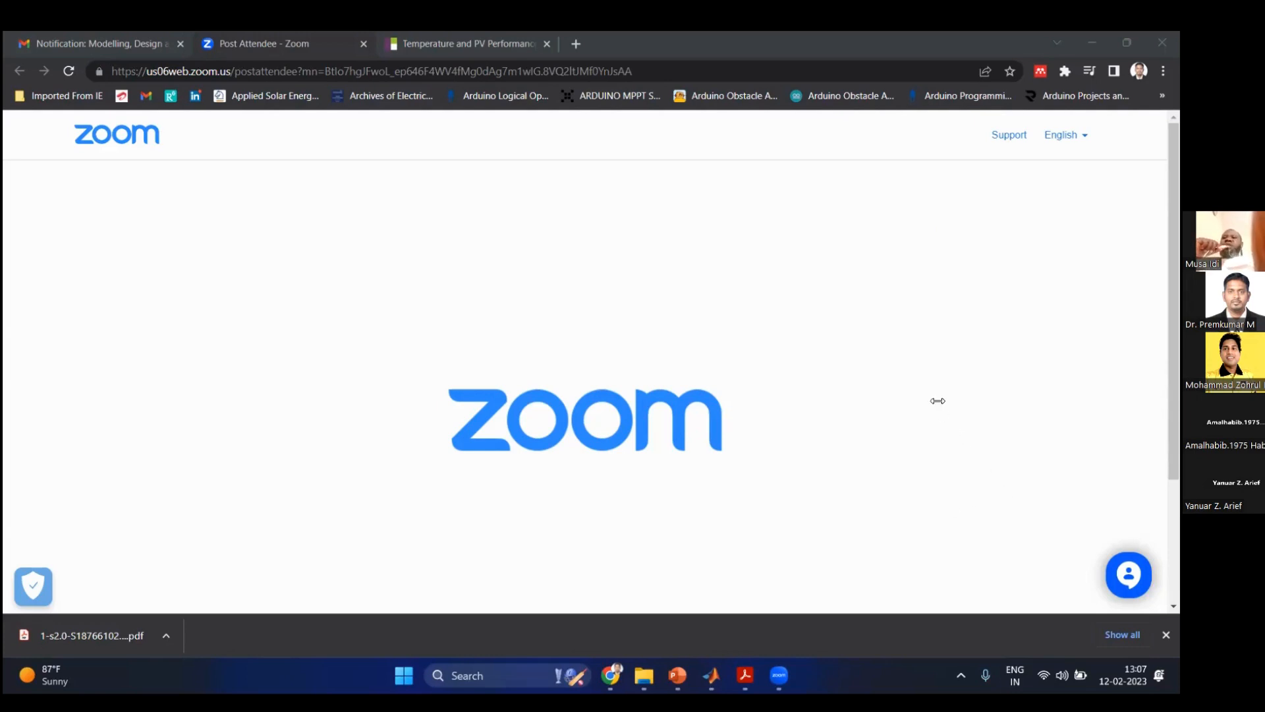
Step: Switch to MATLAB and review the panel constants and the data-generation loop in PVmodel.m
mouse_move(791, 664)
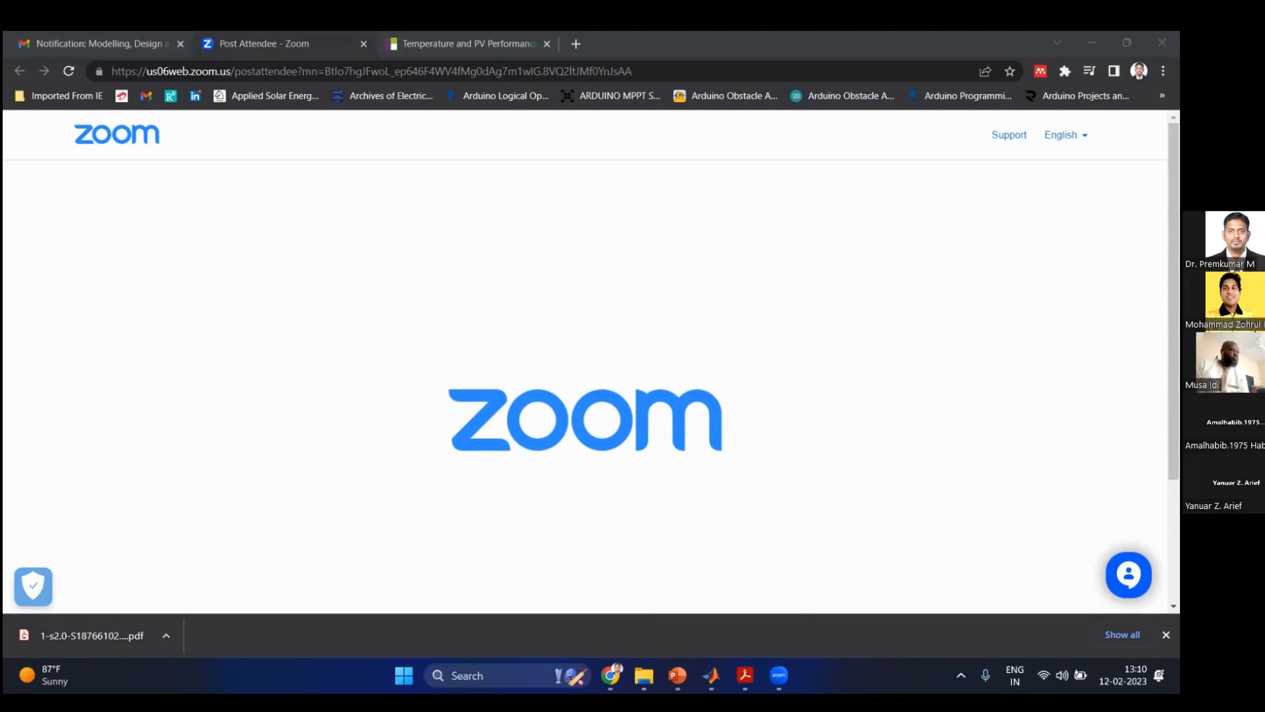
click(711, 675)
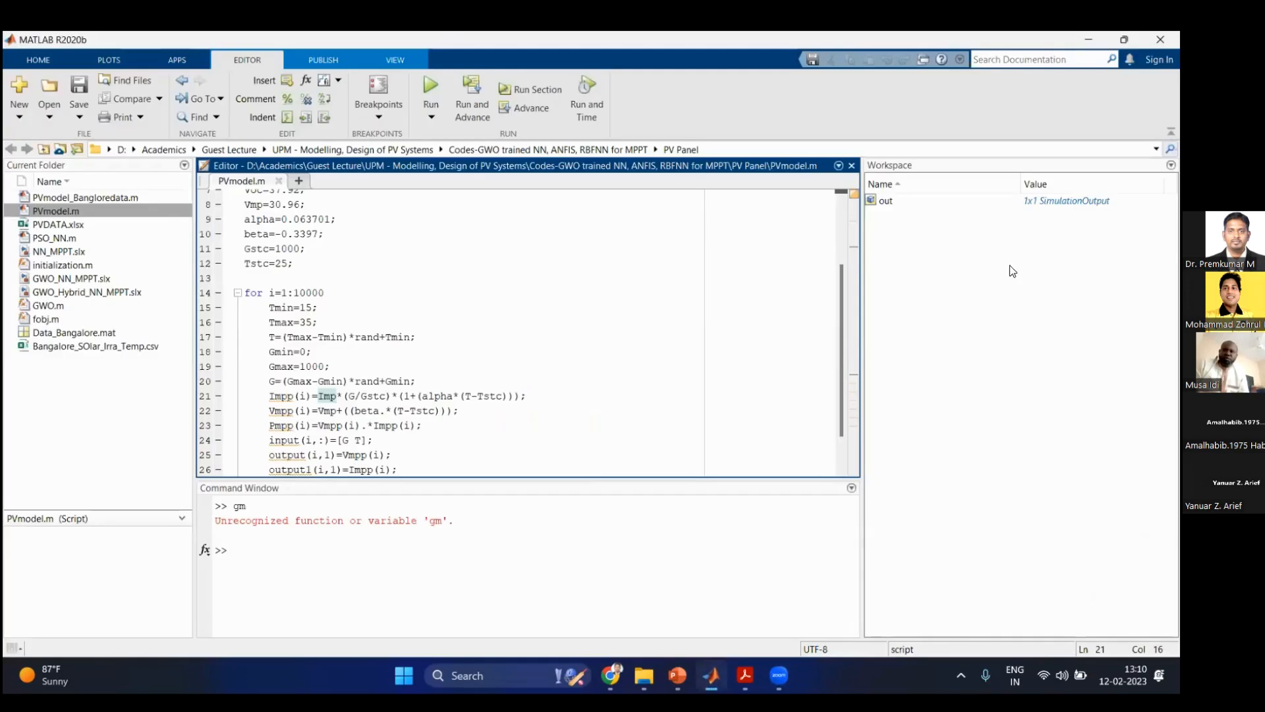
click(379, 292)
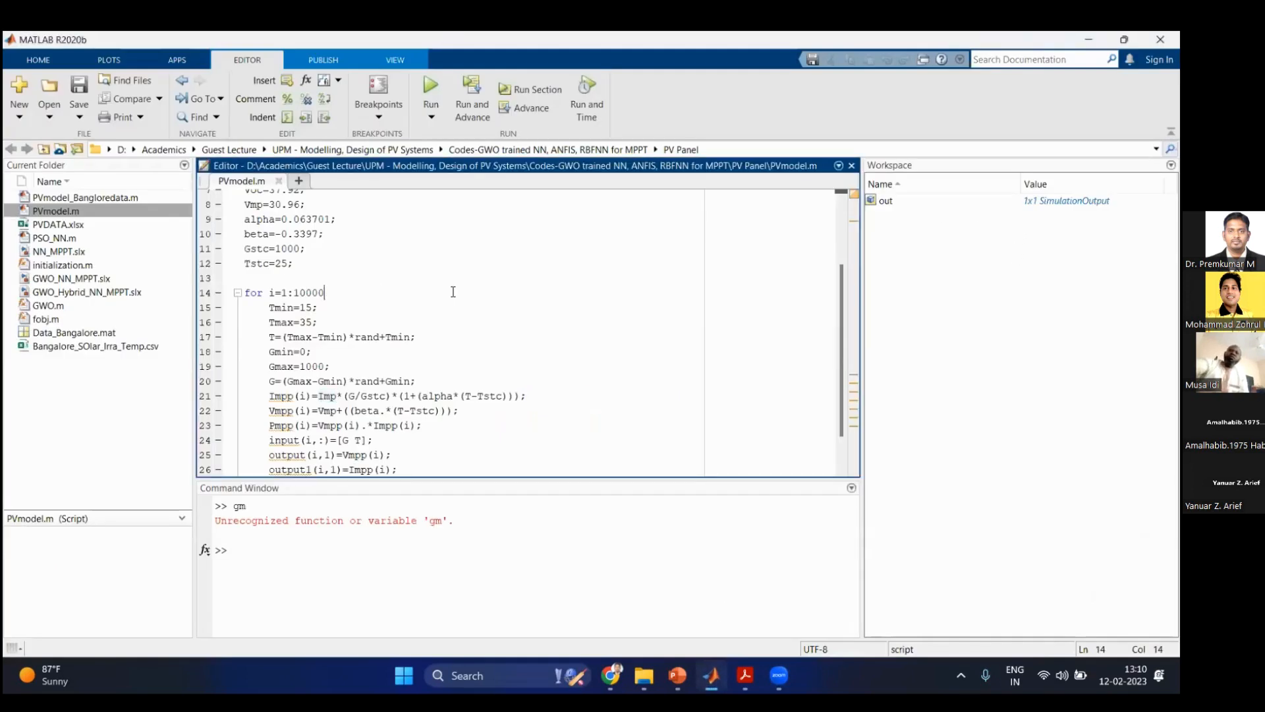
scroll(453, 291, up, 2)
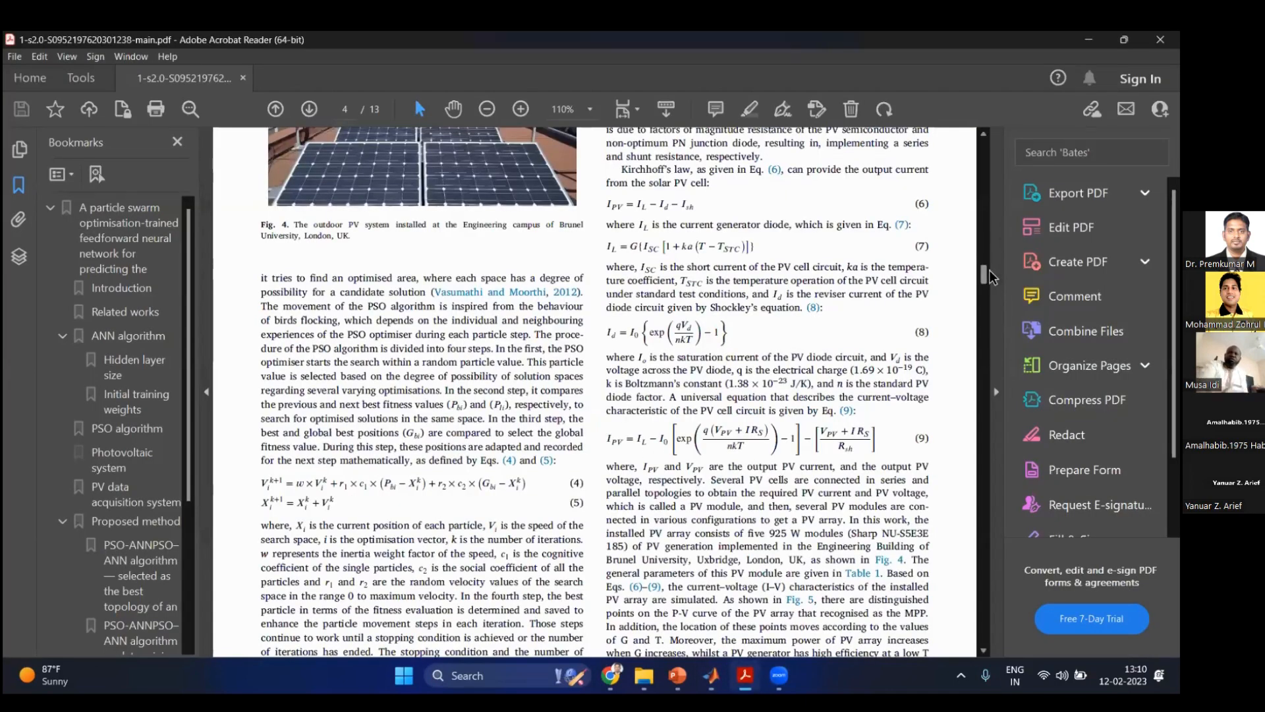
Step: In the Acrobat Reader paper, hide the tools and bookmarks panes and select the opening words of the title on page 1
click(997, 392)
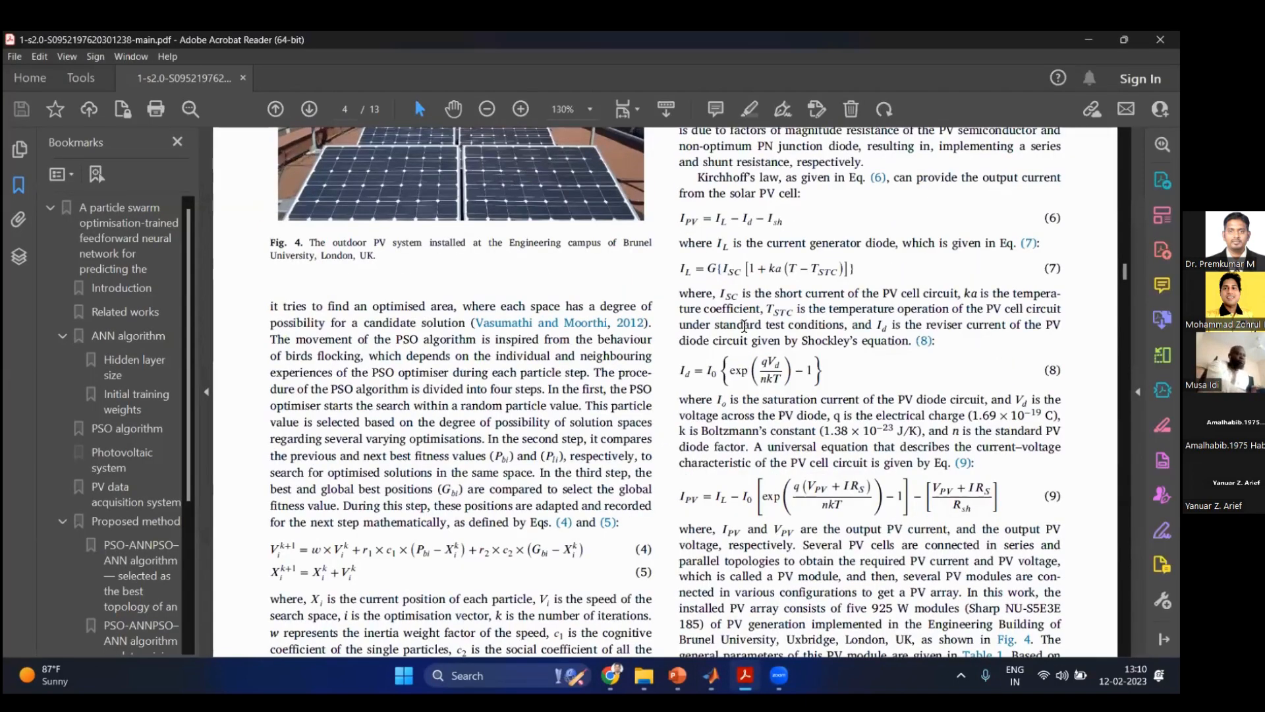
scroll(745, 326, up, 20)
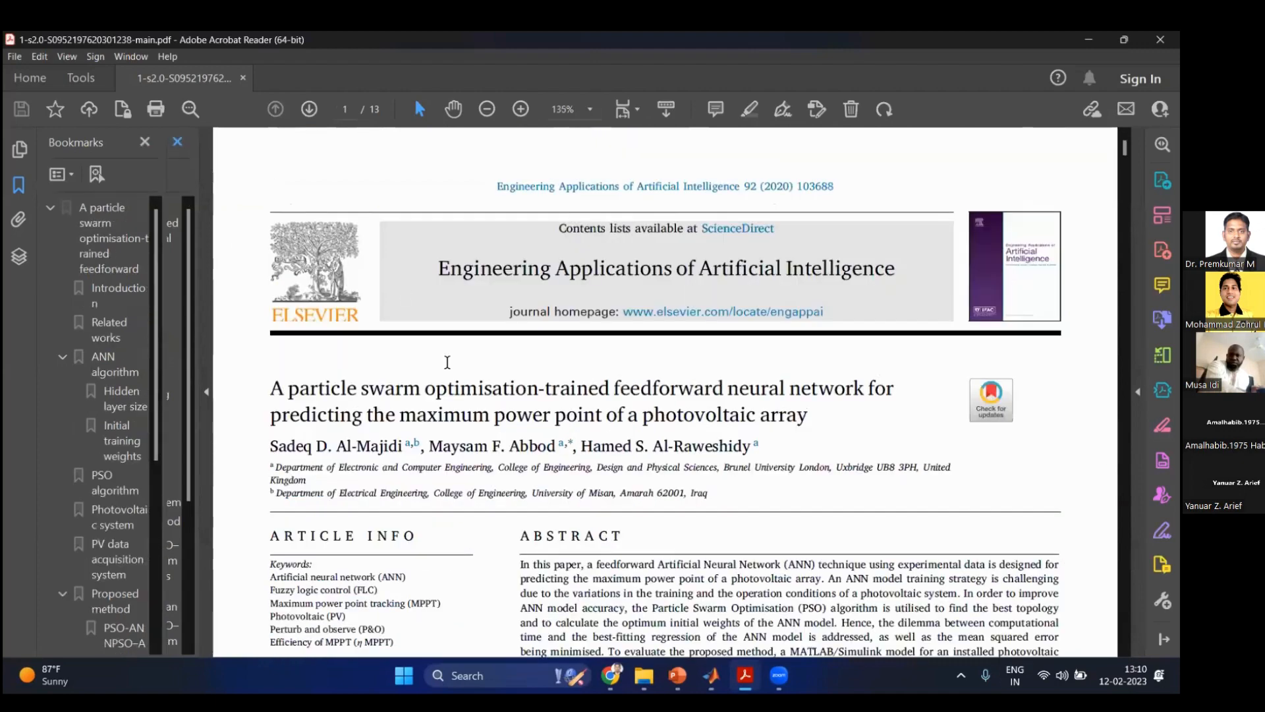
click(206, 392)
scroll(314, 466, down, 2)
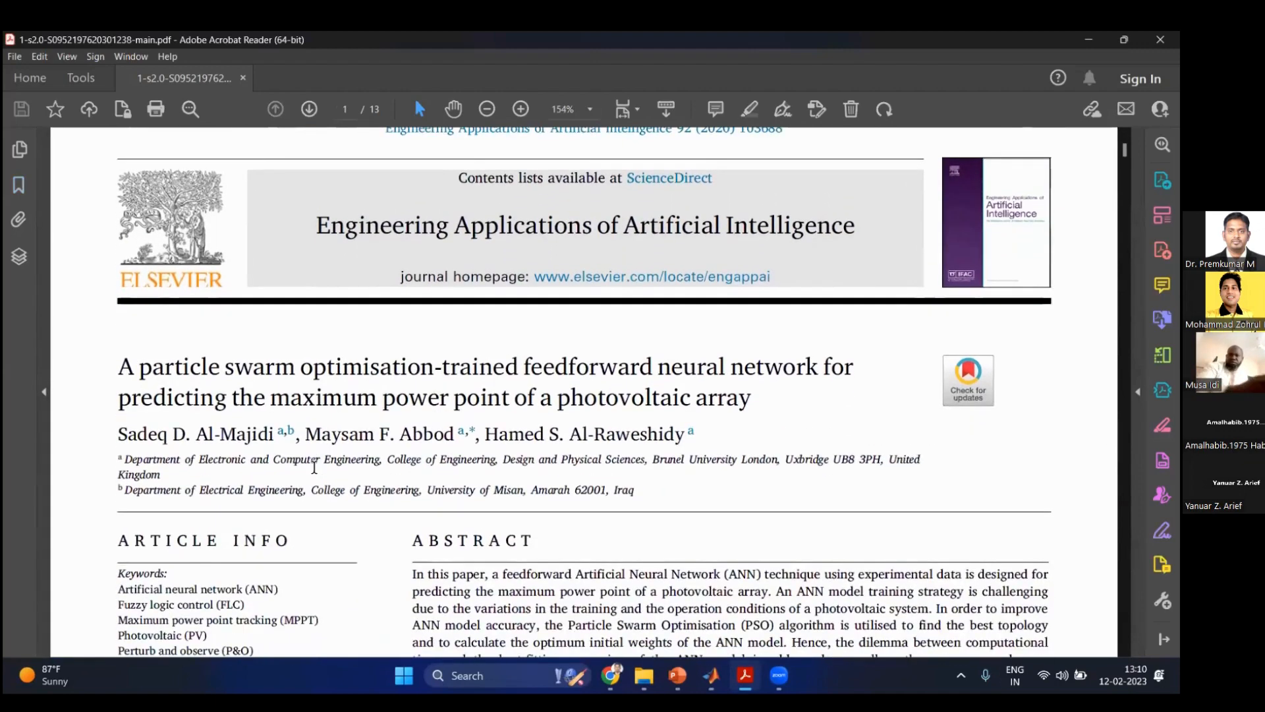
scroll(316, 458, up, 1)
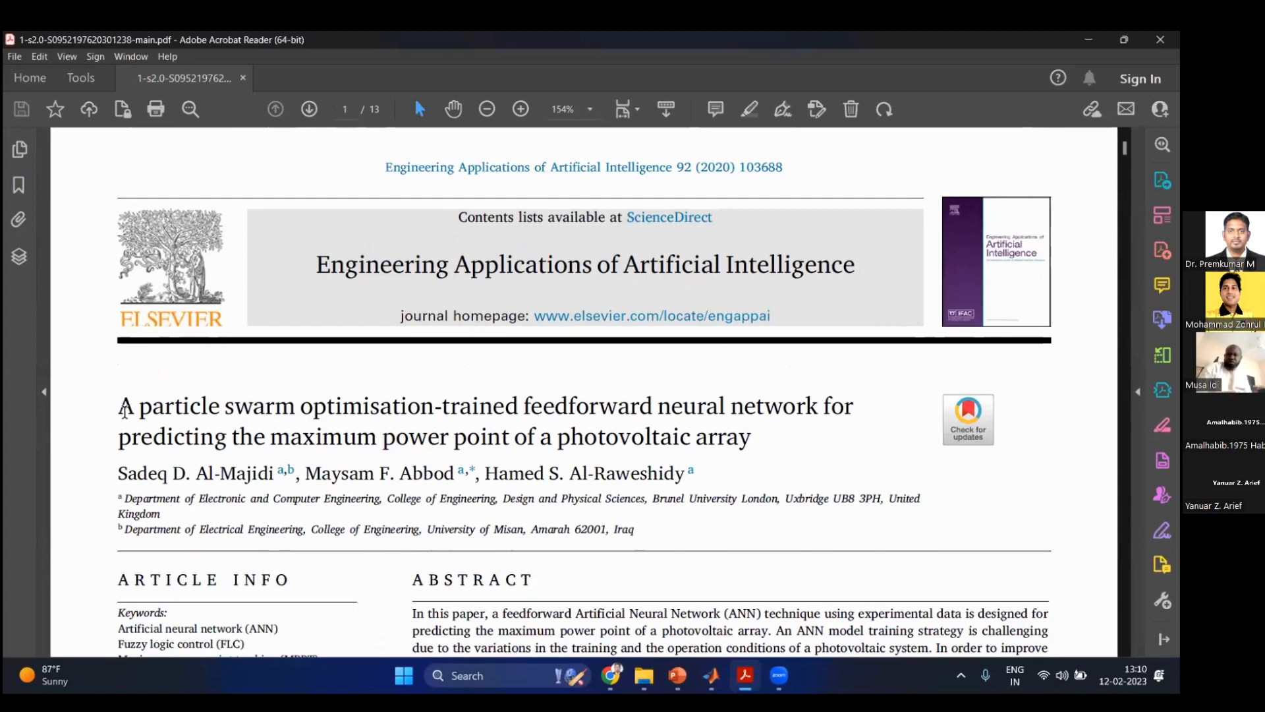
drag(124, 410, 179, 421)
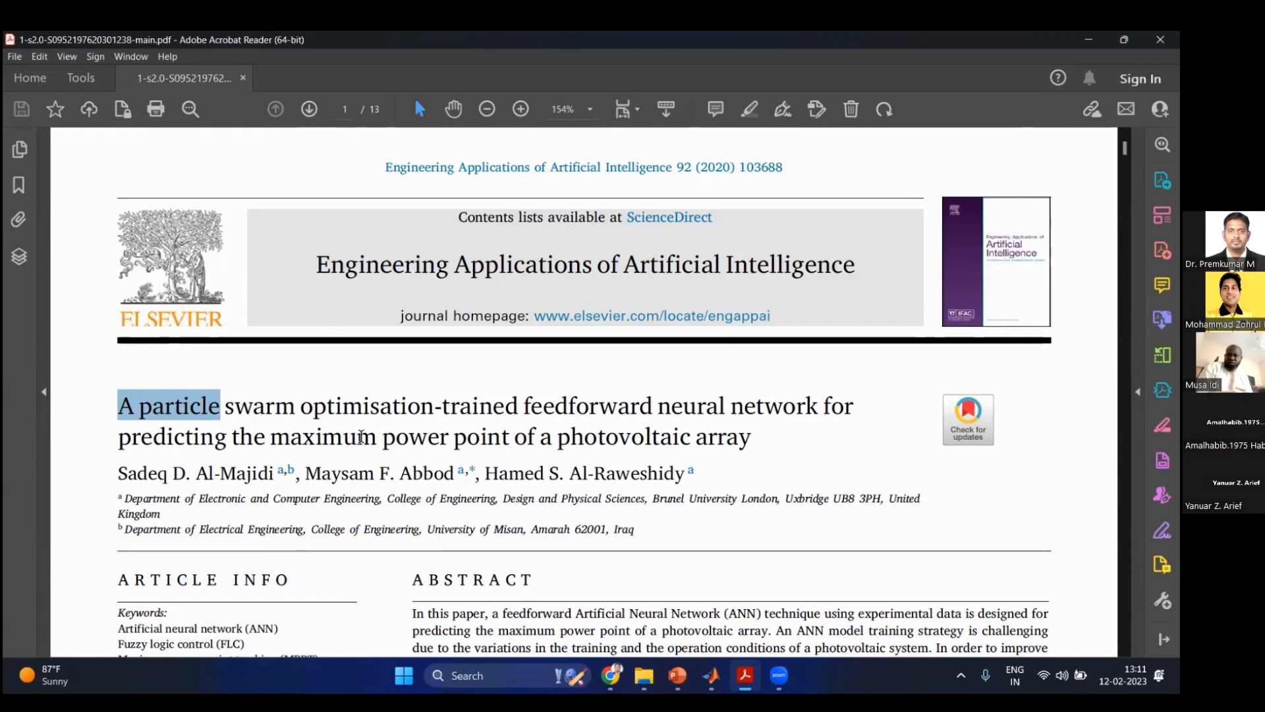
Step: Examine the paper from the abstract to the ANN-MPPT system diagram, ANN block diagram, PV cell circuit and training weight equations
scroll(565, 403, down, 4)
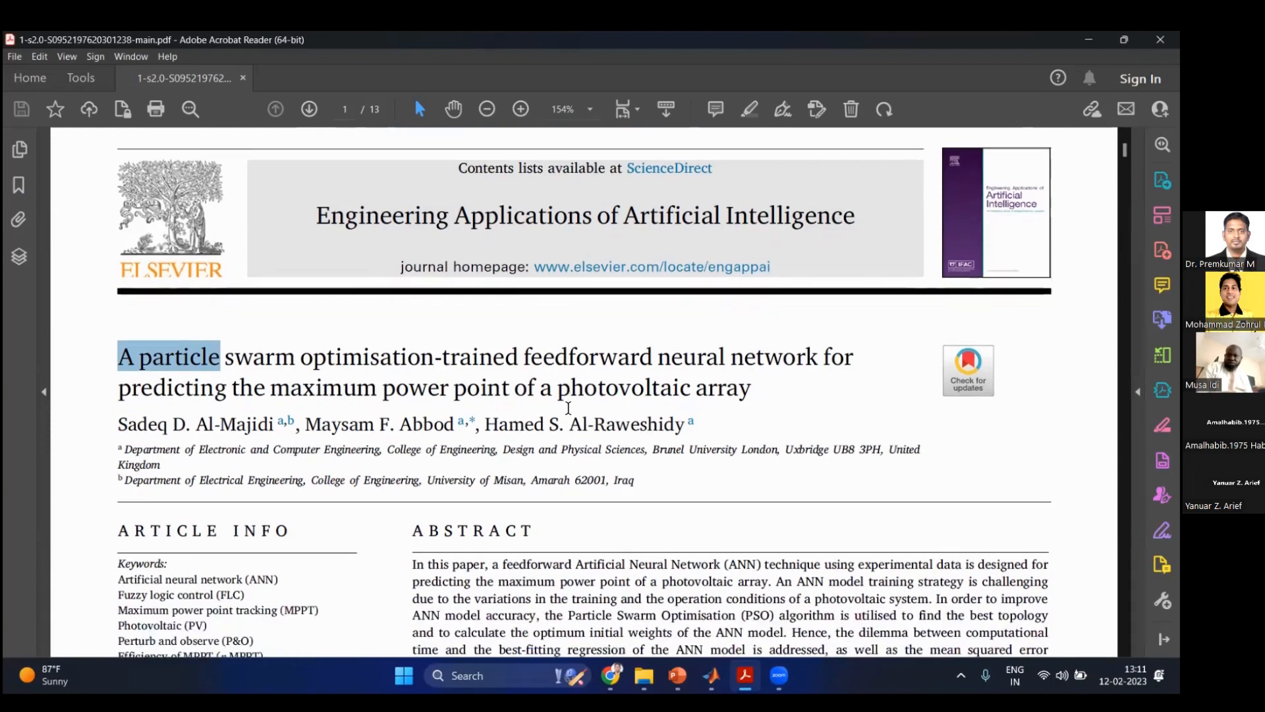
scroll(566, 411, down, 3)
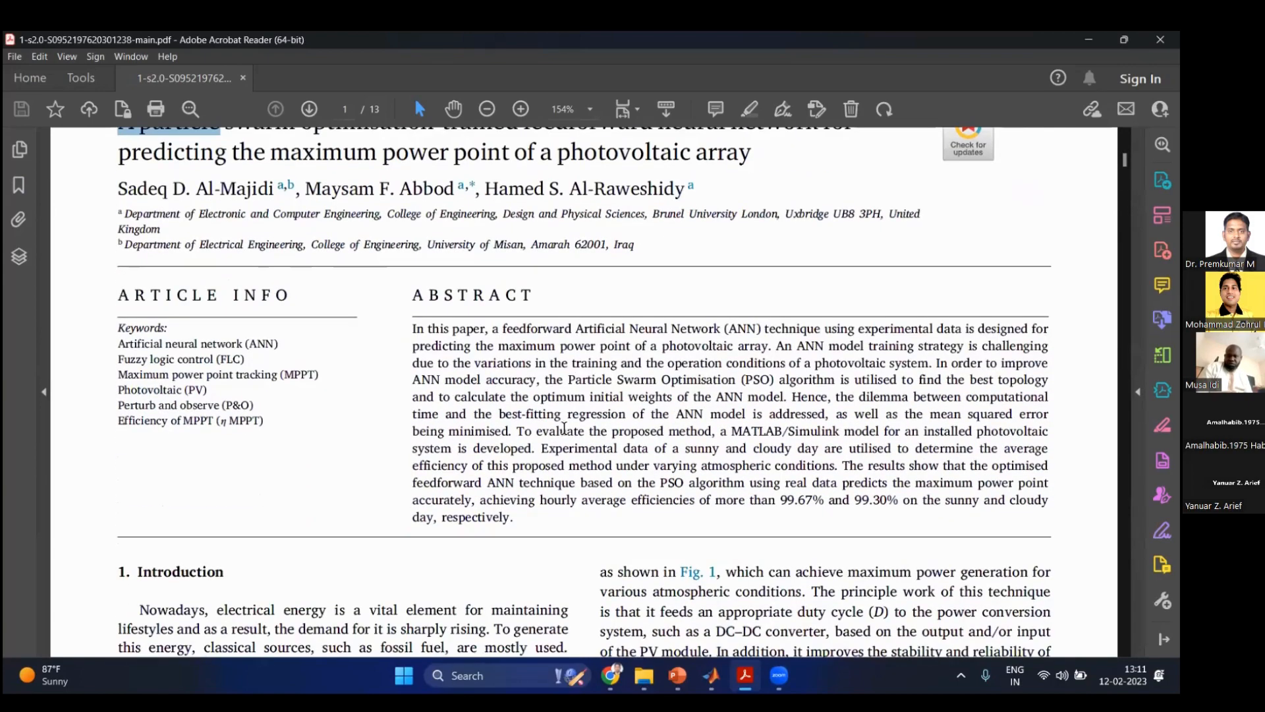
scroll(565, 436, down, 9)
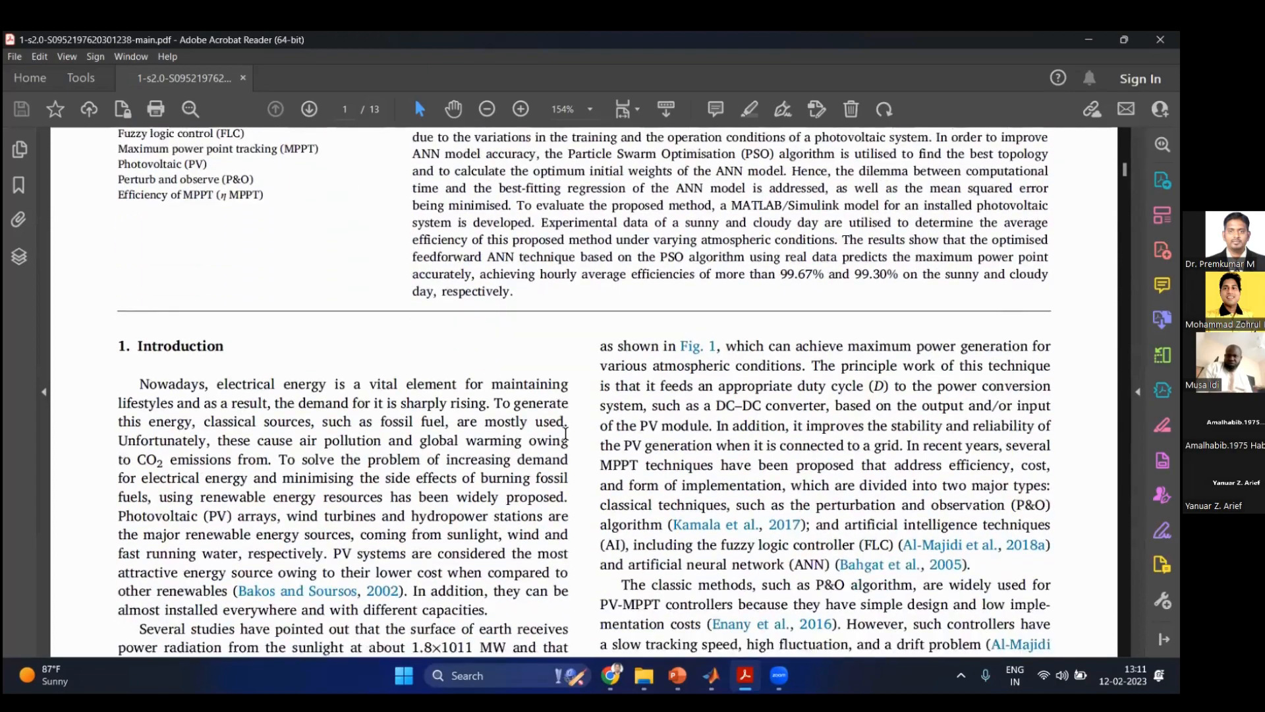
scroll(567, 439, down, 2)
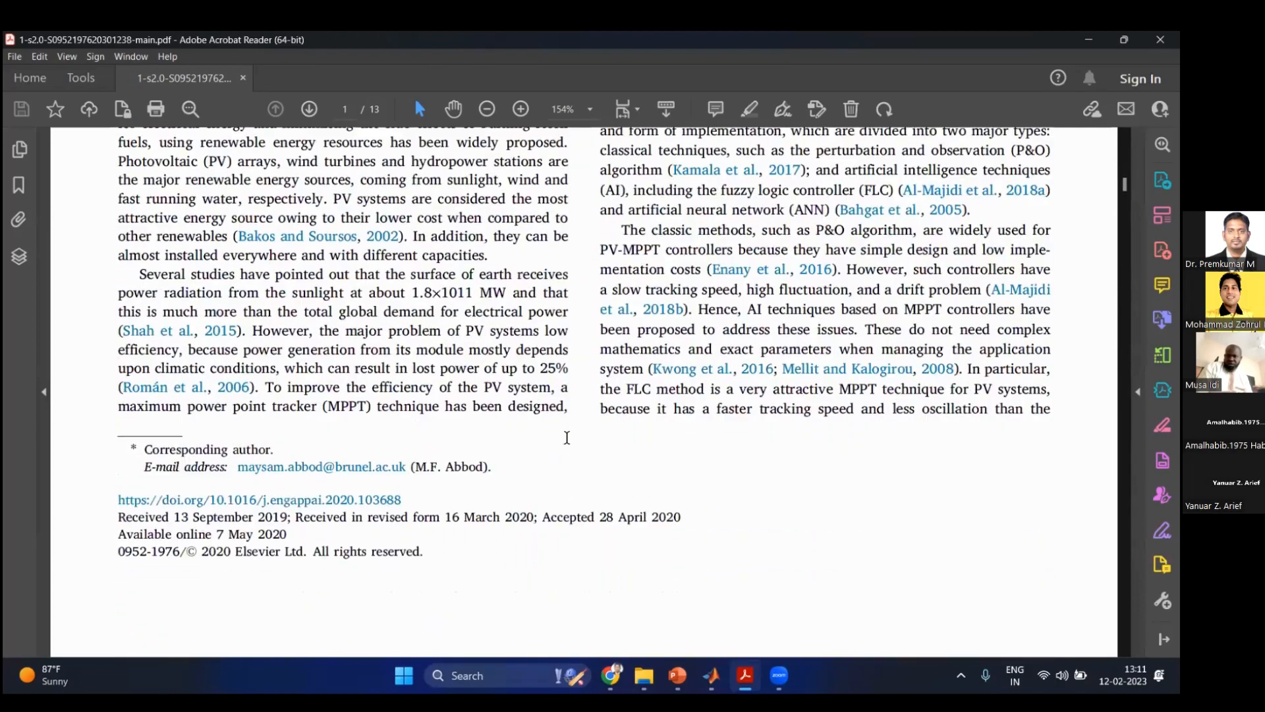
scroll(567, 437, down, 15)
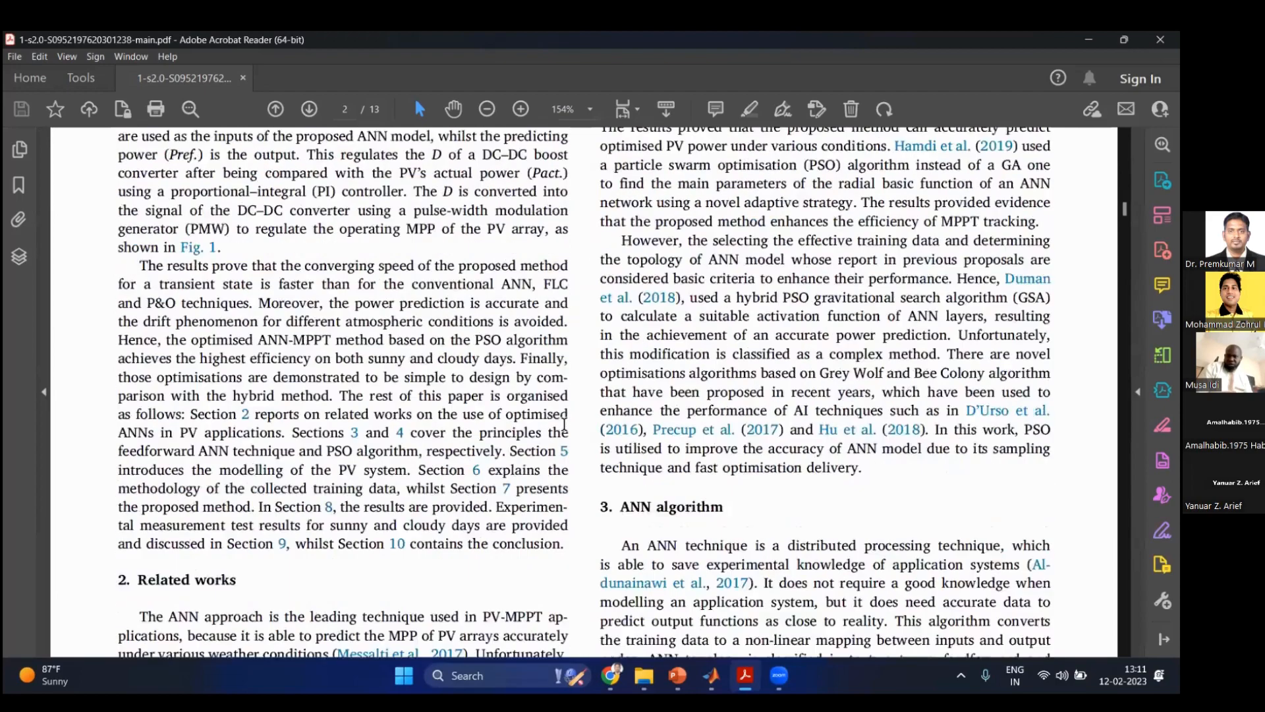
scroll(564, 425, down, 15)
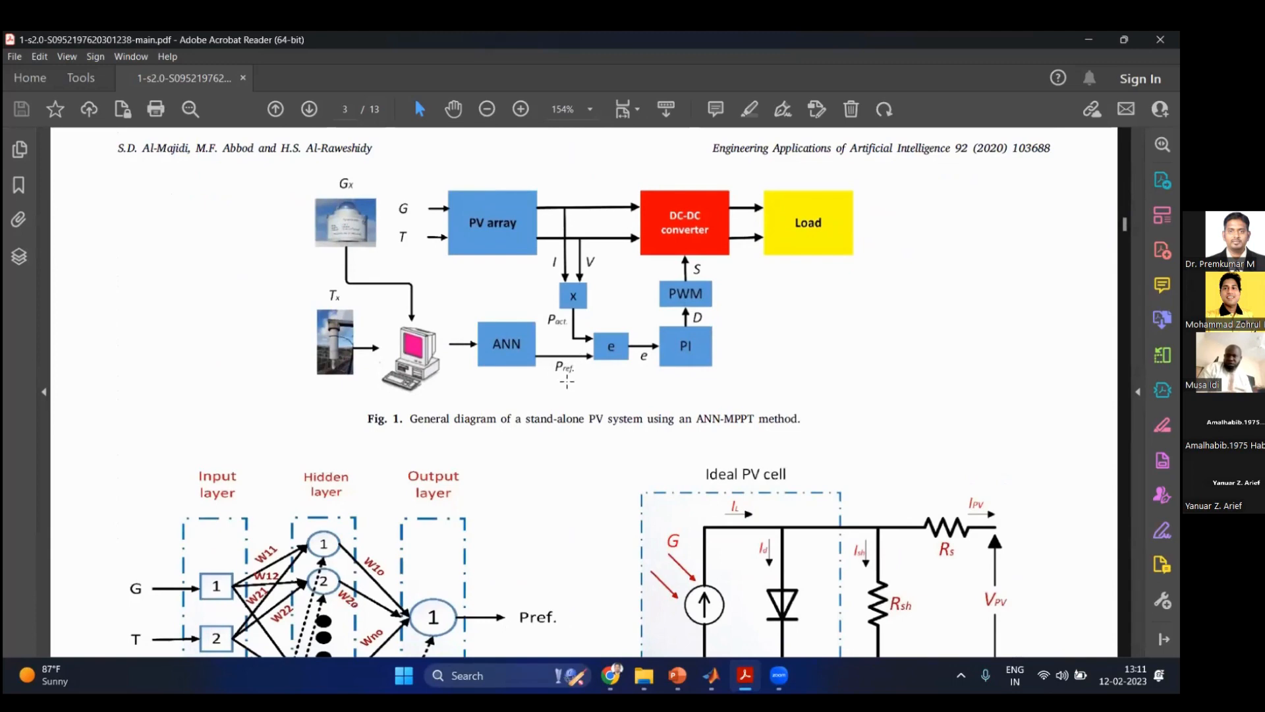
scroll(559, 373, down, 3)
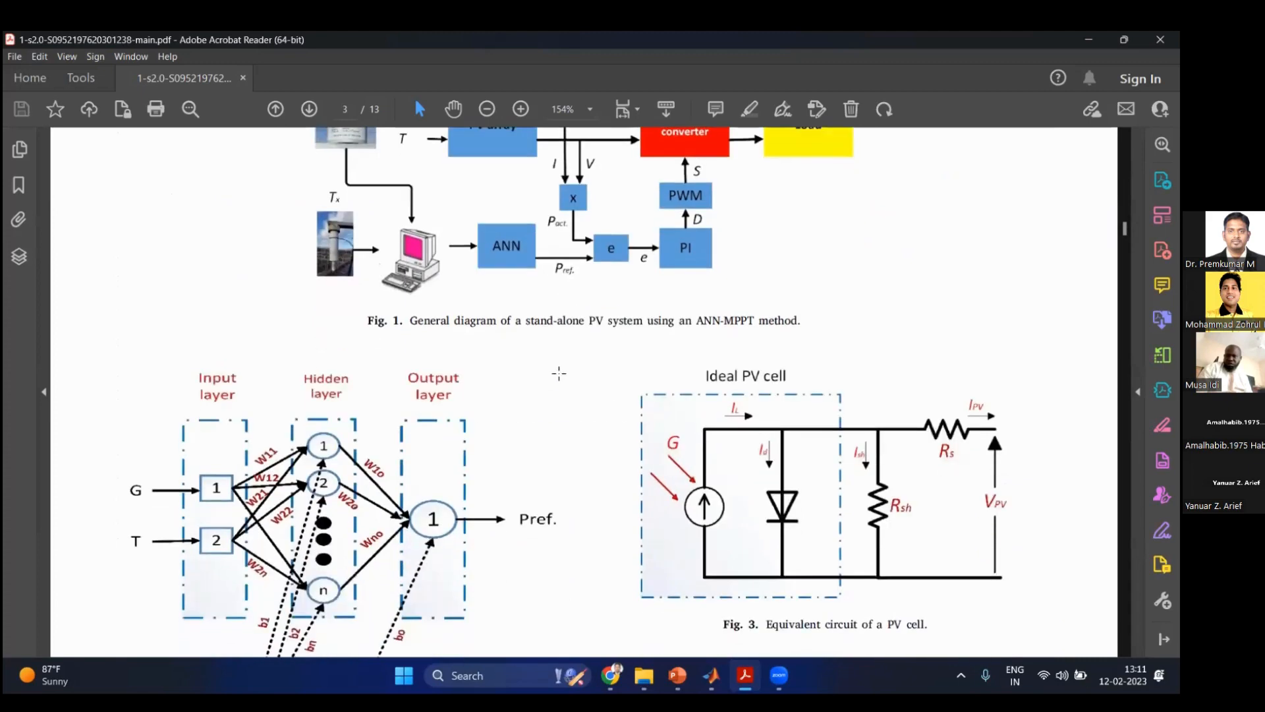
scroll(559, 374, down, 2)
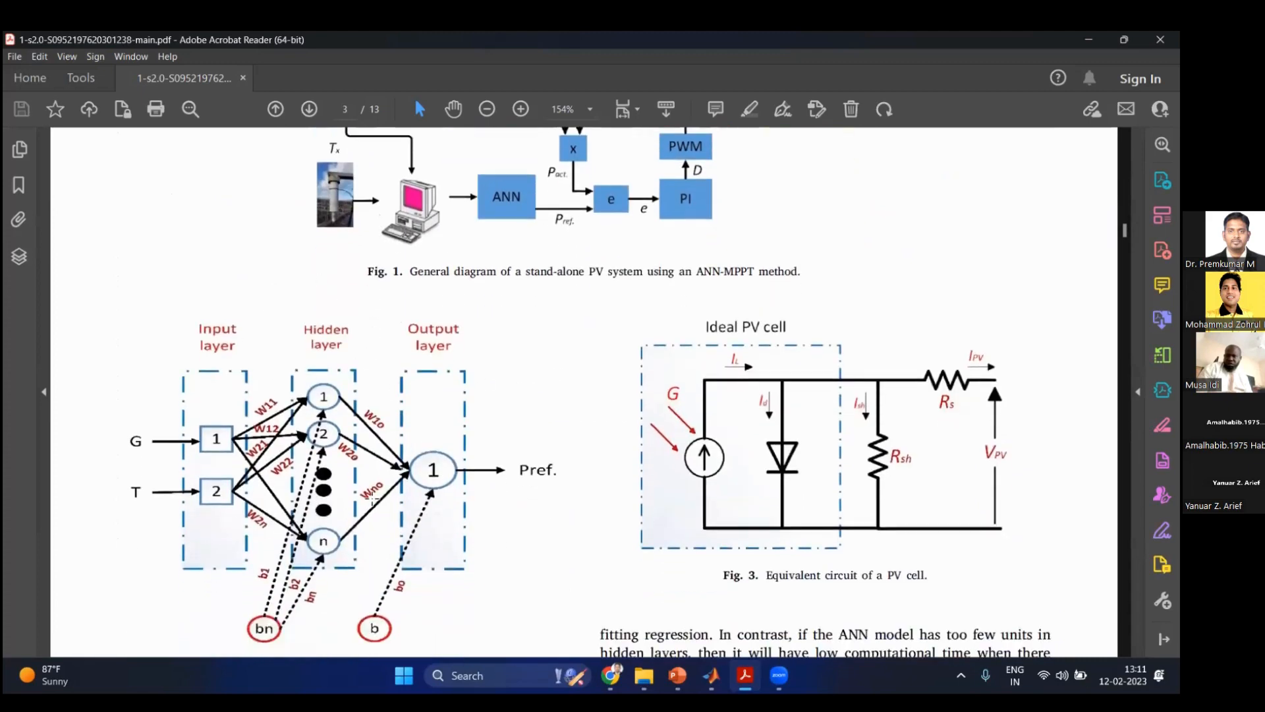
scroll(526, 466, down, 9)
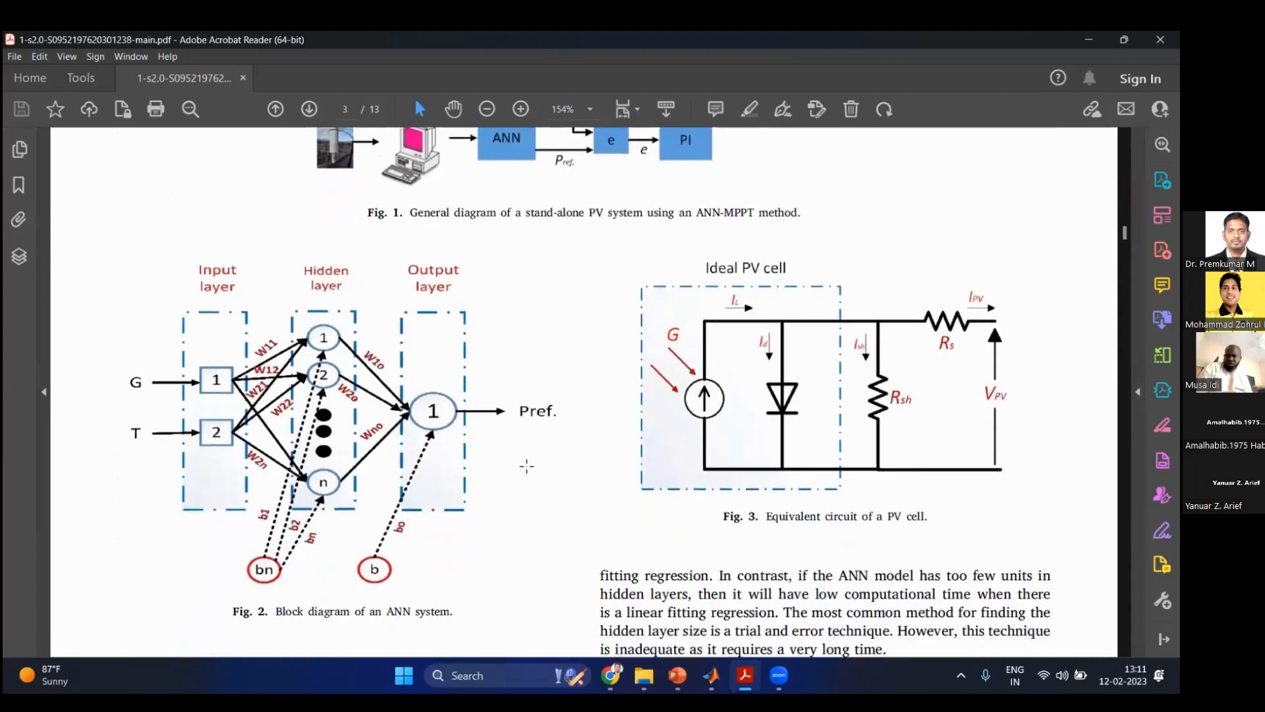
scroll(521, 454, down, 2)
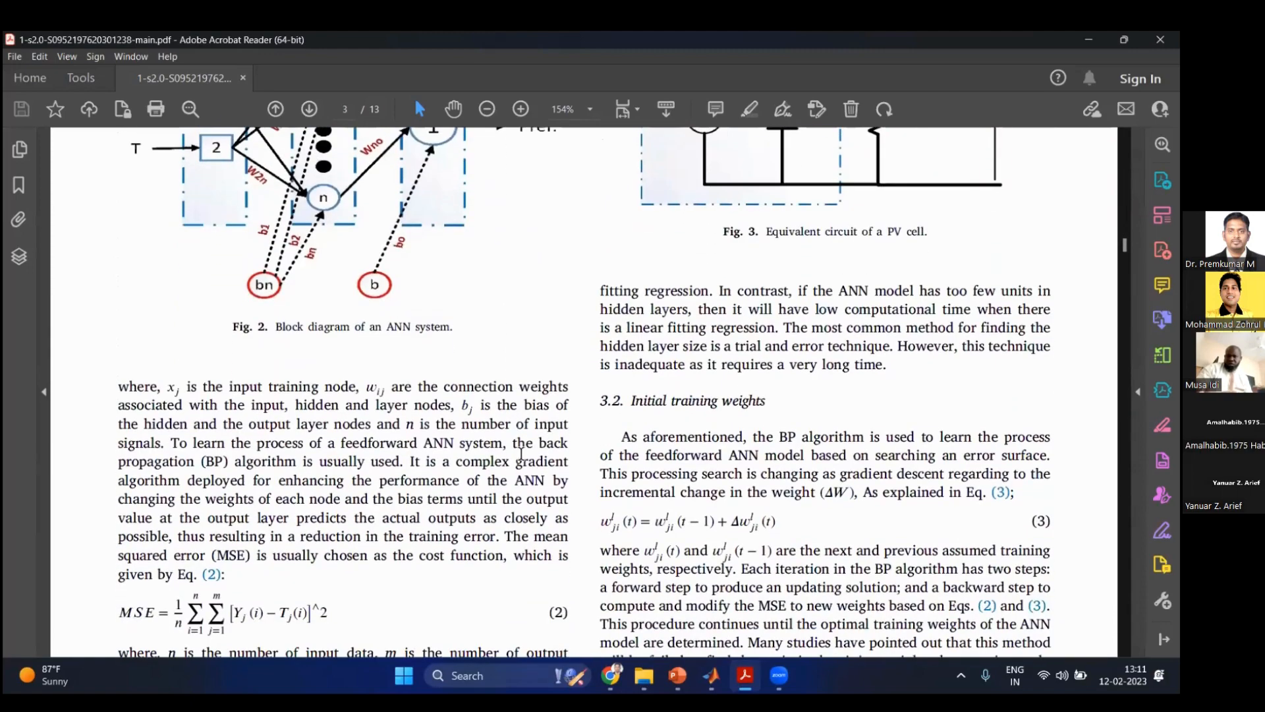
scroll(521, 453, down, 3)
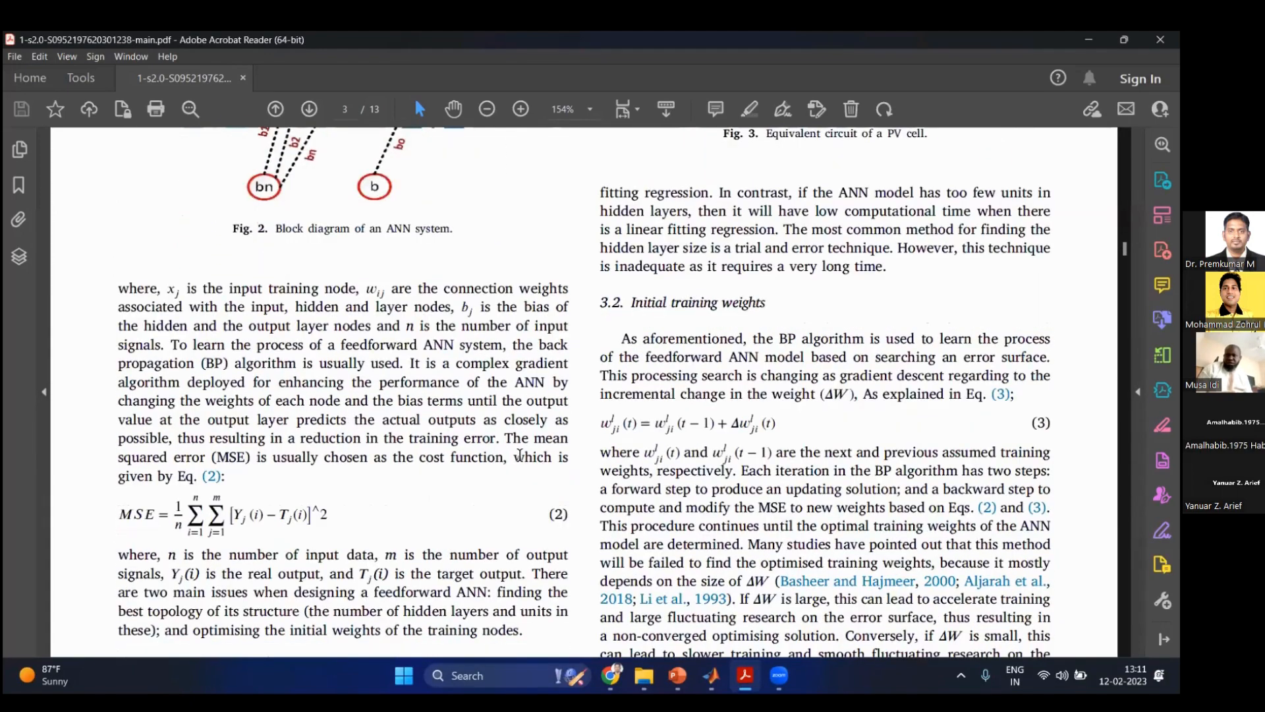
scroll(517, 454, down, 20)
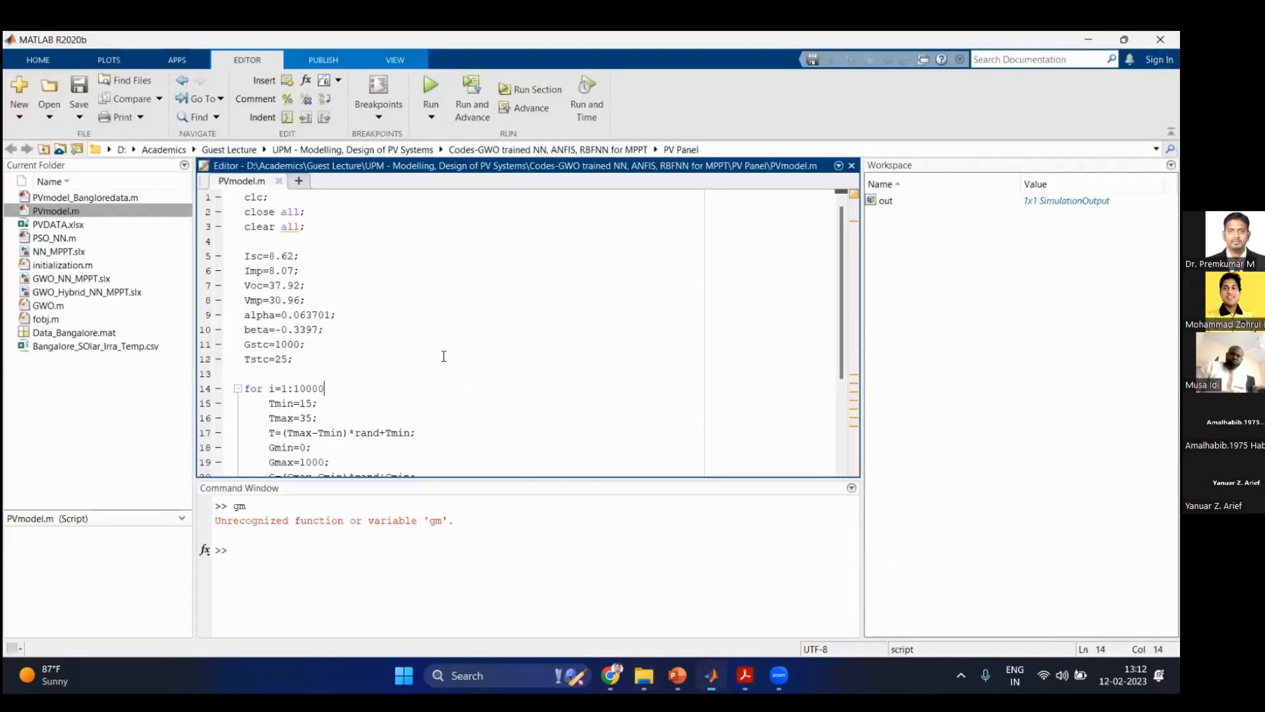
Step: Switch to MATLAB to review the panel parameters in PVmodel.m, and return to Chrome
click(712, 676)
click(335, 246)
key(alt+Tab)
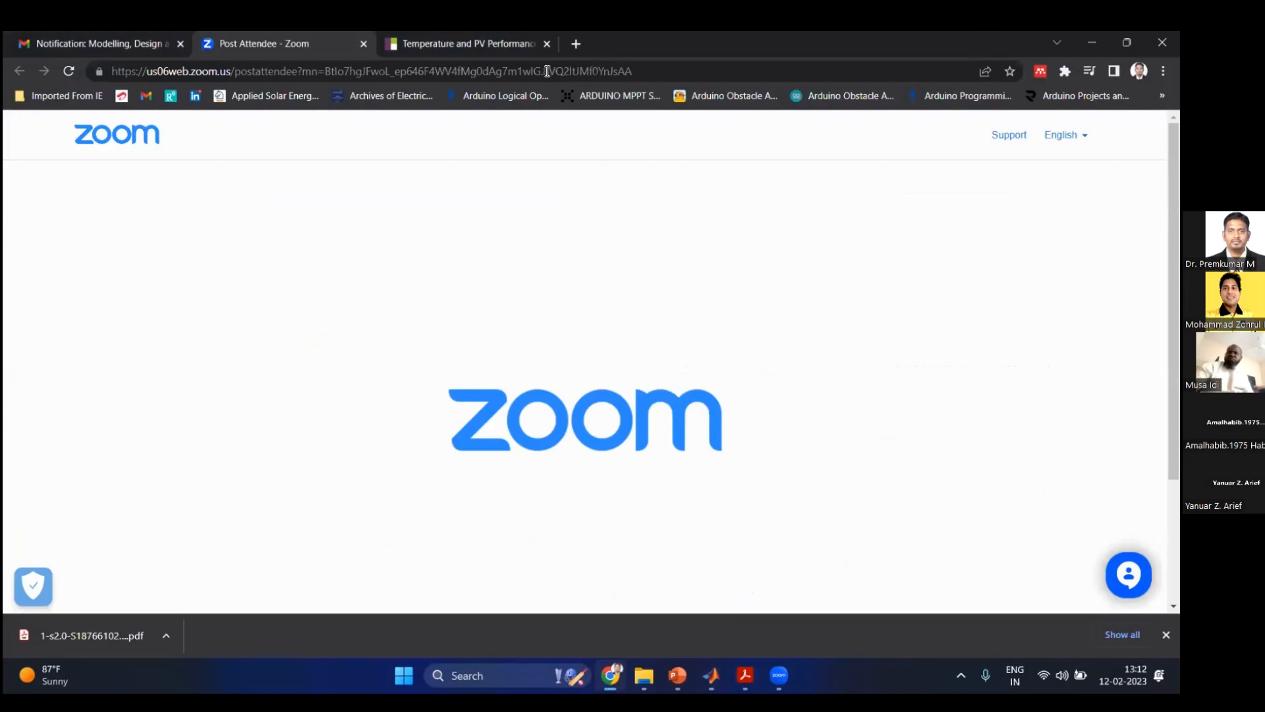
Step: Search the web in a new tab for "panel solartec 250w" and open the Solartec S60PC-250 (250W) specification page
click(540, 46)
click(576, 43)
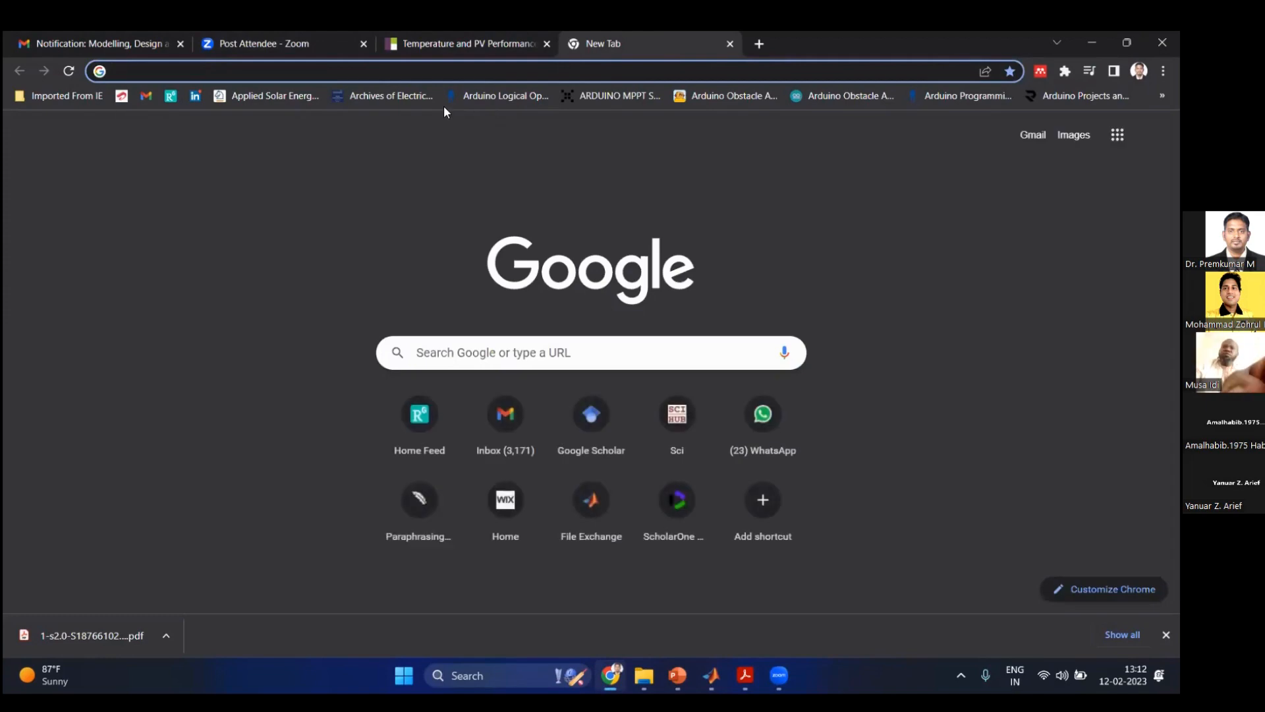
text(sola)
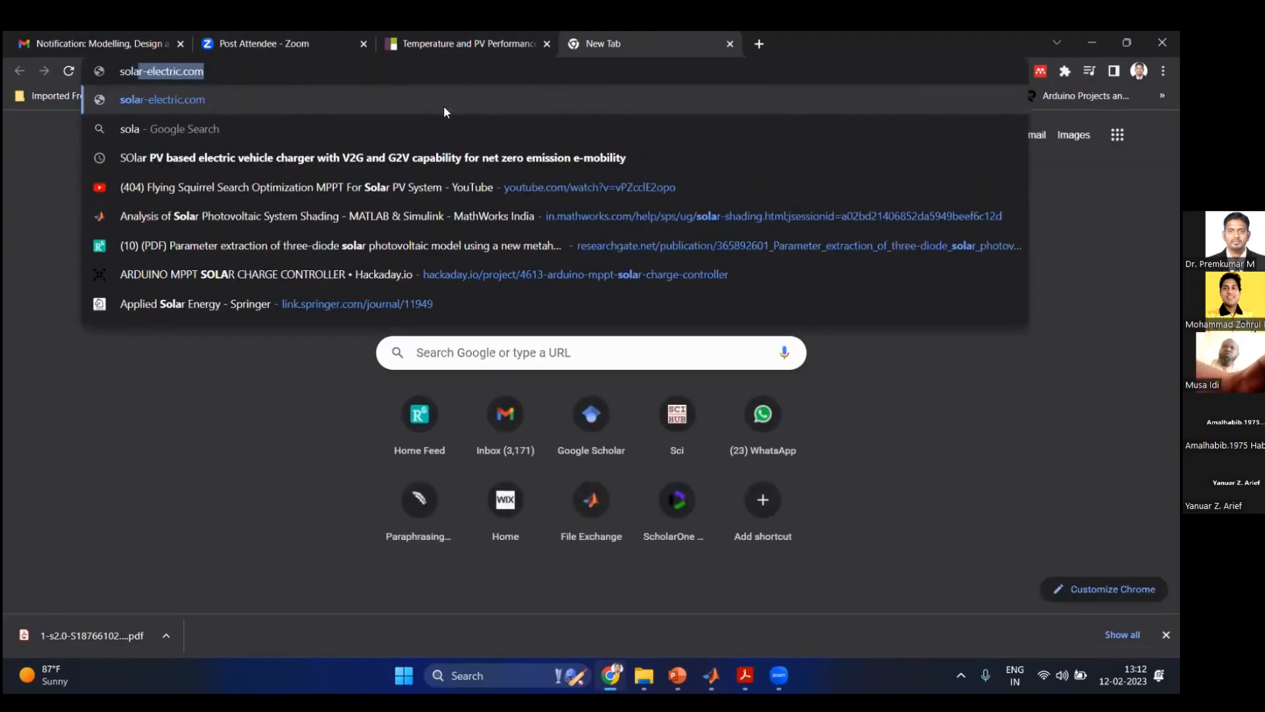
text(rtrac)
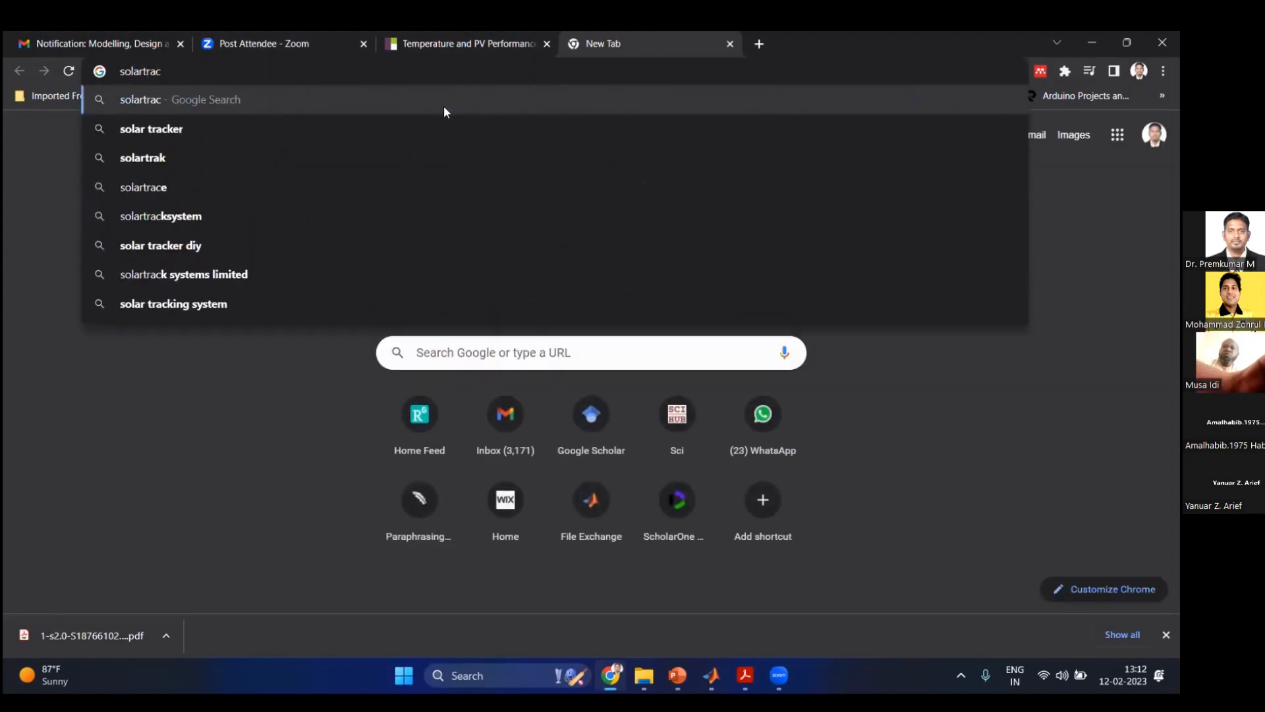
text( 250)
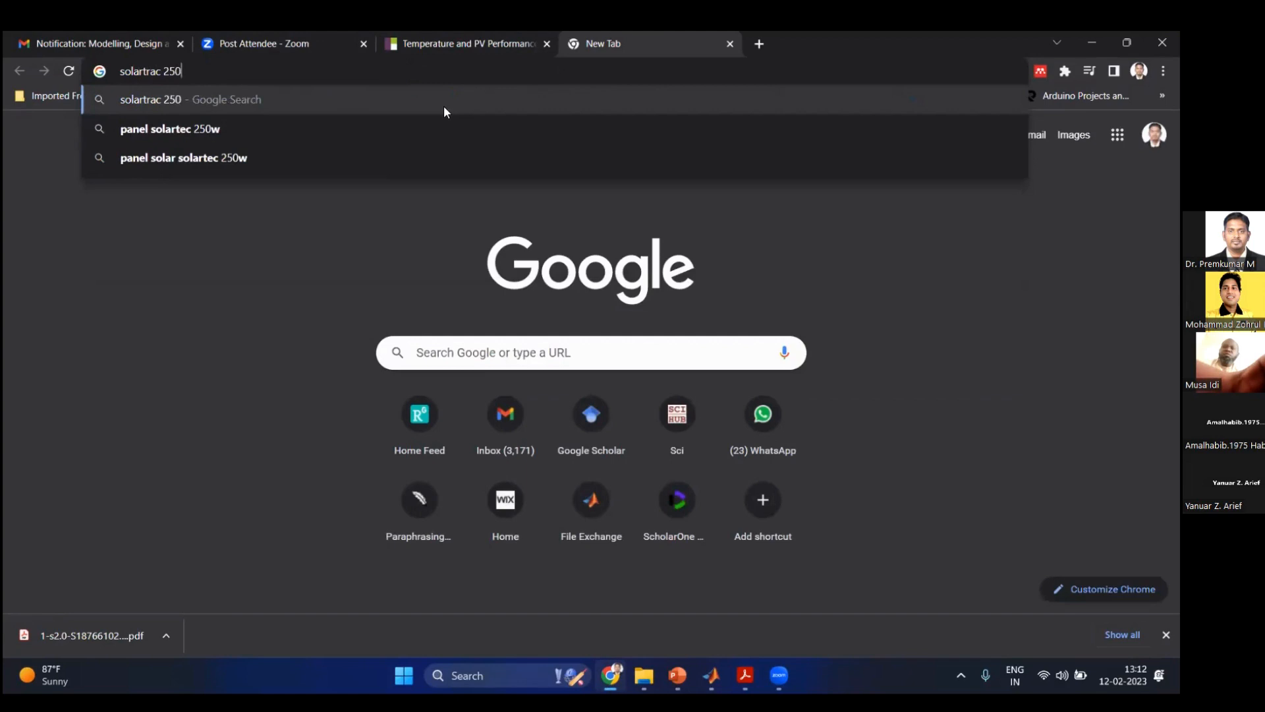
key(Down)
key(Return)
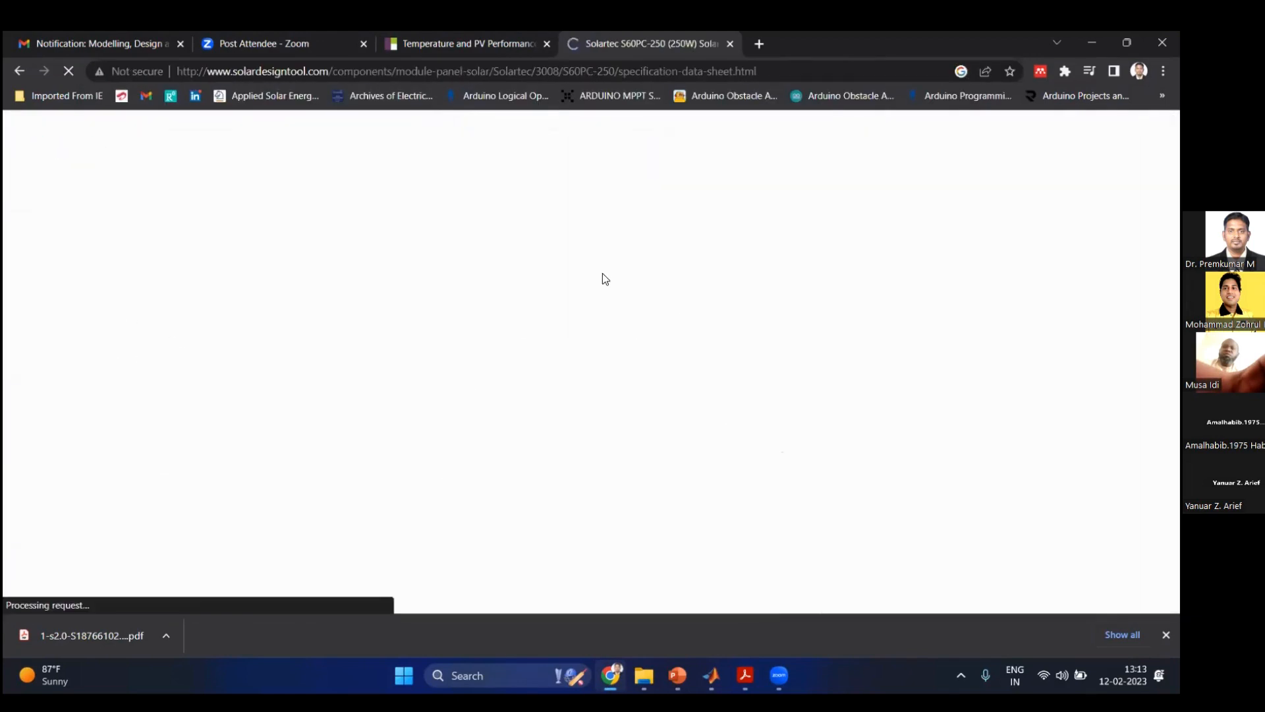
Step: Try to open the manufacturer data sheet of the Solartec S60PC-250, and return to the specification page
scroll(647, 341, down, 5)
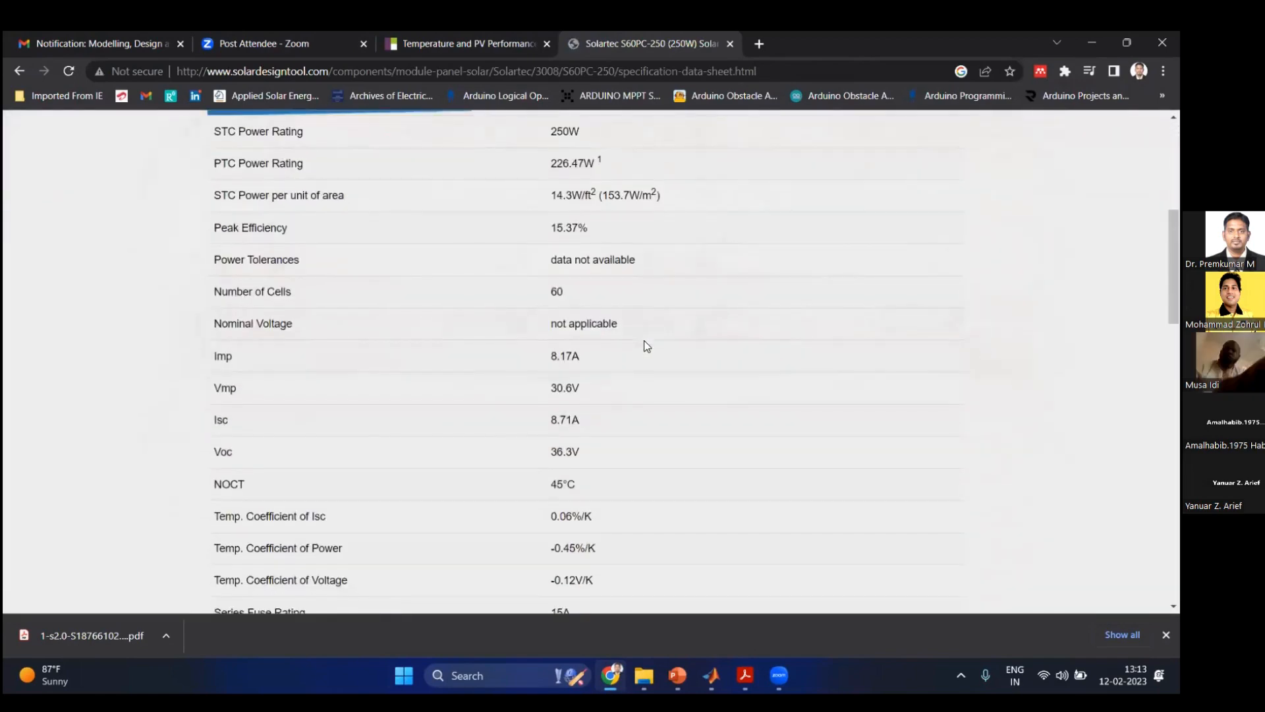
scroll(647, 346, up, 3)
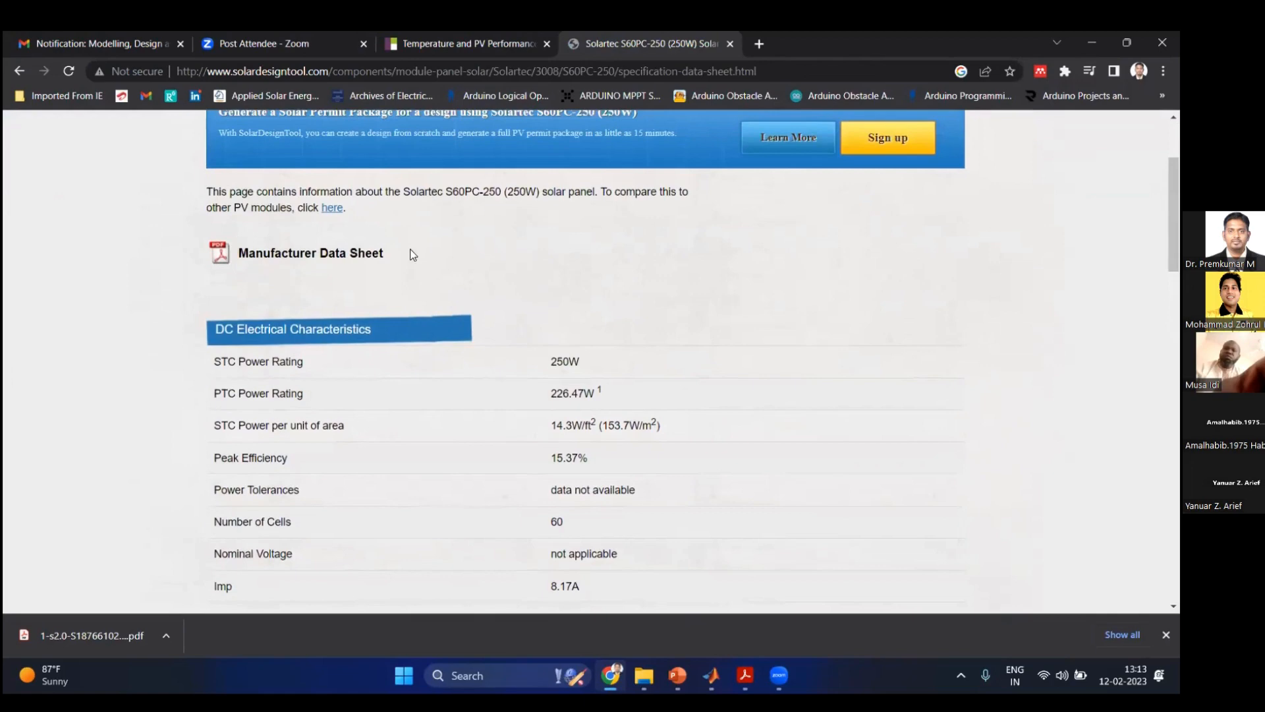
click(362, 255)
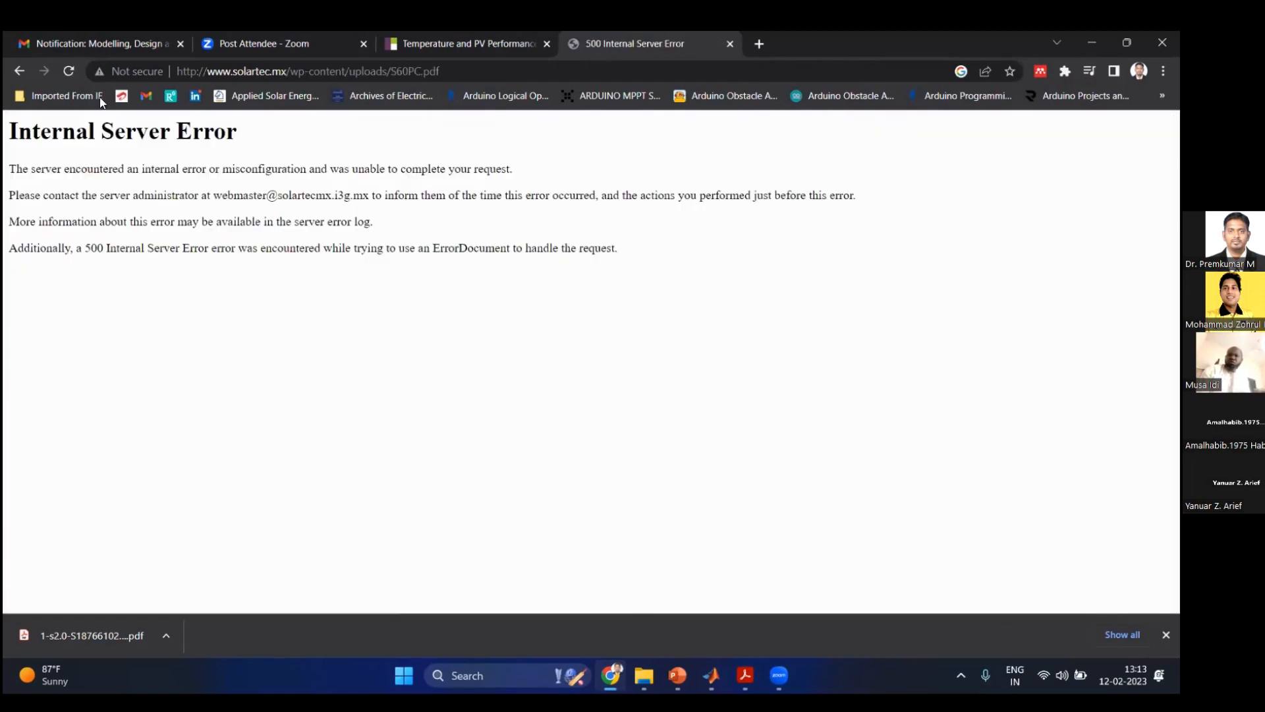
click(19, 71)
Step: Highlight the Number of Cells entry, the Imp label and the Imp value in the DC Electrical Characteristics table
scroll(484, 419, down, 2)
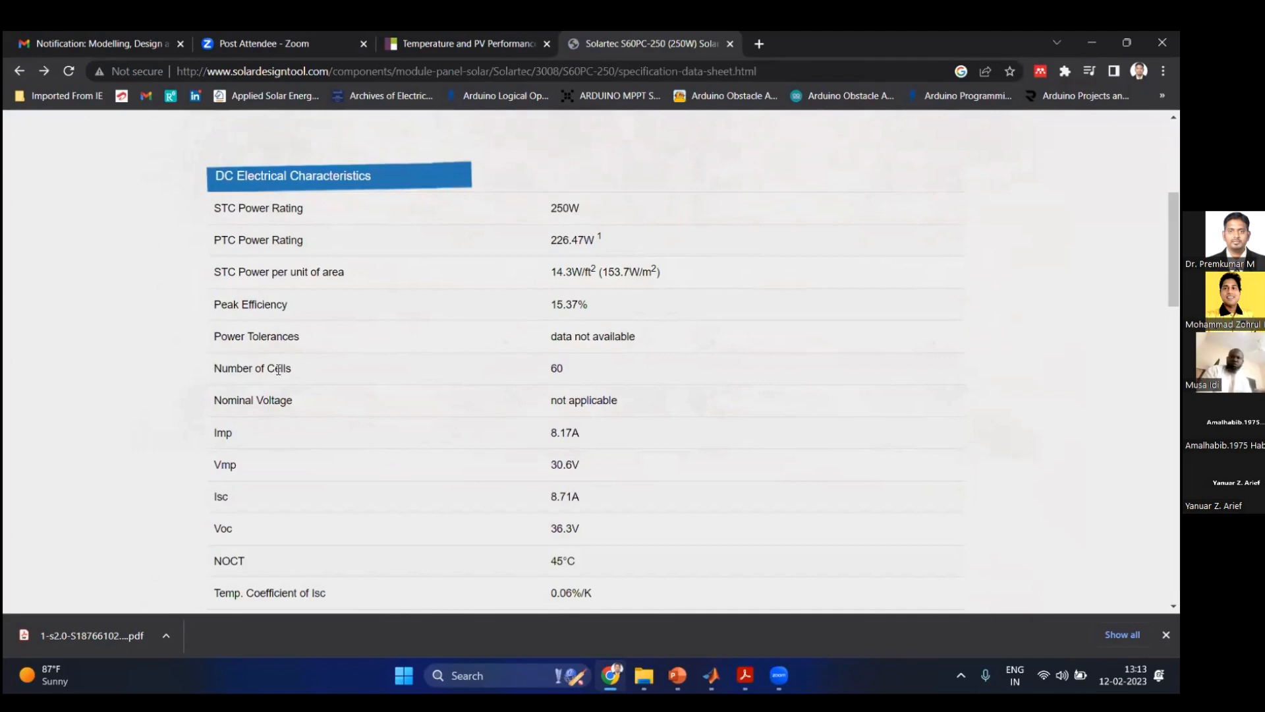
drag(266, 369, 587, 376)
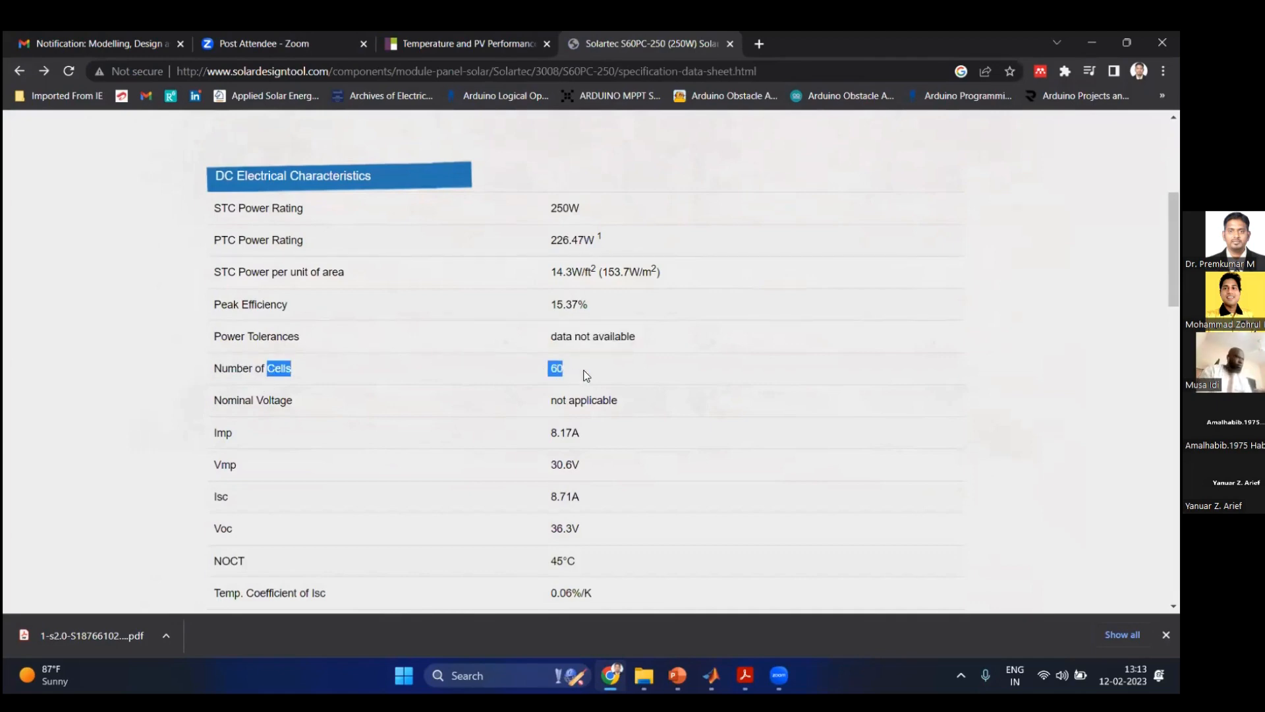
scroll(240, 362, down, 1)
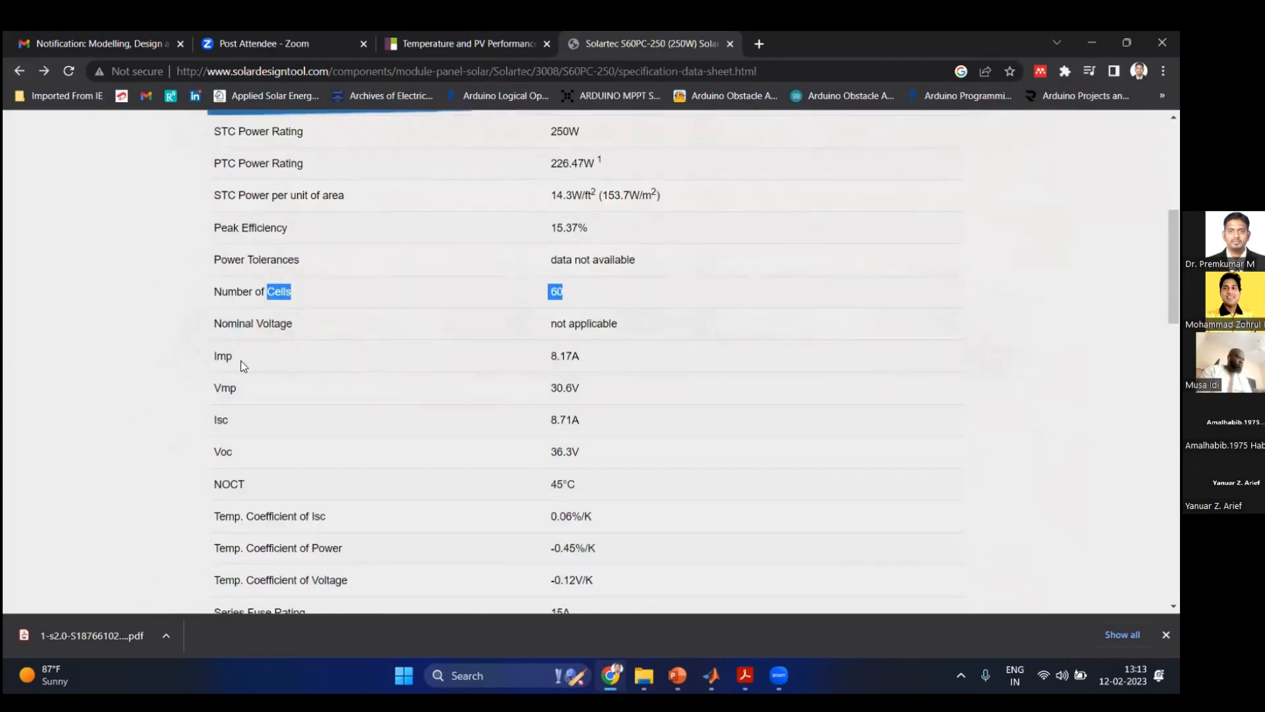
click(228, 356)
double_click(228, 356)
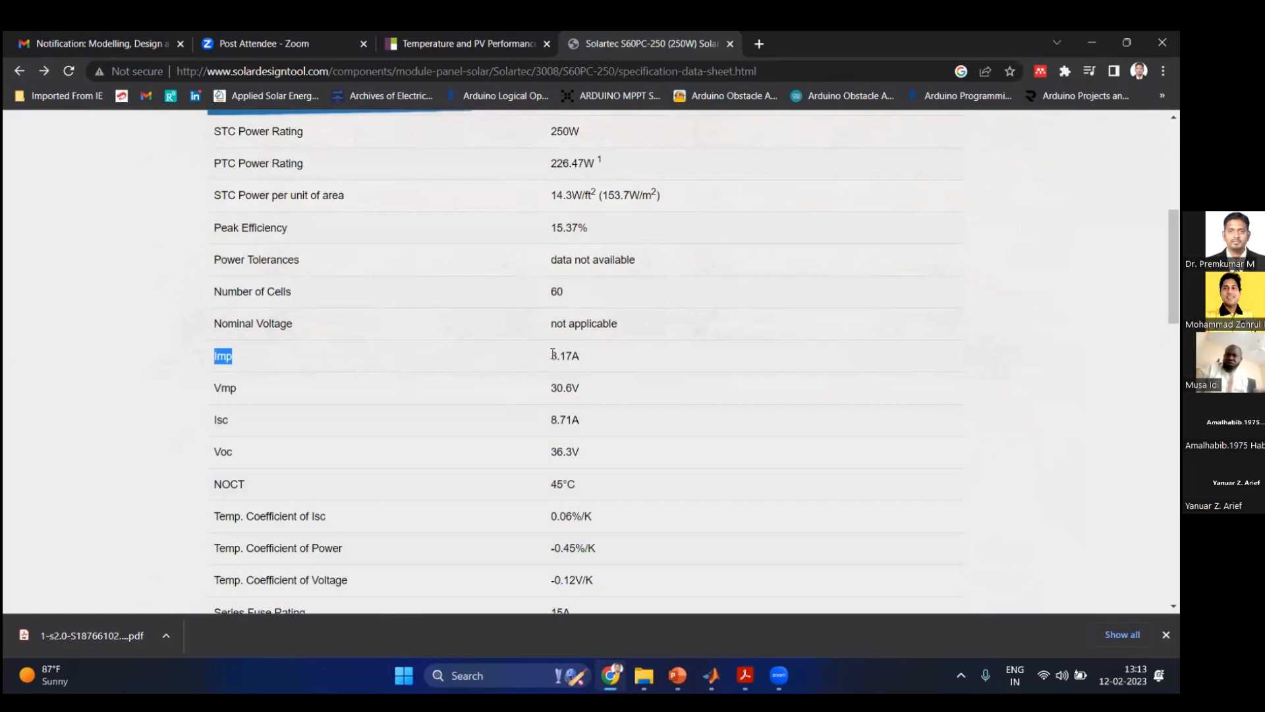
drag(550, 356, 582, 361)
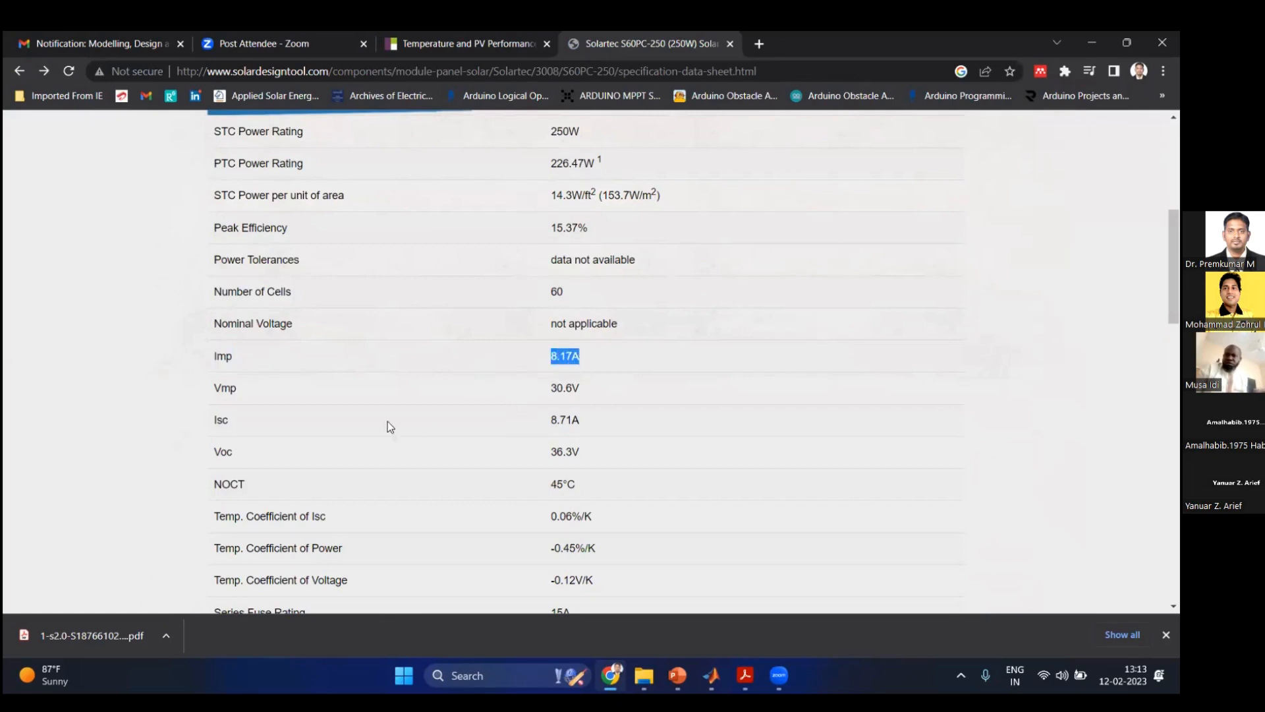
Step: Highlight the Vmp, Isc and Voc entries and their values in the DC Electrical Characteristics table
double_click(223, 392)
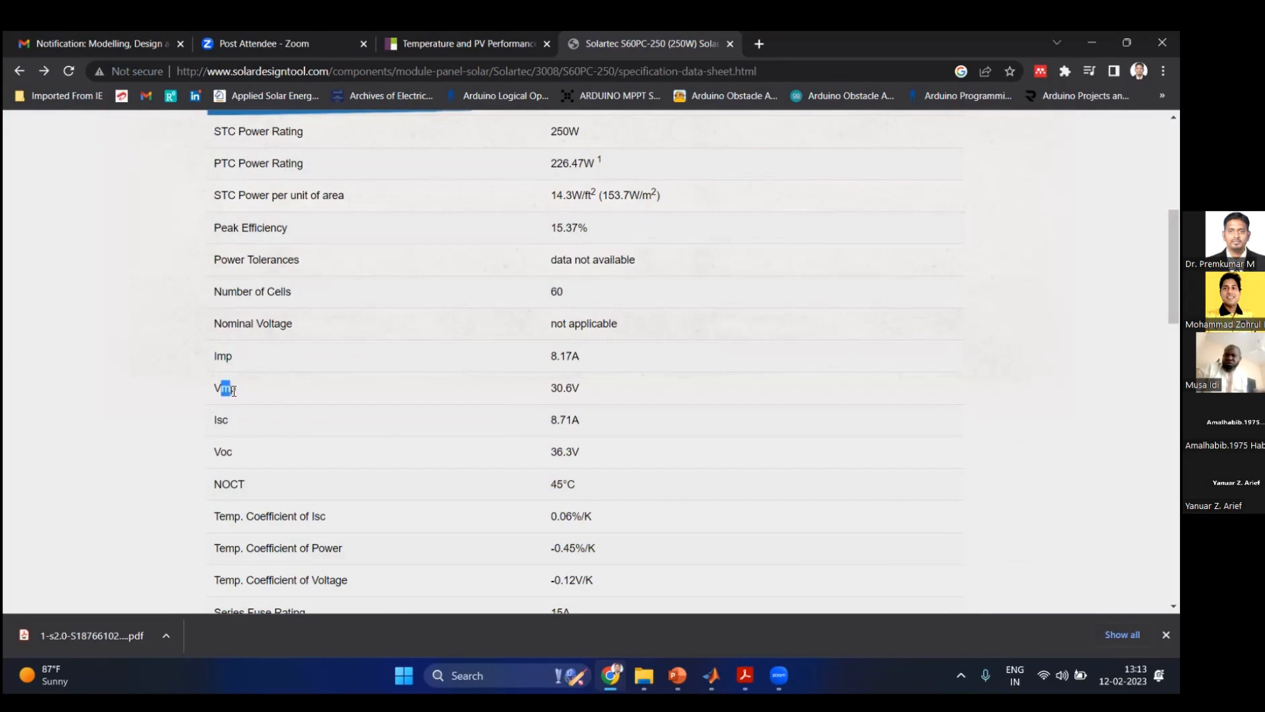
click(553, 393)
double_click(553, 393)
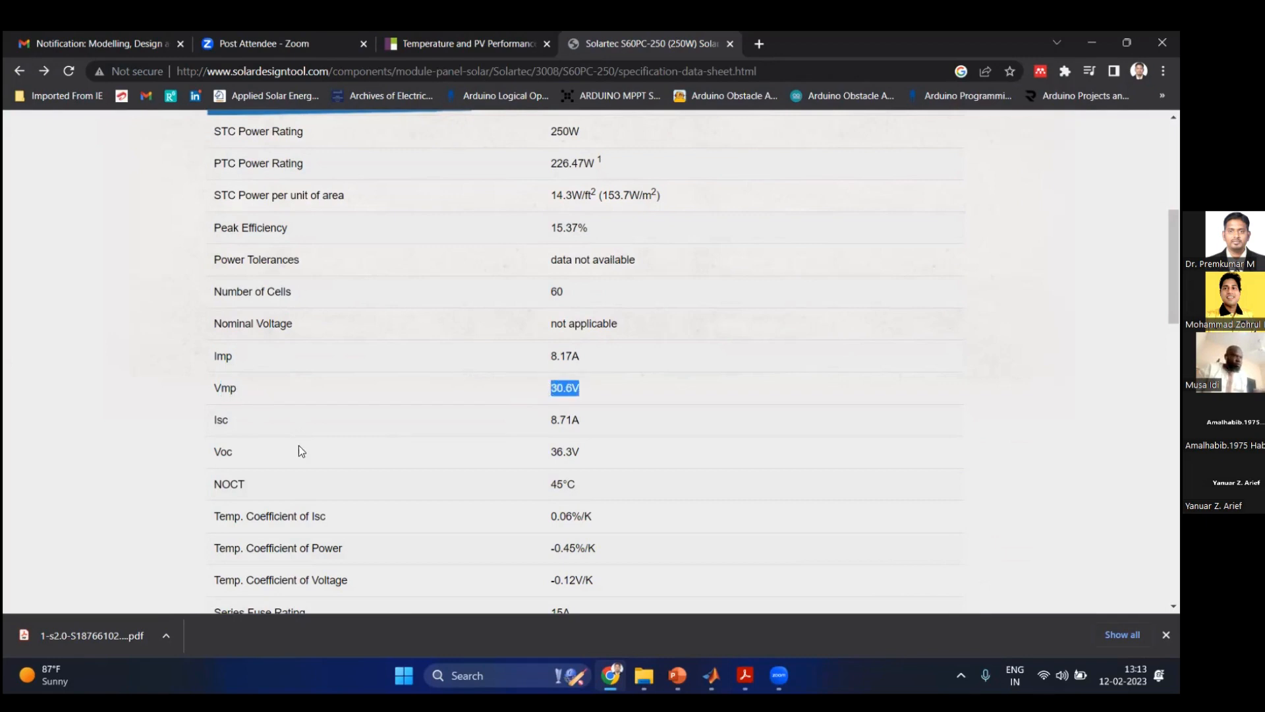
double_click(221, 420)
shift+click(591, 425)
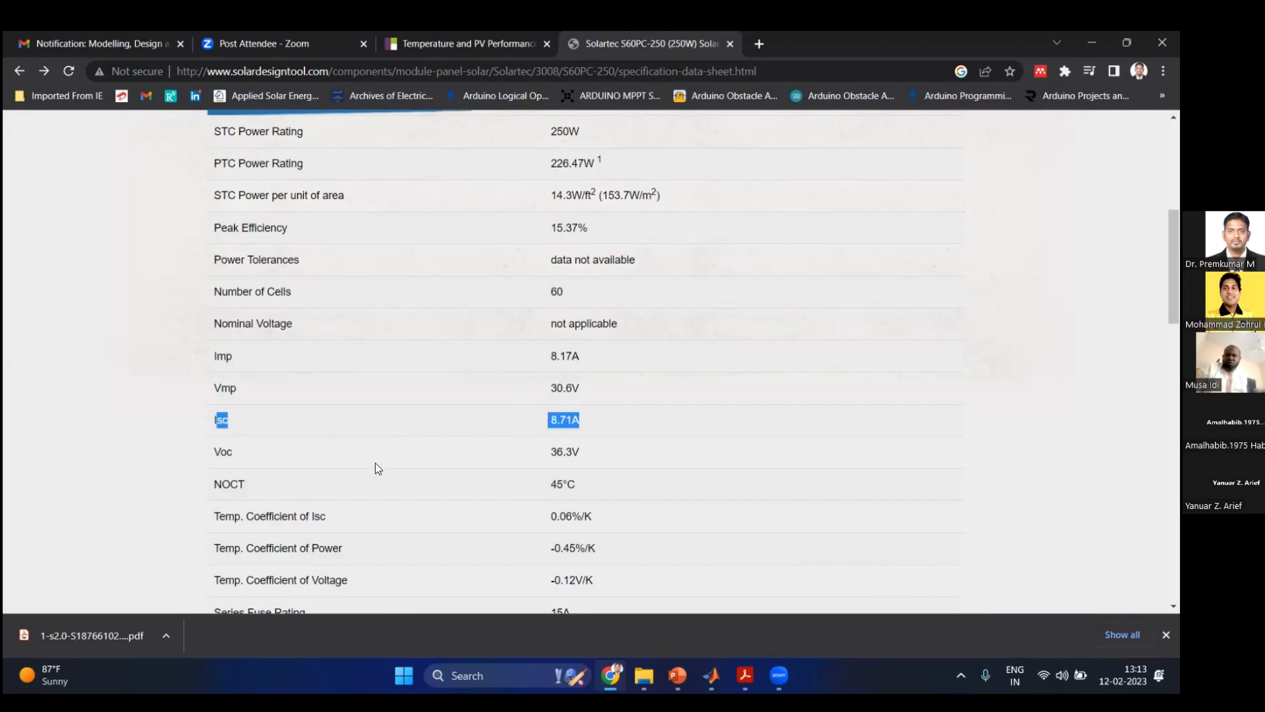
scroll(317, 408, down, 2)
double_click(222, 300)
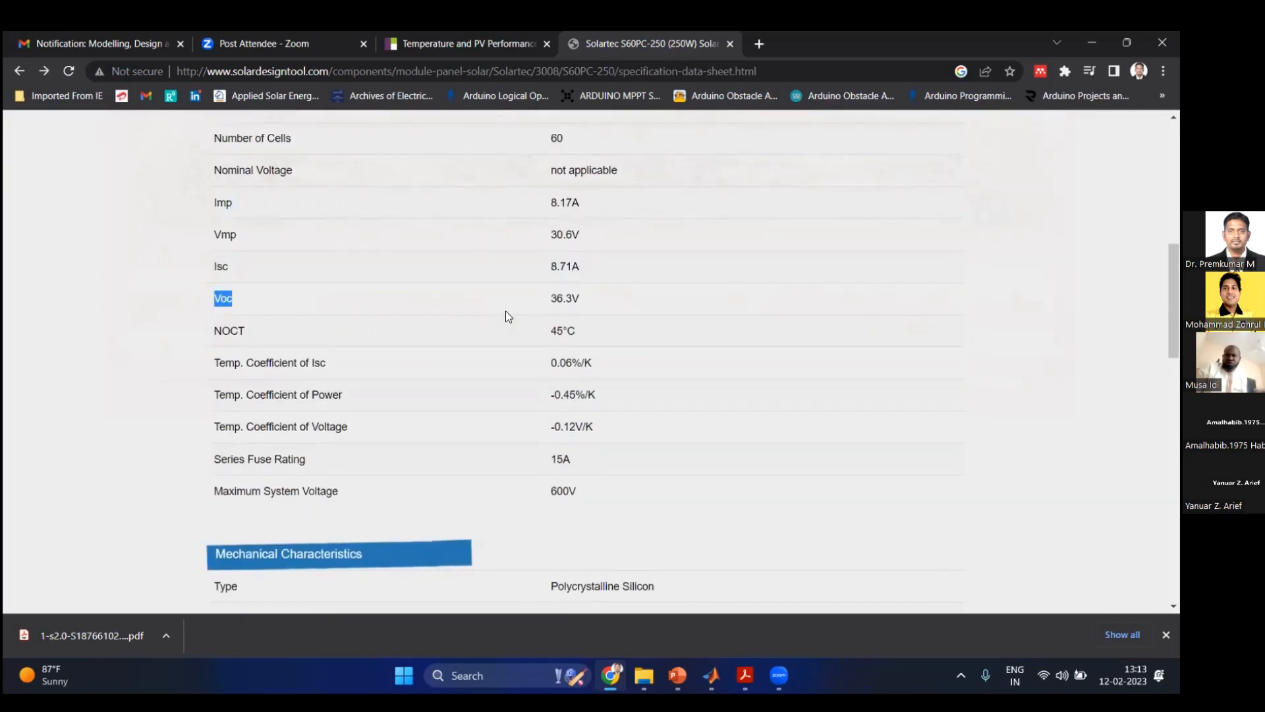
shift+click(578, 298)
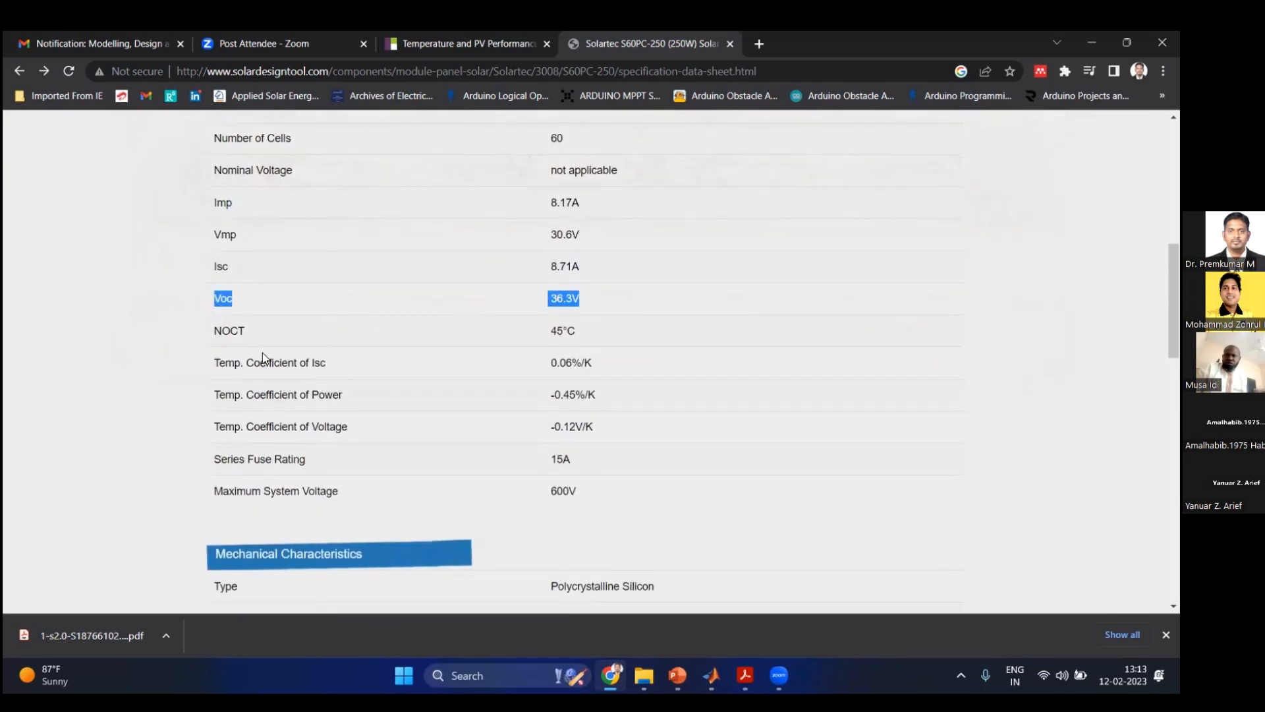
Step: Highlight the temperature coefficient of Isc with its value, and the Temp. Coefficient of Voltage label
triple_click(471, 358)
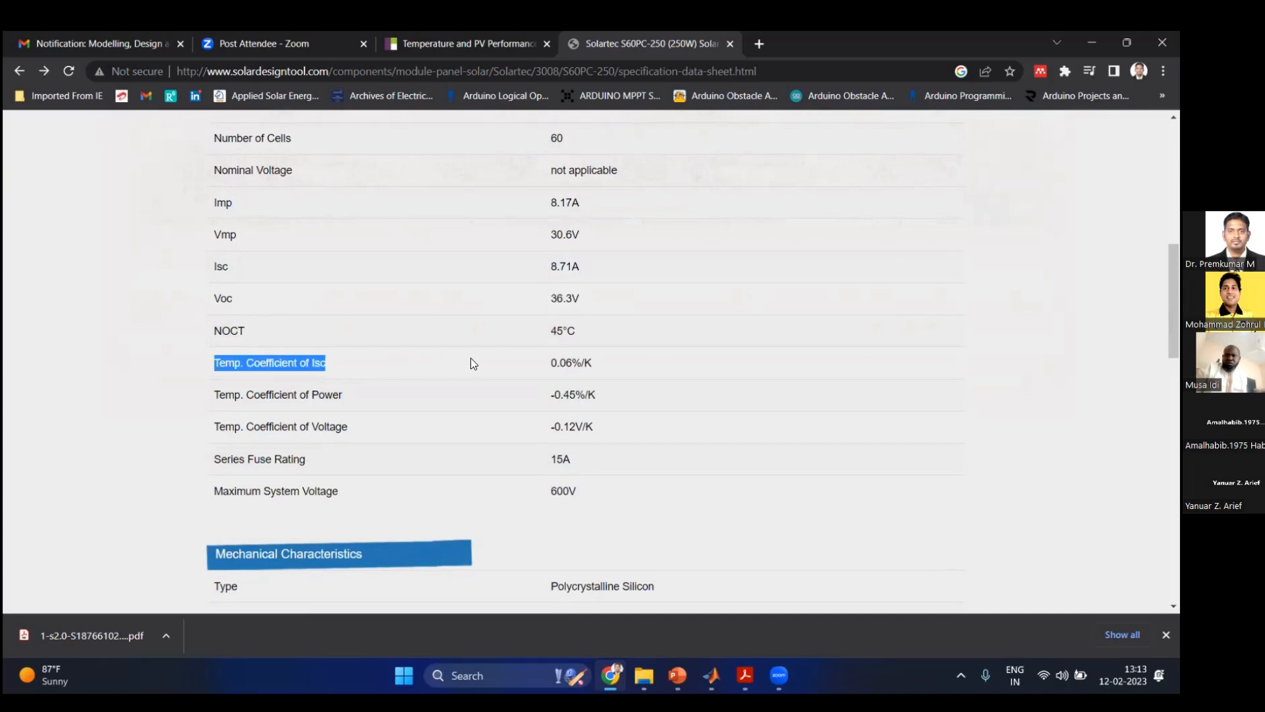
shift+click(605, 360)
shift+click(280, 396)
click(306, 396)
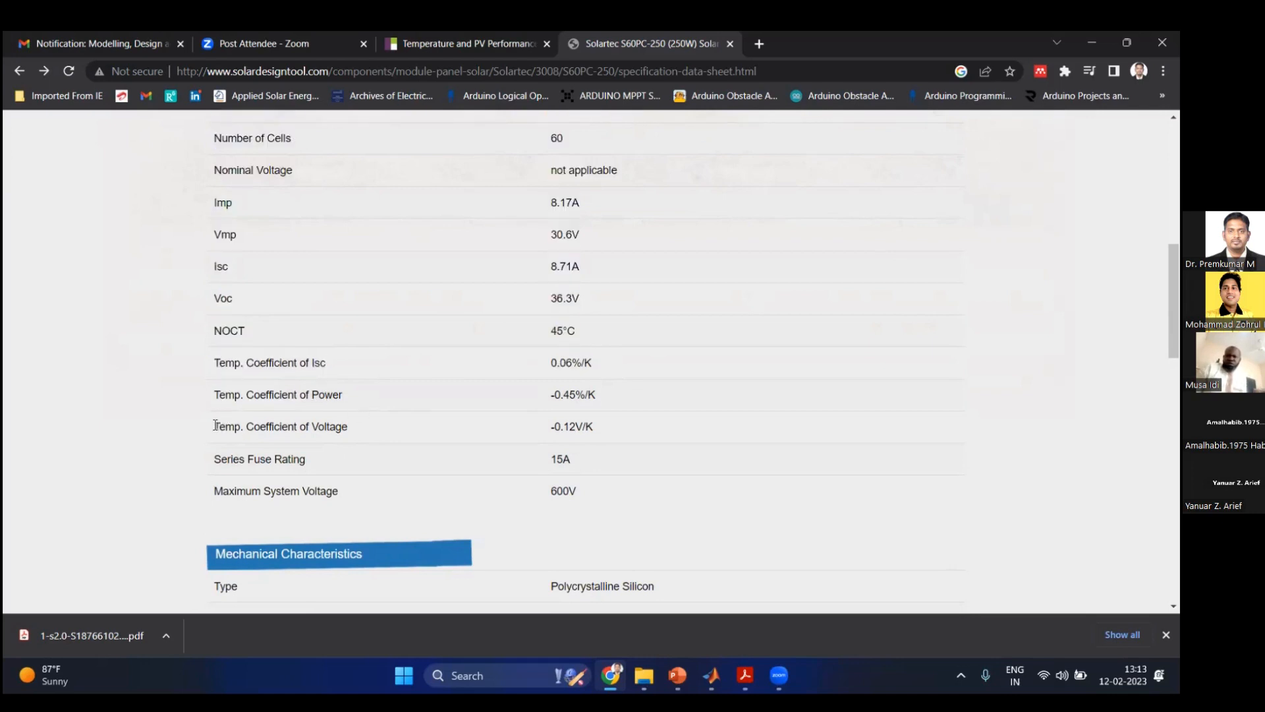
drag(216, 425, 348, 427)
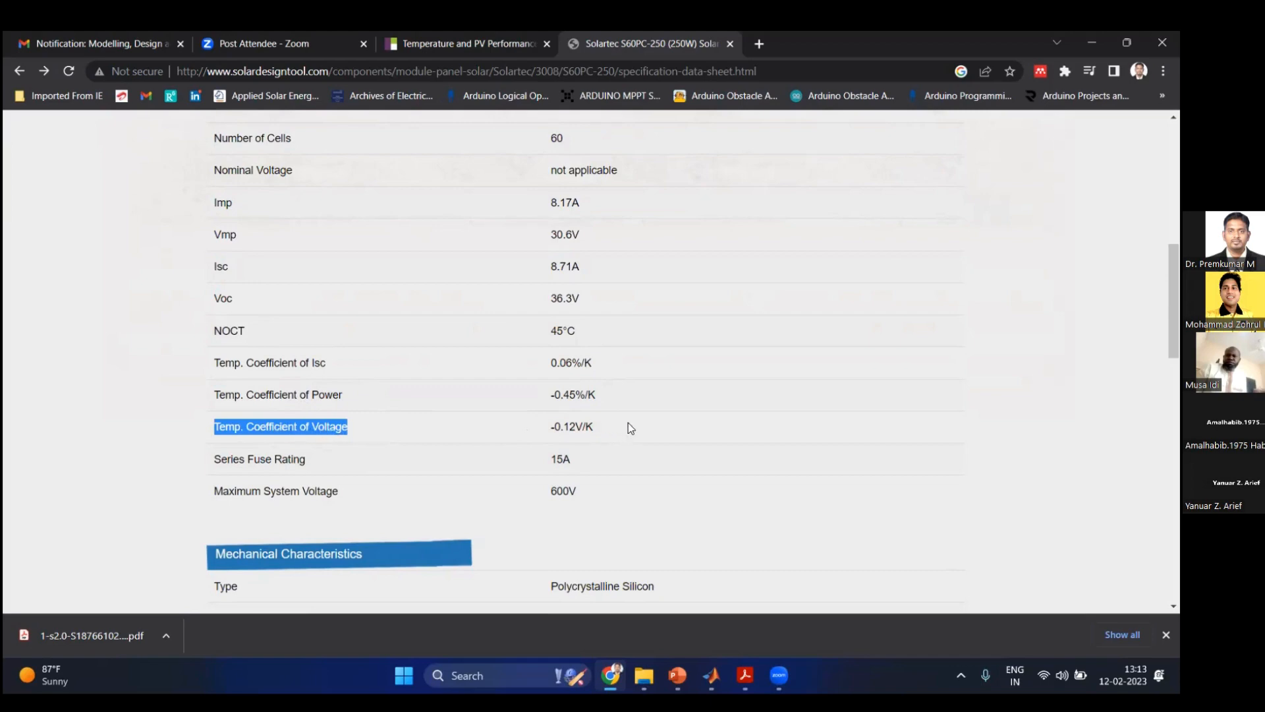
Step: Switch to MATLAB to point out the Isc and Imp variables in PVmodel.m, and return to the Chrome specification page
scroll(624, 407, down, 3)
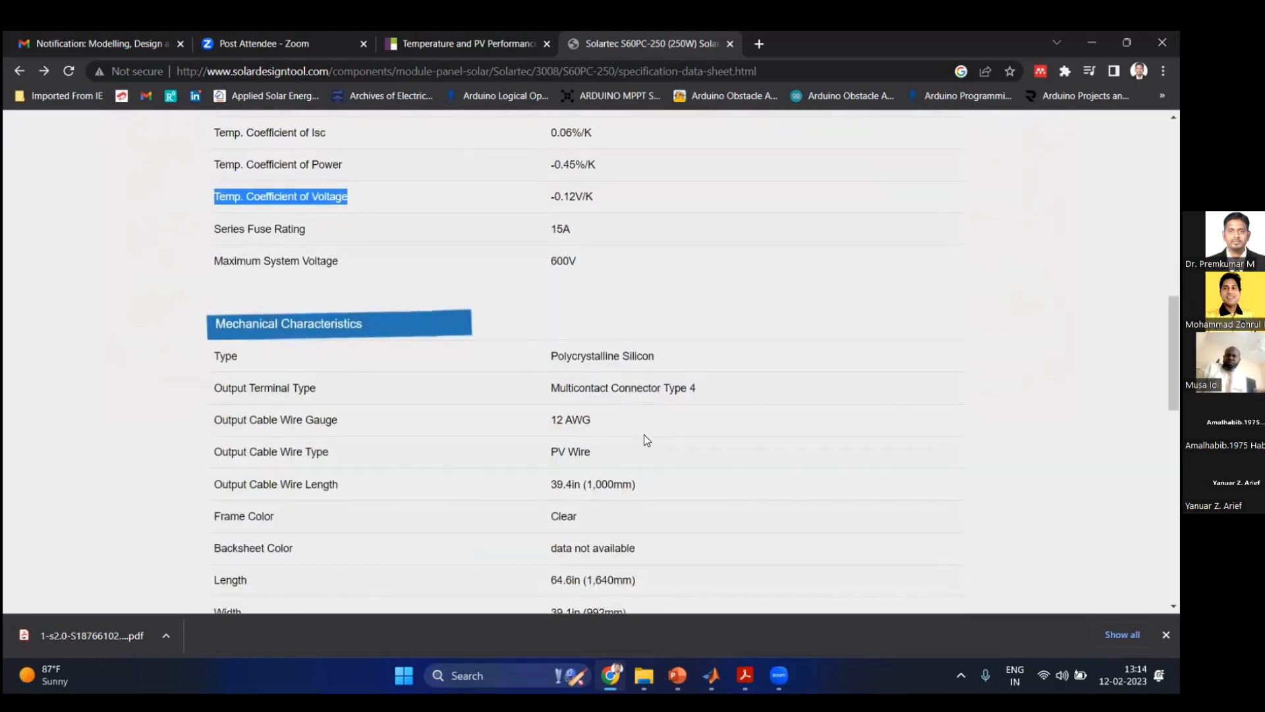
scroll(645, 438, down, 1)
click(712, 674)
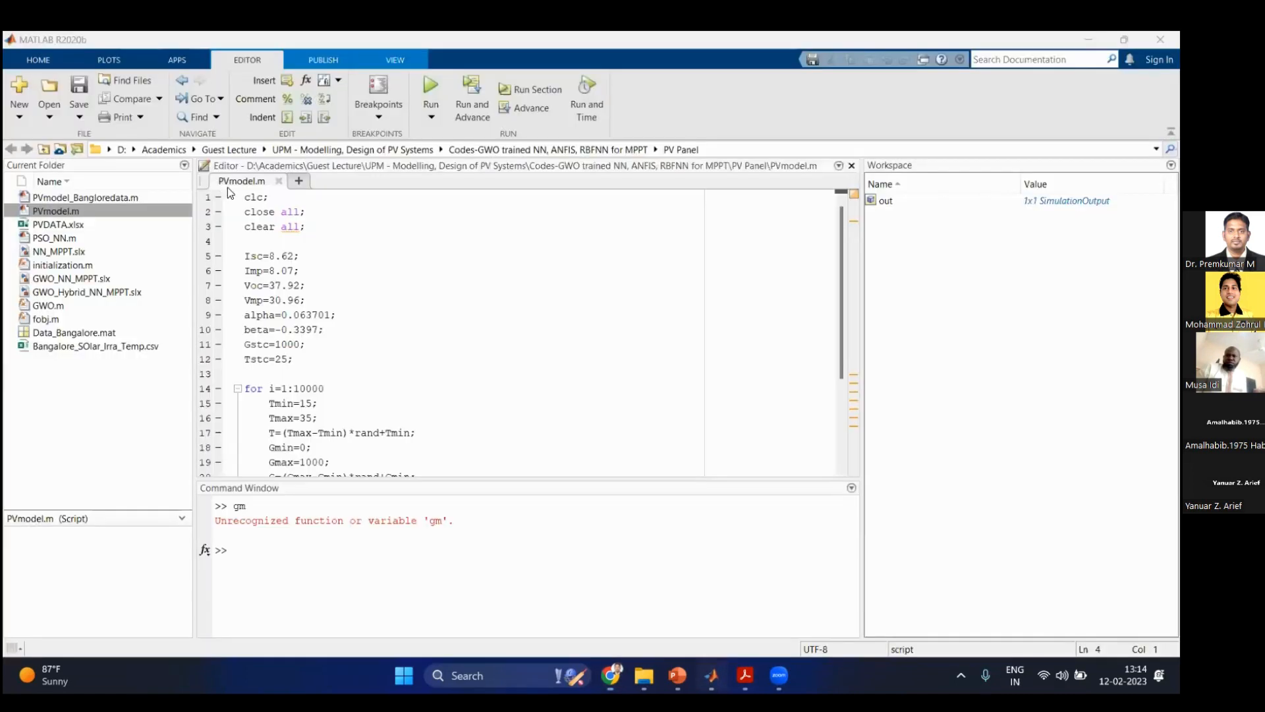
click(258, 257)
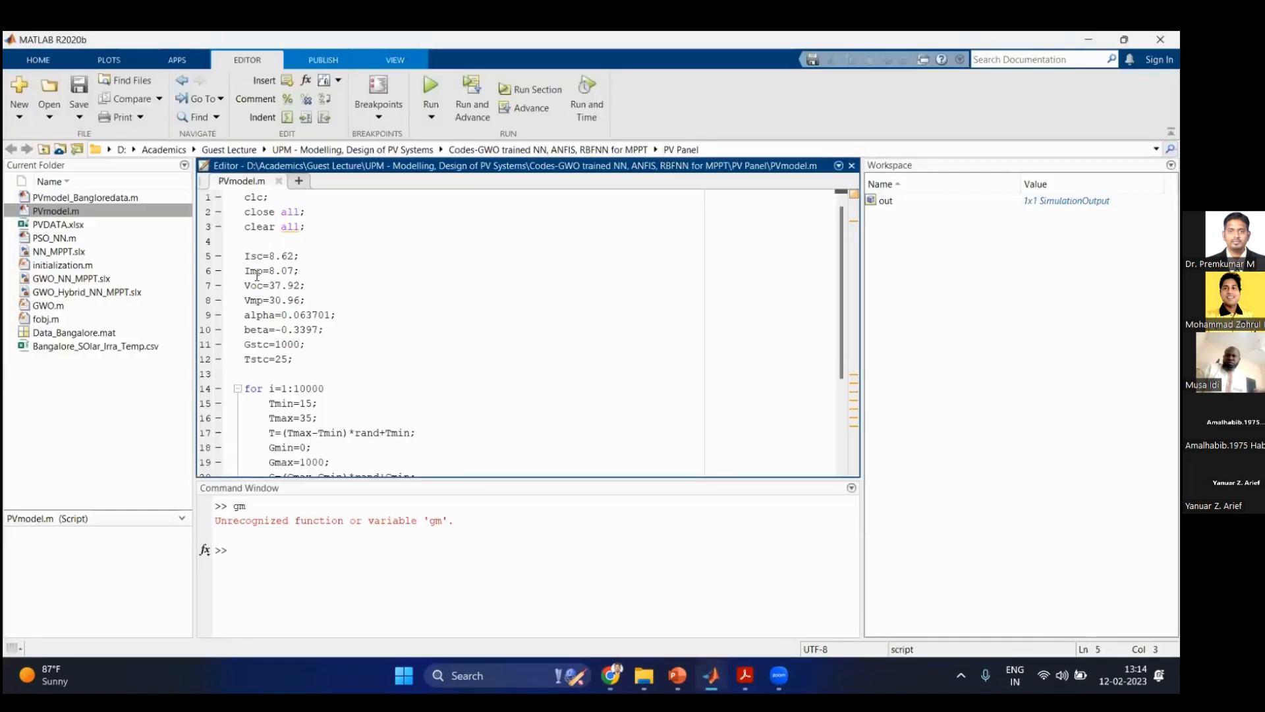
click(255, 272)
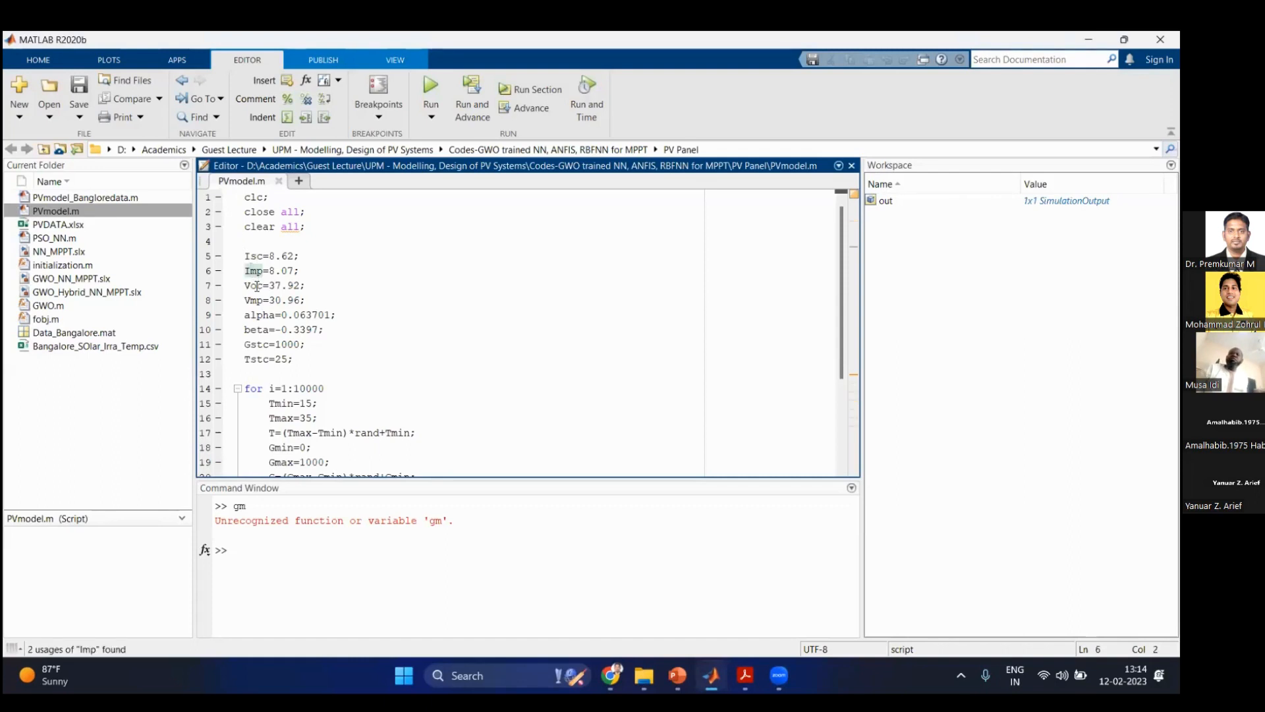
click(711, 675)
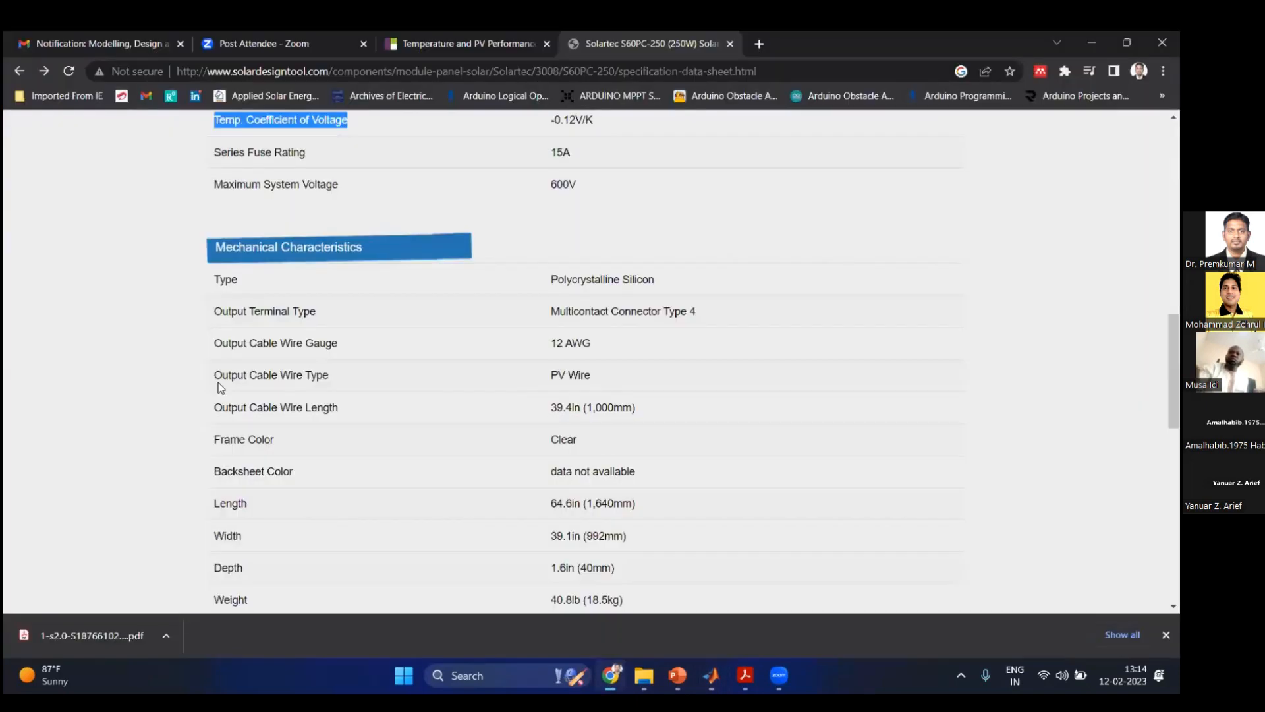
Step: Review the whole Solartec S60PC-250 specification page and highlight the STC Power Rating value
scroll(295, 354, up, 7)
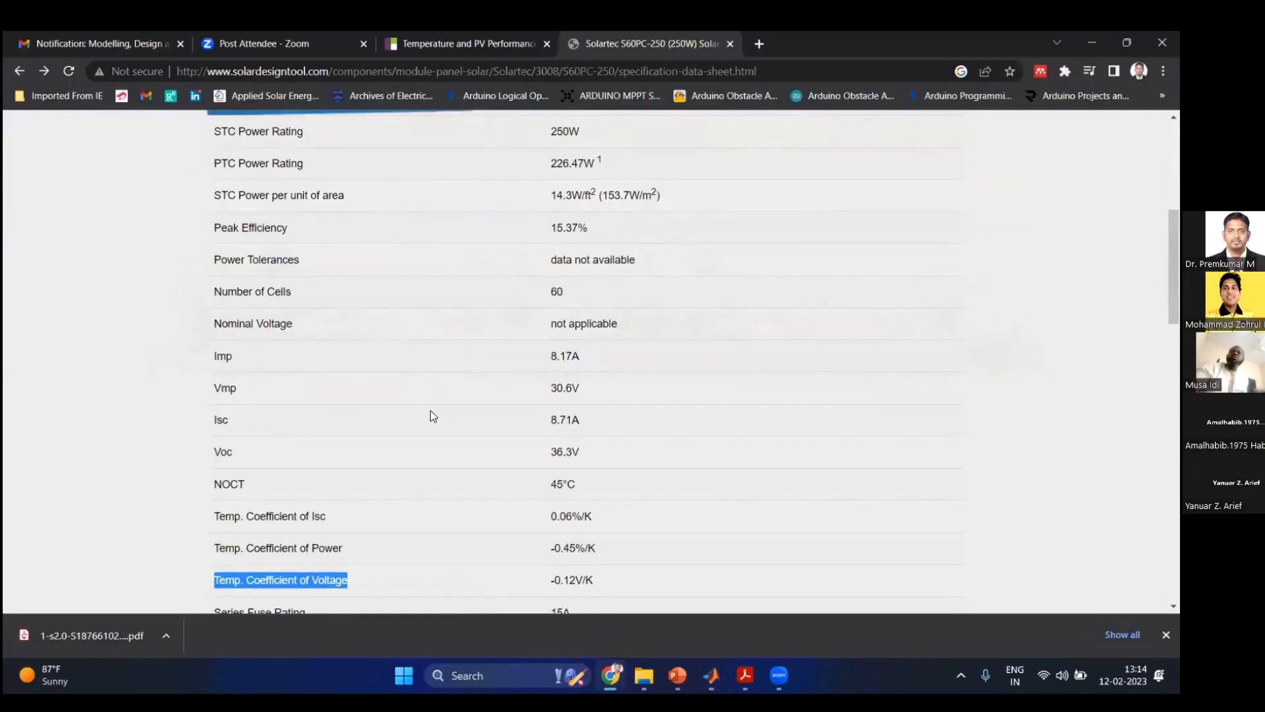
scroll(425, 396, up, 1)
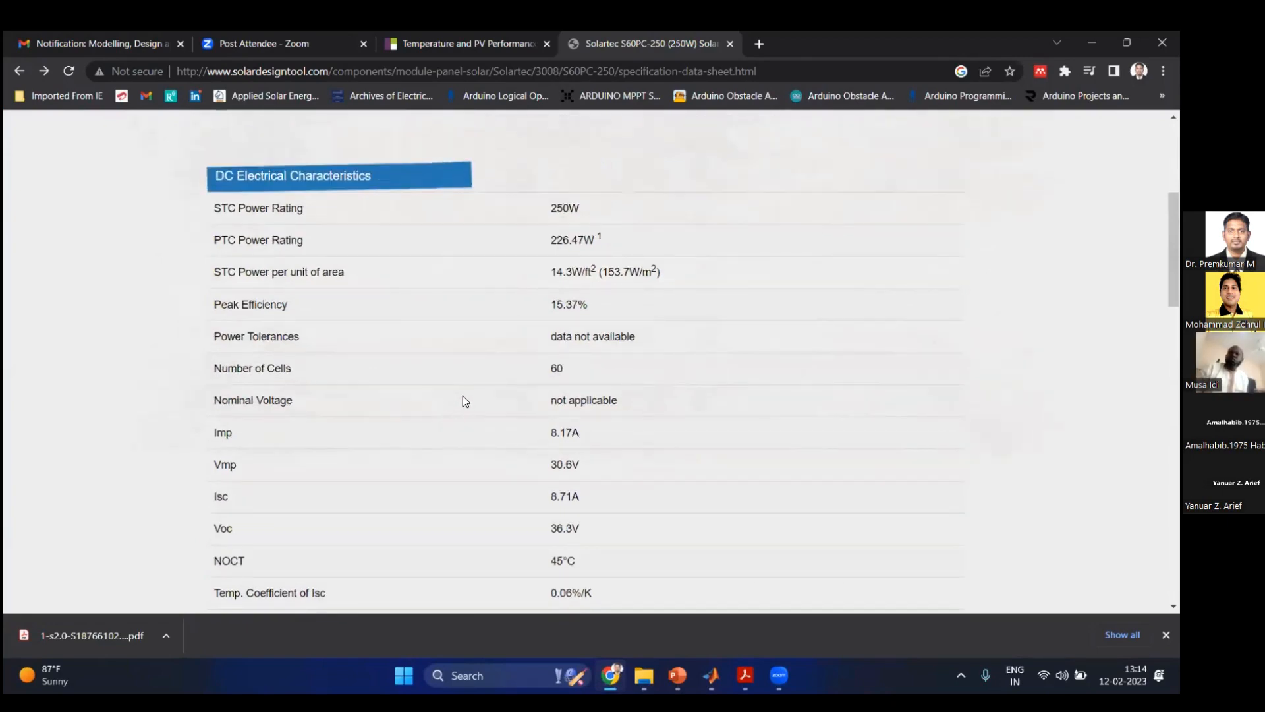
scroll(463, 396, down, 6)
scroll(463, 395, down, 8)
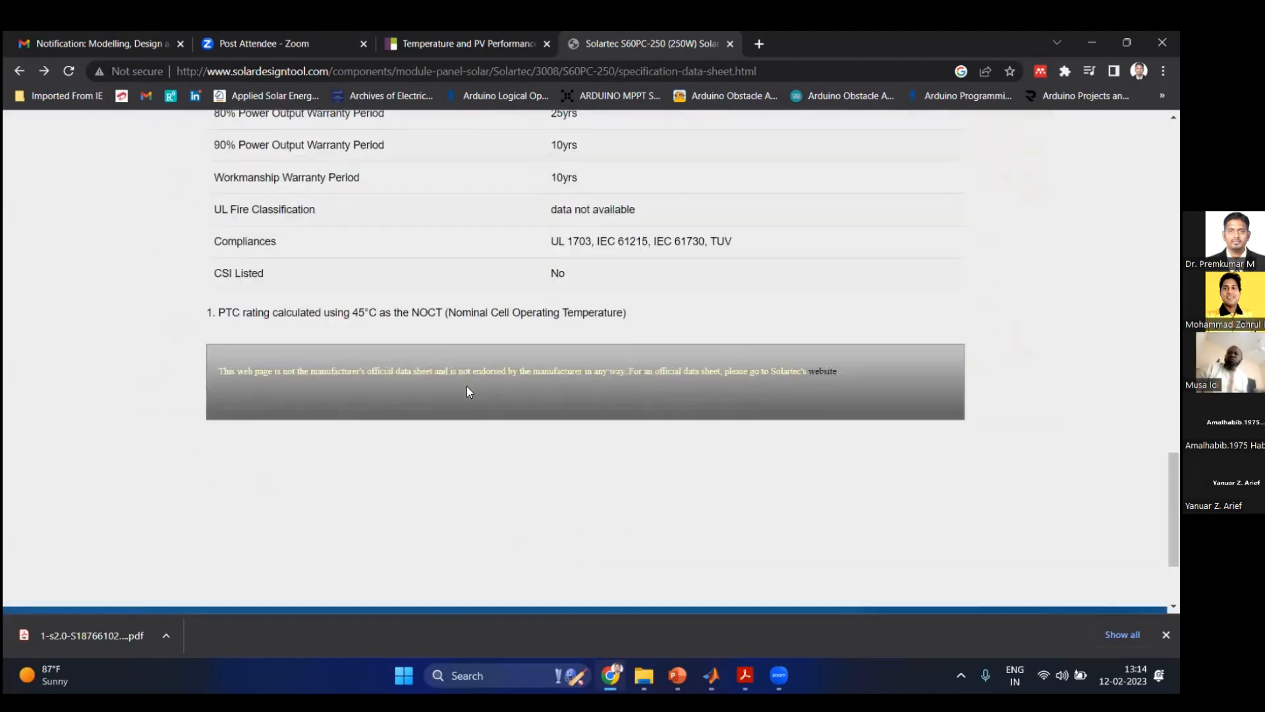
scroll(467, 390, up, 4)
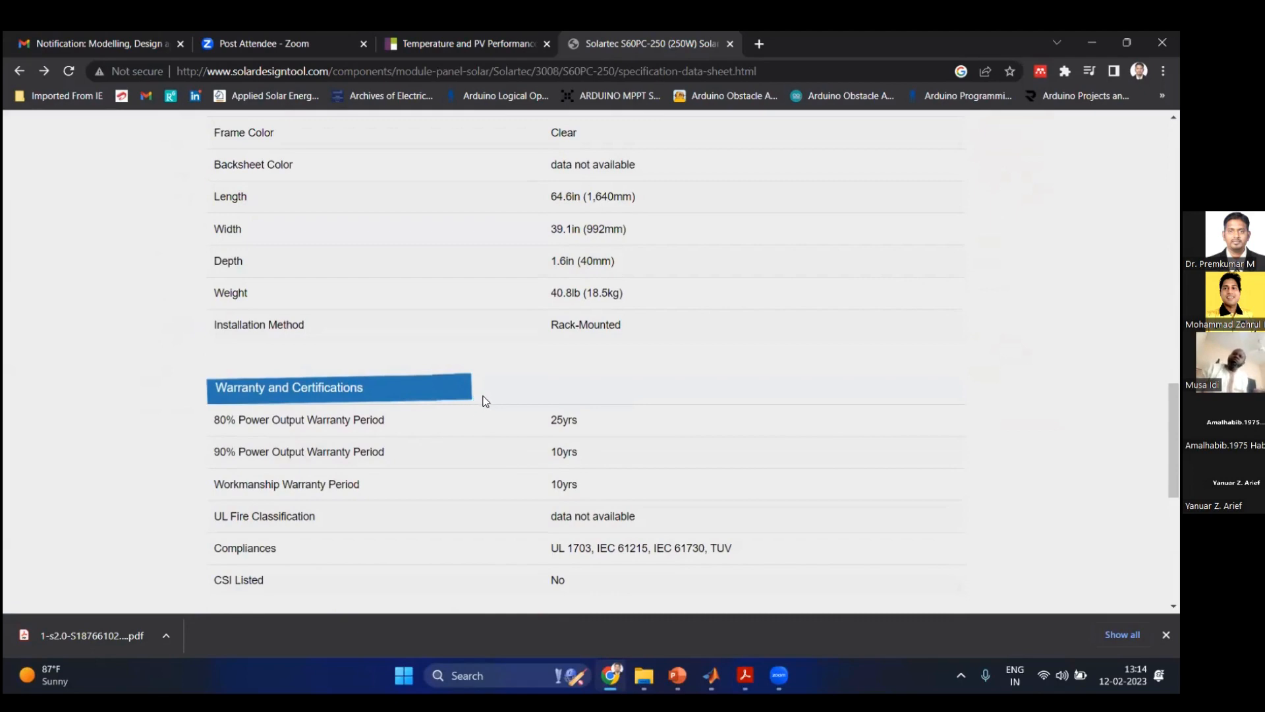
scroll(485, 400, up, 15)
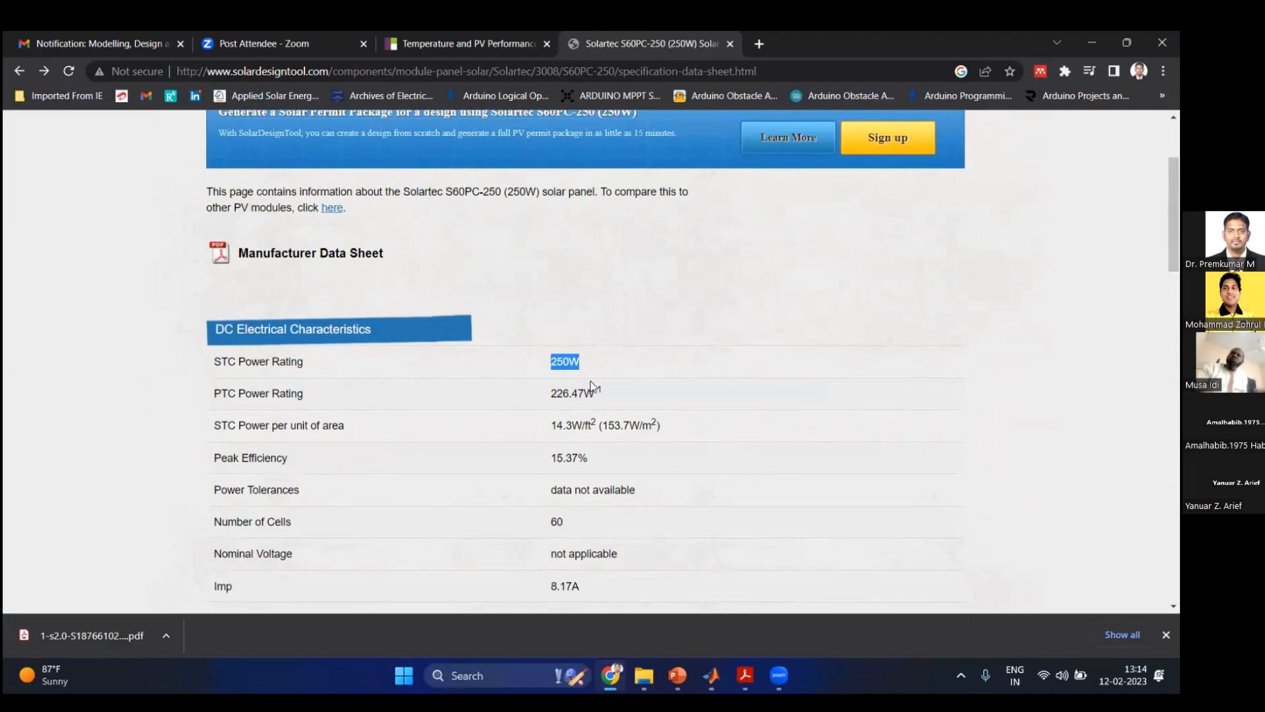
Step: Switch to MATLAB and point out the Isc, Imp, Voc and Vmp assignments in PVmodel.m
key(alt+Tab)
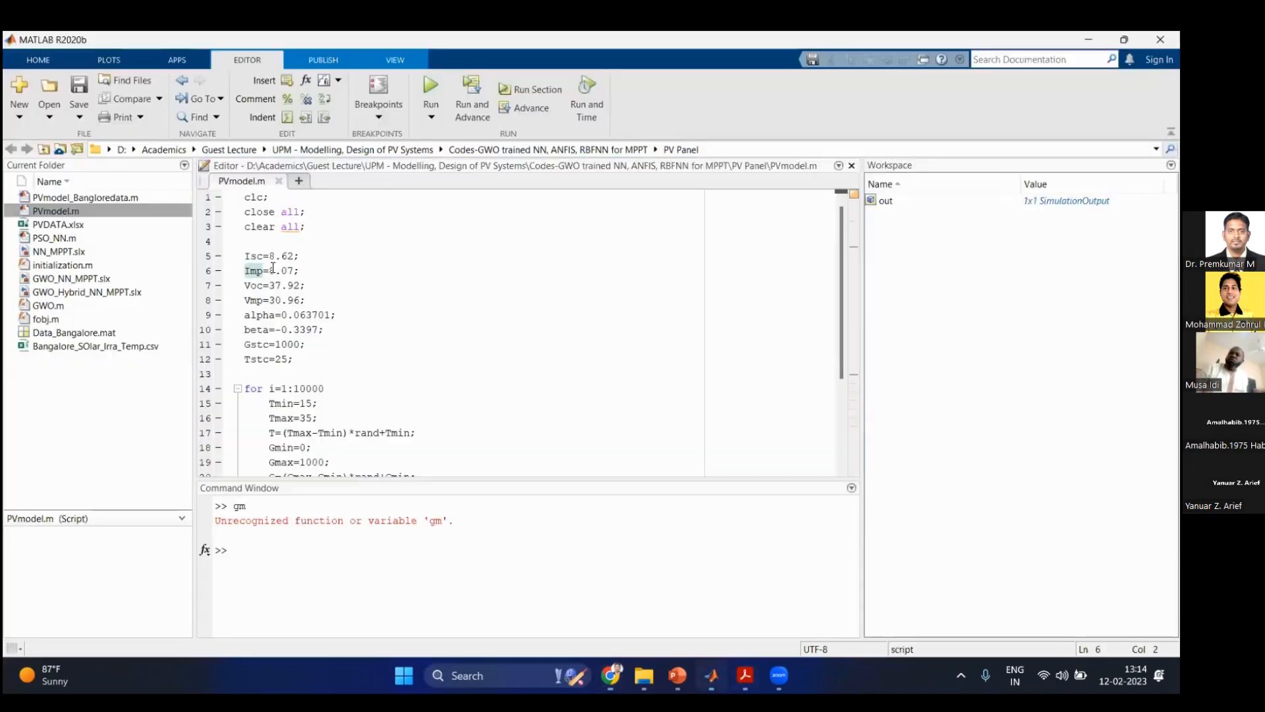
click(257, 258)
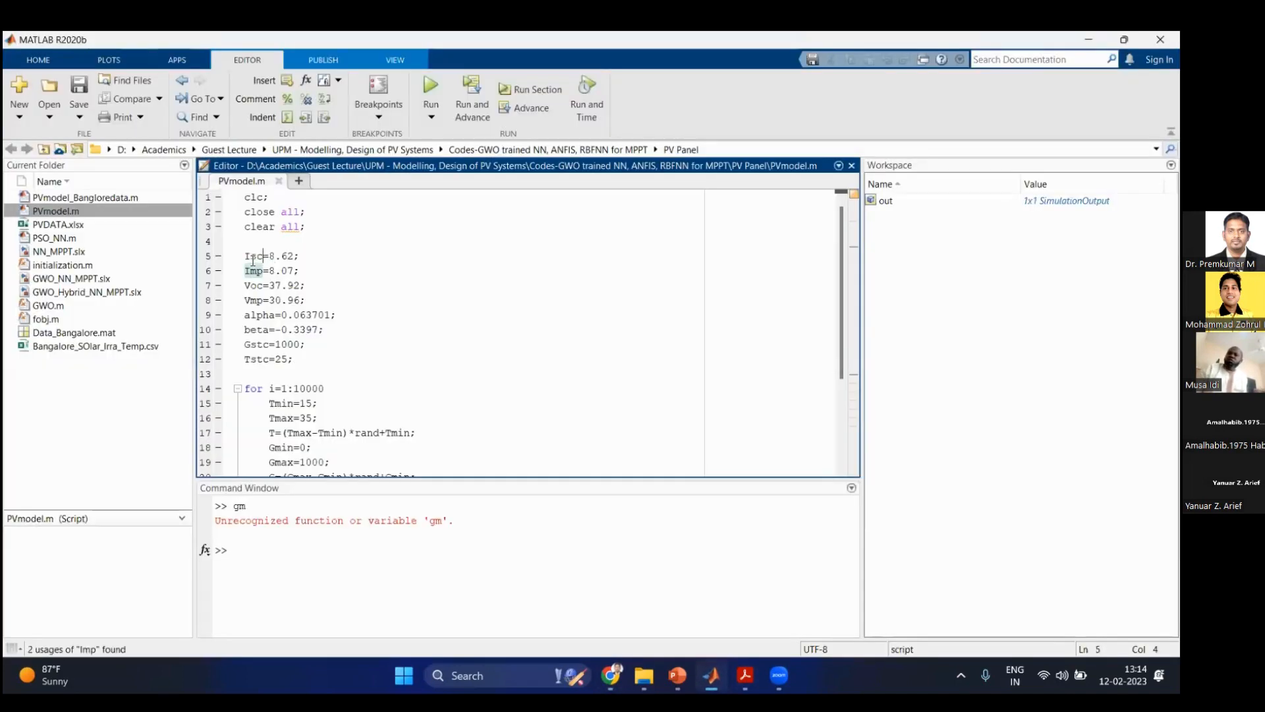
click(257, 270)
key(Down)
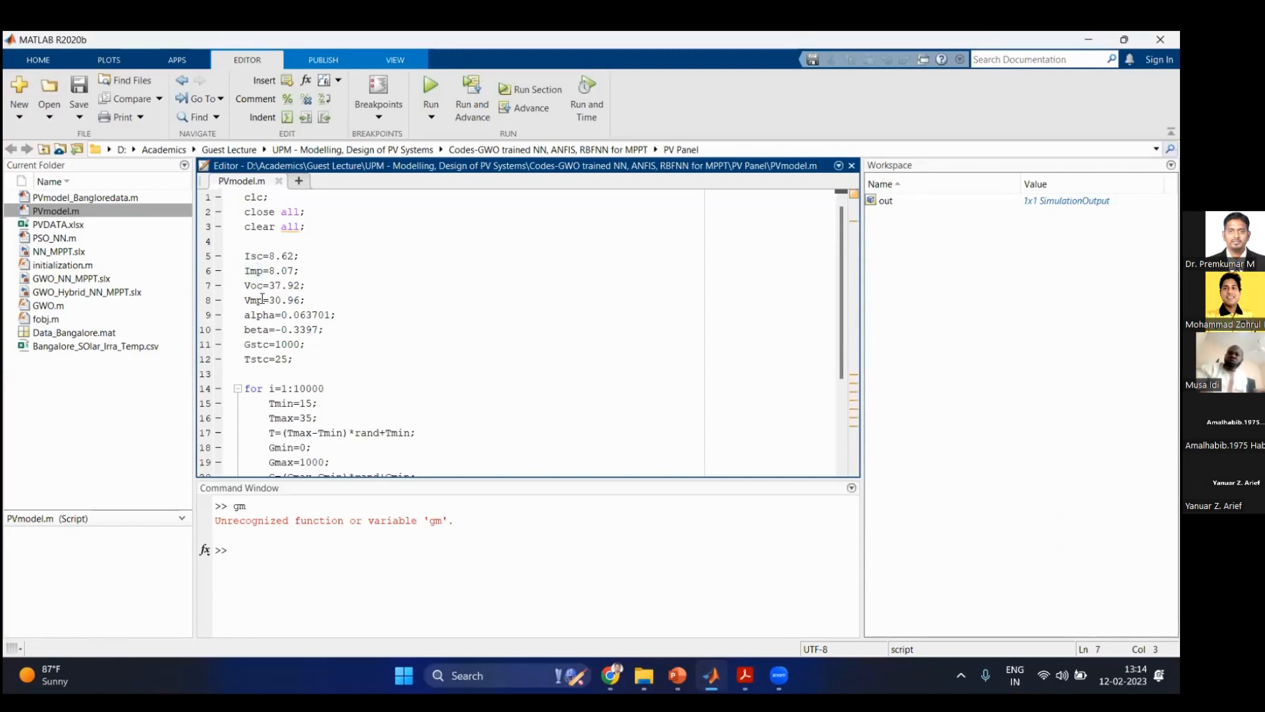
click(262, 300)
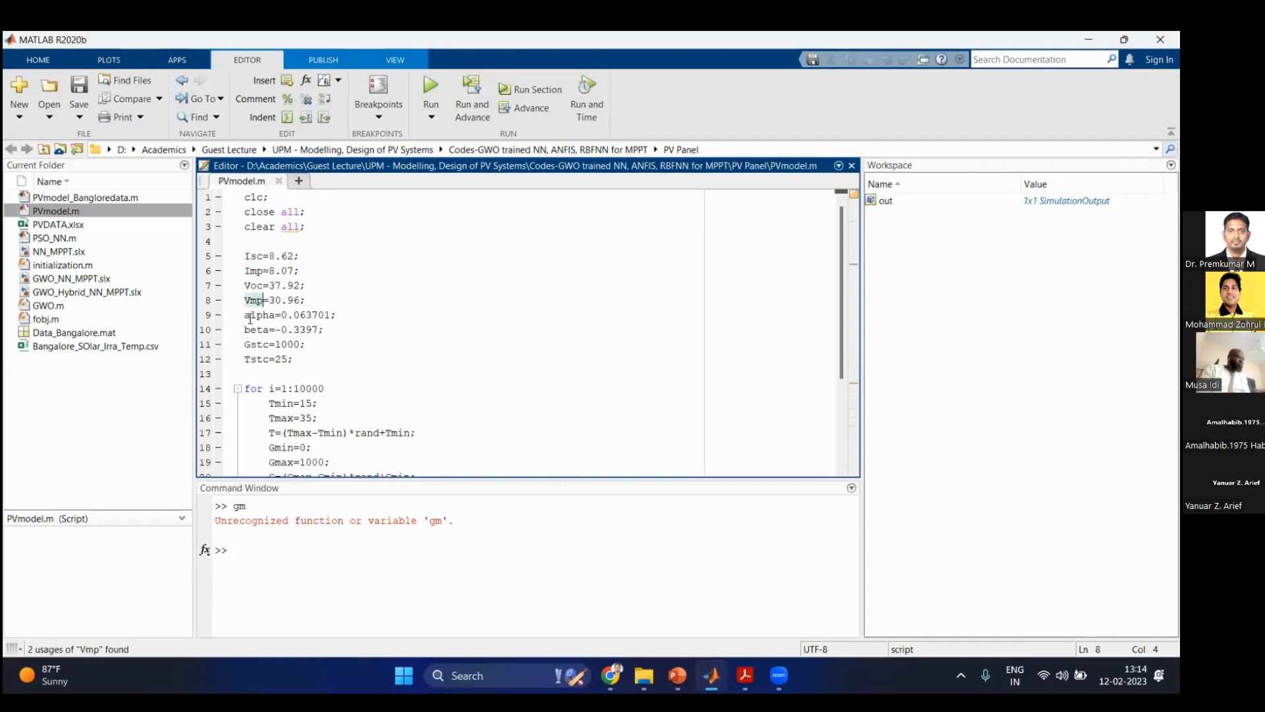
Step: Insert a blank line between the beta and Gstc assignments, and point out the alpha and beta coefficients
drag(245, 315, 272, 331)
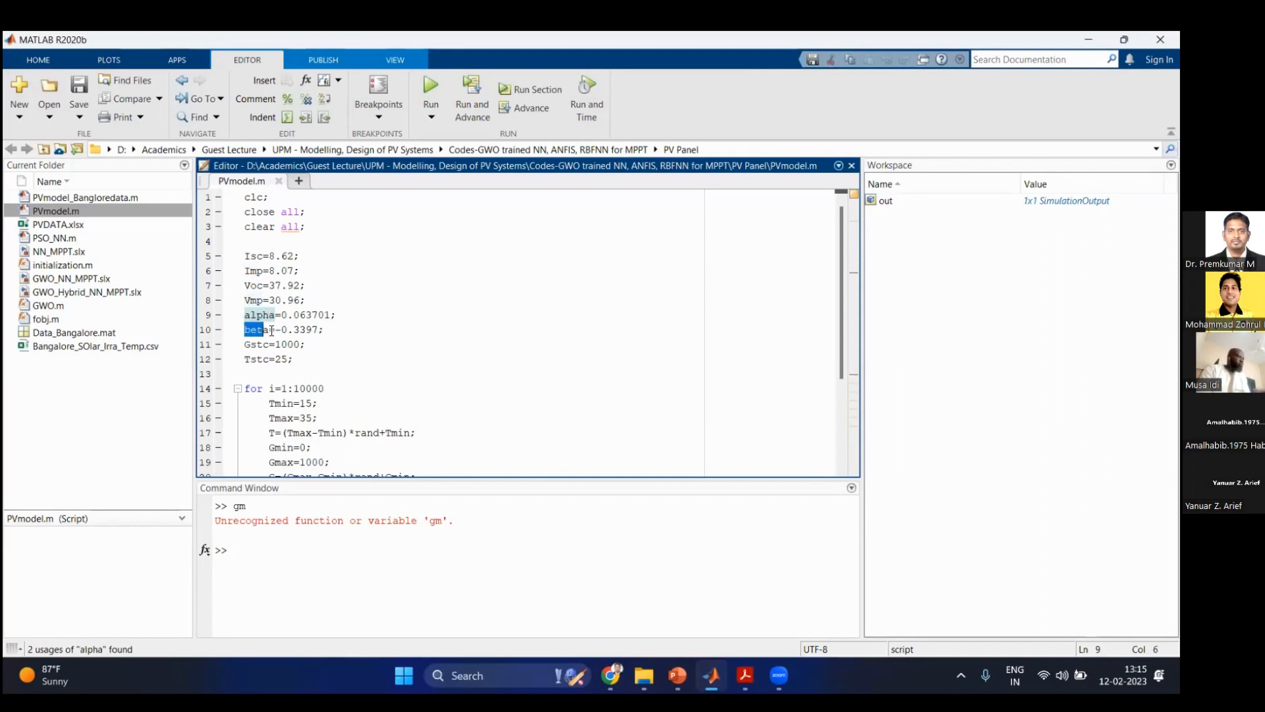
click(339, 333)
key(Return)
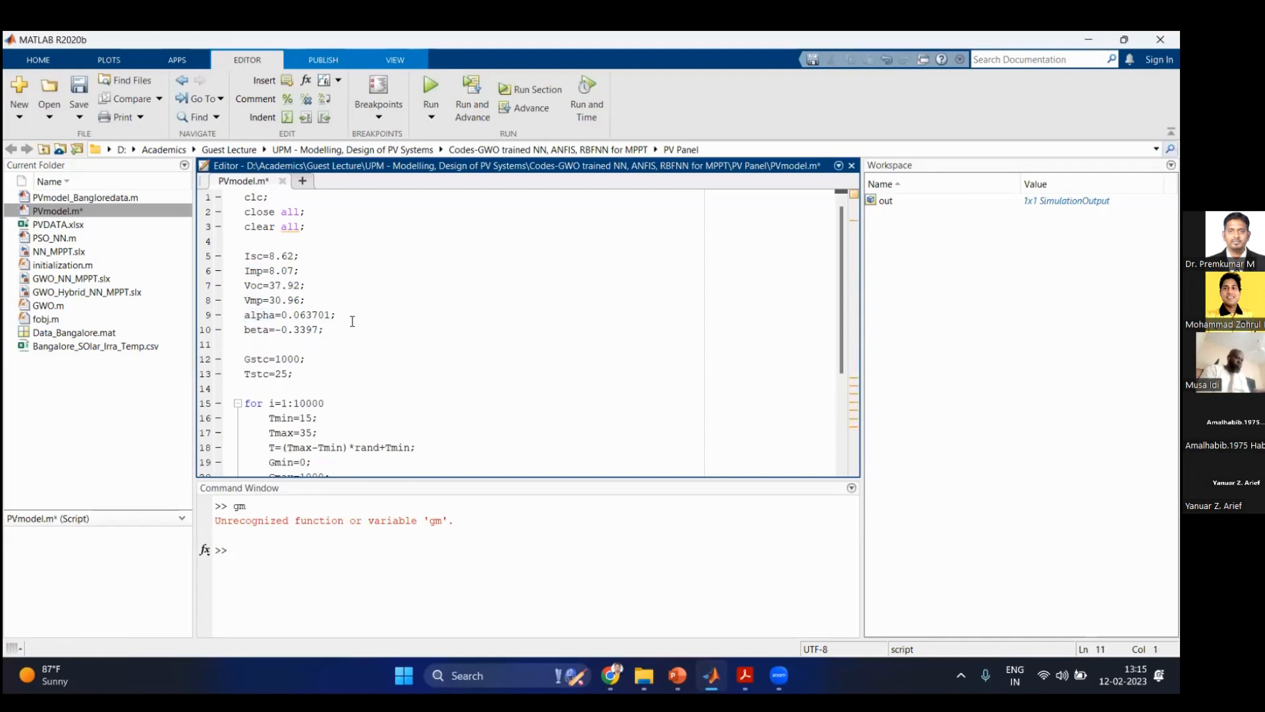
click(263, 318)
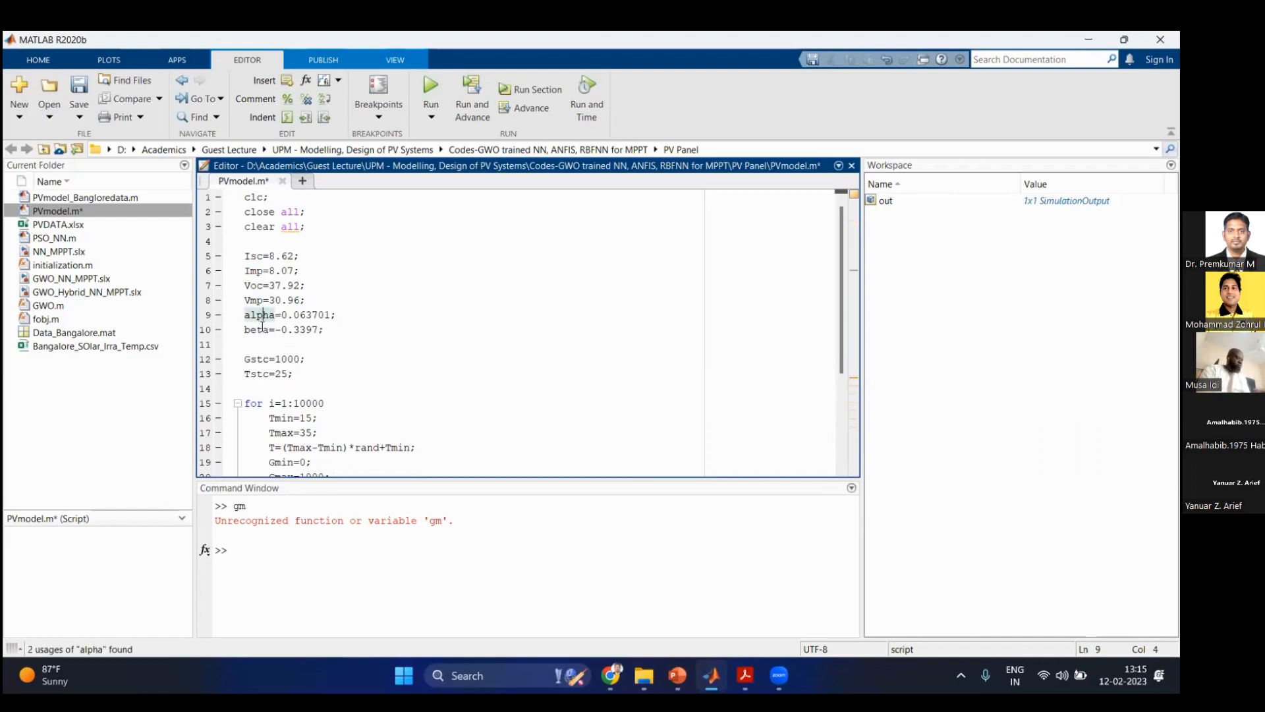
click(258, 329)
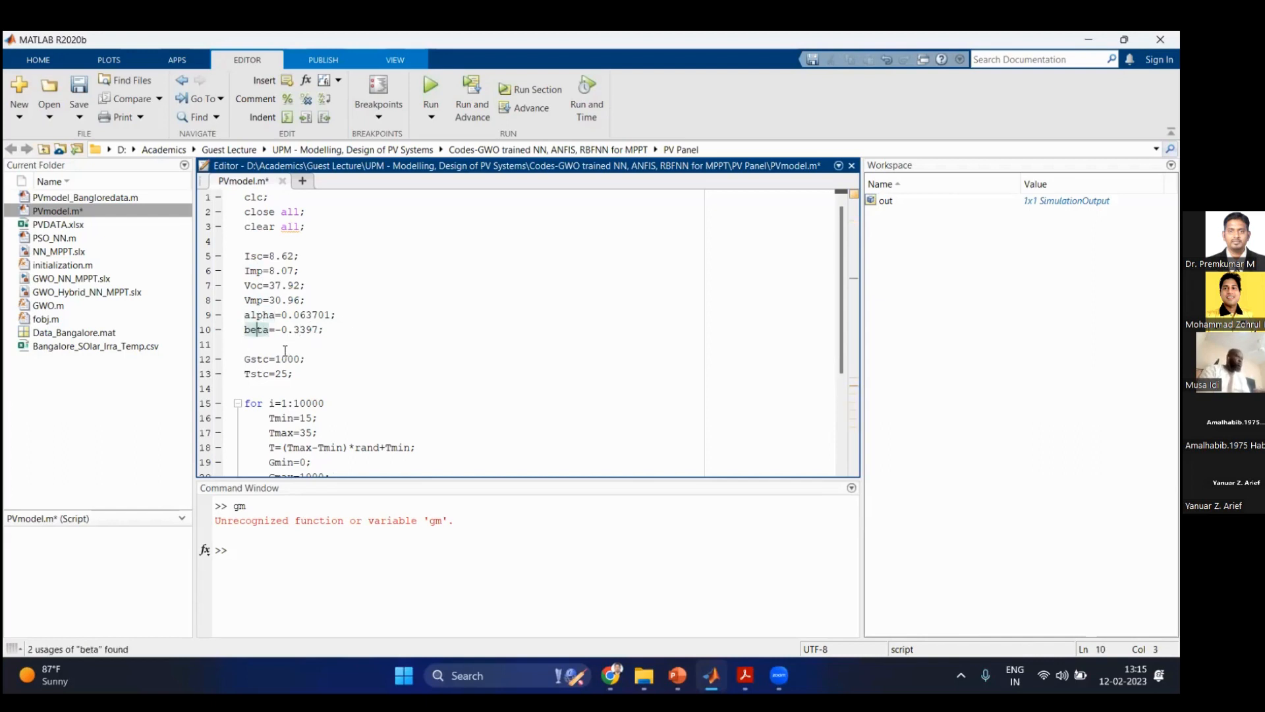
Step: Highlight the standard test condition variables Gstc and Tstc, and the value assigned to Tstc
key(Down)
key(Down)
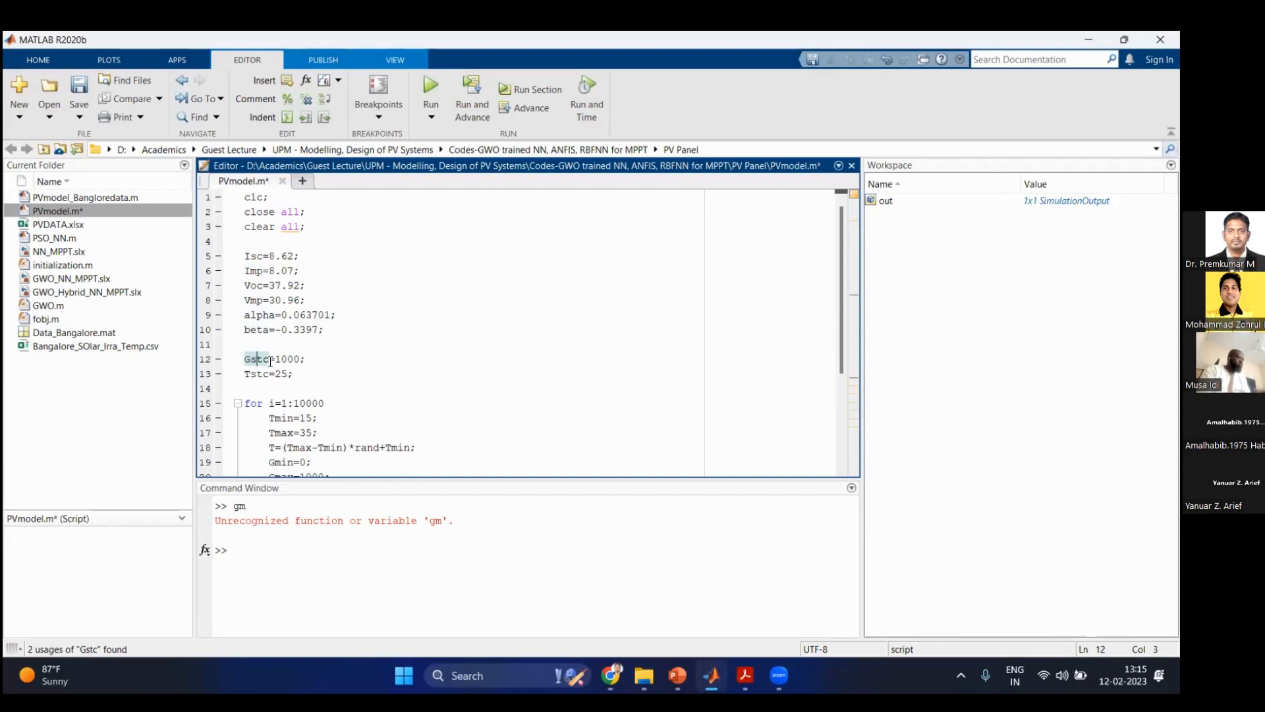
drag(270, 360, 245, 361)
key(Right)
key(Right)
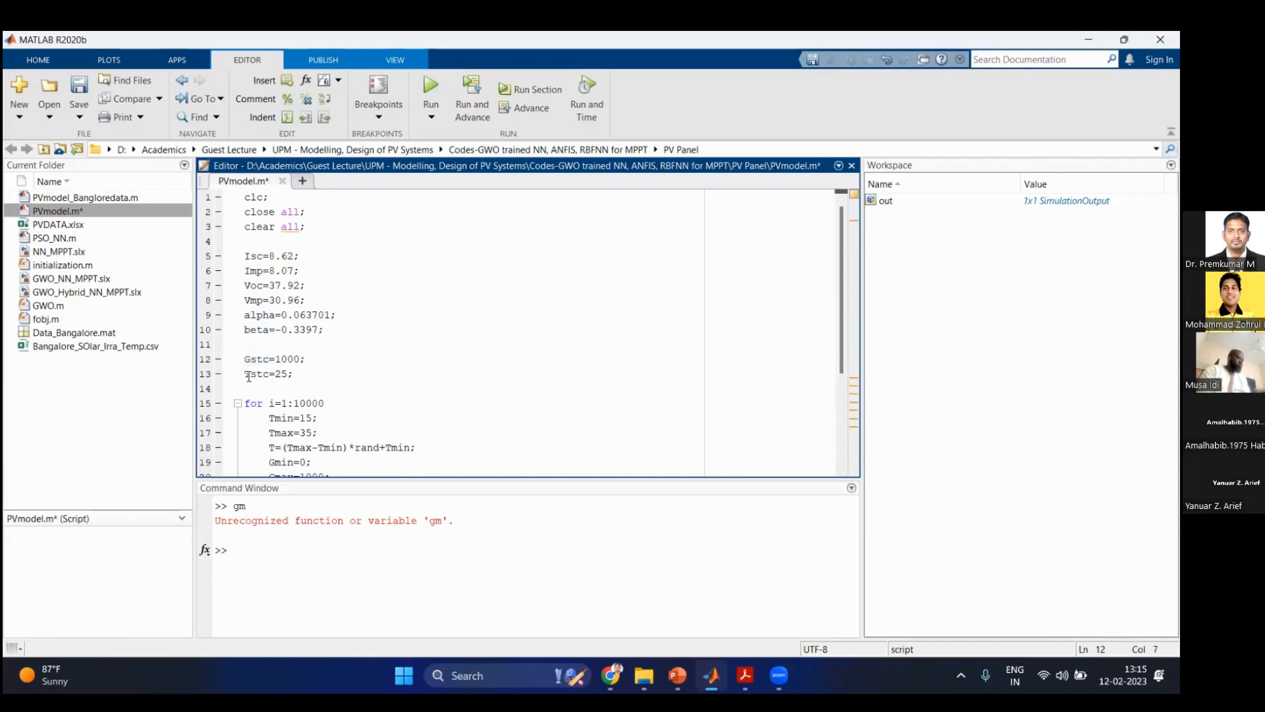
drag(245, 376, 263, 375)
double_click(282, 374)
Step: Point out the for loop header and its 1:10000 iteration range
scroll(299, 389, down, 2)
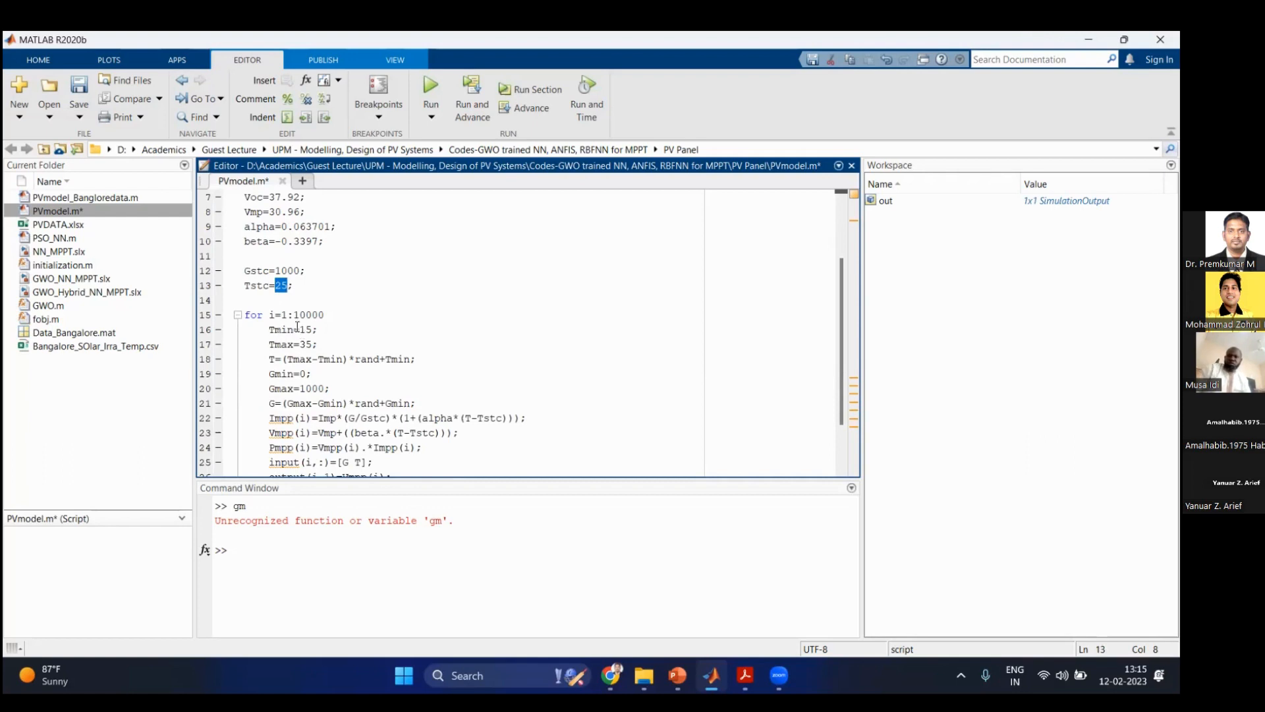
click(257, 316)
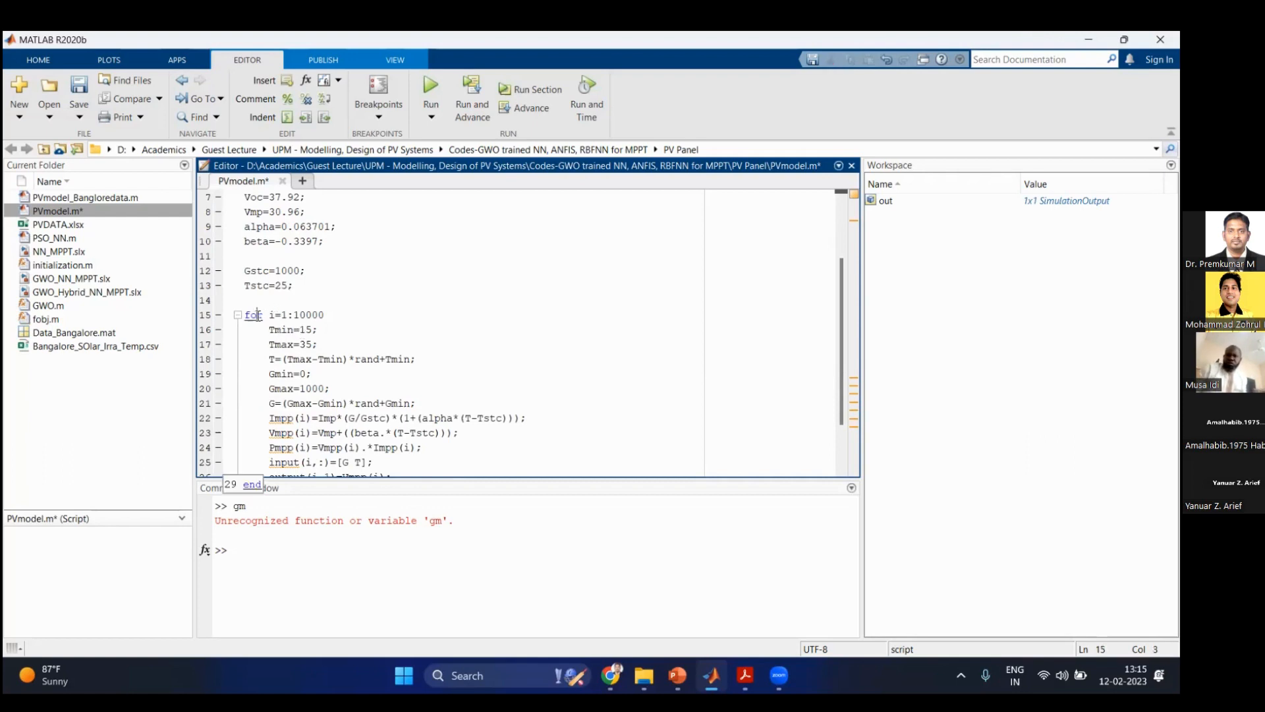
click(306, 316)
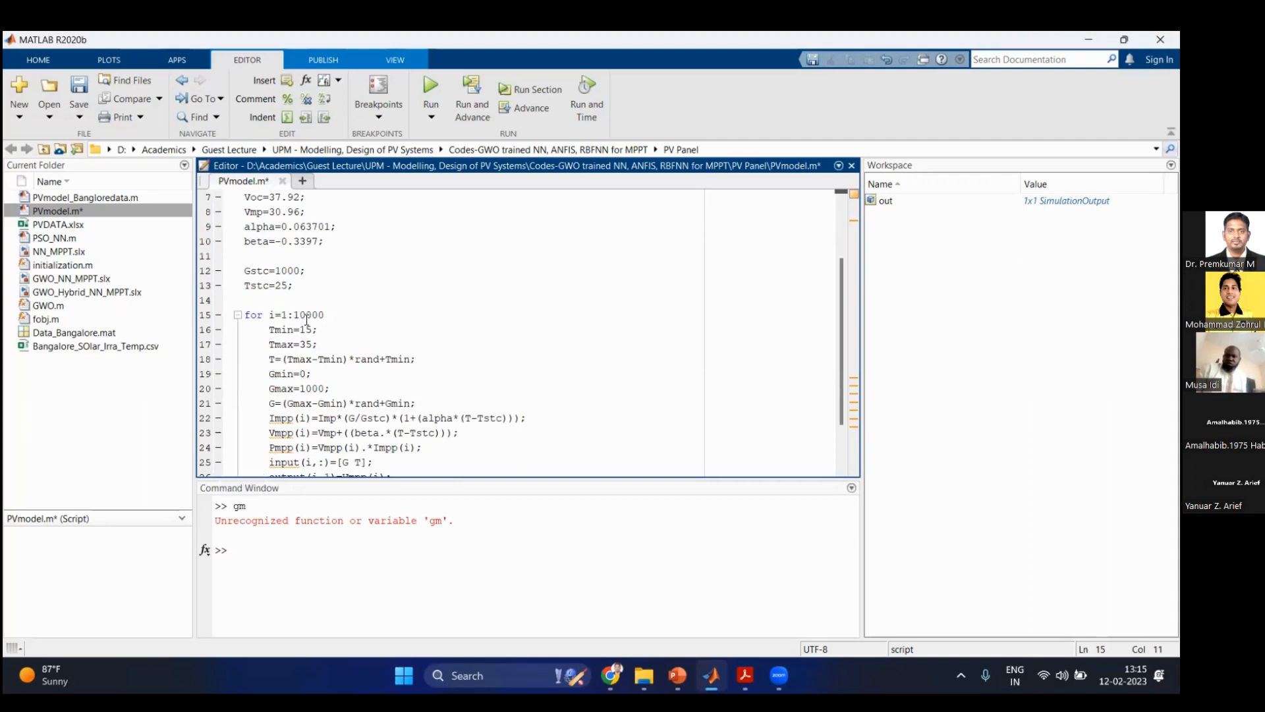
Step: Highlight the temperature limits Tmin and Tmax inside the for loop
scroll(305, 319, down, 1)
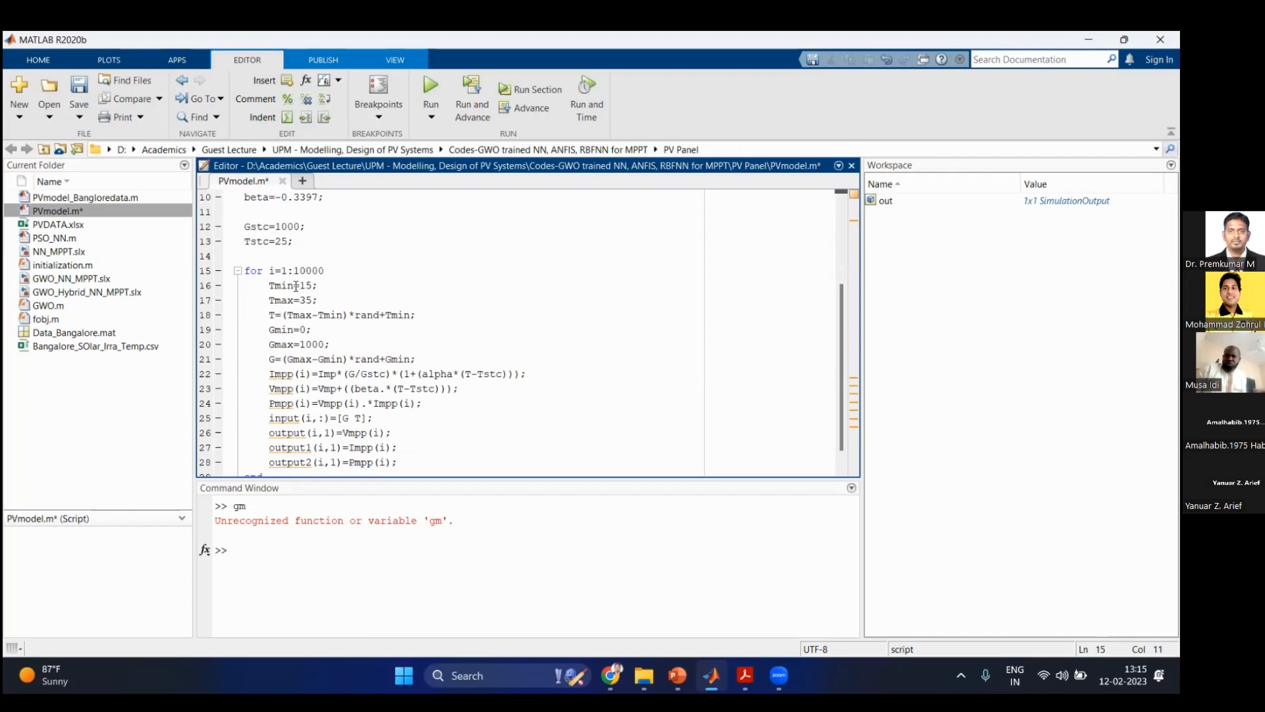
mouse_move(296, 286)
mouse_down()
mouse_move(269, 285)
mouse_move(293, 301)
mouse_up()
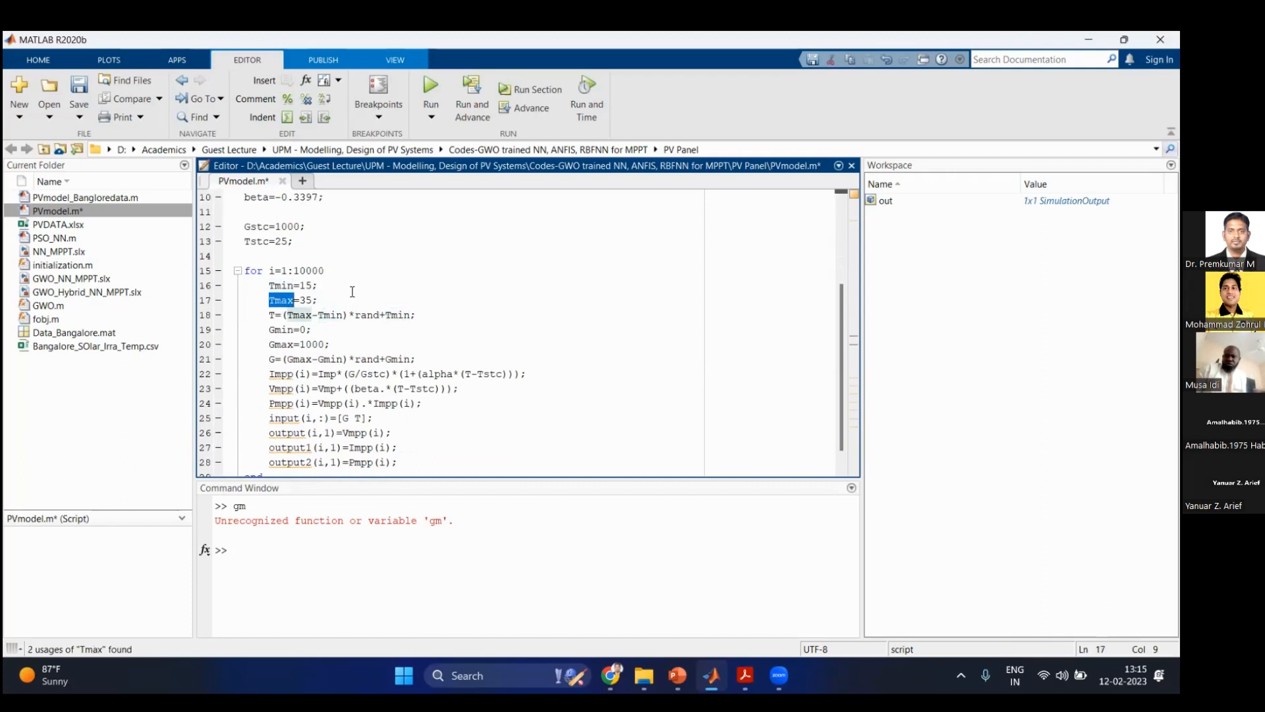
click(302, 301)
drag(299, 301, 307, 301)
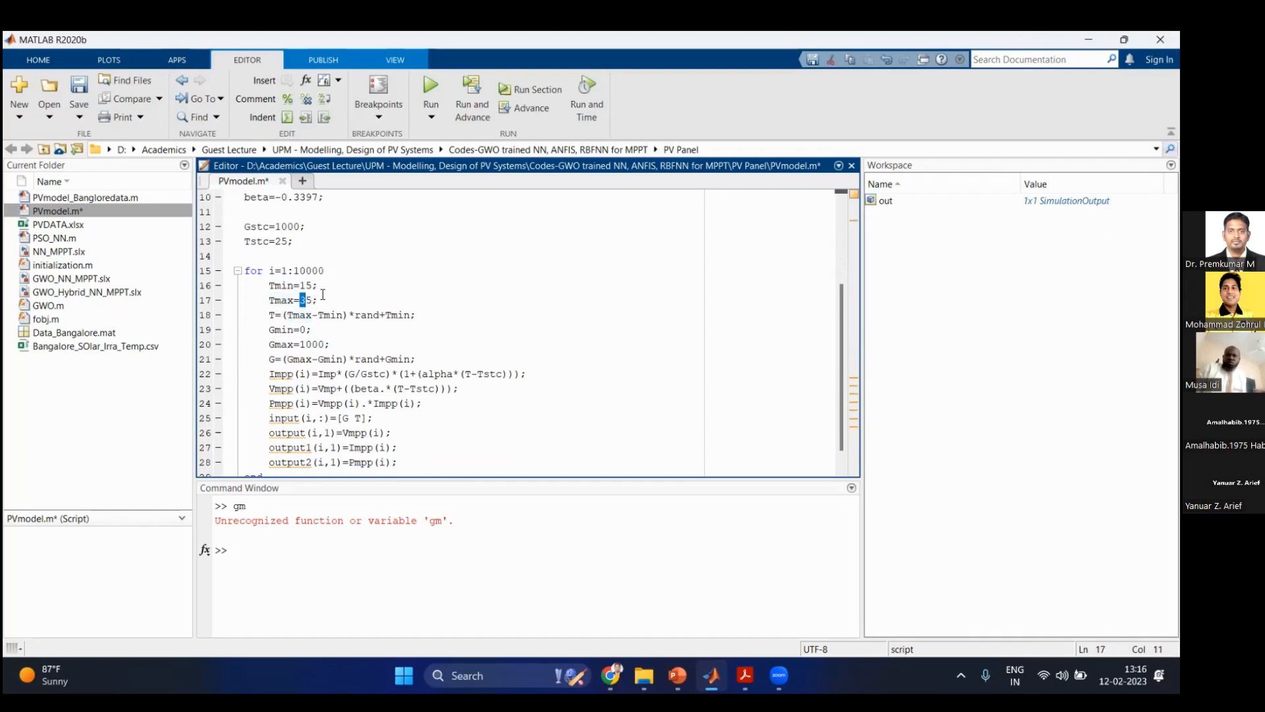
double_click(282, 287)
drag(271, 301, 293, 302)
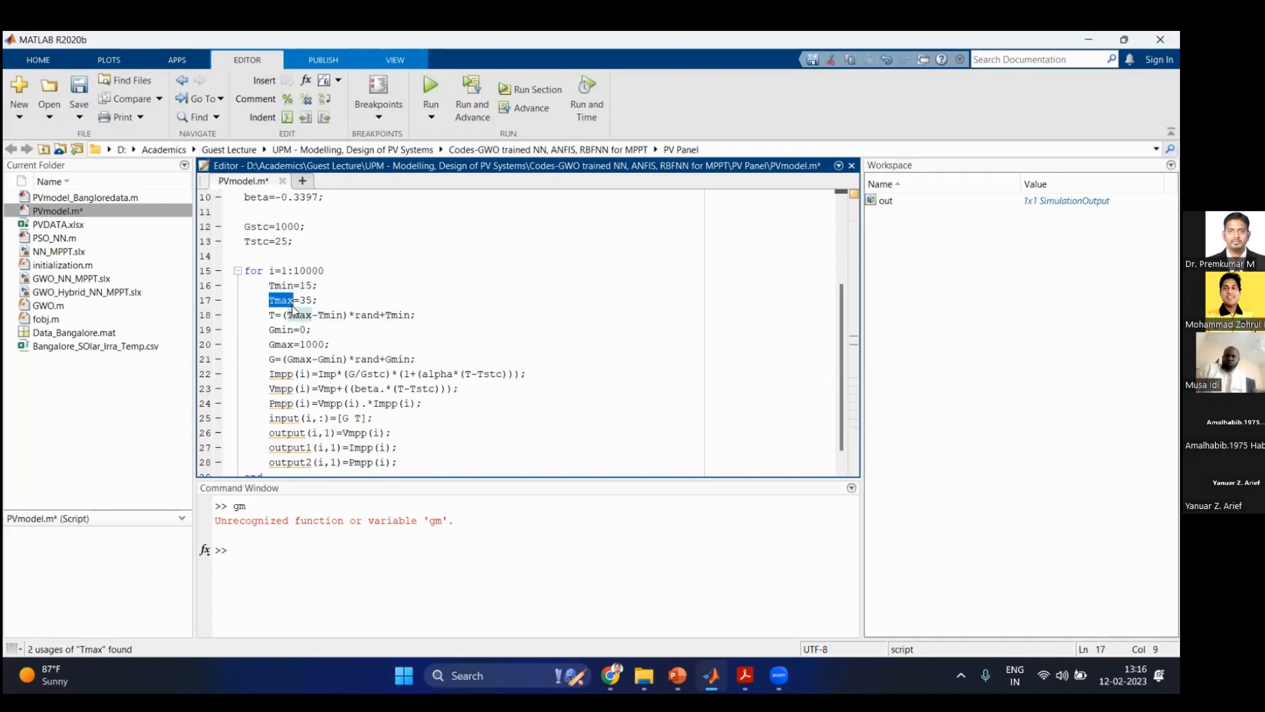
Step: Insert a blank line after the random temperature formula, and point out its T and Tmax variables
click(426, 316)
key(Return)
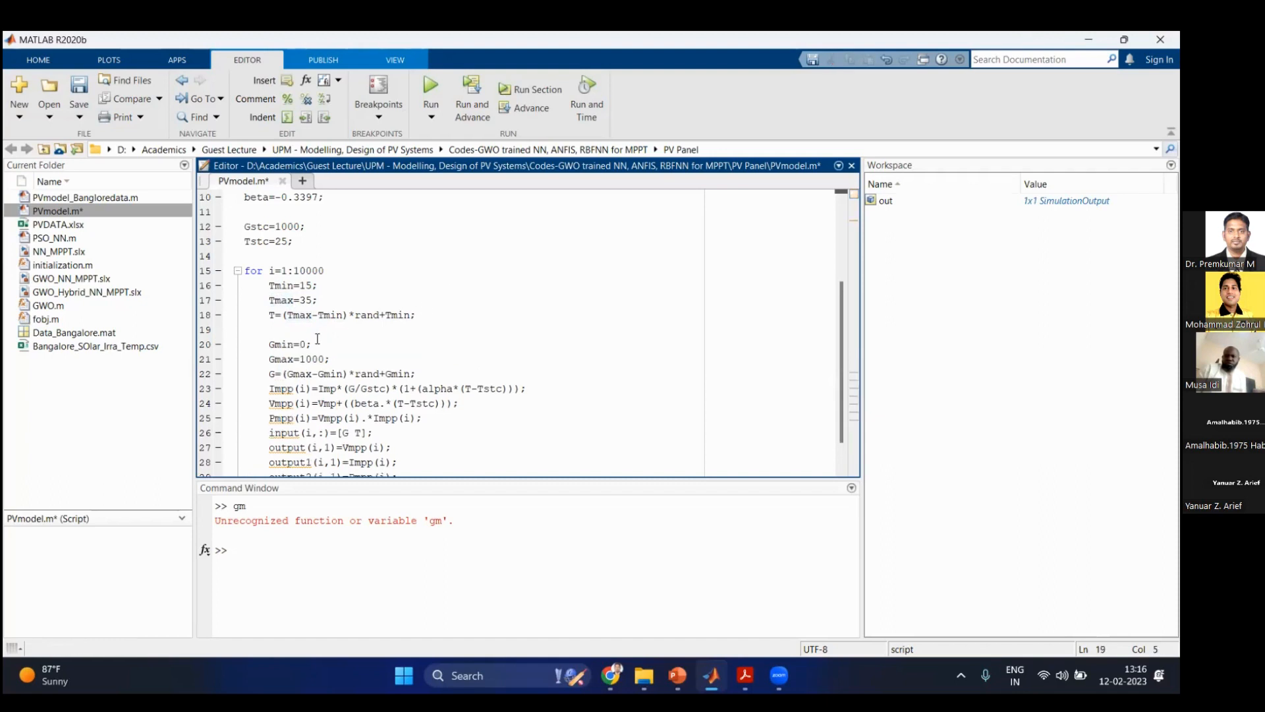
double_click(275, 316)
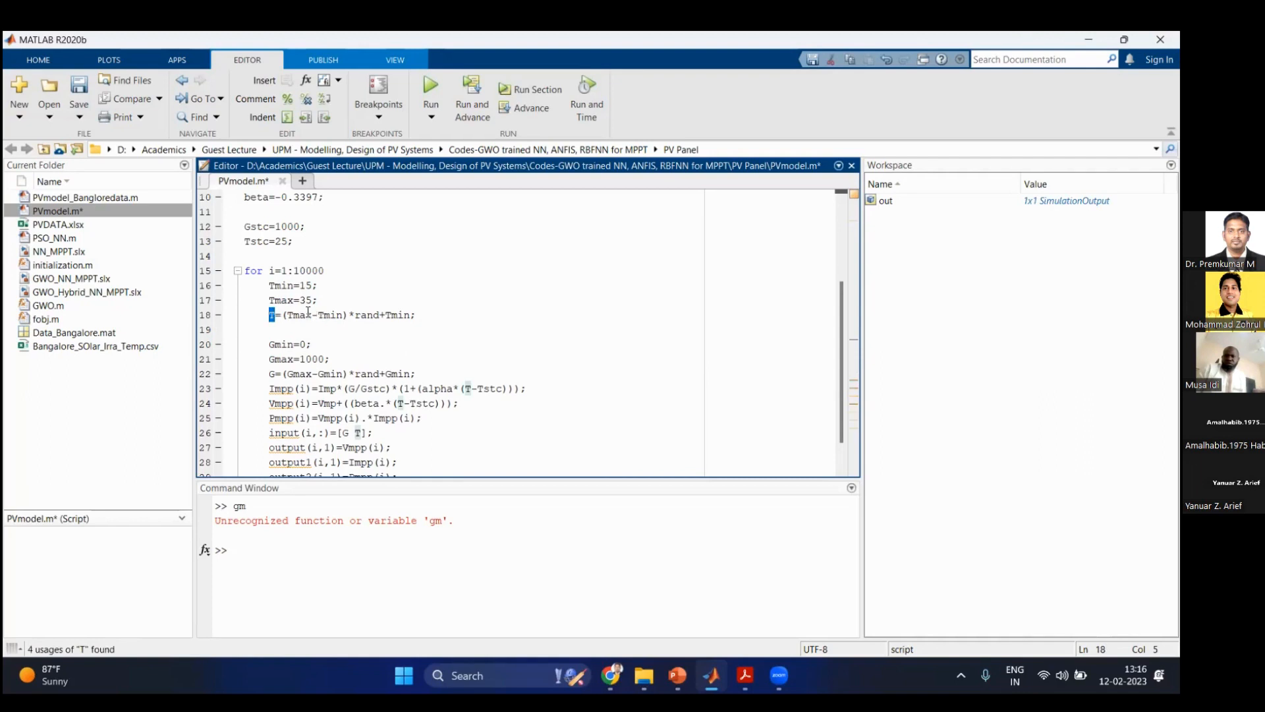
click(285, 321)
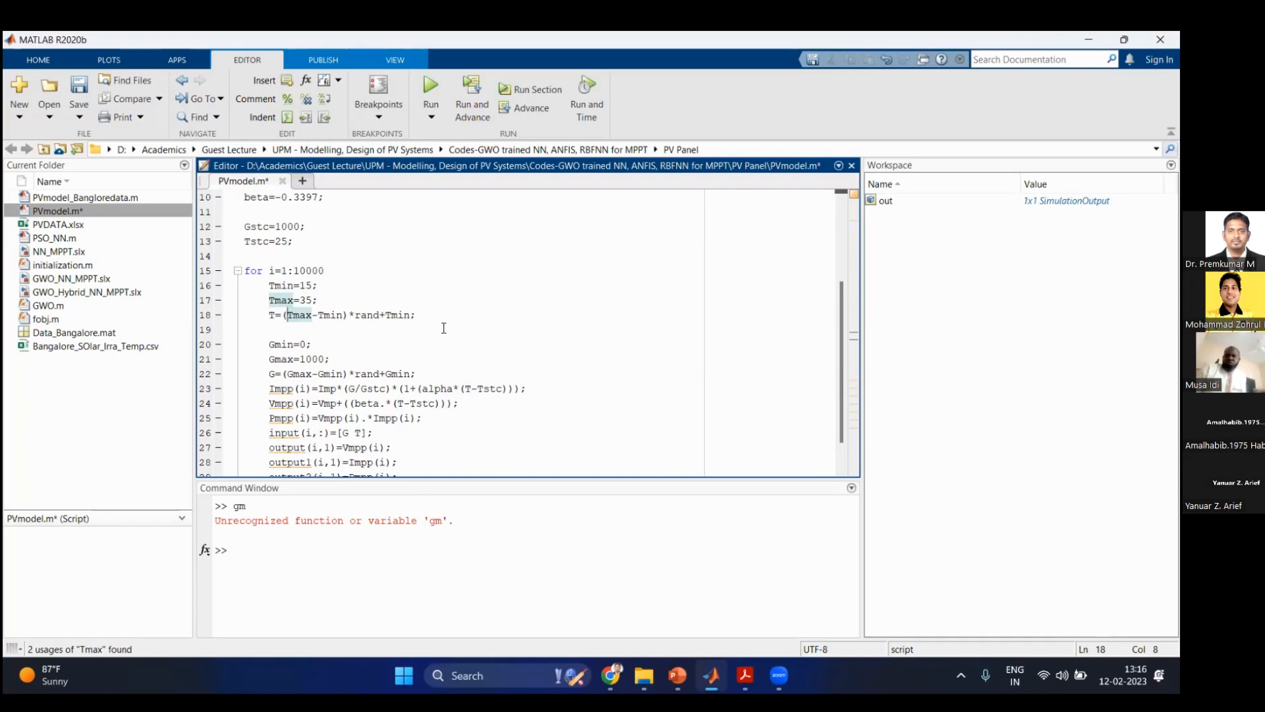
click(277, 315)
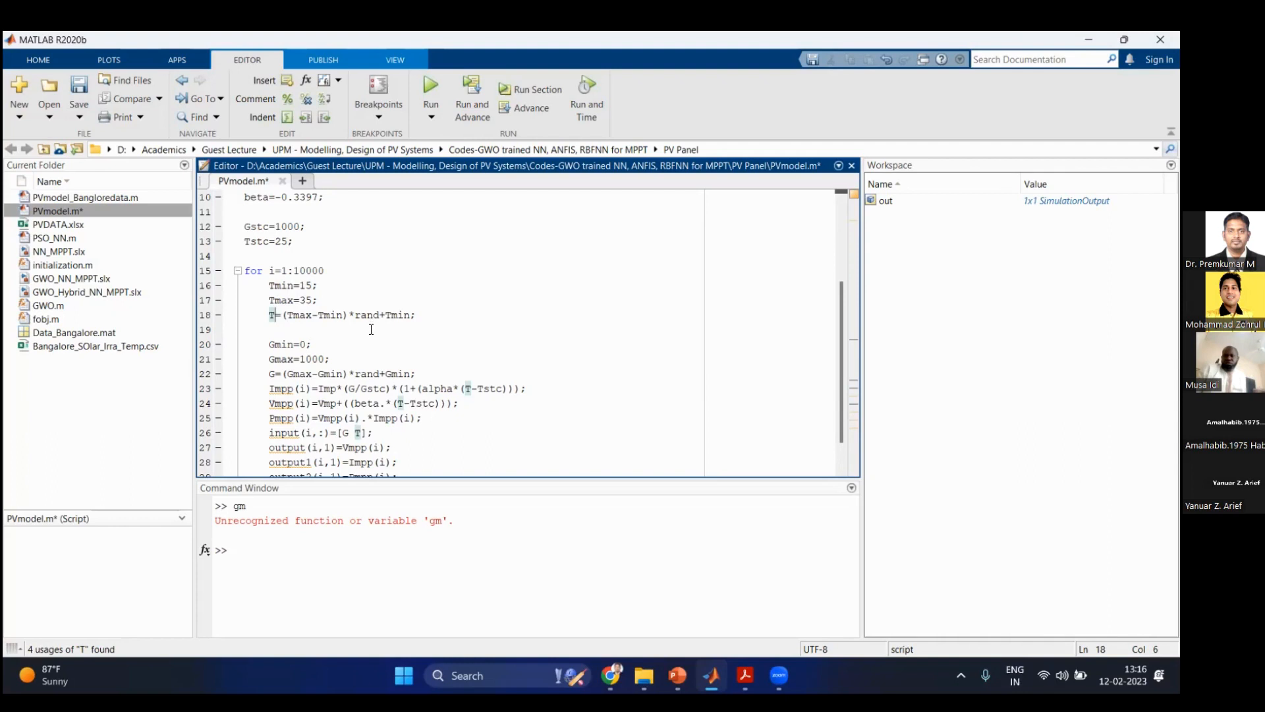
Step: Run the script to a breakpoint on the Gmin line to generate a random T, then clear the breakpoint and quit debugging
click(218, 345)
click(430, 86)
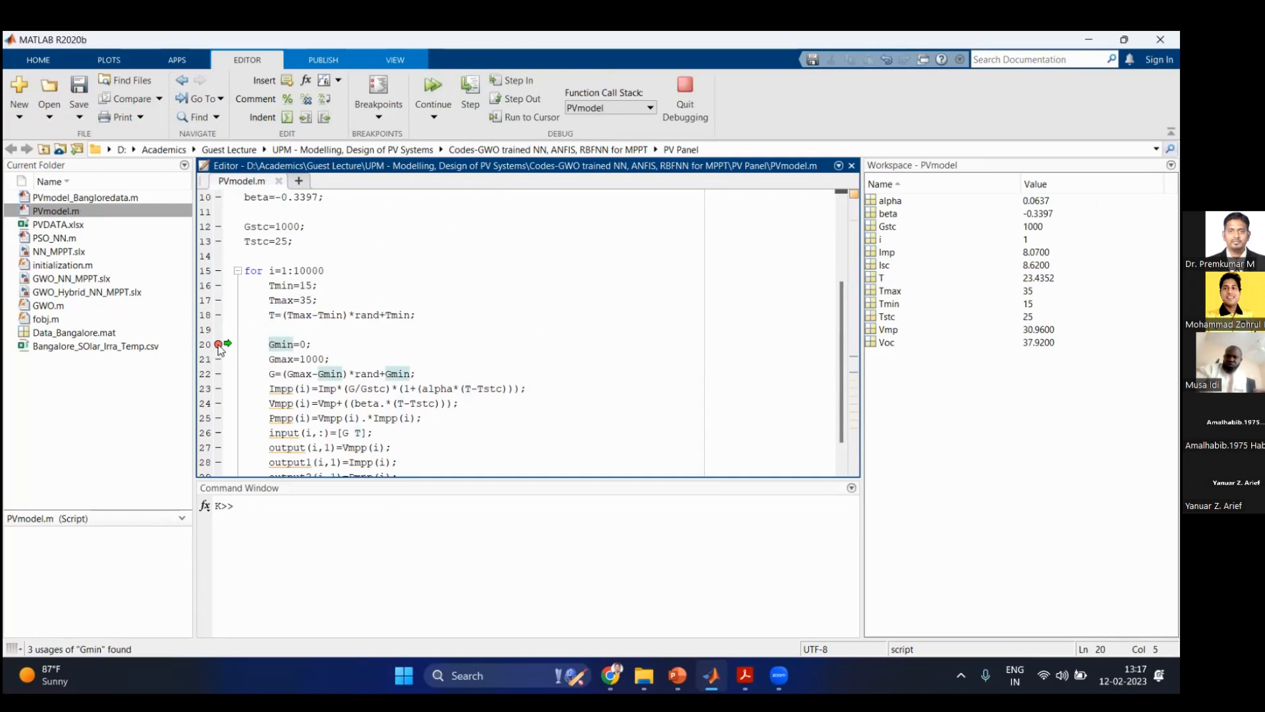
click(218, 344)
click(690, 109)
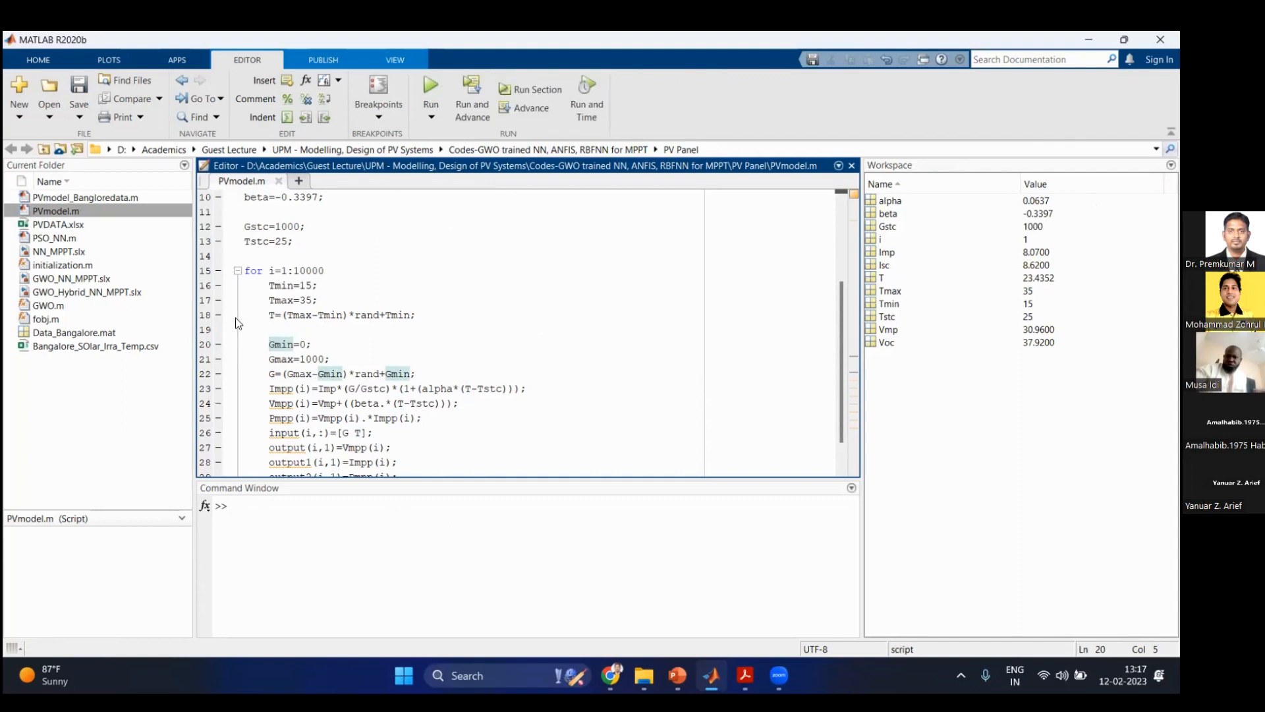
Step: Rerun the script to a breakpoint on the Gmin line, insert a blank line after the G formula, and end debugging with the breakpoint cleared
click(218, 344)
click(430, 89)
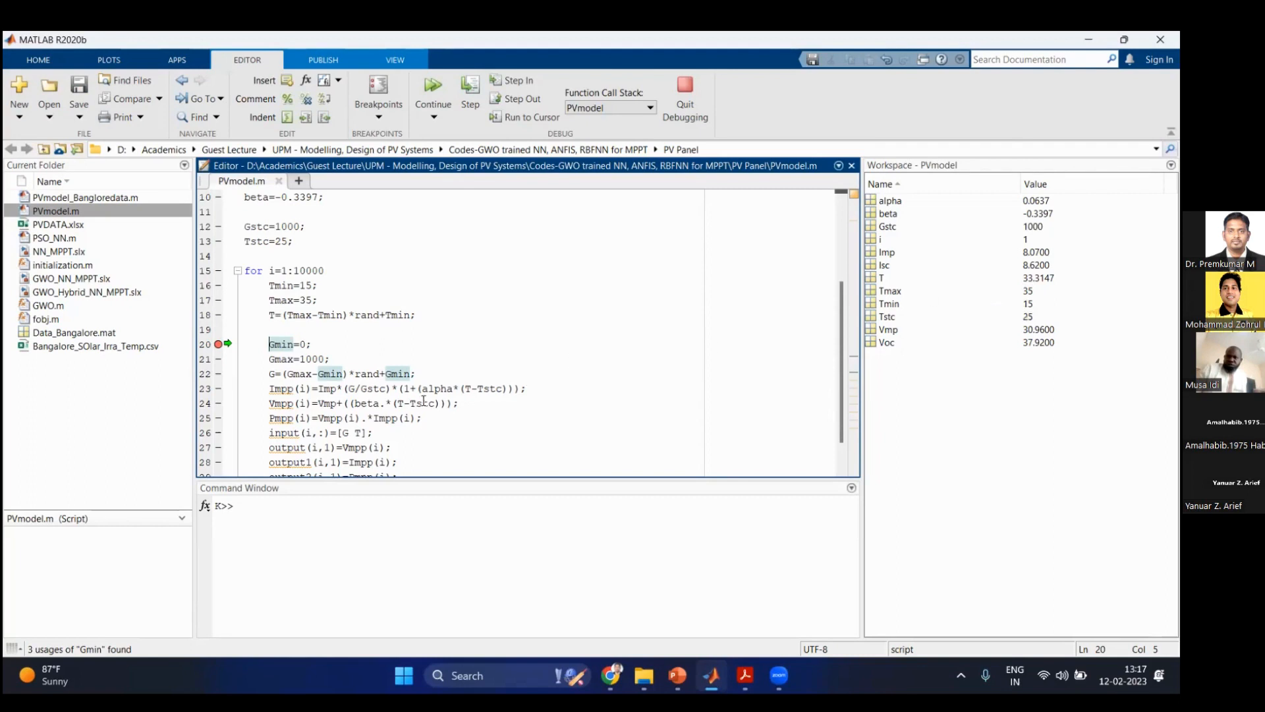
click(426, 373)
key(Return)
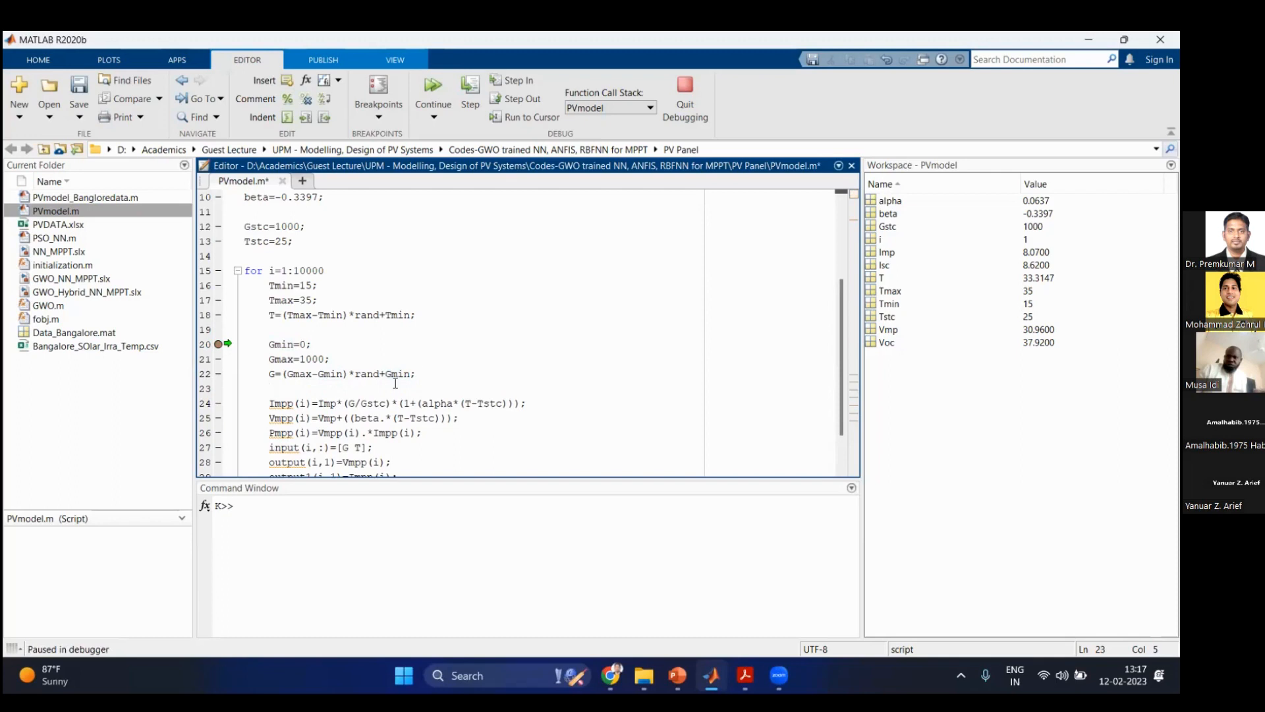
click(218, 344)
key(shift+F5)
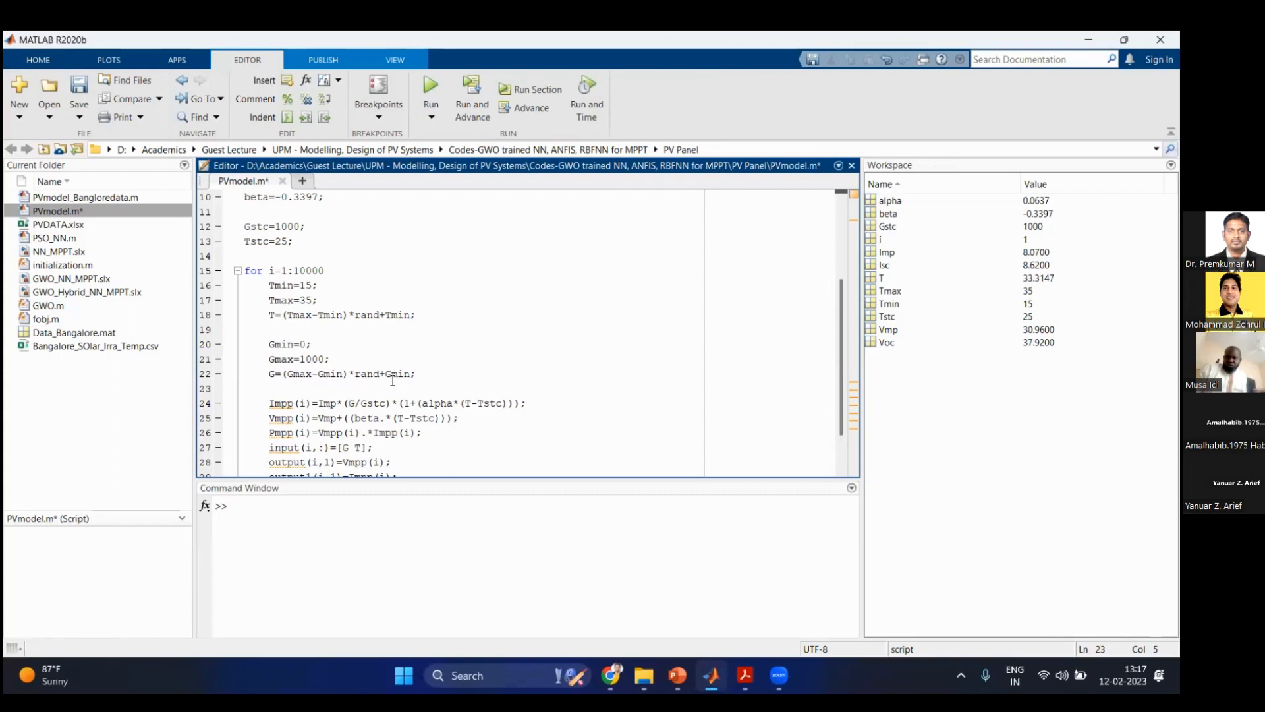
Step: Point out the rand term in the irradiance formula and the generated variables G and T
drag(380, 374, 357, 369)
click(275, 374)
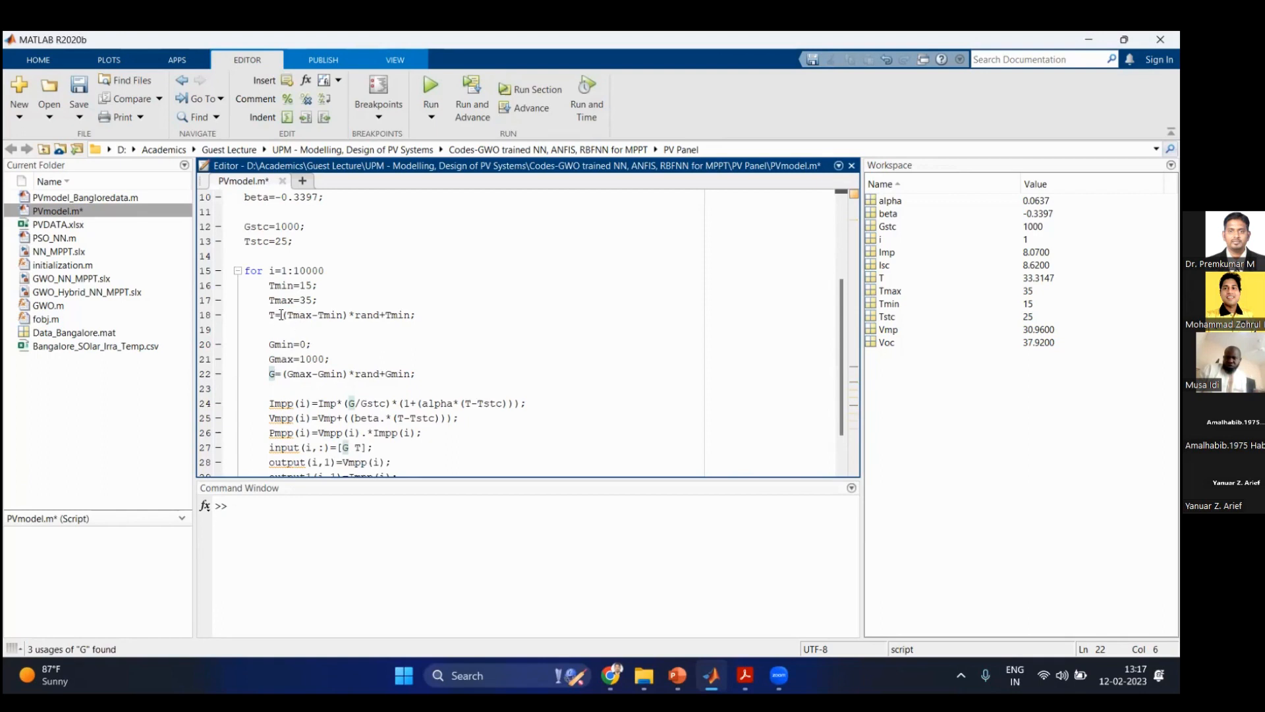
click(280, 314)
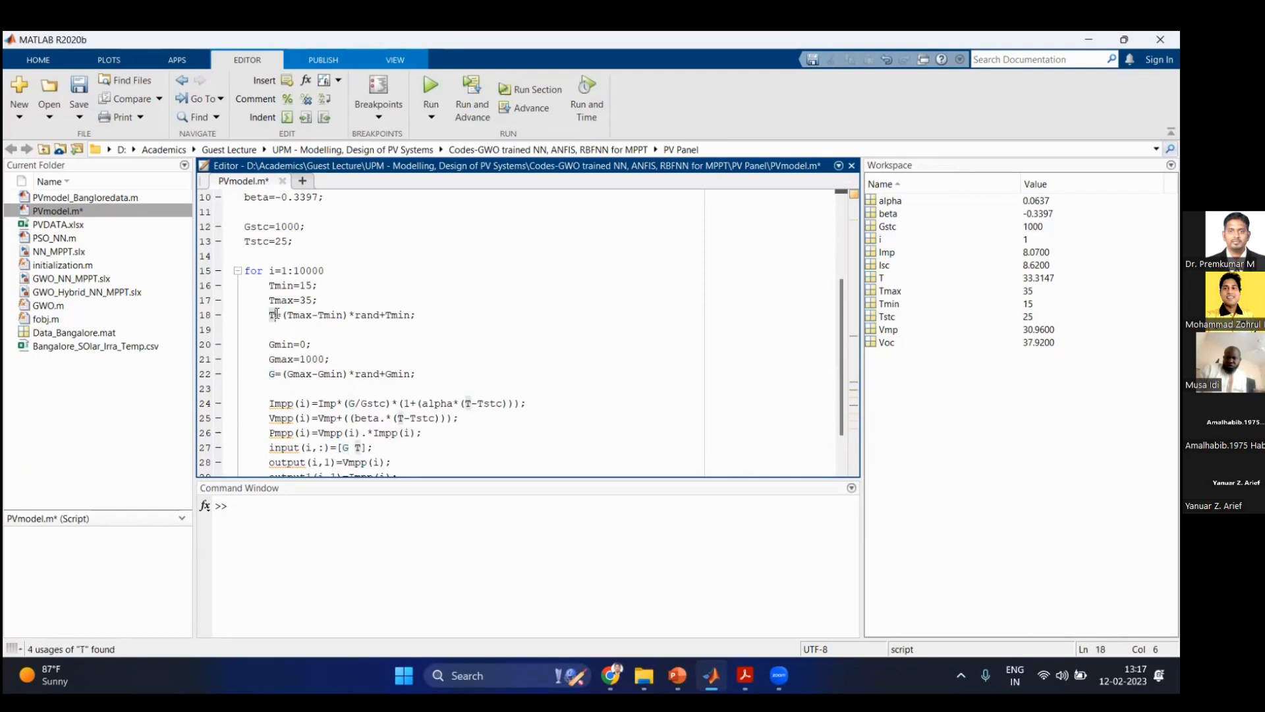
click(276, 373)
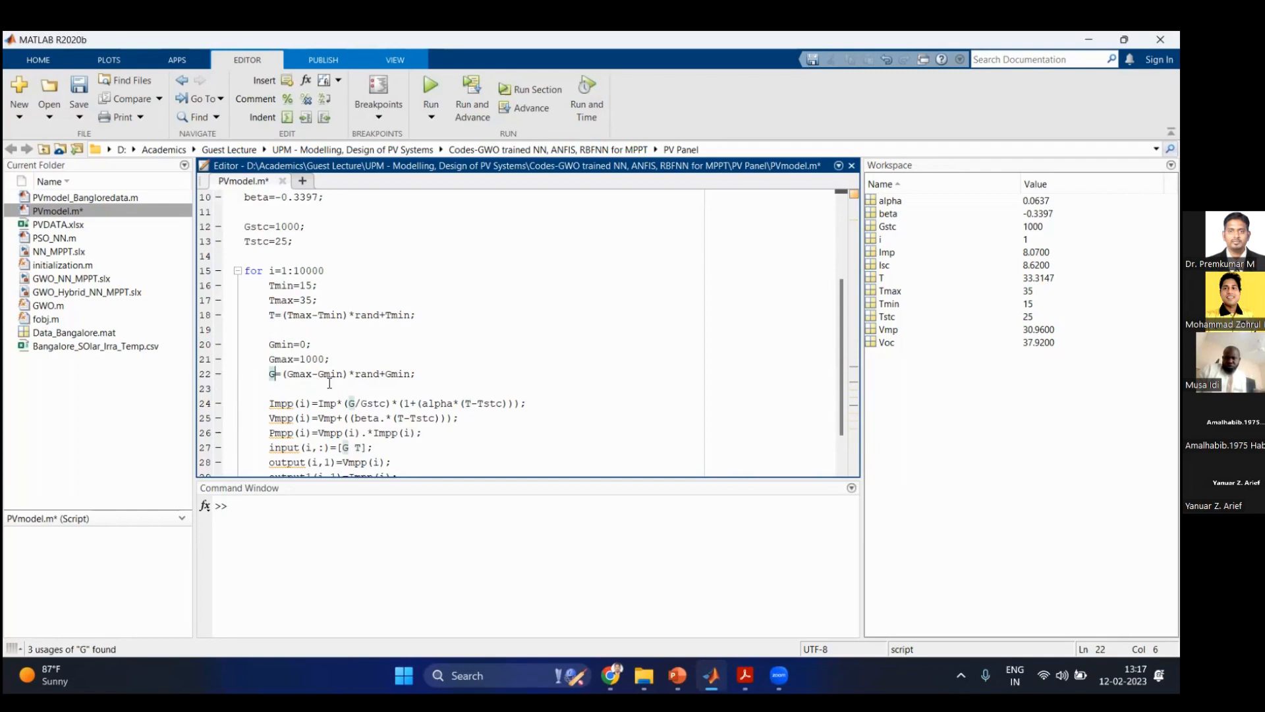
Step: Insert a blank line between the Pmpp formula and the input assignment in the for loop
scroll(327, 385, down, 1)
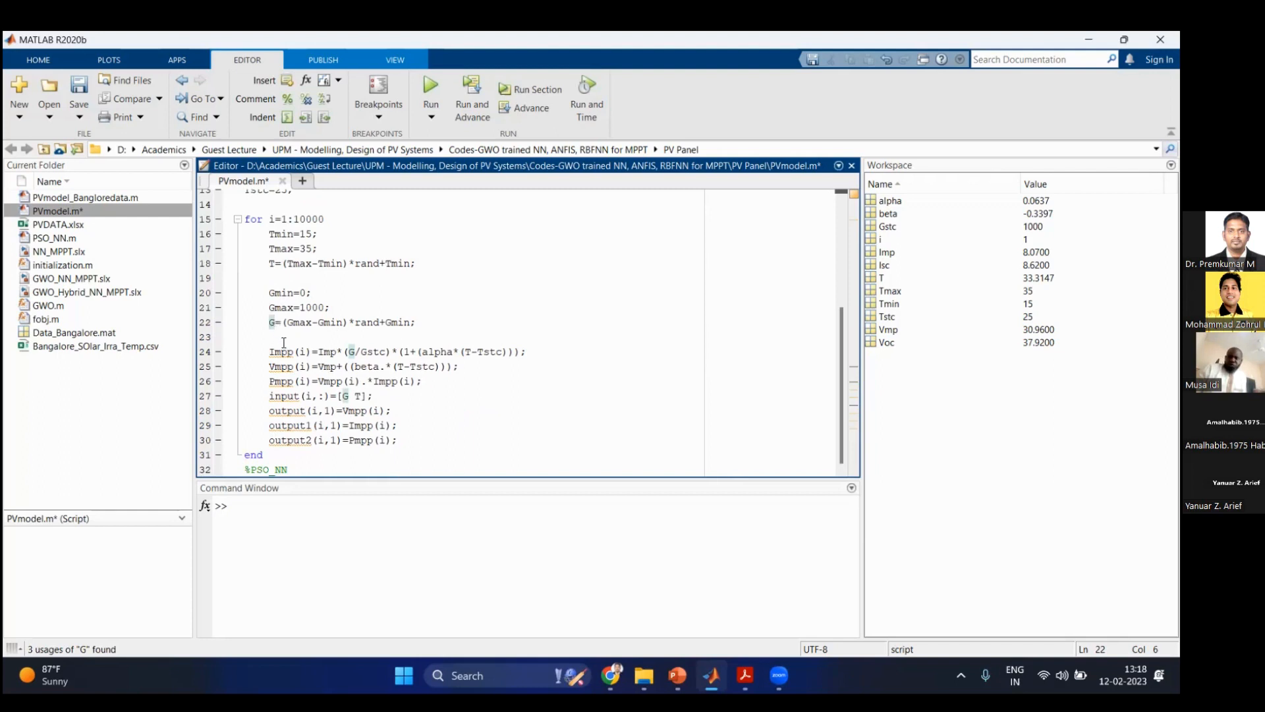
click(441, 382)
key(Return)
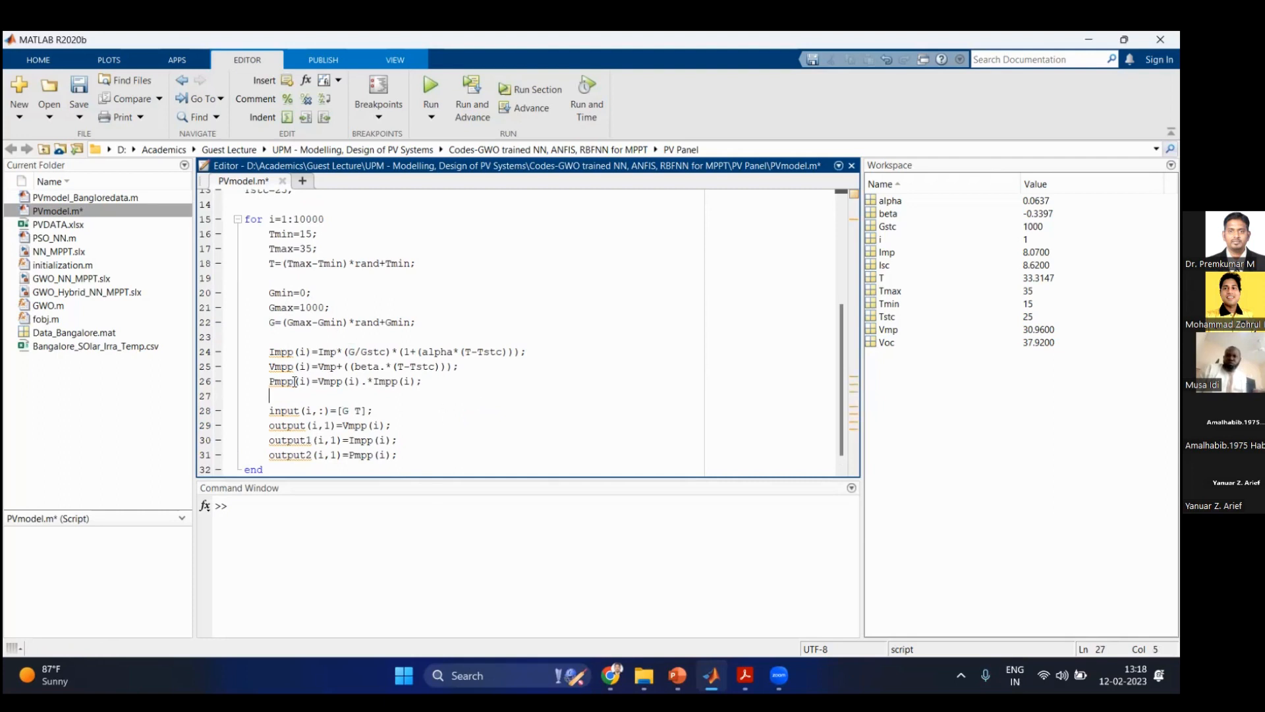
Step: Highlight the datasheet parameters Imp and Vmp at the start of the script
scroll(294, 381, up, 5)
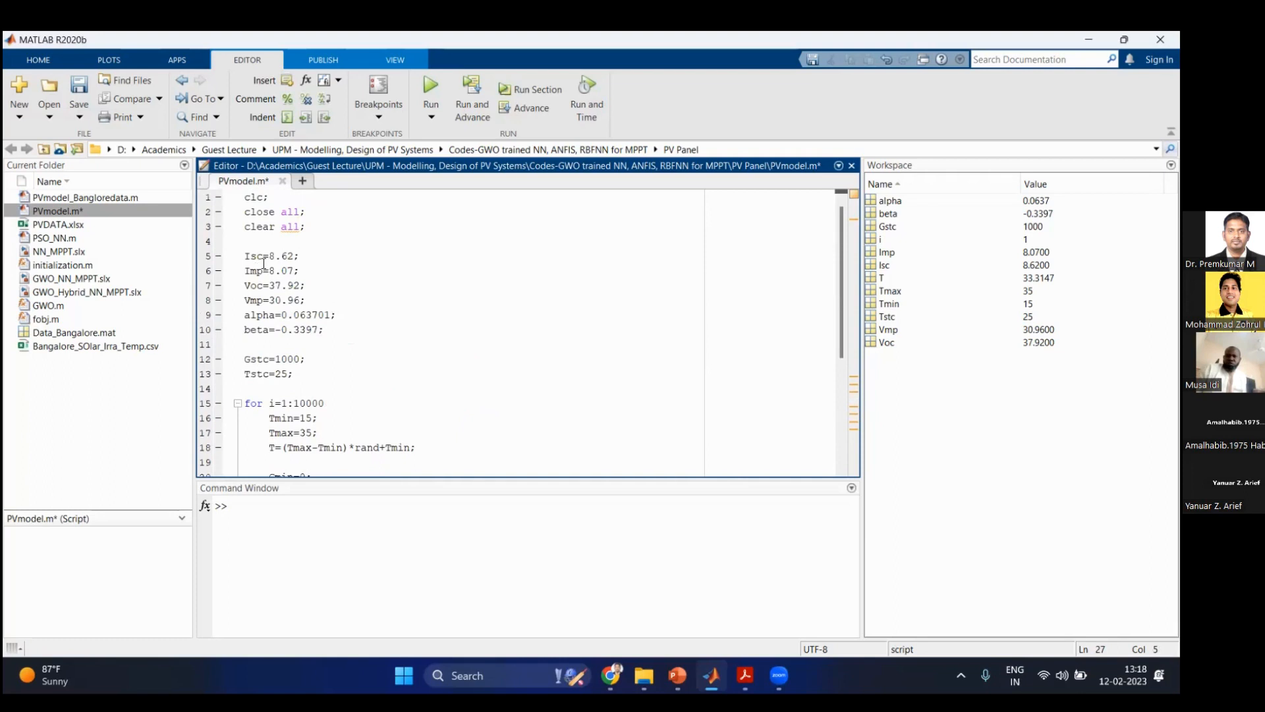
drag(263, 265, 245, 301)
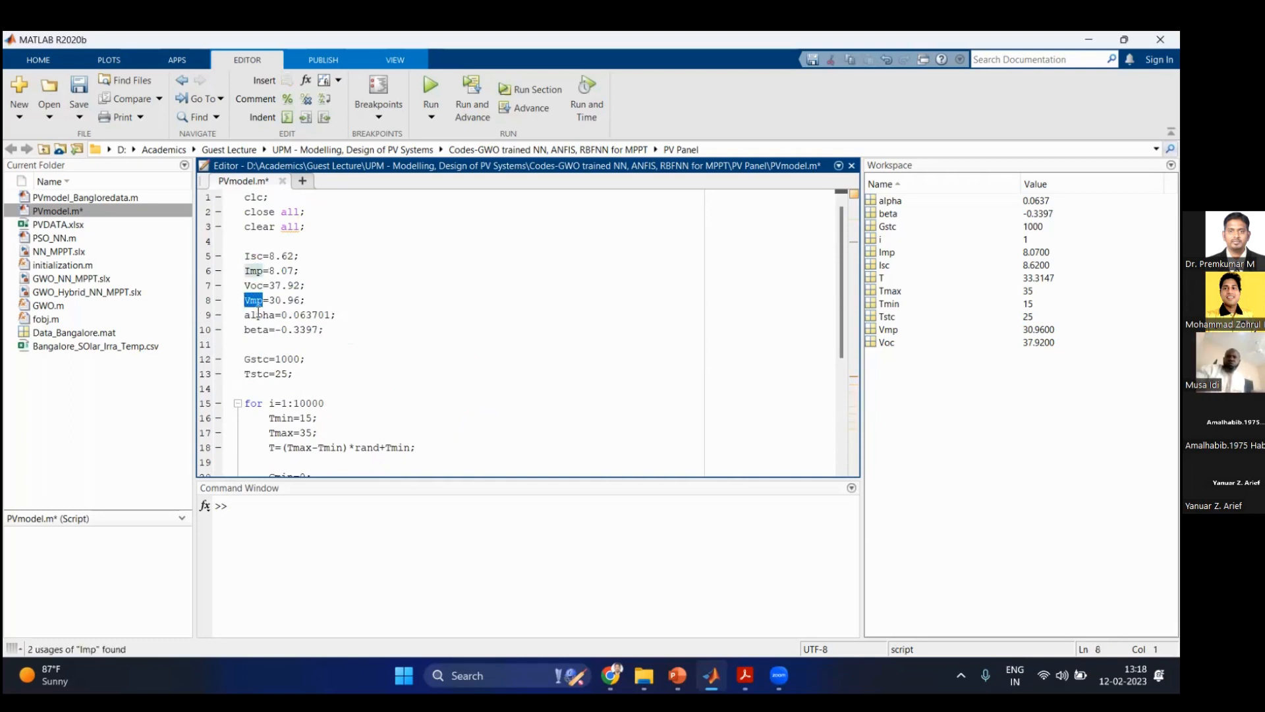
drag(263, 270, 252, 270)
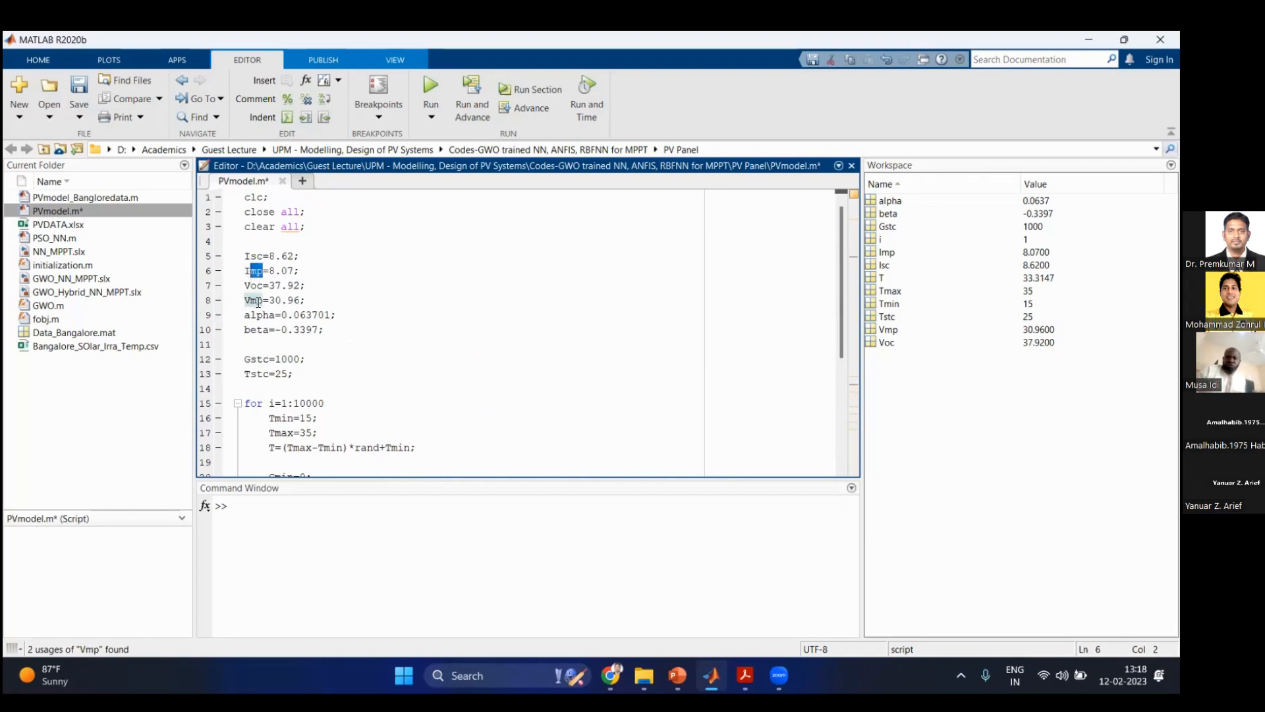
click(258, 302)
Step: Point out G and the computed maximum power point variables Impp, Vmpp and Pmpp inside the for loop
scroll(343, 347, down, 4)
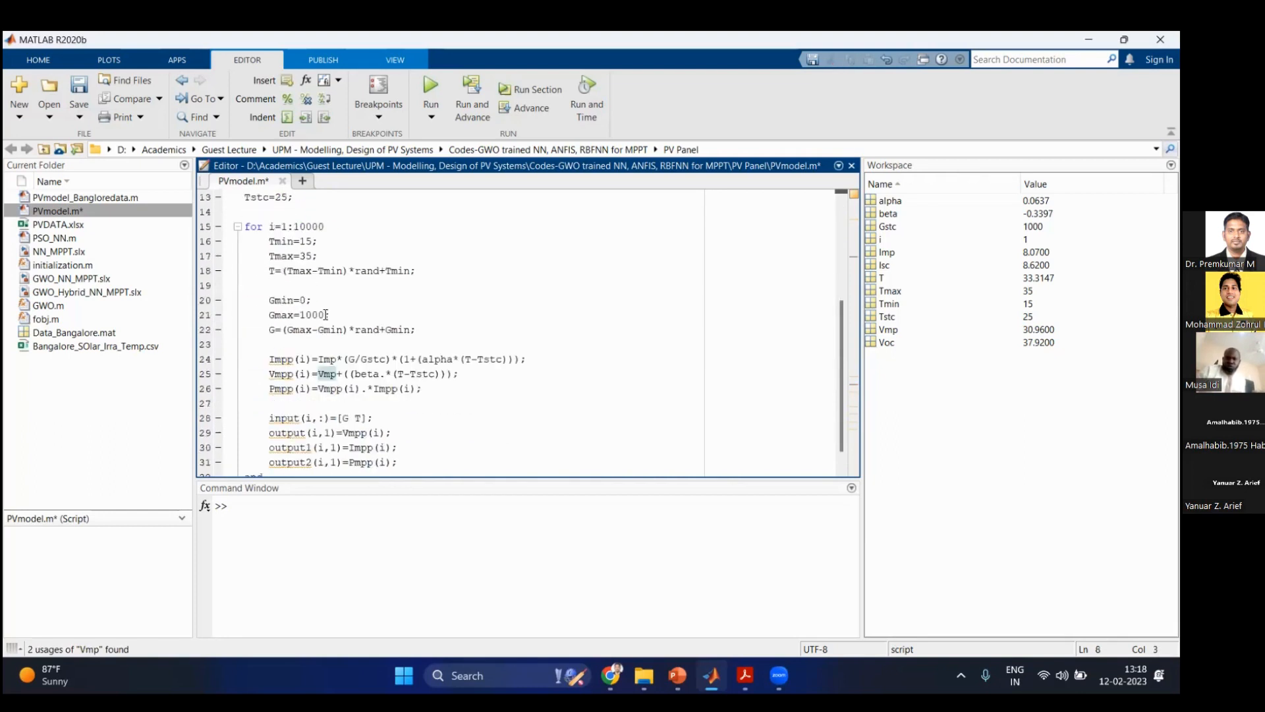
click(274, 331)
mouse_move(280, 362)
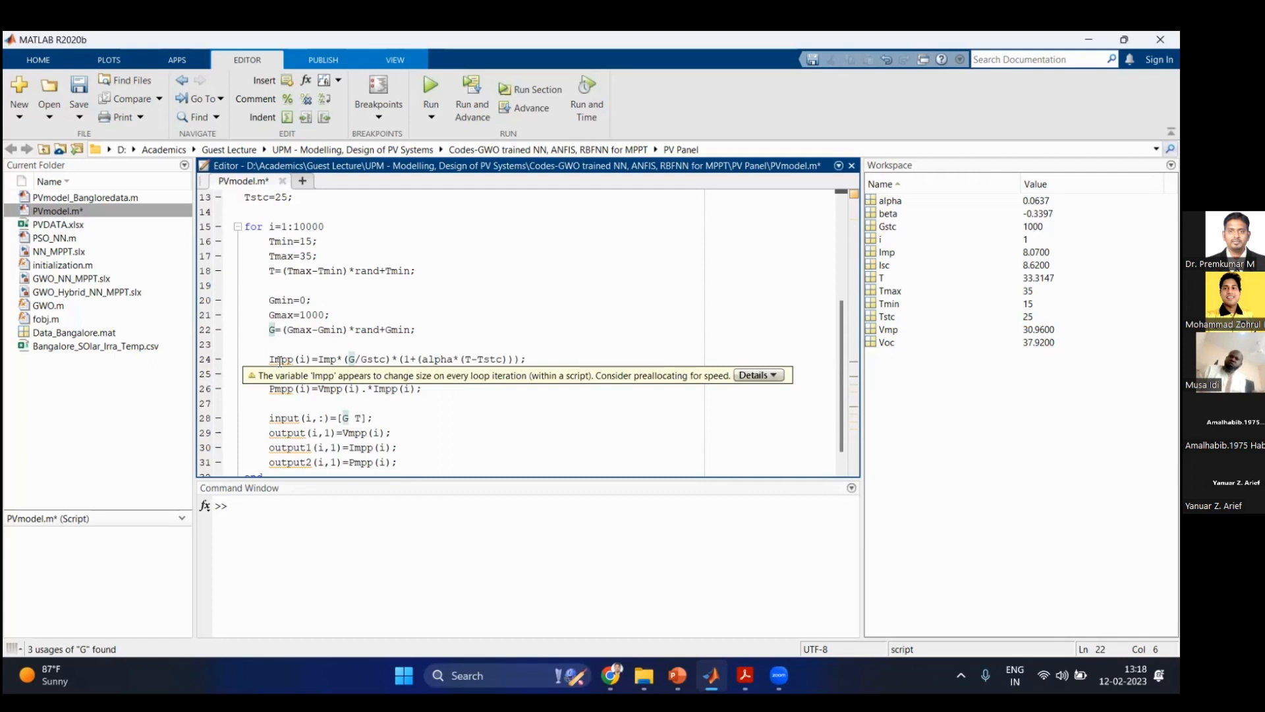
click(281, 361)
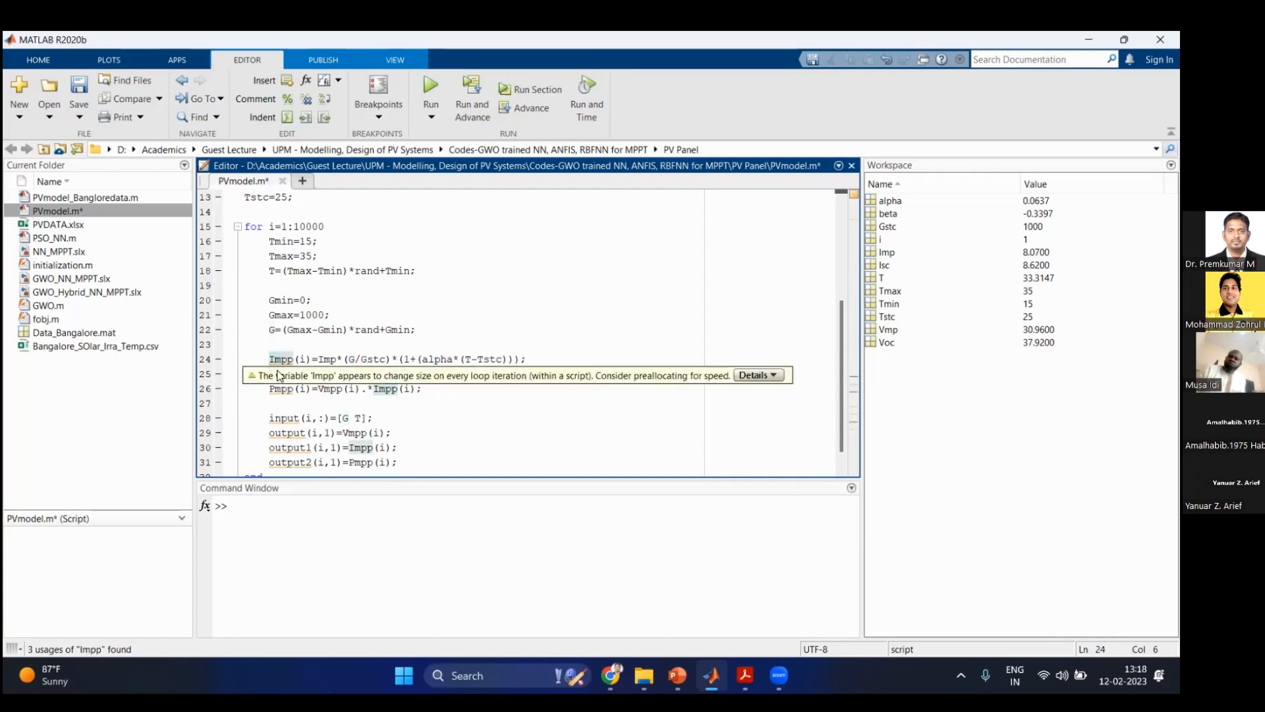
click(284, 373)
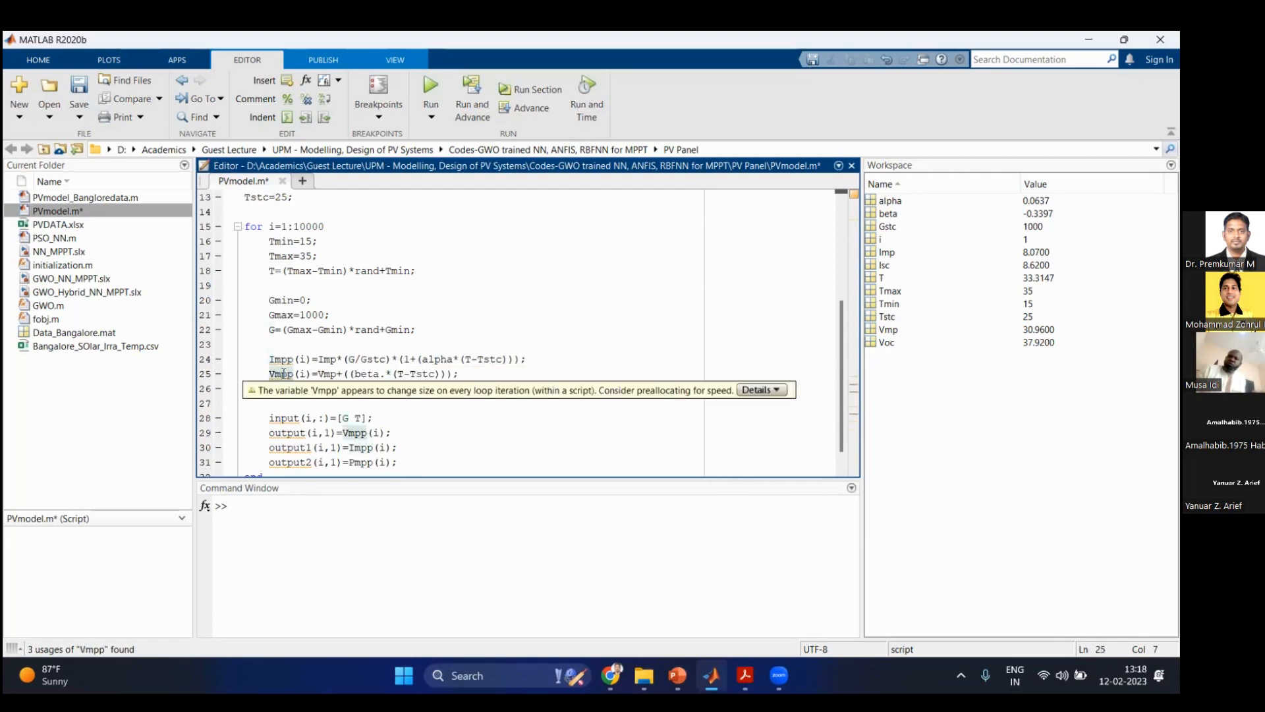
scroll(291, 364, down, 1)
click(285, 366)
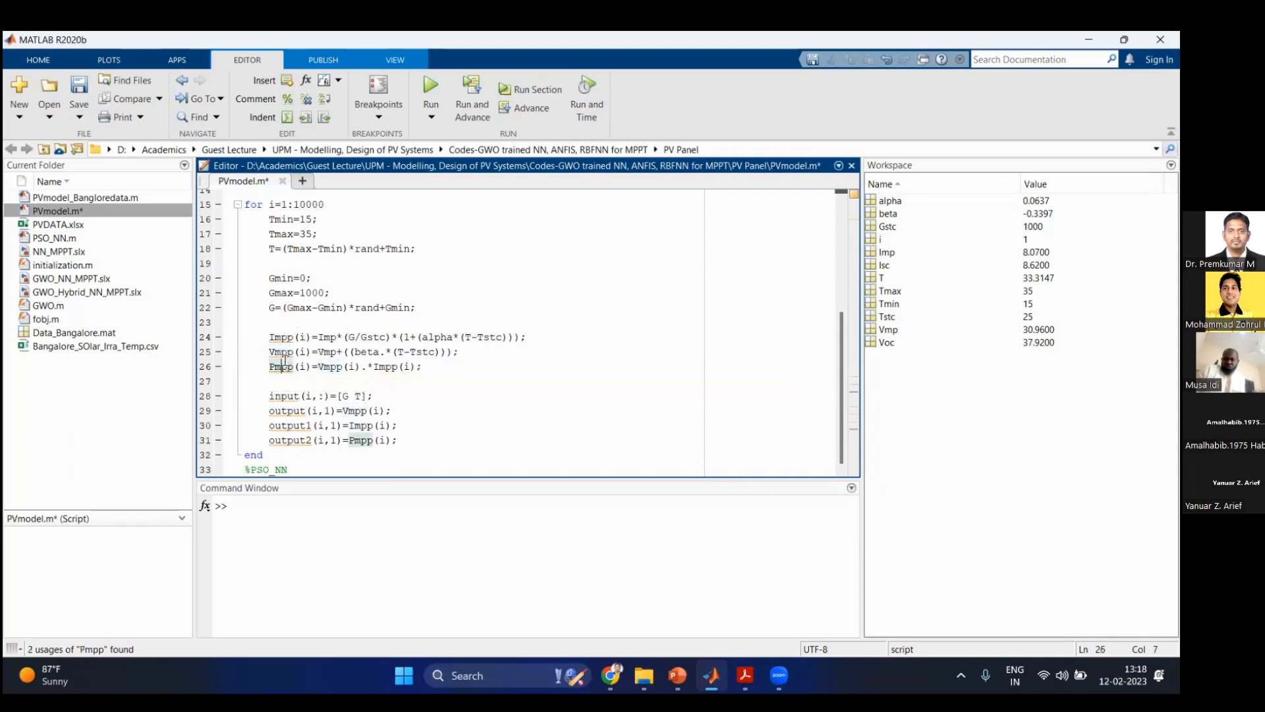
click(283, 352)
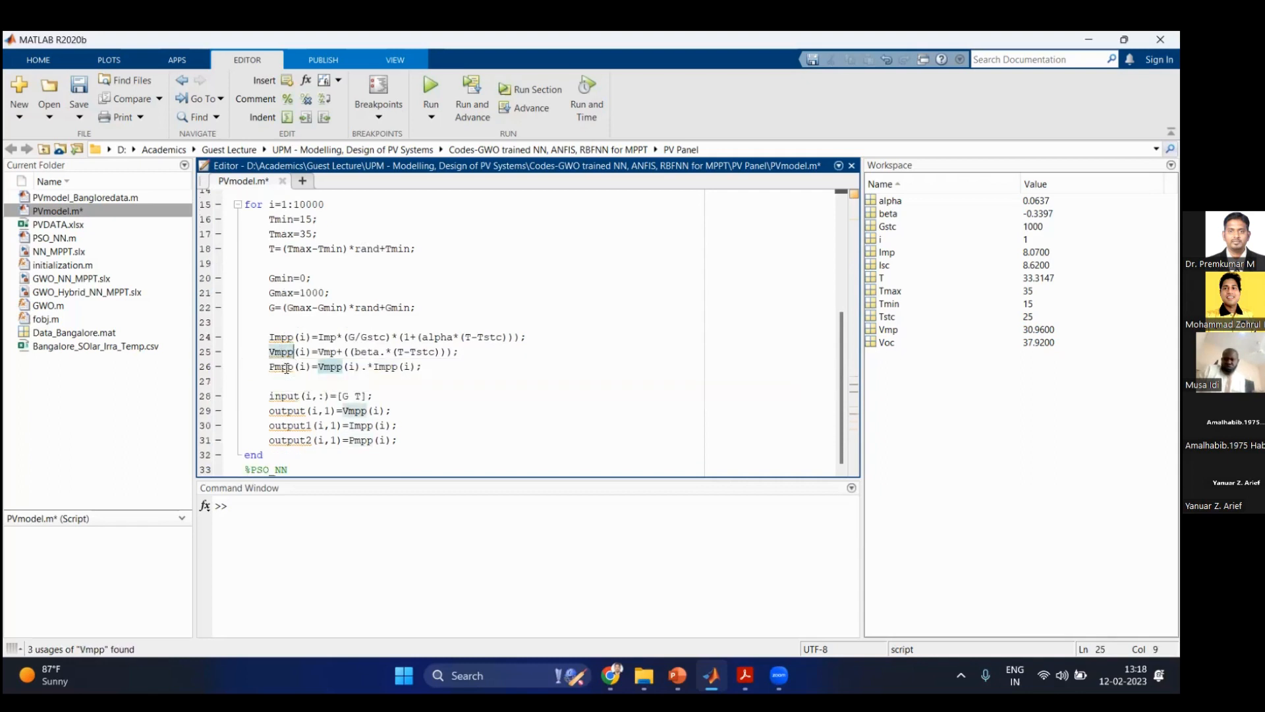
click(288, 365)
click(275, 366)
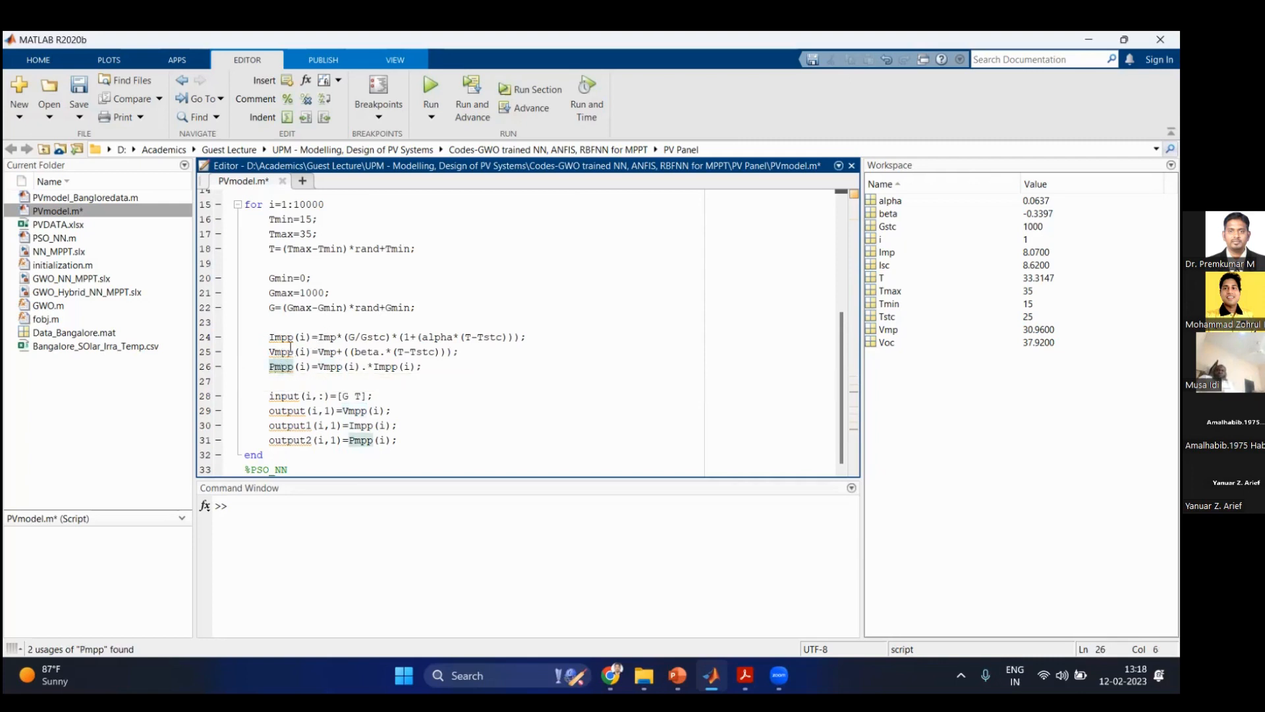
Step: Highlight the full Impp formula, and single out its Impp result and Imp term
drag(269, 337, 527, 337)
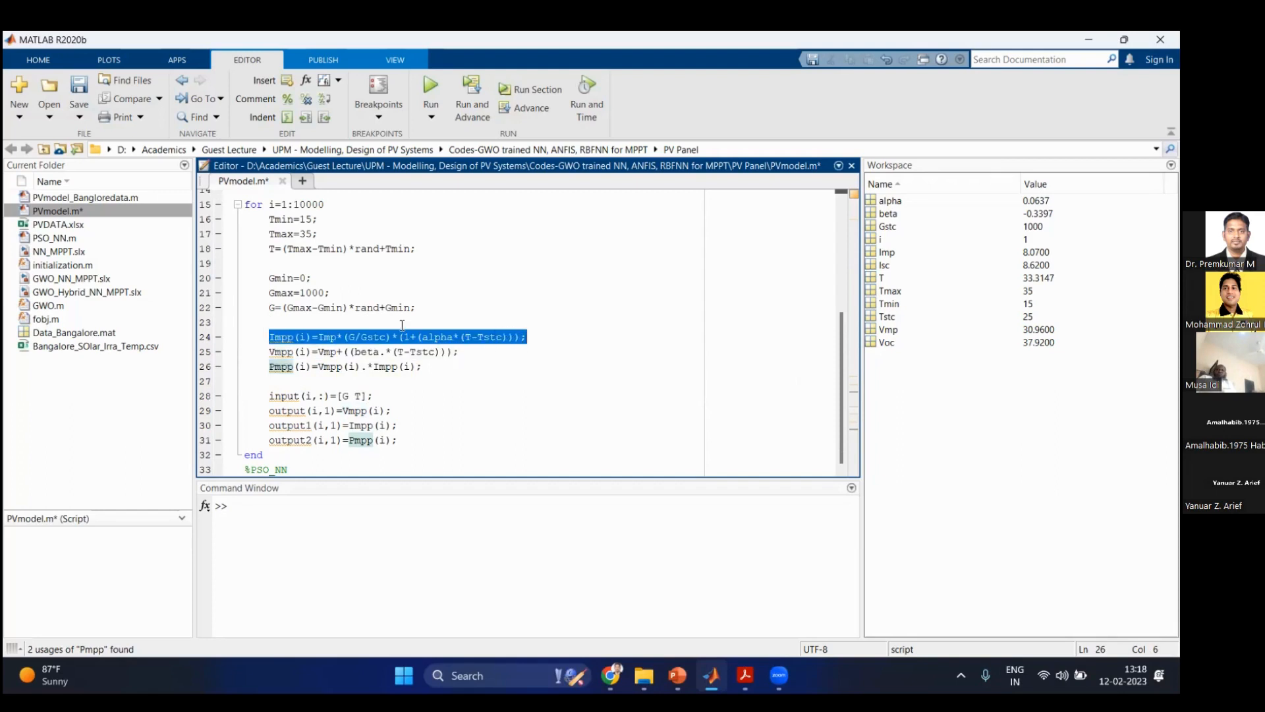
click(288, 337)
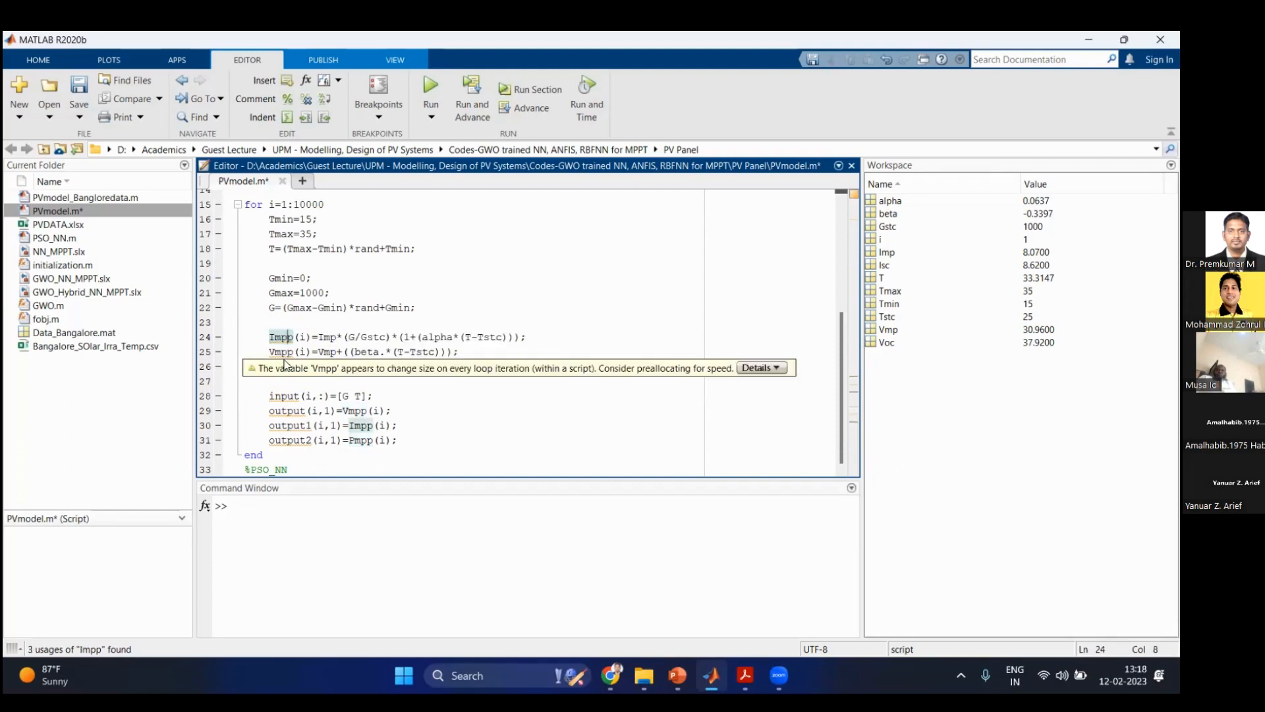
click(332, 340)
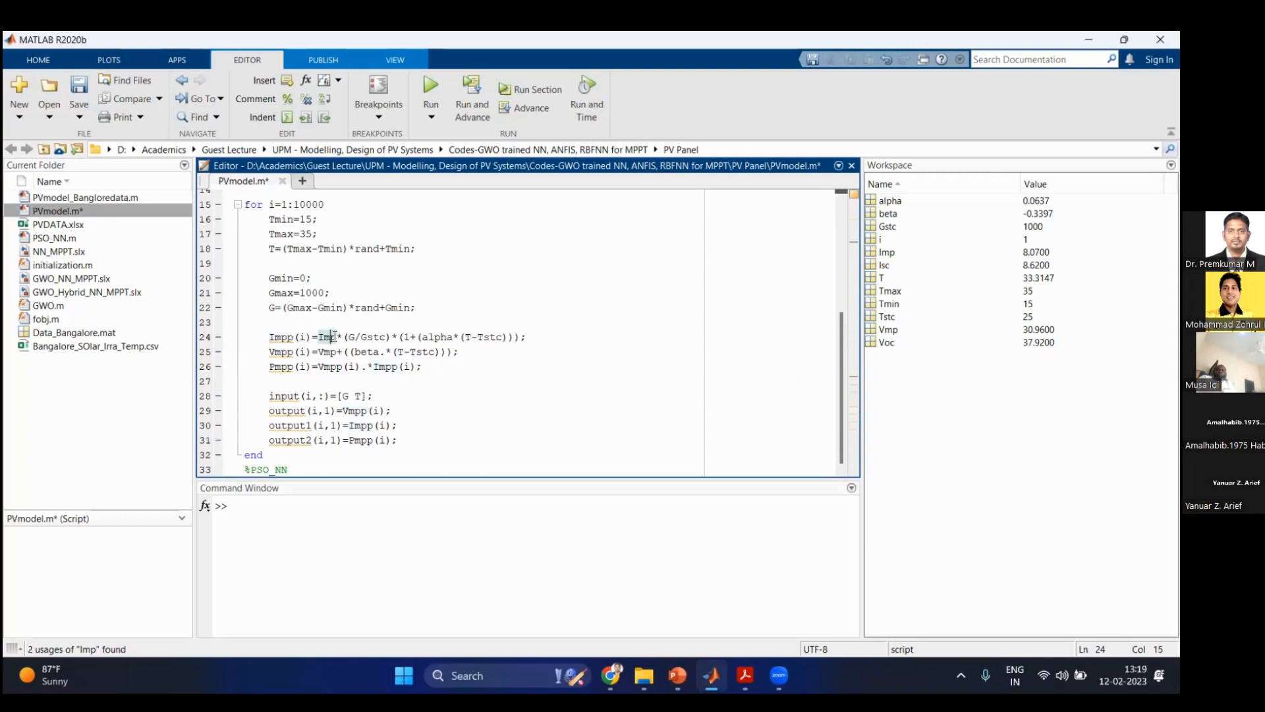
drag(336, 337, 318, 336)
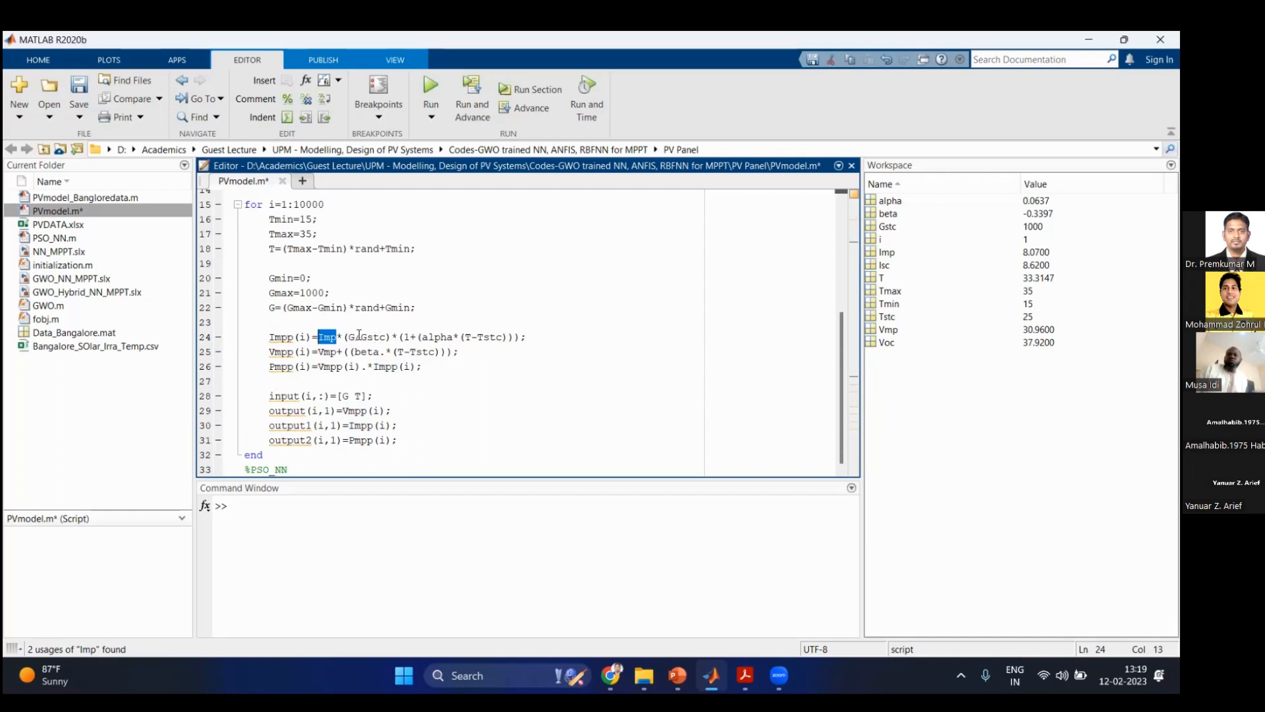
Step: Point out the G/Gstc ratio in the Impp formula and trace Gstc back to its assignment
click(357, 337)
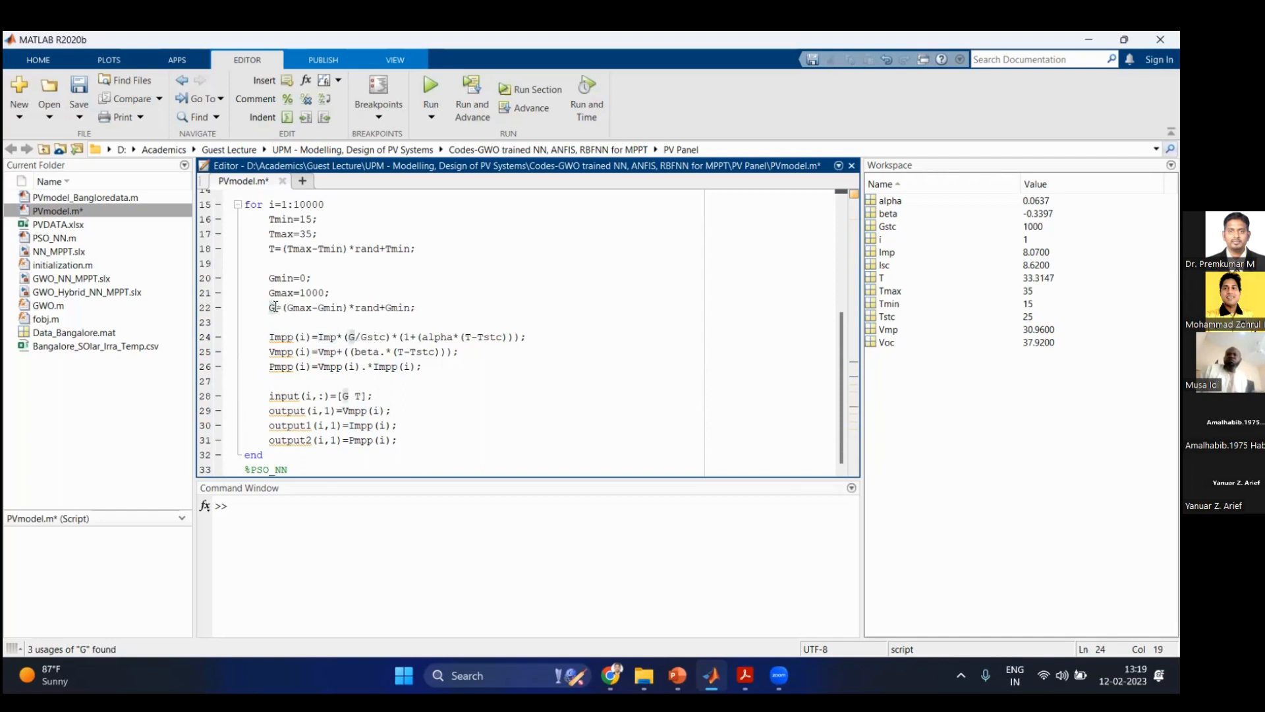
click(367, 337)
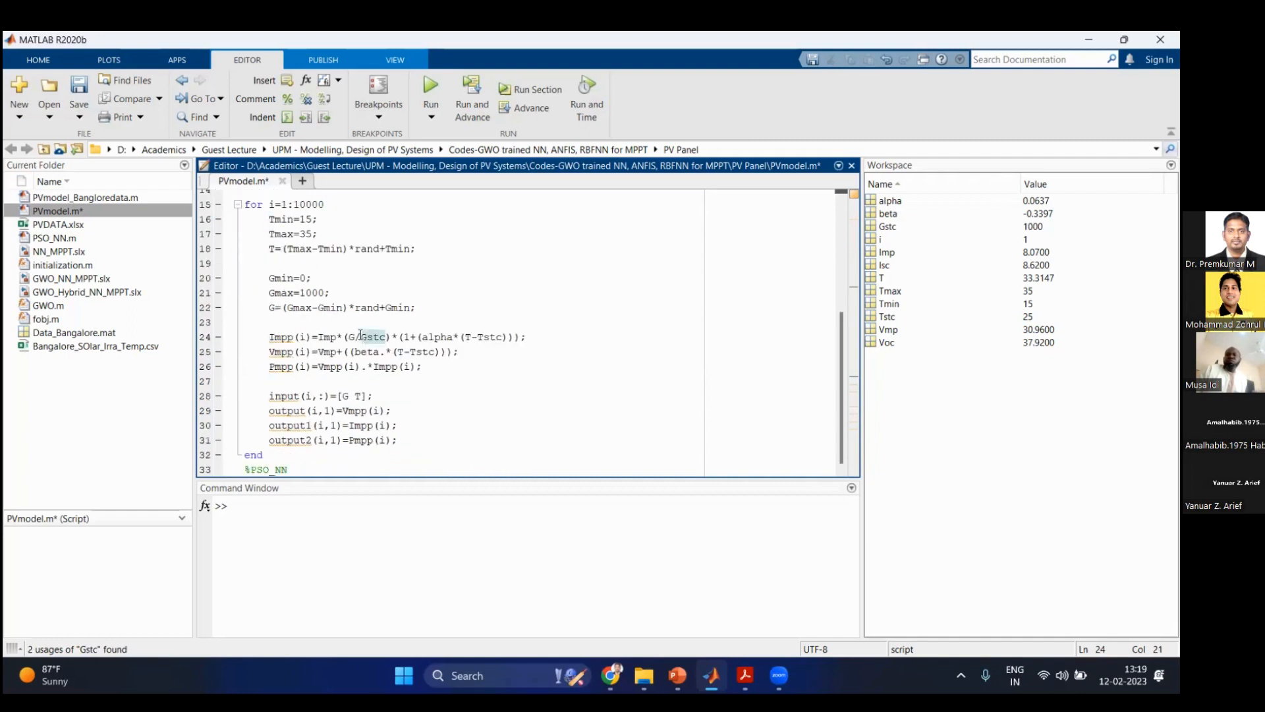
key(Right)
key(Right)
scroll(268, 271, up, 2)
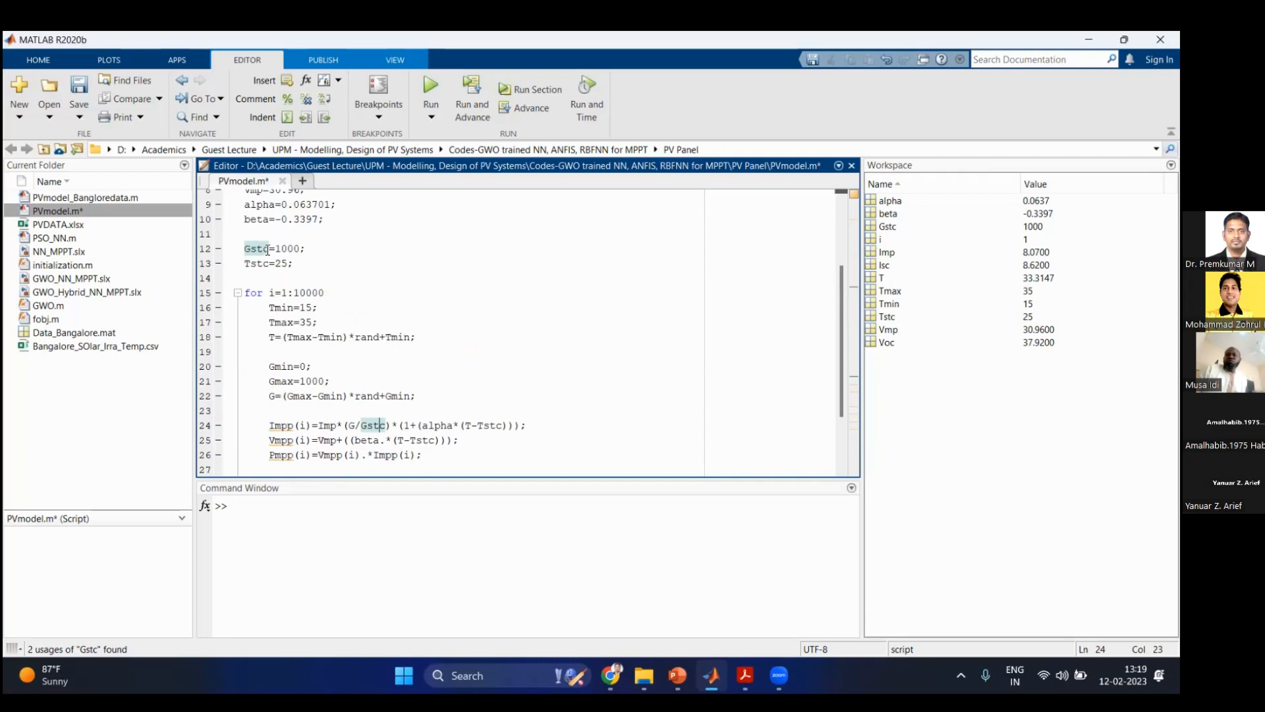
scroll(329, 283, down, 2)
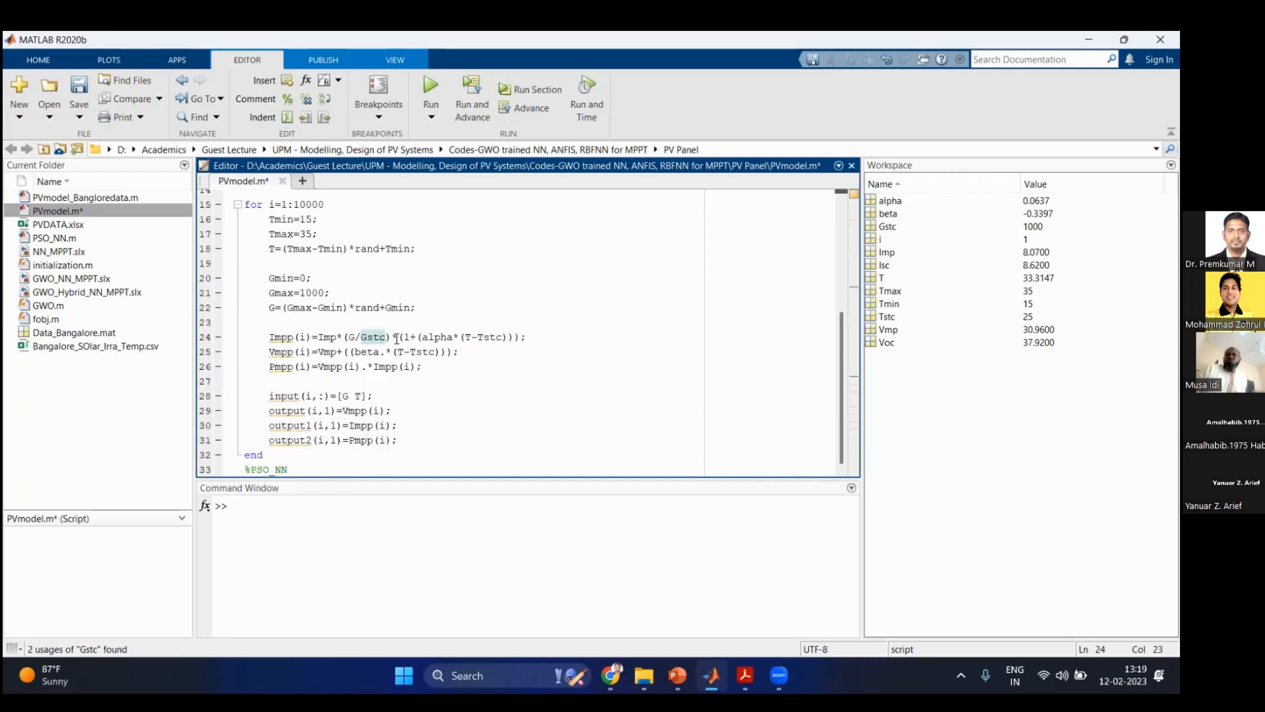
Step: Point out alpha in the Impp formula and trace it back to its assignment among the panel parameters
click(441, 338)
scroll(445, 357, up, 3)
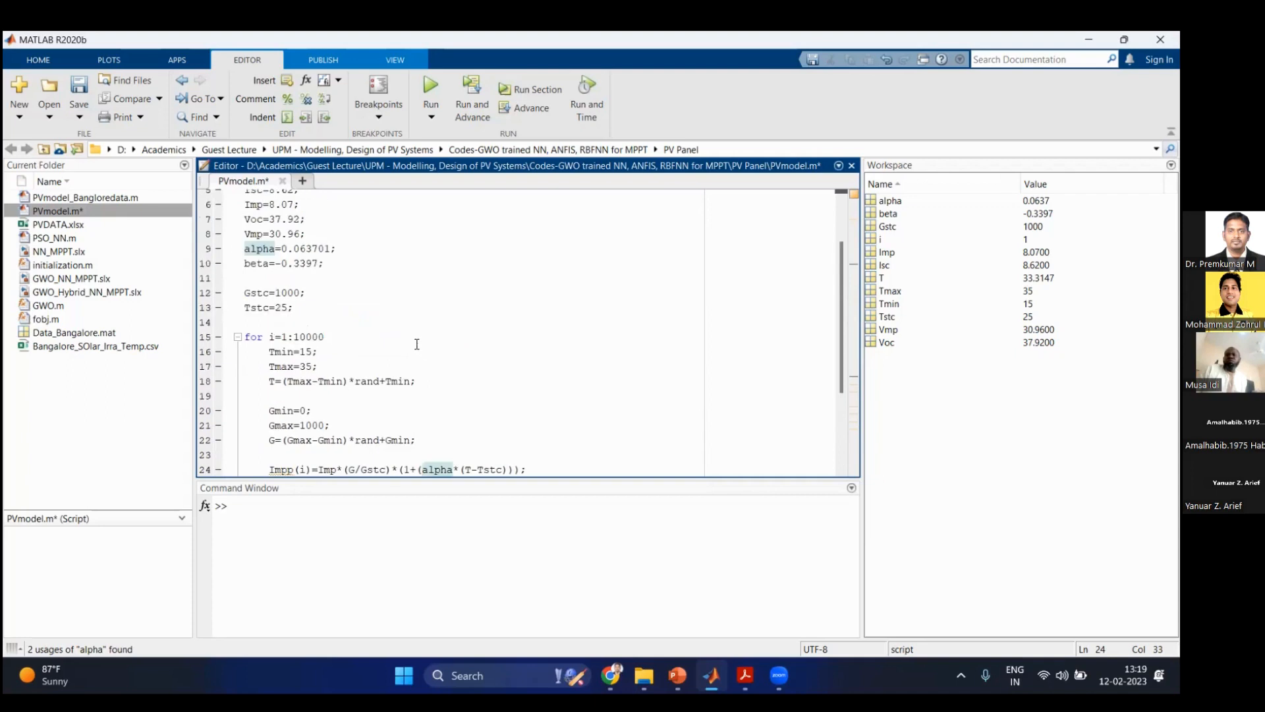
click(275, 249)
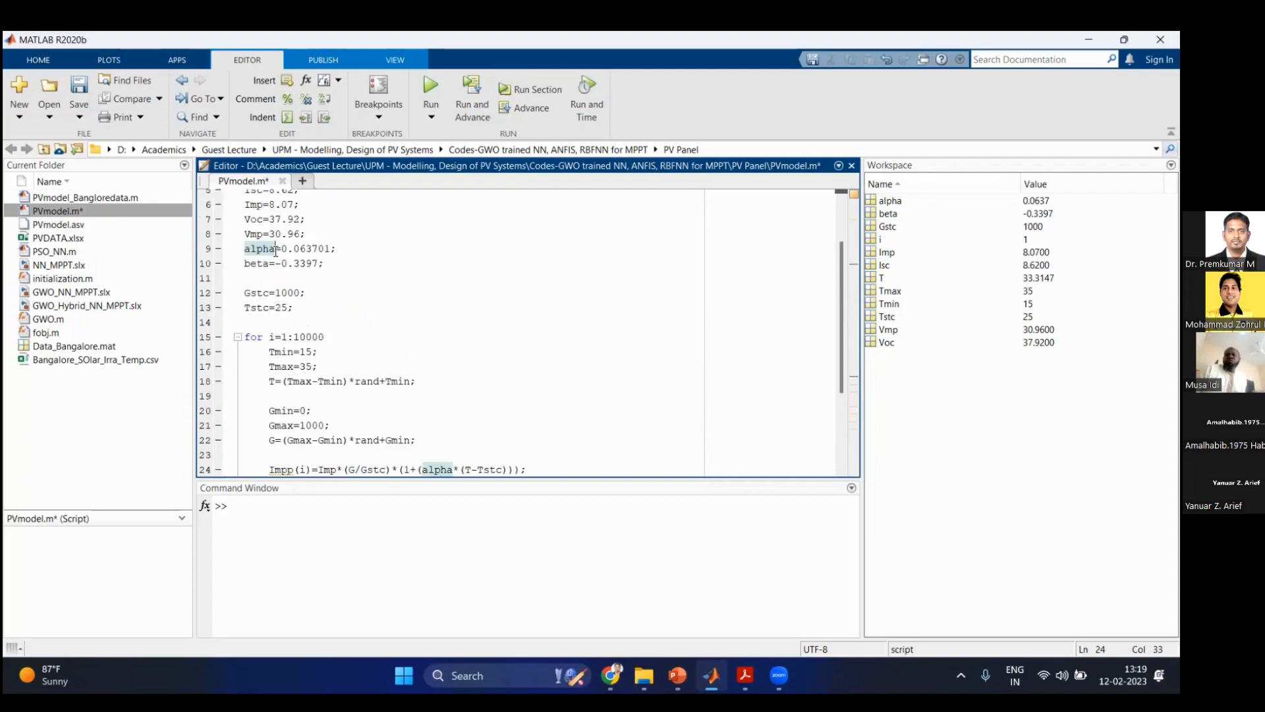
scroll(398, 322, down, 3)
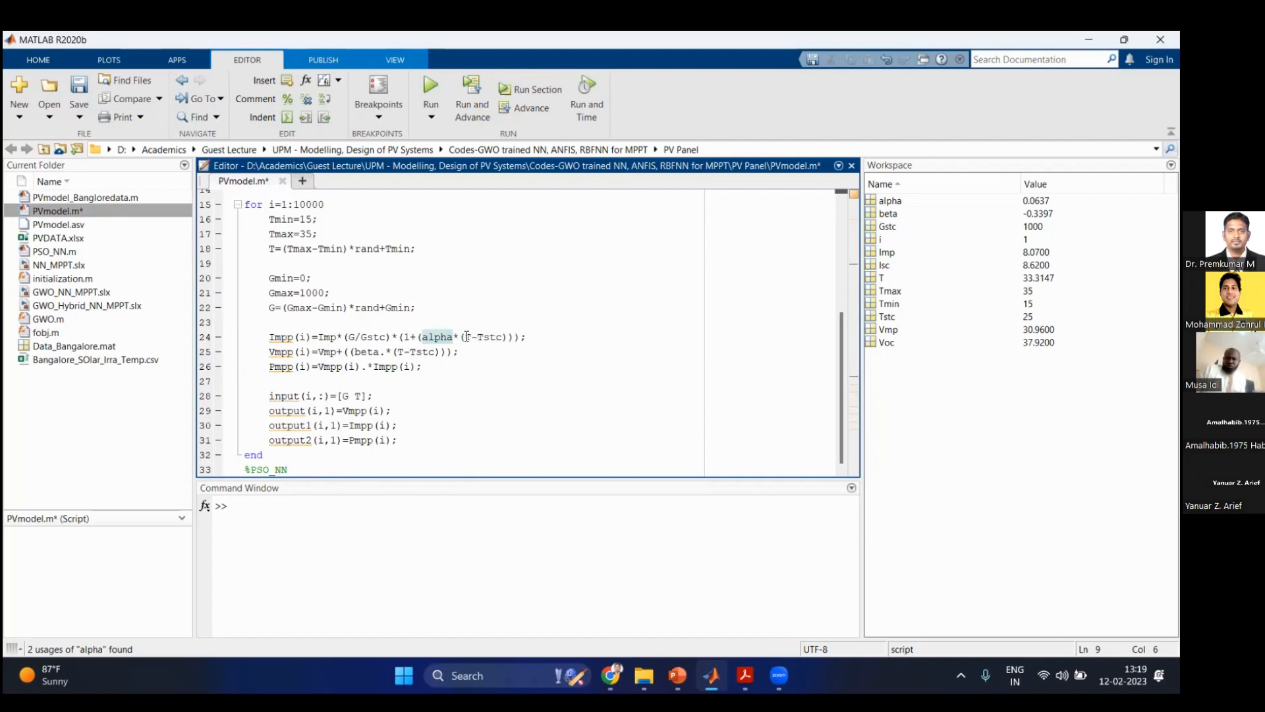
Step: Point out the (T-Tstc) term in the Impp formula, the end of the formula and its Impp result
click(468, 338)
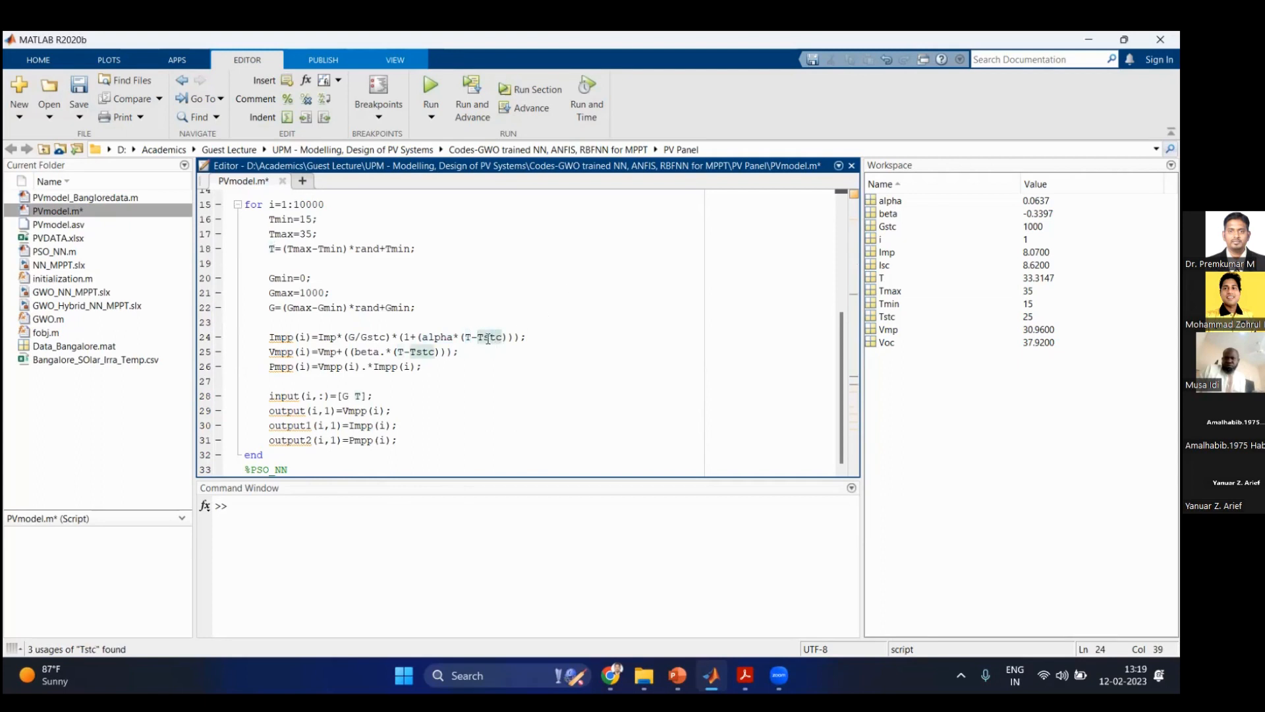
click(528, 337)
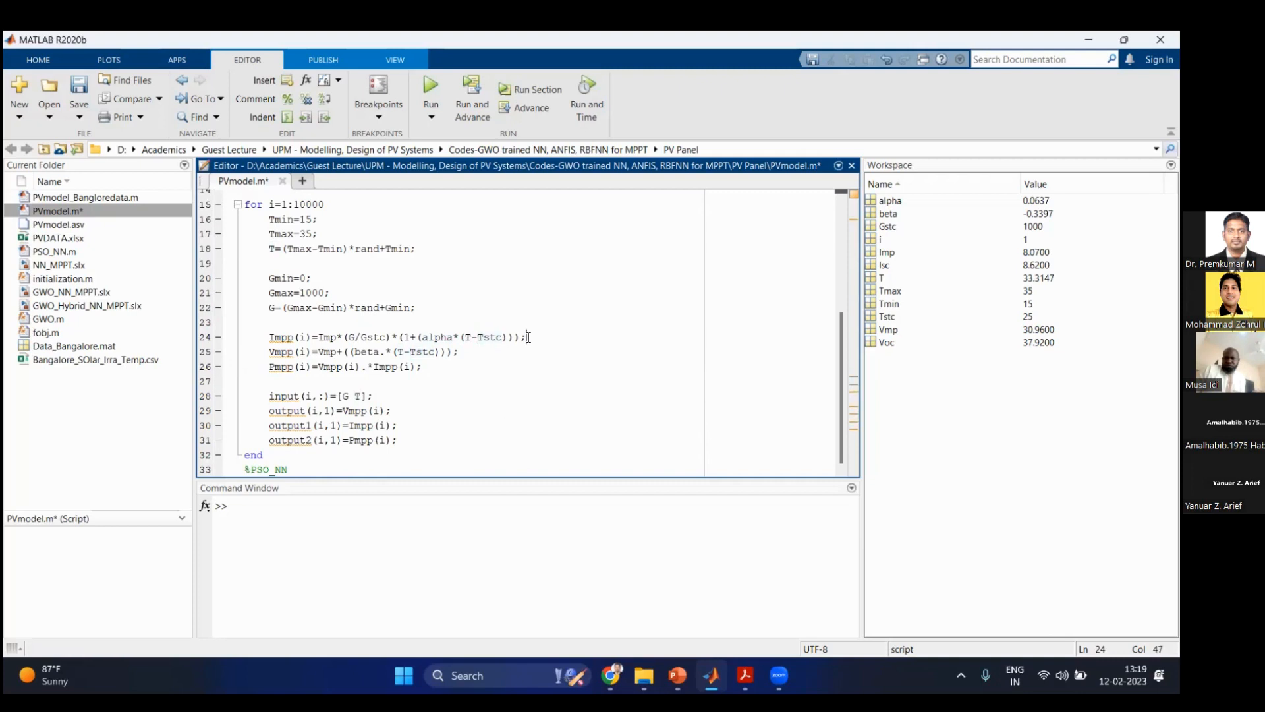
click(285, 338)
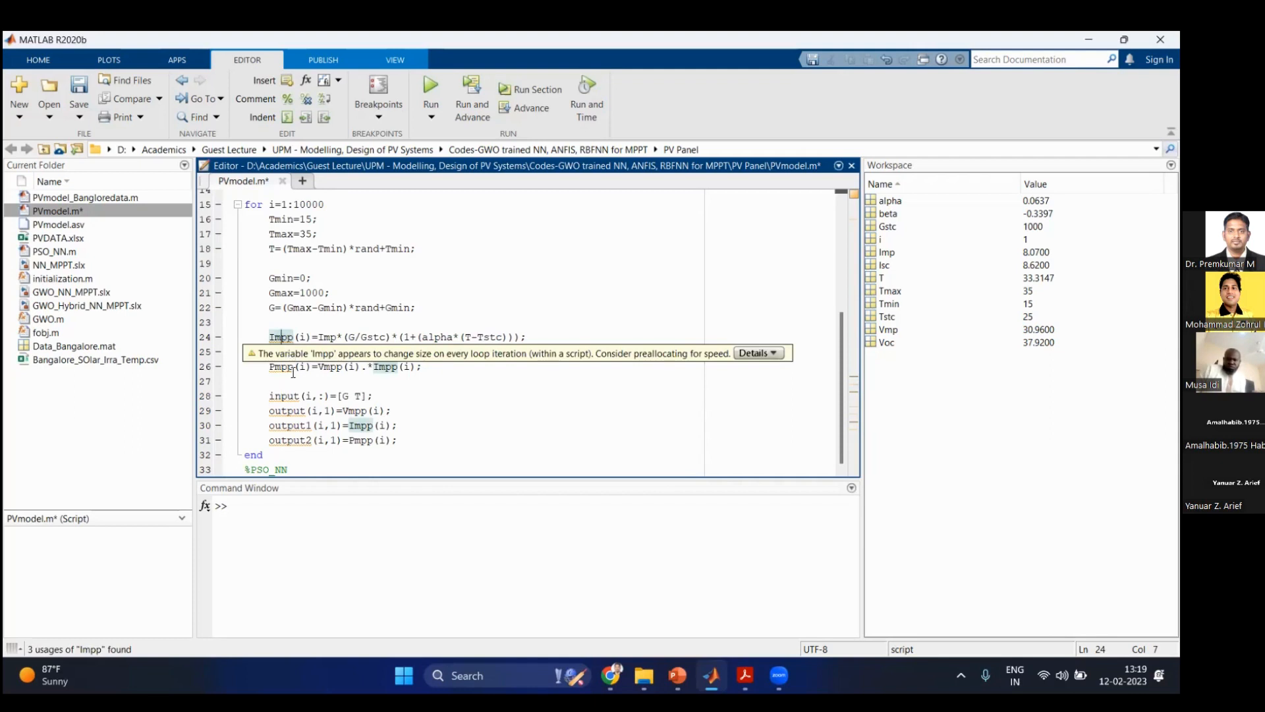
Step: Point out Vmpp, Vmp and beta in the Vmpp formula, and trace beta back to its assignment among the panel parameters
click(287, 350)
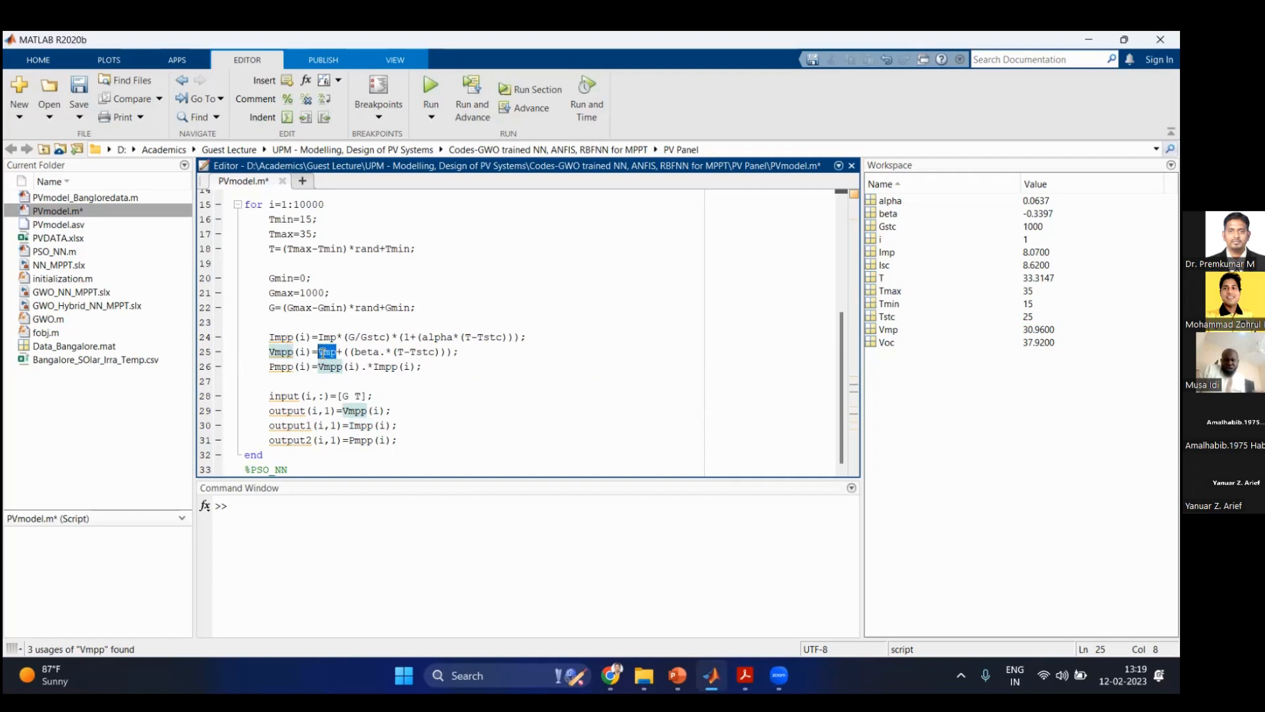
click(340, 352)
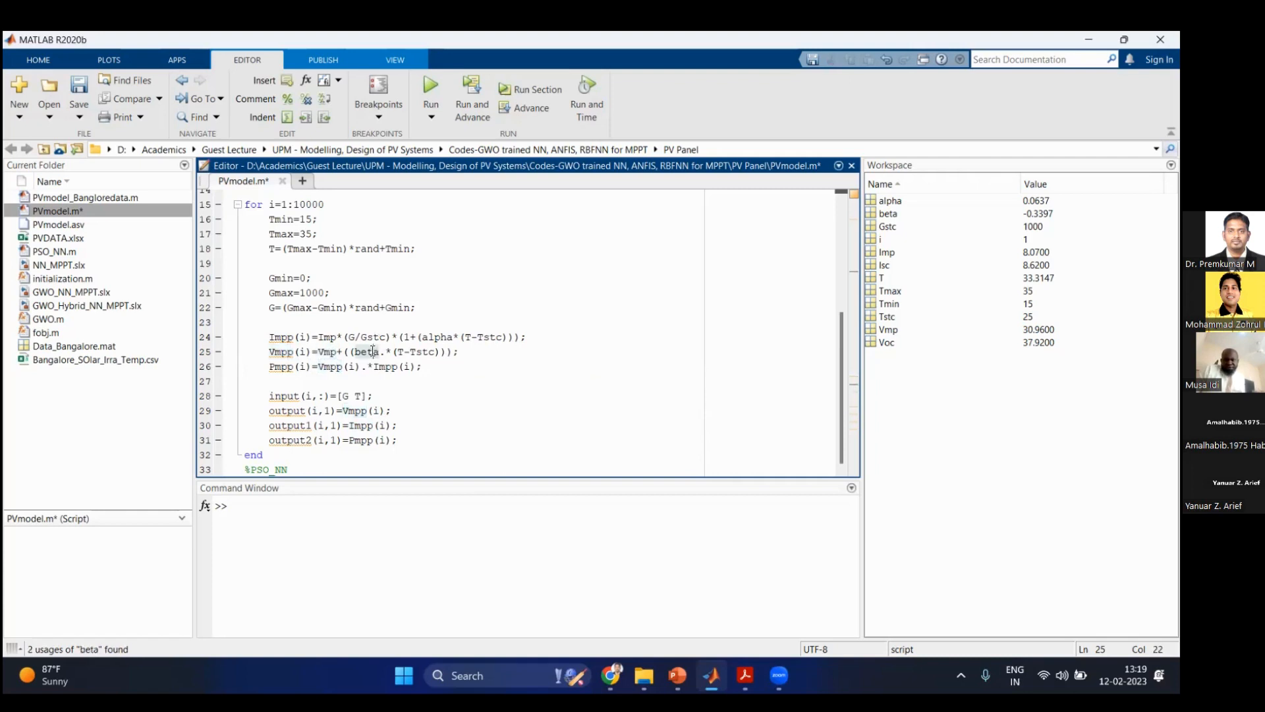
click(373, 352)
scroll(363, 359, up, 2)
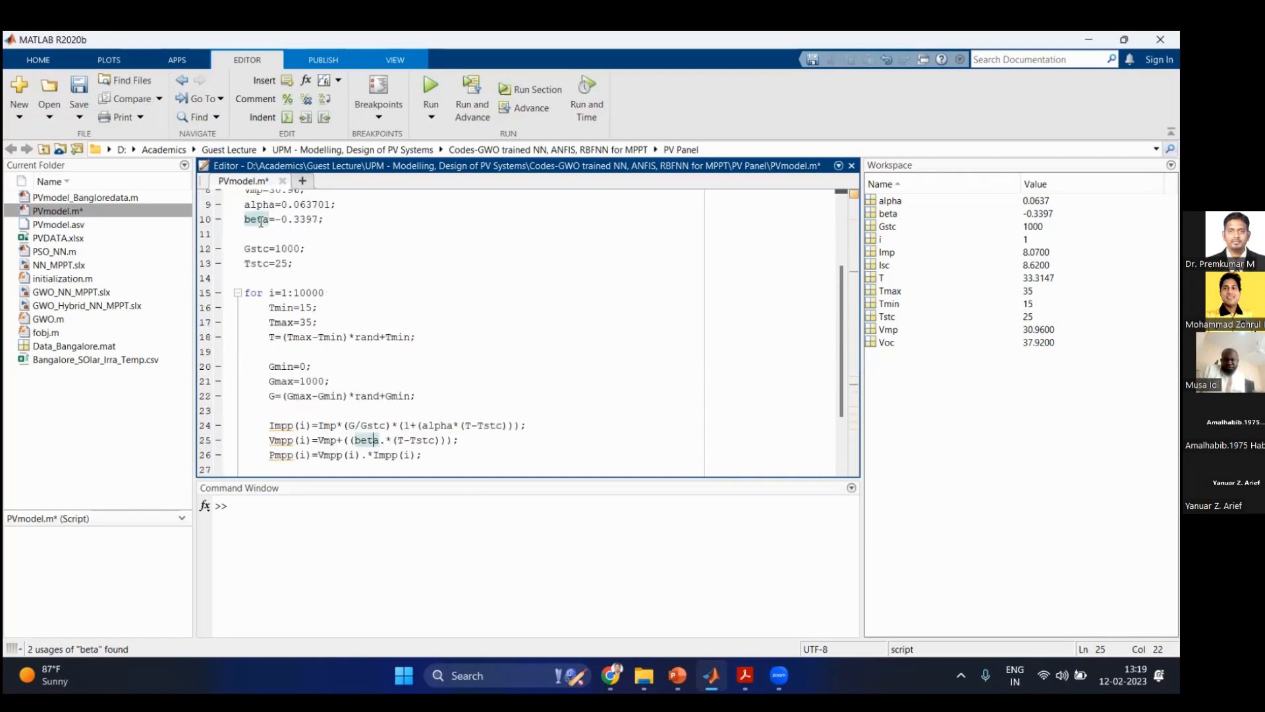
scroll(323, 252, down, 2)
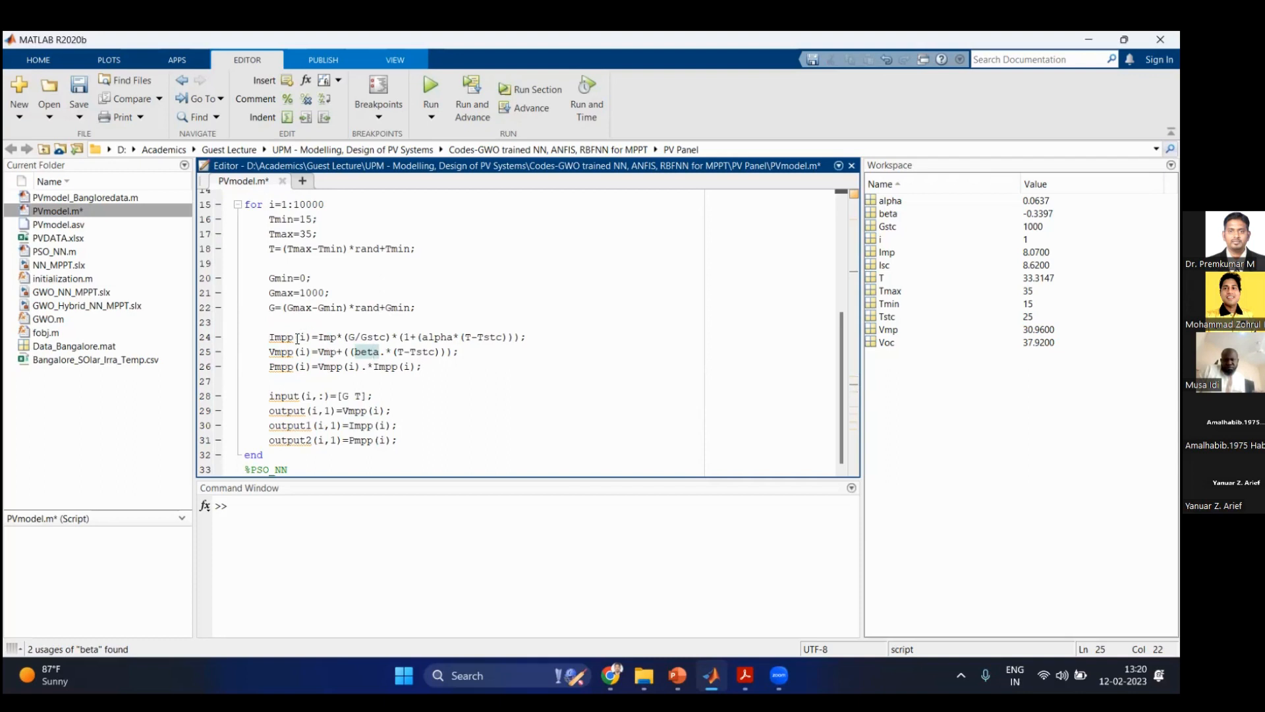
Step: Compare the T-Tstc difference in the Impp and Vmpp formulas, and single out the Vmp term
drag(349, 338, 503, 335)
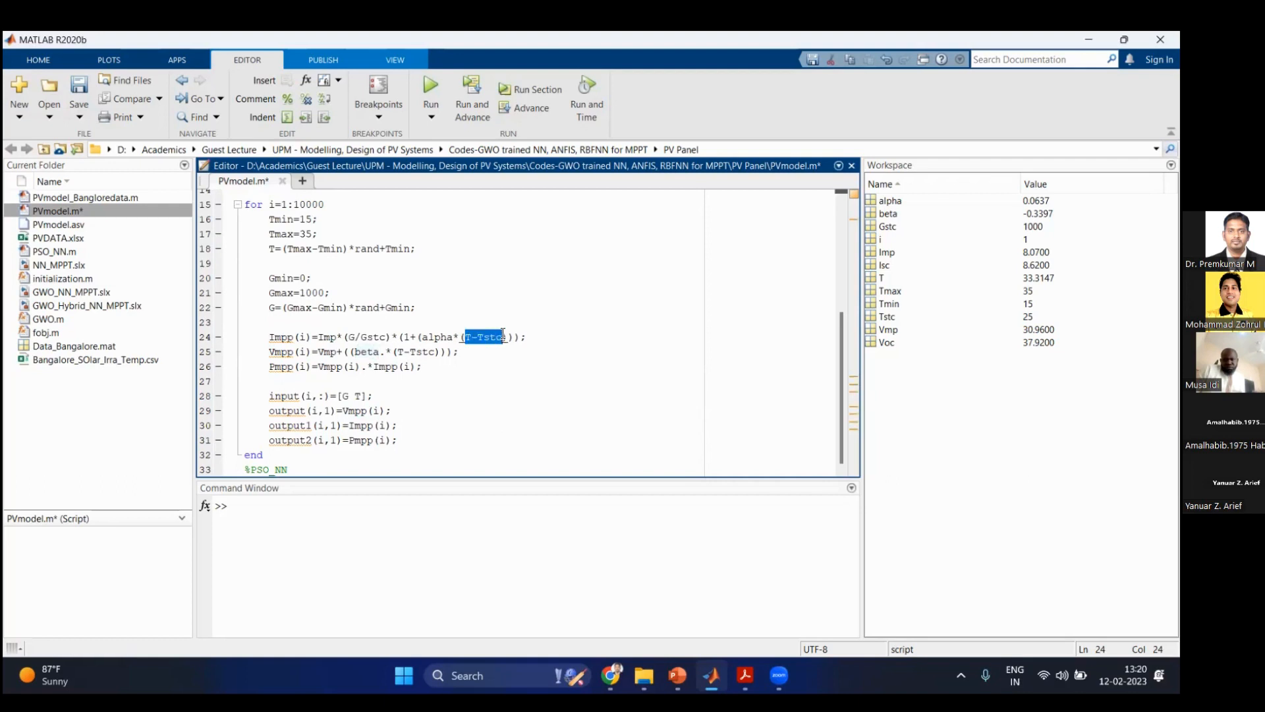
click(282, 352)
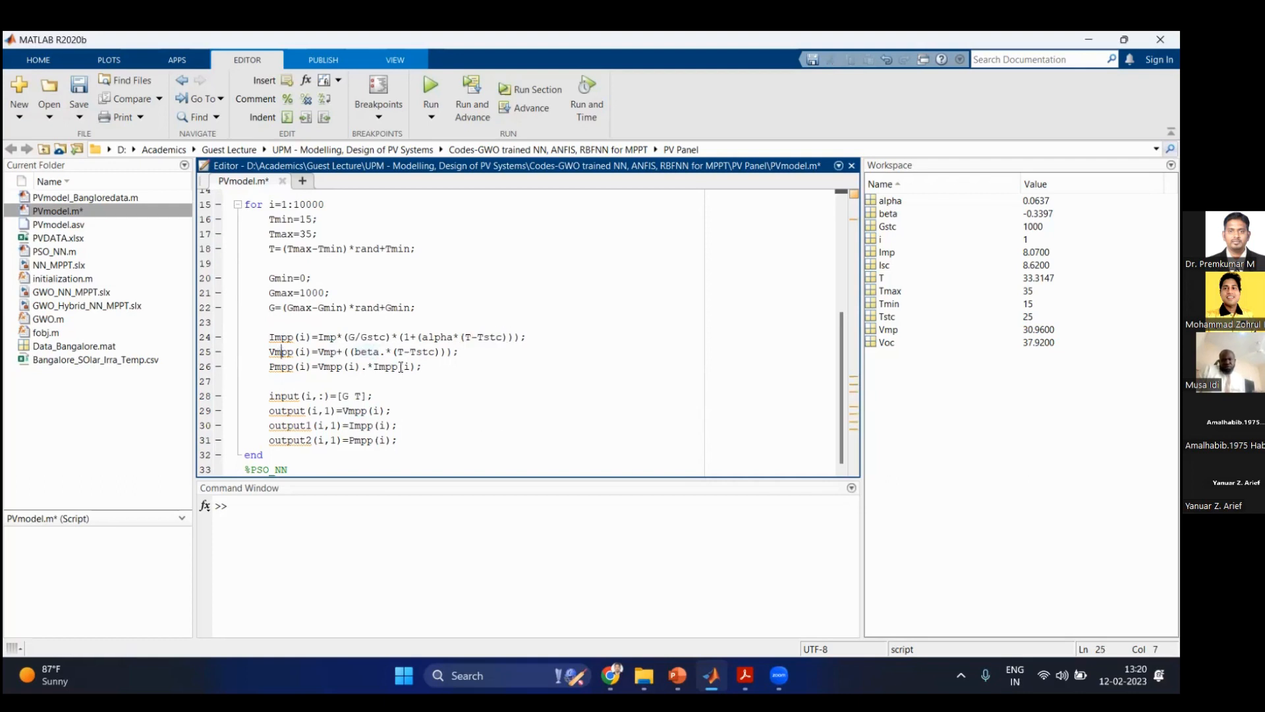
drag(398, 352, 436, 353)
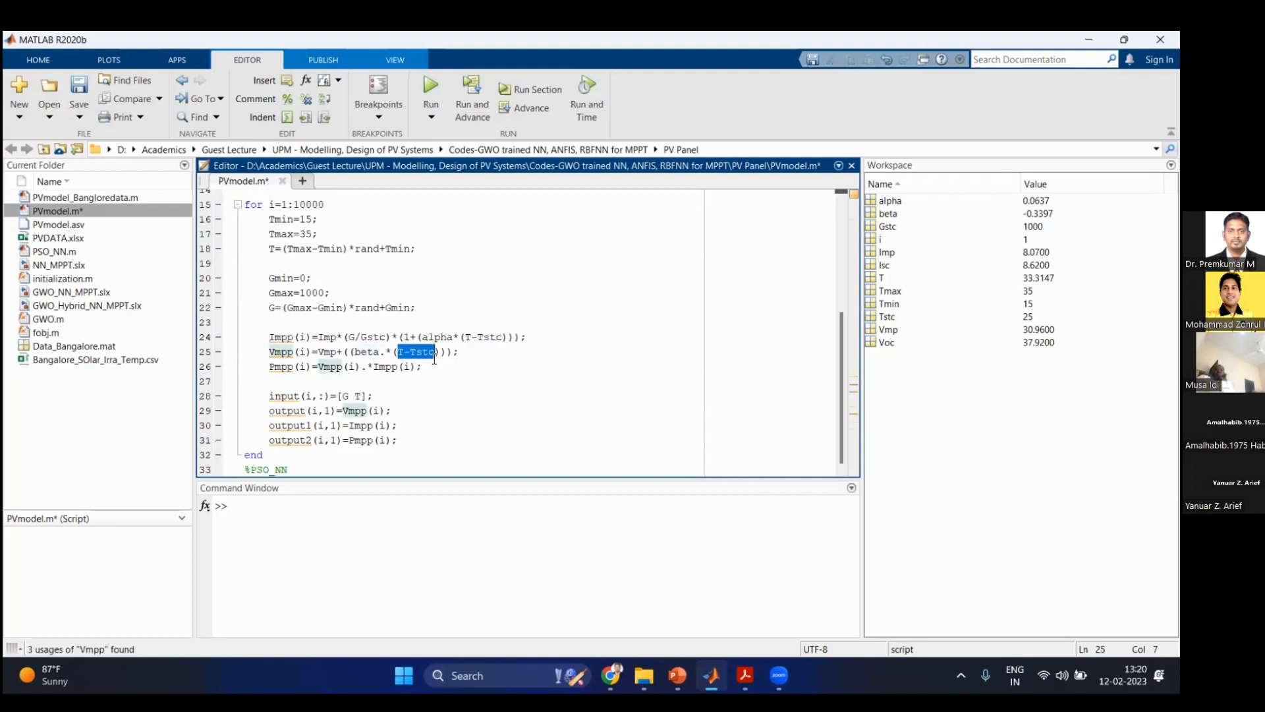
click(332, 352)
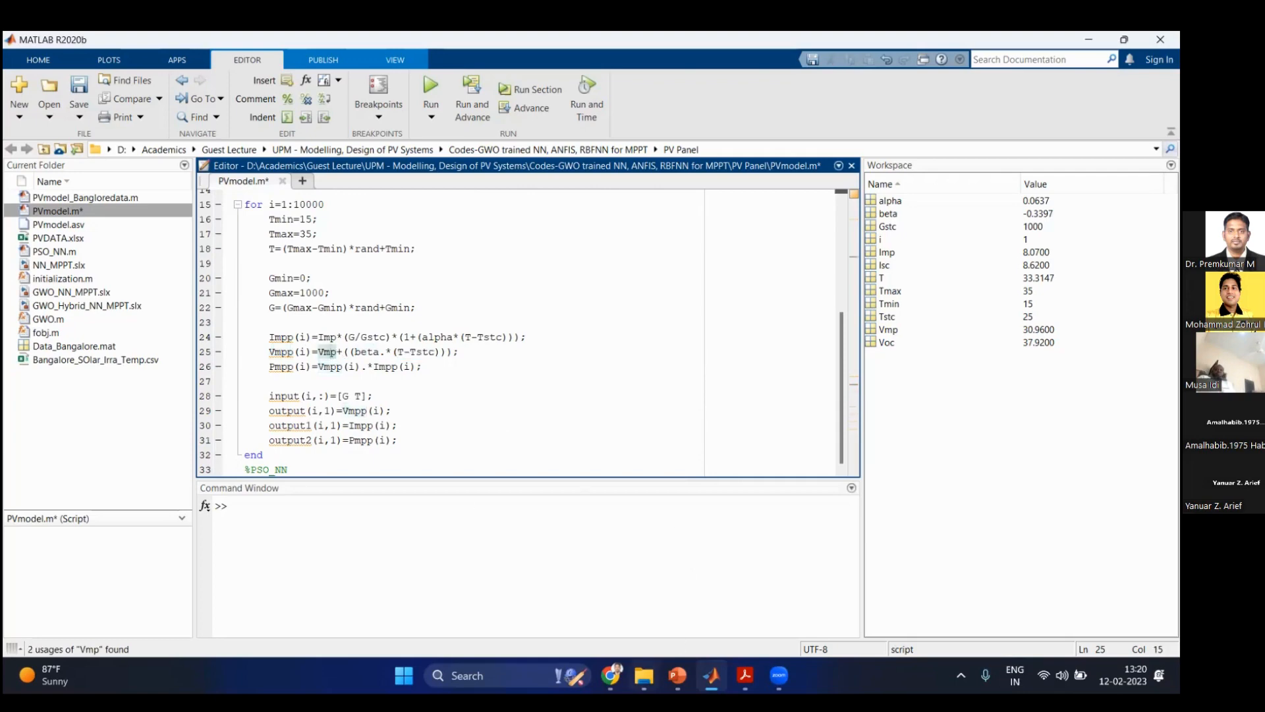
Step: Switch to Chrome and highlight the module voltage equation V = VSTC + VT-coeff × (TCell − 25) on the Temperature and PV Performance page
click(609, 674)
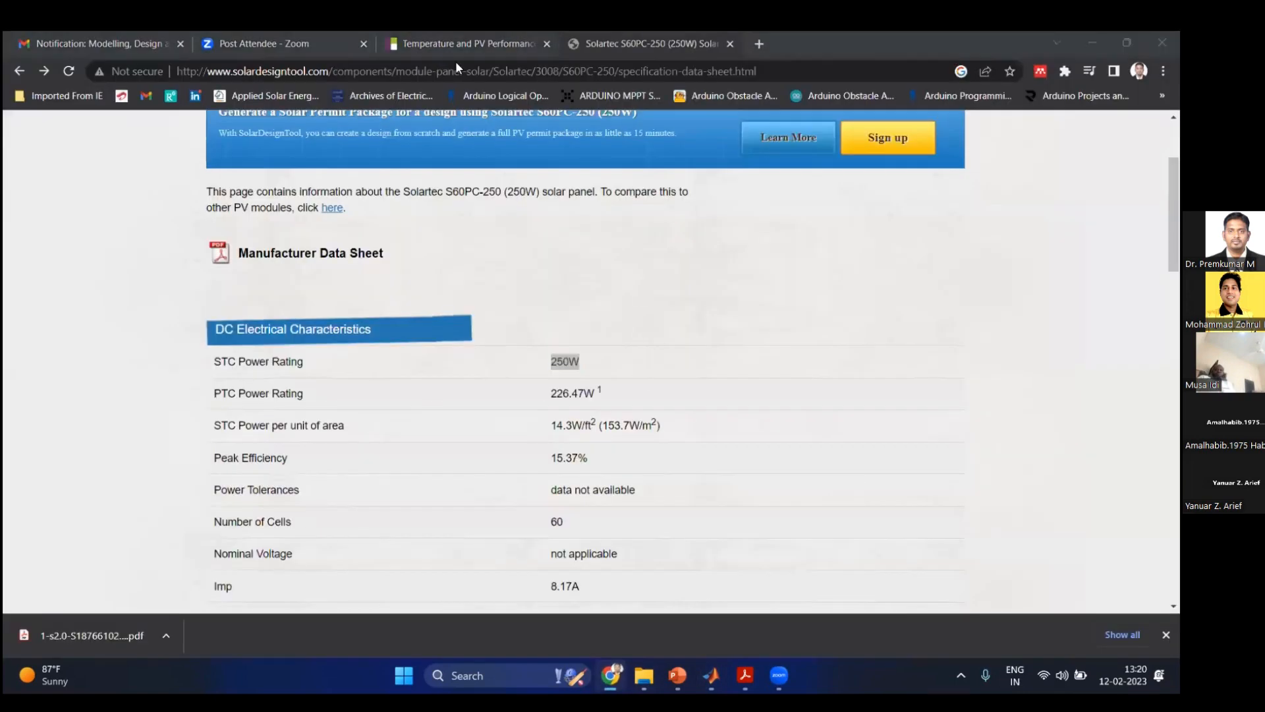
click(457, 44)
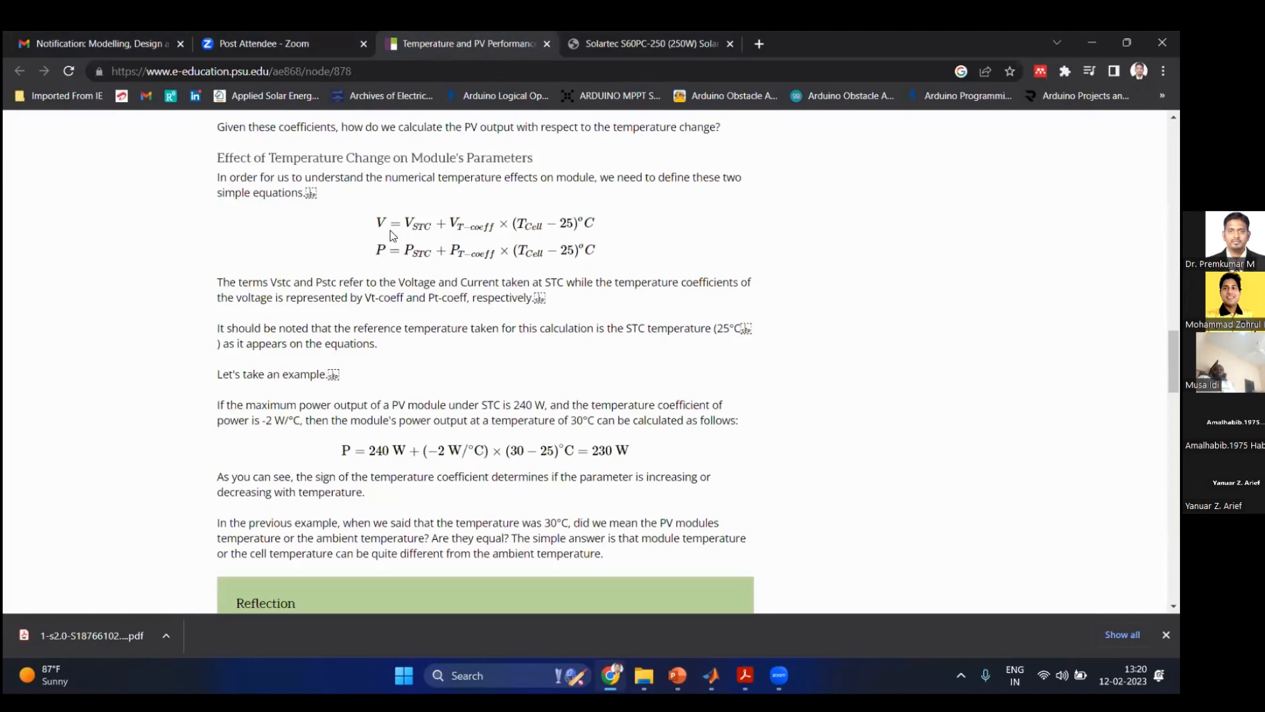
drag(376, 224, 402, 228)
click(425, 231)
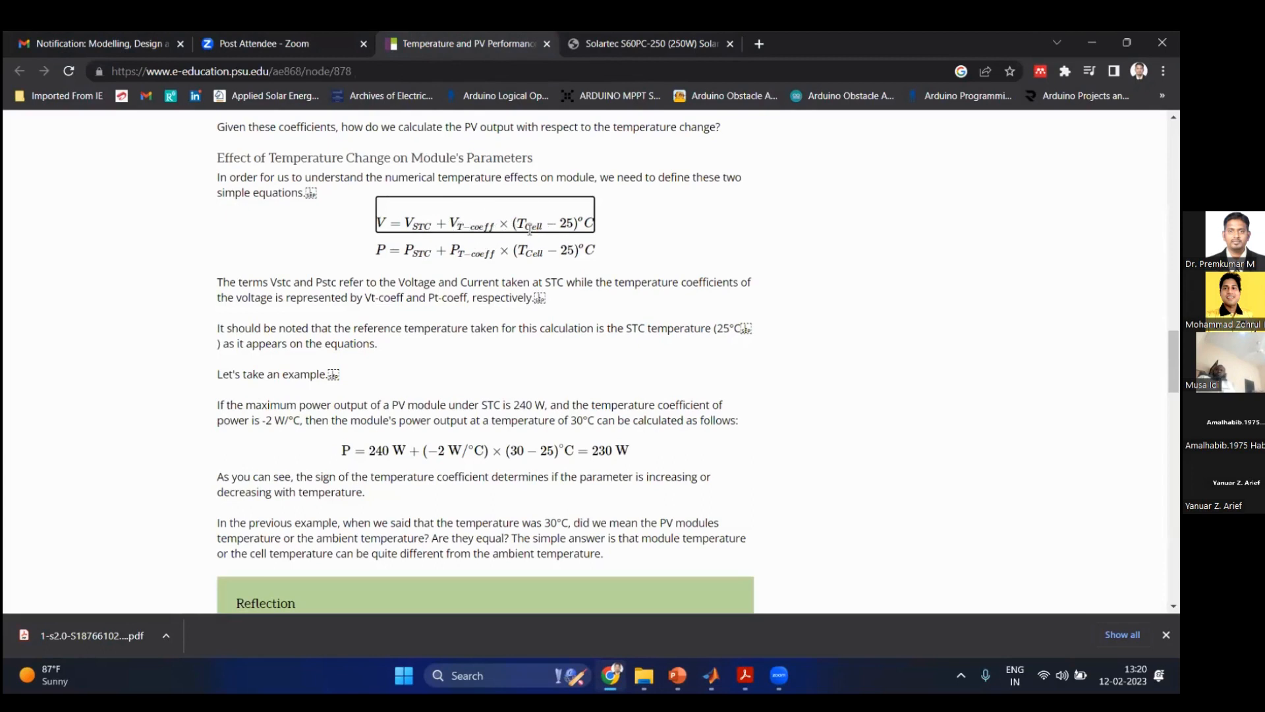
double_click(566, 222)
Step: Return to MATLAB and point out Vmpp, then the random temperature T and irradiance G assignments in the loop
key(alt+Tab)
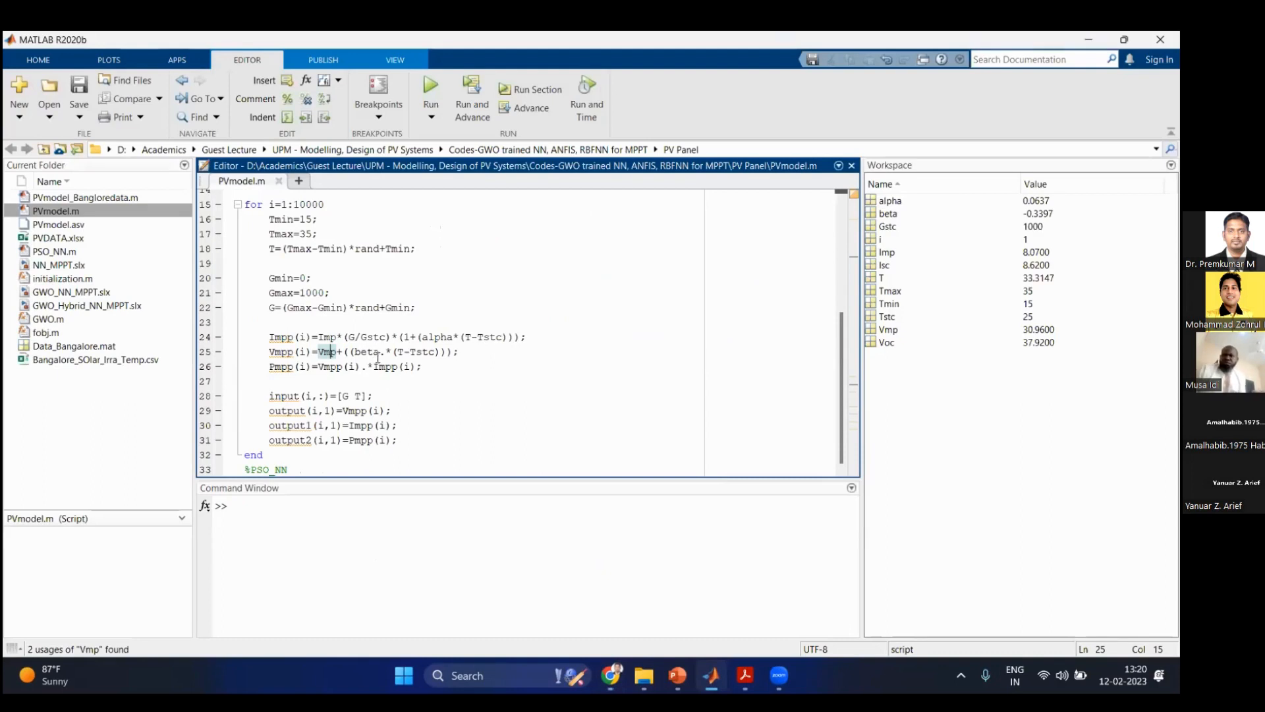
click(286, 352)
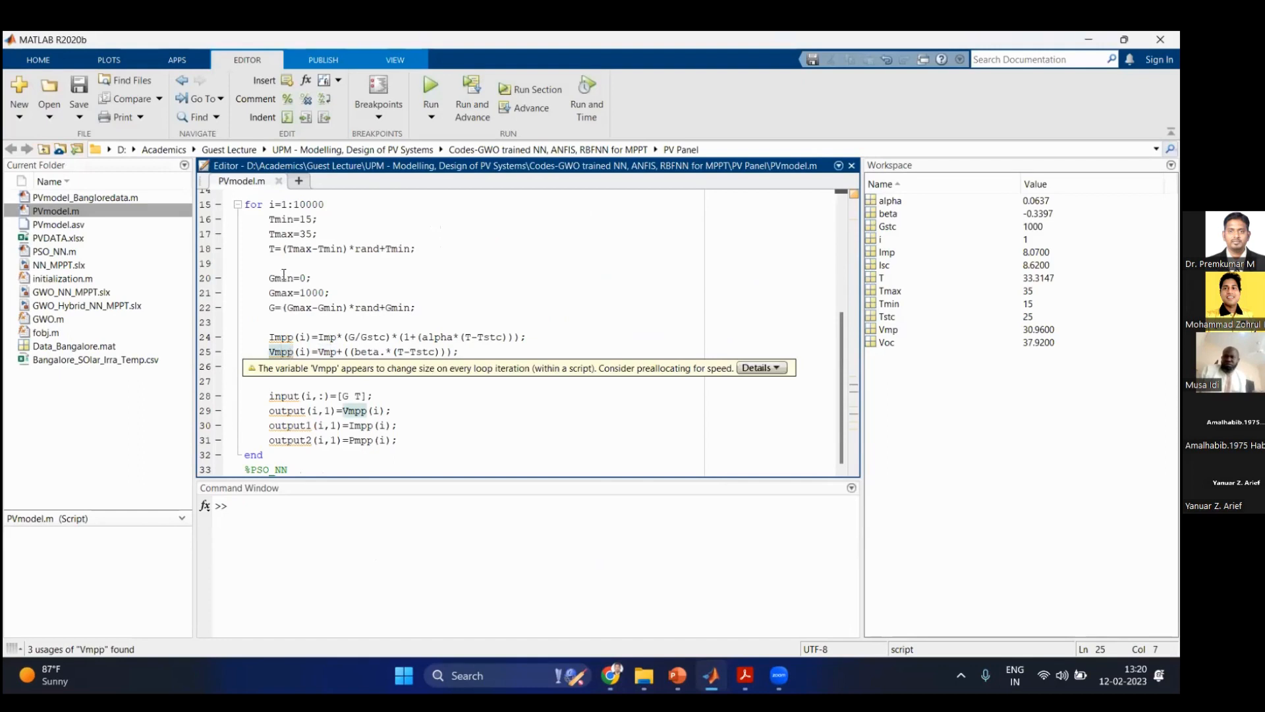
click(274, 249)
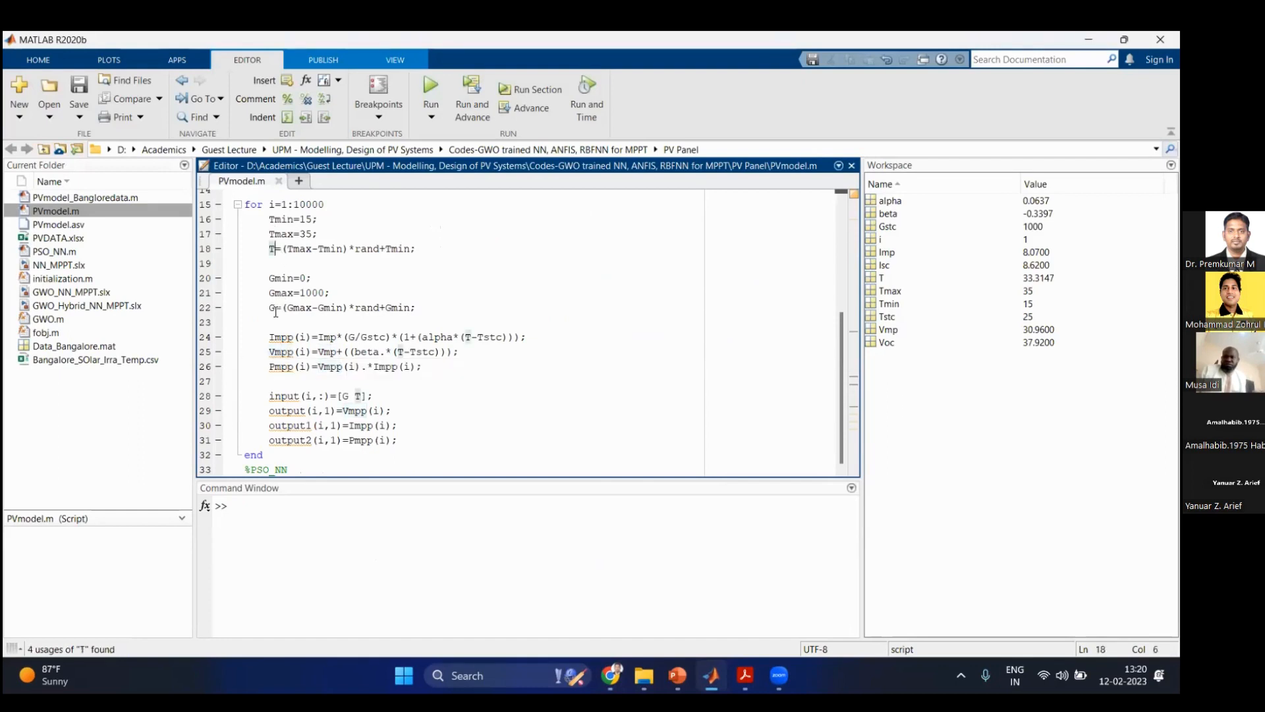
click(275, 313)
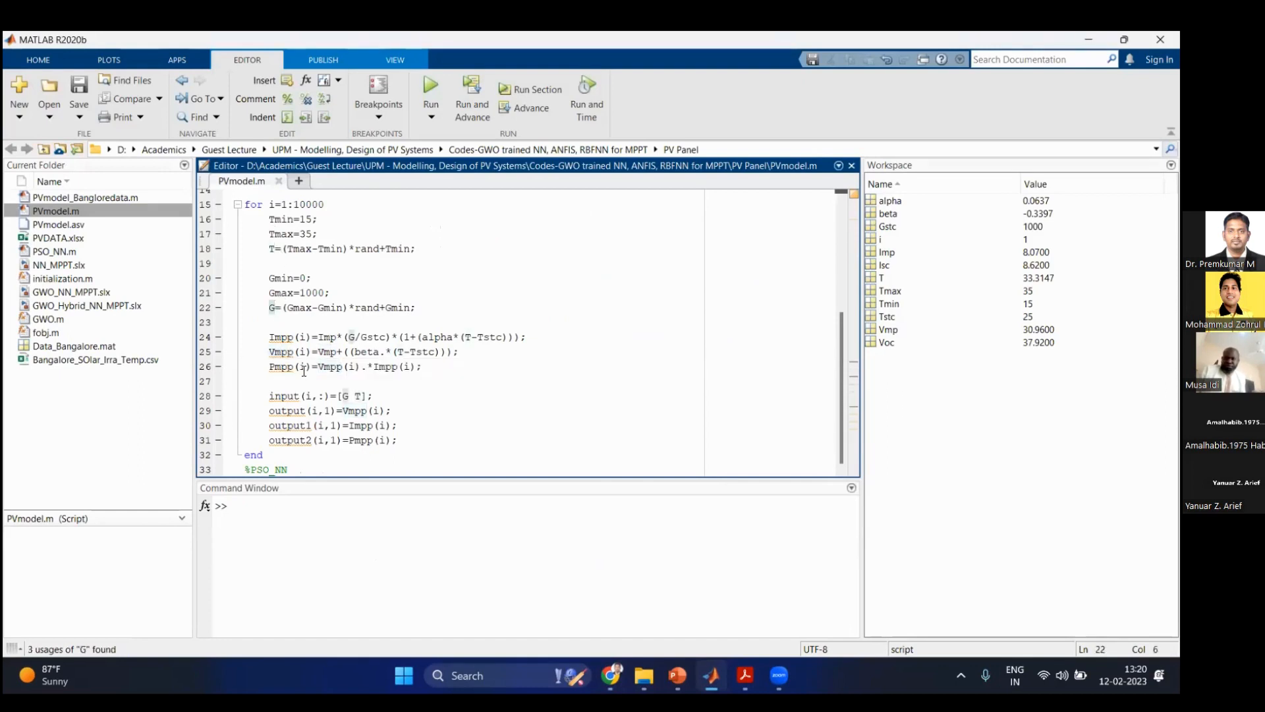
Step: Point out the computed Pmpp and Vmpp variables and the input(i,:)=[G T] statement that collects the training inputs
click(287, 367)
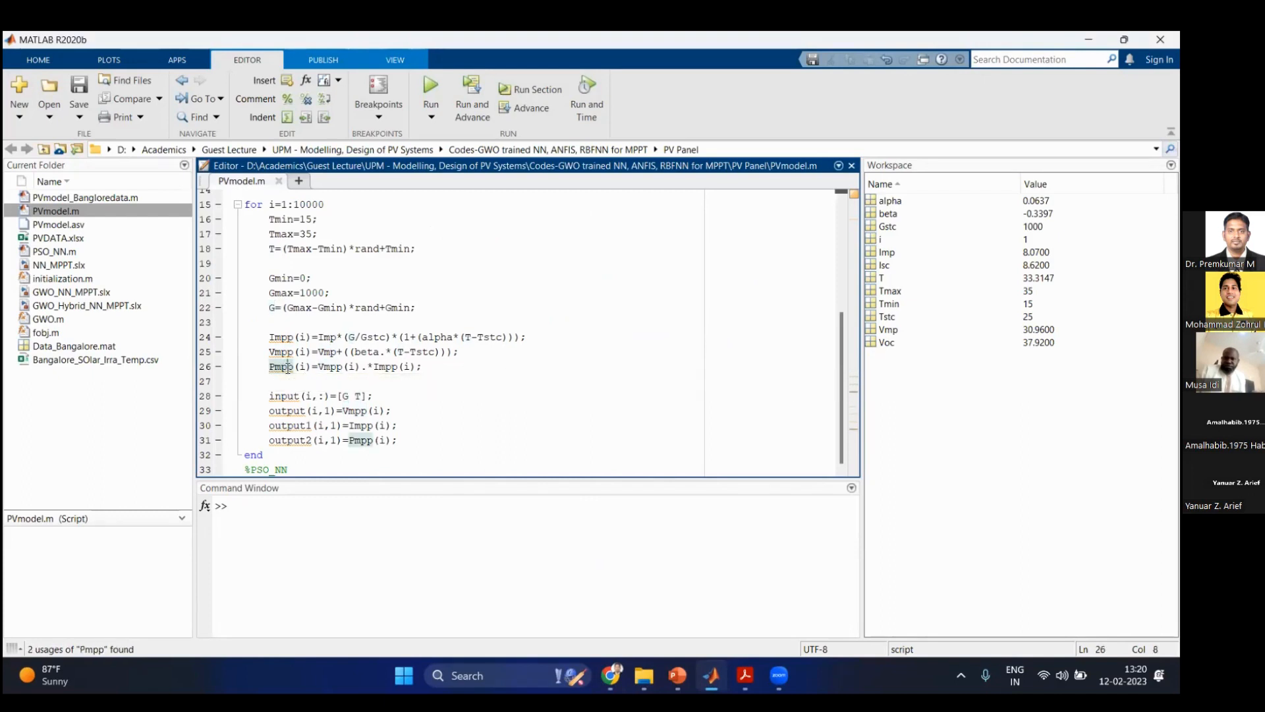
click(282, 352)
click(291, 367)
click(270, 396)
mouse_move(279, 399)
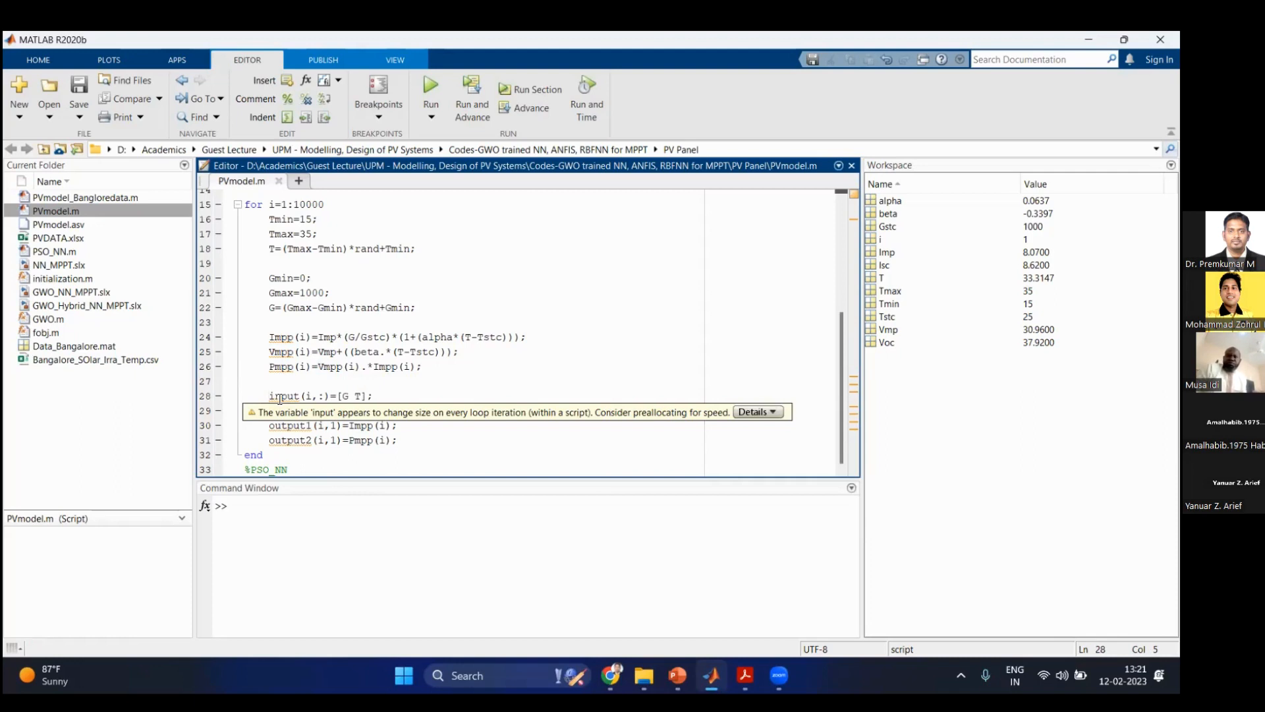
Step: Insert a blank line after output(i,1)=Vmpp(i); to separate it from the output1 and output2 statements
click(377, 428)
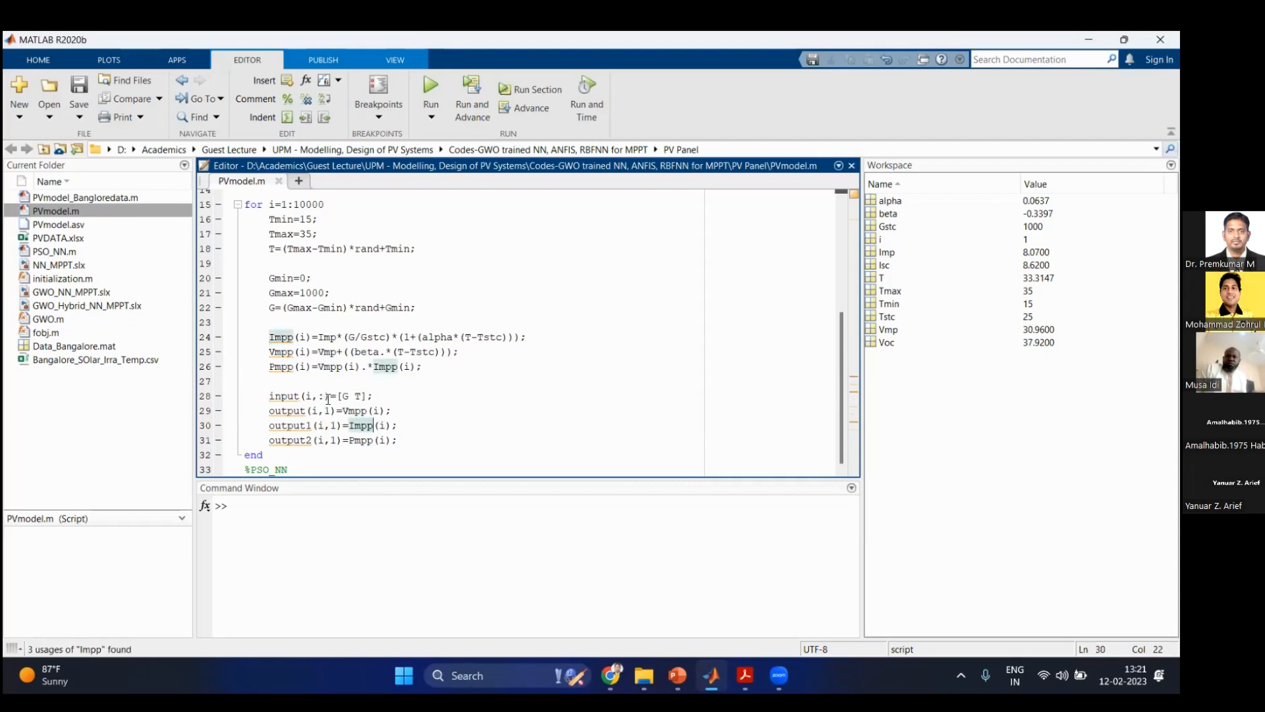
click(408, 410)
key(Return)
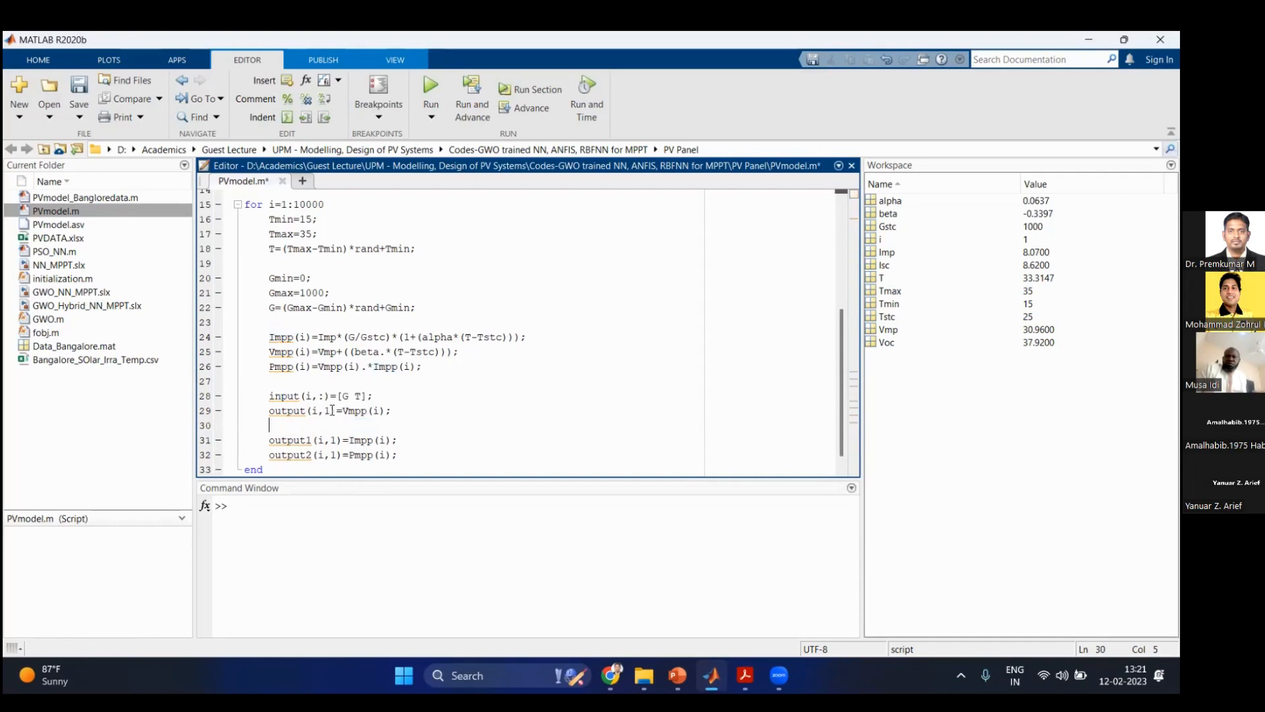
Step: Point out the input statement and Vmpp as the value stored in output(i,1)
click(290, 396)
click(349, 410)
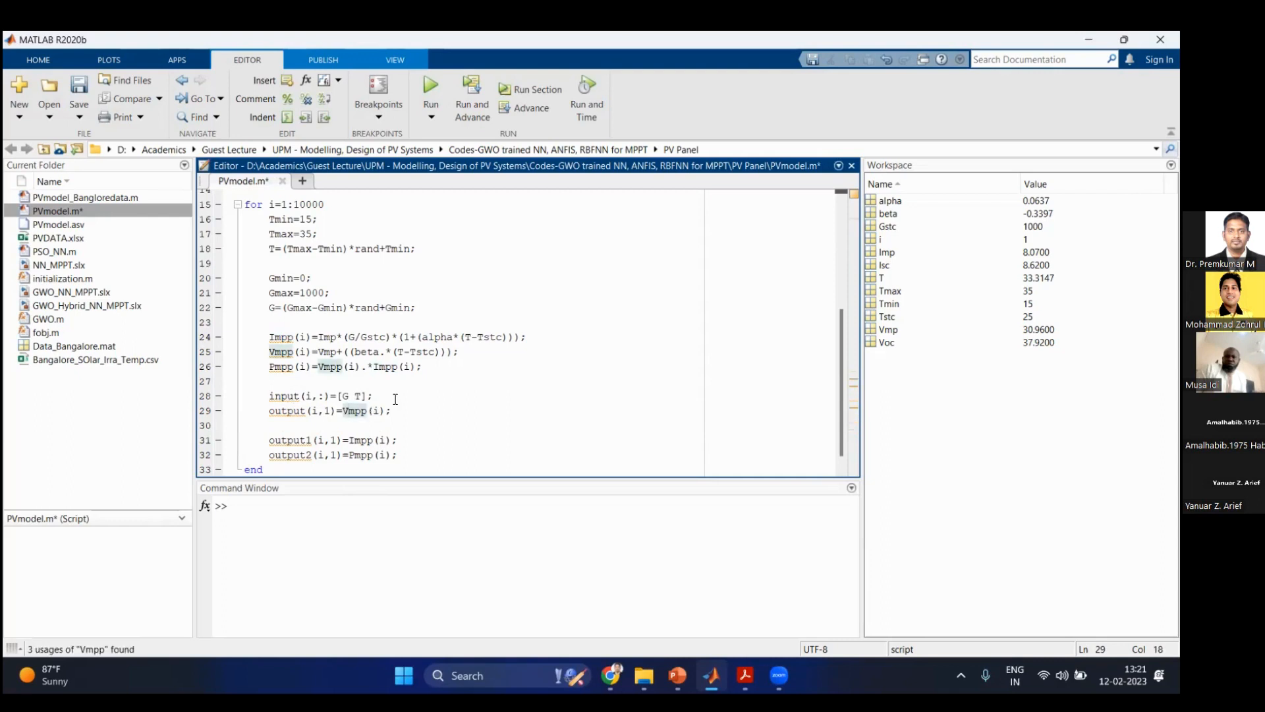
click(394, 410)
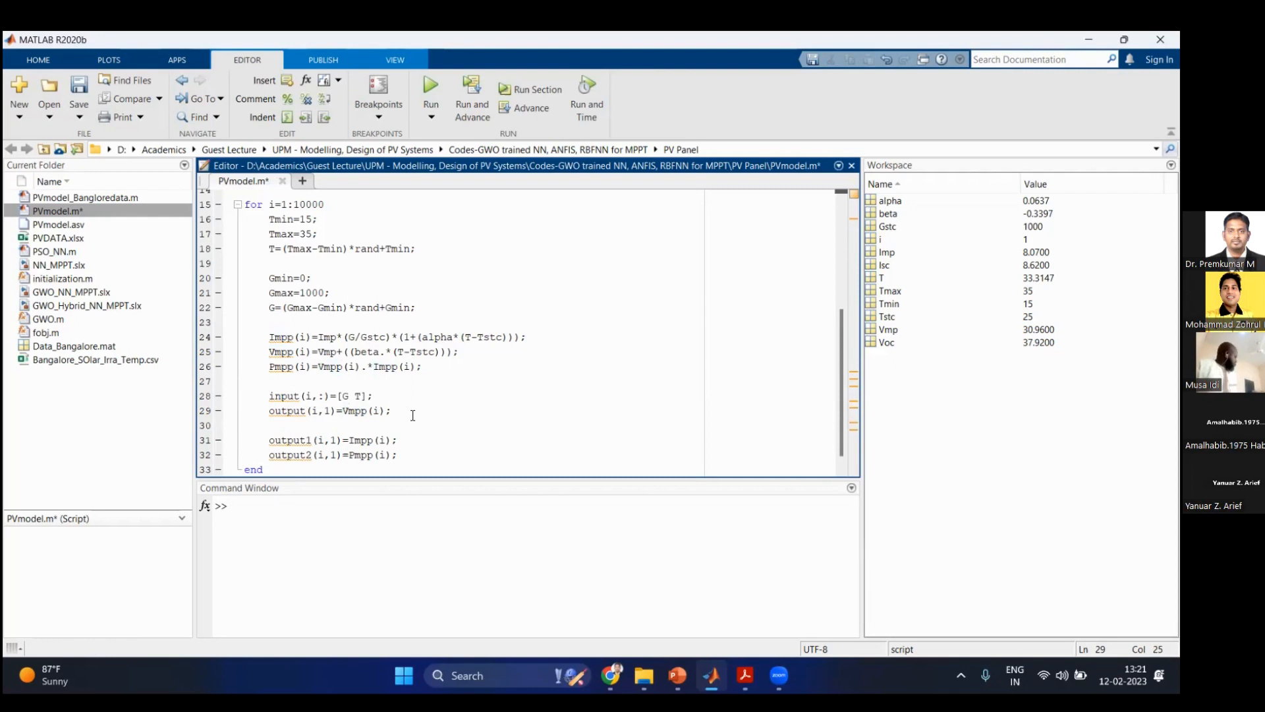
Step: Review the output statements and the loop's temperature and irradiance definitions, and run PVmodel.m to generate the 10000 samples
scroll(415, 422, down, 1)
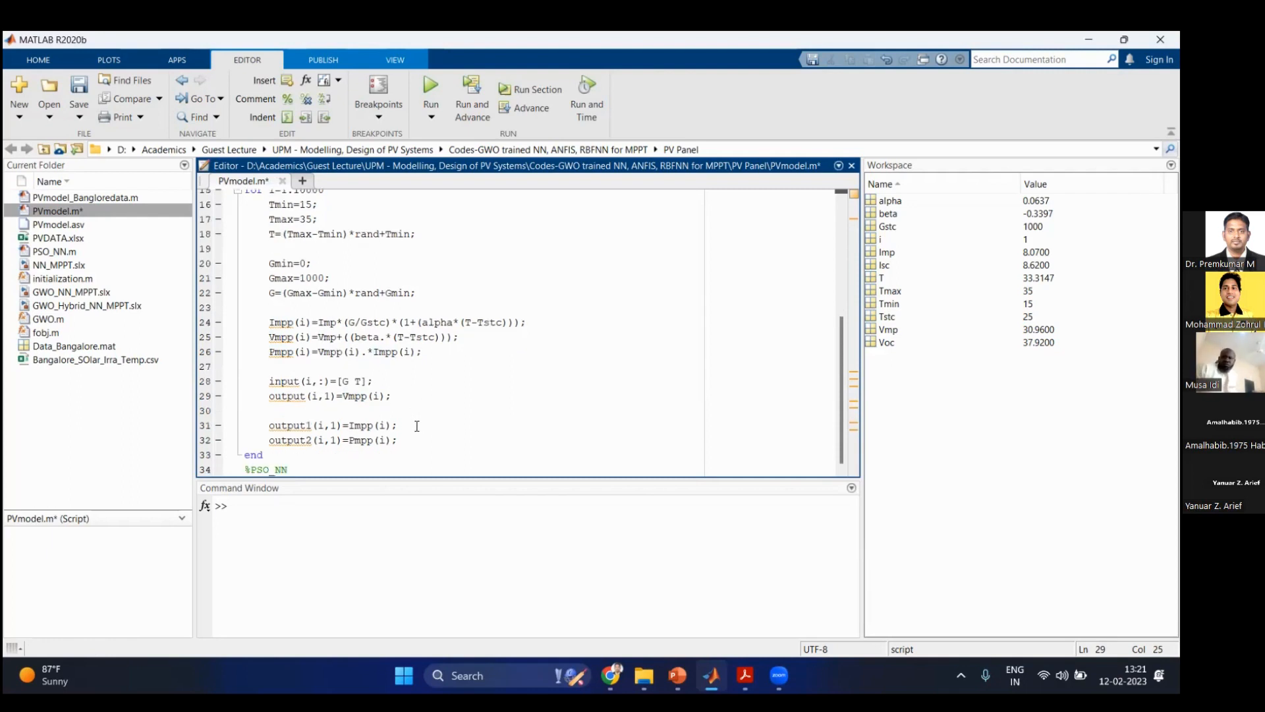
click(352, 450)
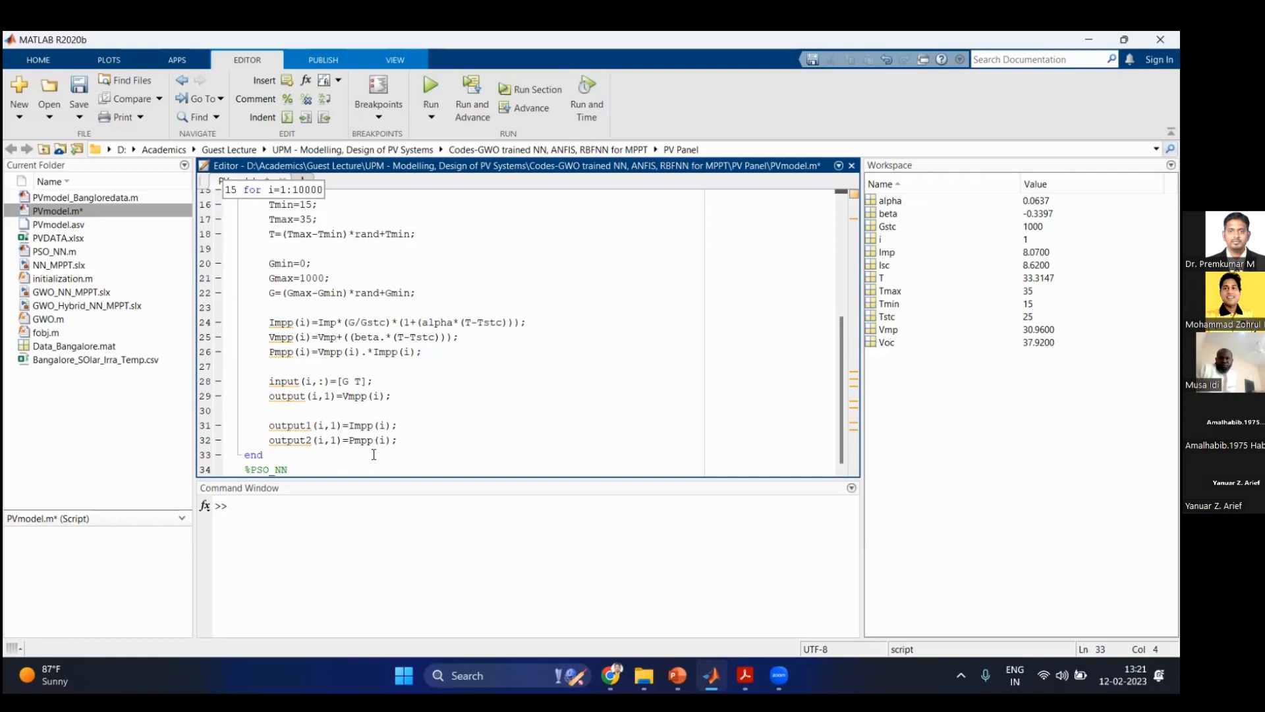
scroll(389, 435, up, 3)
click(390, 379)
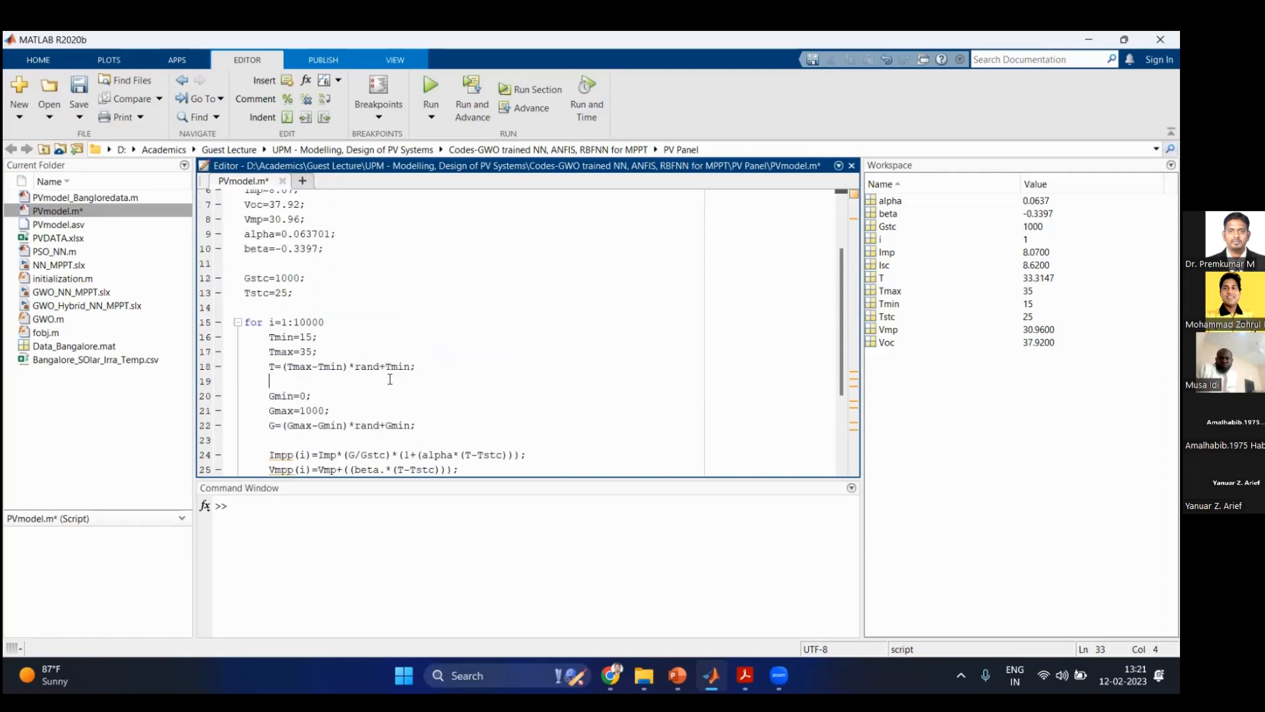
click(433, 88)
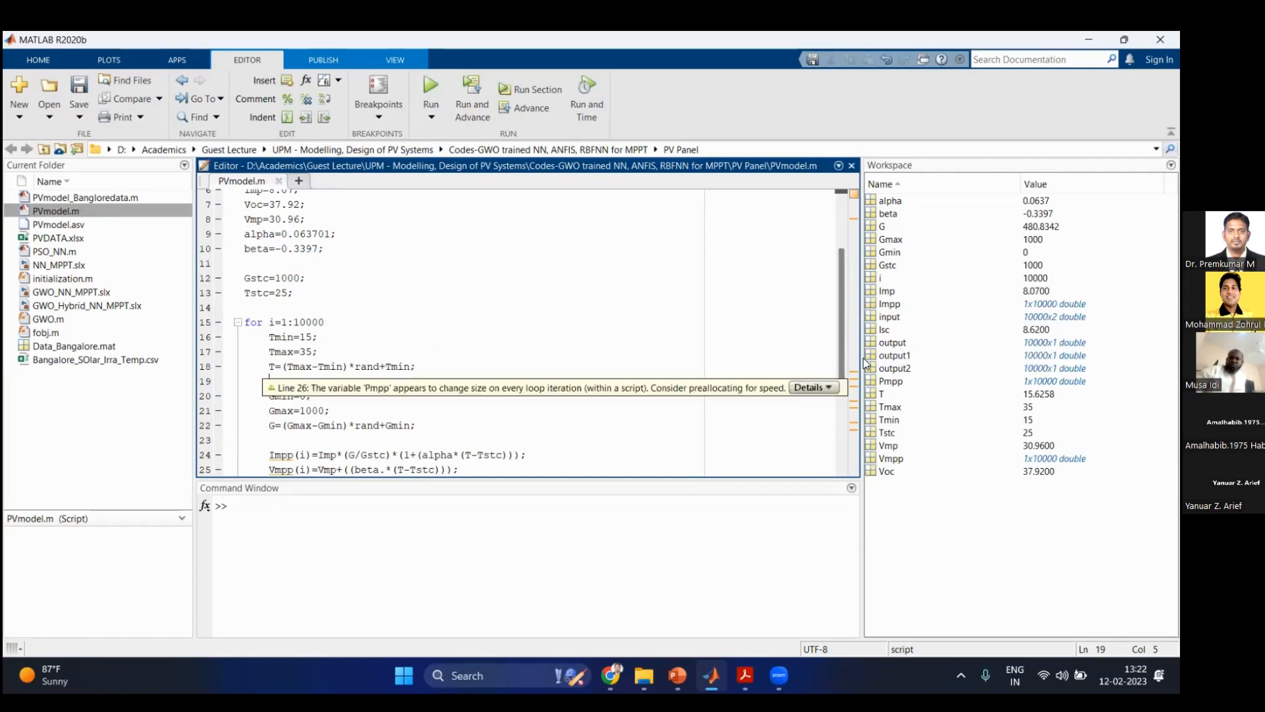
Step: Open the generated input variable from the workspace and enlarge its window to full screen
click(890, 318)
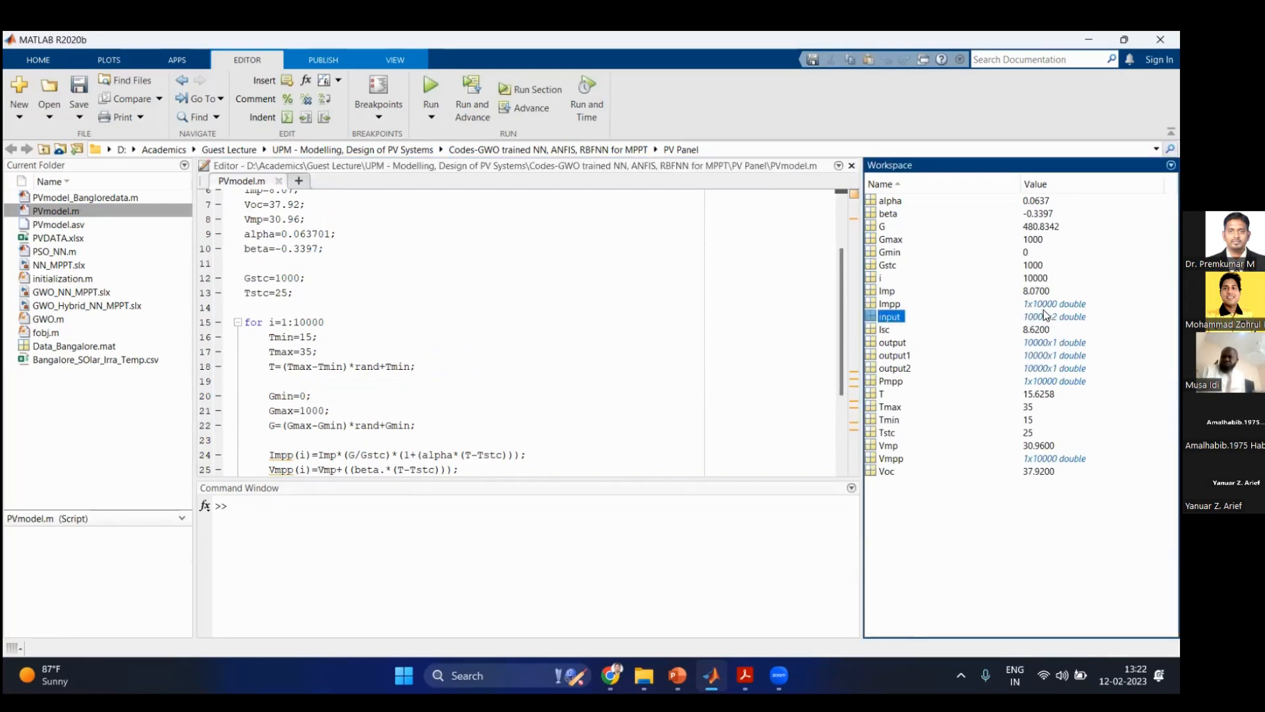
double_click(877, 315)
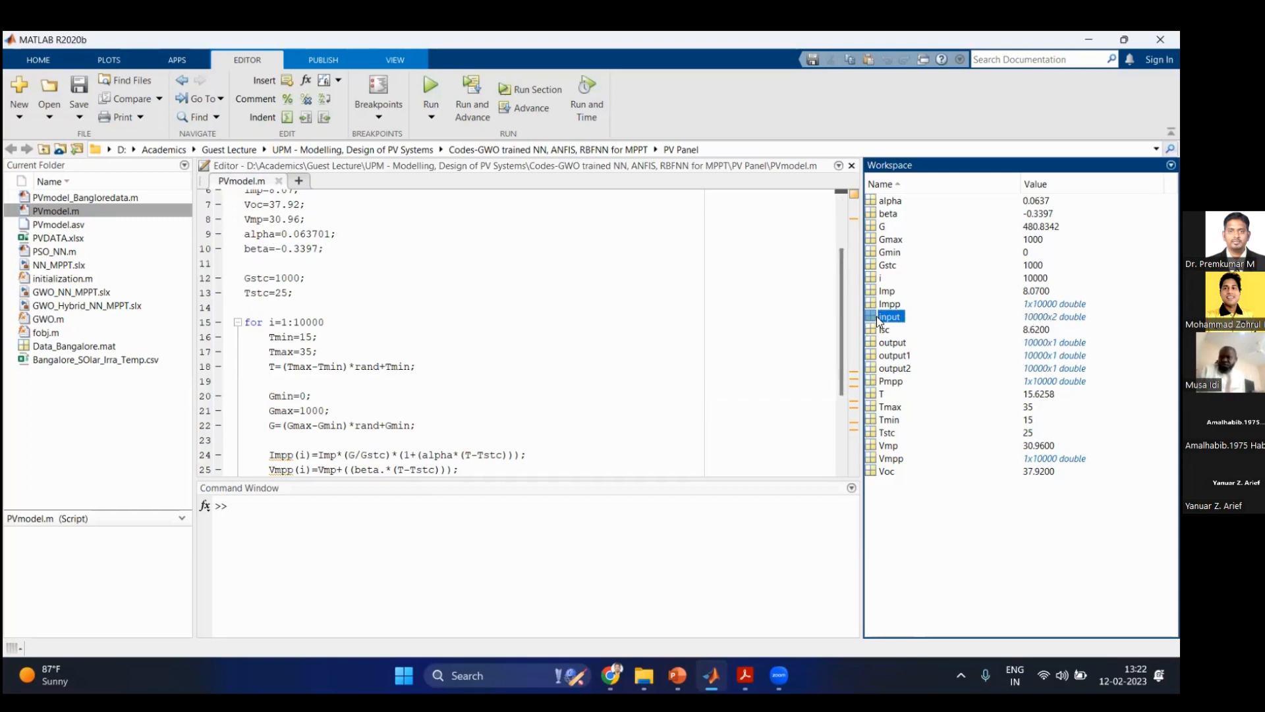
click(932, 84)
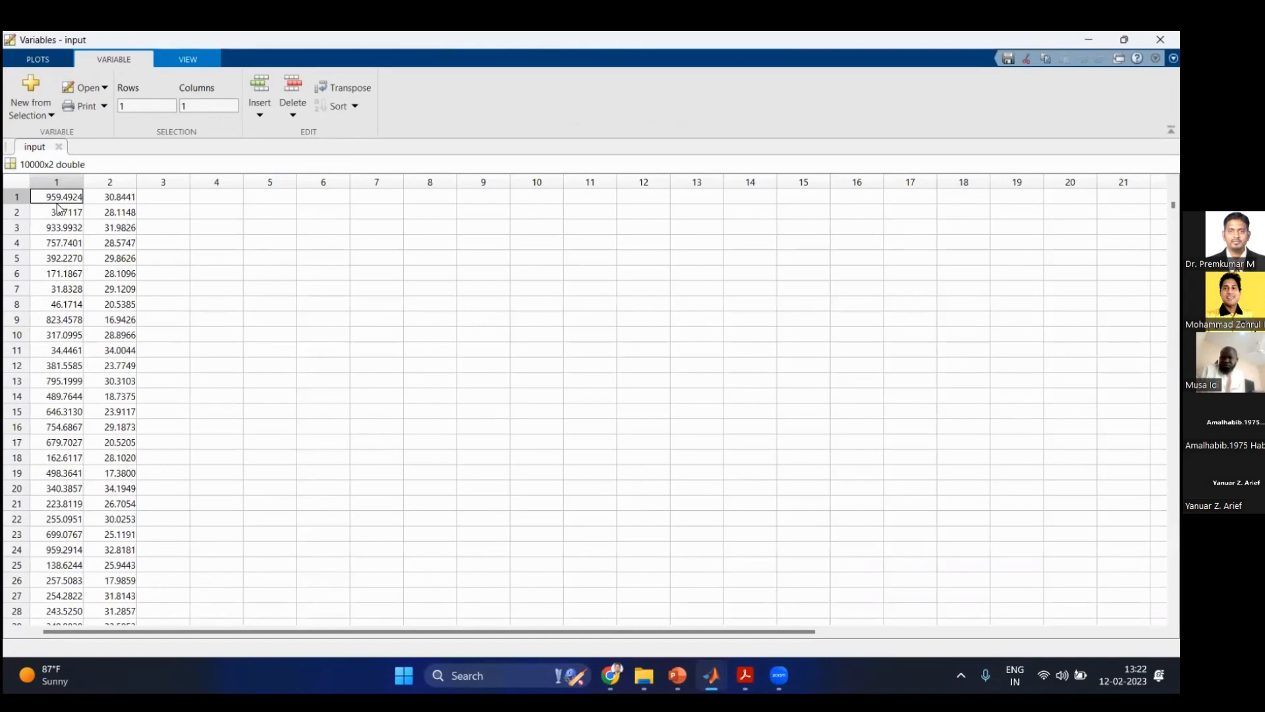
Step: Examine the irradiance and temperature columns of the input matrix from the first rows down to the last ones
scroll(63, 412, down, 2)
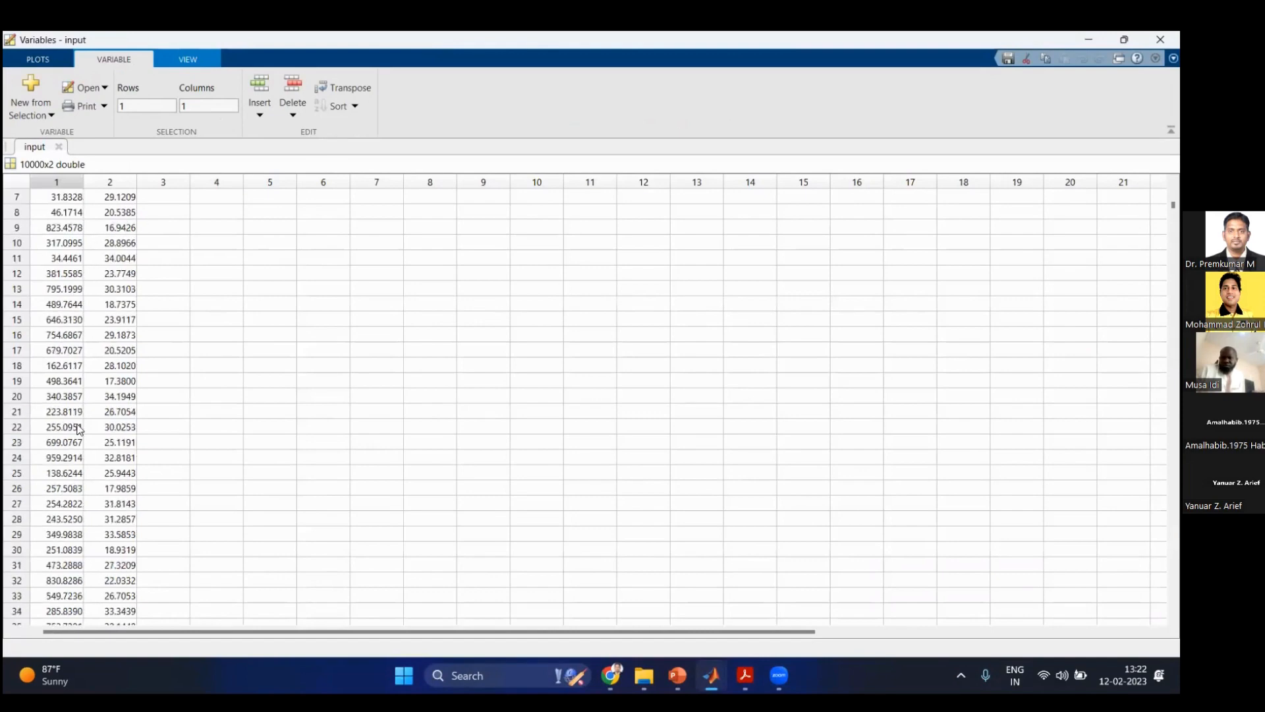
scroll(66, 422, up, 2)
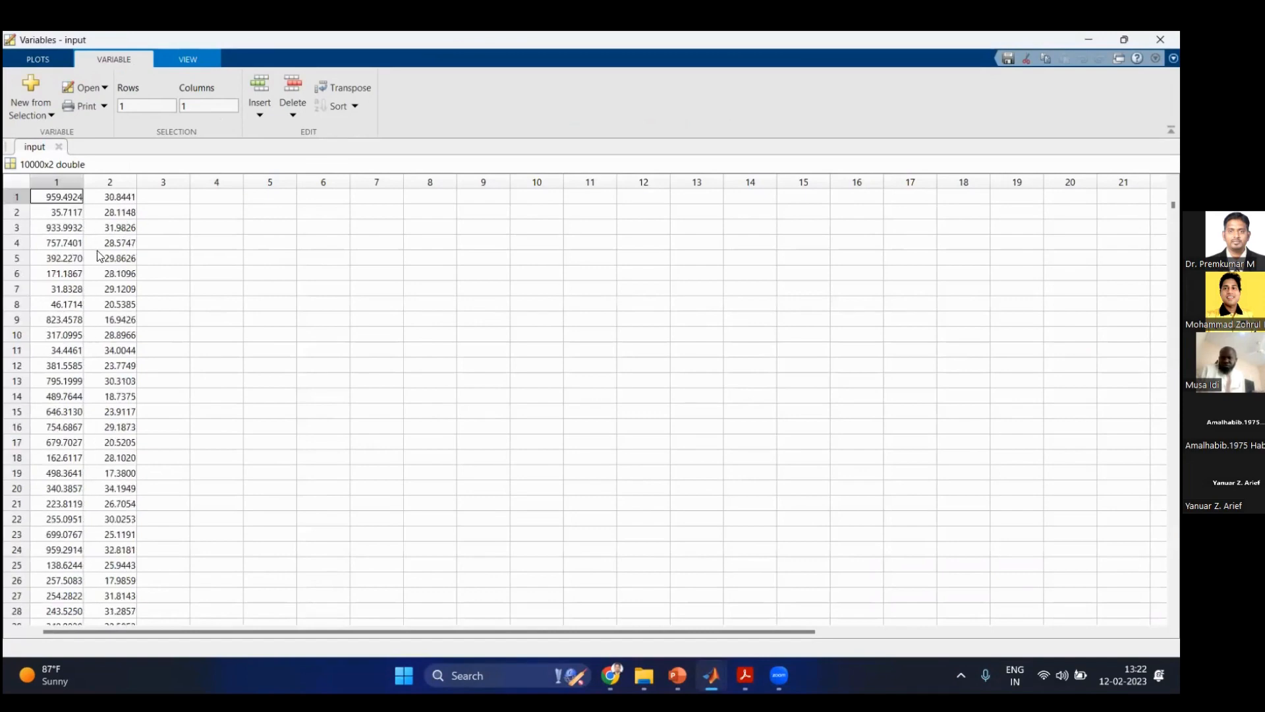
scroll(99, 263, down, 18)
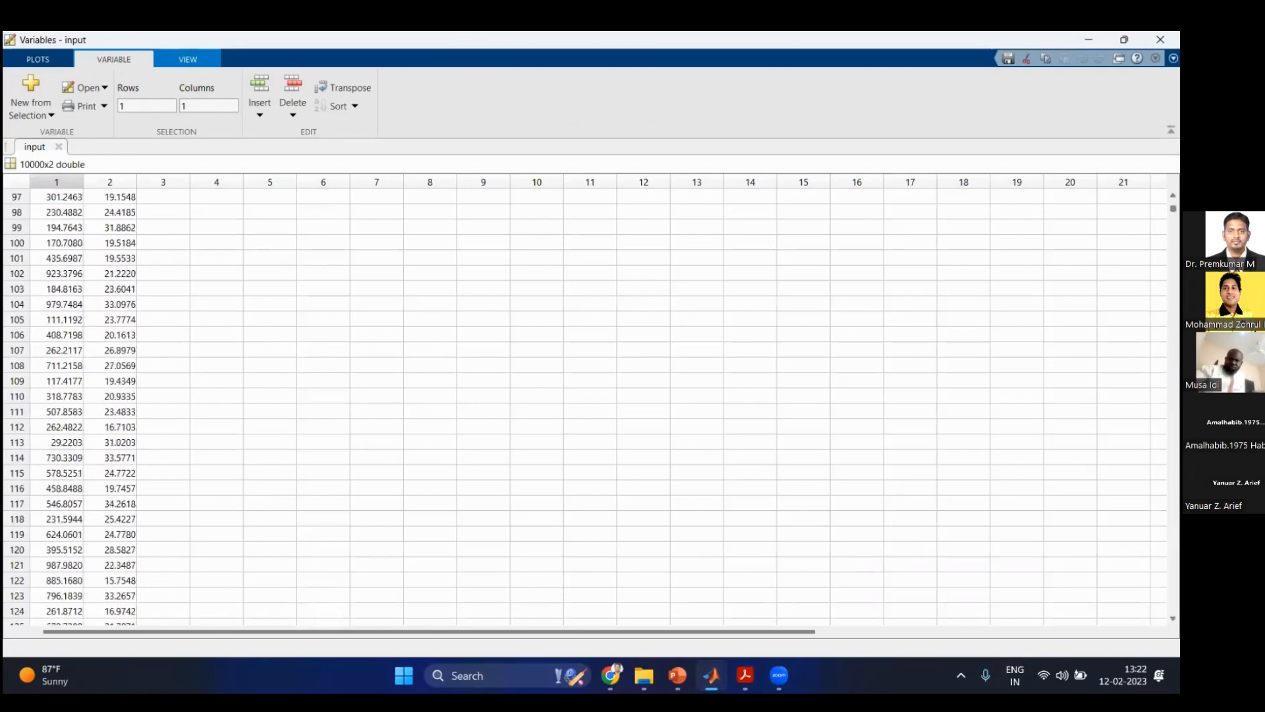
drag(1173, 206, 1173, 598)
scroll(750, 394, up, 15)
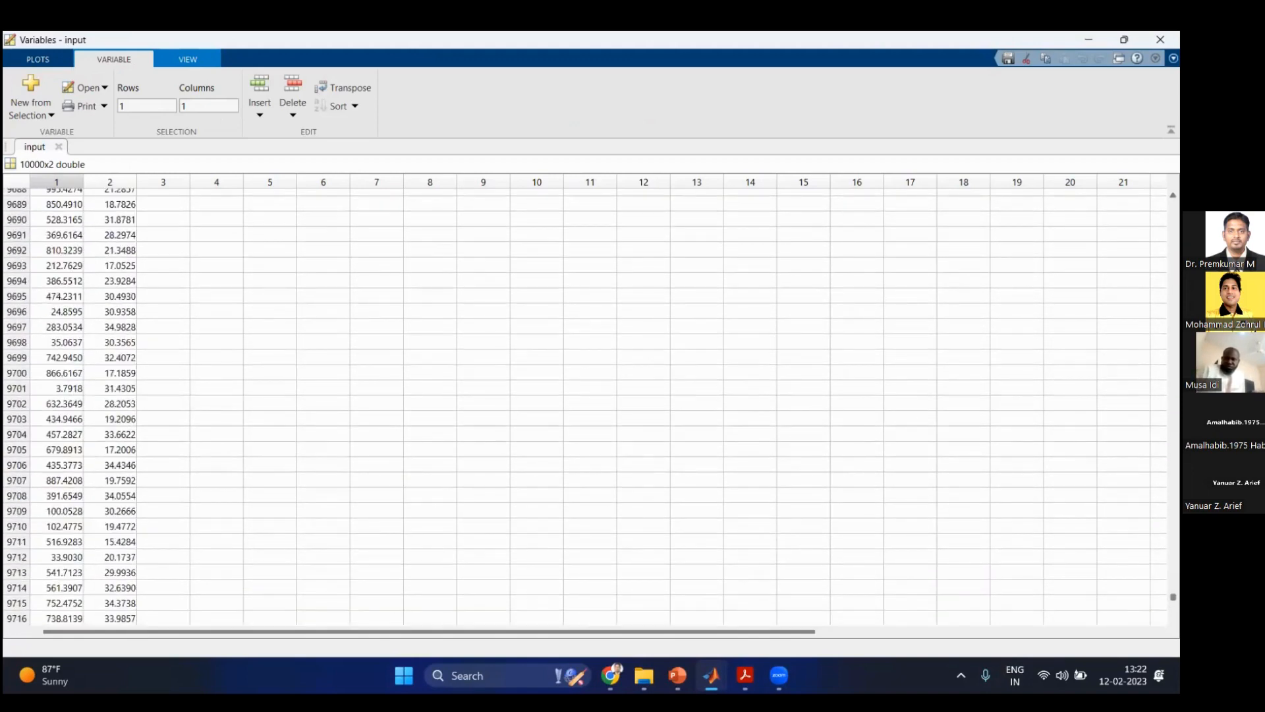
Step: Open the output variable from the workspace, examine its column of voltage values, and close its window
key(alt+Tab)
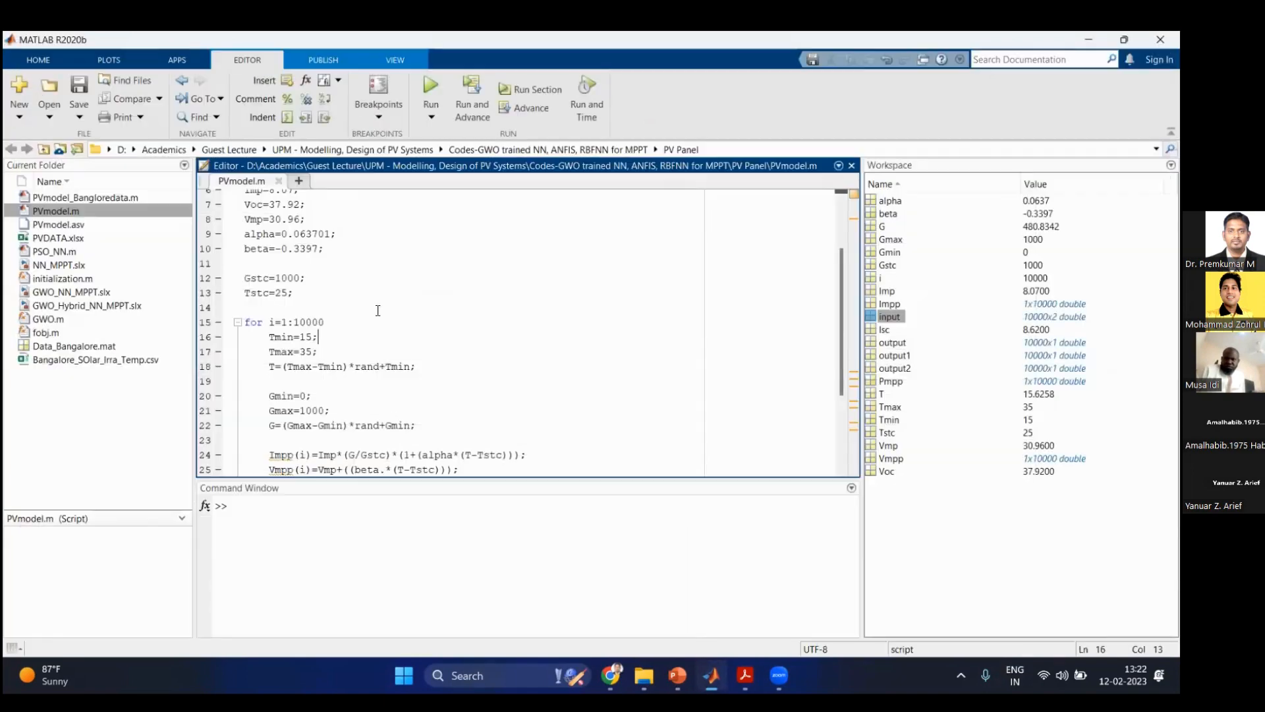
click(889, 343)
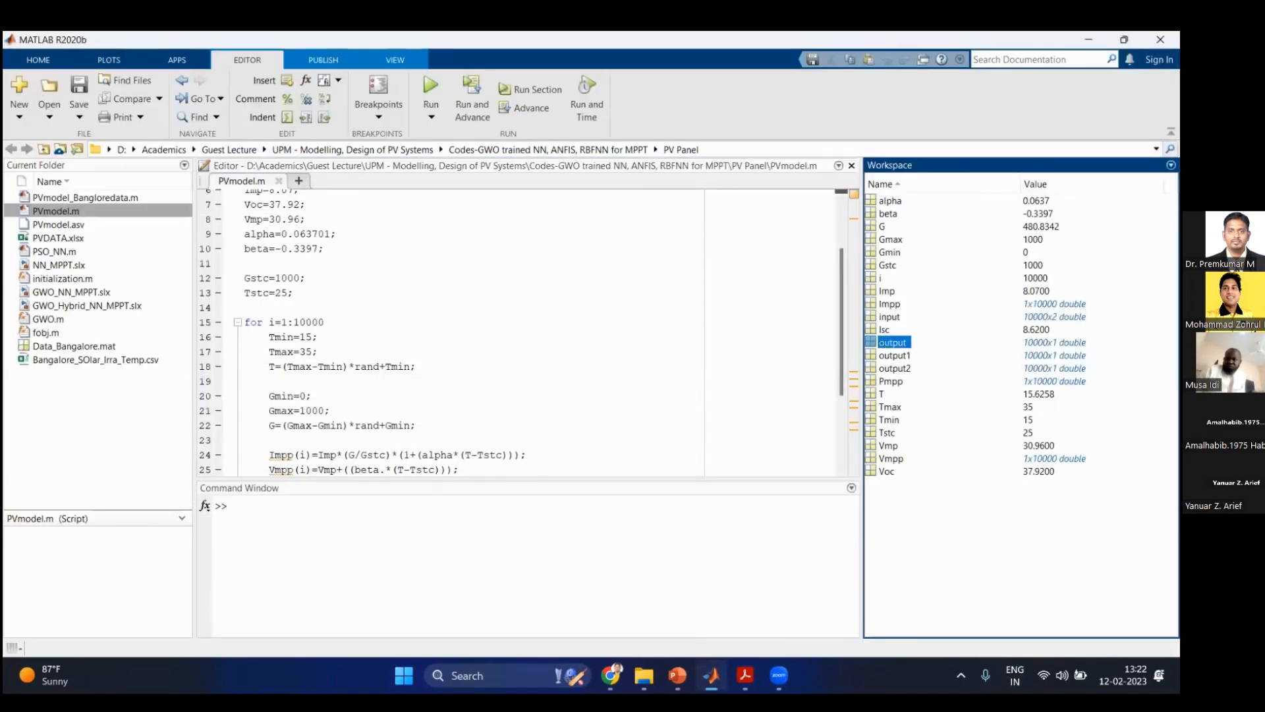
double_click(876, 344)
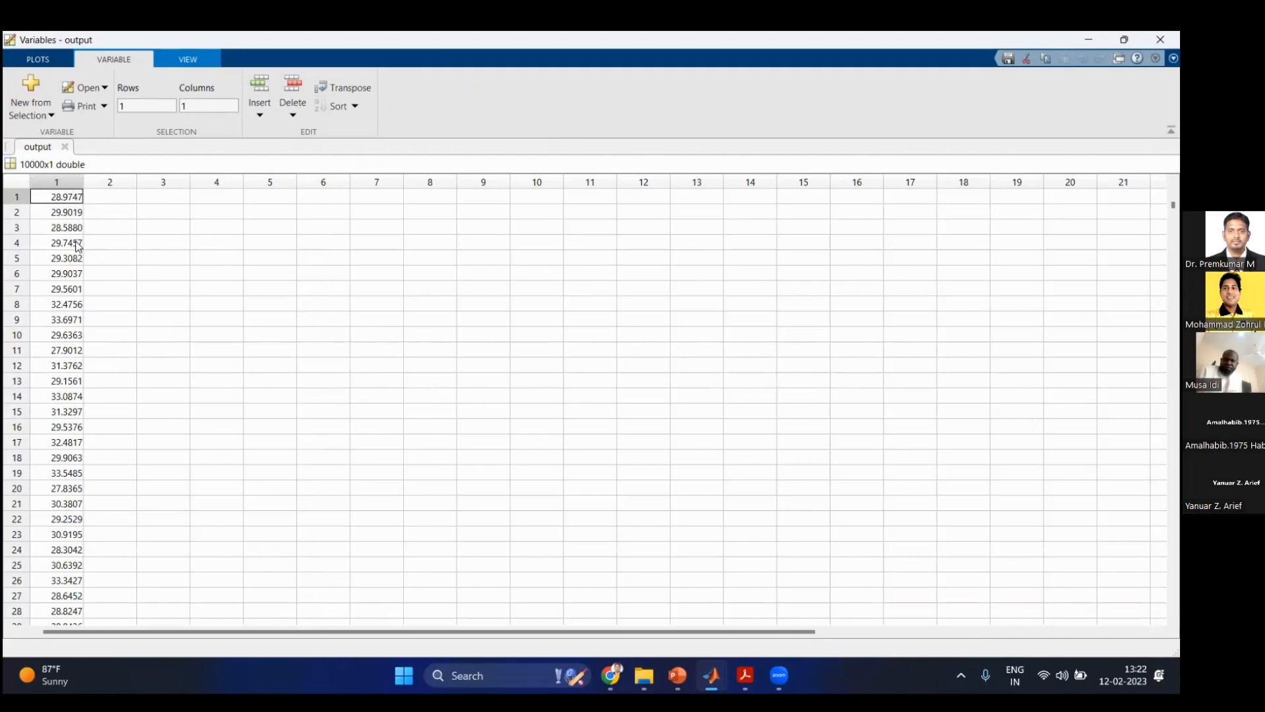
scroll(86, 277, down, 19)
scroll(94, 307, down, 20)
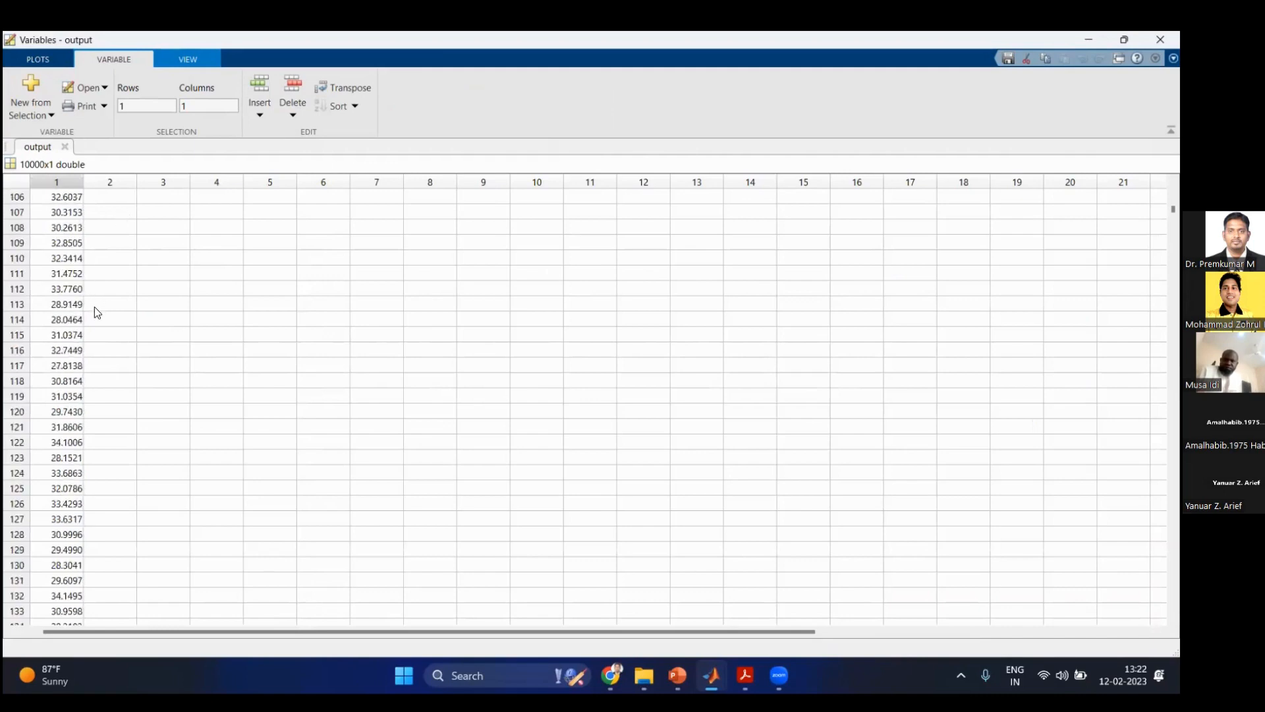
scroll(93, 310, down, 20)
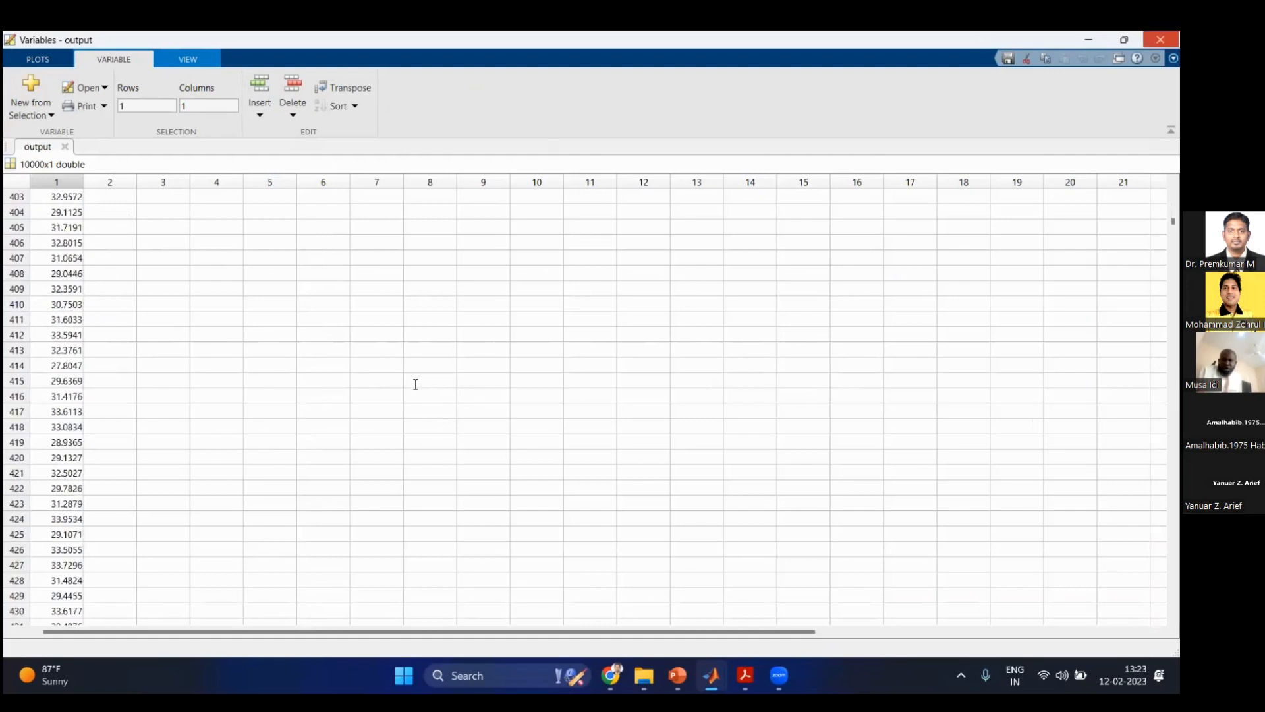
click(1160, 39)
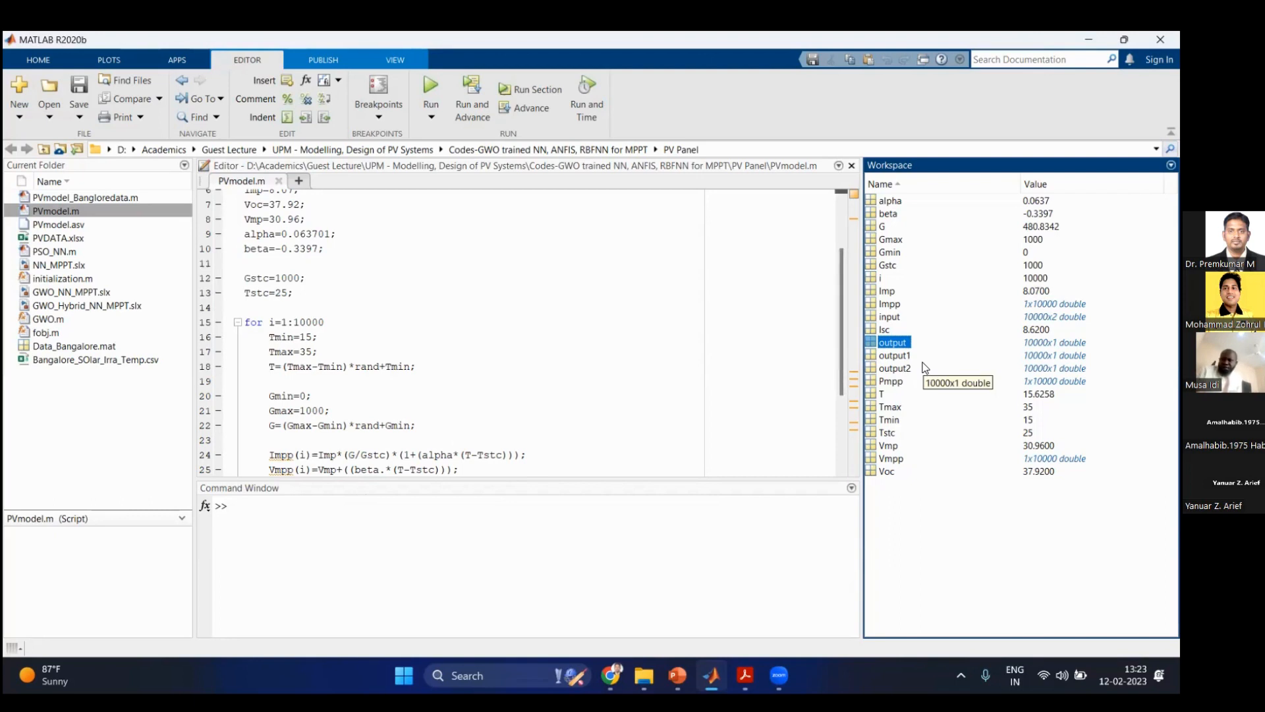
Step: Open the GWO_NN_MPPT.slx Simulink model and close its PV Parameters scope window
click(93, 294)
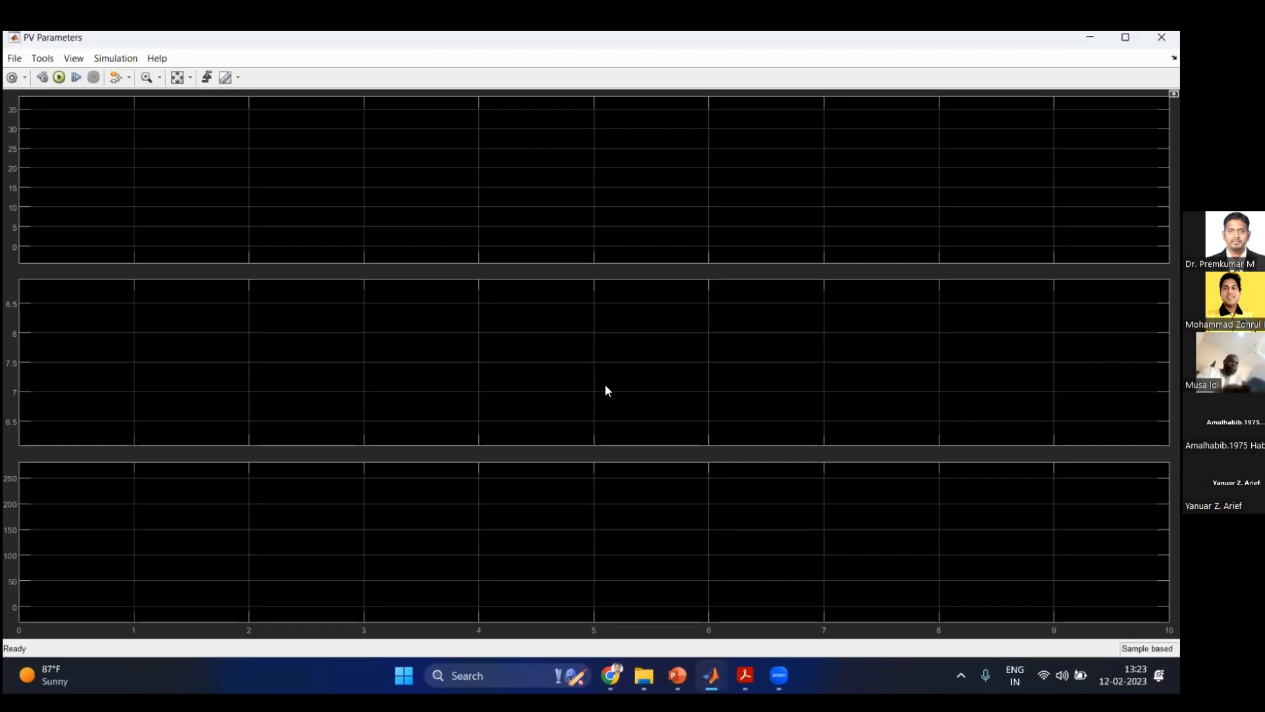
click(1162, 37)
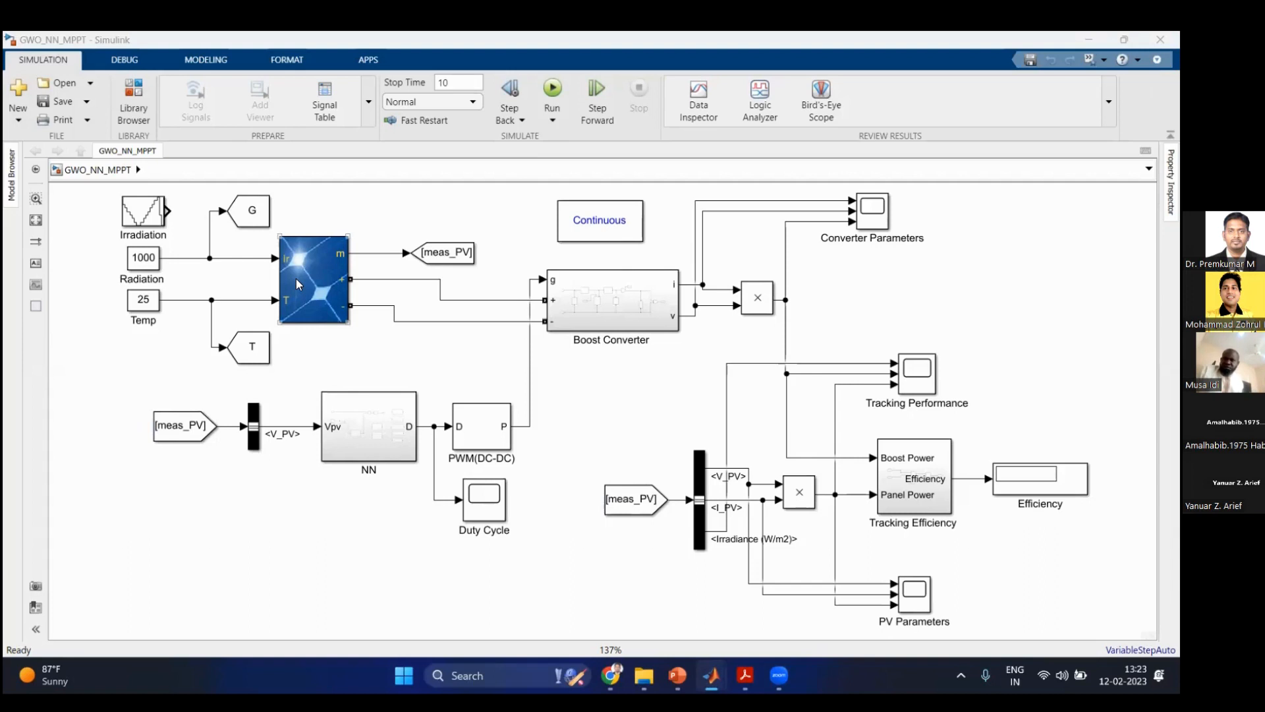
Step: Insert a second PV Array block below the existing one through a "pv array" search, and delete it again
double_click(354, 358)
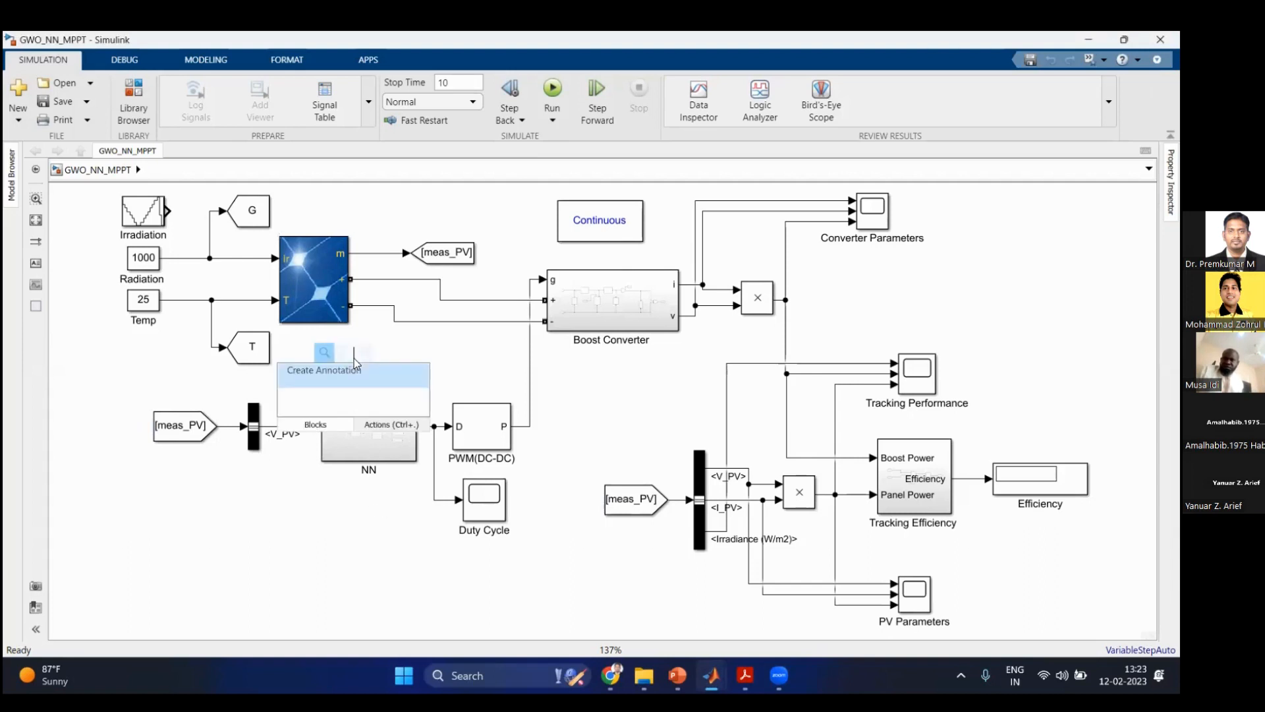
text(pv array)
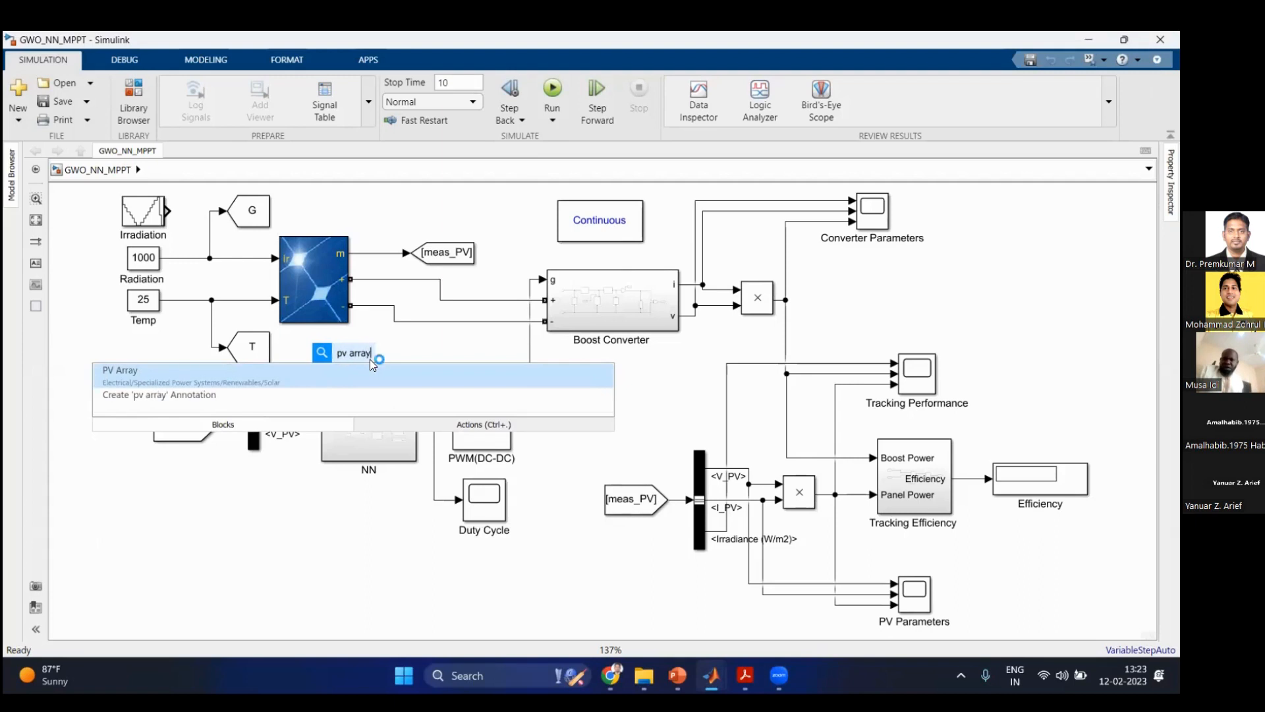
key(Return)
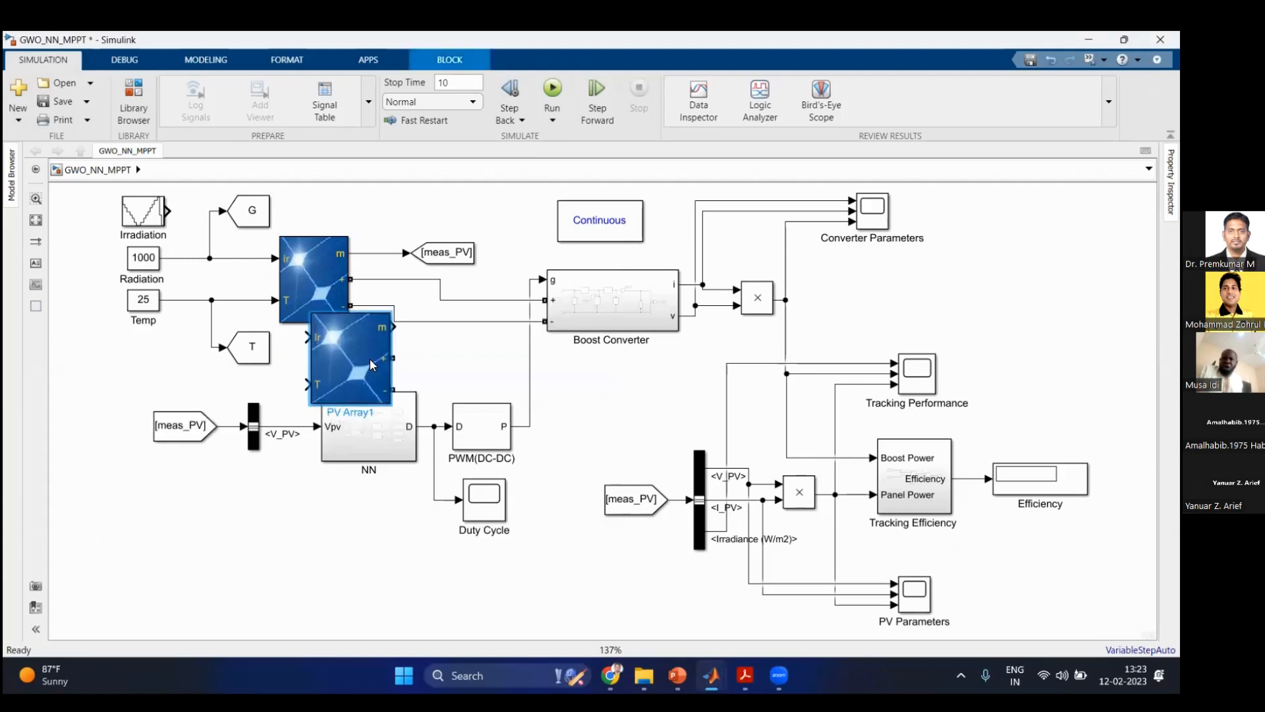
click(375, 359)
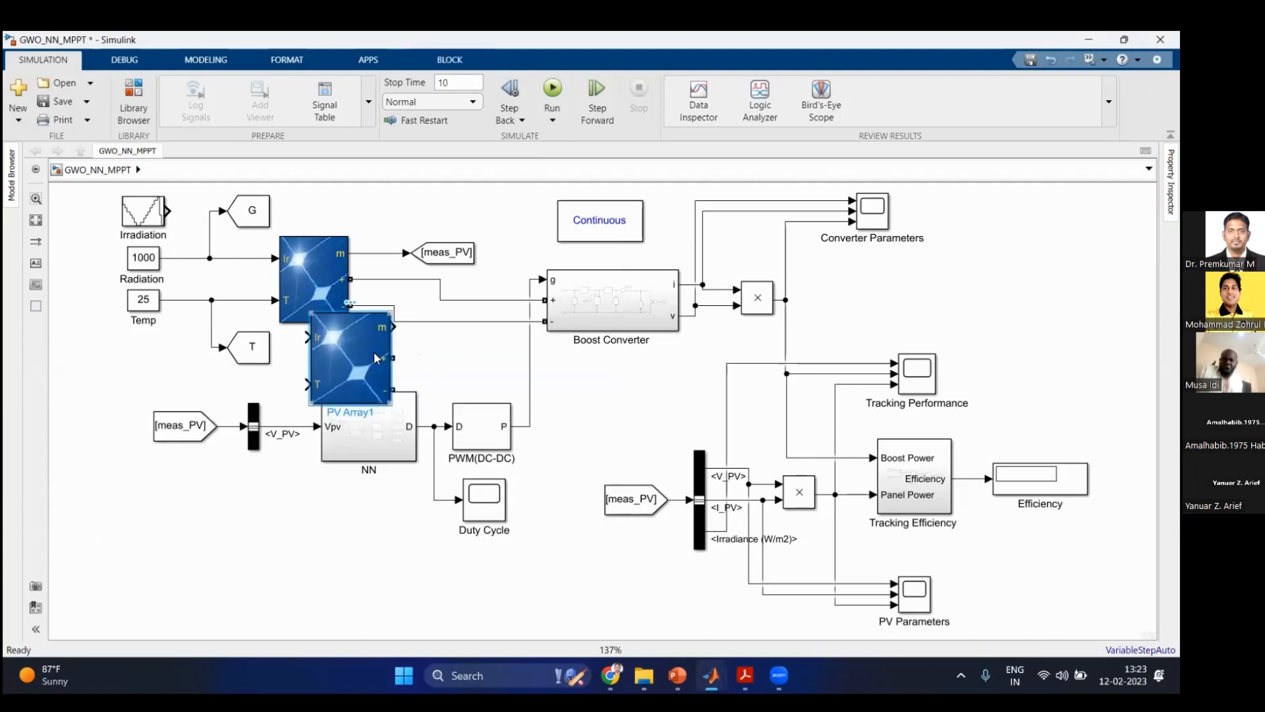
key(Delete)
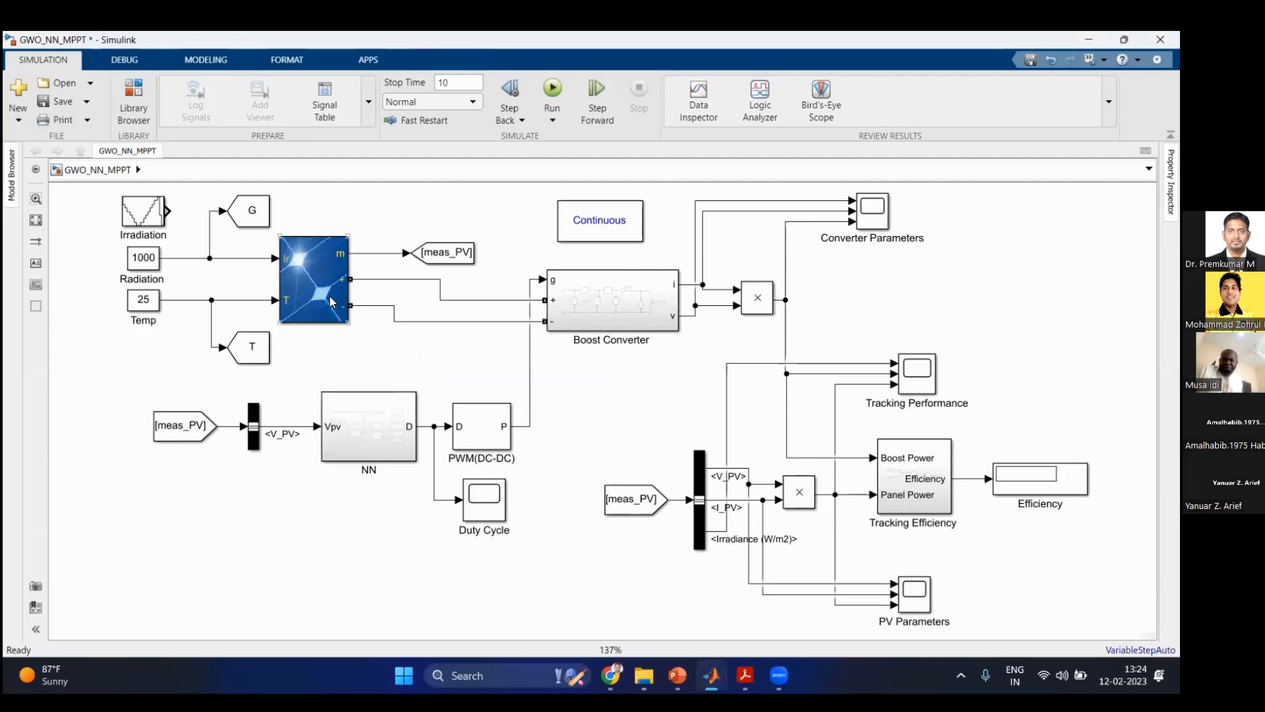
Step: Compare the module data in the existing PV Array block's parameters with the Isc, Imp, Voc, Vmp, alpha and beta constants in PVmodel.m
double_click(330, 301)
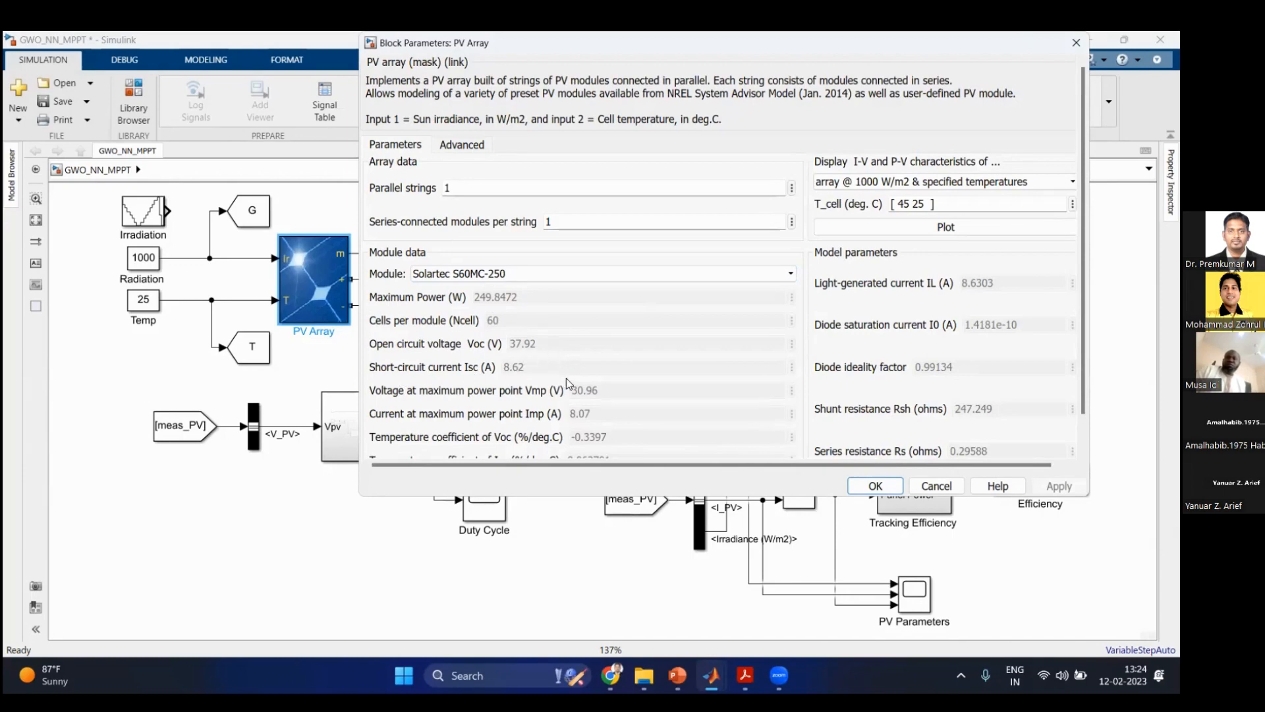
scroll(550, 377, down, 1)
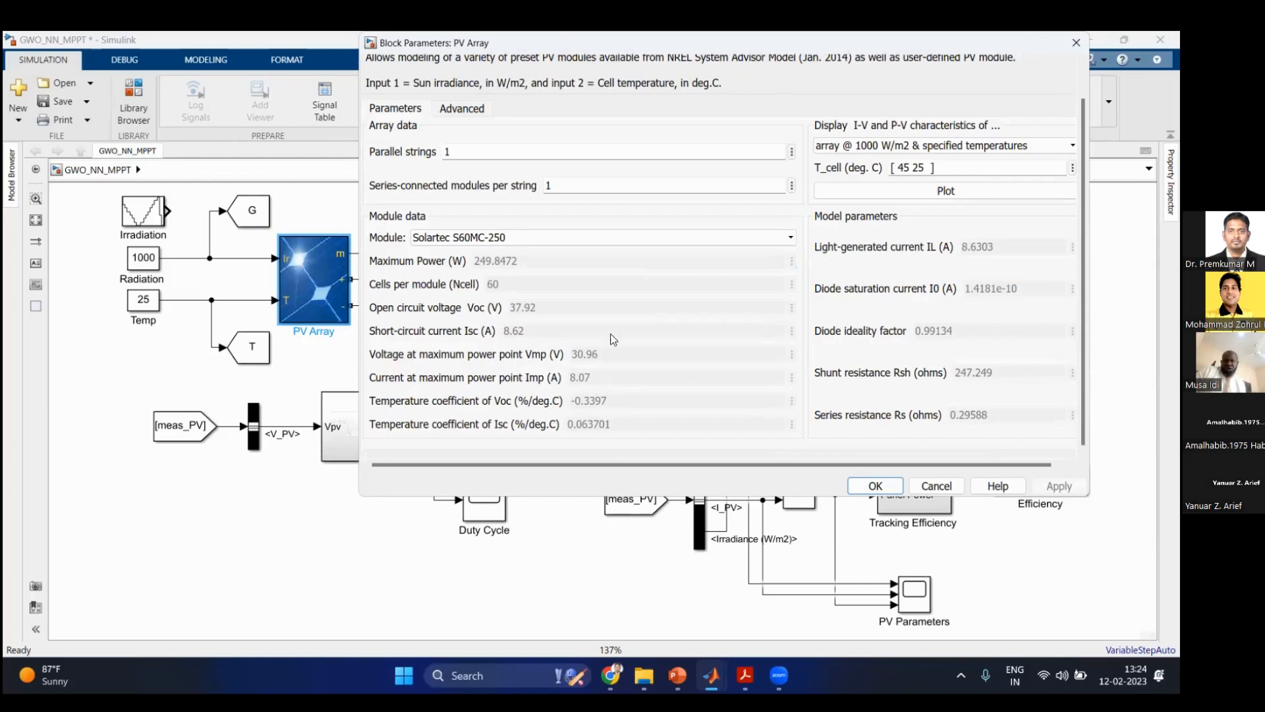
mouse_move(711, 675)
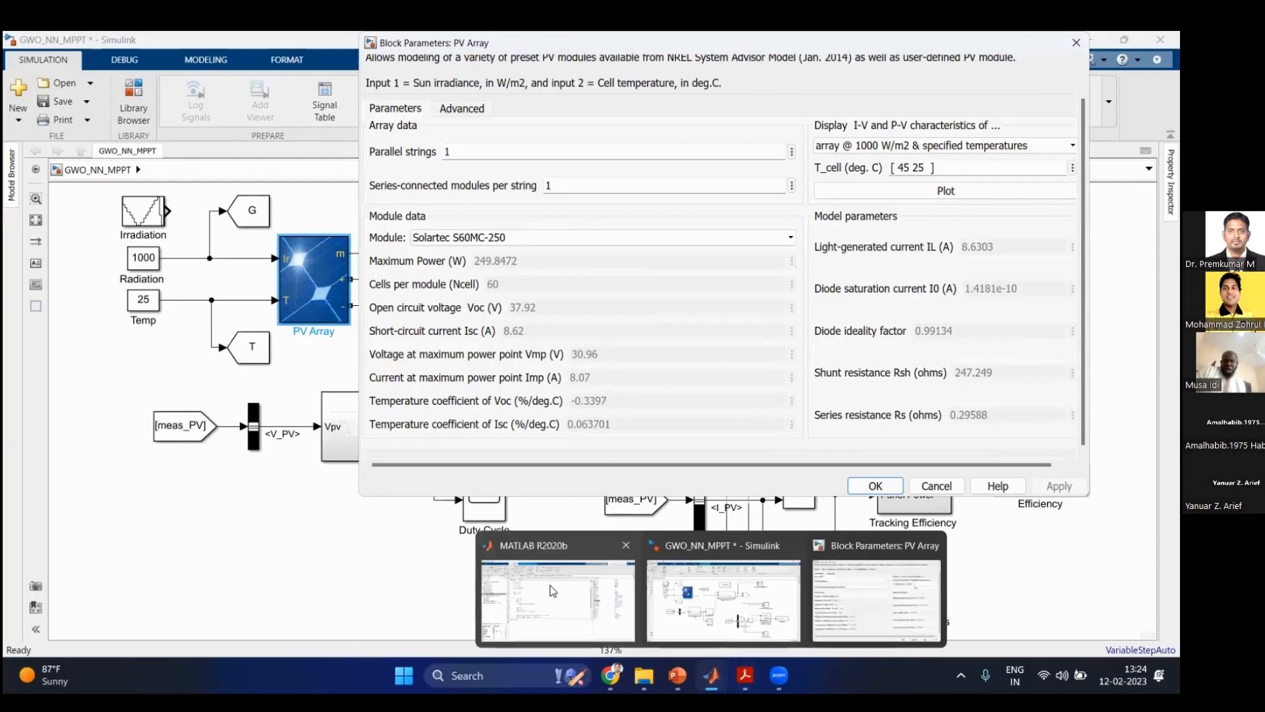
click(553, 590)
scroll(309, 320, up, 2)
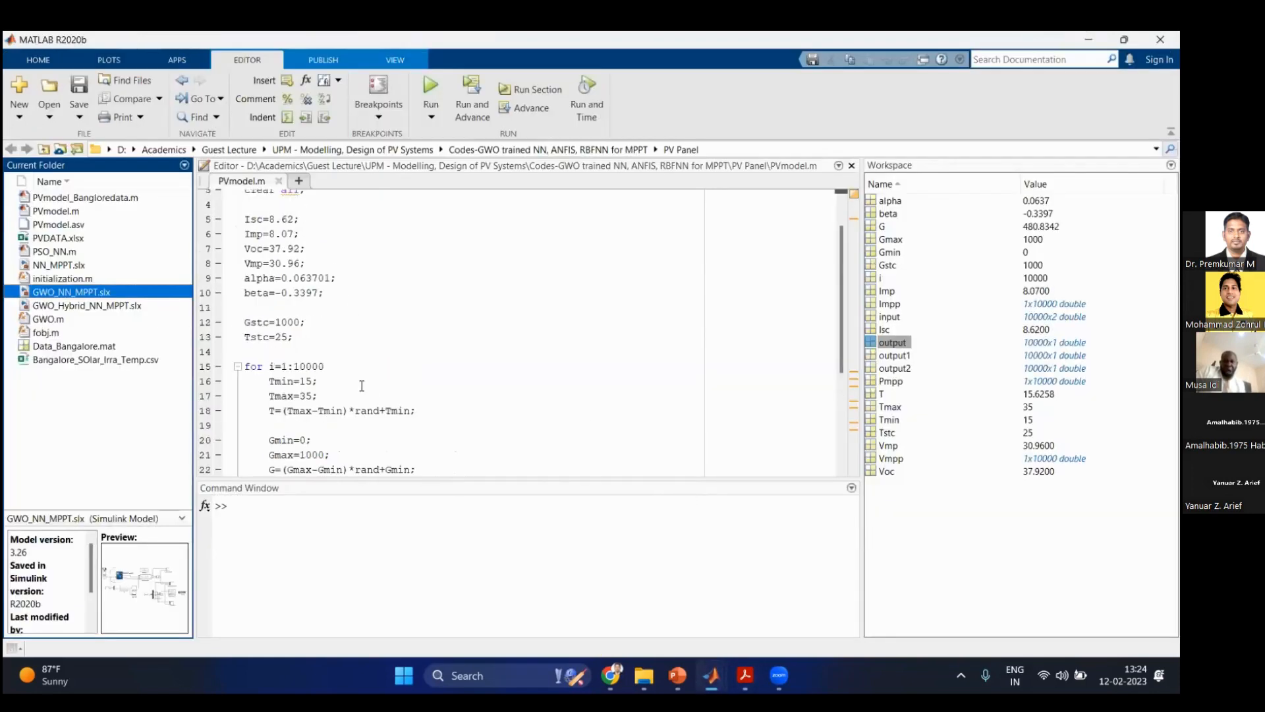
drag(245, 256, 350, 336)
mouse_move(711, 676)
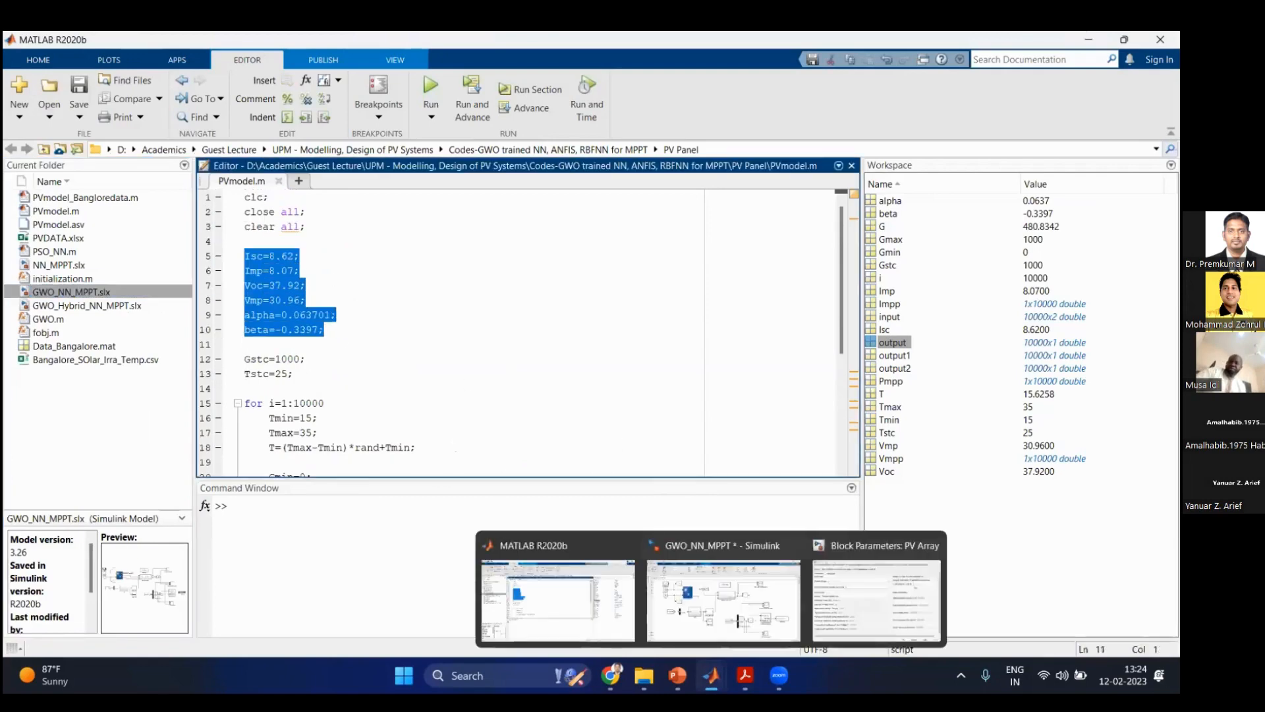
click(873, 605)
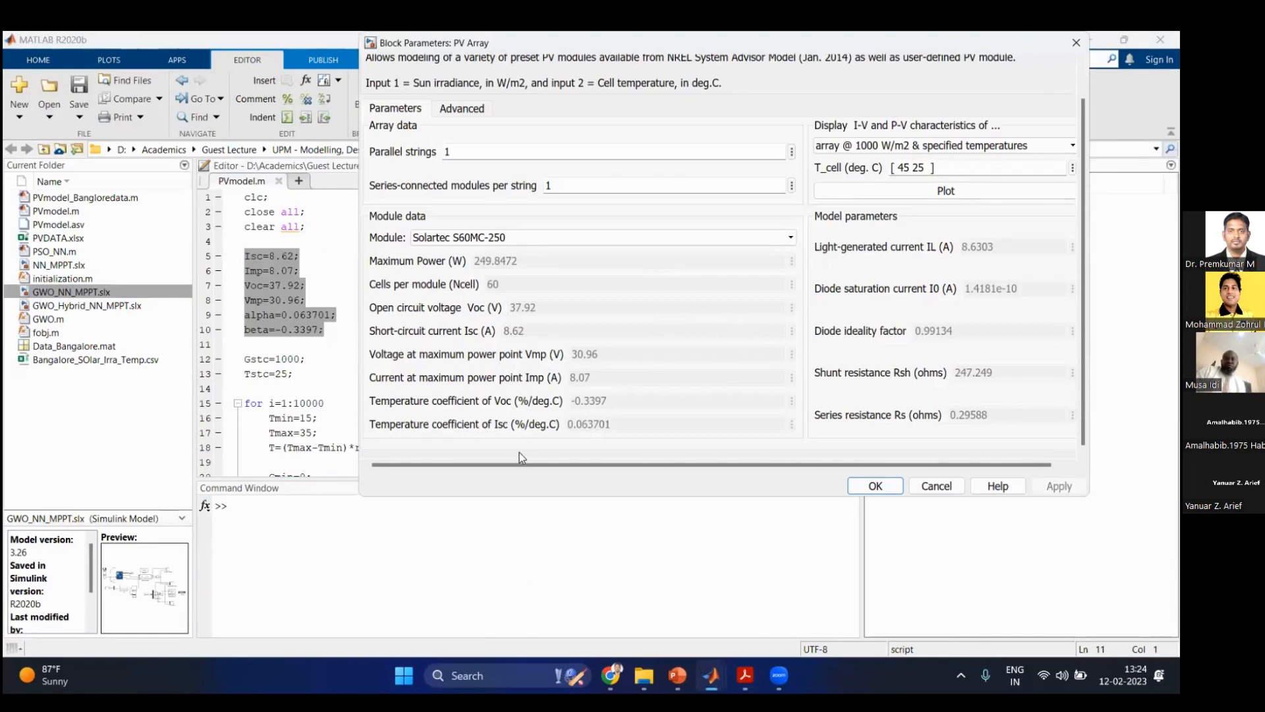
Step: Review the PV Array's I-V and P-V display choices and its parallel strings and series-connected modules settings
scroll(659, 329, up, 1)
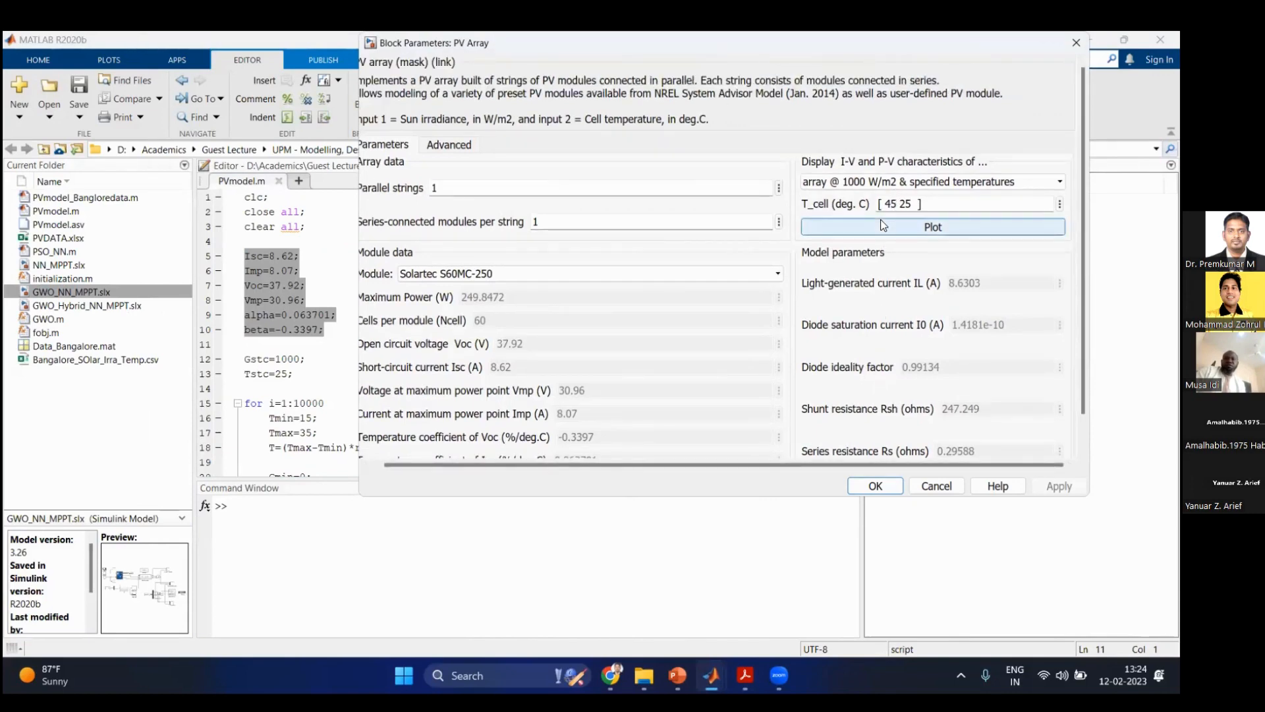
click(861, 183)
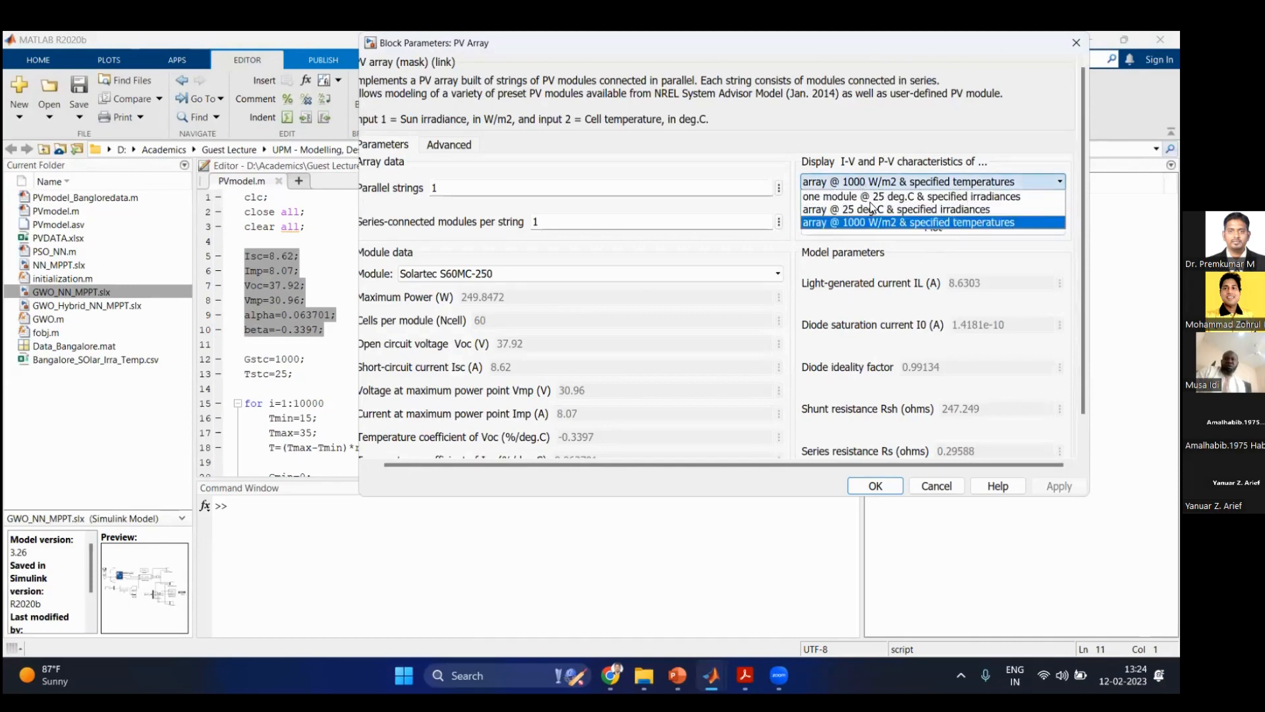
click(459, 237)
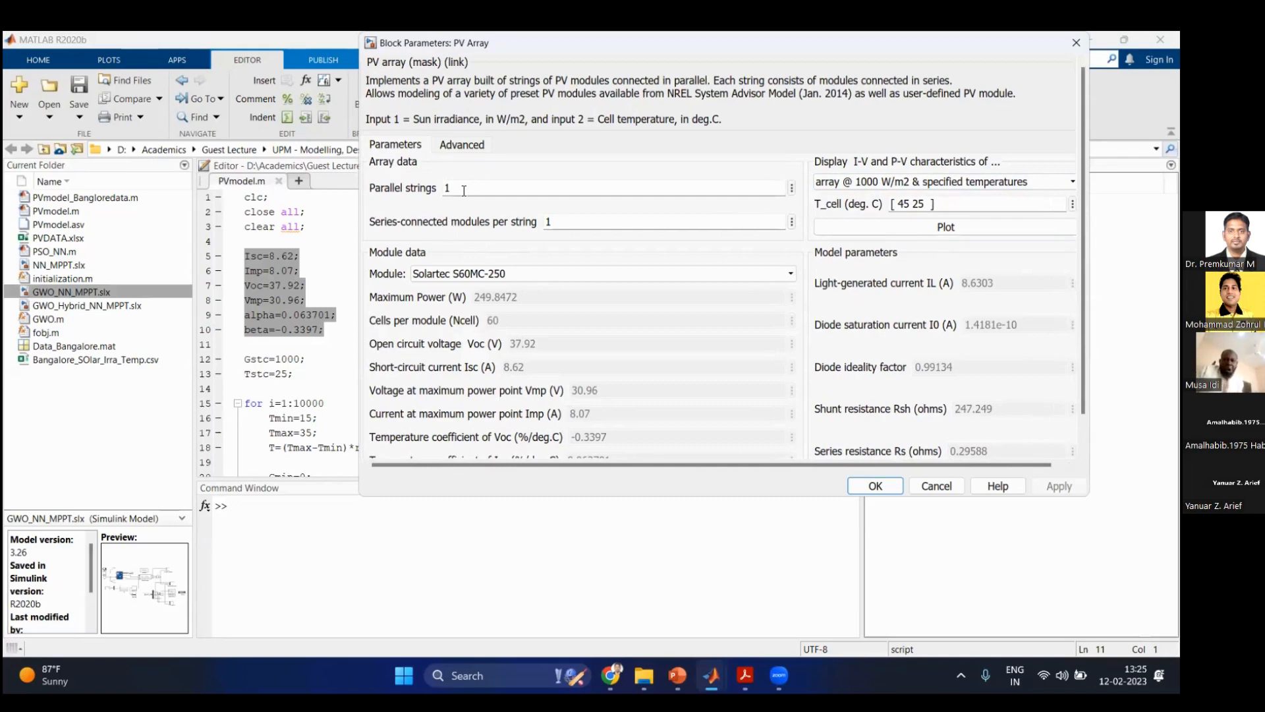
double_click(557, 225)
click(557, 225)
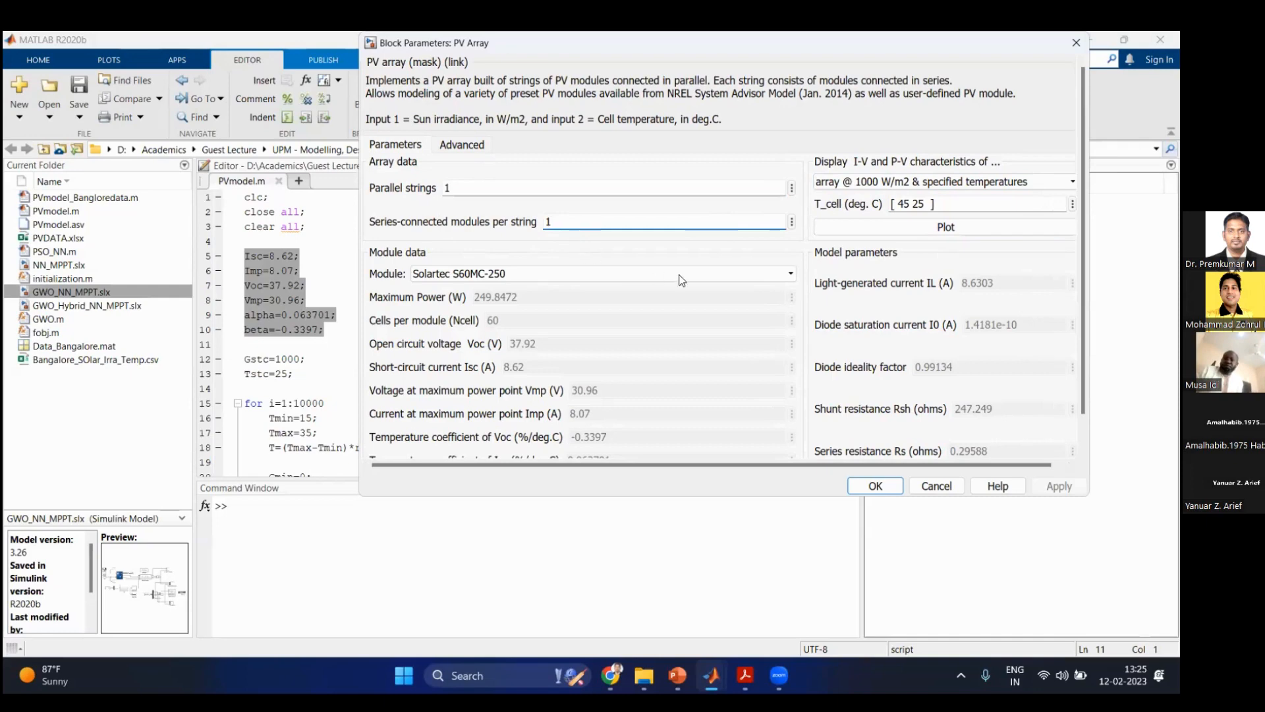
Step: Plot the I-V and P-V characteristics for array @ 25 deg.C & specified irradiances, and enlarge the figure window
click(893, 188)
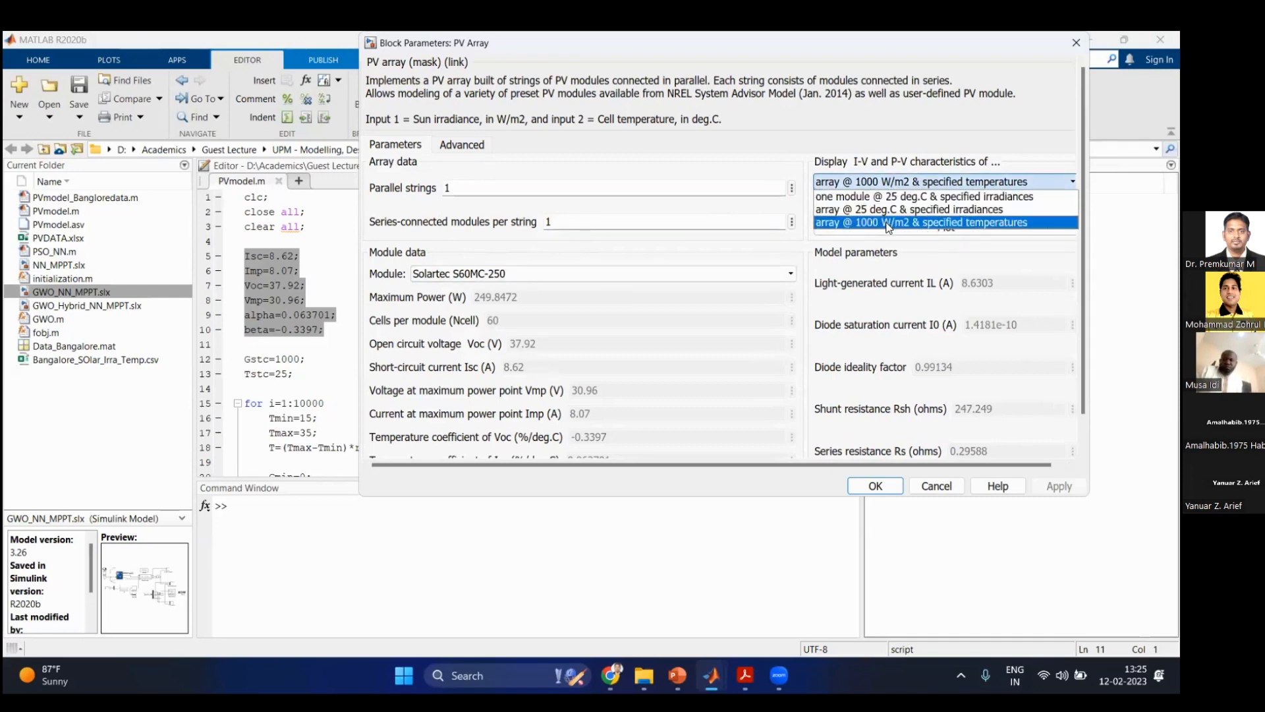
click(891, 210)
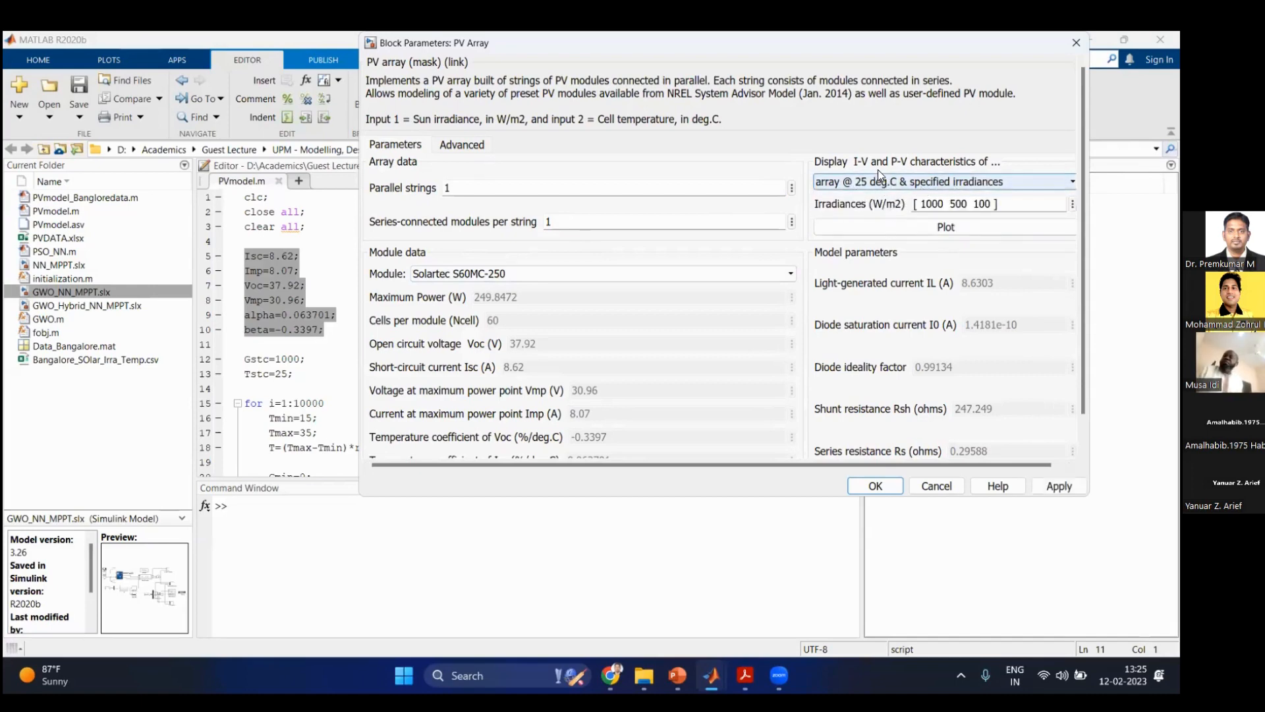
click(916, 229)
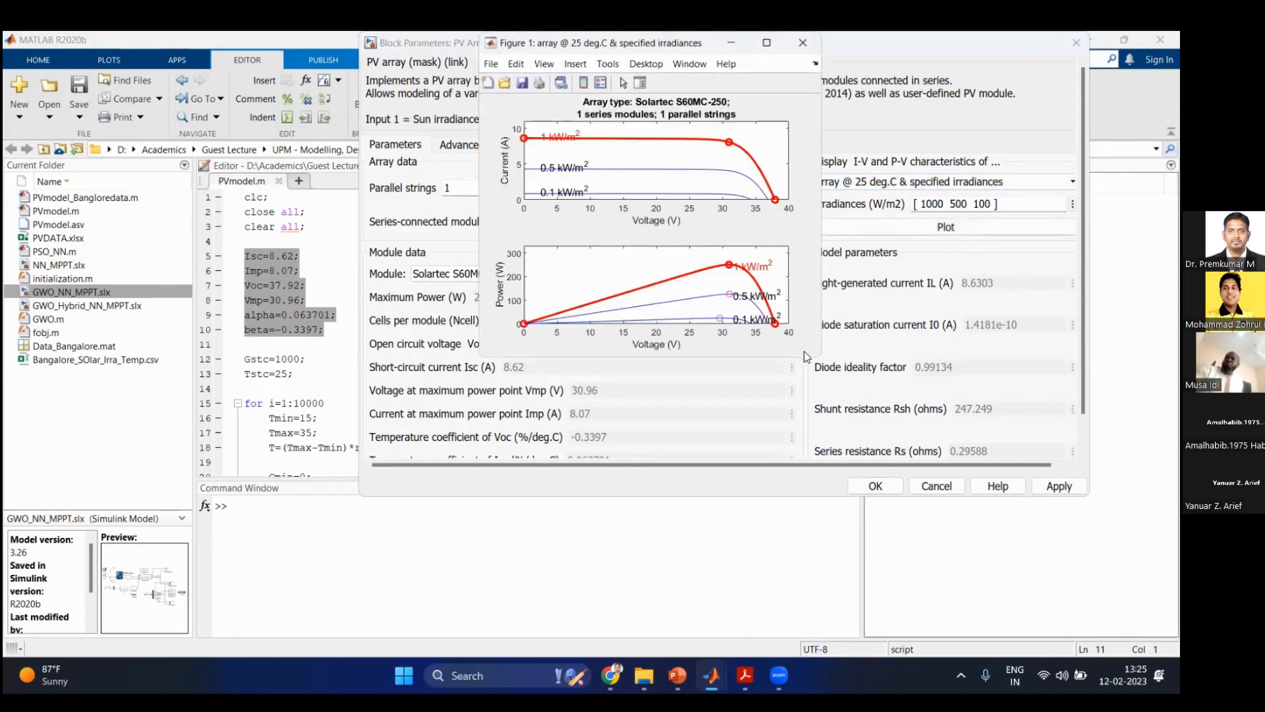
drag(820, 356, 1027, 547)
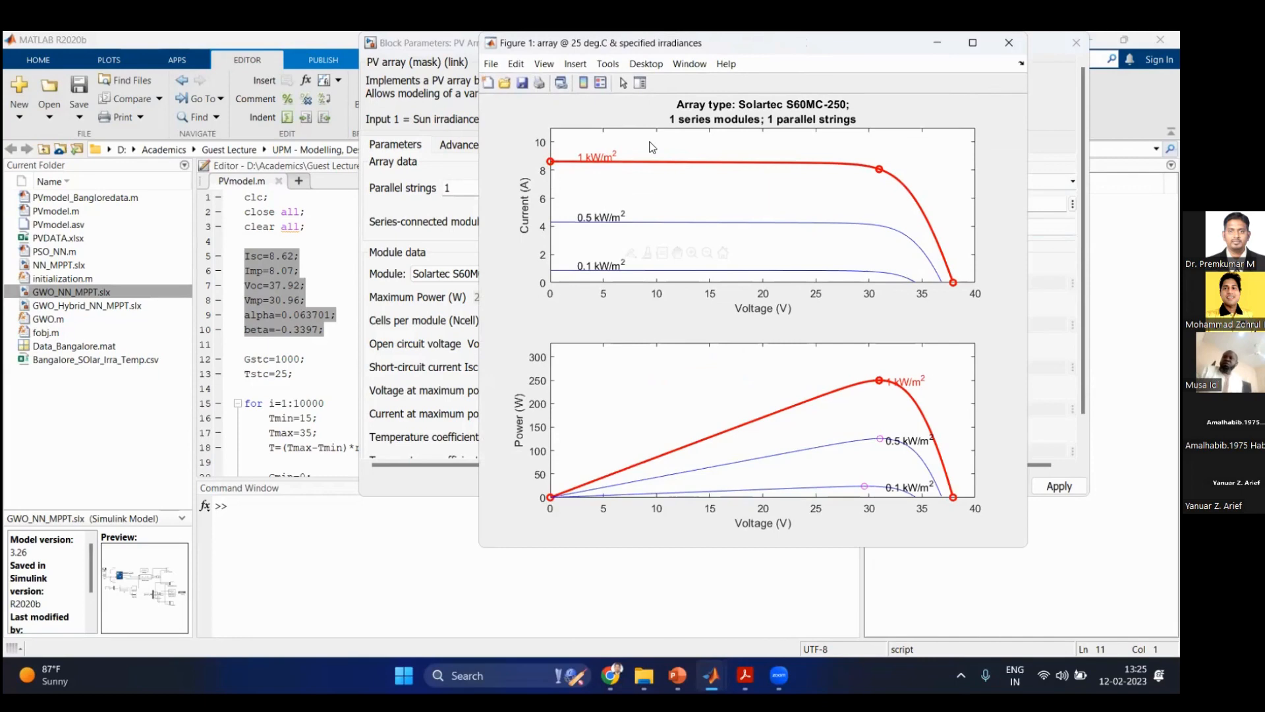
drag(649, 147, 649, 192)
drag(725, 43, 722, 74)
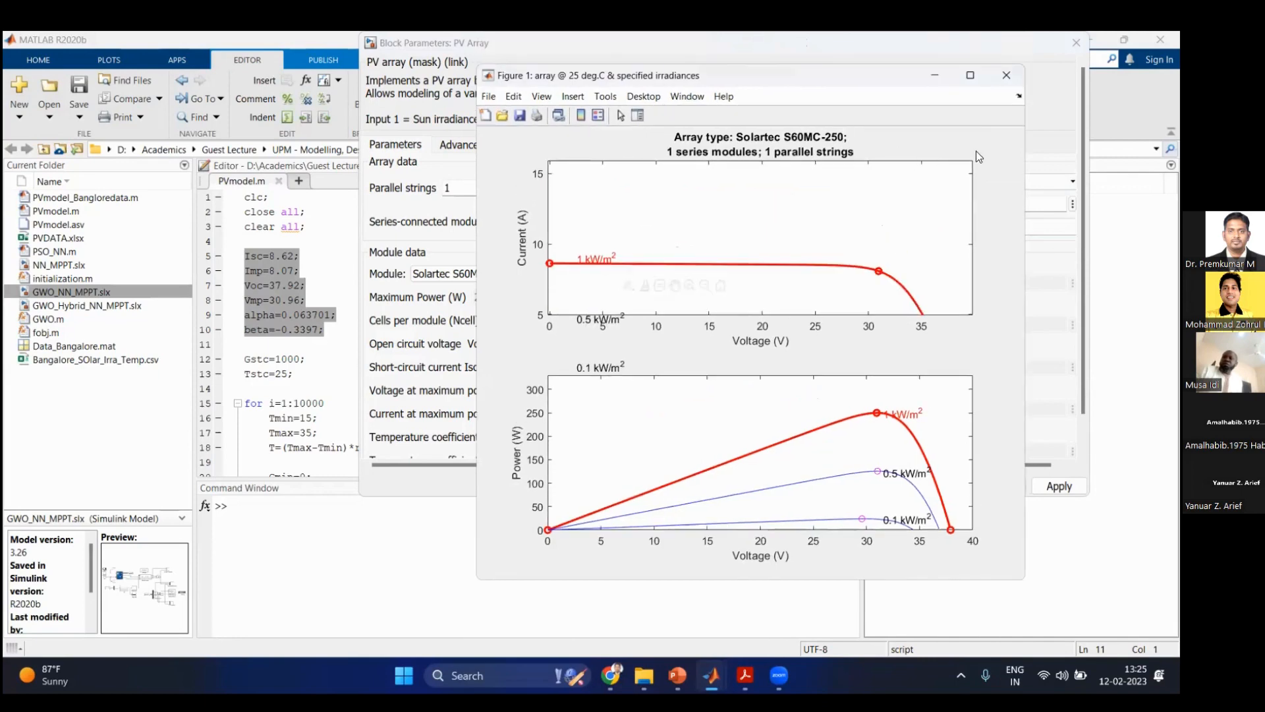
drag(963, 209, 952, 207)
click(621, 115)
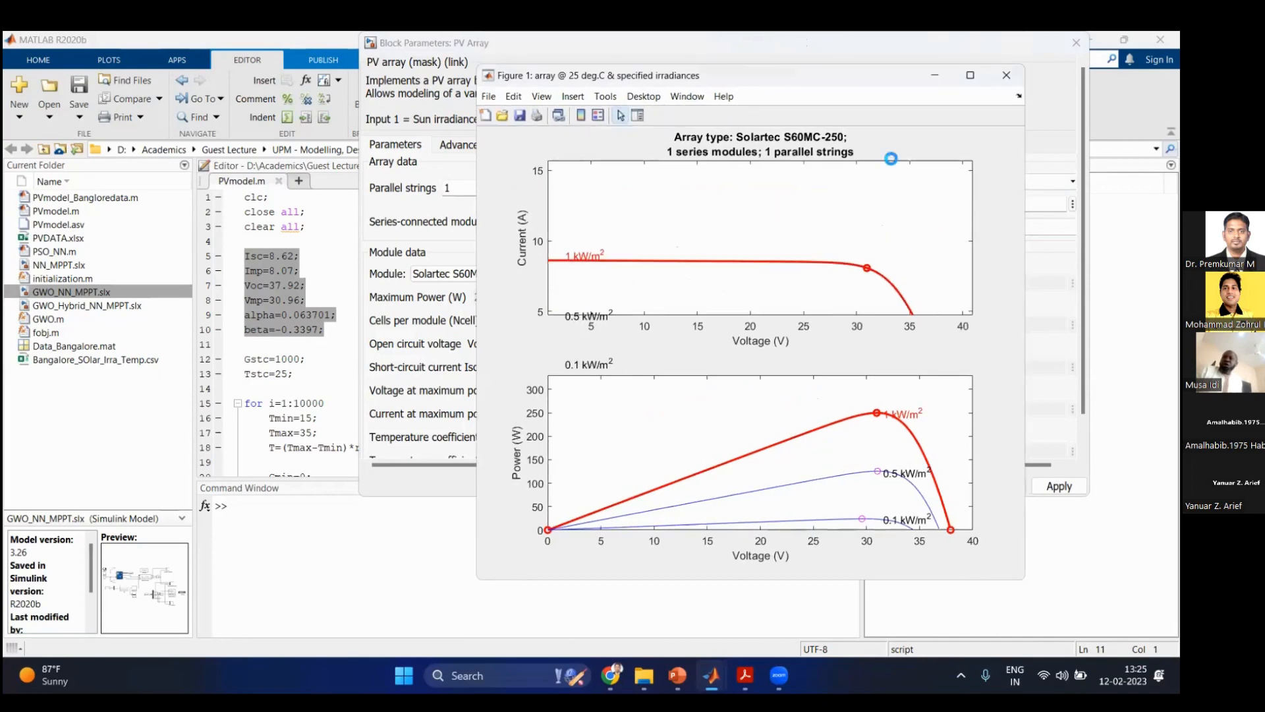
mouse_move(908, 164)
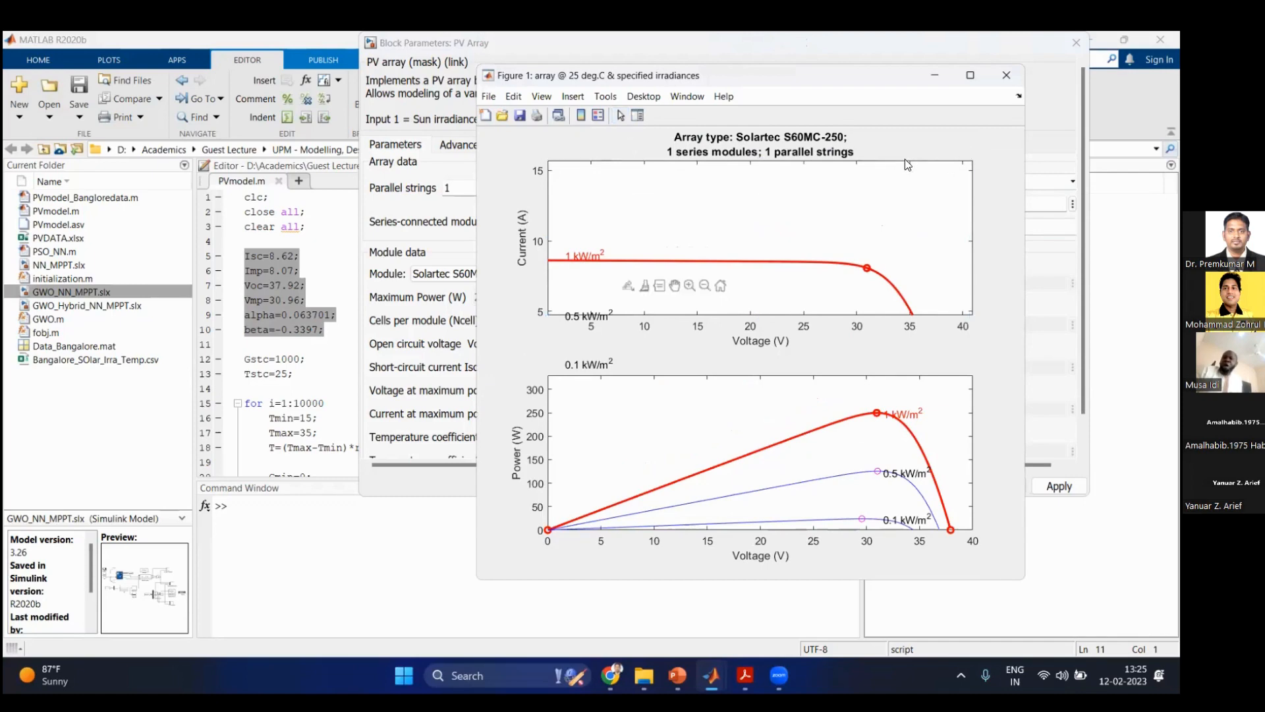
click(721, 286)
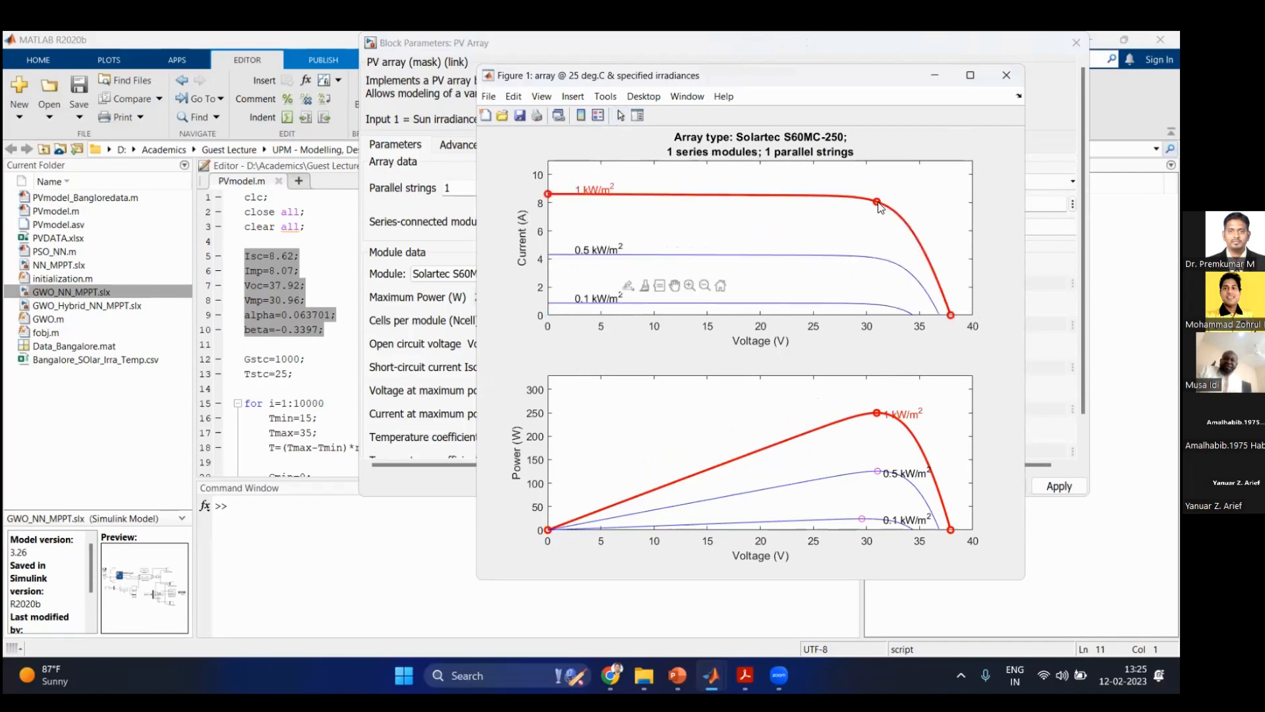
Step: Add data tips at the maximum power points of the 1 kW/m2 curves in the current-voltage and power-voltage plots
mouse_move(878, 203)
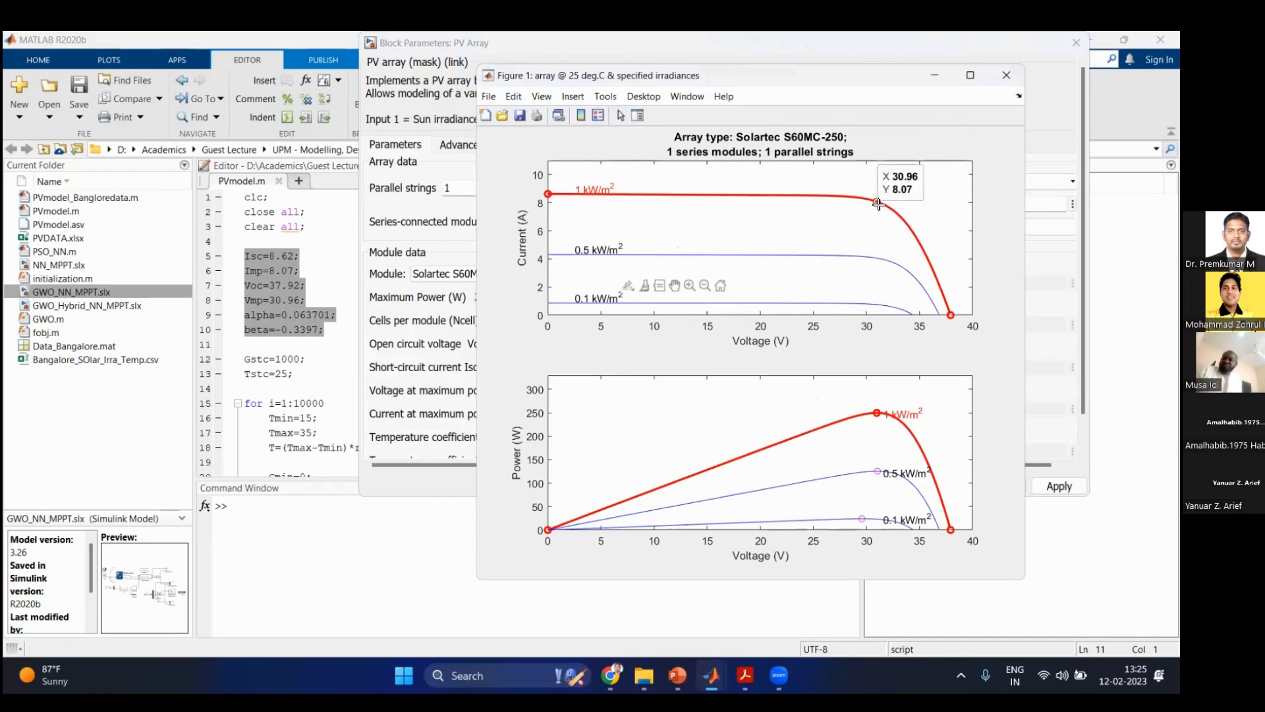
drag(879, 203, 878, 203)
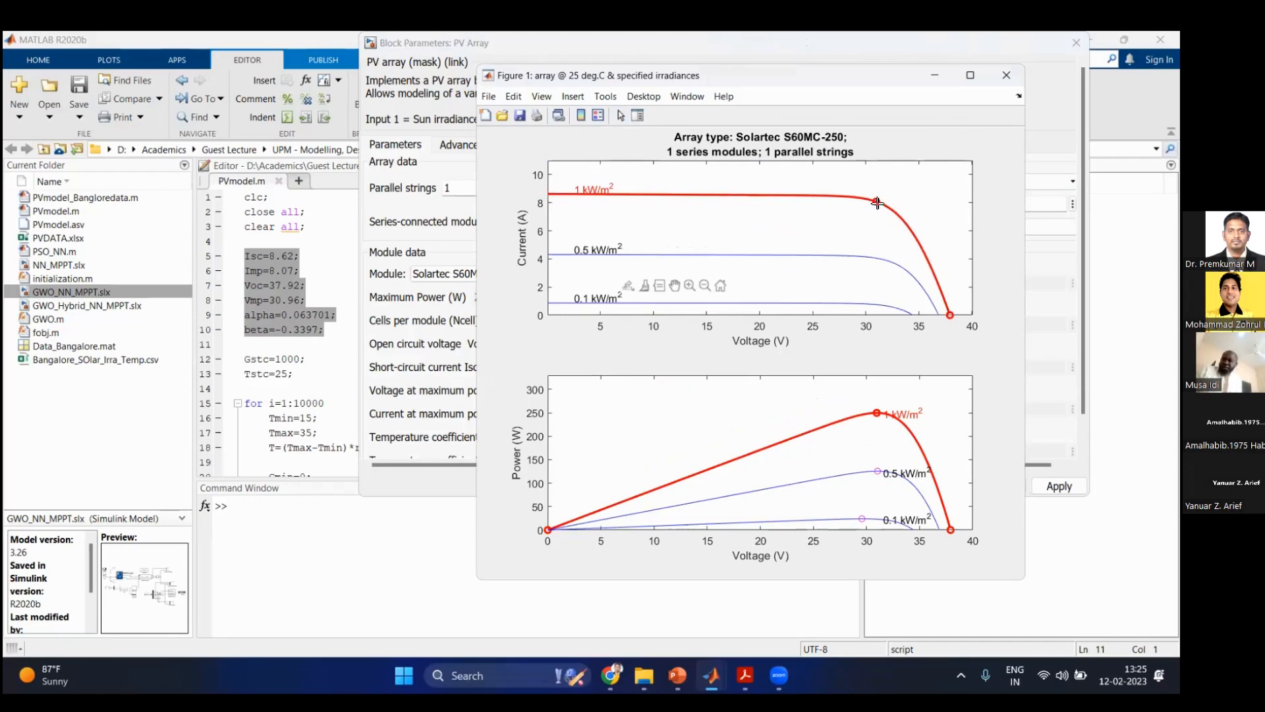
click(878, 203)
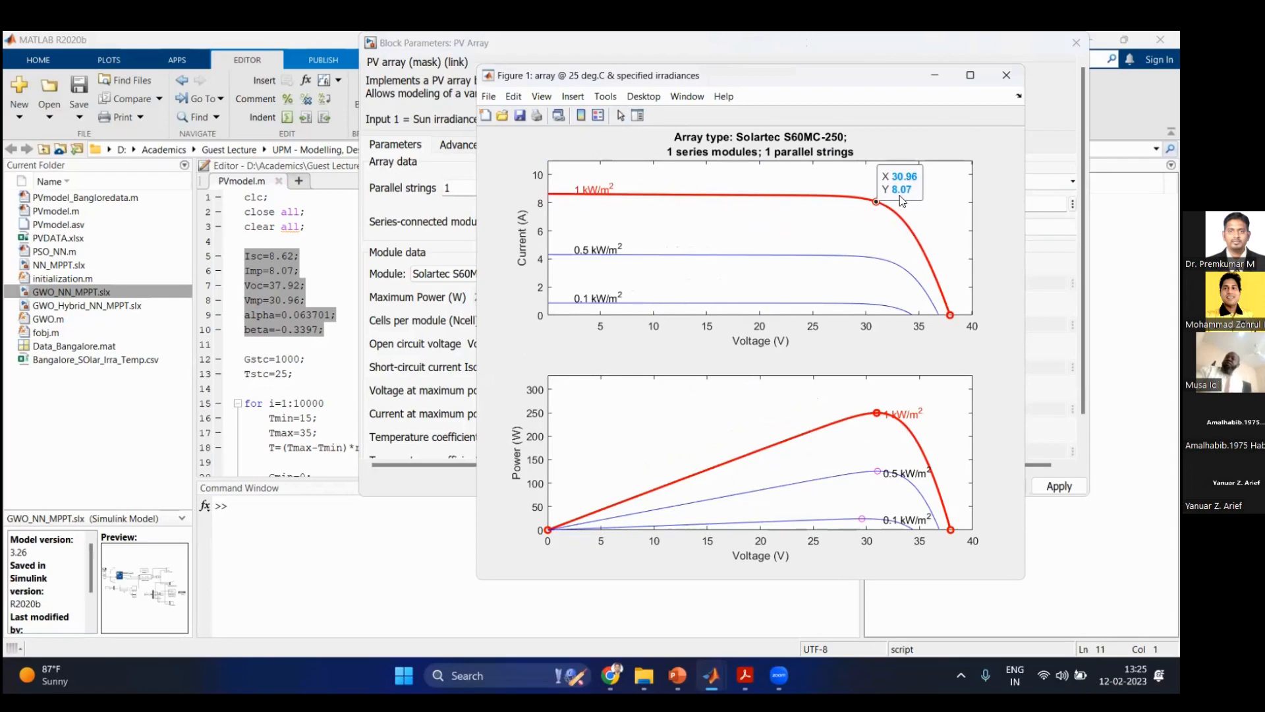
click(877, 412)
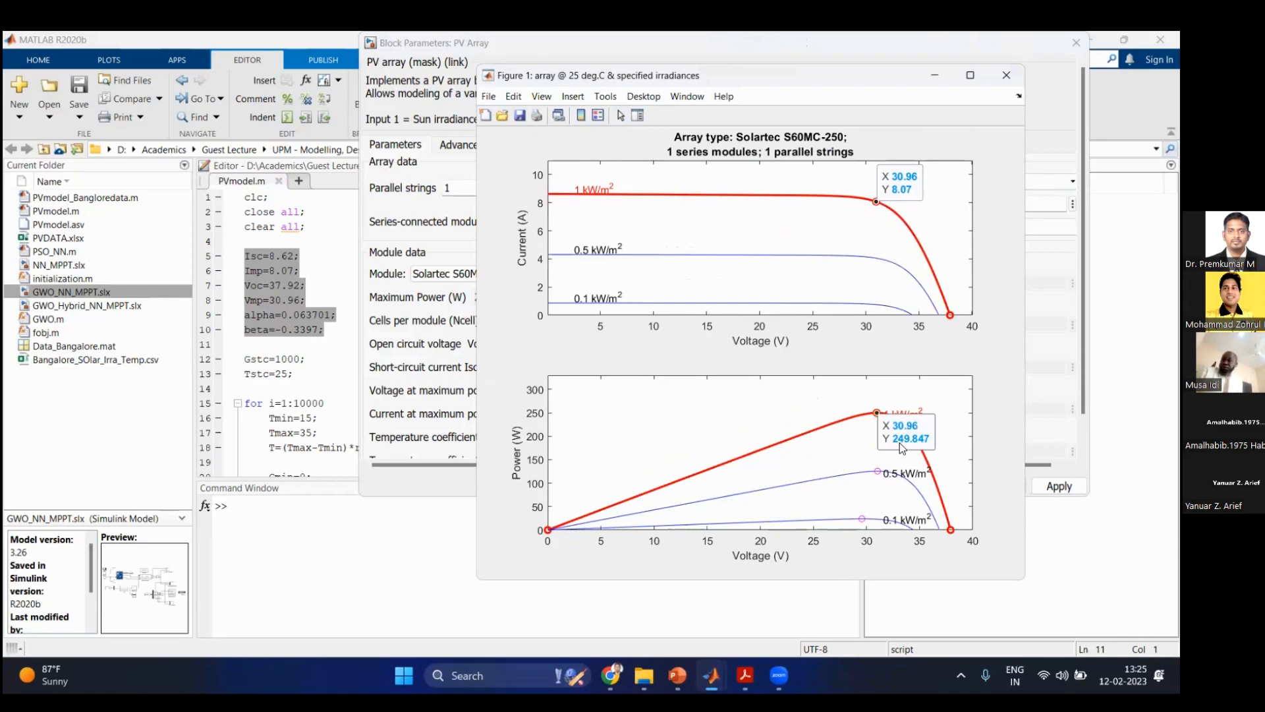
Step: Add data tips at the maximum power points of the 0.5 kW/m2 curves and the 0.1 kW/m2 power curve, and put the figure away
drag(758, 75, 844, 70)
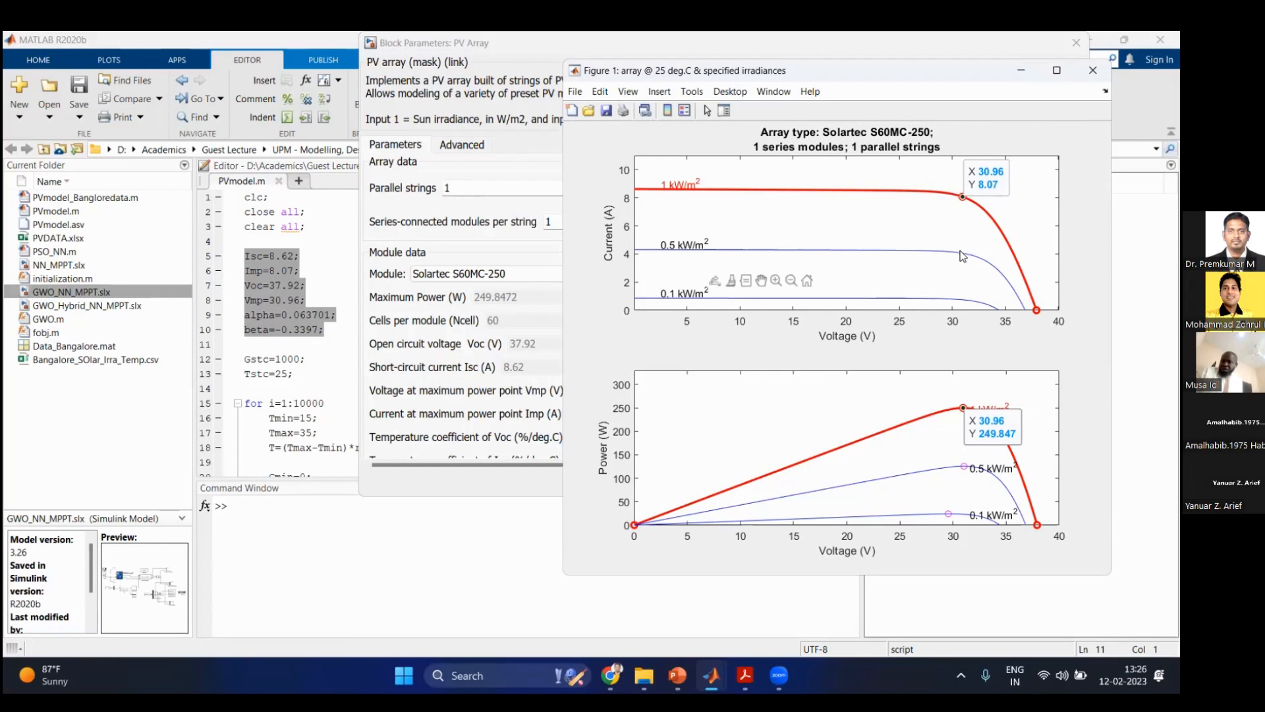
mouse_move(961, 254)
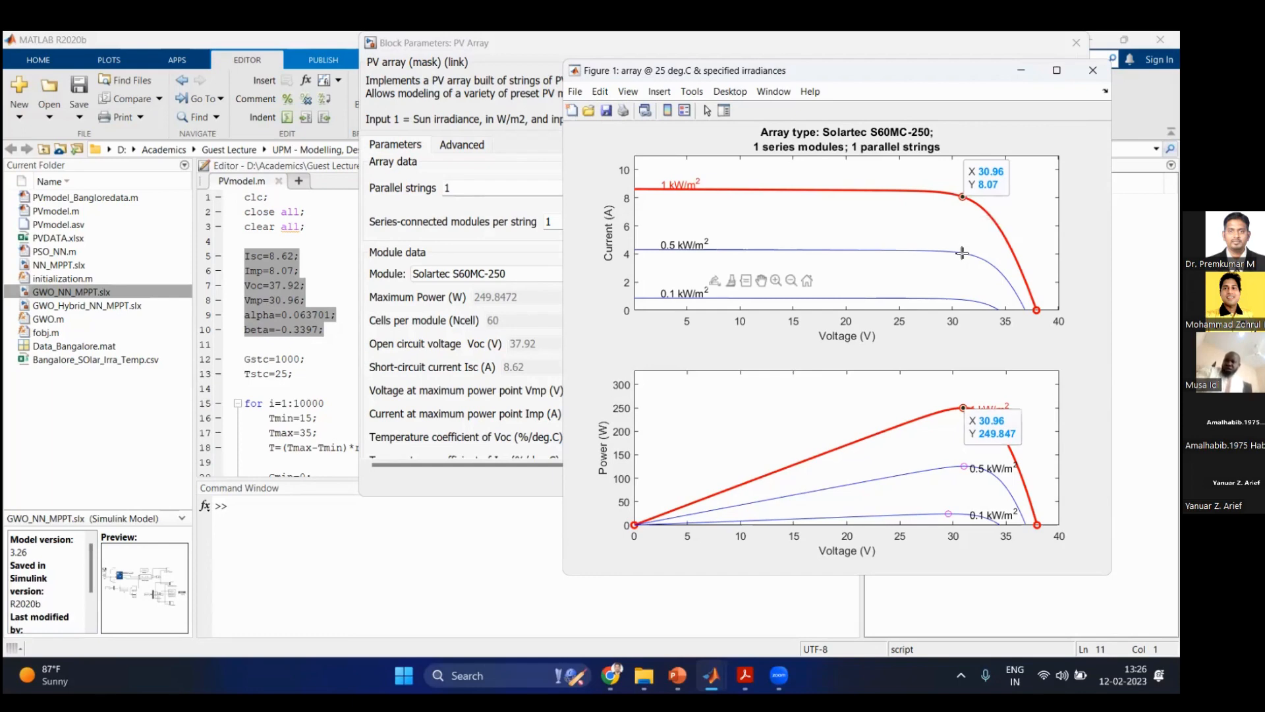
click(961, 253)
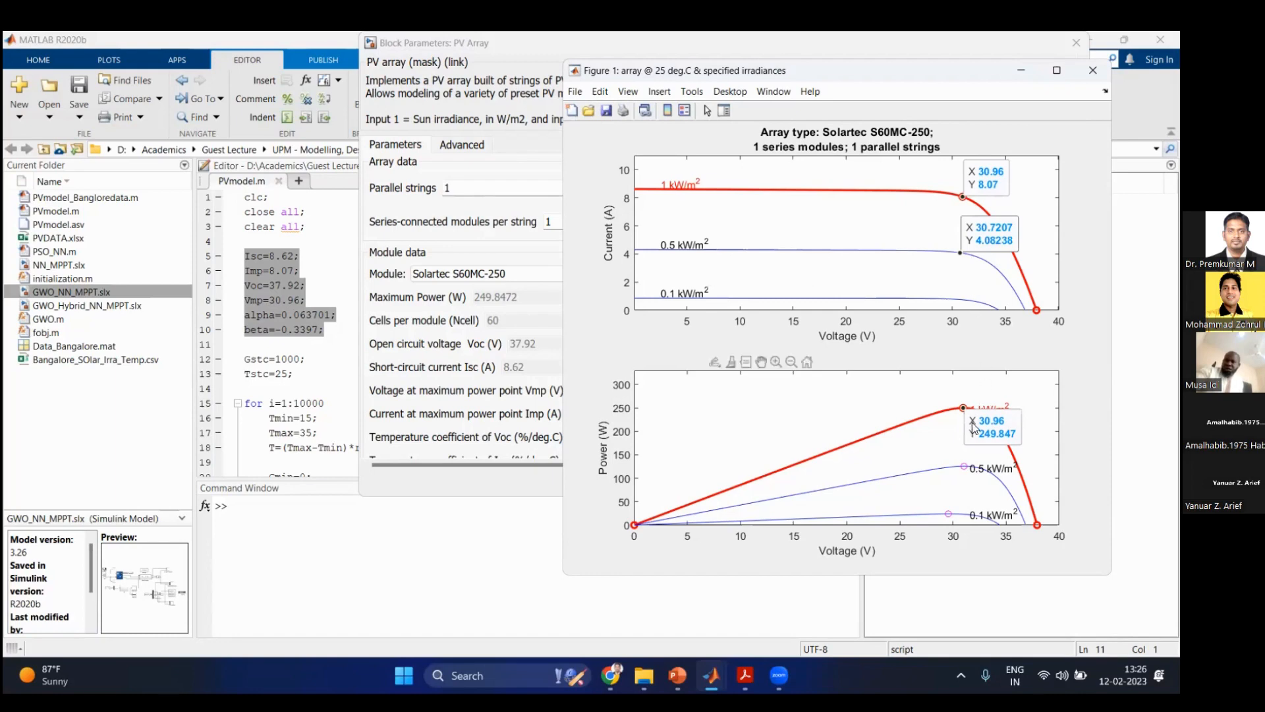
click(964, 466)
drag(991, 455, 936, 452)
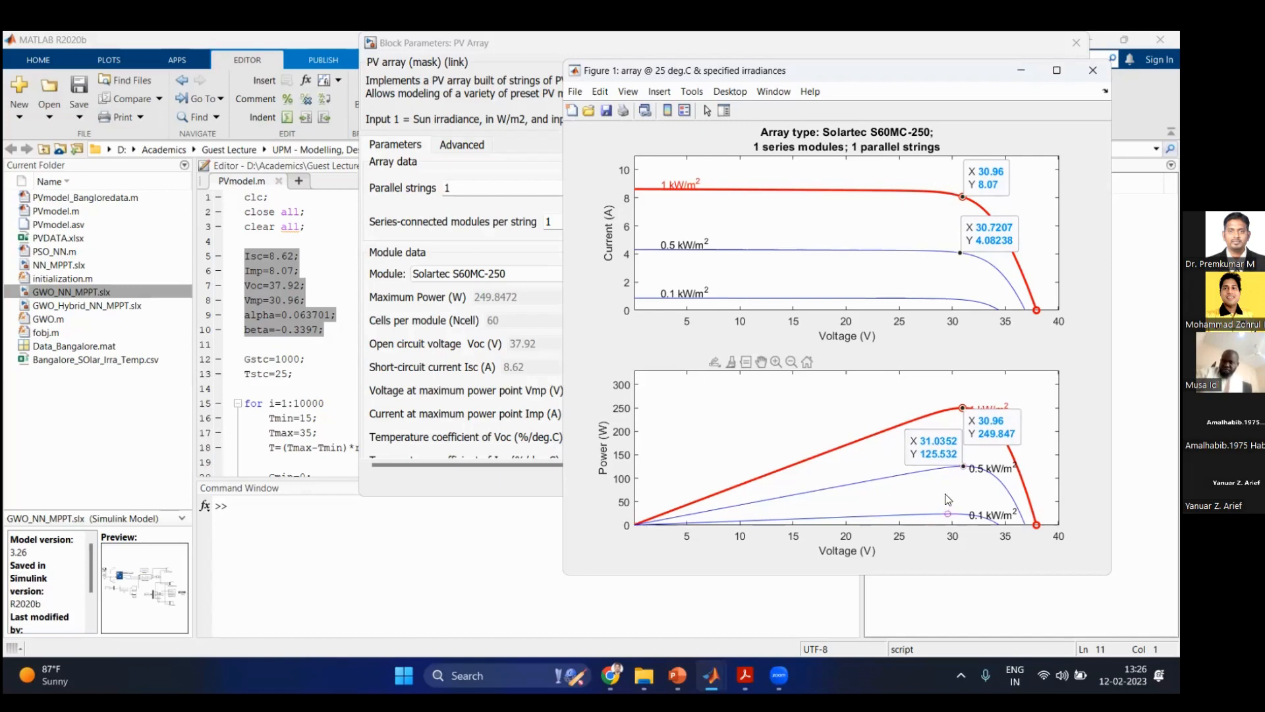
click(947, 514)
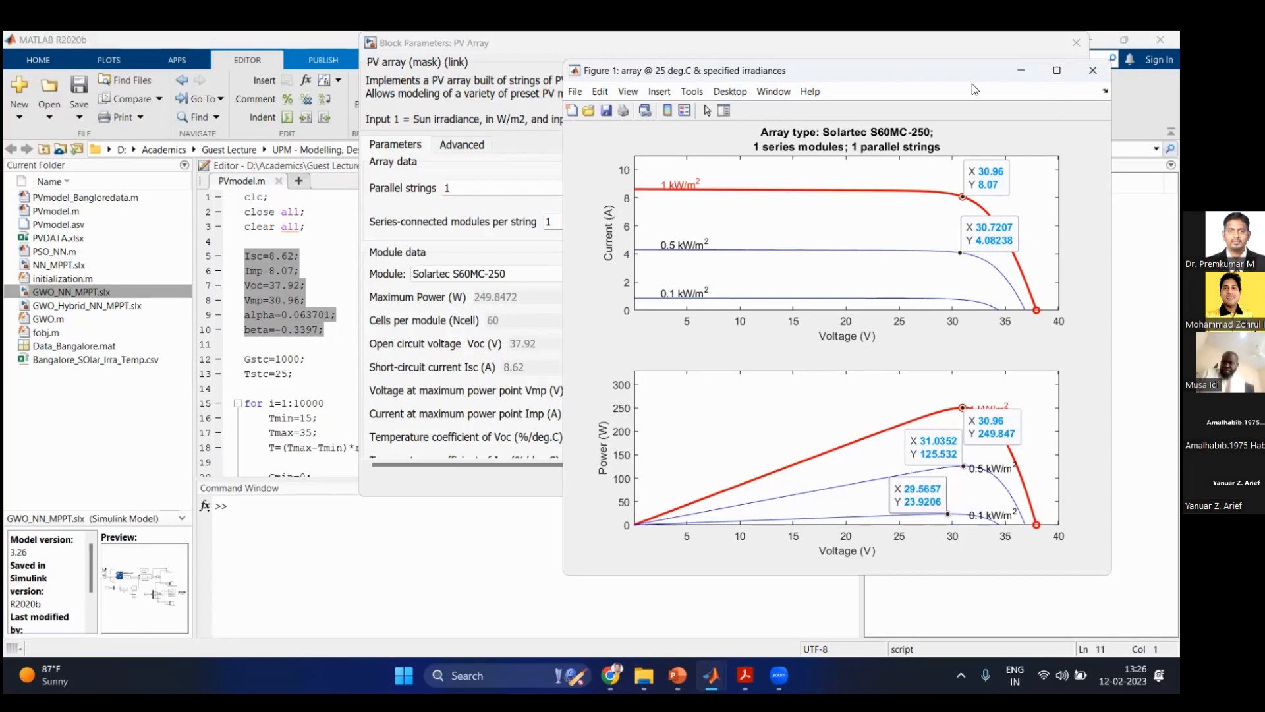
drag(975, 81, 971, 84)
click(1019, 73)
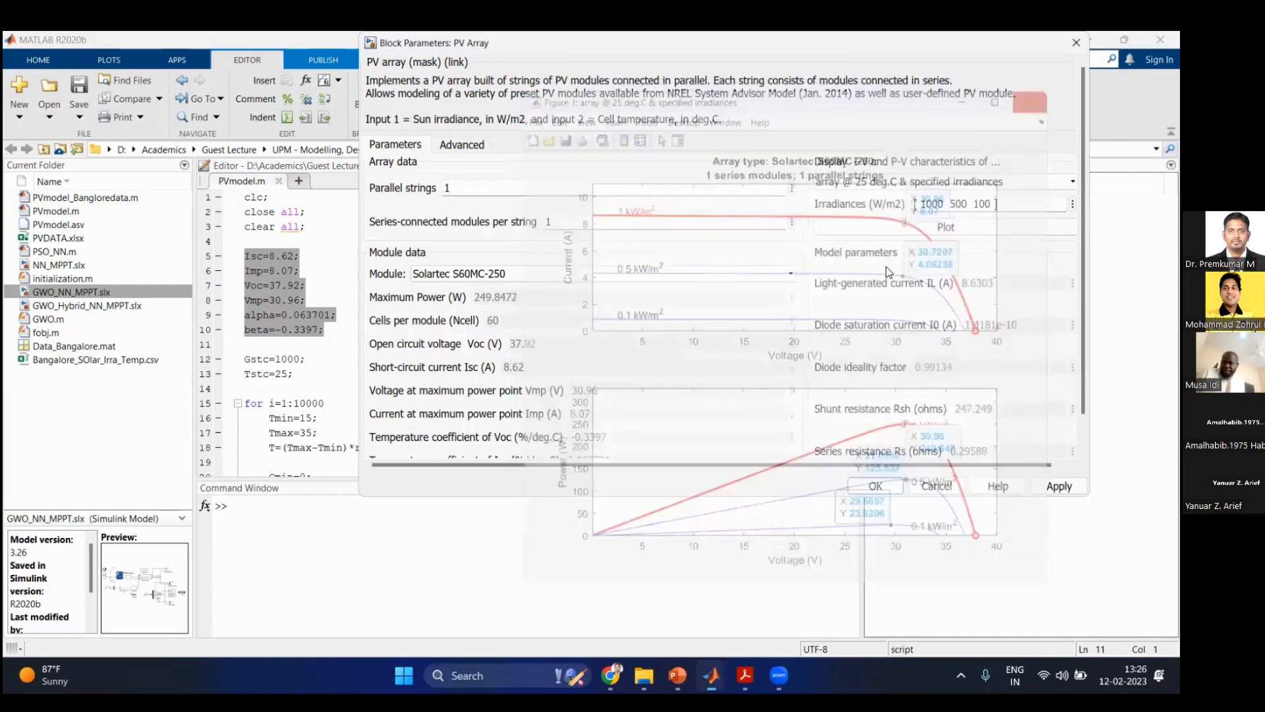
Step: Plot the I-V and P-V characteristics for array @ 1000 W/m2 & specified temperatures with T_cell [35 25 15], and enlarge the figure window
click(907, 184)
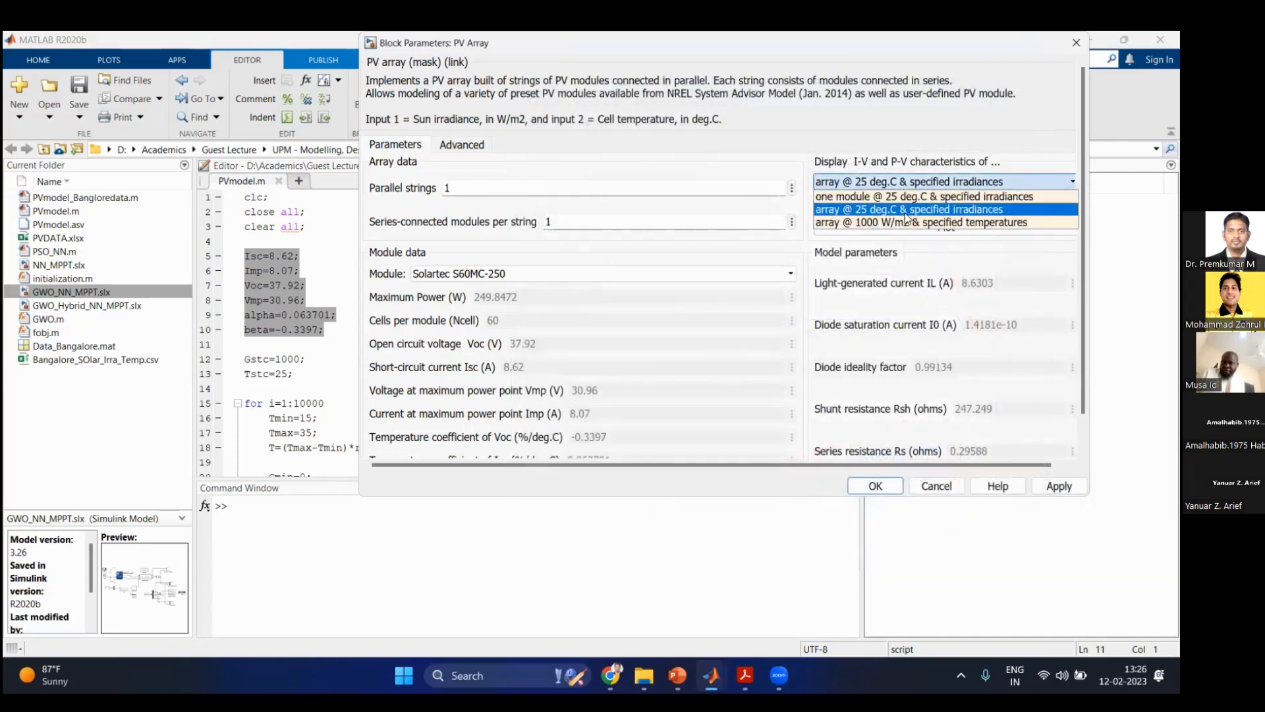
click(908, 224)
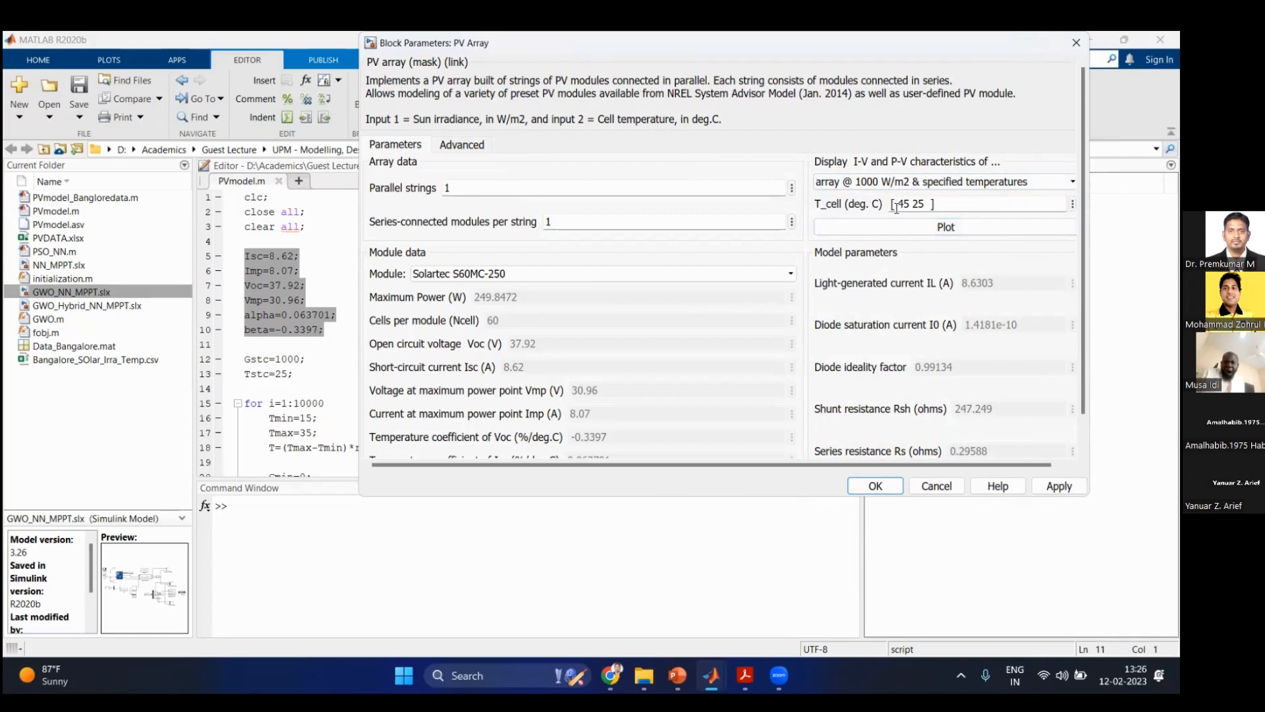
click(896, 205)
key(Delete)
key(Delete)
key(Delete)
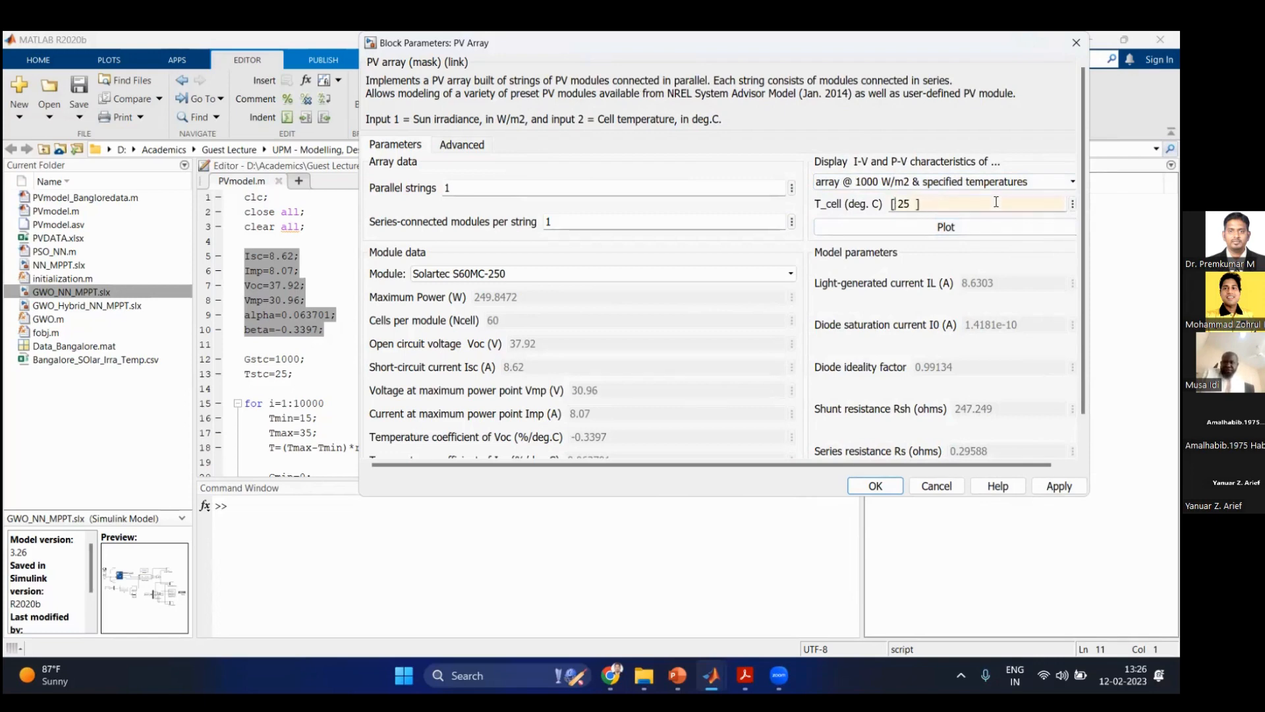
text(35)
key(Delete)
text(15)
click(888, 228)
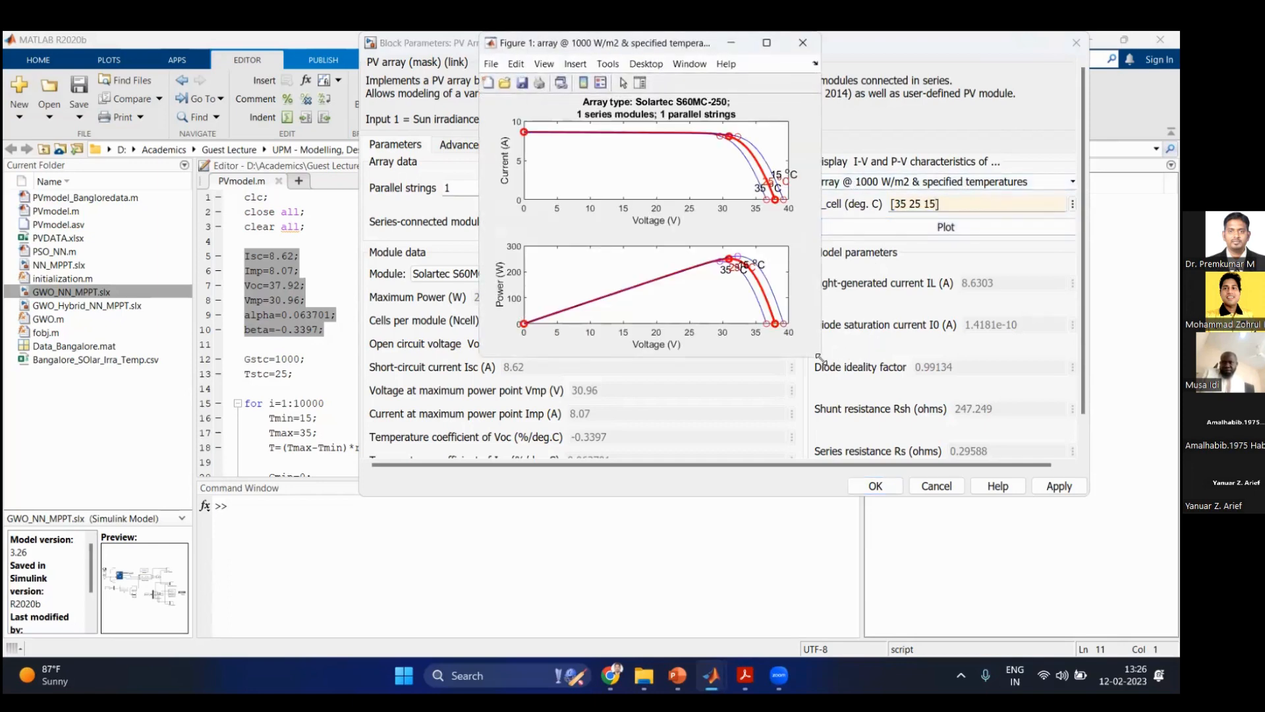
drag(822, 357, 1158, 590)
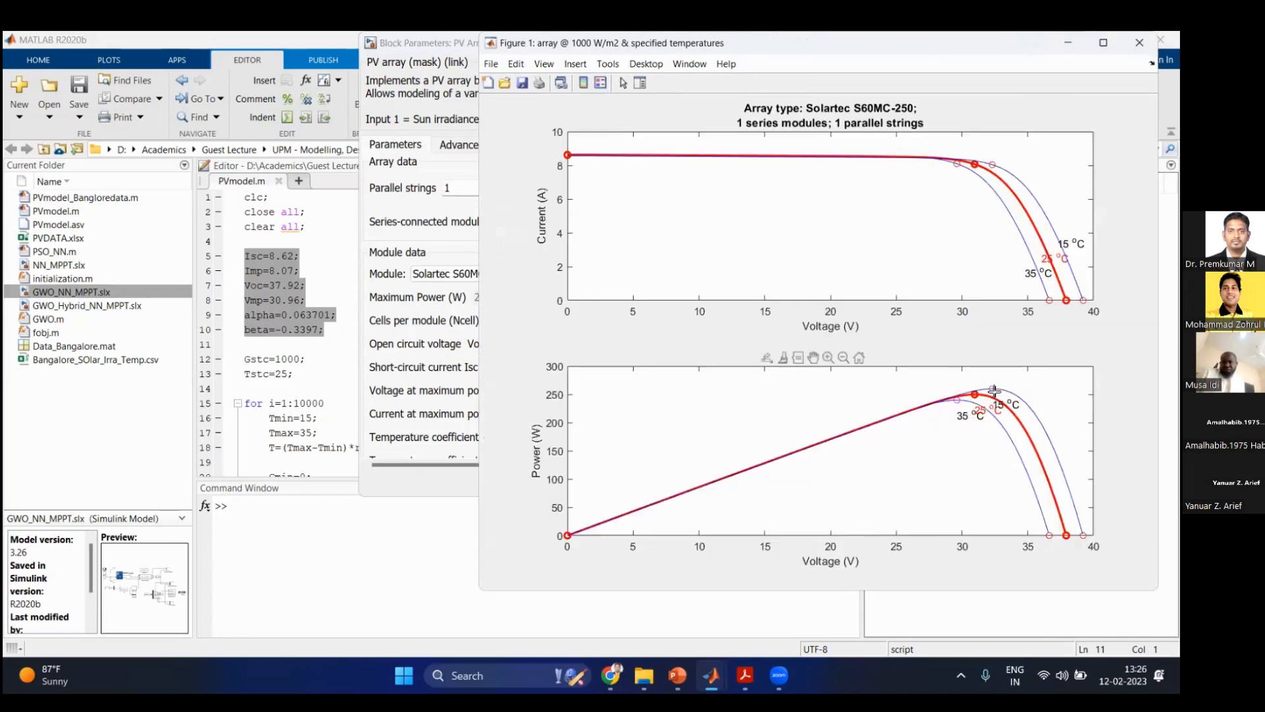
Step: Add data tips at the maximum power points of the 15, 25 and 35 °C power-voltage curves, and leave the figure and PV Array parameters
click(990, 389)
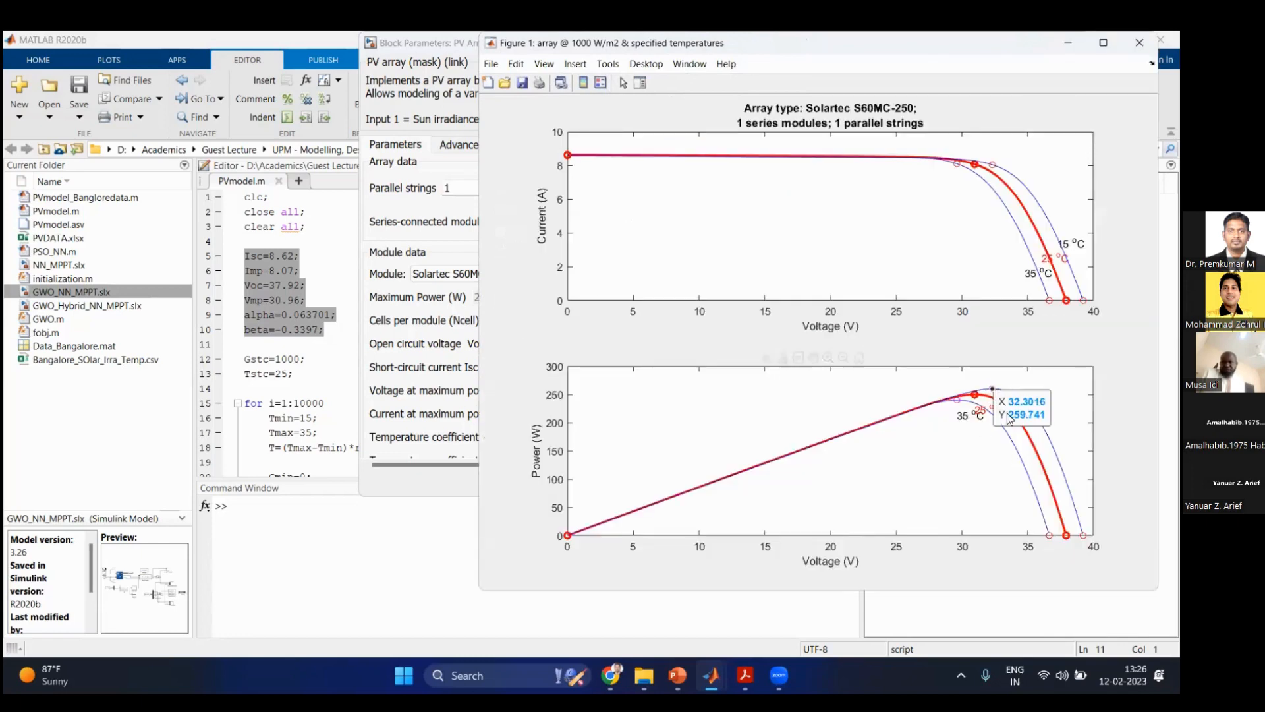
click(975, 395)
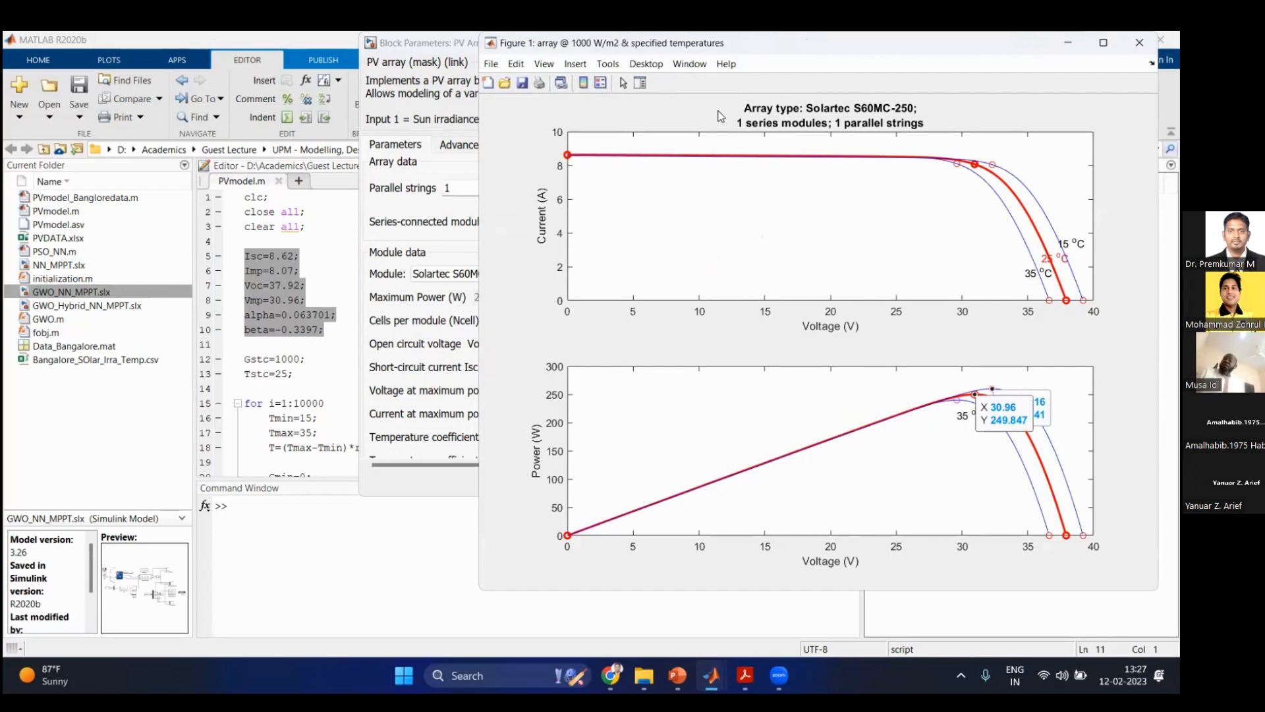
drag(742, 43, 817, 44)
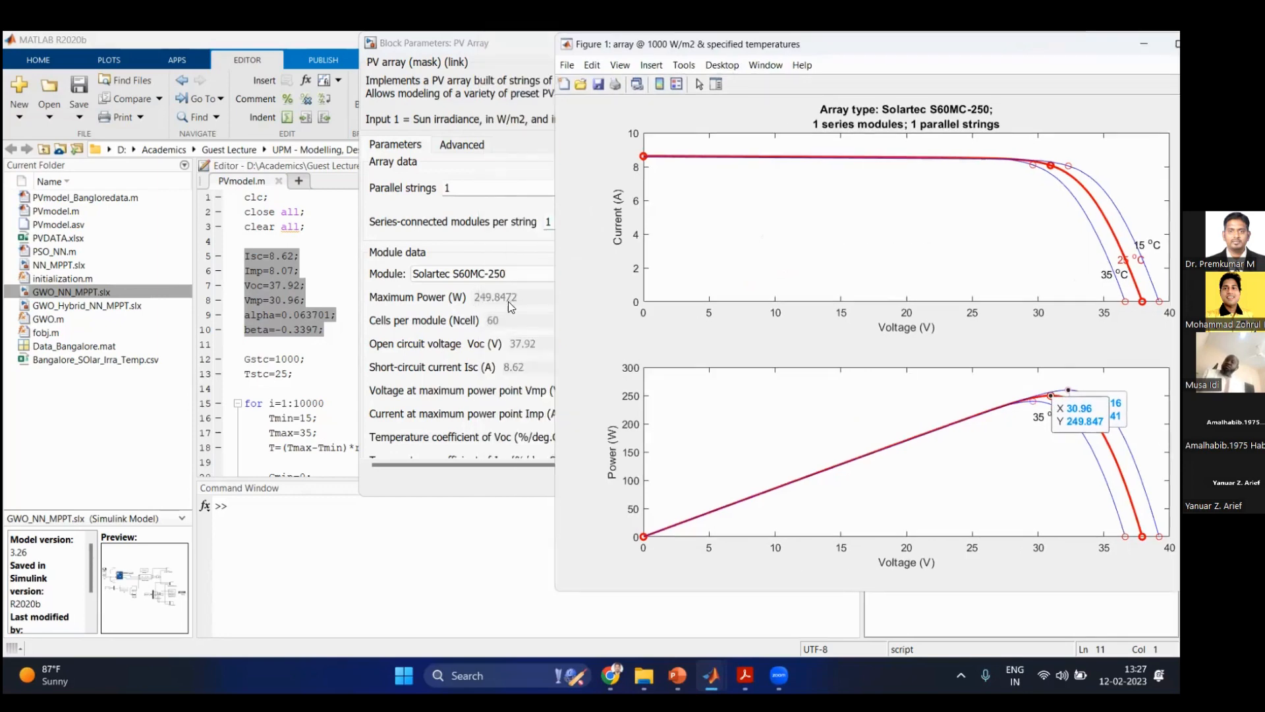
click(1033, 402)
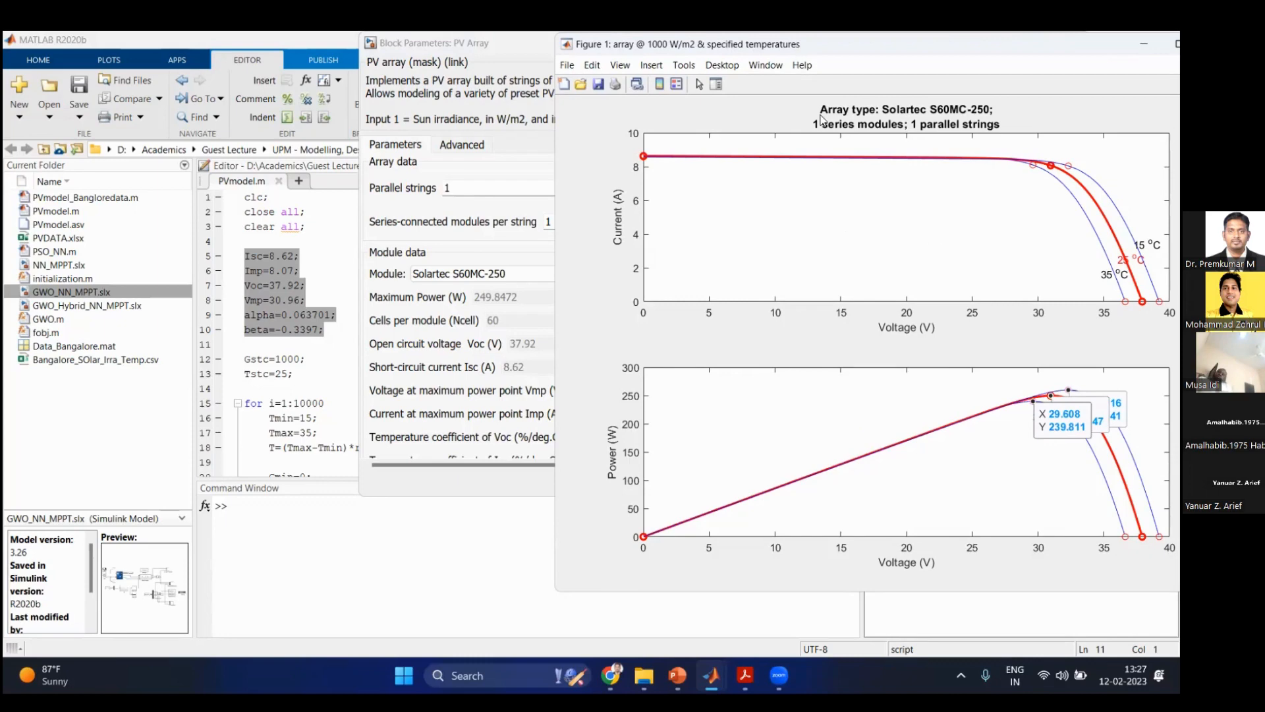
key(super+Down)
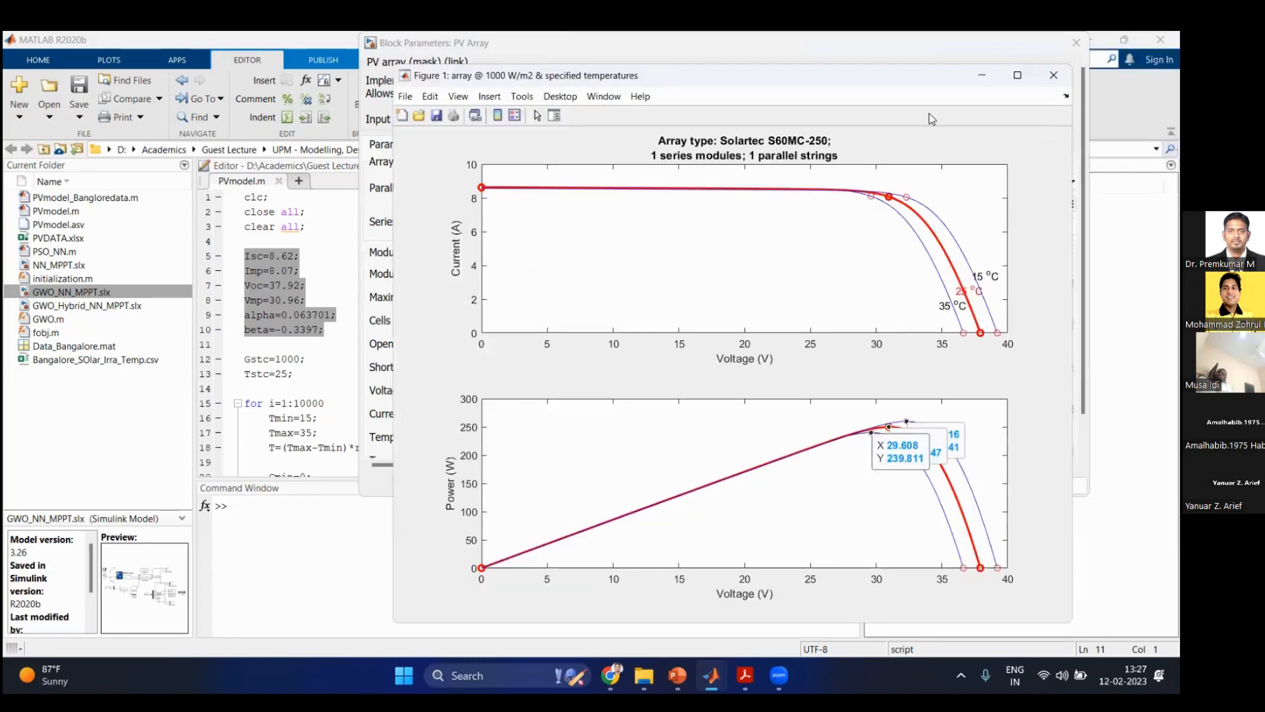
key(super+Down)
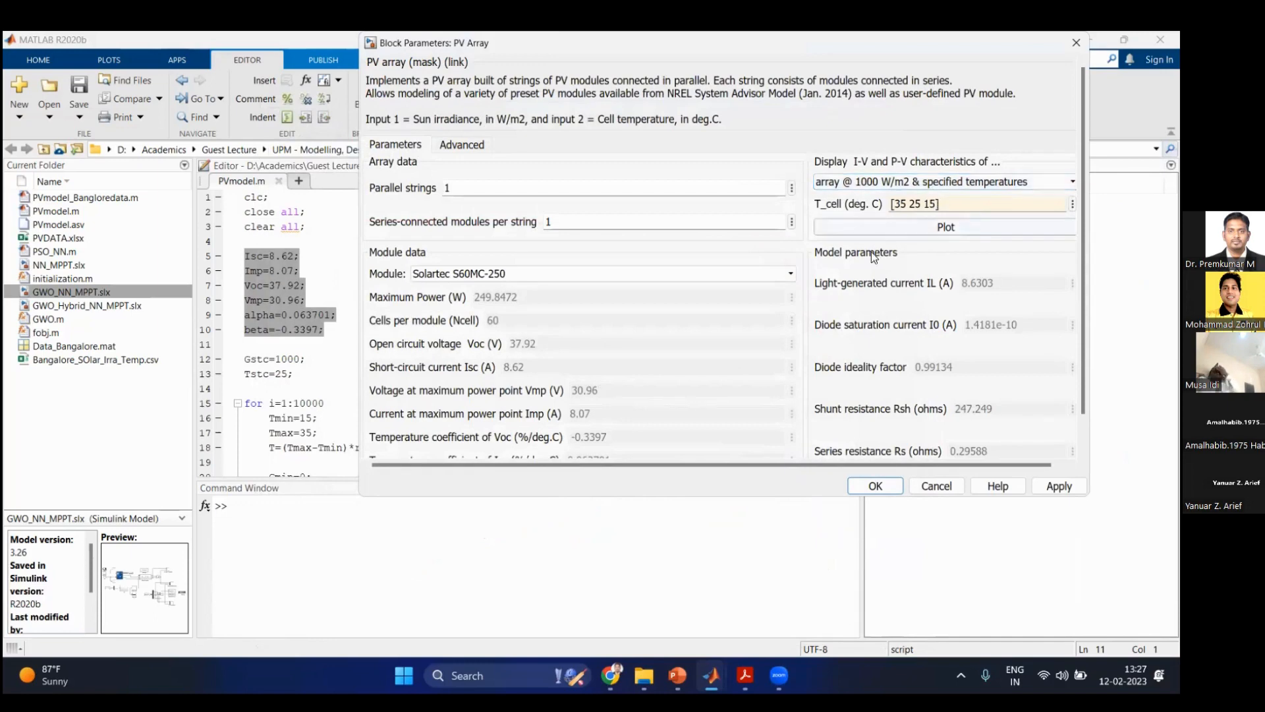
click(937, 488)
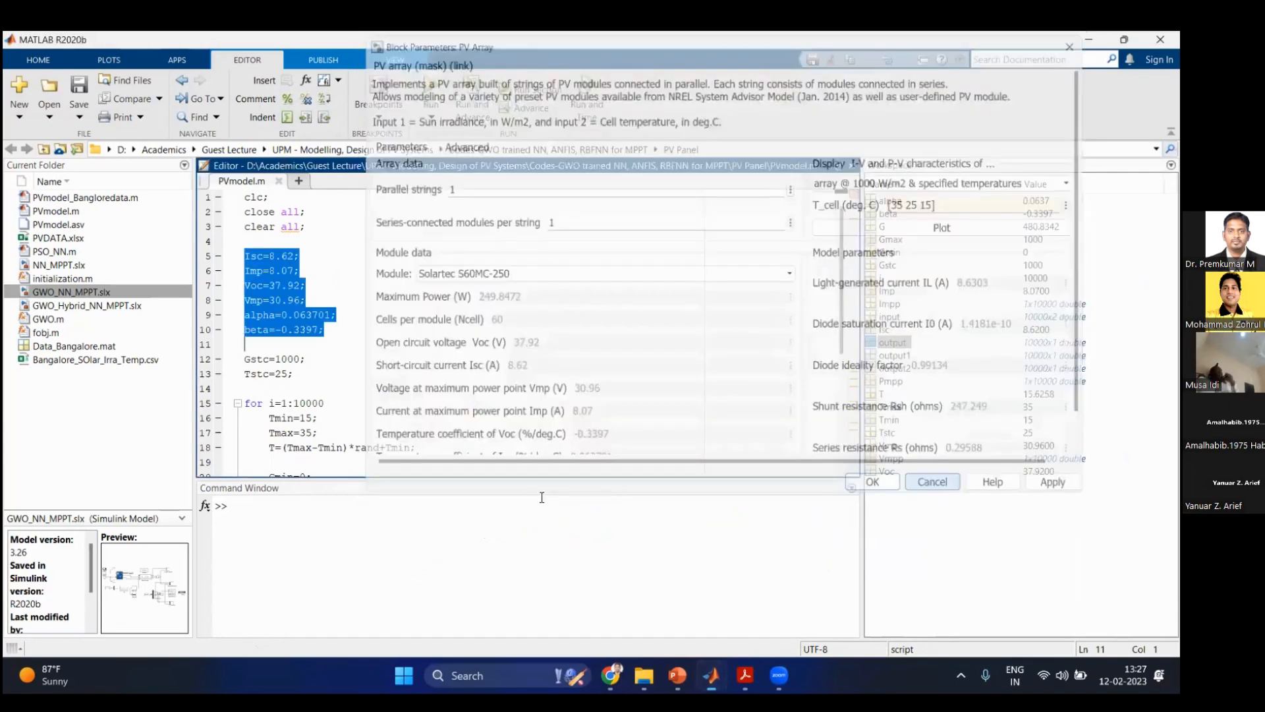
Step: Return to the GWO_NN_MPPT model and examine the Radiation and Temp inputs and the meas_PV Goto block's parameters
click(712, 675)
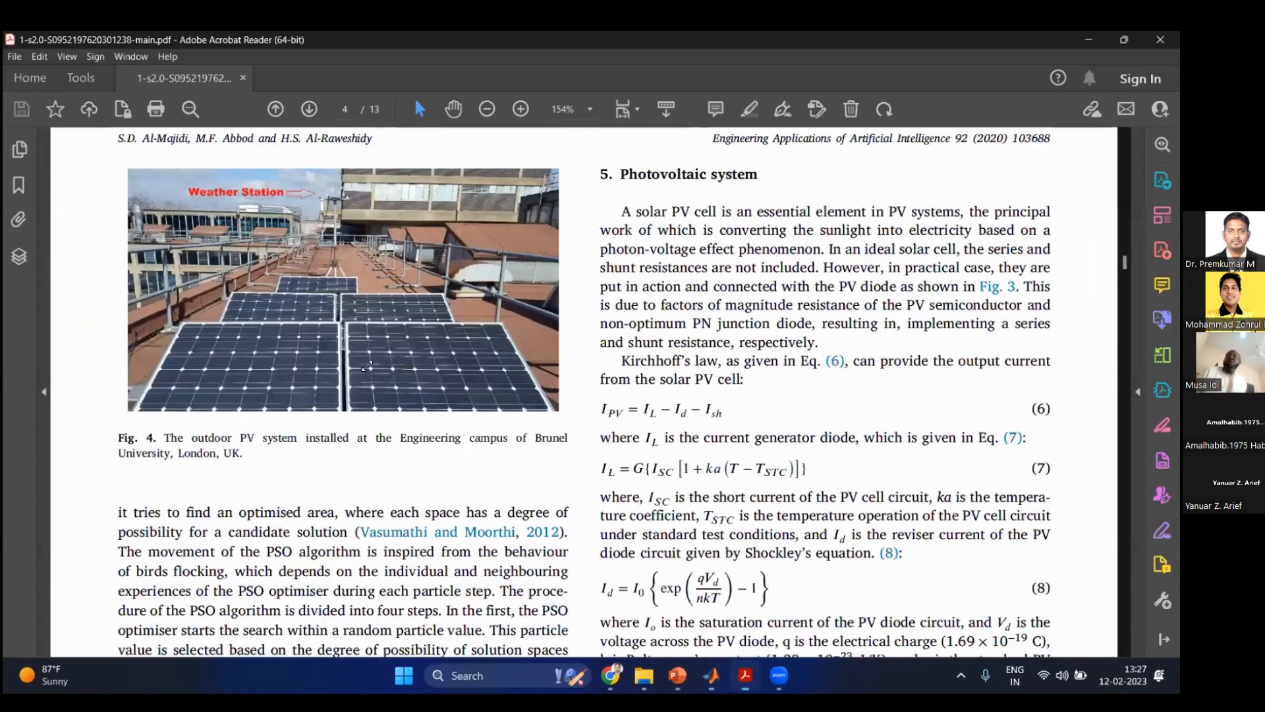
click(854, 593)
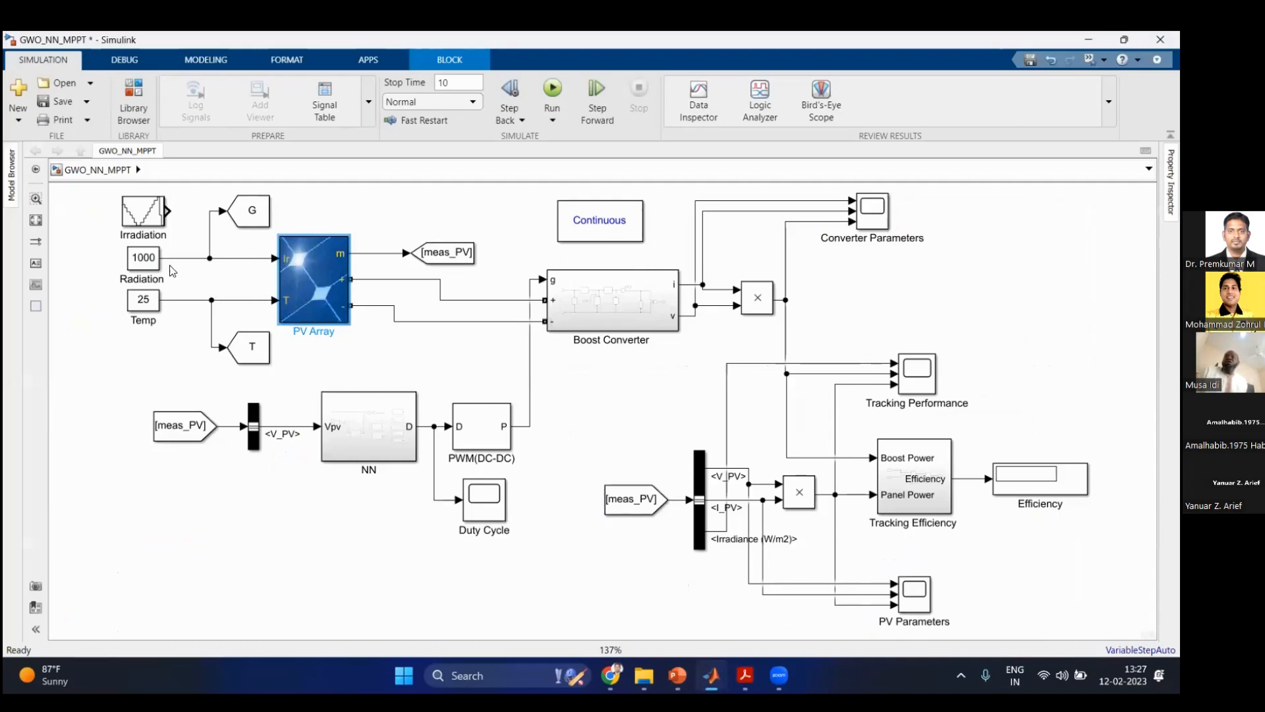
click(141, 264)
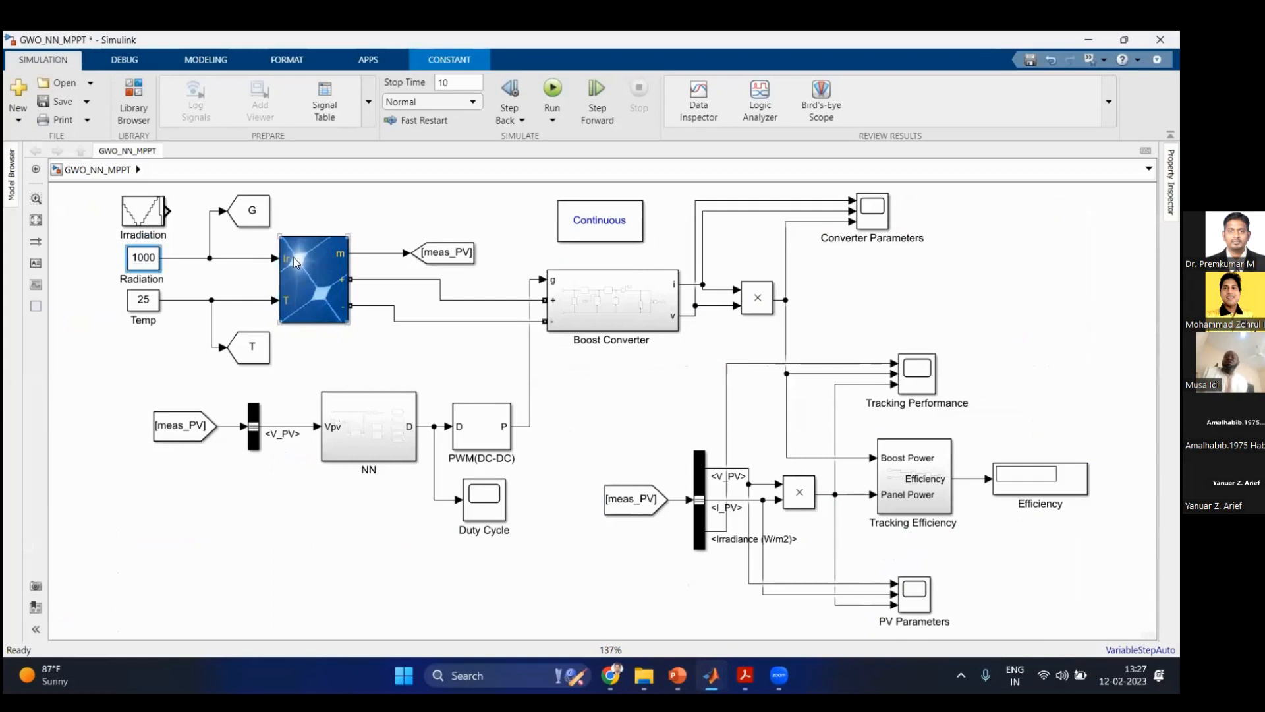
click(143, 307)
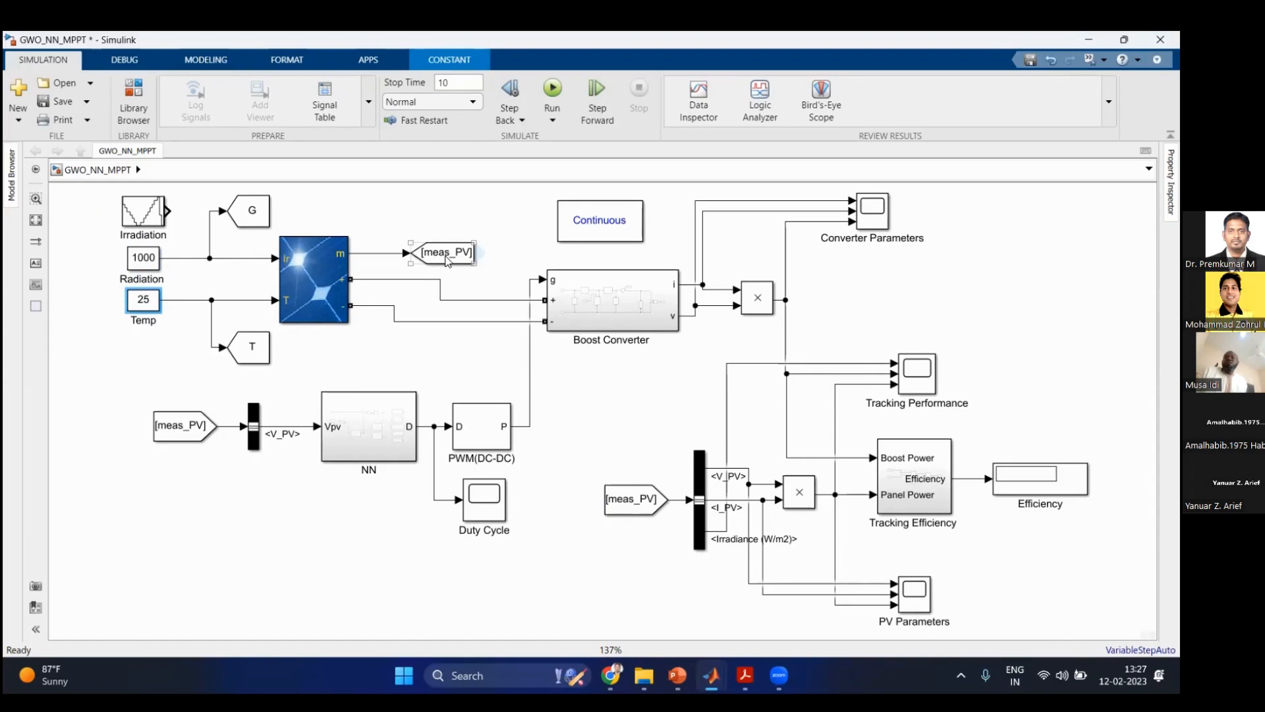
click(447, 257)
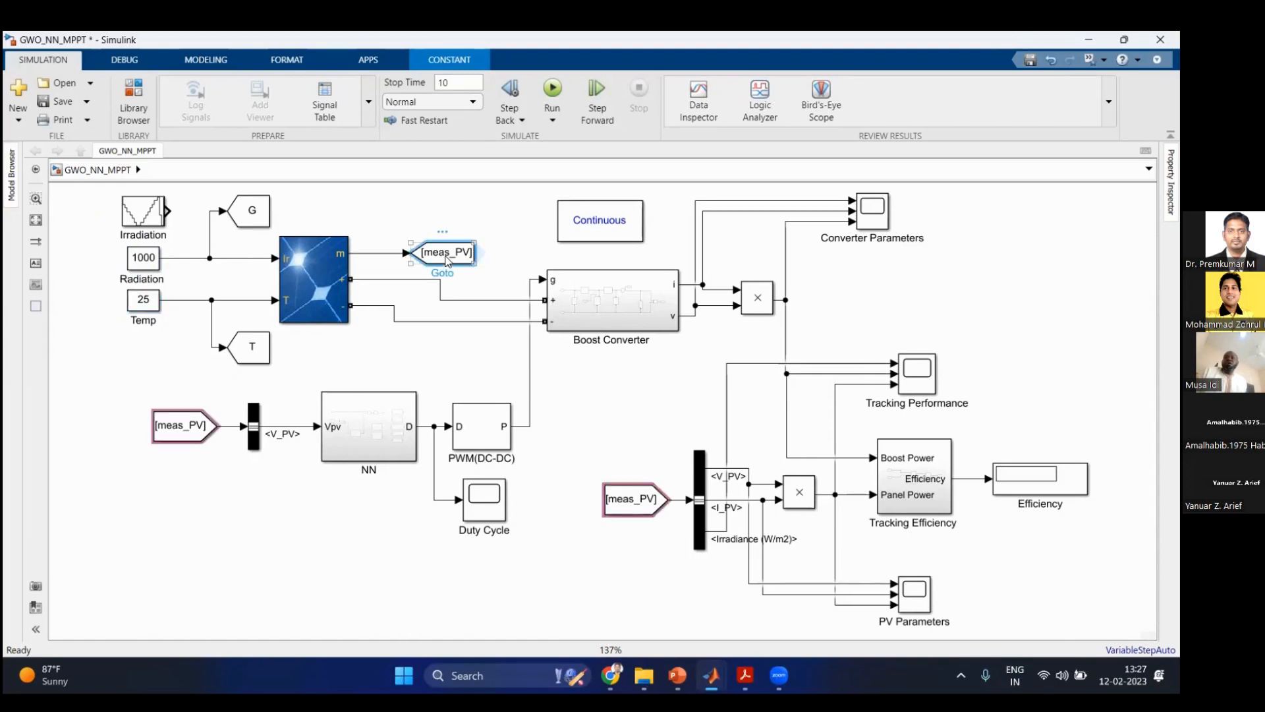
double_click(447, 257)
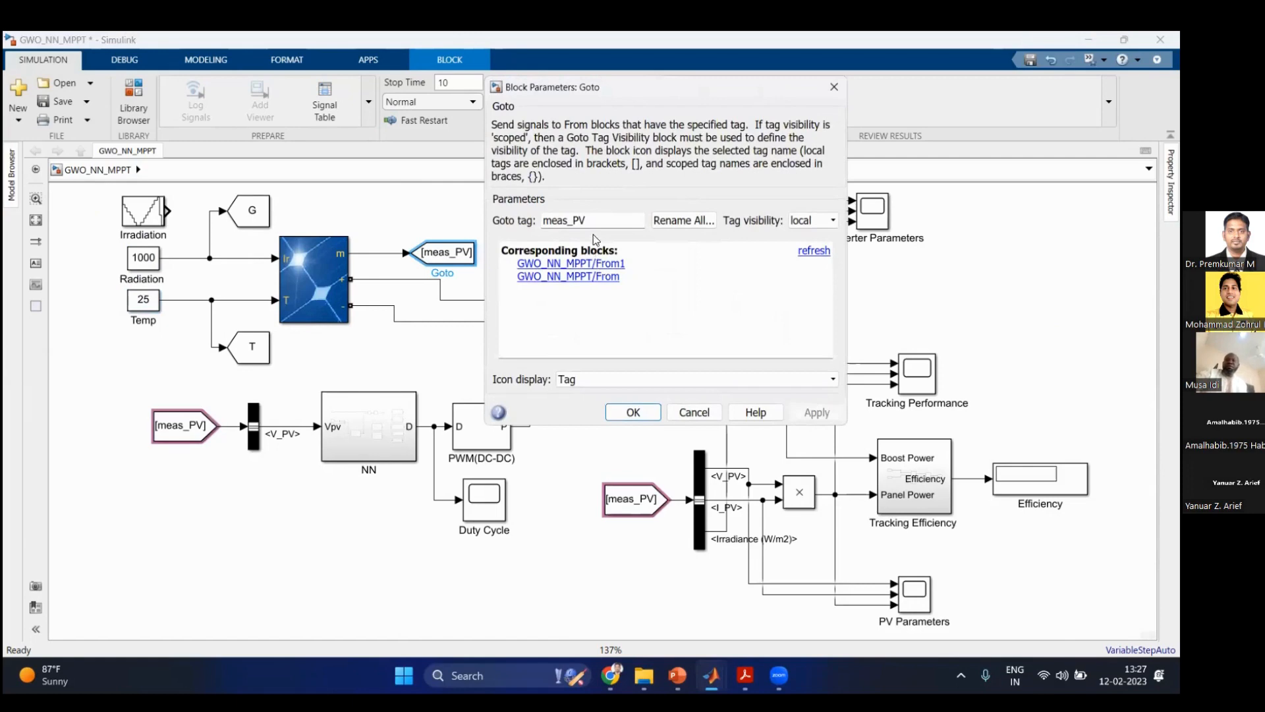
click(694, 412)
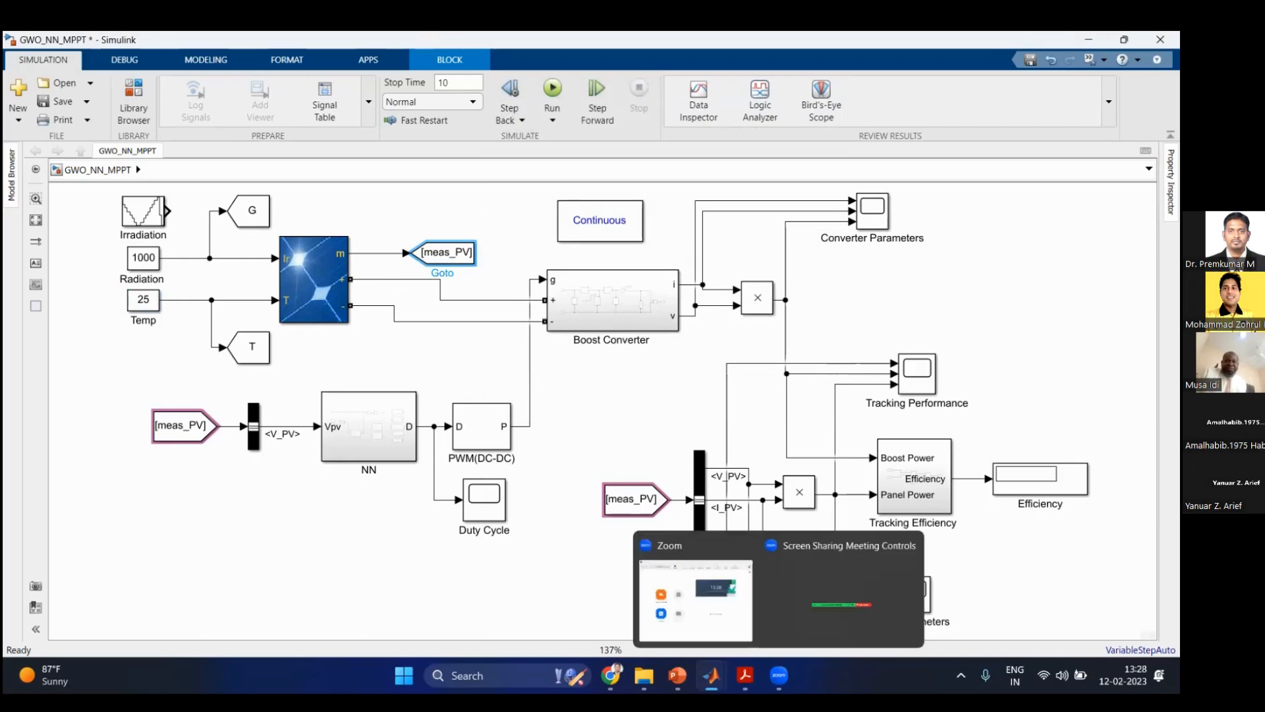
Step: Switch to the MPPT presentation in PowerPoint and review the block diagram on the MPPT Algorithms slide
click(678, 675)
scroll(568, 437, up, 3)
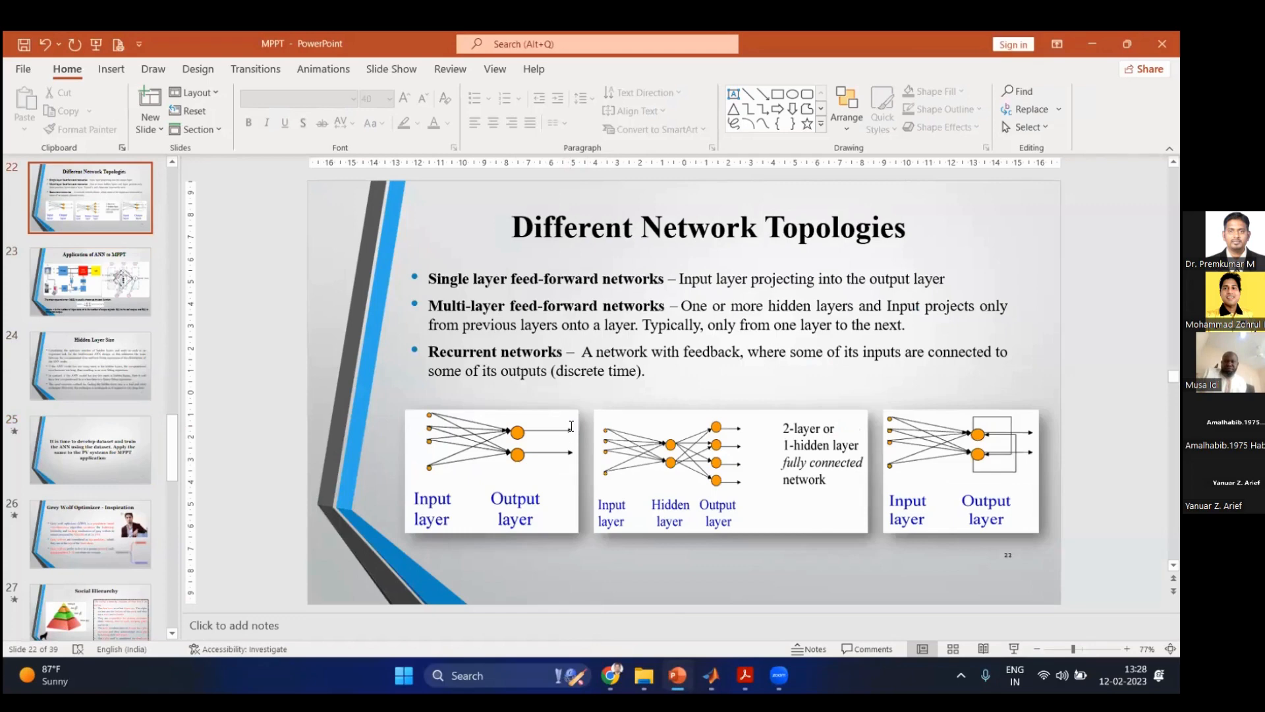
scroll(570, 428, up, 4)
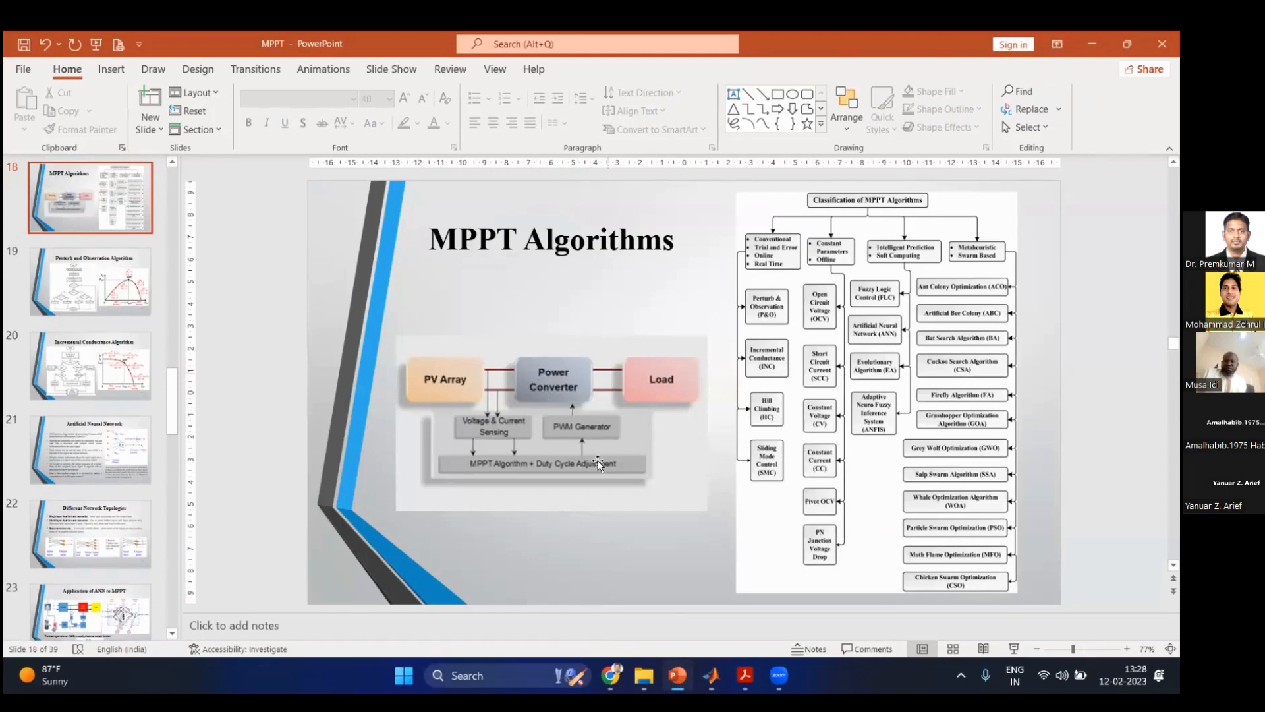
mouse_move(711, 676)
Step: Return to the GWO_NN_MPPT model in Simulink, open the Boost Converter subsystem and point out its output capacitor
click(793, 597)
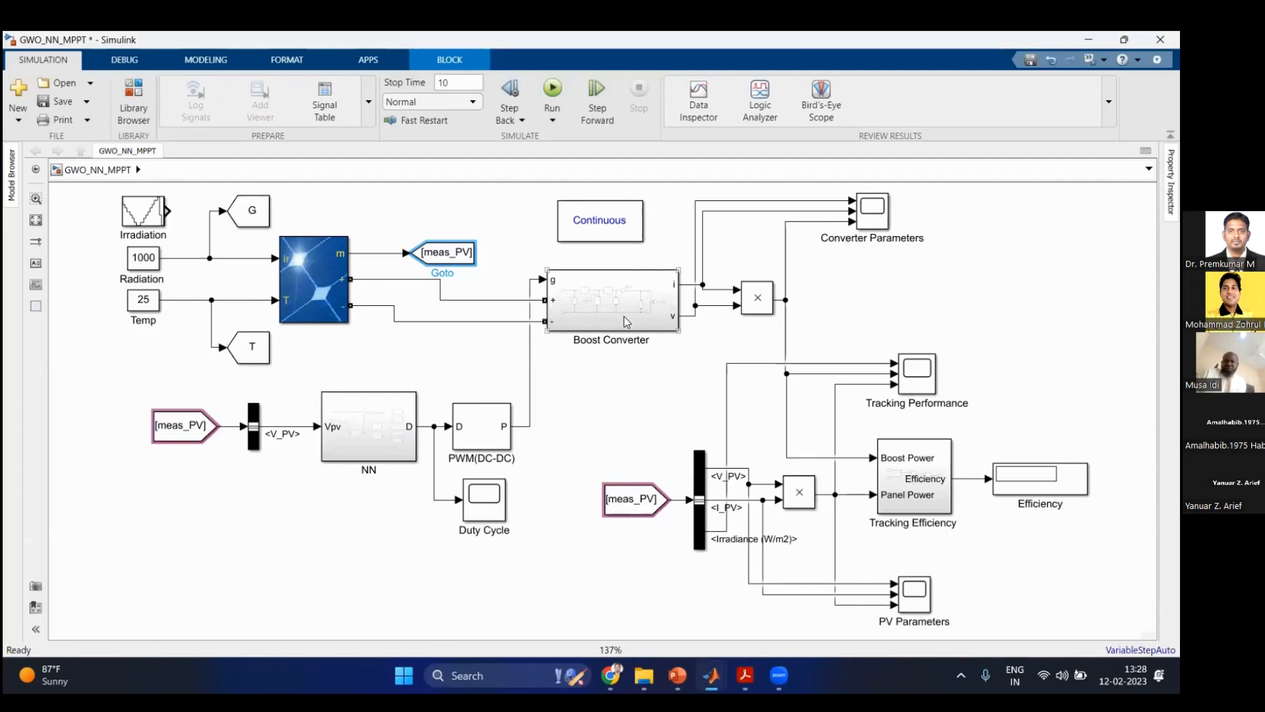
double_click(628, 319)
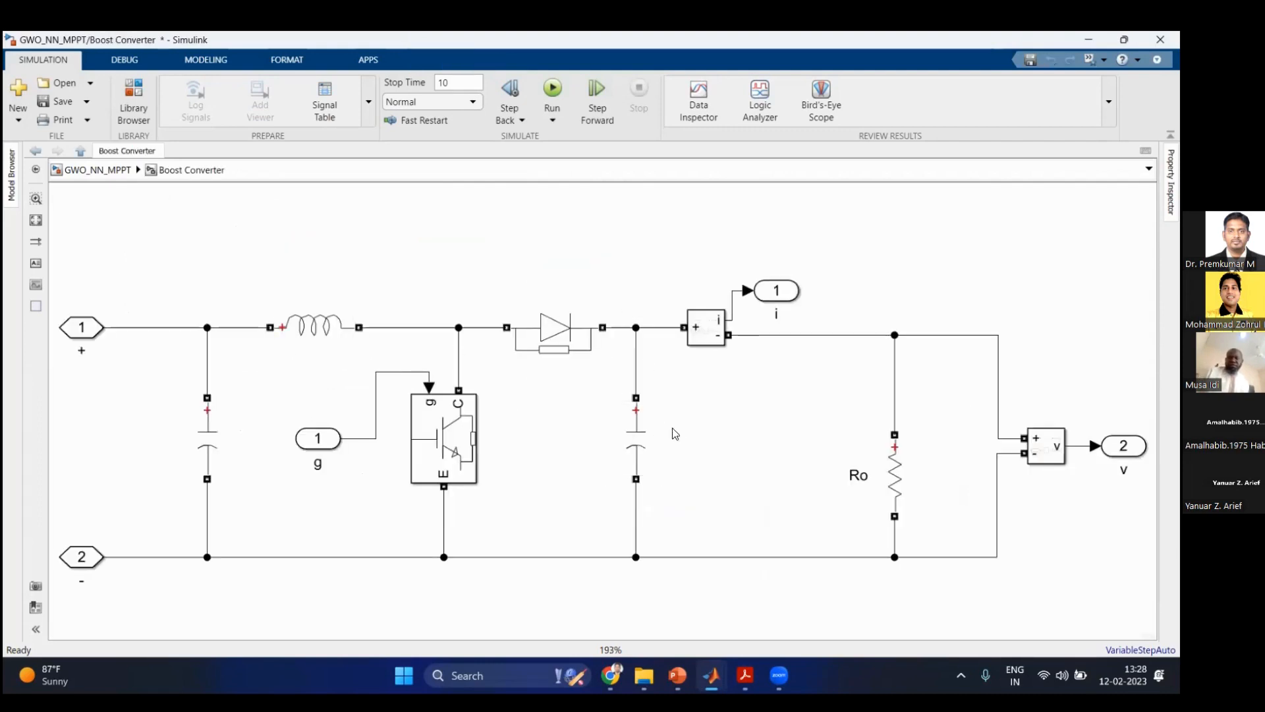
scroll(212, 267, down, 1)
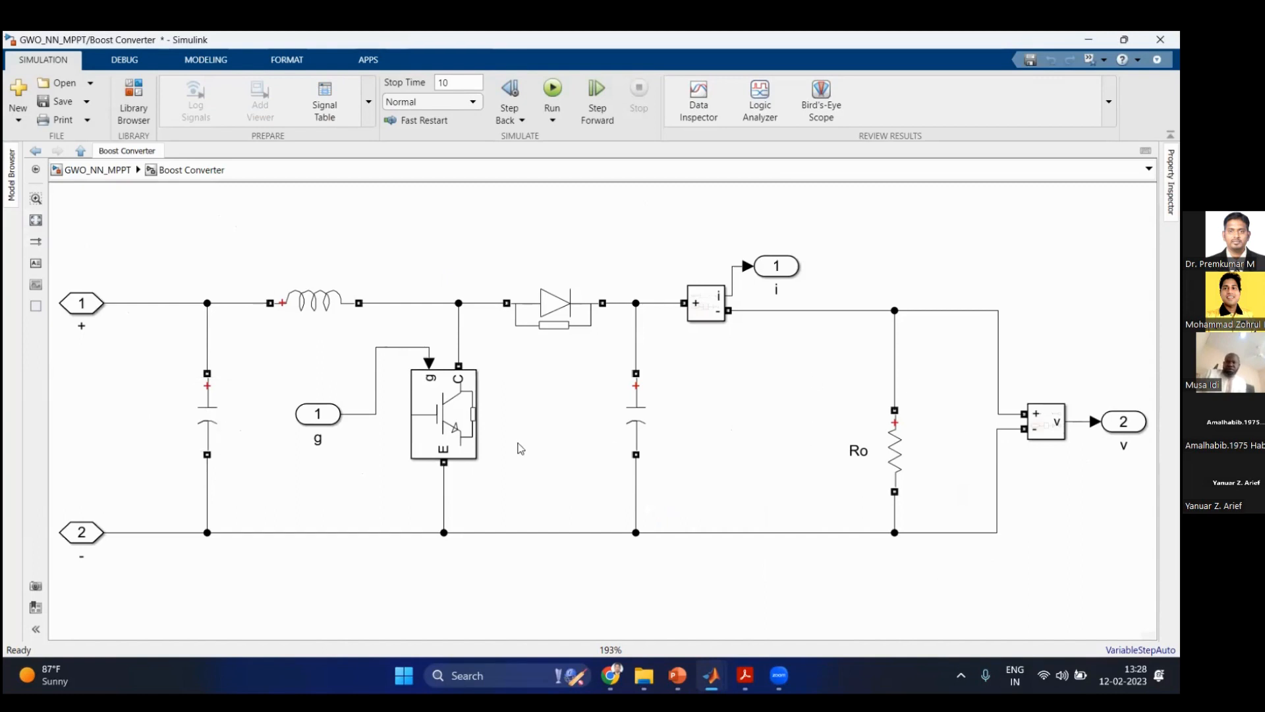
click(635, 424)
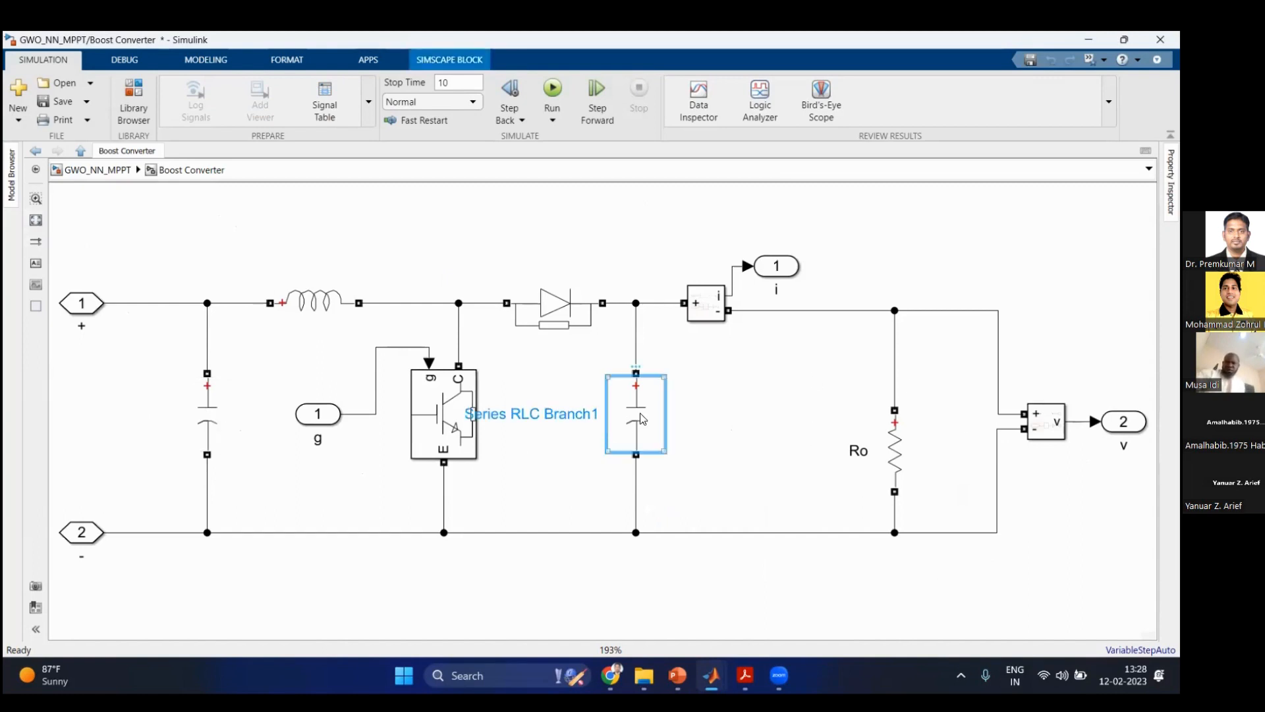
Step: Review the inductance of the boost converter's series inductor and the capacitance of its input capacitor
double_click(319, 319)
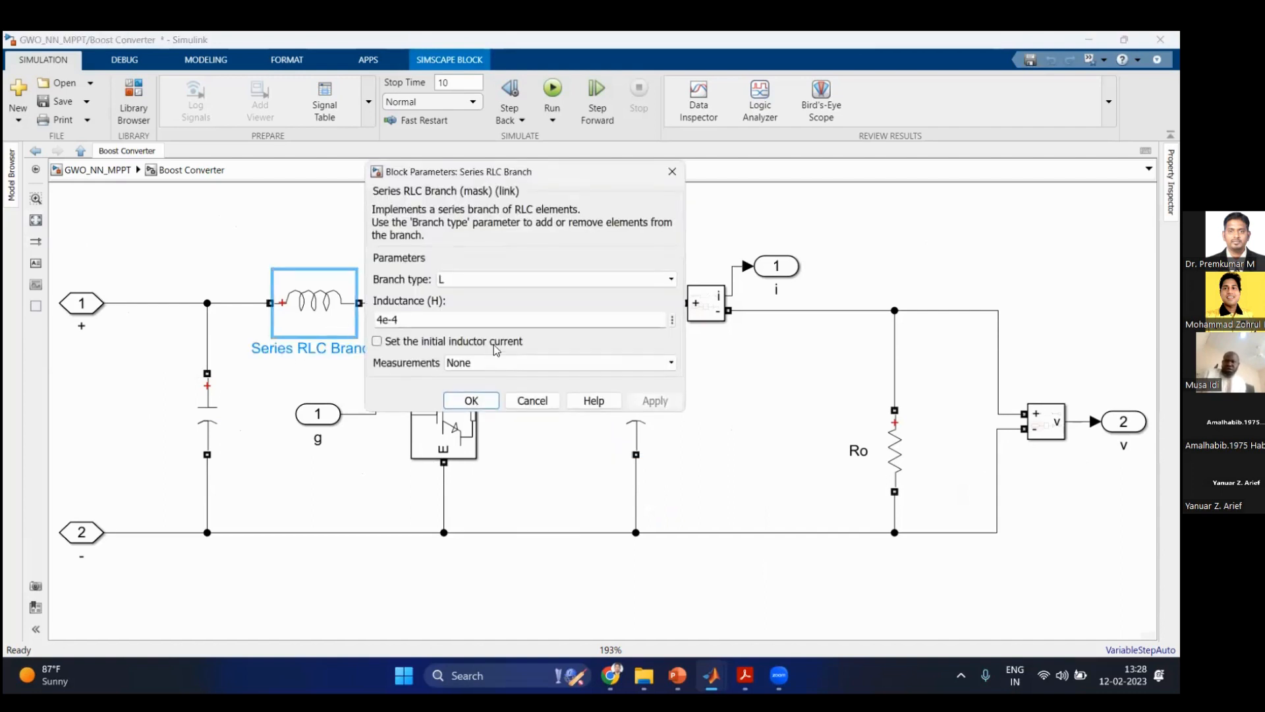
click(472, 400)
double_click(224, 428)
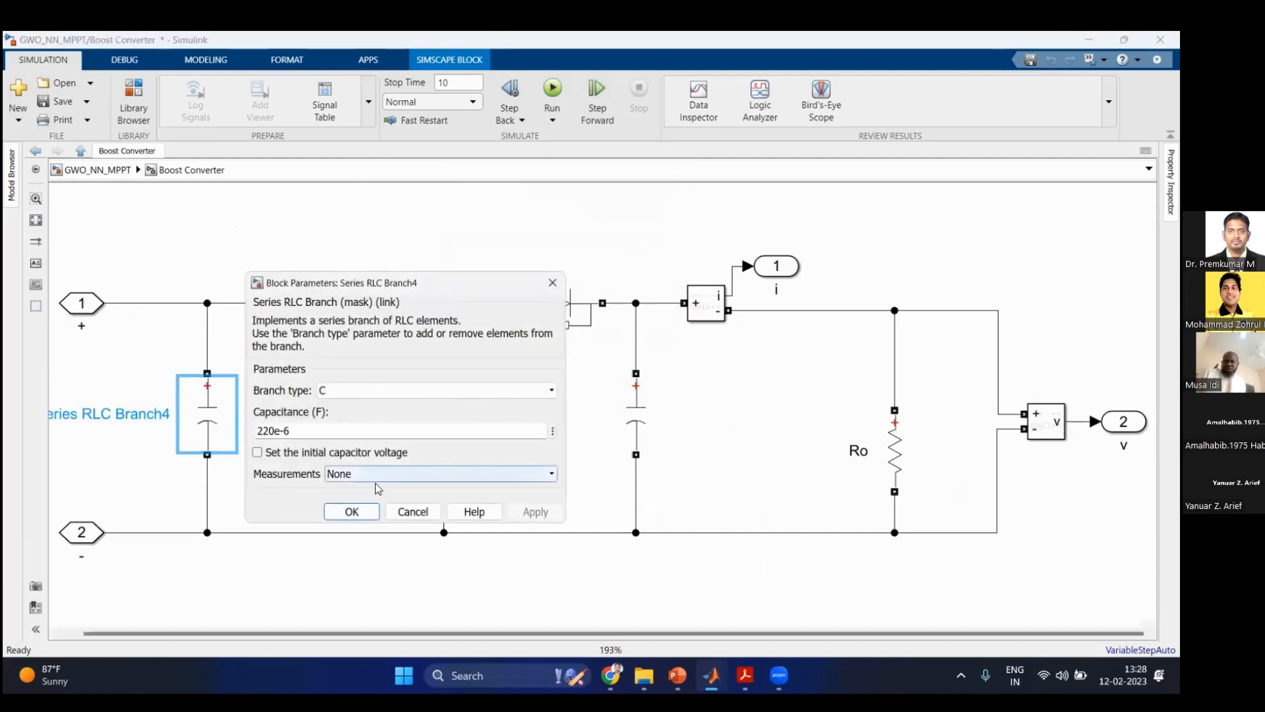
click(352, 512)
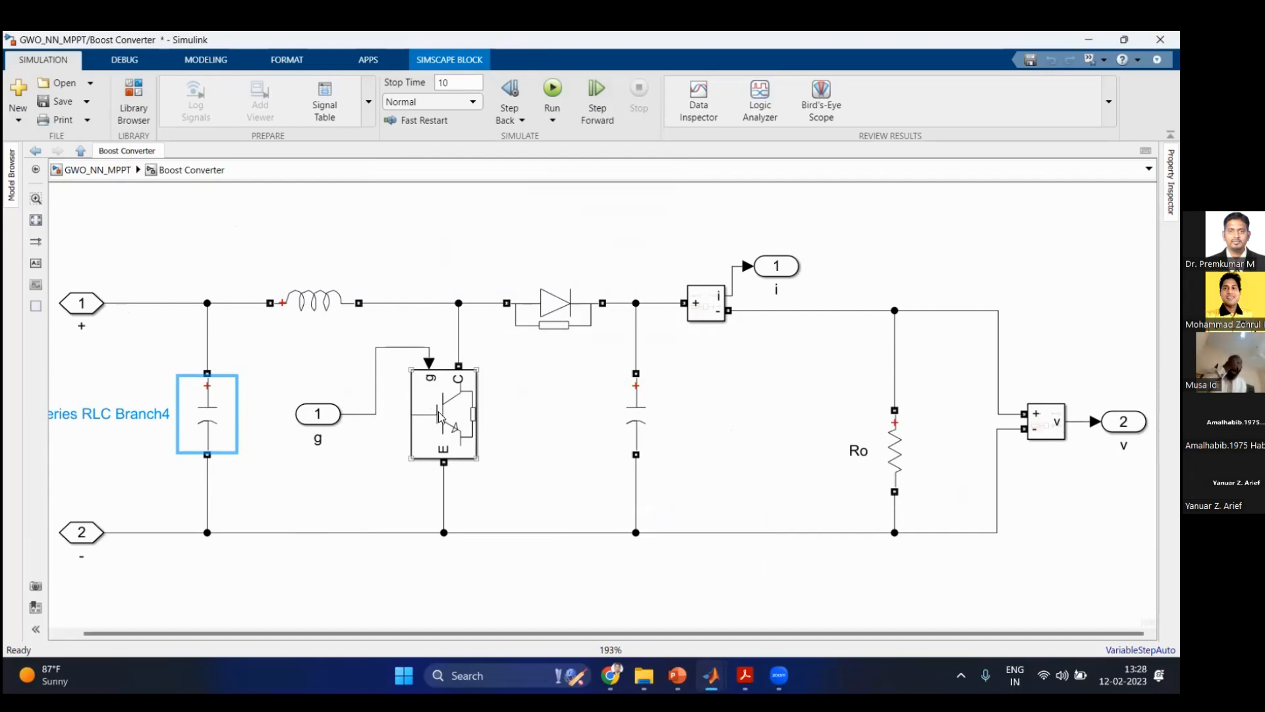
Step: Review the IGBT block's parameters, pointing out its on-state resistance Ron and forward voltage Vf
double_click(440, 417)
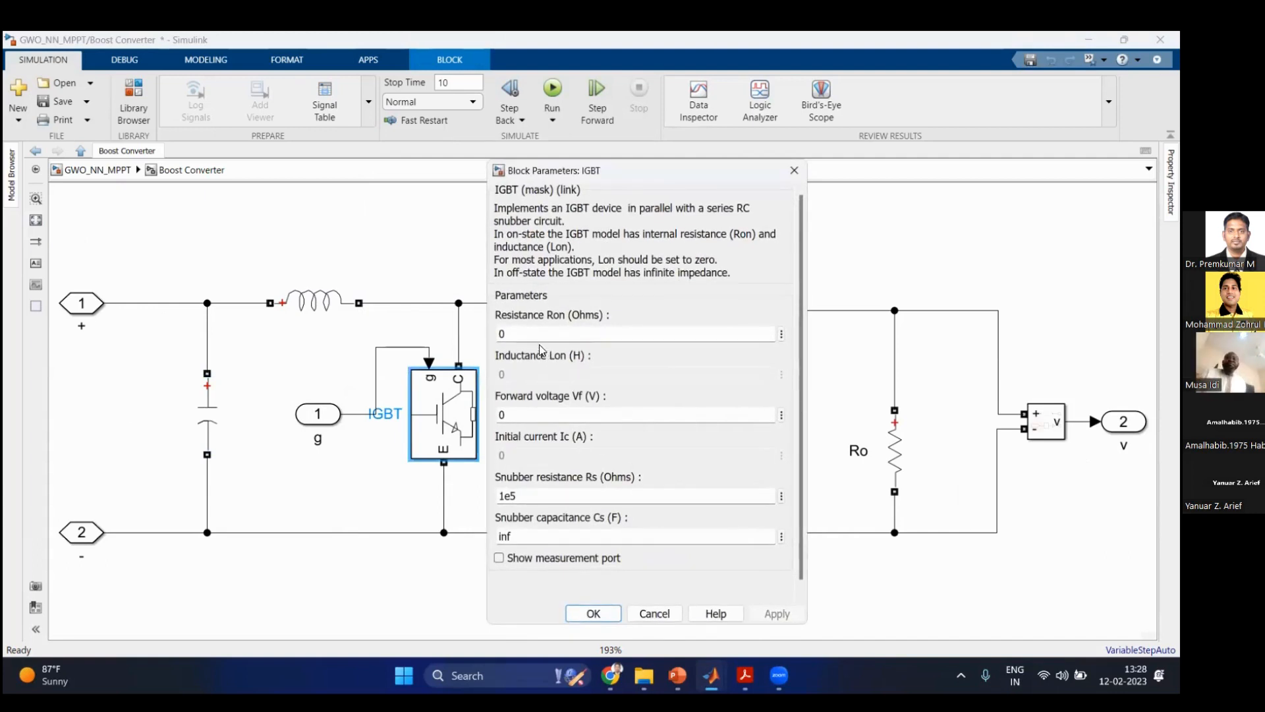
double_click(538, 335)
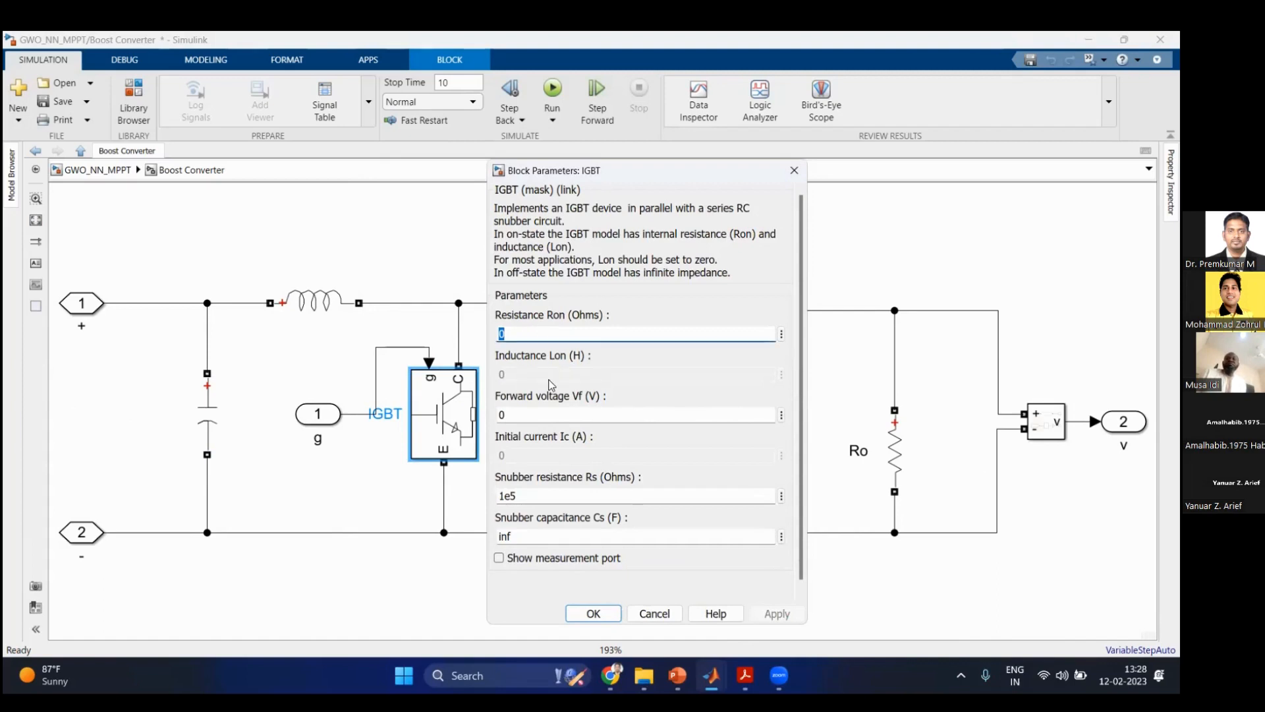
click(535, 419)
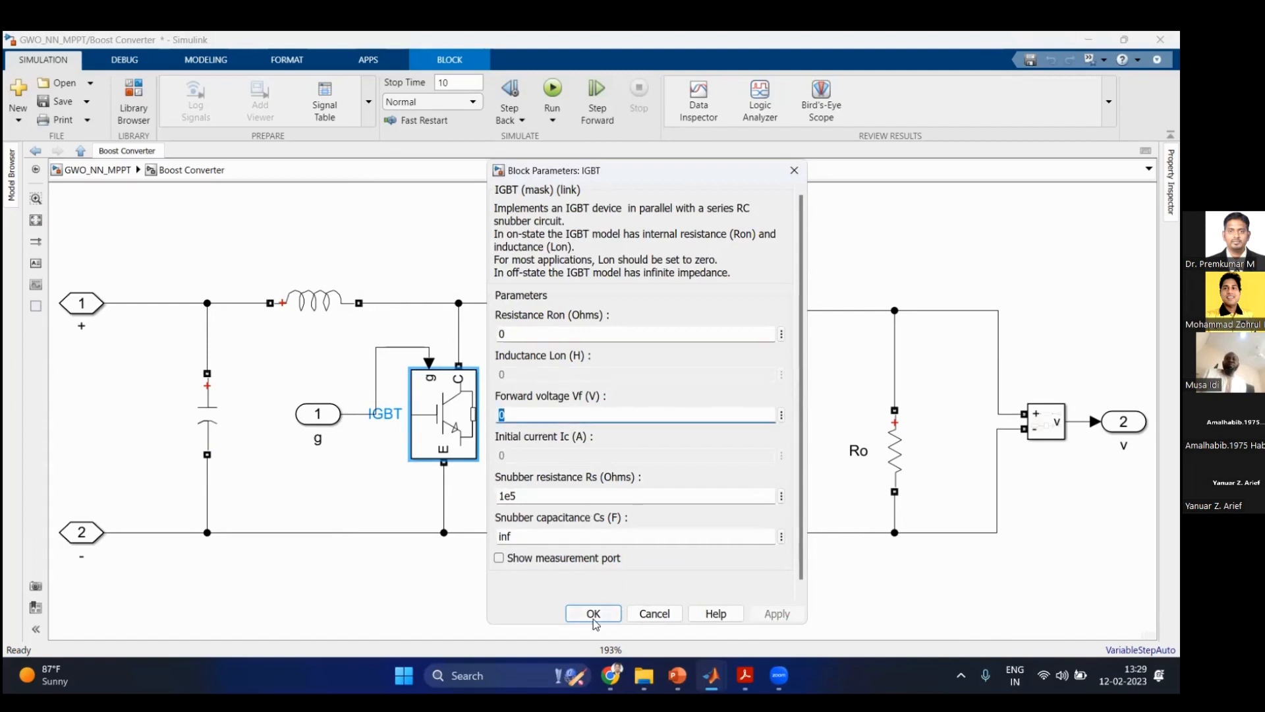
click(593, 613)
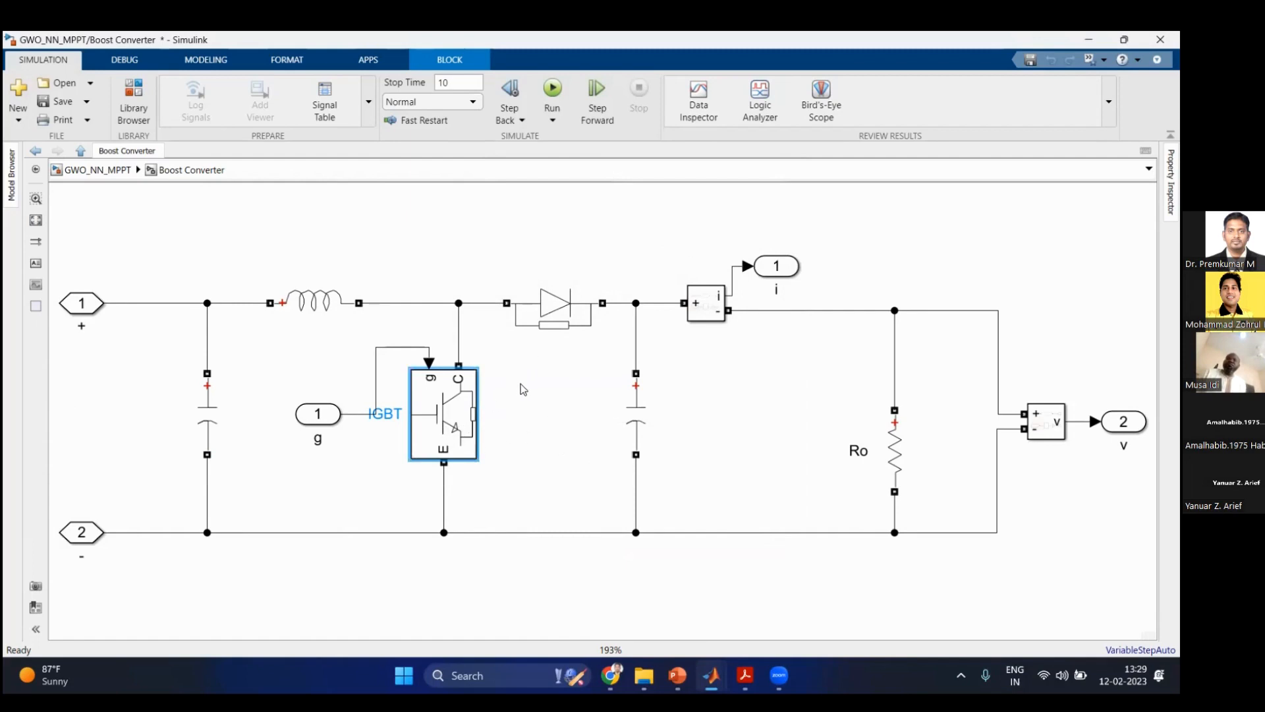
Step: Review the Diode1 block's parameters, pointing out its on-state resistance Ron and forward voltage Vf
click(560, 315)
double_click(560, 315)
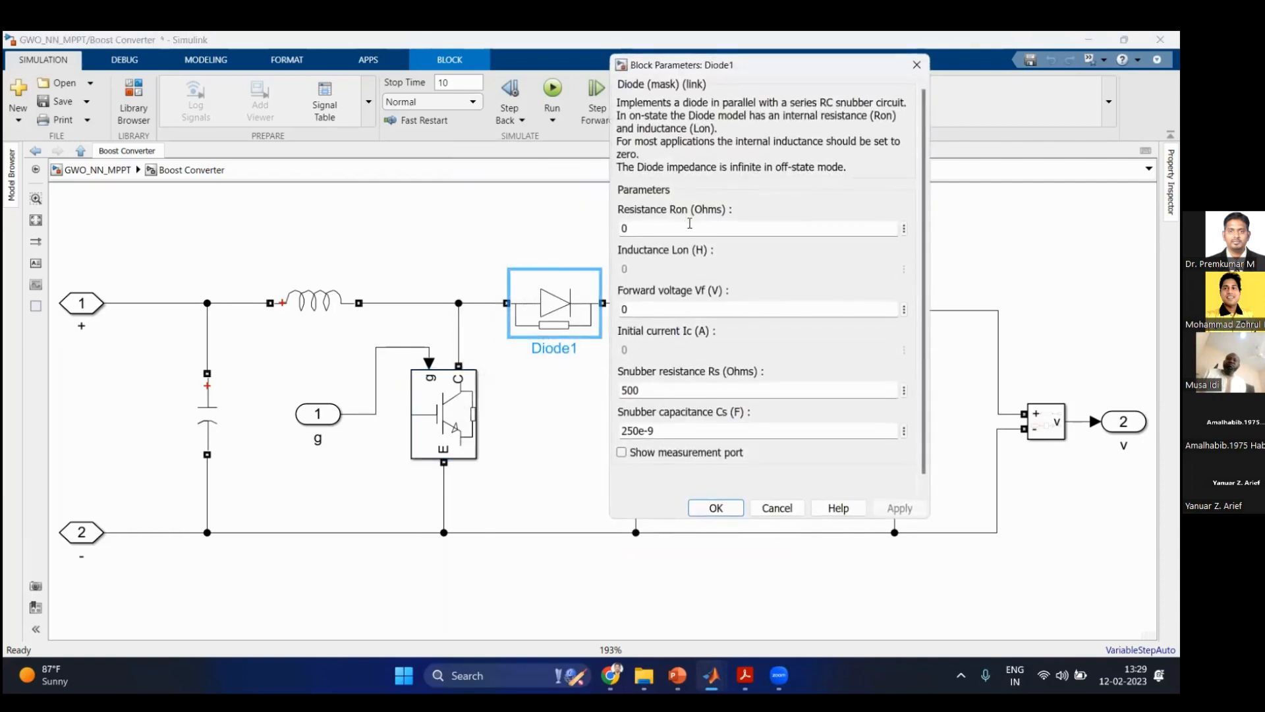
click(687, 228)
click(652, 308)
click(716, 508)
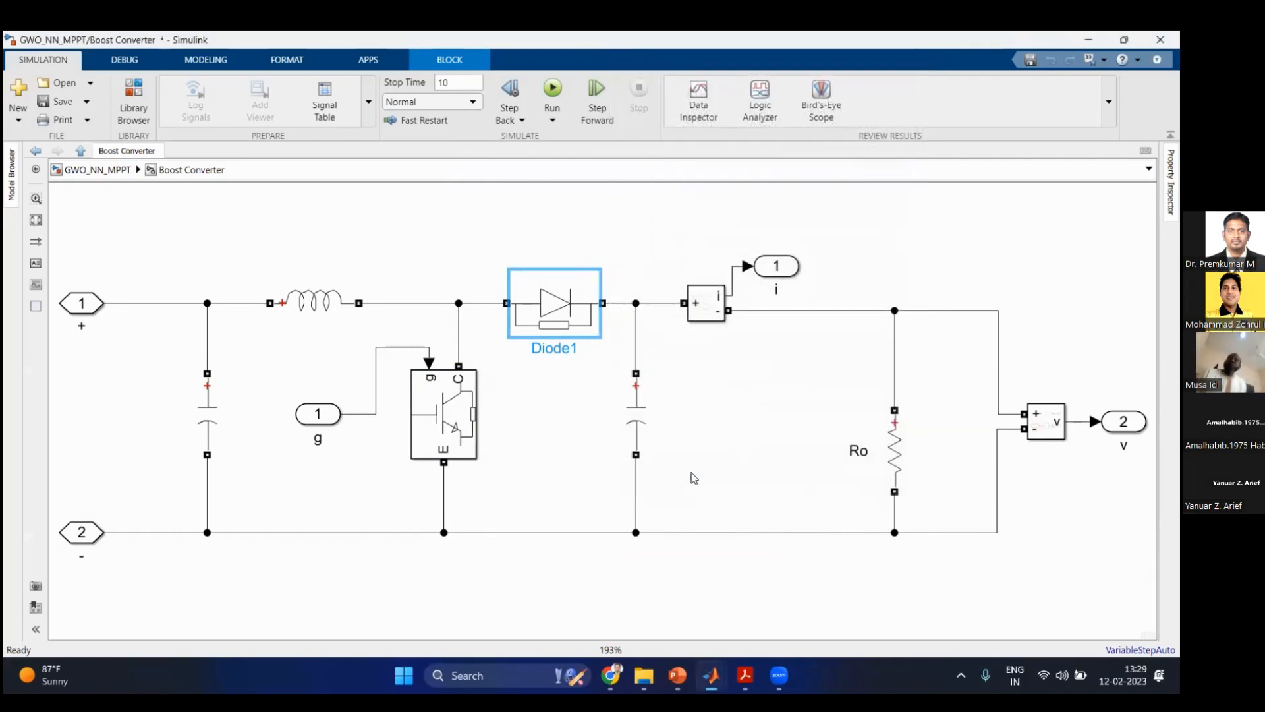
Step: Review the capacitance of the output capacitor Series RLC Branch1 and the resistance of the load Ro
double_click(651, 429)
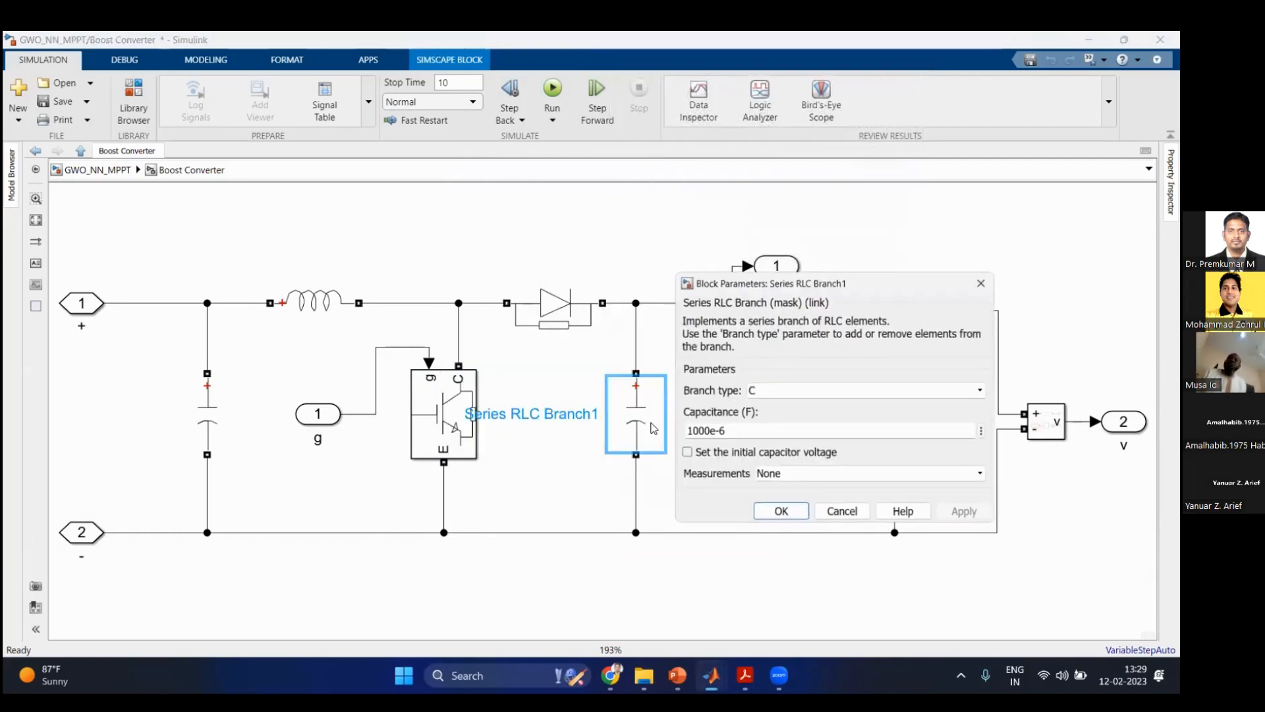
click(706, 433)
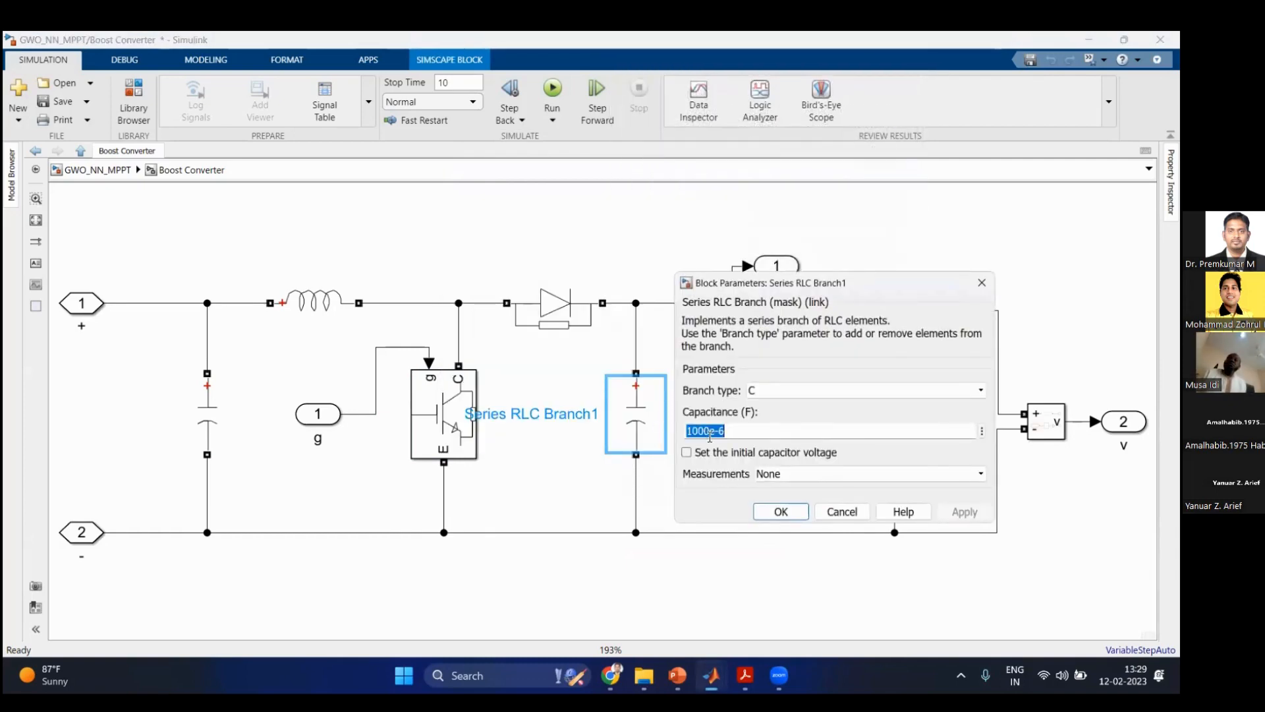
click(707, 433)
drag(709, 433, 685, 432)
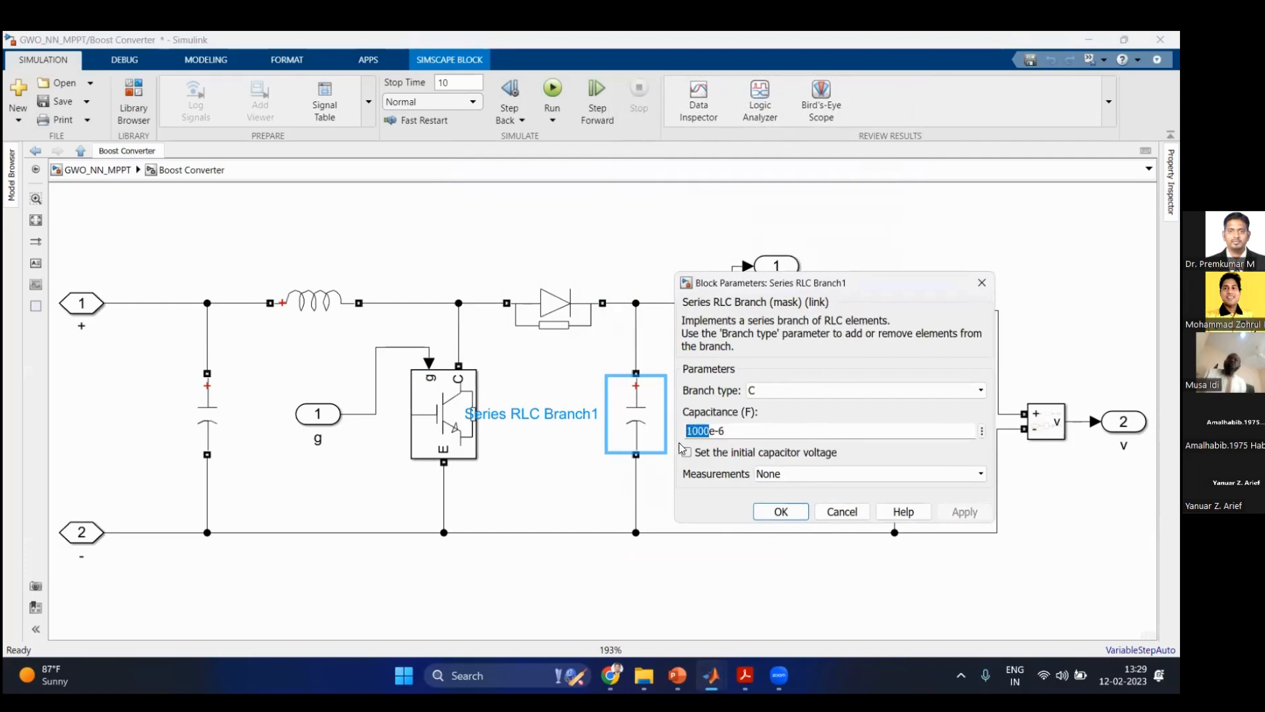
click(780, 513)
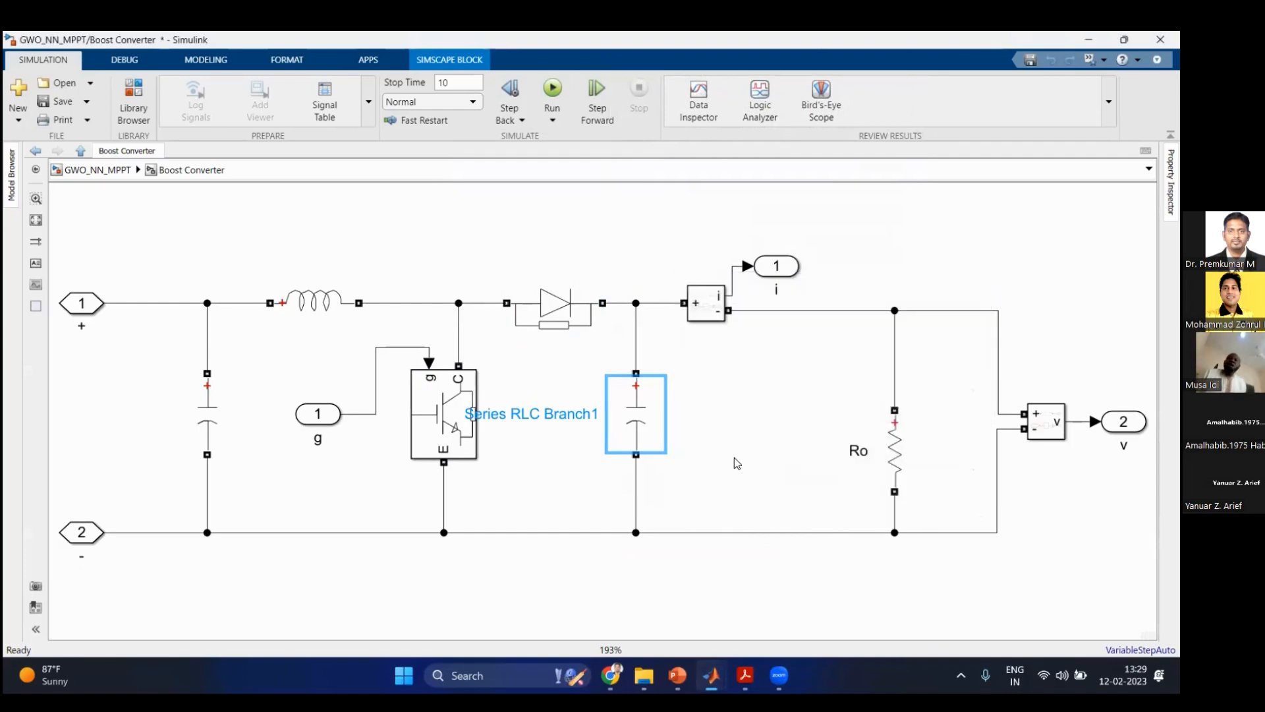
double_click(897, 452)
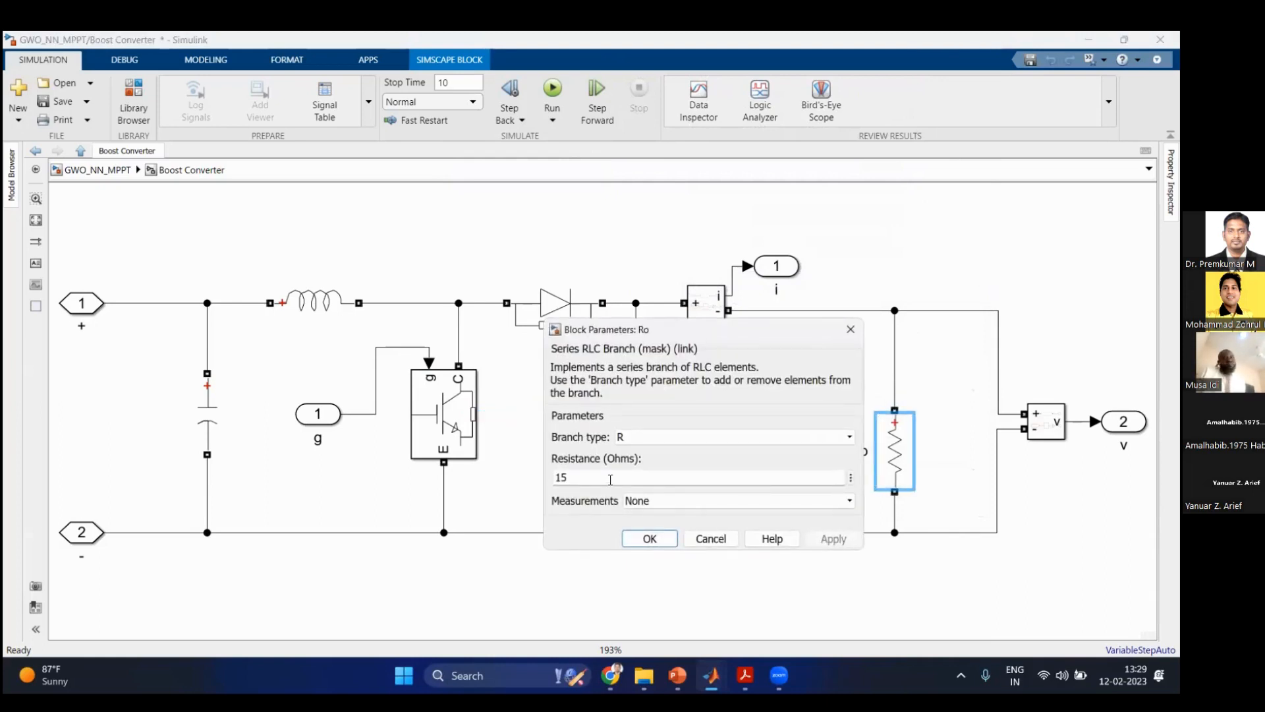
click(649, 540)
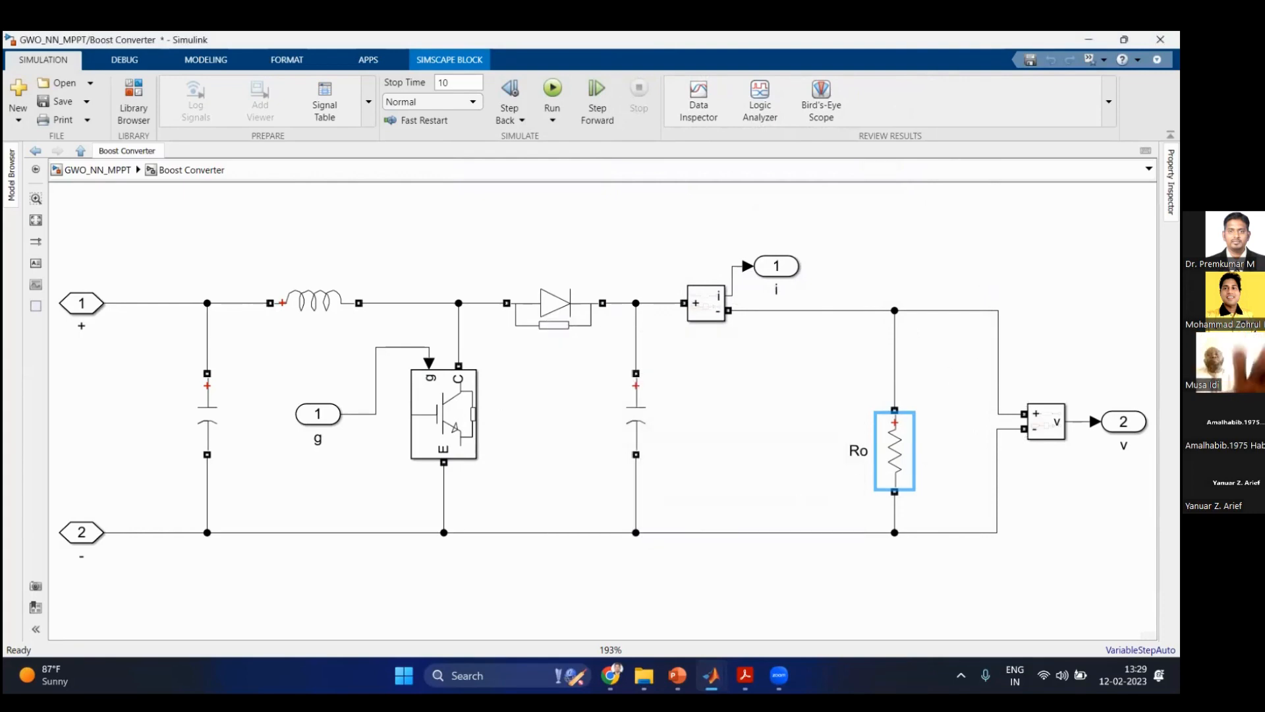
Step: Return to the top-level GWO_NN_MPPT model, revisit the Boost Converter subsystem, and open the NN subsystem
click(118, 170)
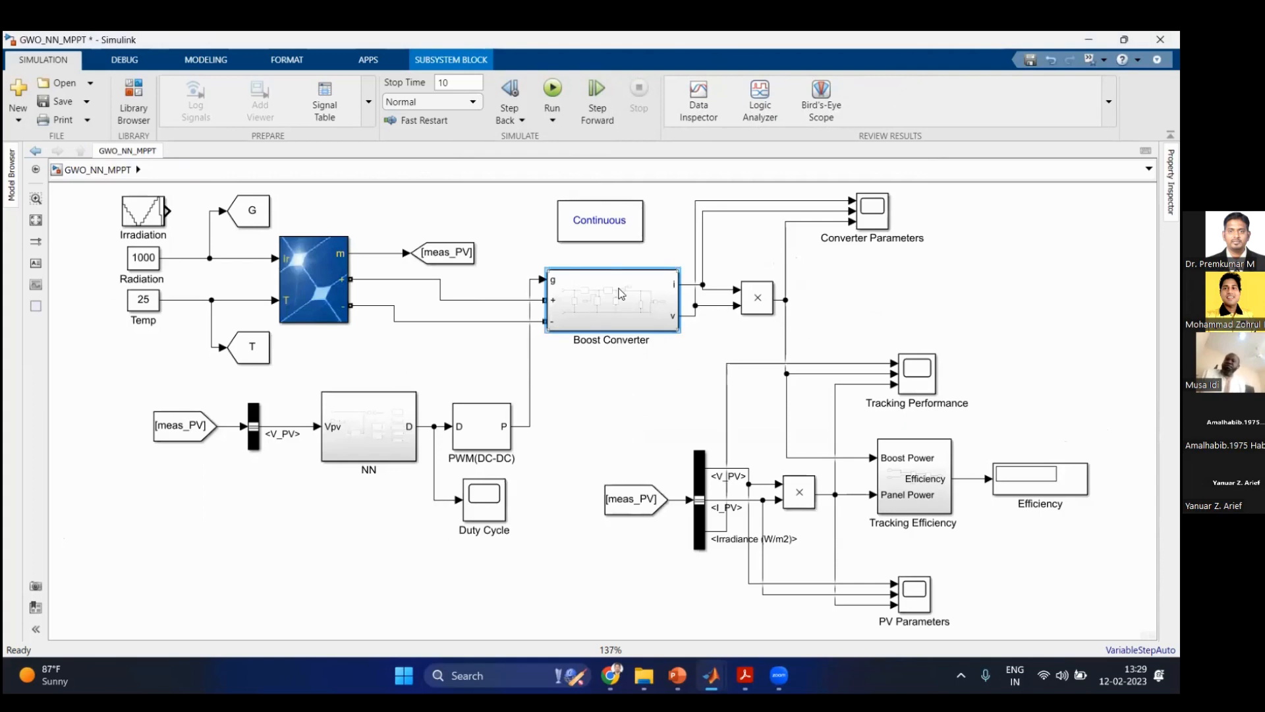
double_click(653, 313)
click(109, 170)
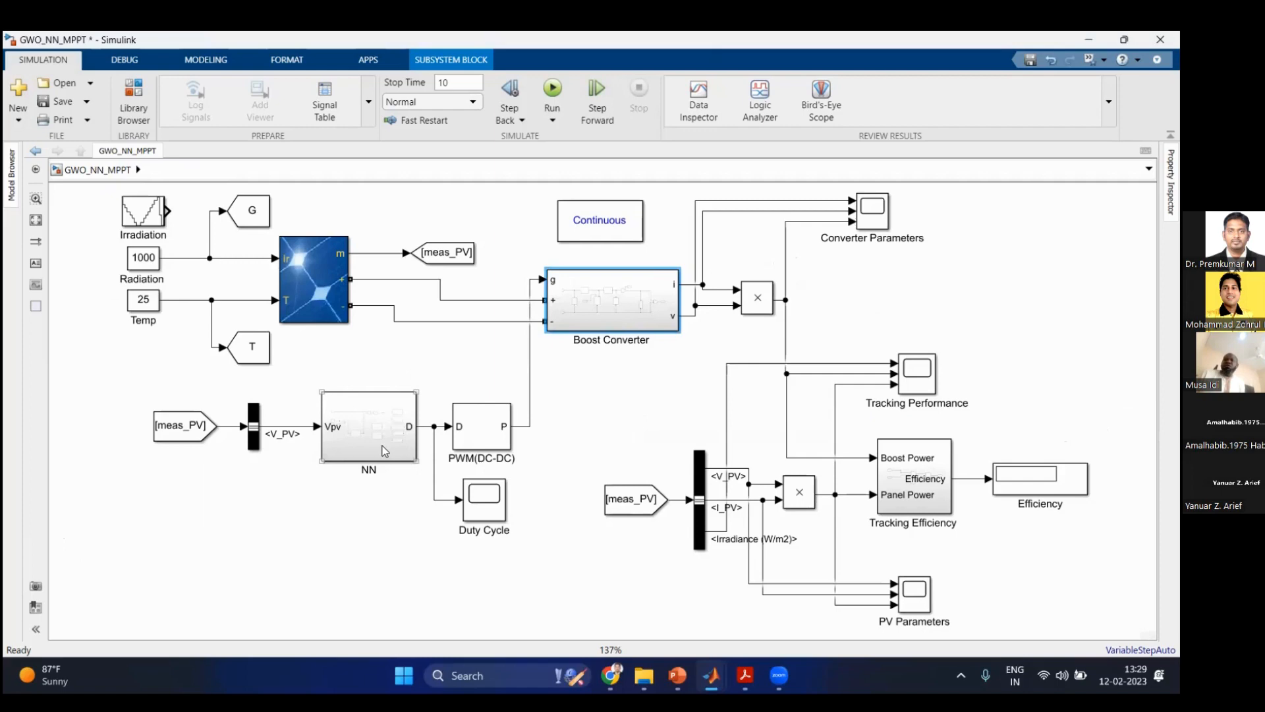
click(374, 468)
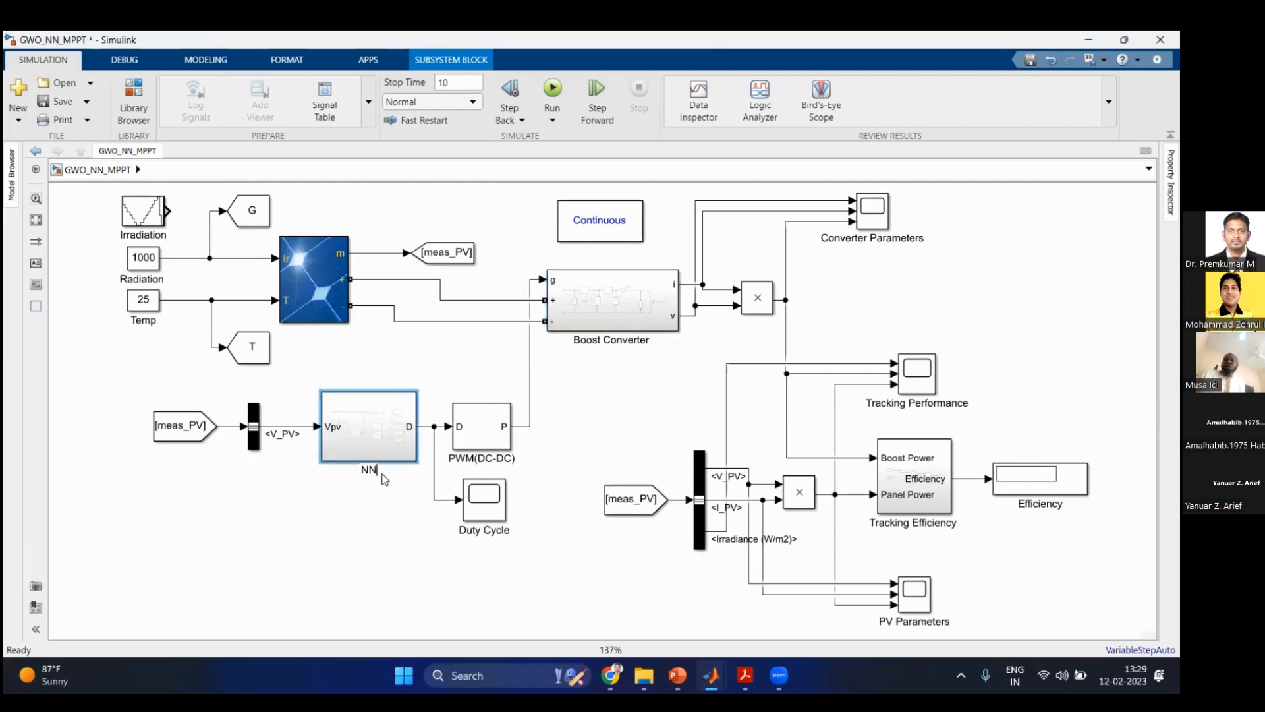
double_click(373, 444)
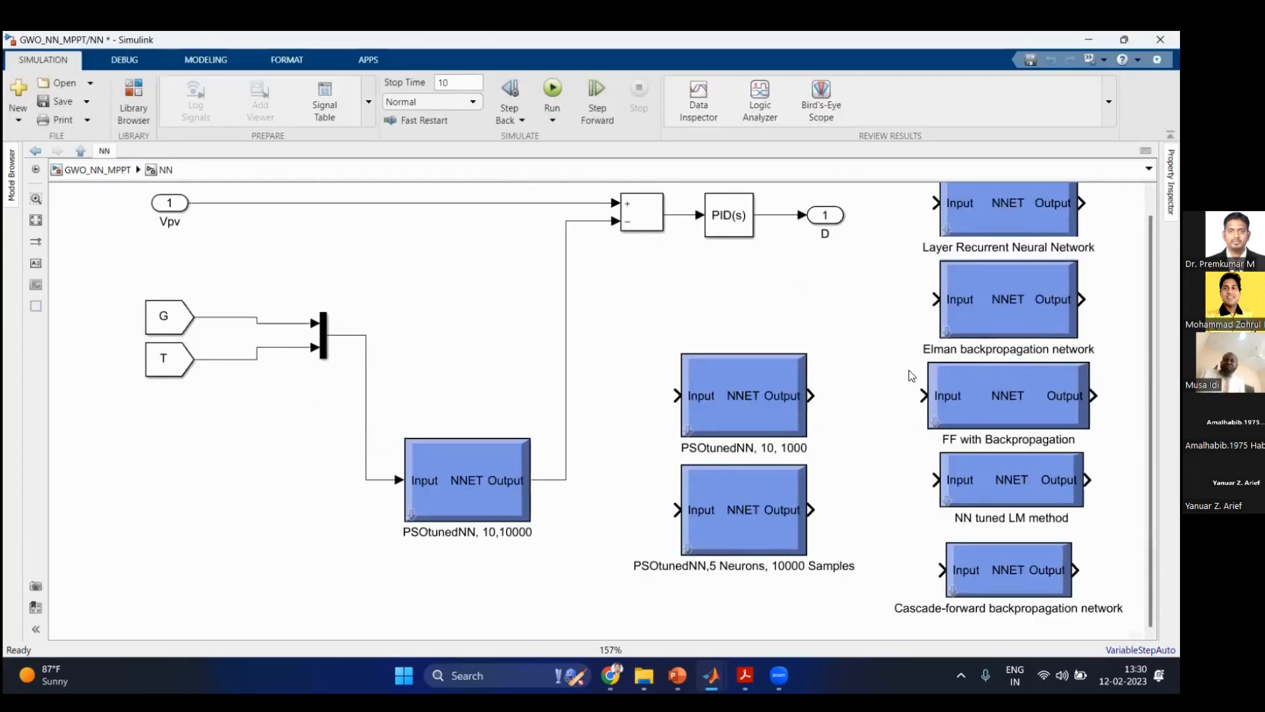
Step: Take the PSOtunedNN, 10,10000 block out of the signal path and place it unconnected below the G and T tags
click(1042, 280)
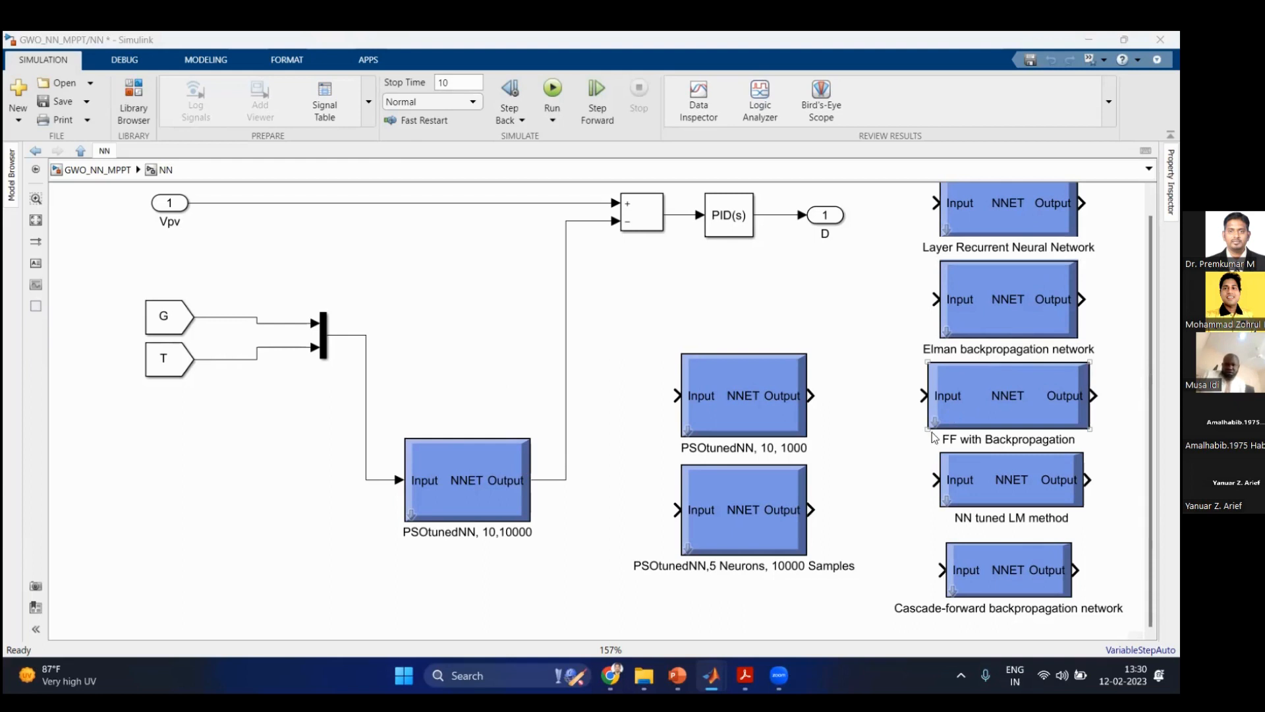
click(443, 463)
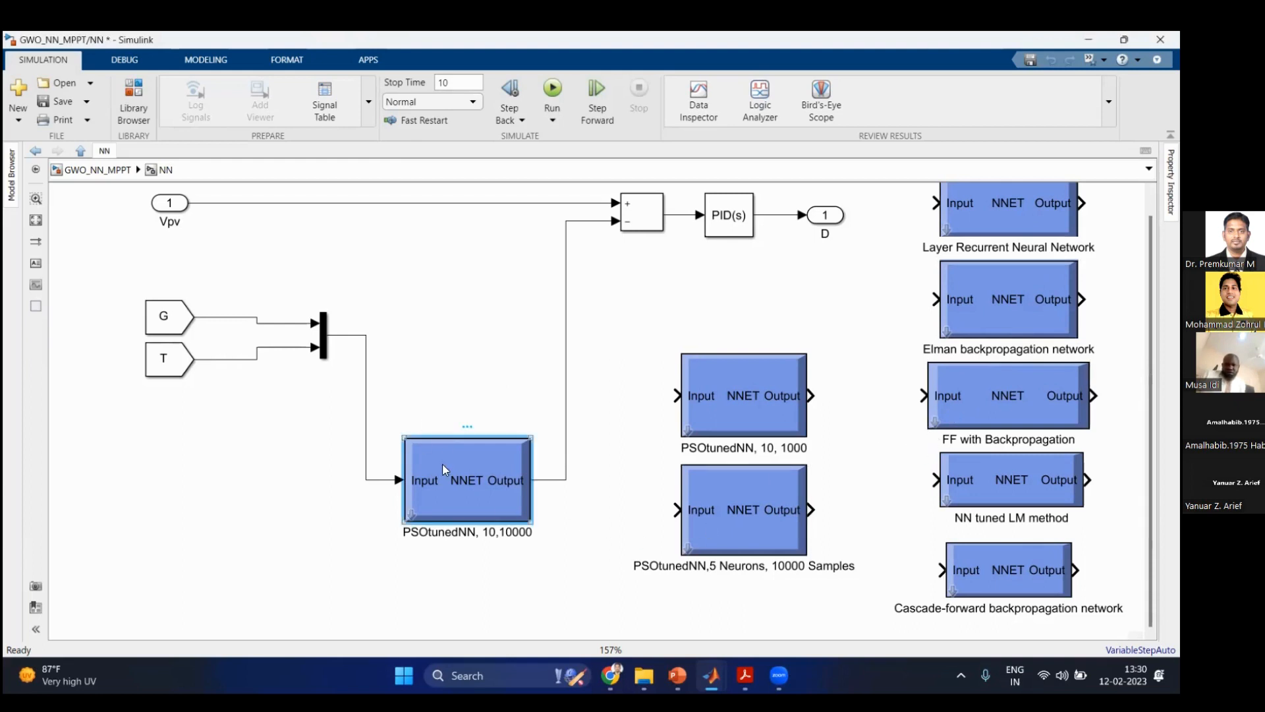
key(Delete)
click(151, 513)
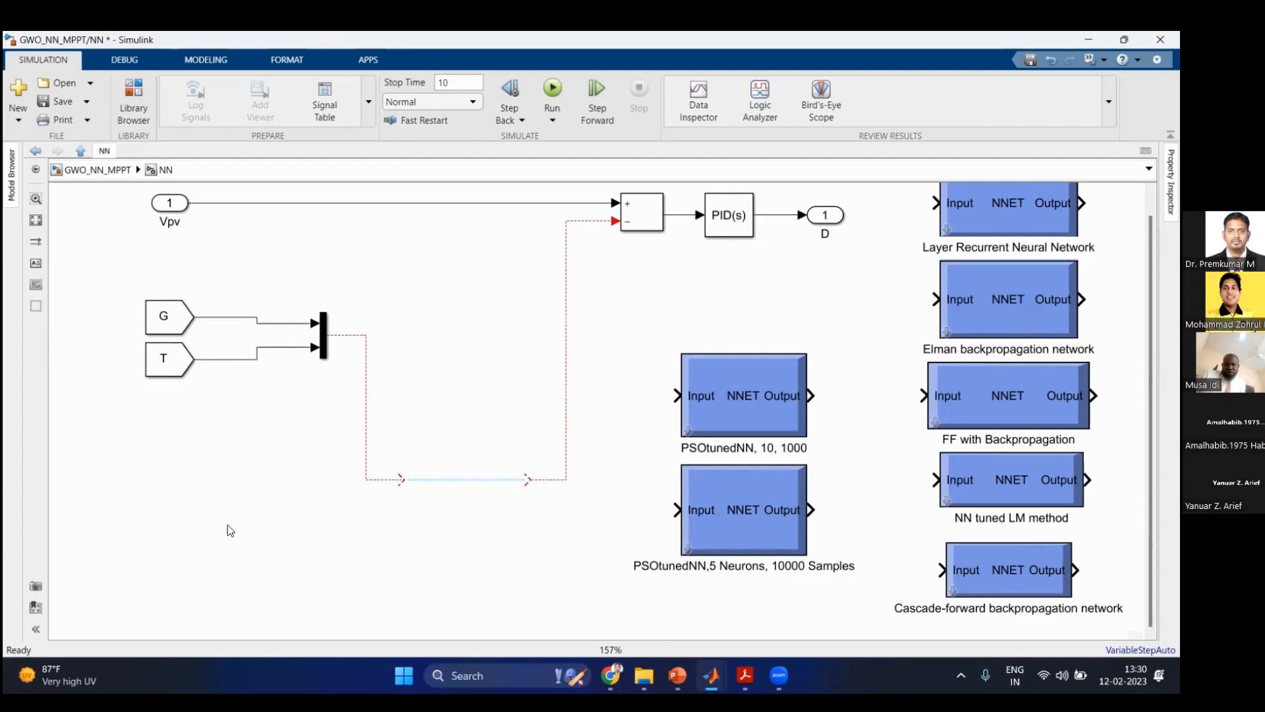
key(ctrl+v)
drag(471, 500, 161, 515)
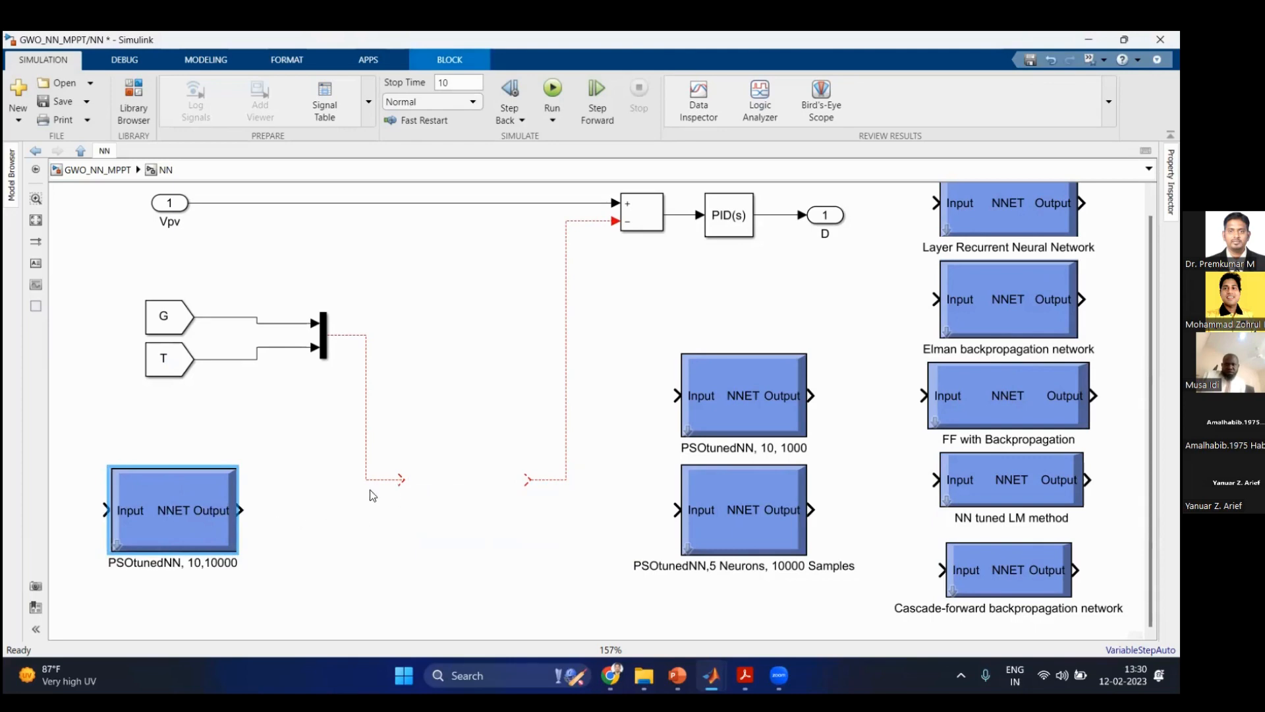
Step: Trace the NN subsystem's signal path from the G and T inputs through the mux to the PID controller
click(167, 325)
click(326, 322)
click(382, 354)
click(726, 223)
Step: Switch to the MPPT presentation in PowerPoint, review the Application of ANN to MPPT slide, and return to Simulink
click(678, 676)
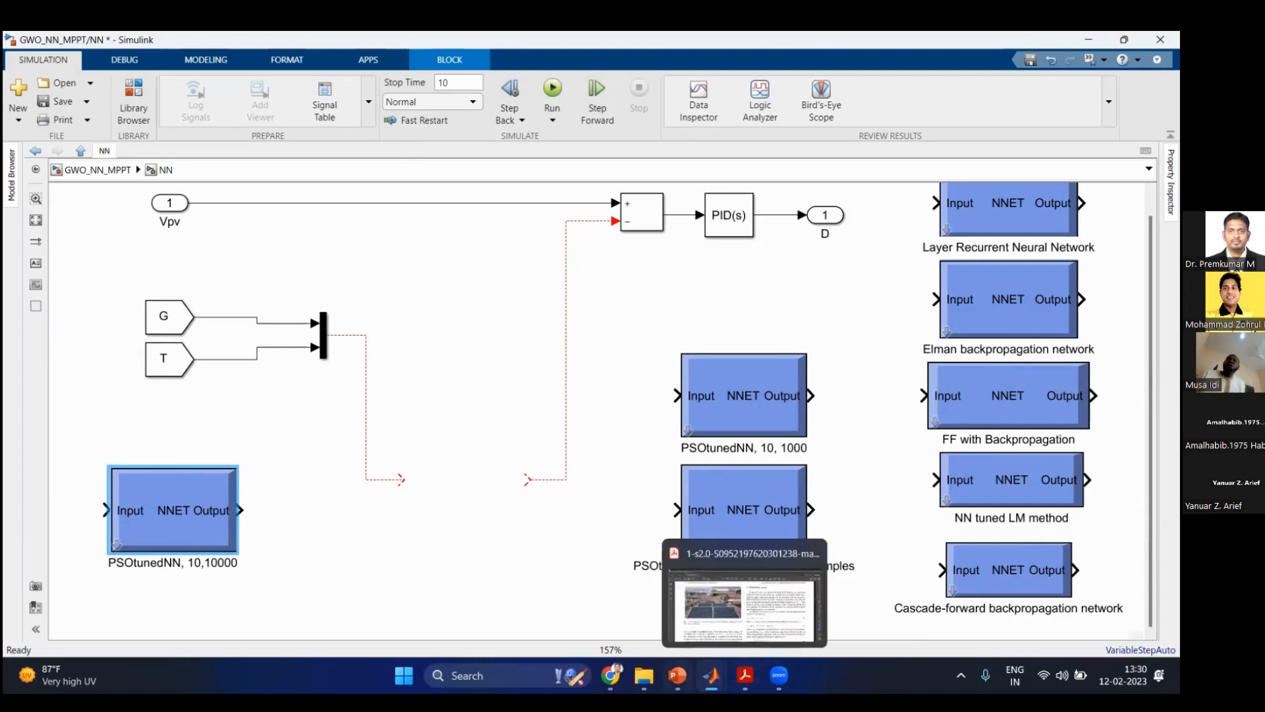
scroll(598, 537, down, 4)
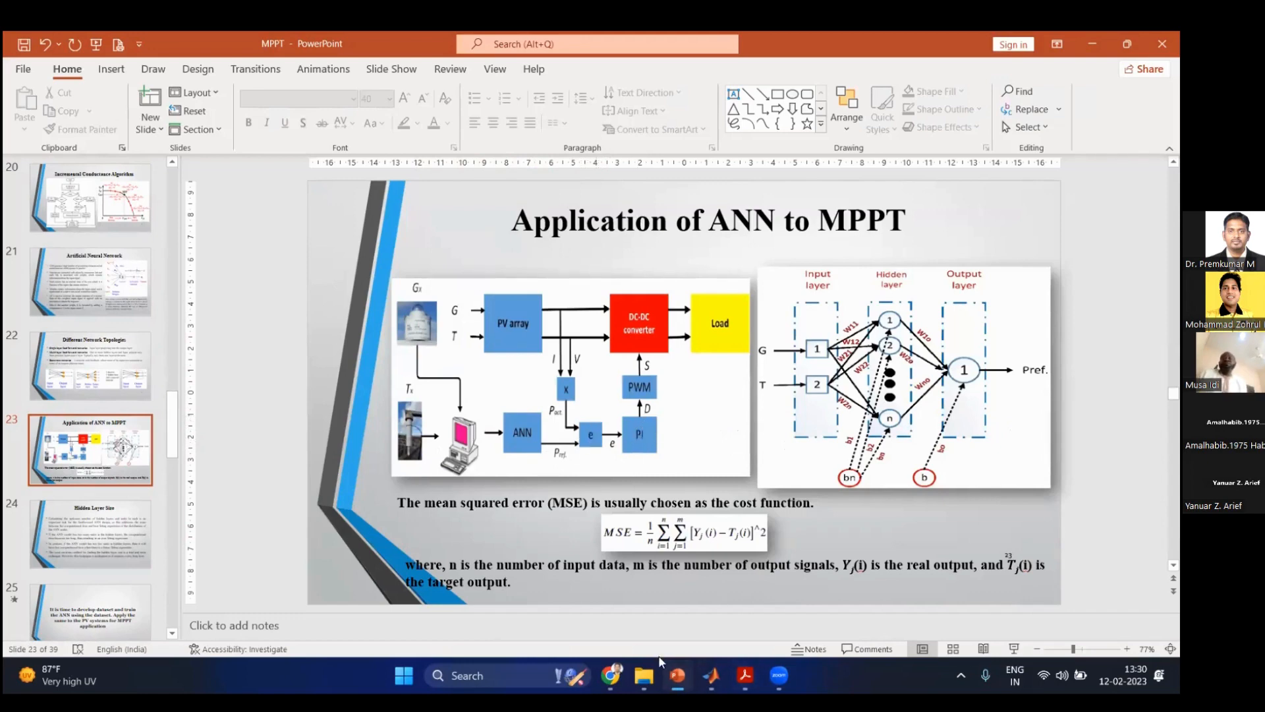
key(super+Down)
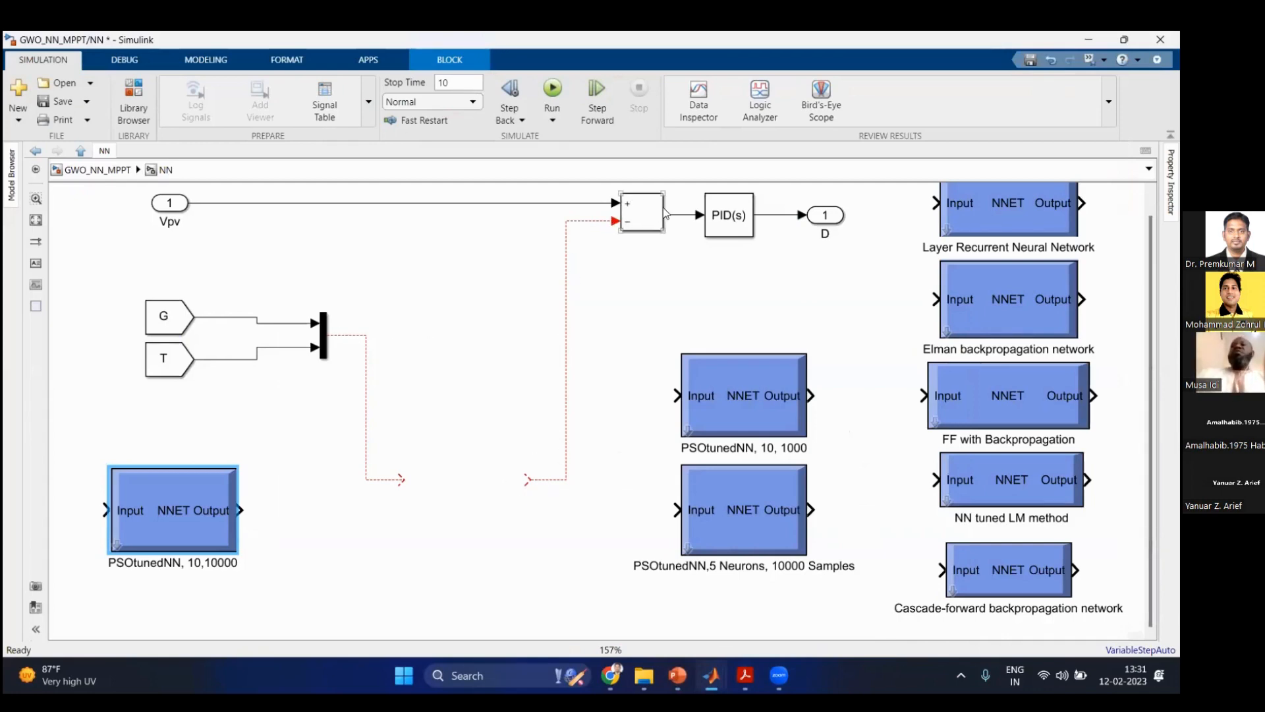
Step: Review the PID Controller block's parameters, pointing out its proportional and integral gains
click(739, 233)
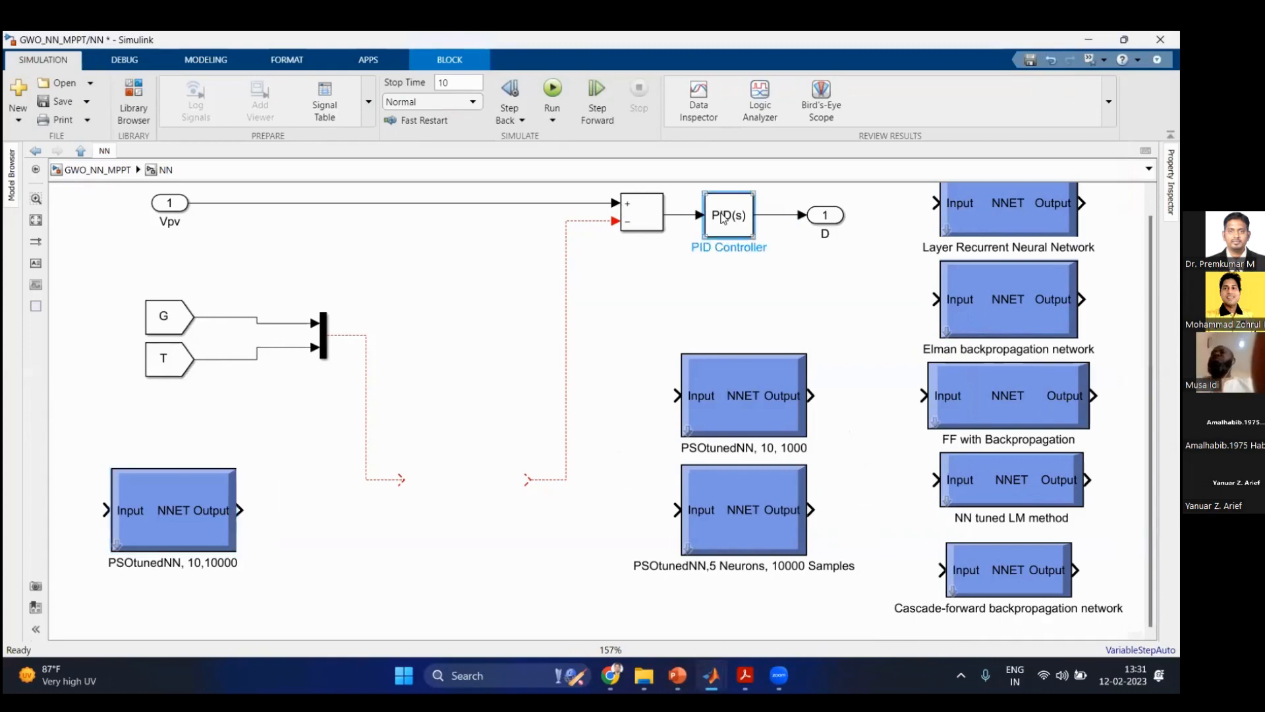
double_click(740, 235)
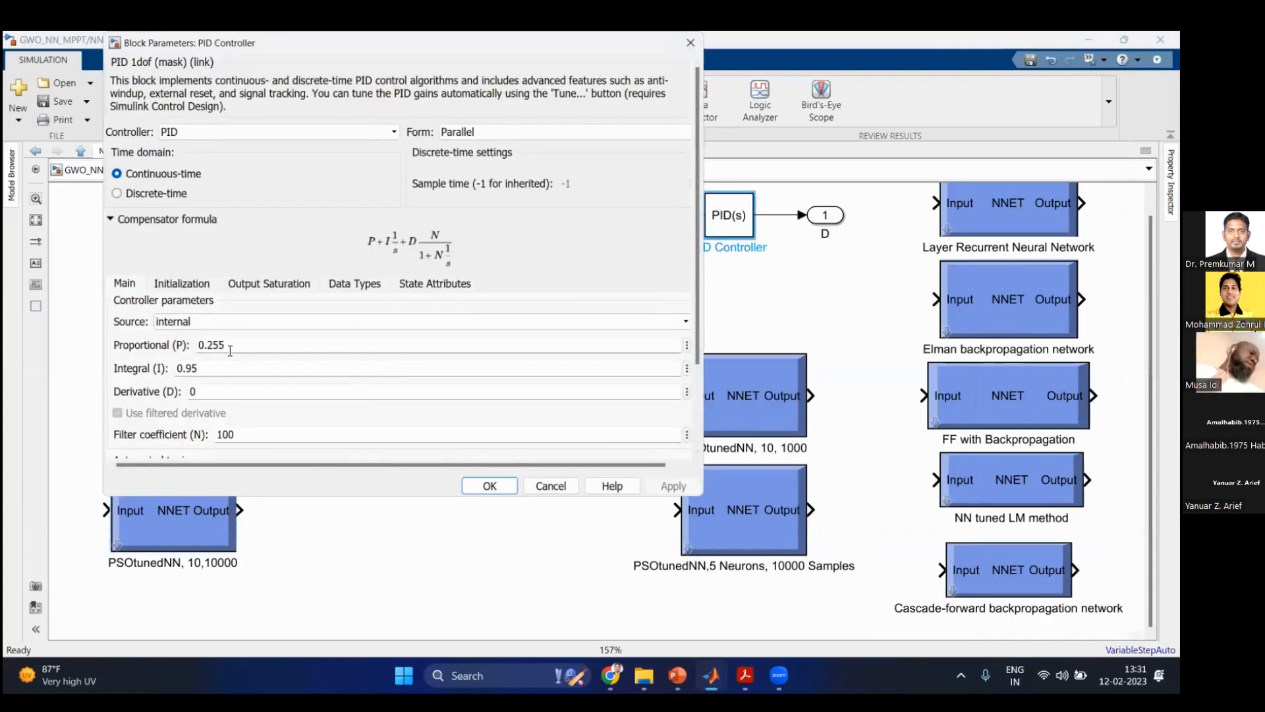
double_click(227, 345)
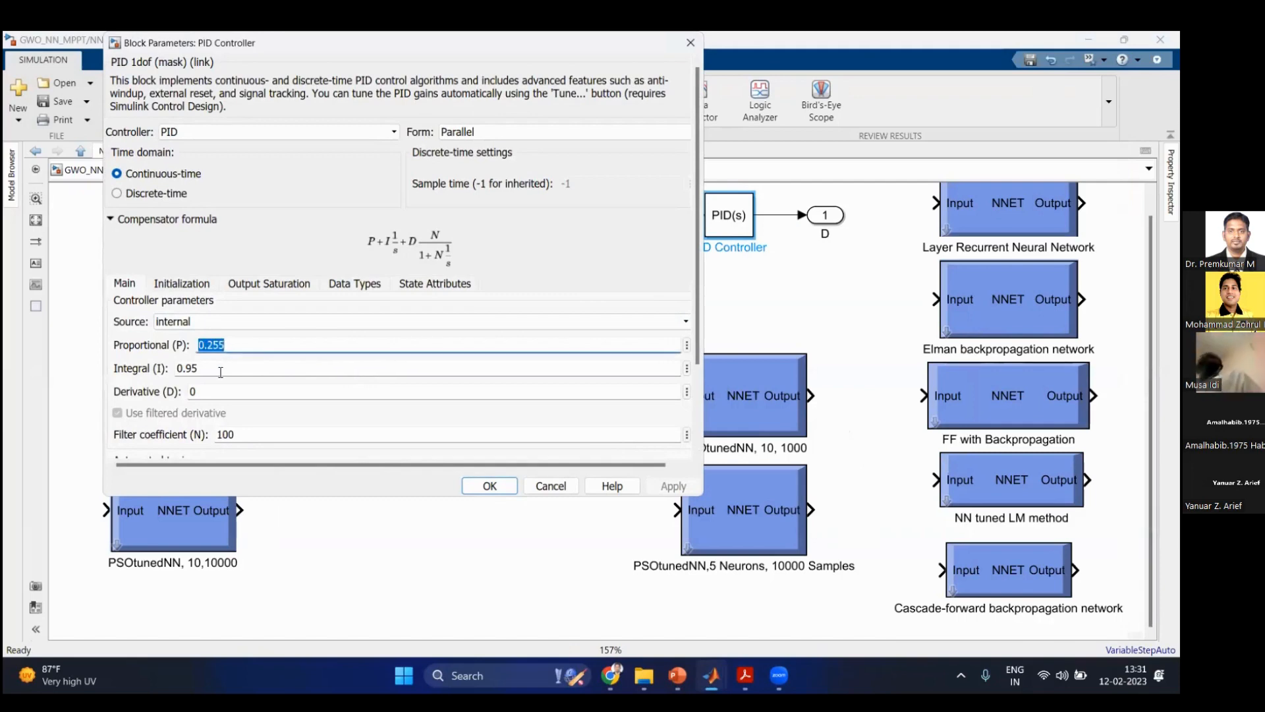
double_click(224, 372)
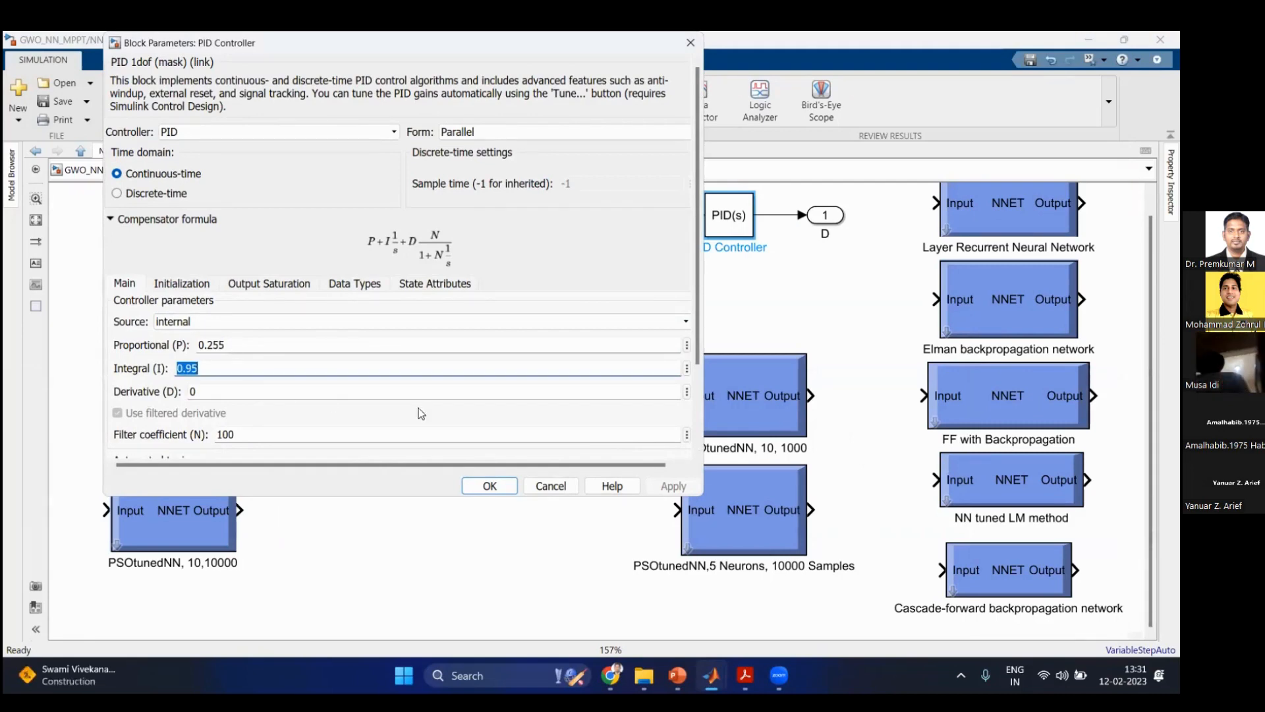
click(487, 488)
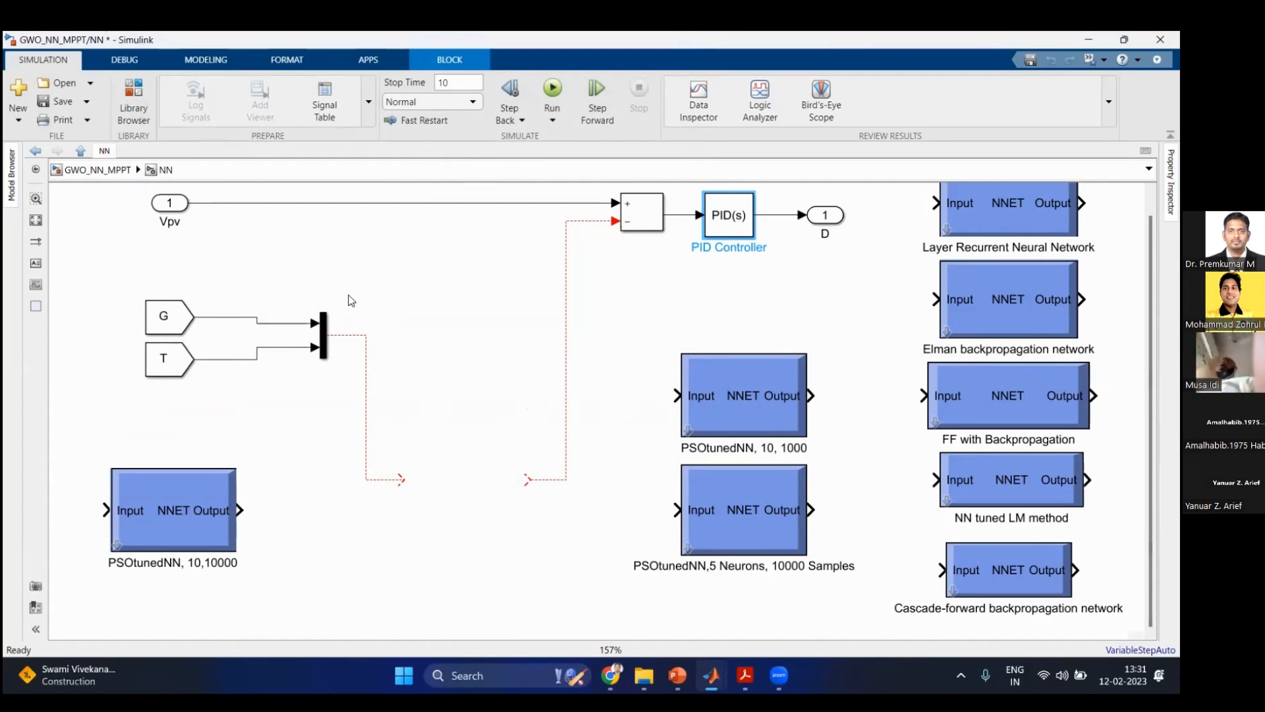
Step: Review the PWM(DC-DC) block's switching frequency and the gate input its pulses drive inside the Boost Converter subsystem
click(104, 172)
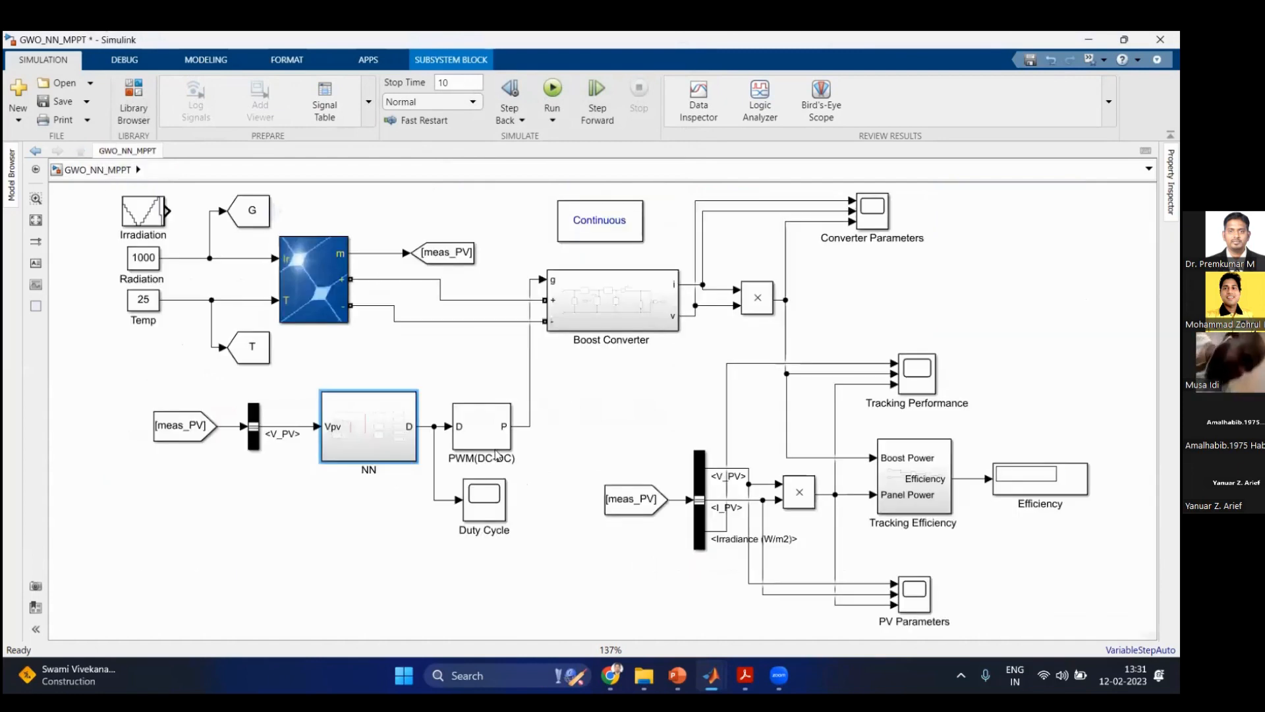
double_click(393, 440)
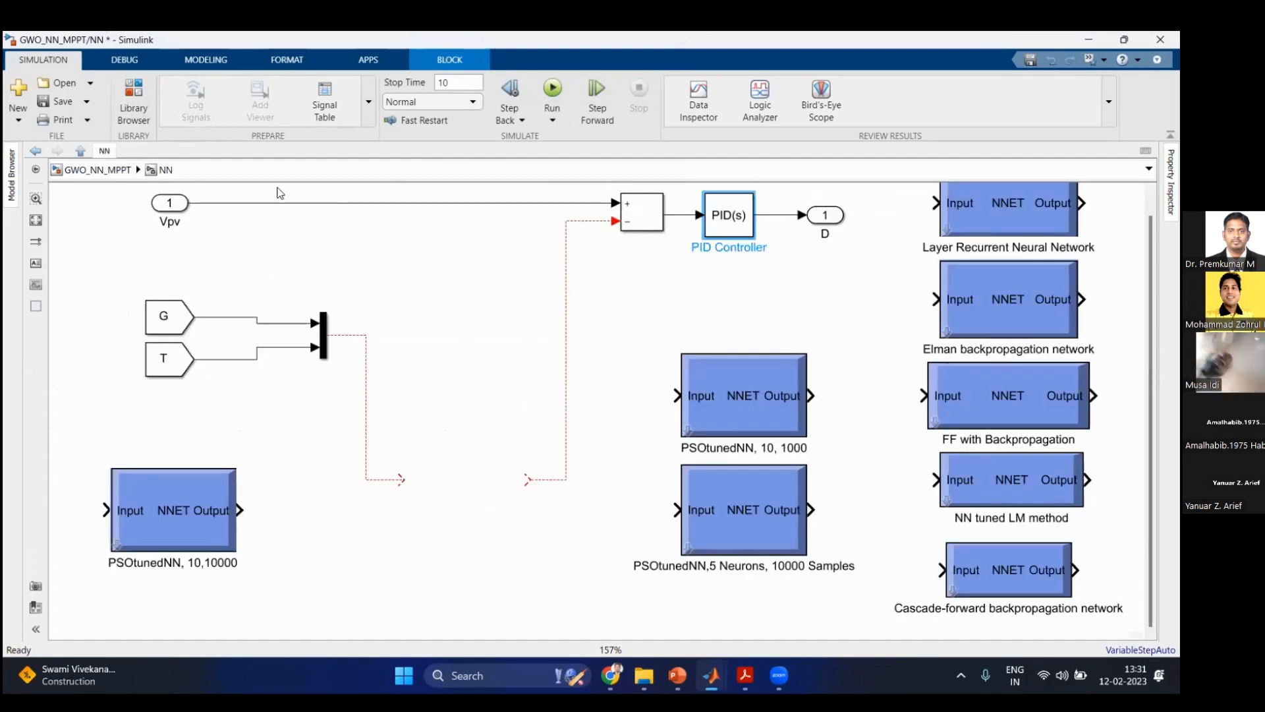
click(99, 170)
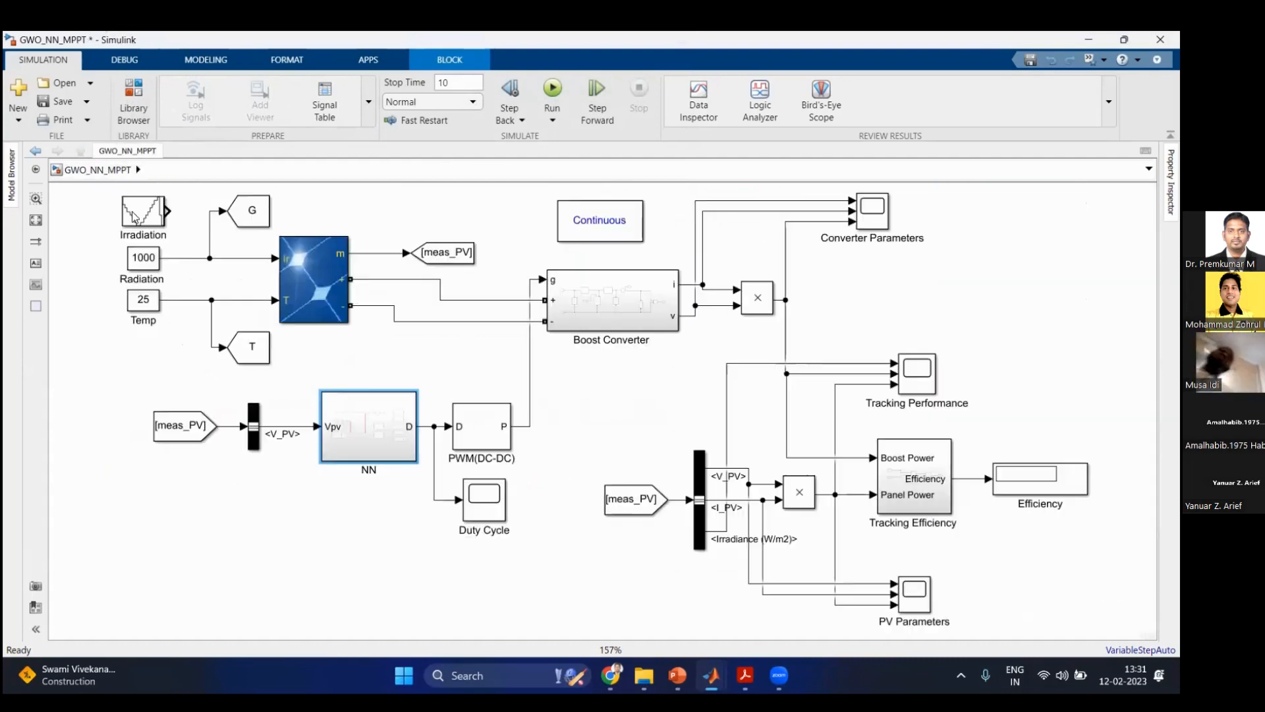
double_click(478, 437)
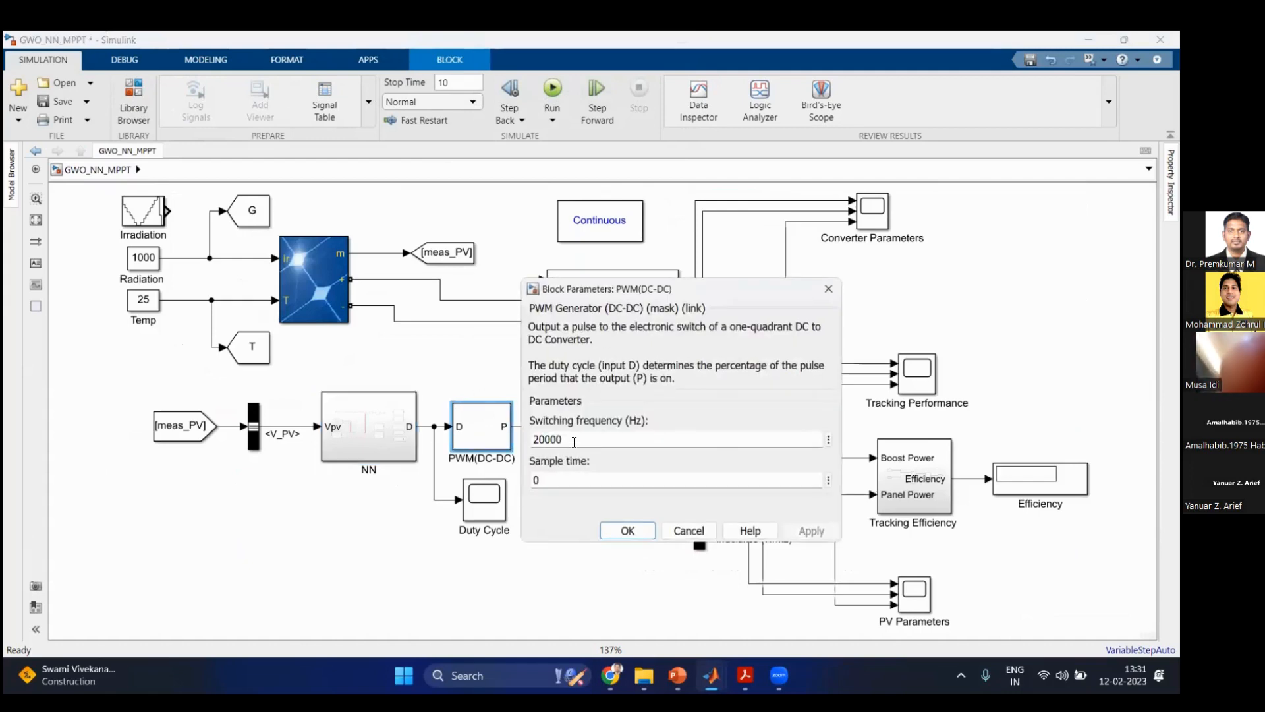
double_click(571, 443)
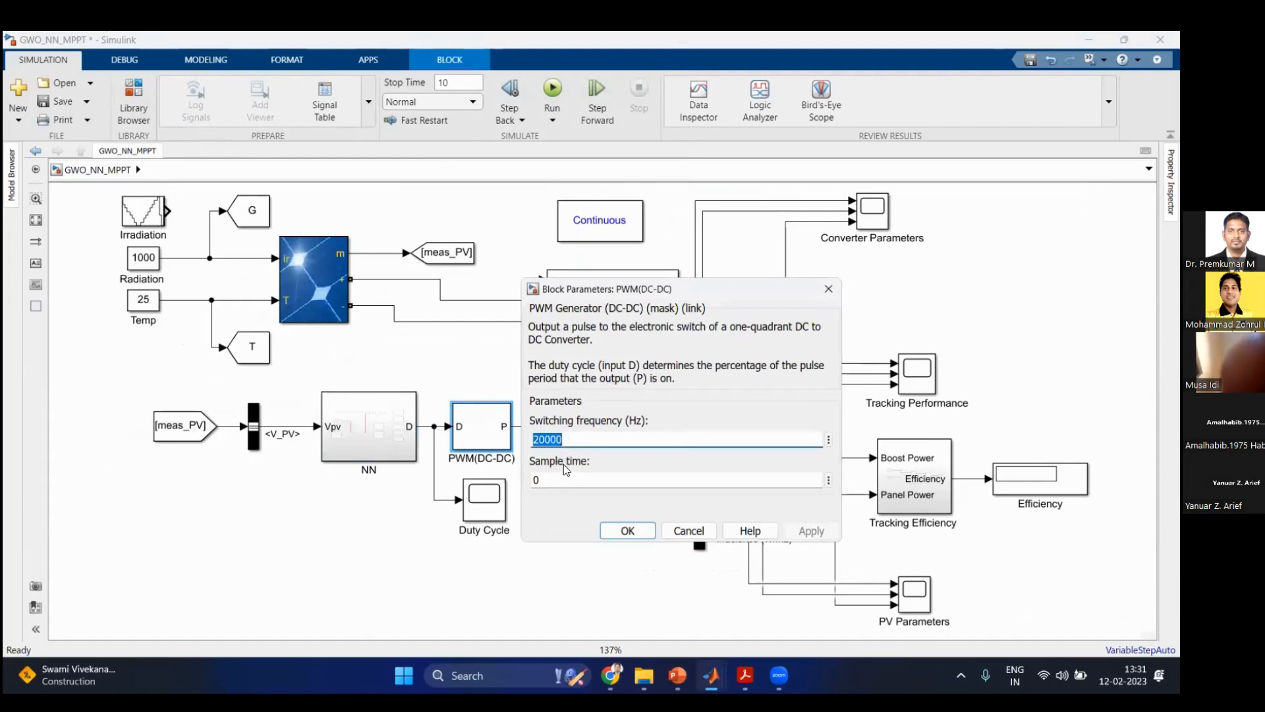
click(627, 531)
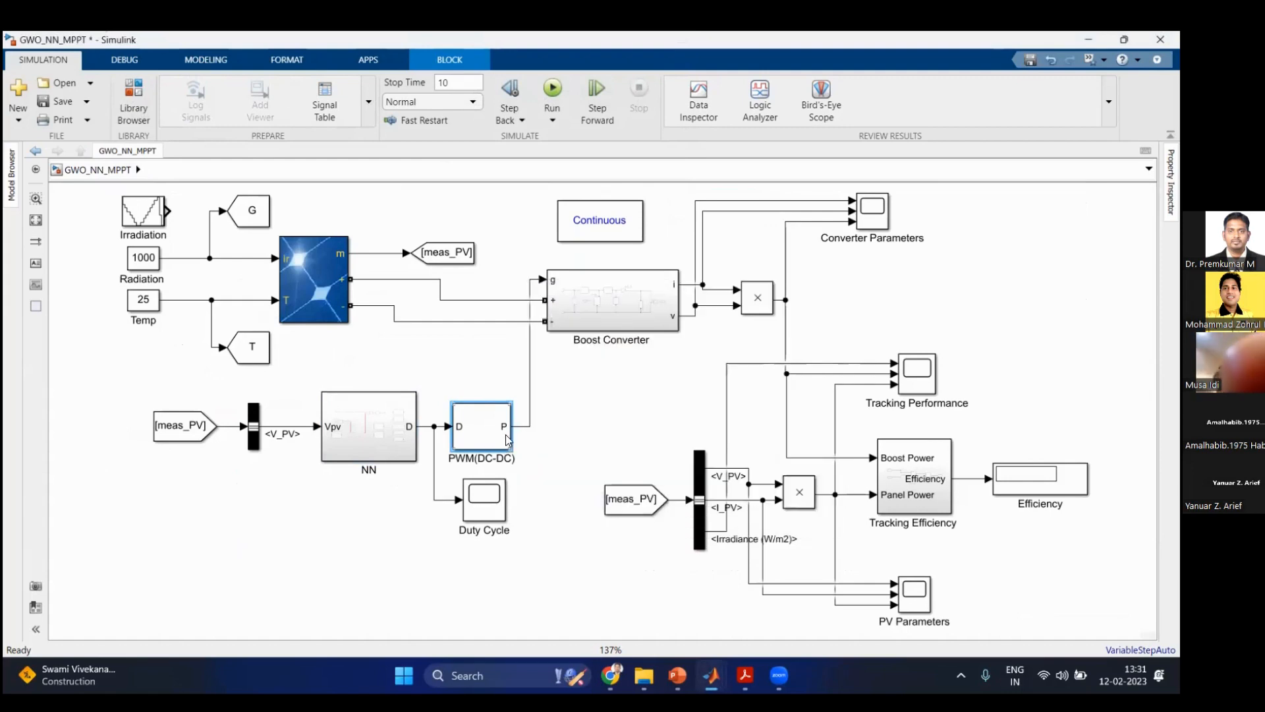
double_click(565, 293)
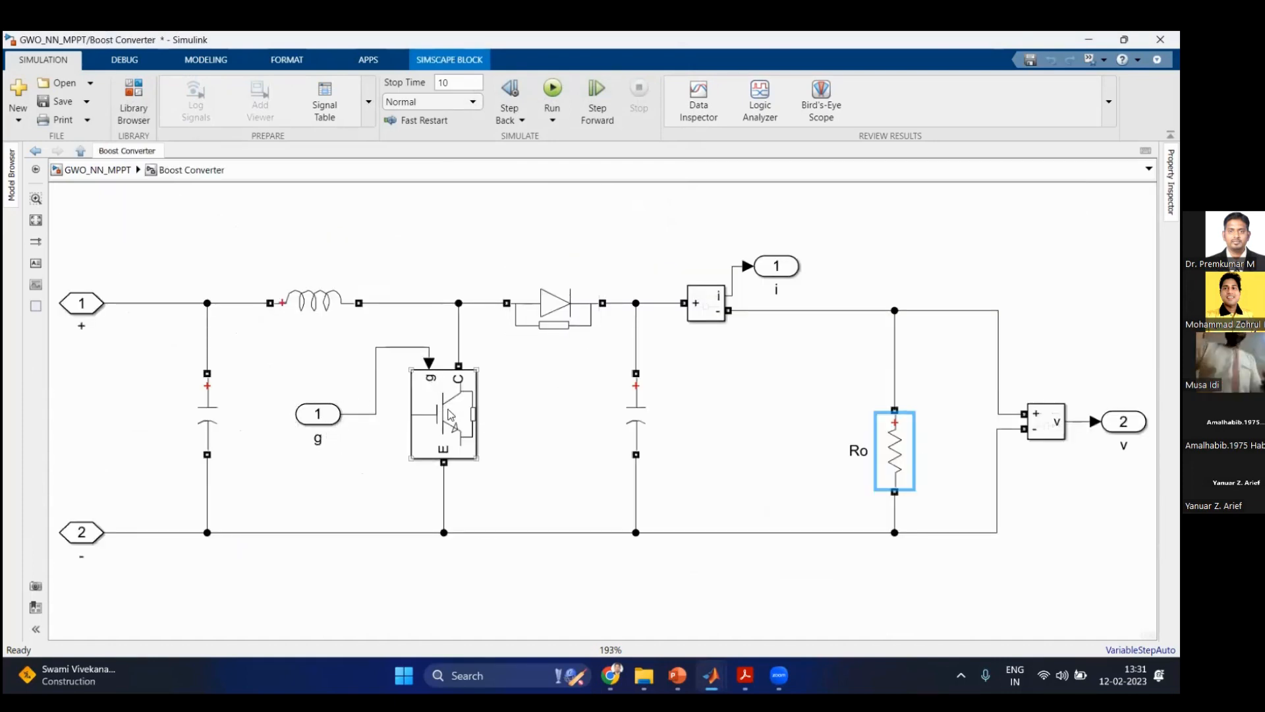
click(99, 170)
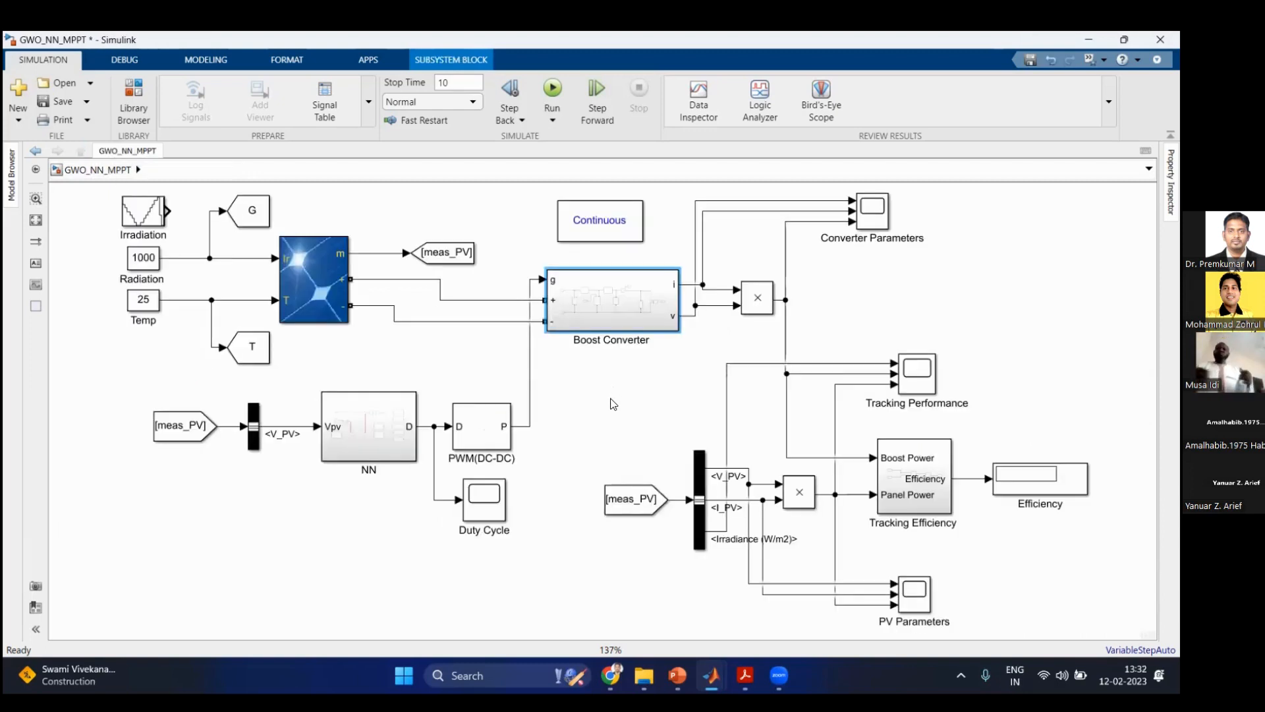
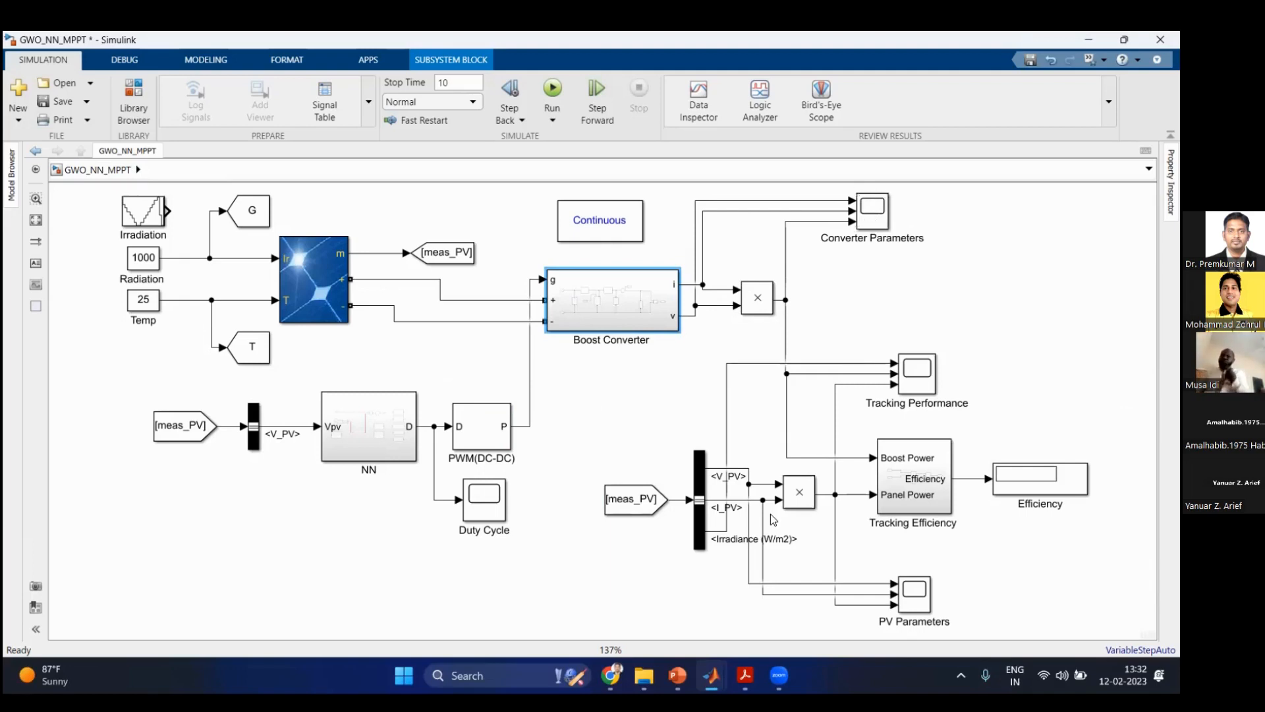
Step: Review the meas_PV Goto tag and the elements selected in the bus selector ahead of the panel power product
double_click(465, 253)
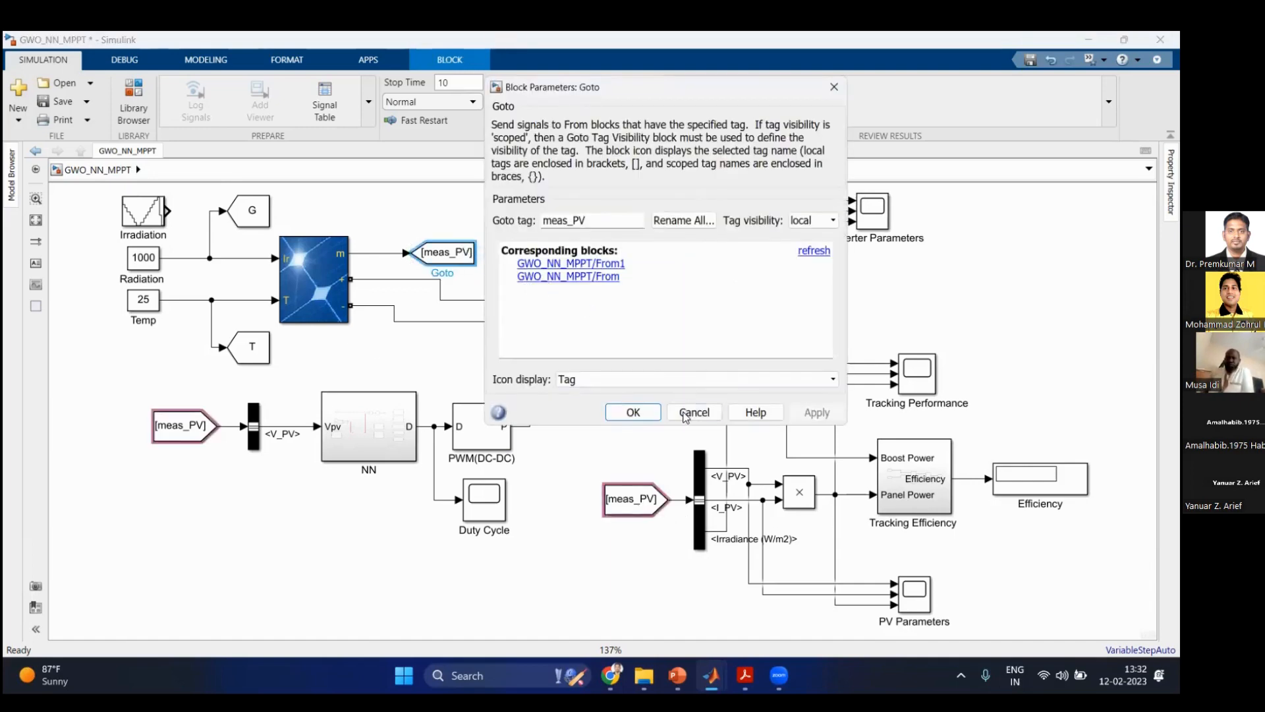
click(686, 409)
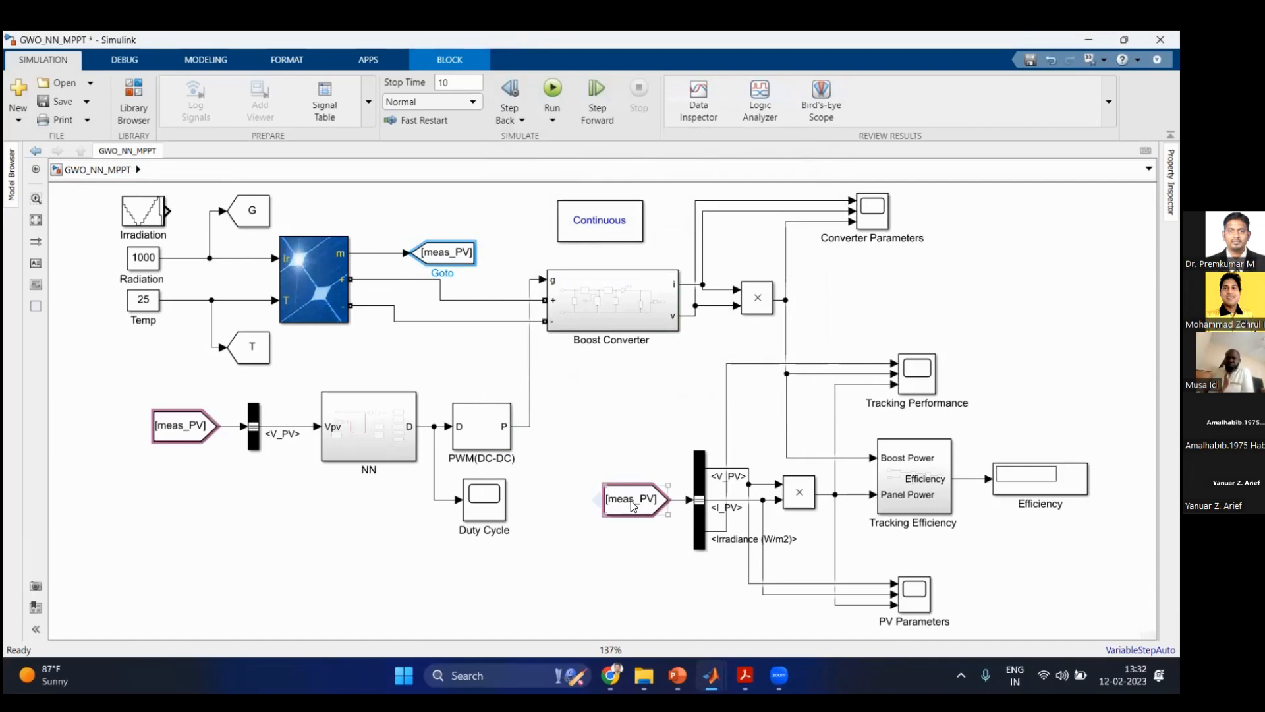
double_click(701, 499)
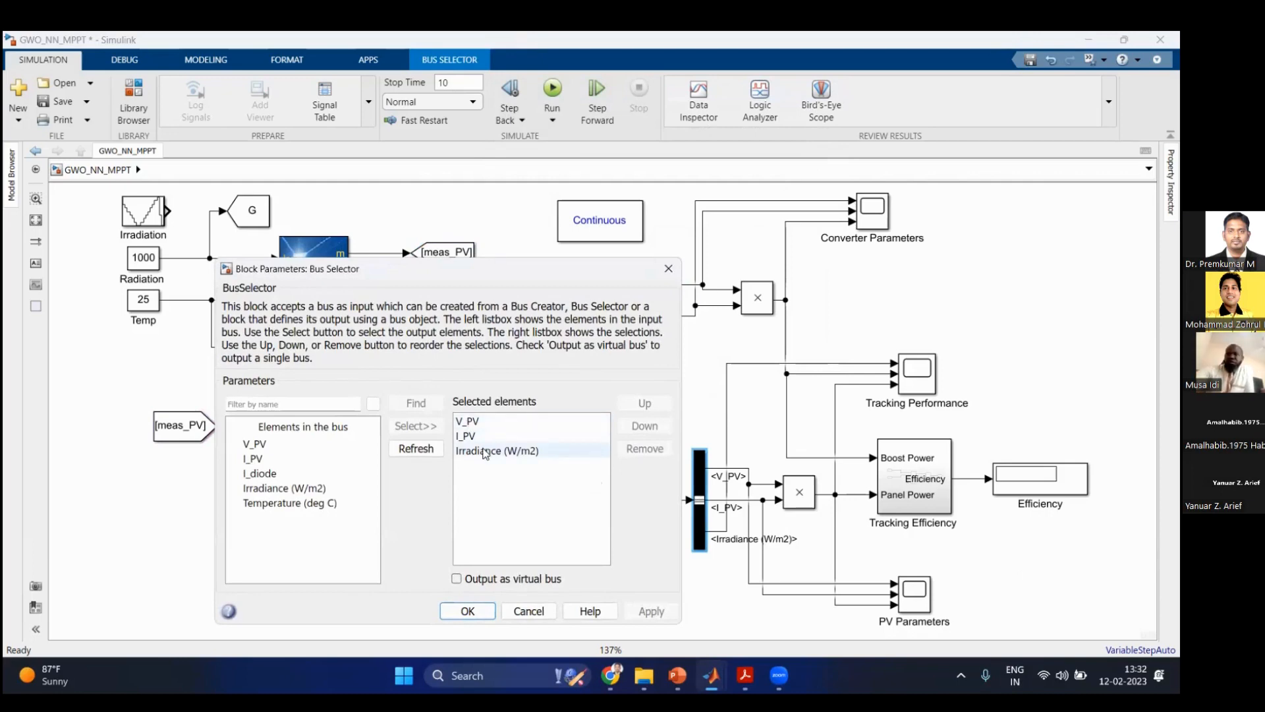
click(468, 611)
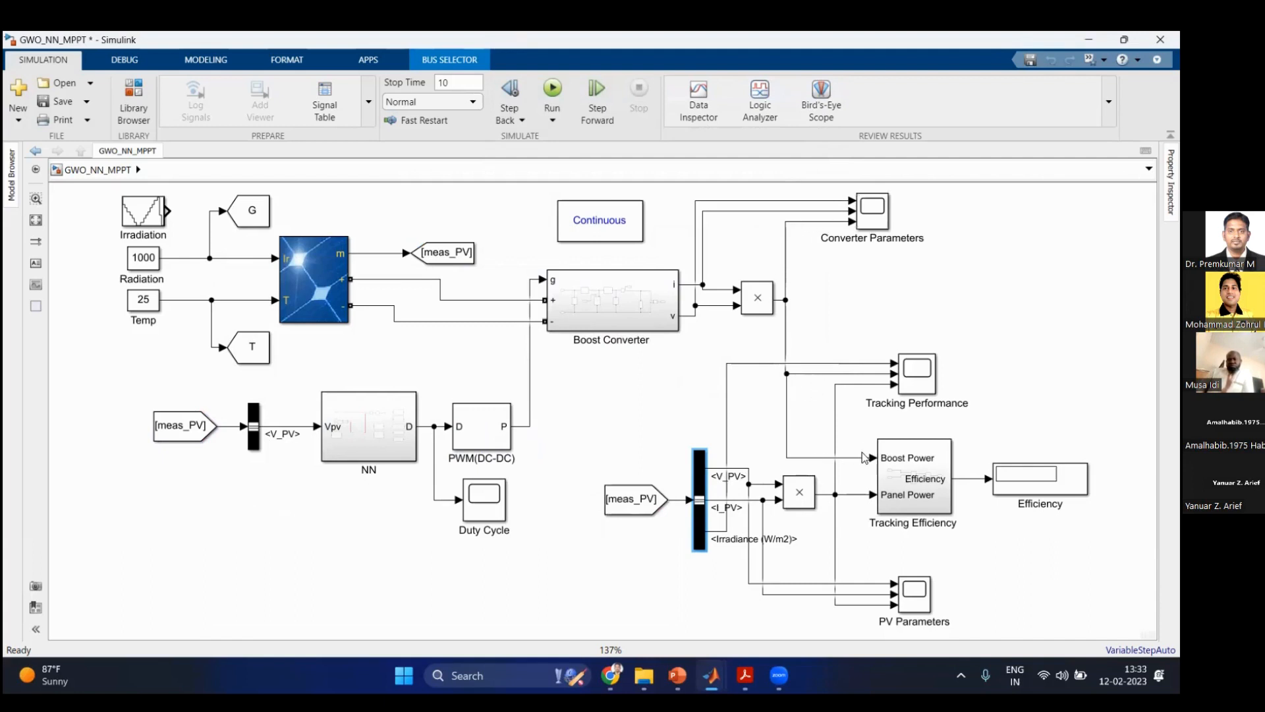
Step: Examine the Tracking Efficiency calculation and the signals feeding the PV Parameters, Converter Parameters and Tracking Performance scopes
double_click(911, 479)
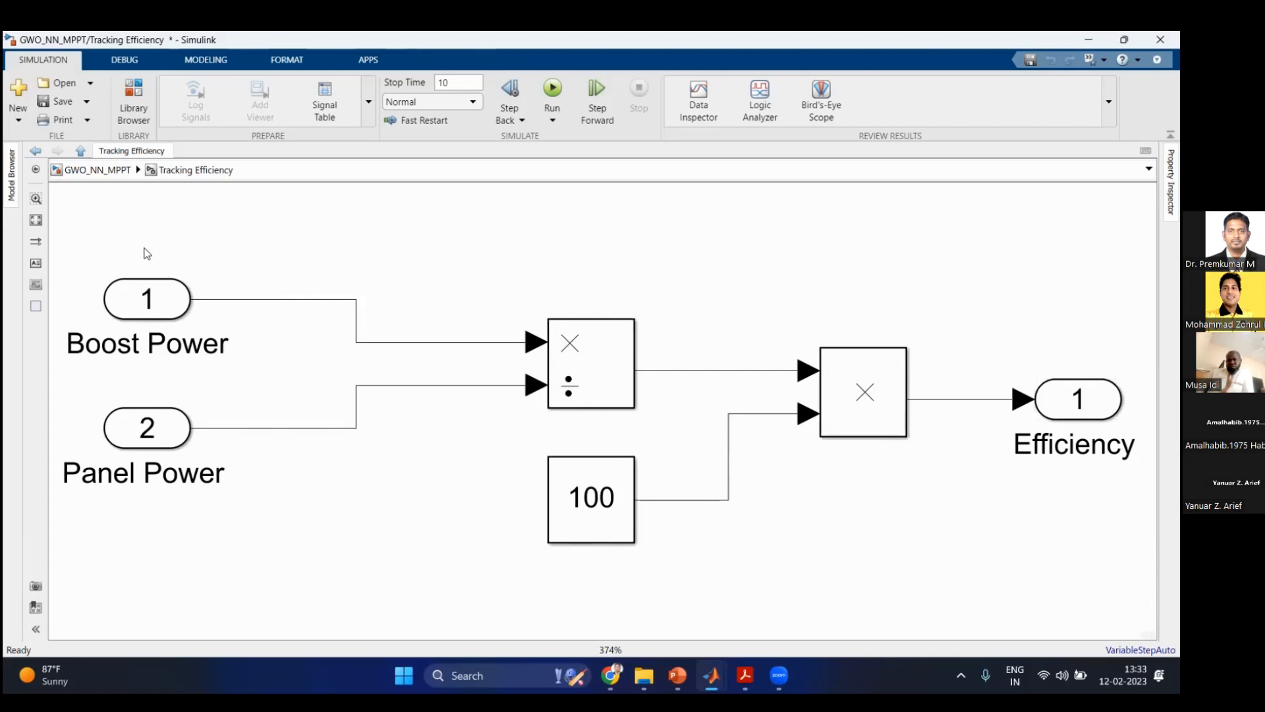
click(98, 169)
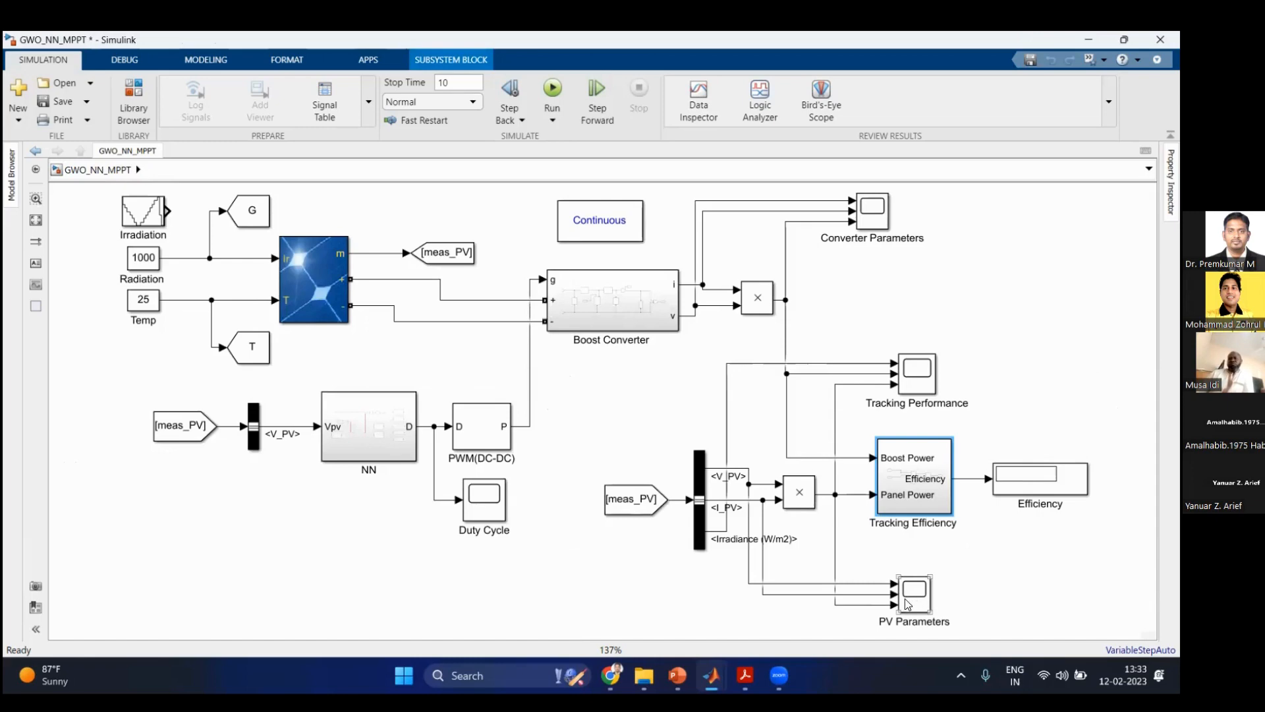
click(769, 584)
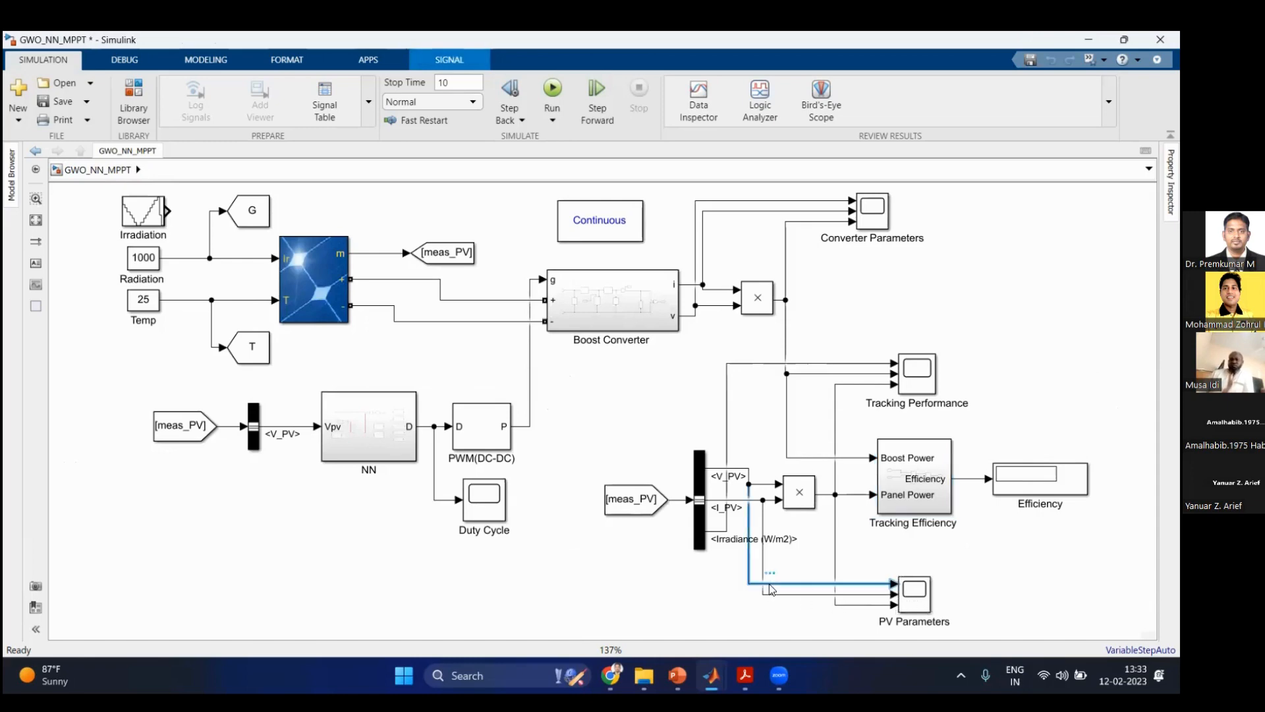
click(779, 594)
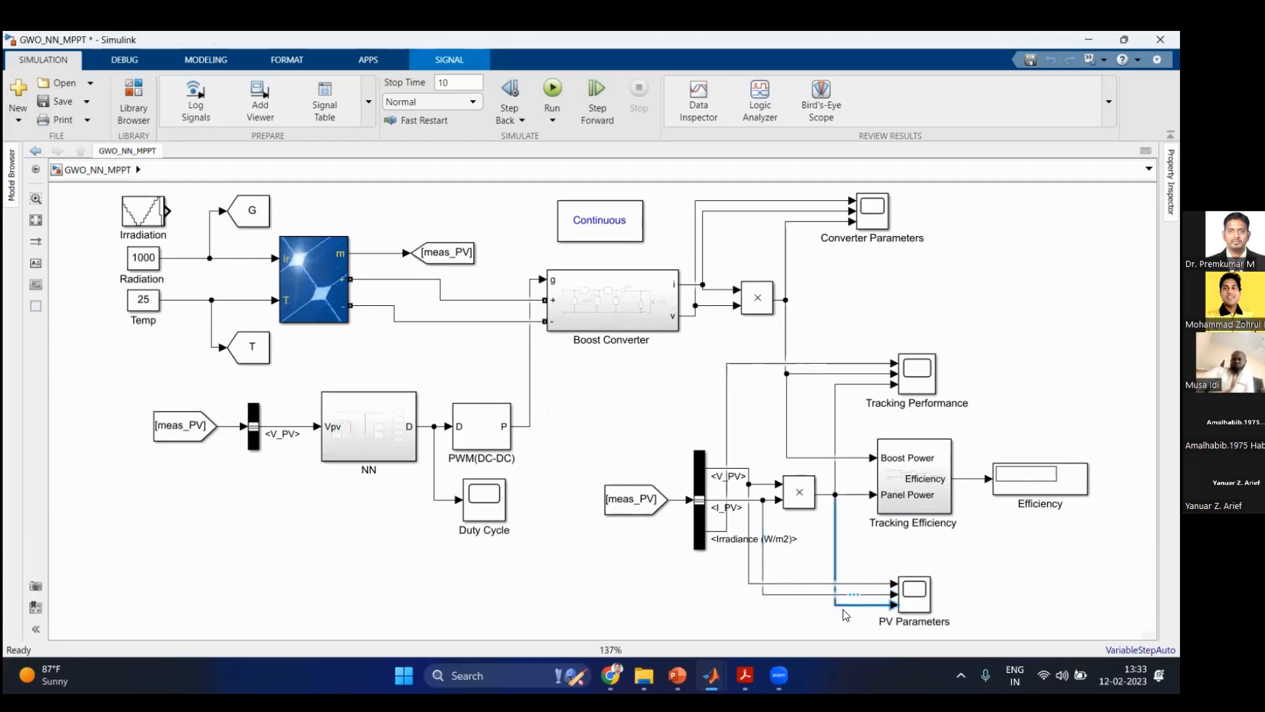
click(820, 188)
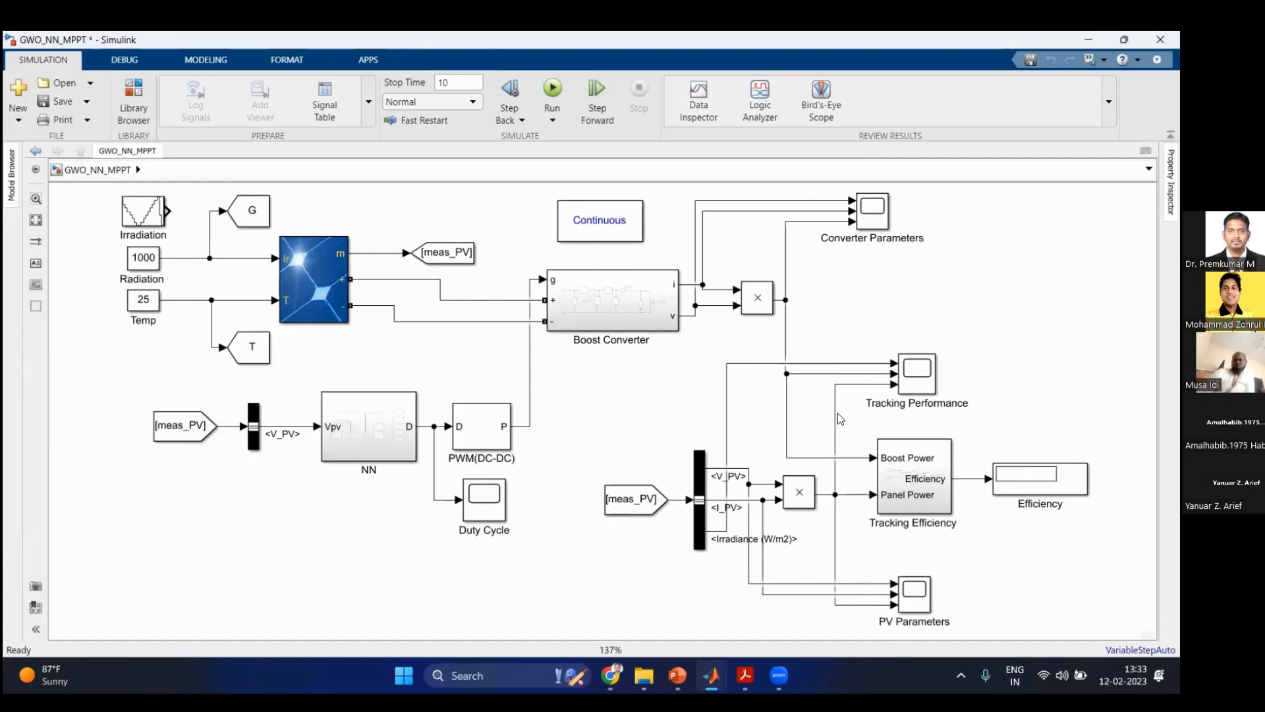
click(891, 356)
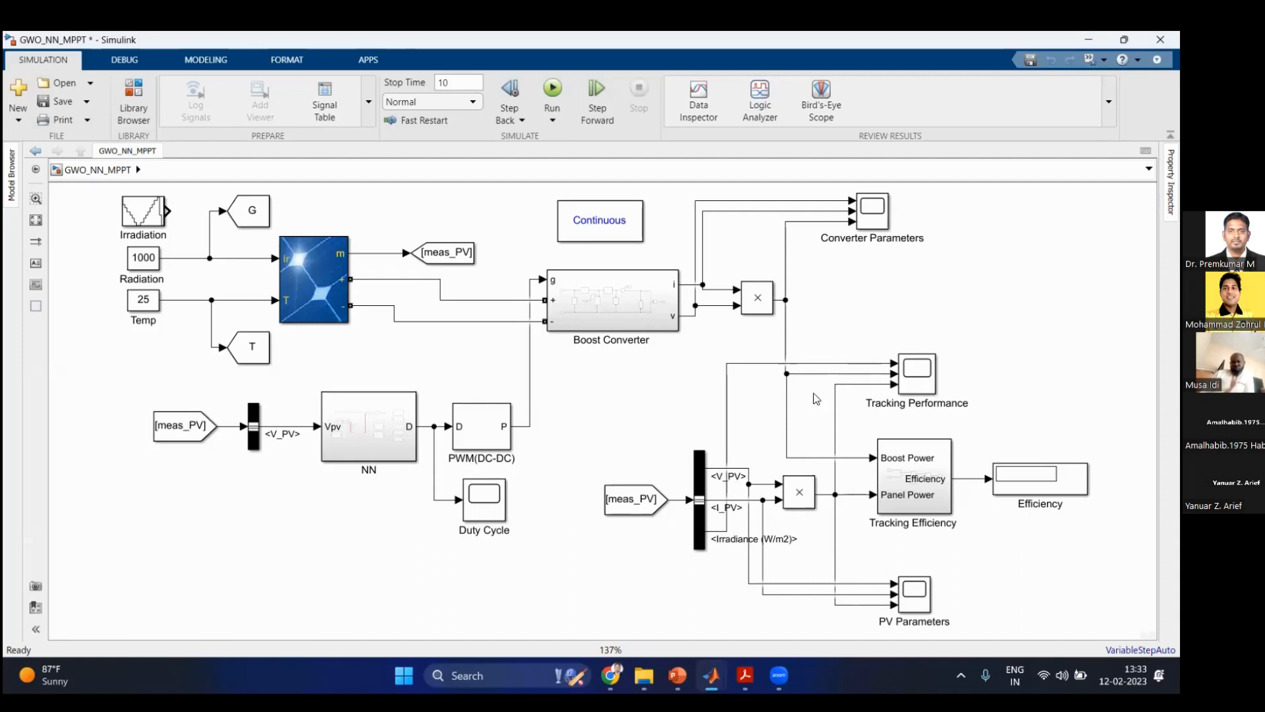
click(907, 404)
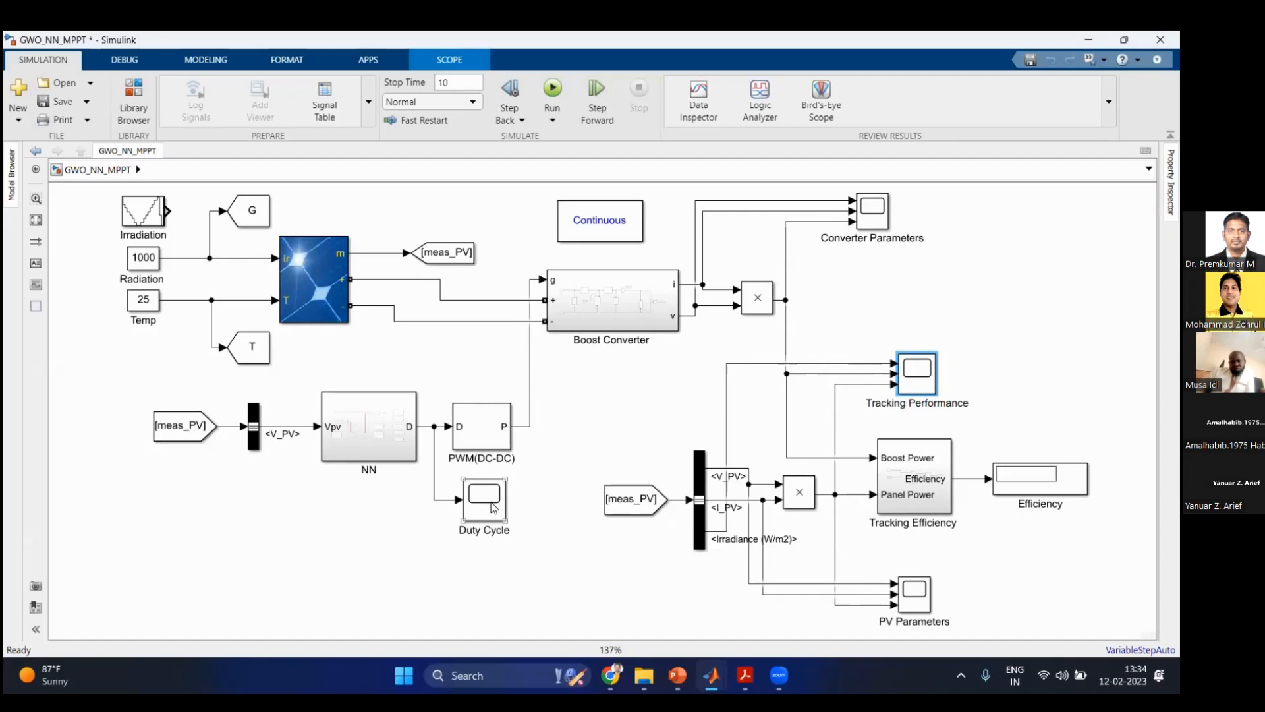
Step: Trace the V_PV signal from the meas_PV tag through its bus selector to the NN subsystem's Vpv input
double_click(367, 428)
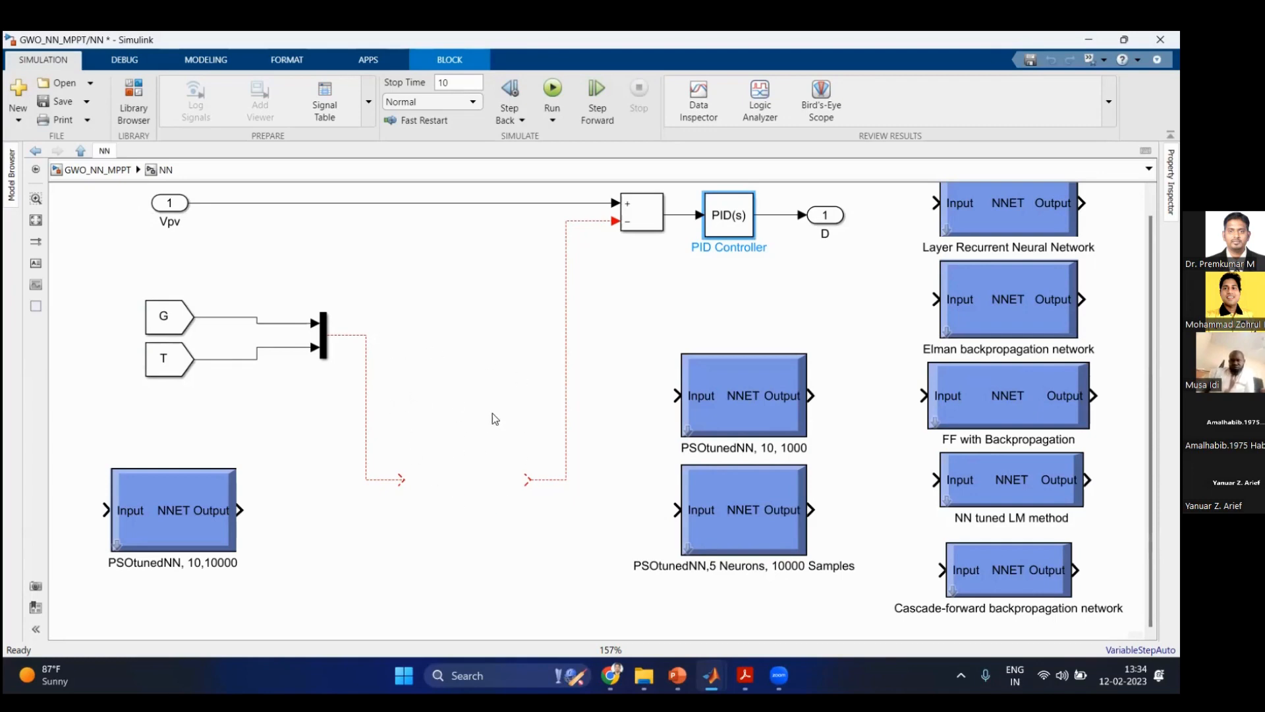
click(170, 210)
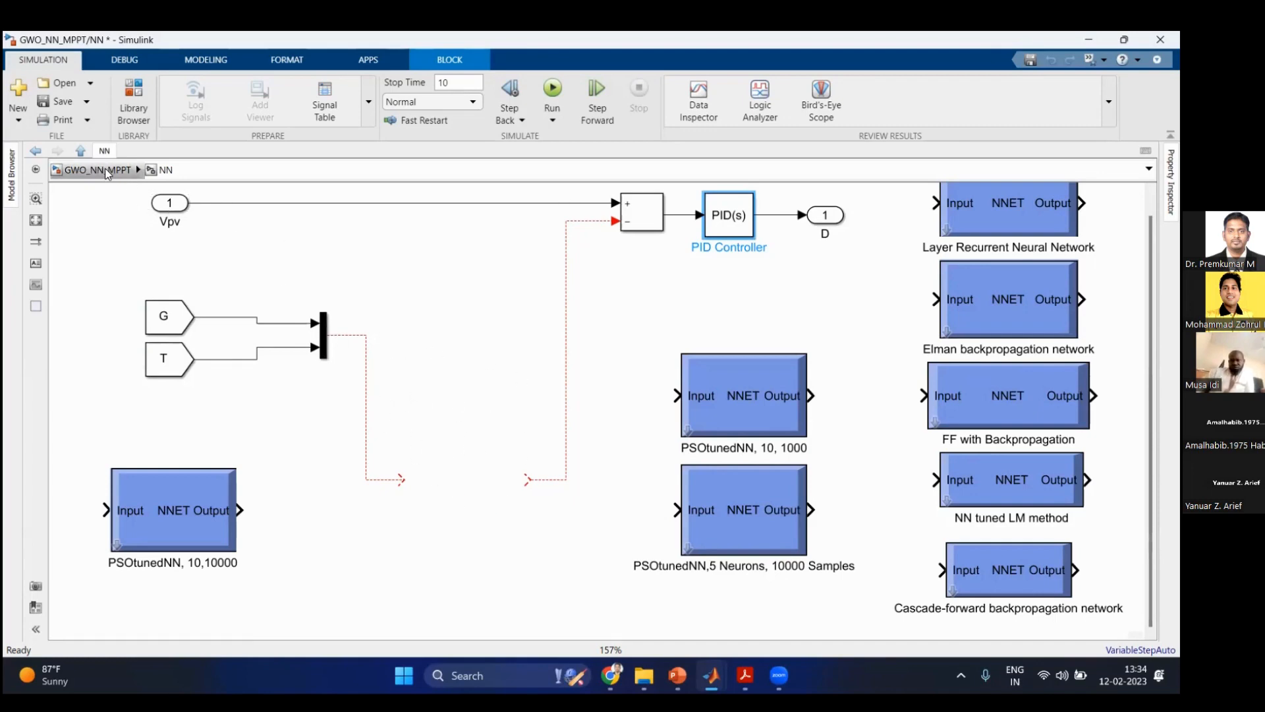
click(117, 172)
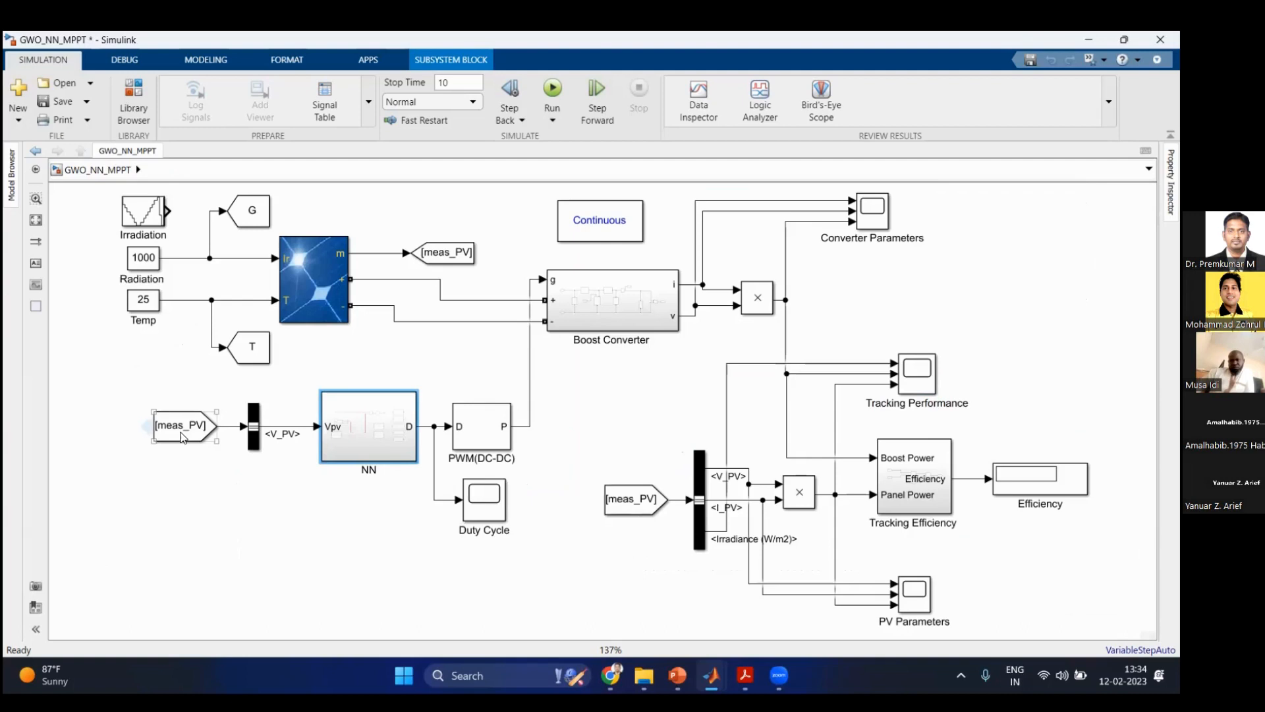
click(339, 370)
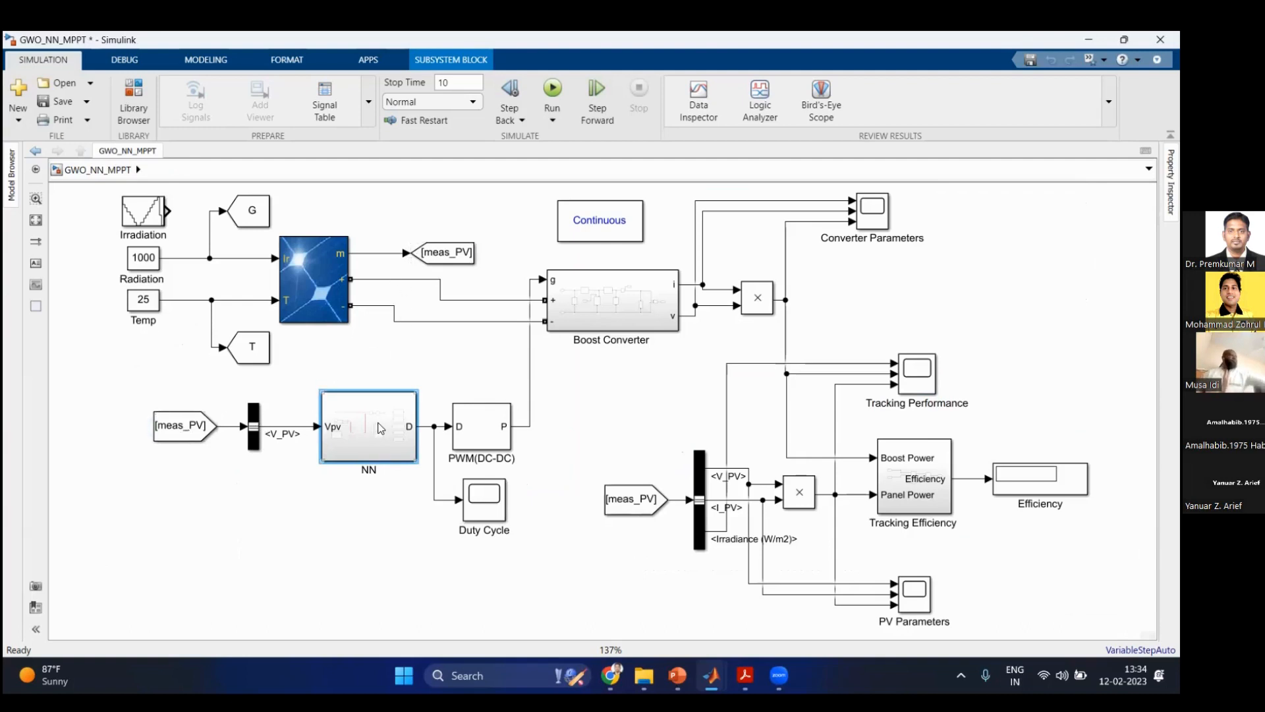
click(177, 433)
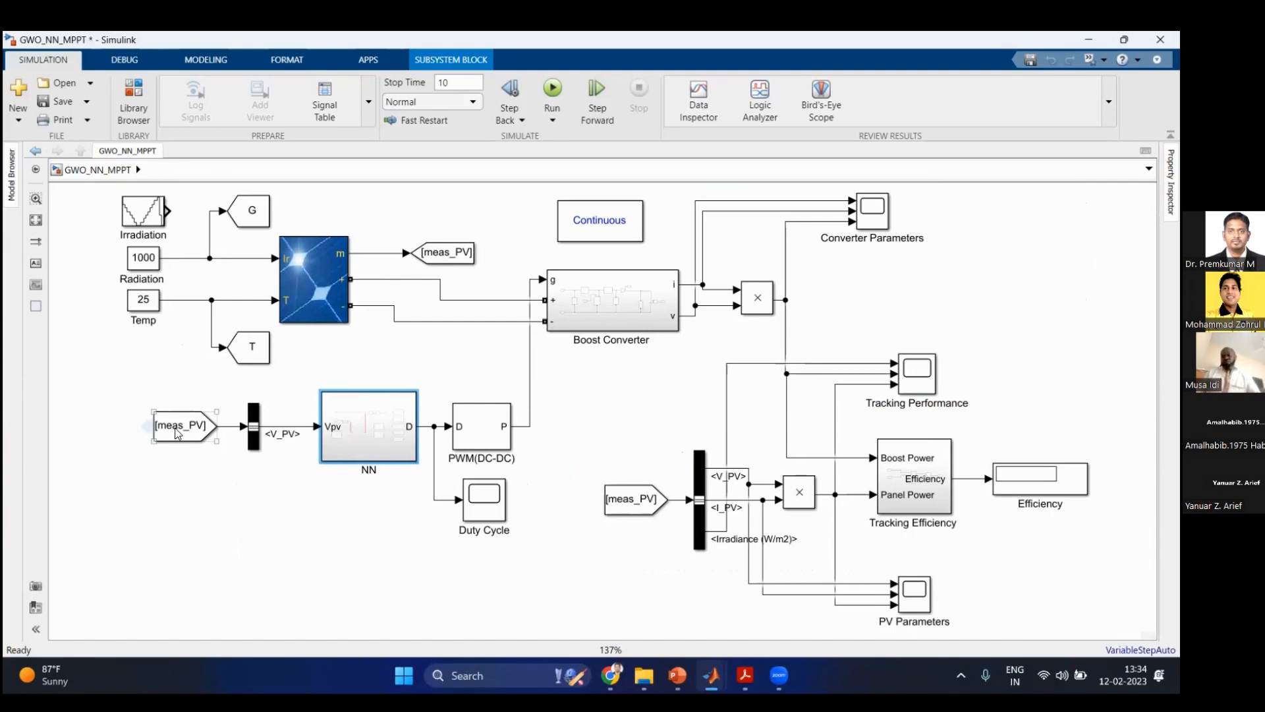
double_click(254, 427)
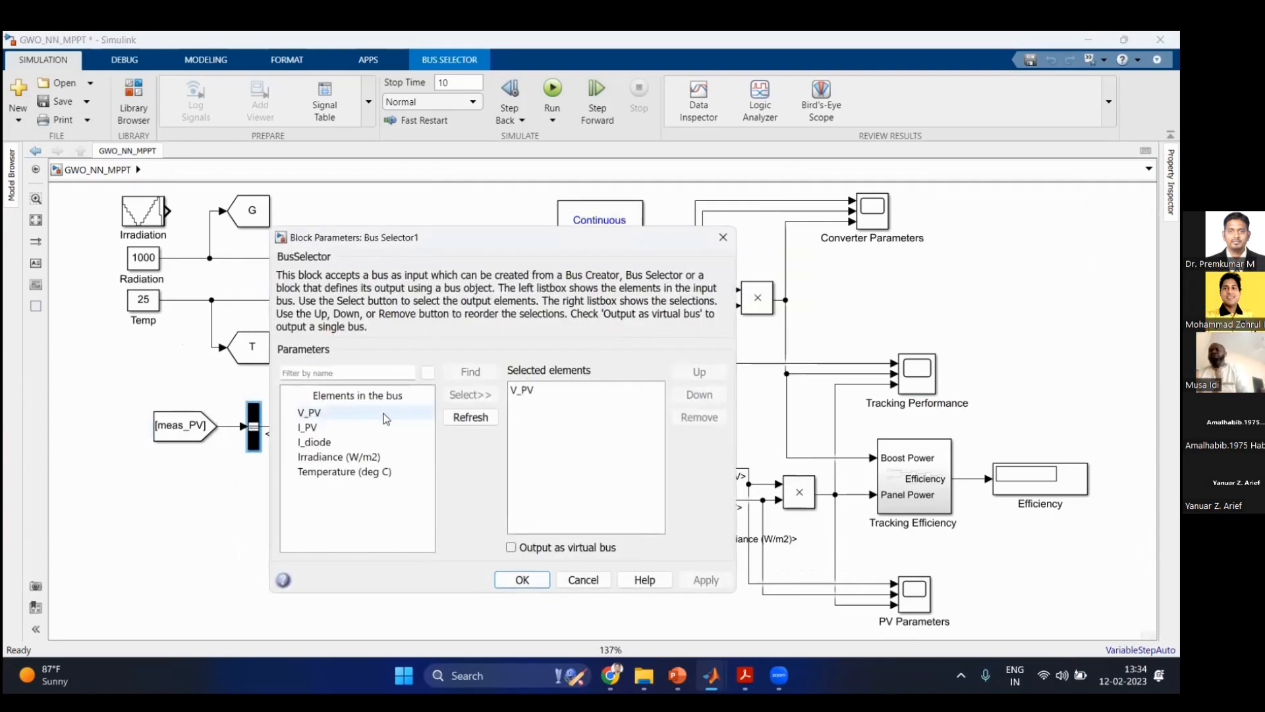
click(537, 581)
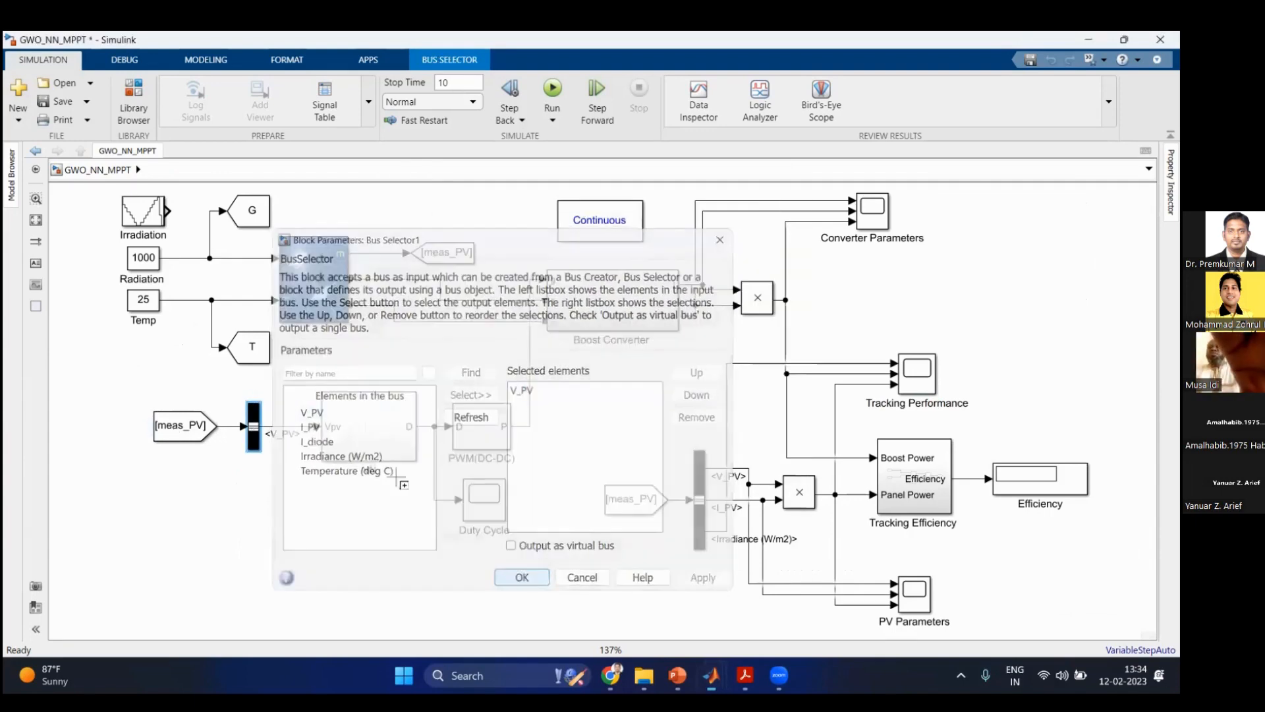
double_click(369, 425)
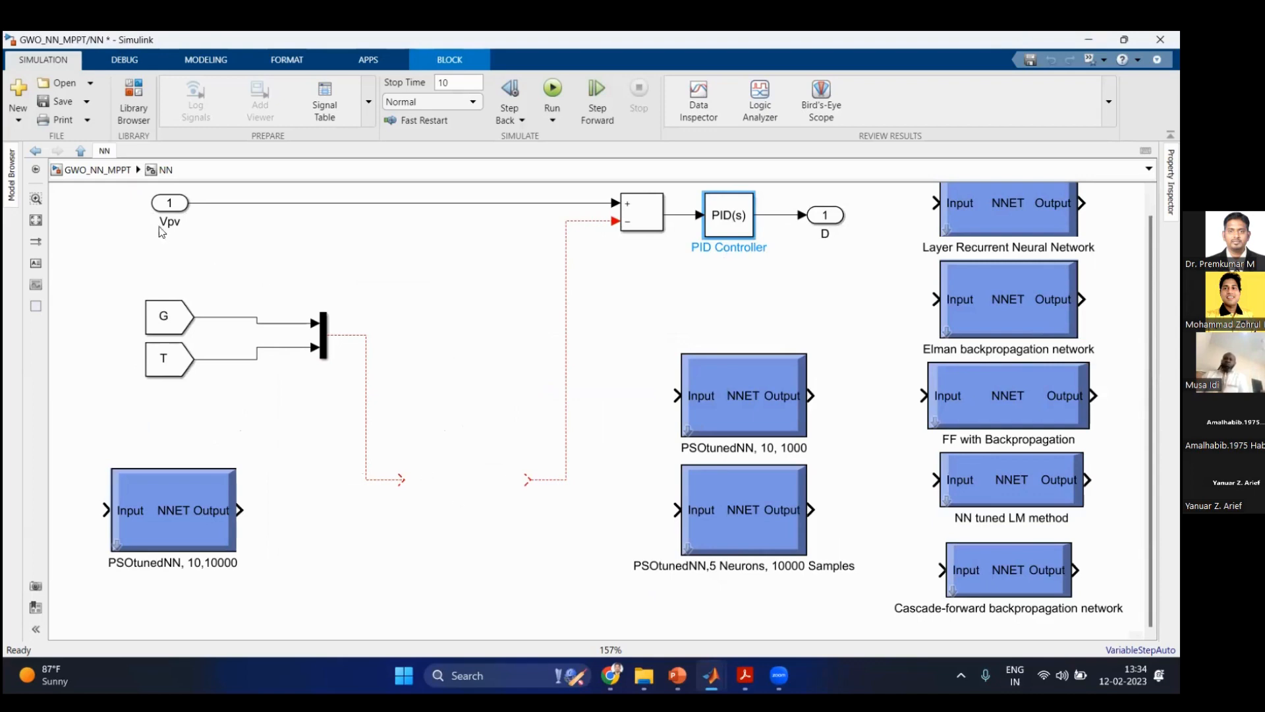
click(99, 170)
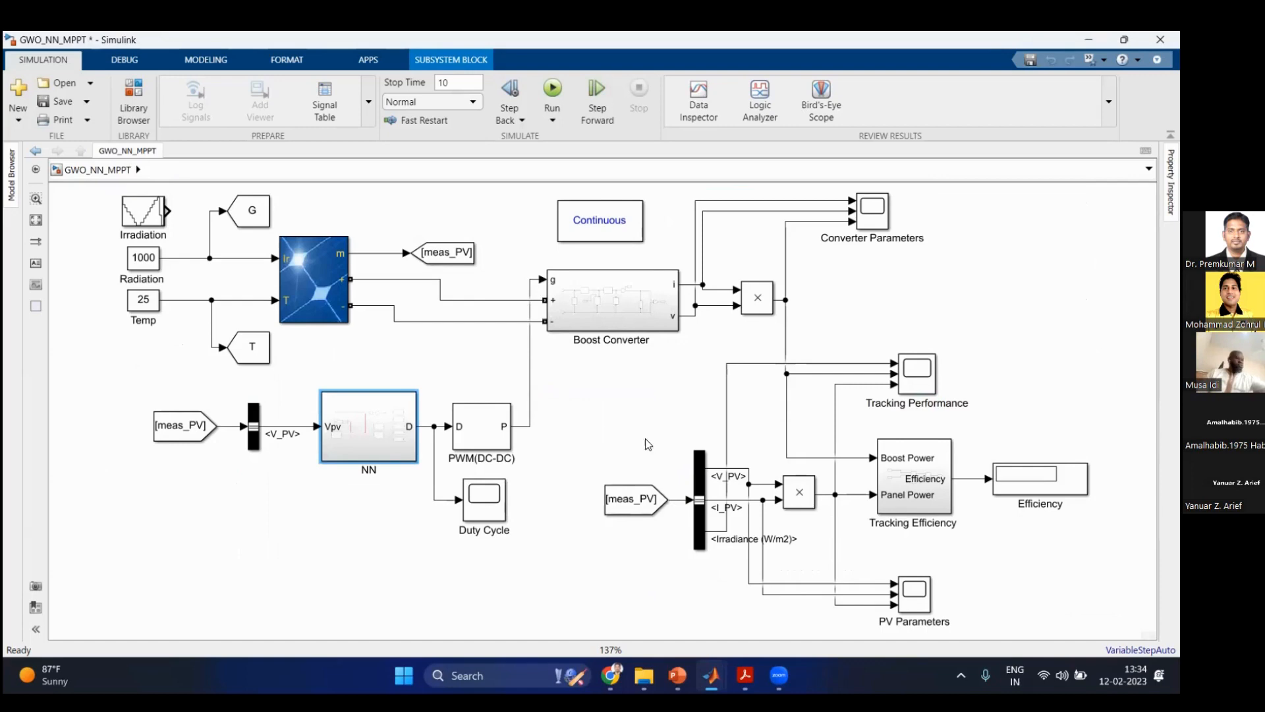
Step: Match the G and T tags inside the NN subsystem with the Goto blocks at the model's top level
double_click(394, 429)
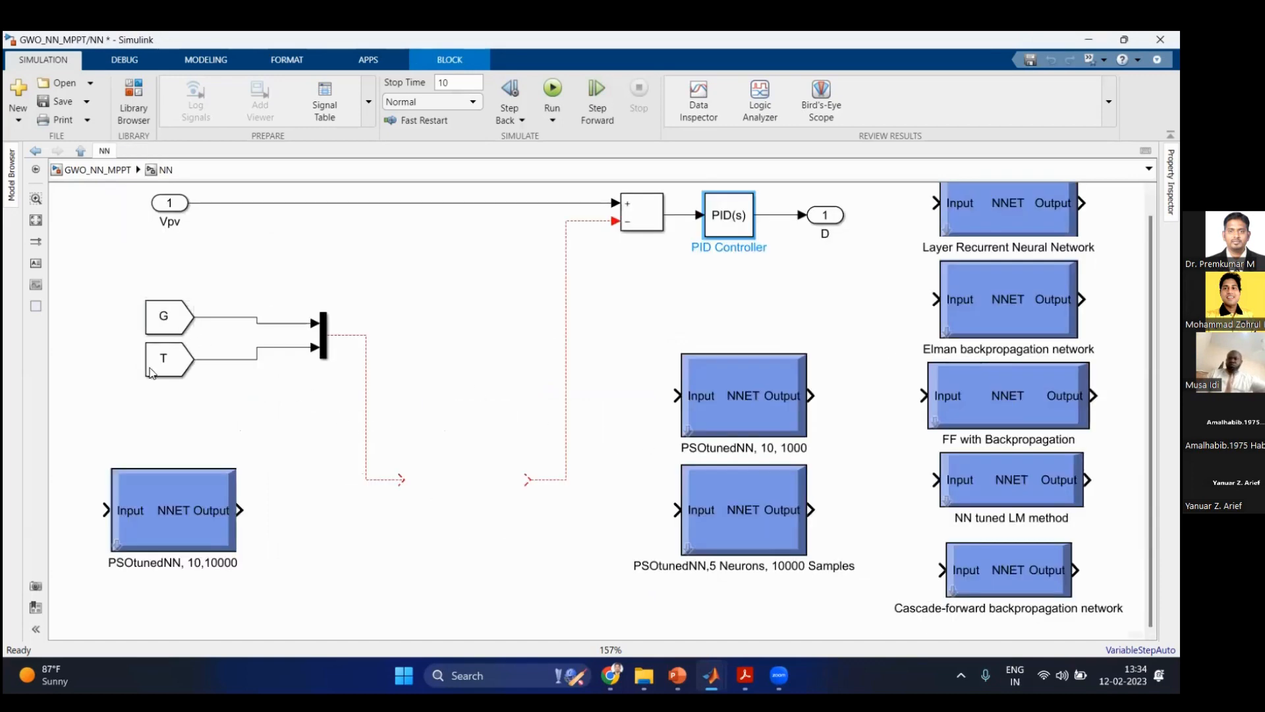
click(170, 323)
click(168, 368)
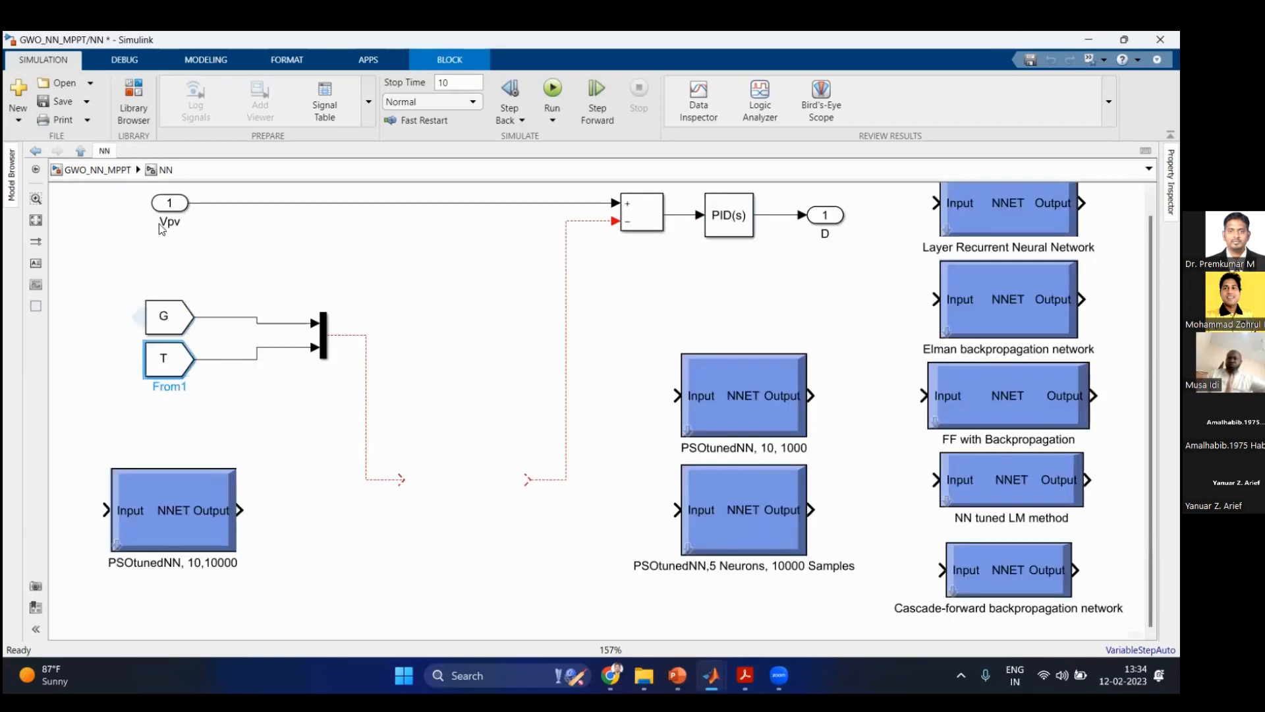
click(98, 169)
double_click(238, 214)
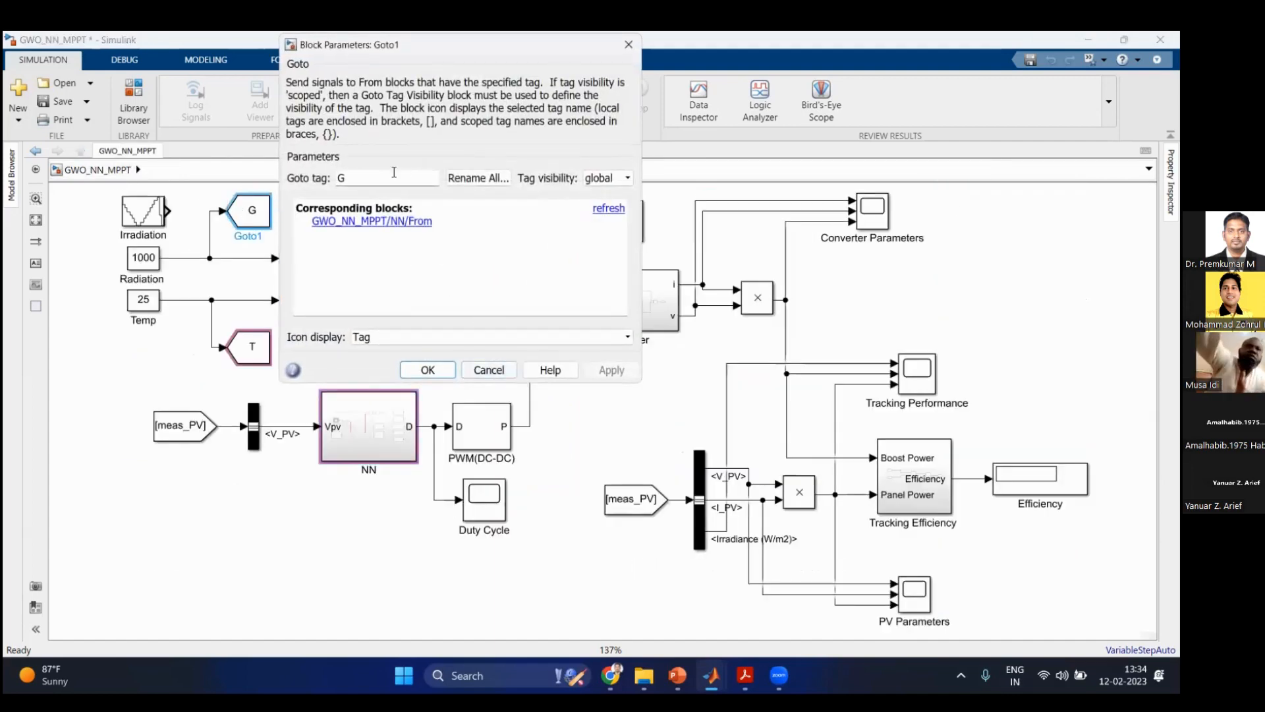
key(Escape)
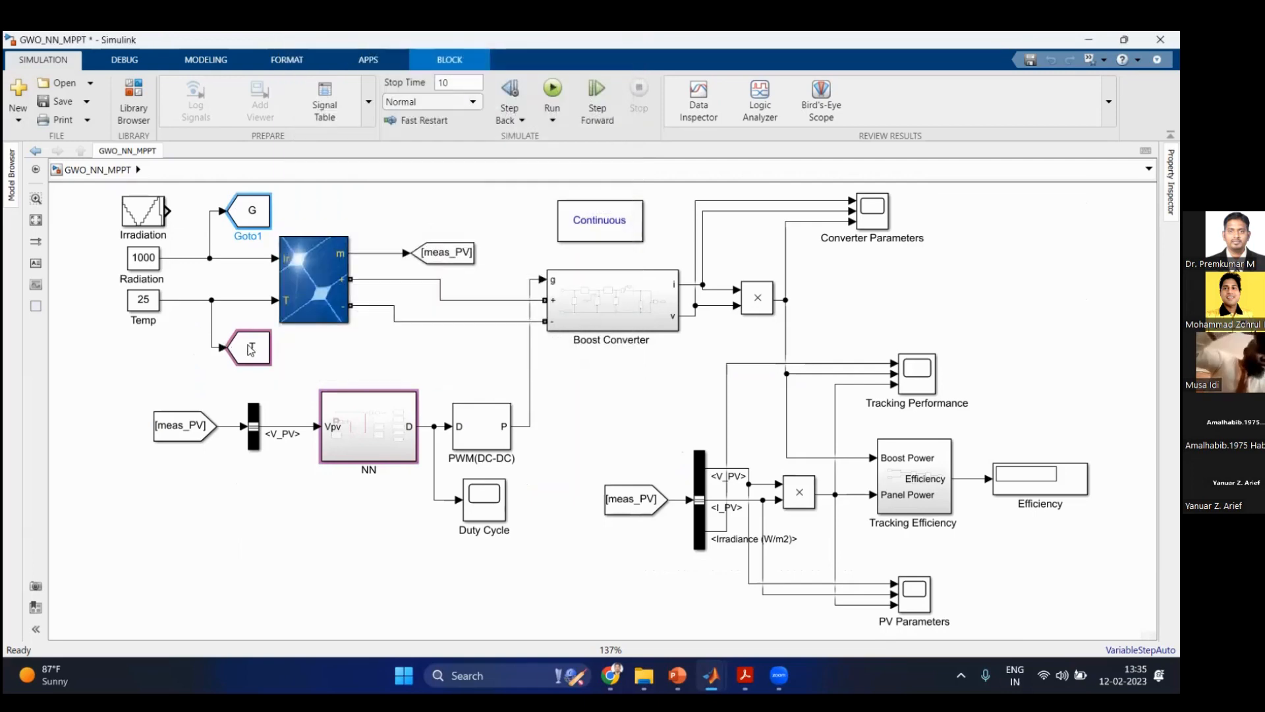
double_click(250, 346)
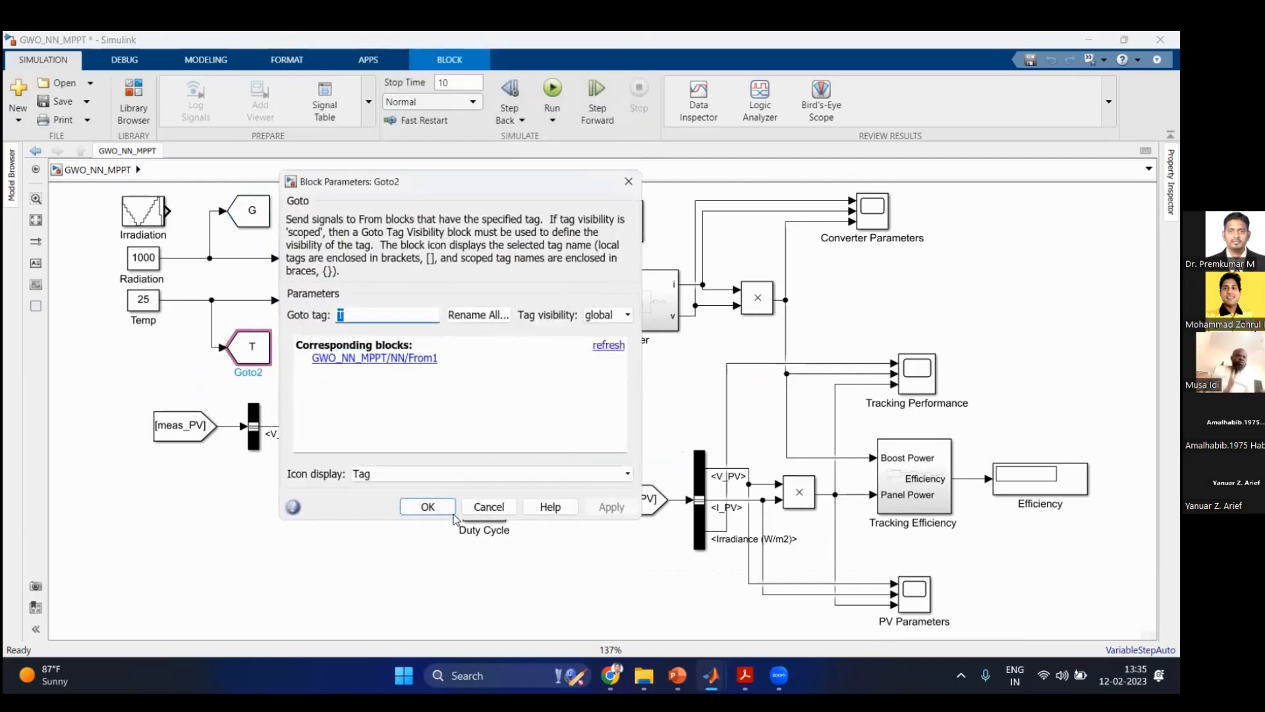
click(427, 506)
double_click(374, 428)
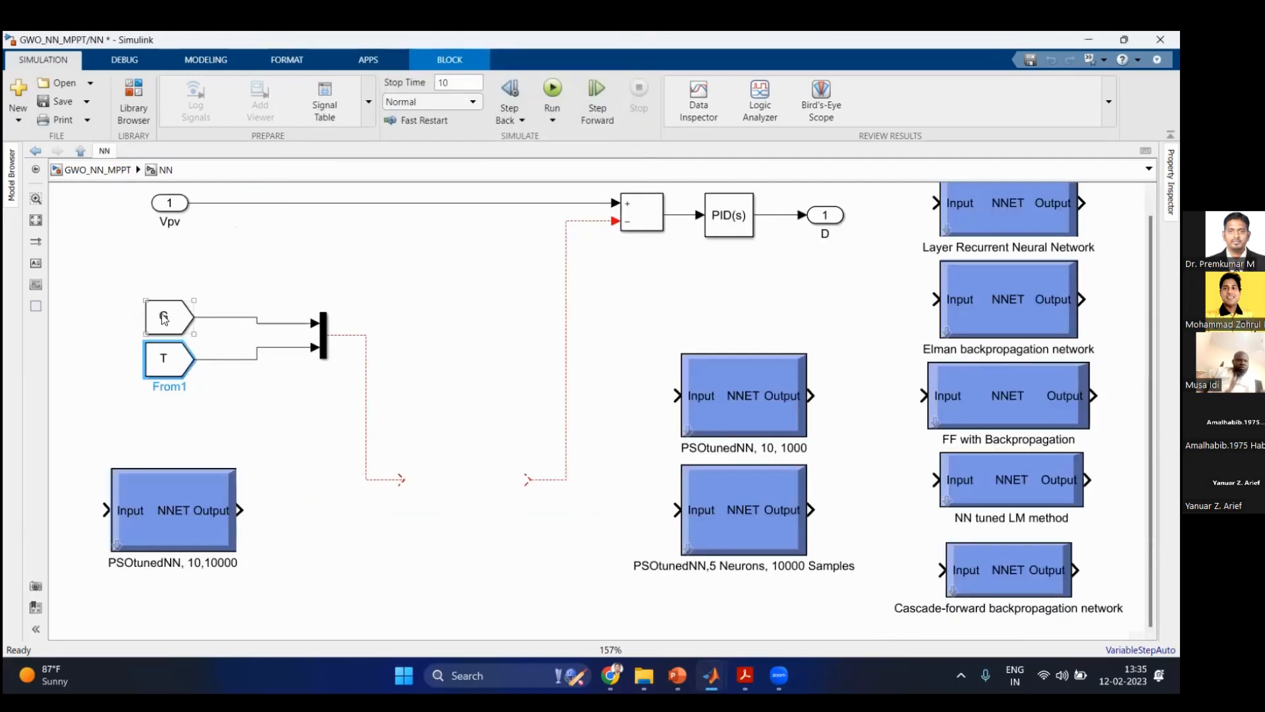
Step: Point out the T tag feeding the mux in the NN subsystem and return to the model's top level
click(184, 363)
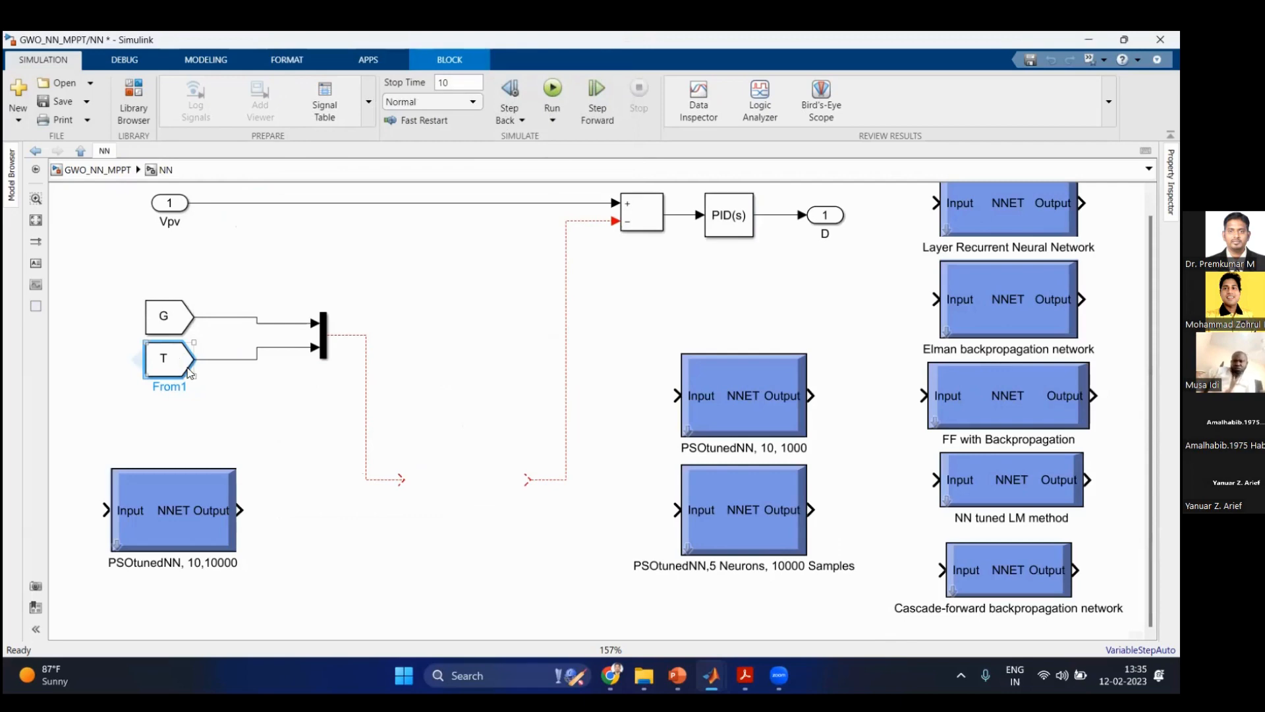
click(196, 375)
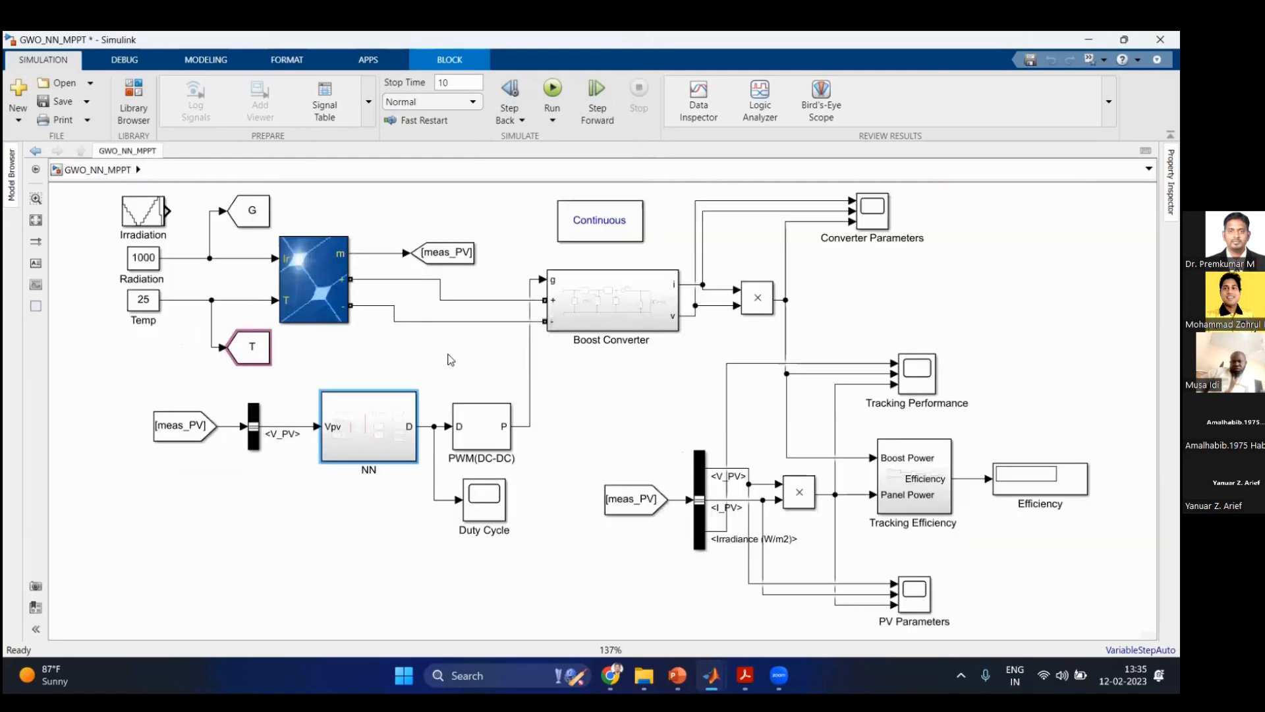
click(70, 169)
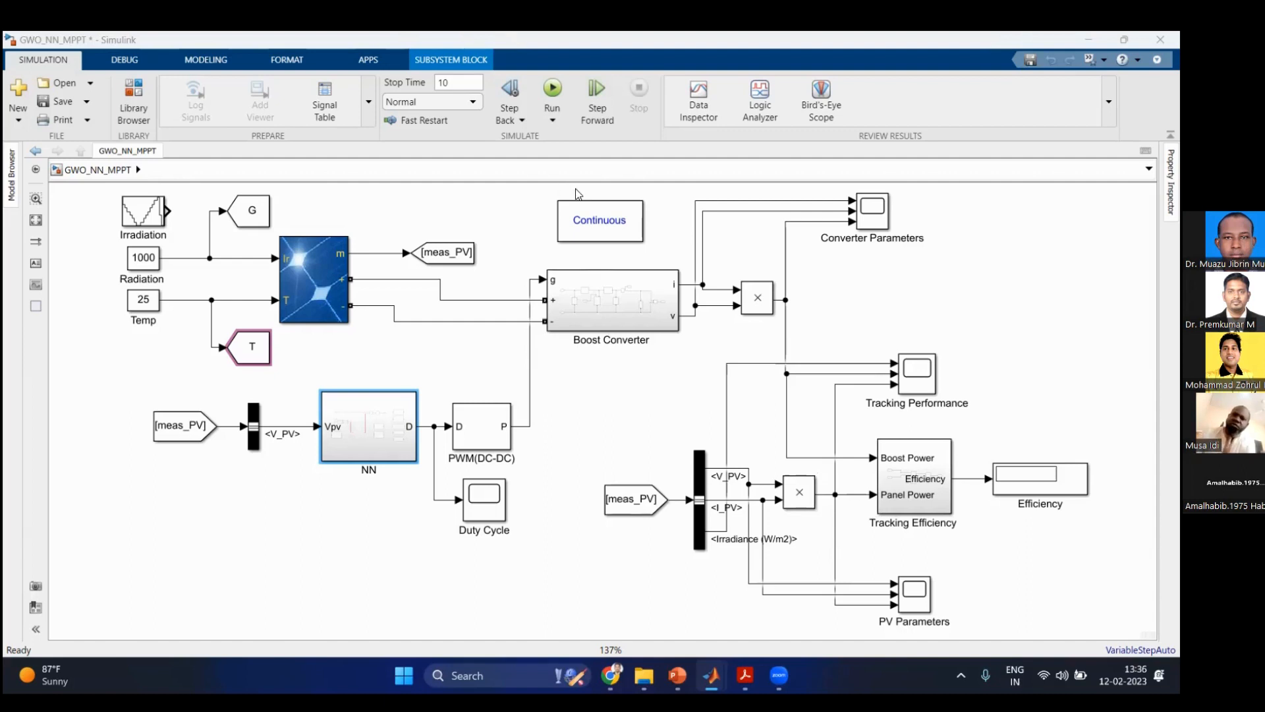
click(606, 273)
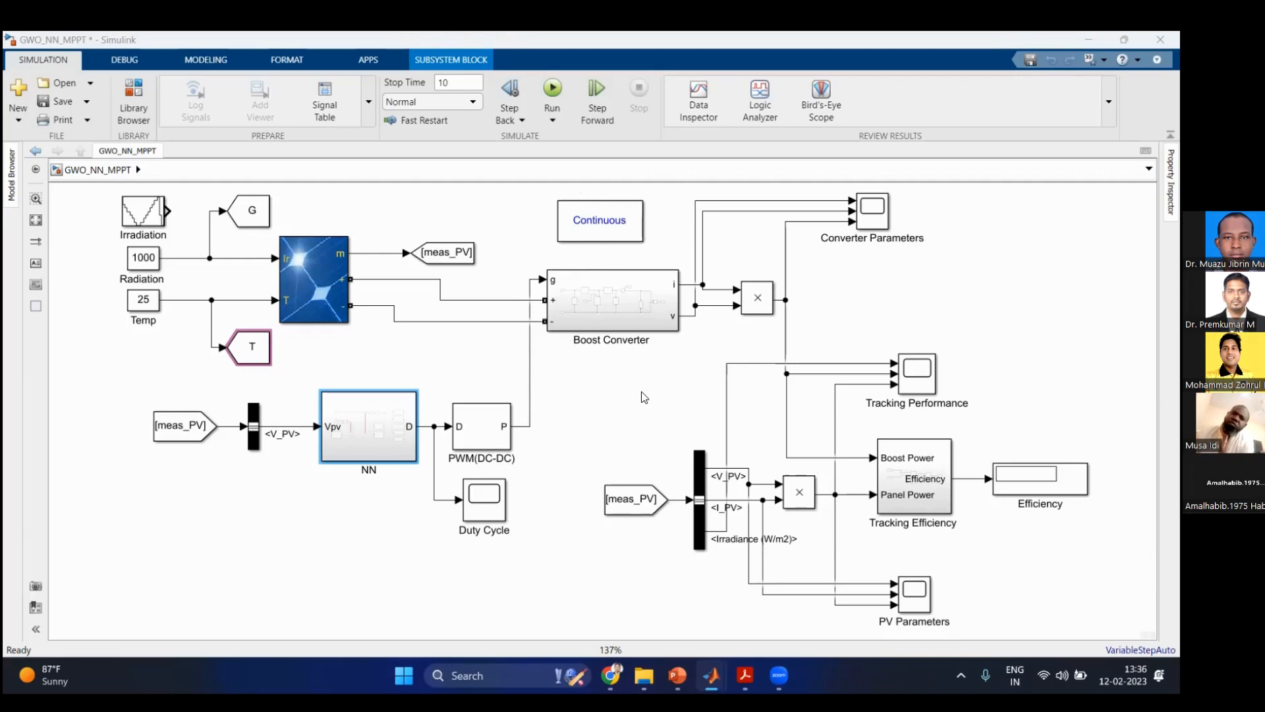
Step: Open the PID Controller block inside the NN subsystem and examine its proportional, integral and derivative gains
double_click(367, 432)
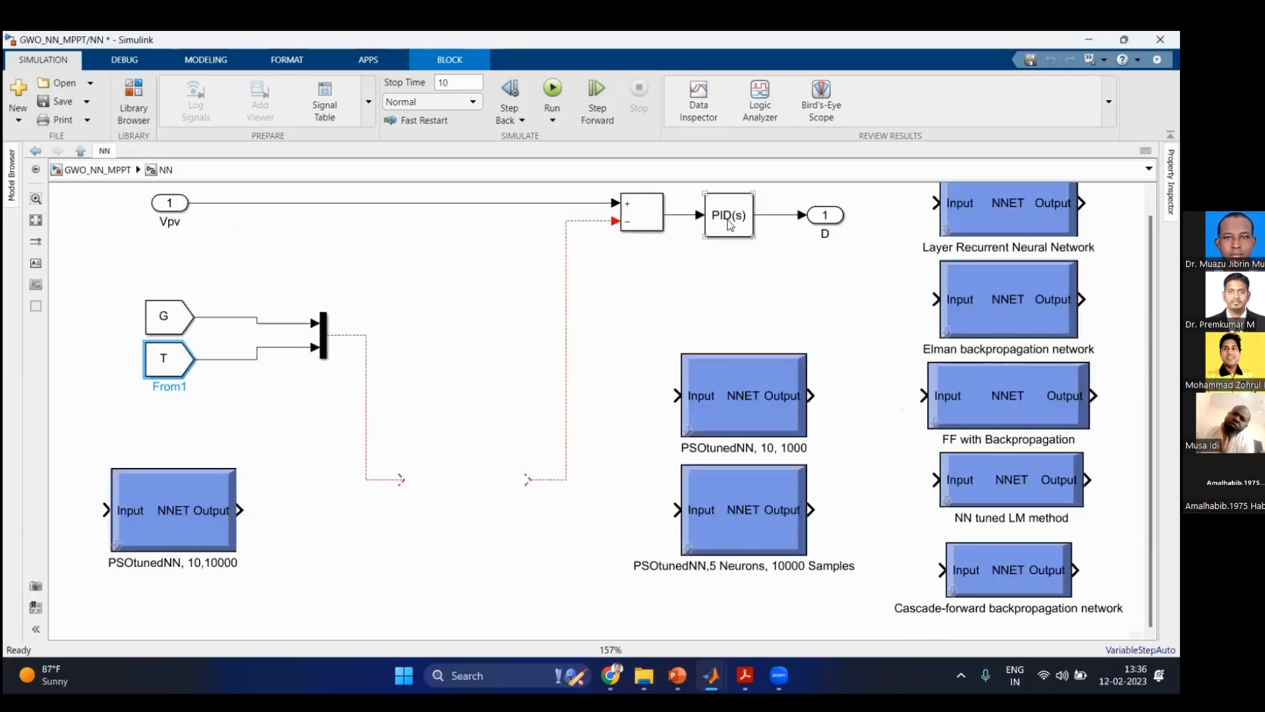
click(730, 226)
double_click(730, 225)
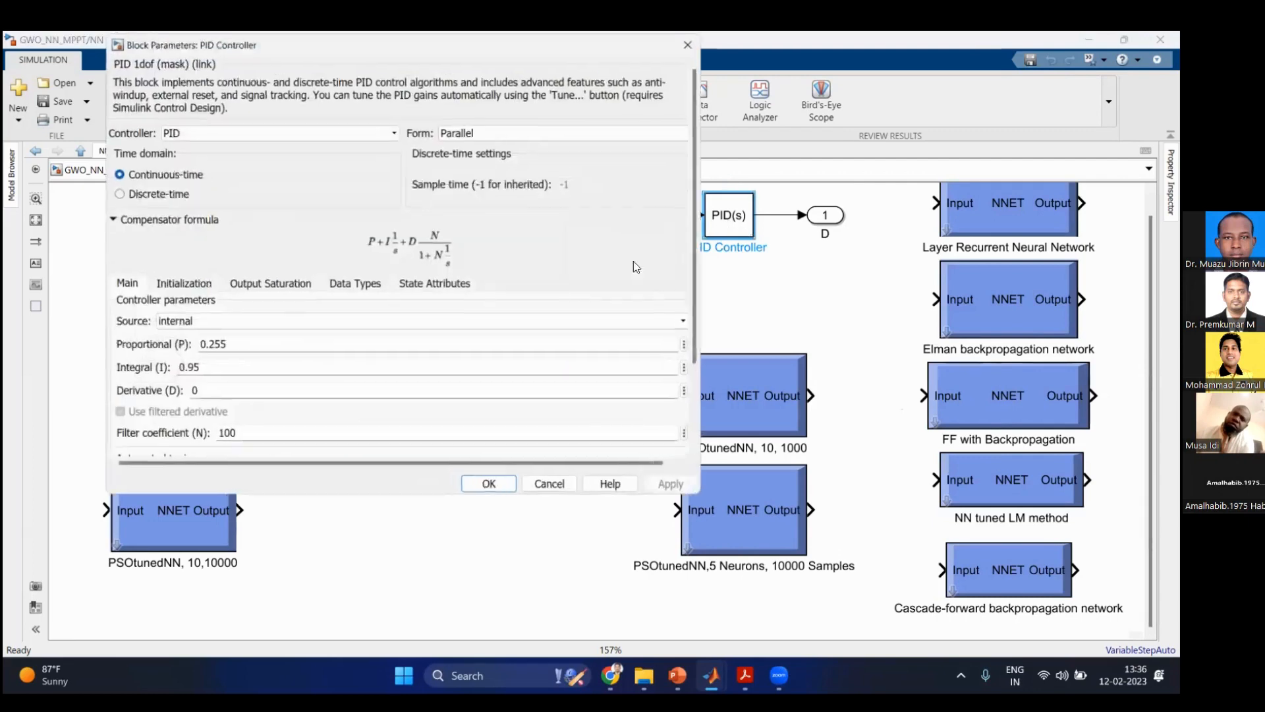
double_click(243, 392)
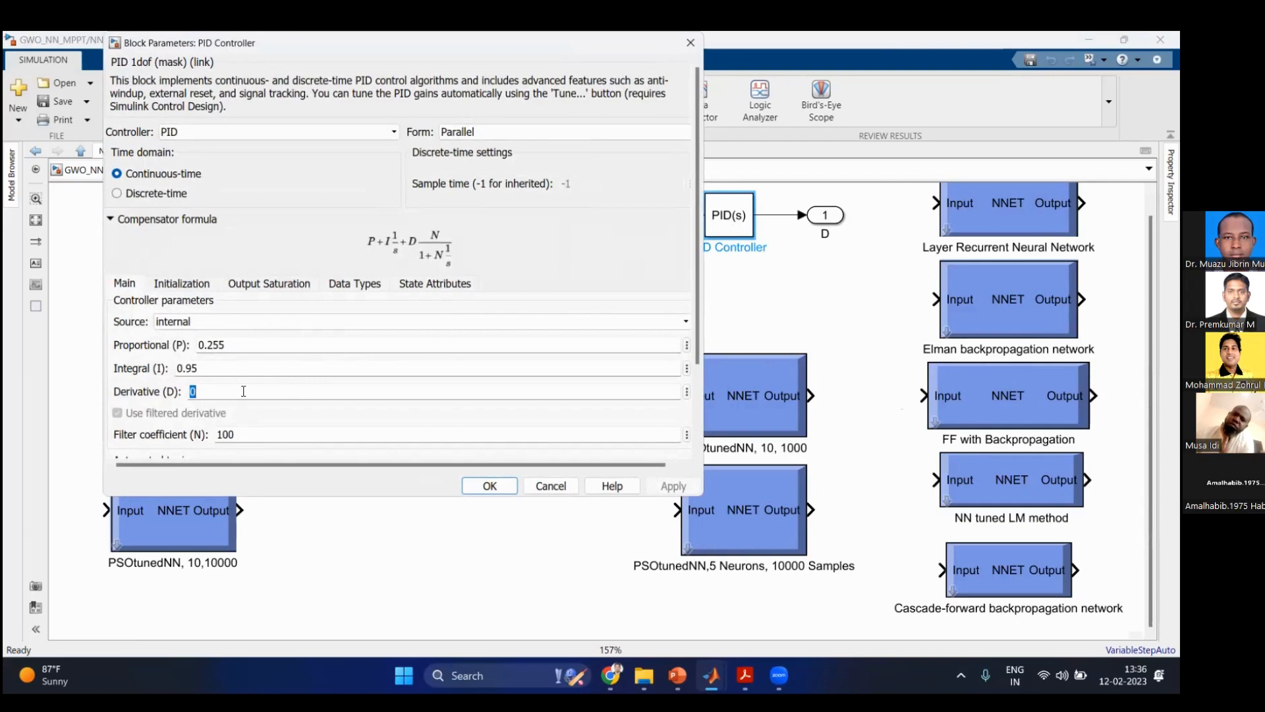
Step: Switch the PID Controller block to the PI type, then restore the PID type and apply the parameters
click(234, 130)
click(230, 160)
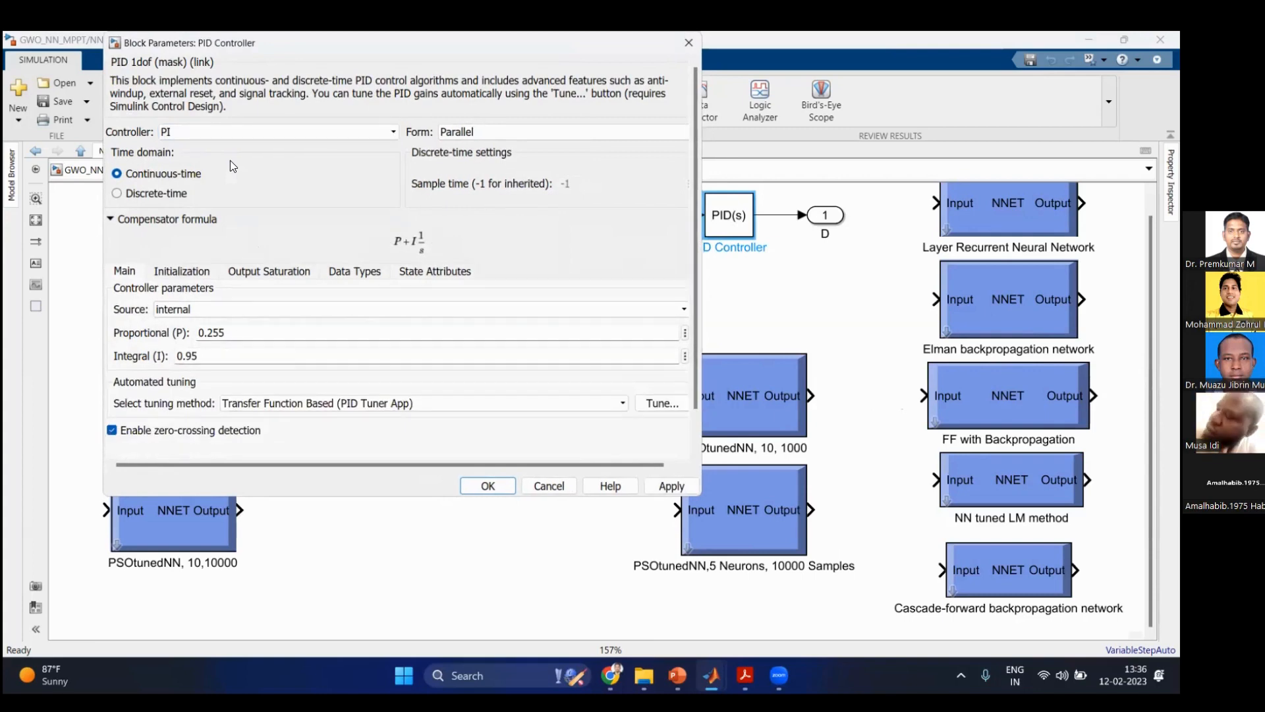
click(200, 130)
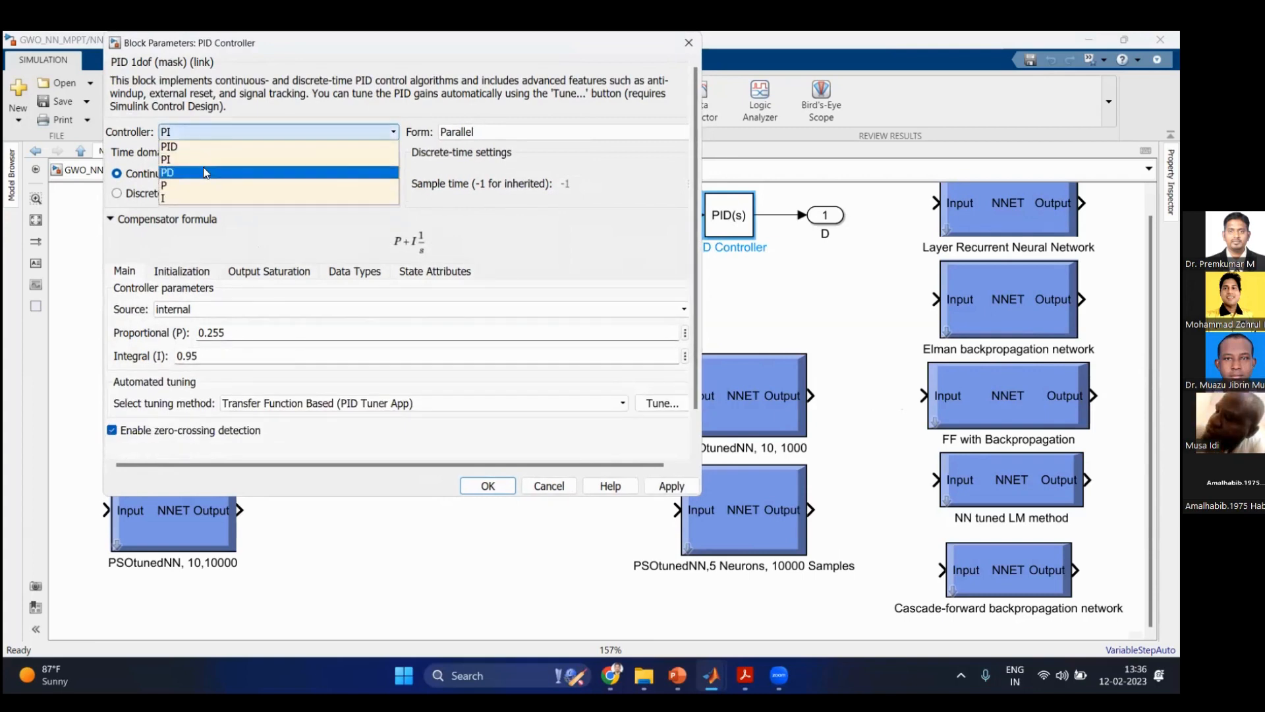
click(189, 141)
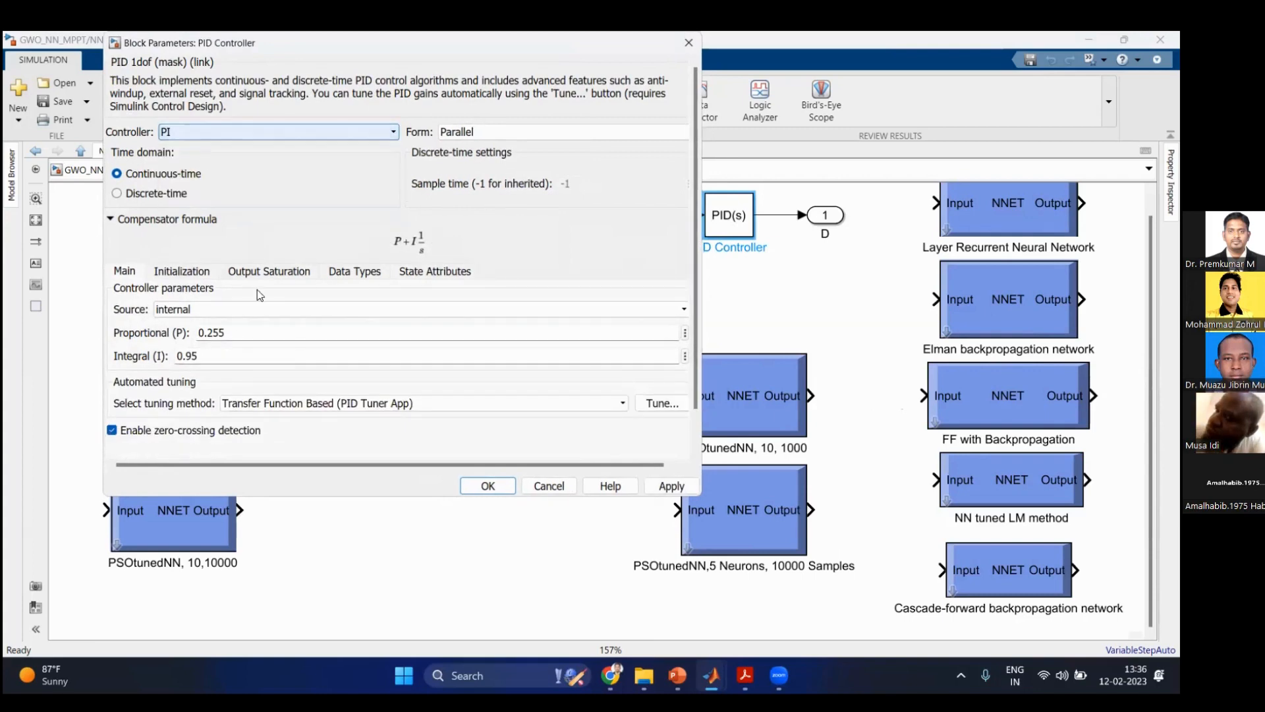
click(198, 132)
click(198, 143)
double_click(230, 394)
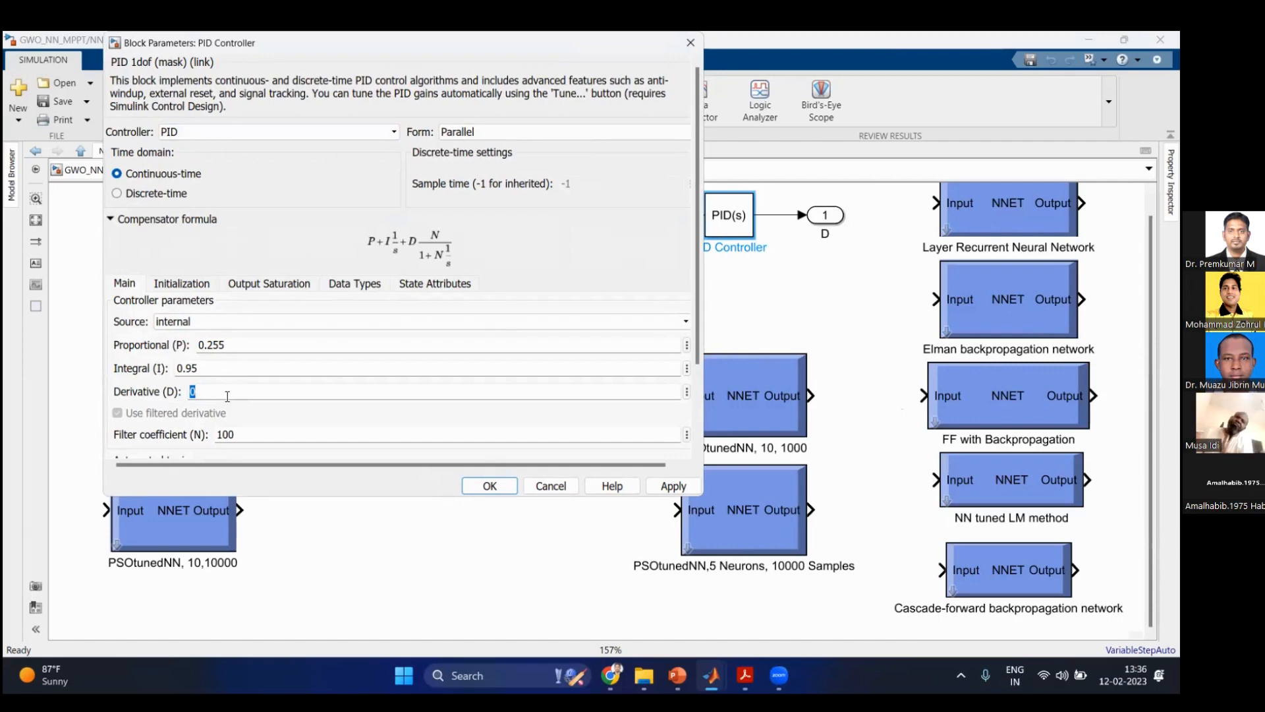
scroll(229, 395, down, 1)
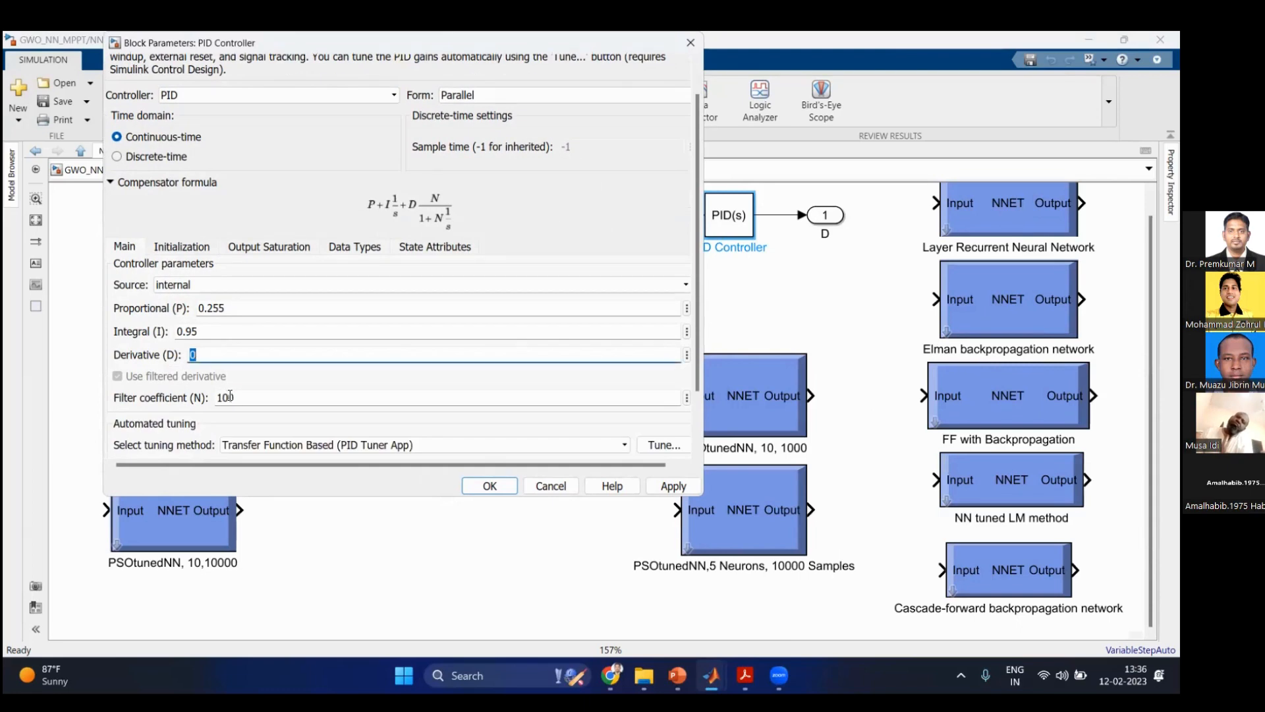
click(672, 486)
click(509, 486)
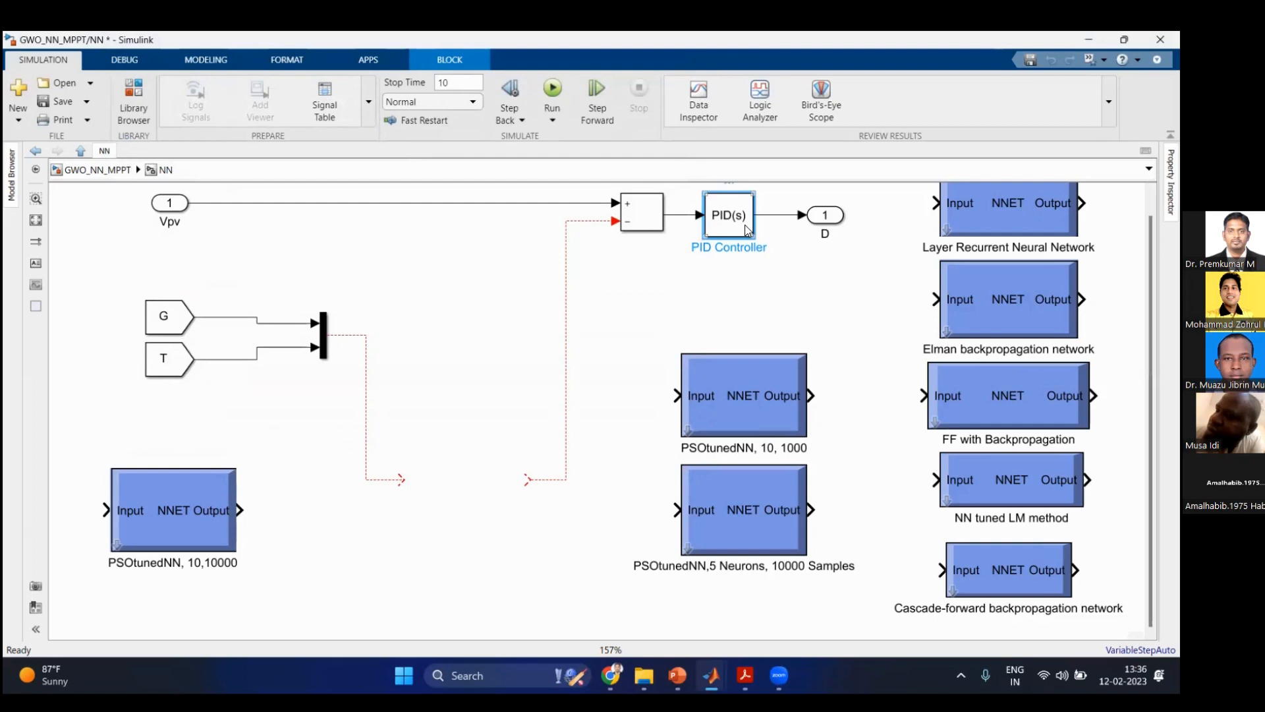
Step: Review the PID Controller's automated tuning options and close its parameters without changes
double_click(747, 229)
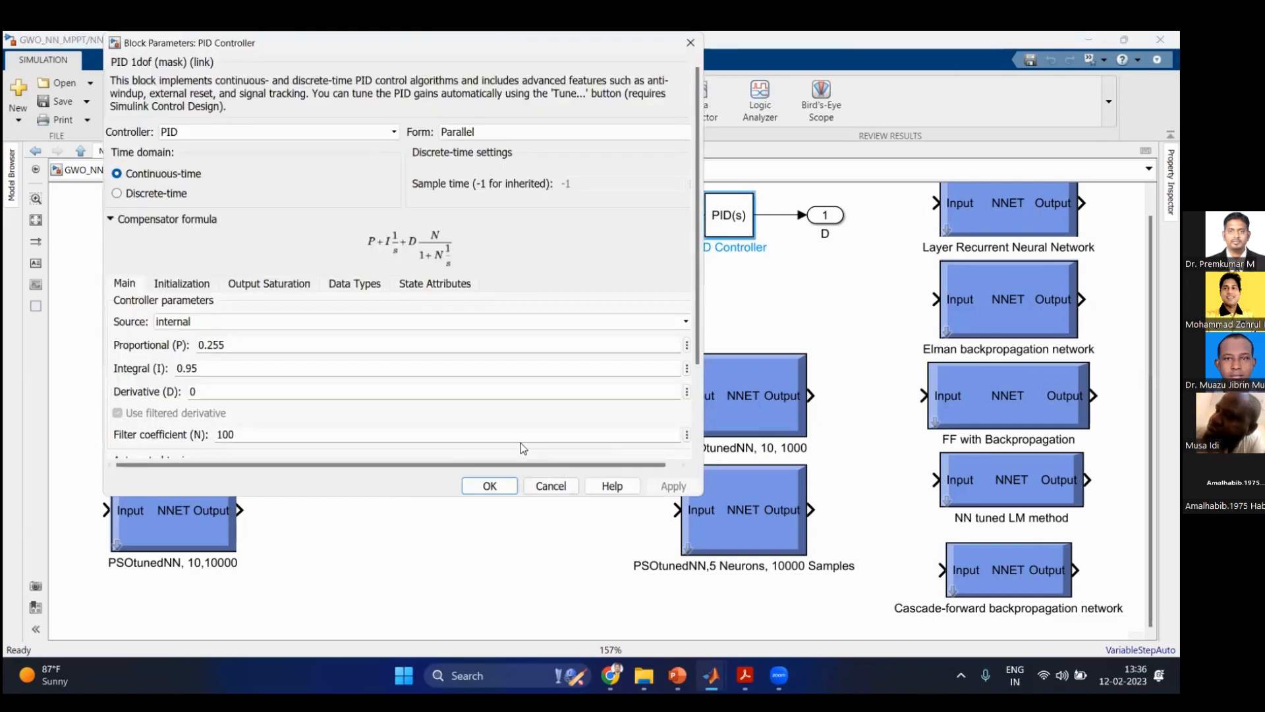
scroll(584, 396, down, 3)
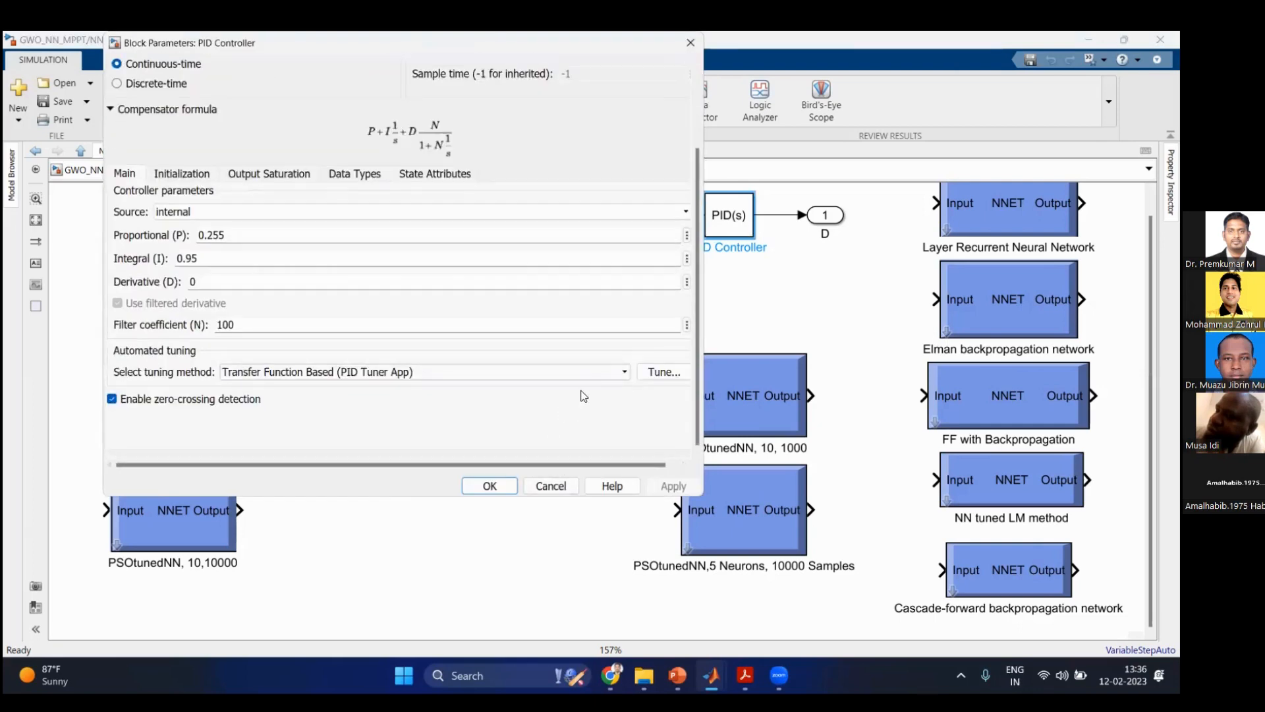
click(561, 488)
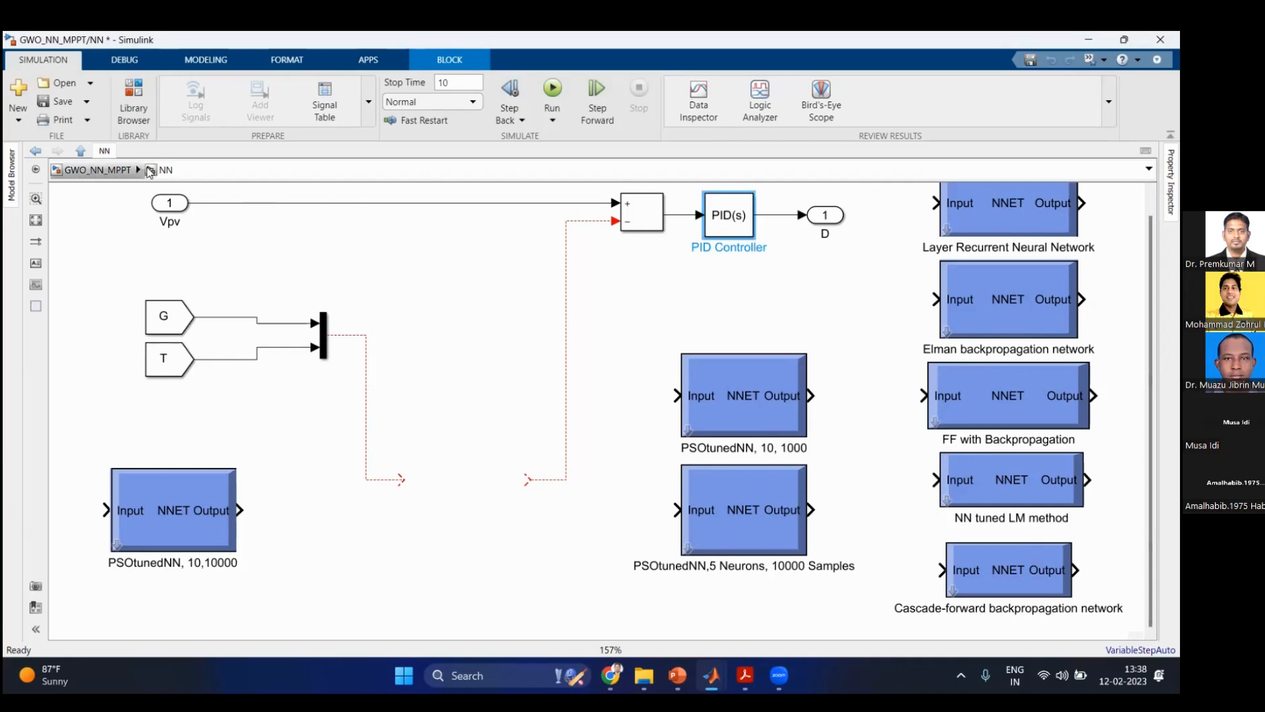
Step: Return to the model's top level, then switch to the main MATLAB window and open the Neural Network/Data Manager with nntool
click(119, 174)
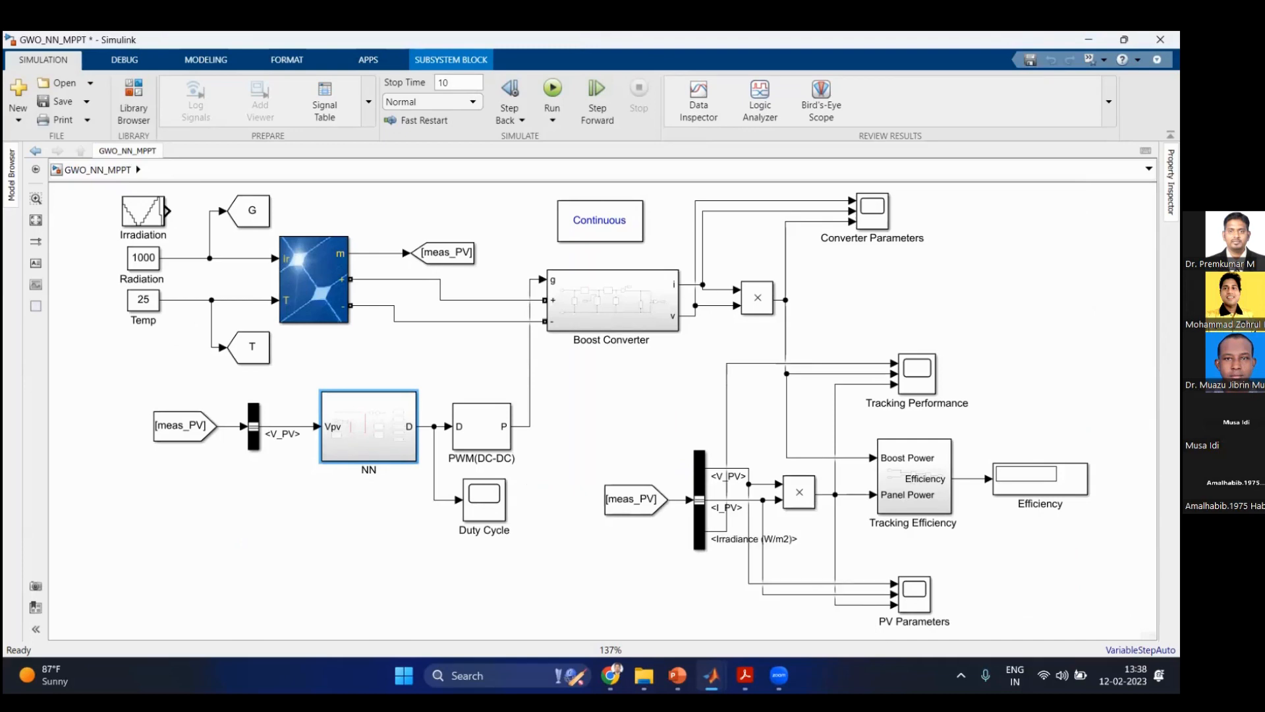
mouse_move(712, 675)
click(626, 593)
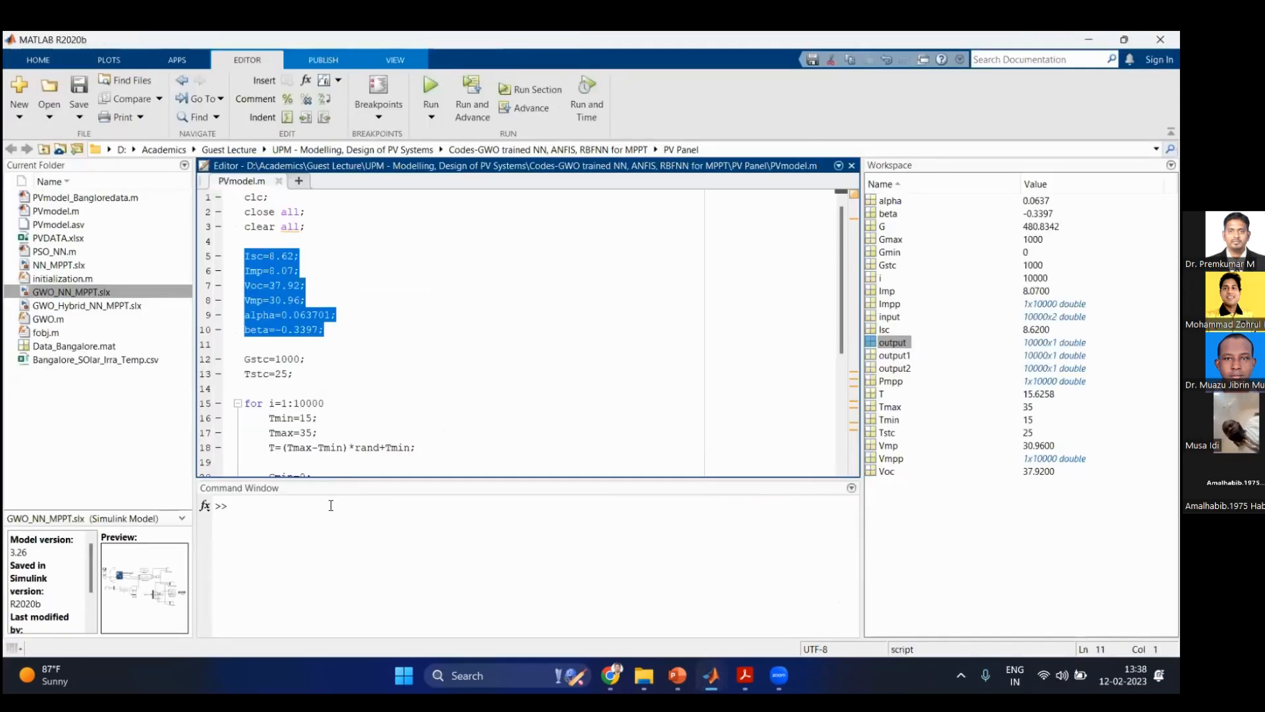
click(333, 504)
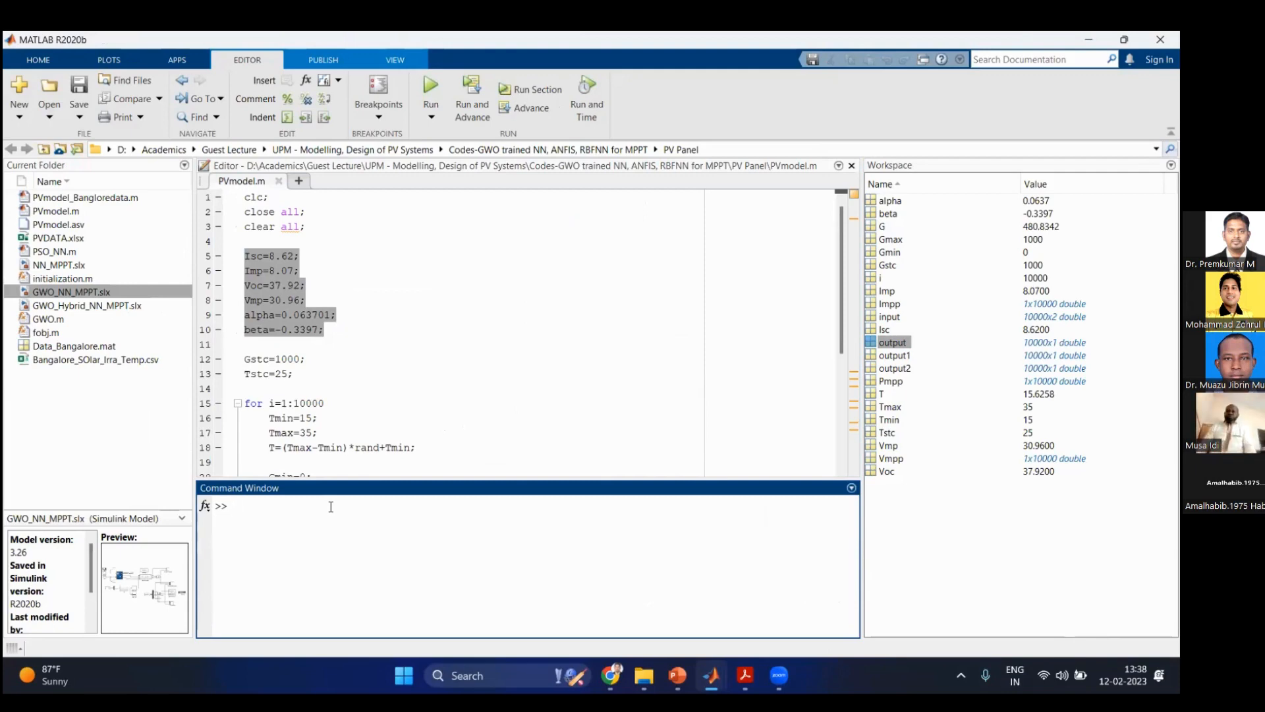
text(nntool)
key(Return)
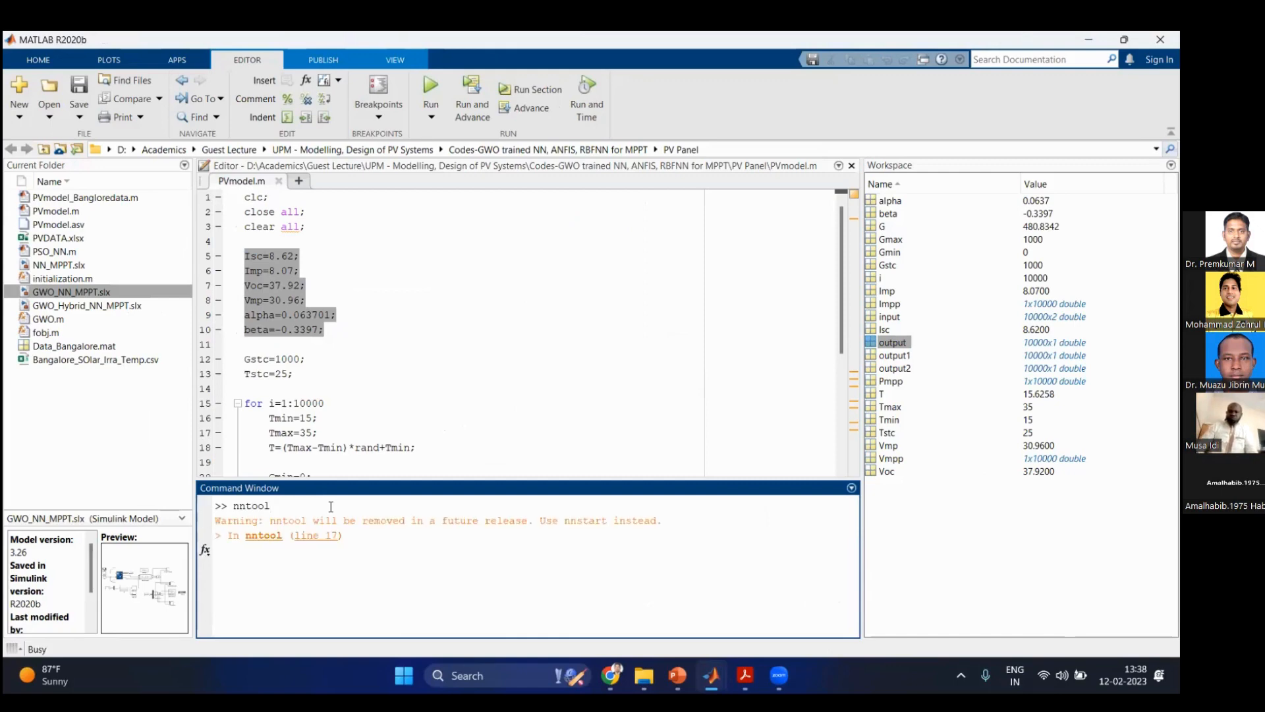
right_click(309, 410)
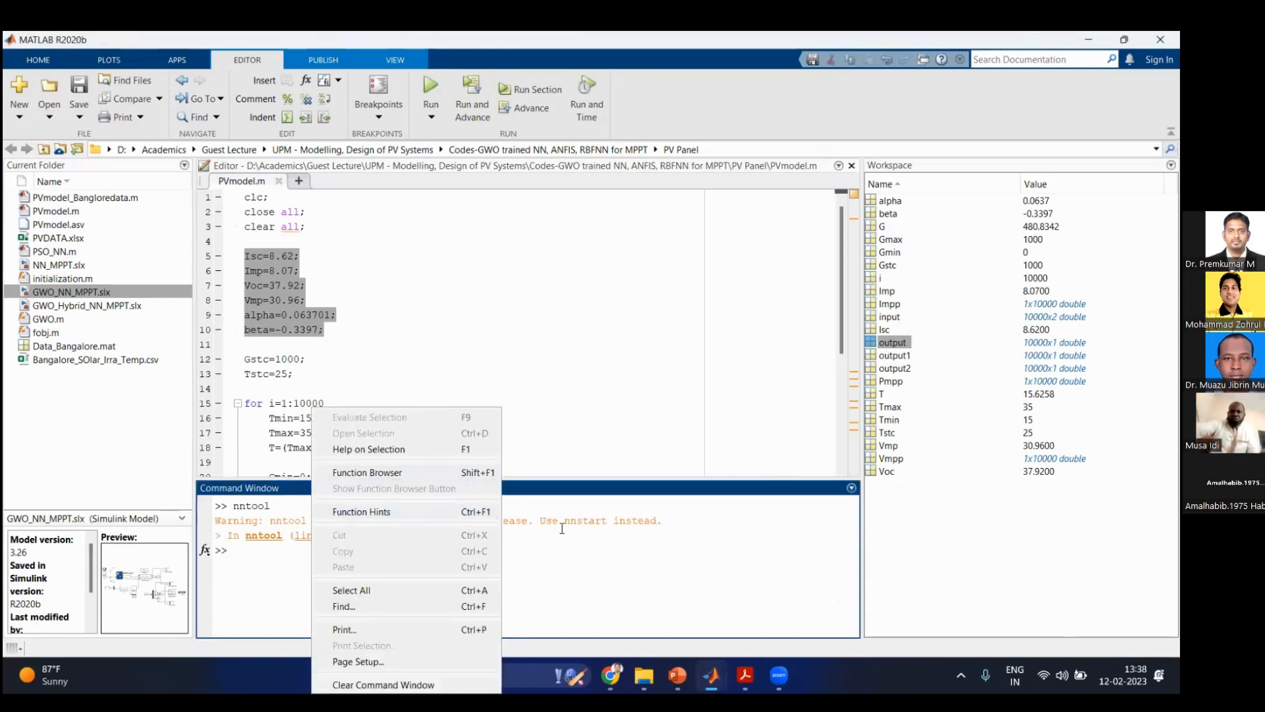
mouse_move(711, 676)
click(926, 592)
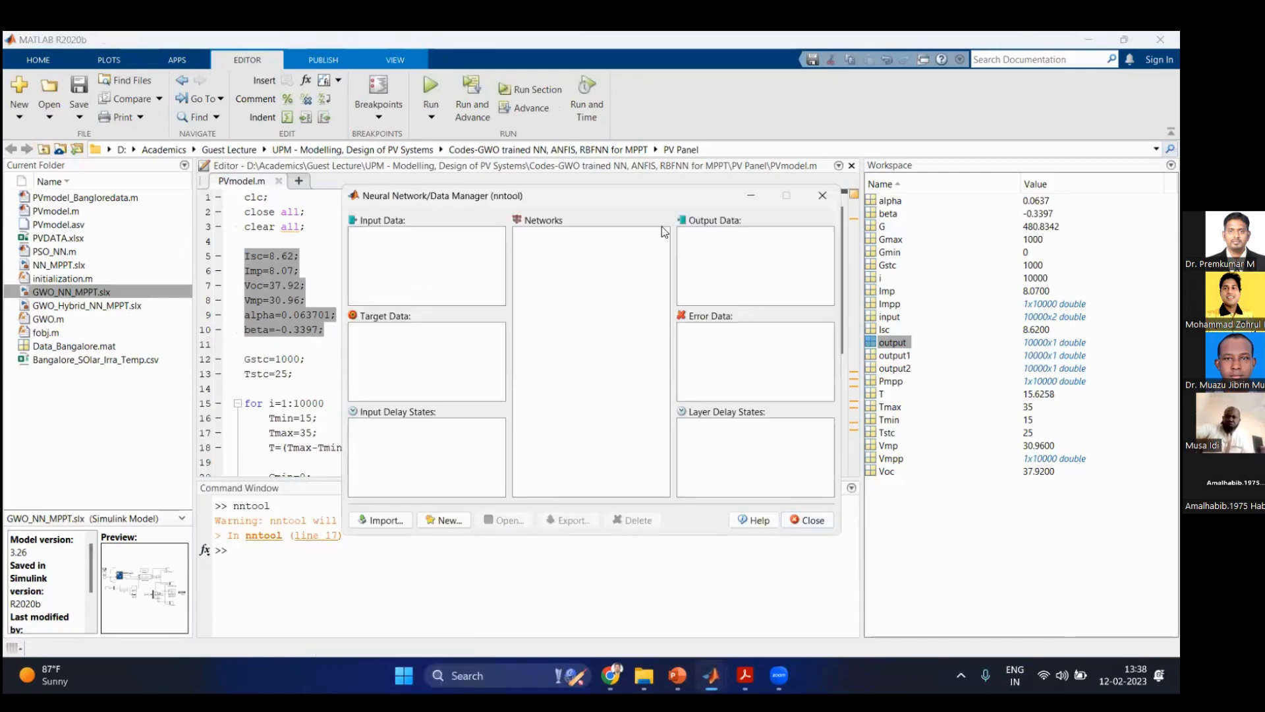
drag(621, 195, 826, 179)
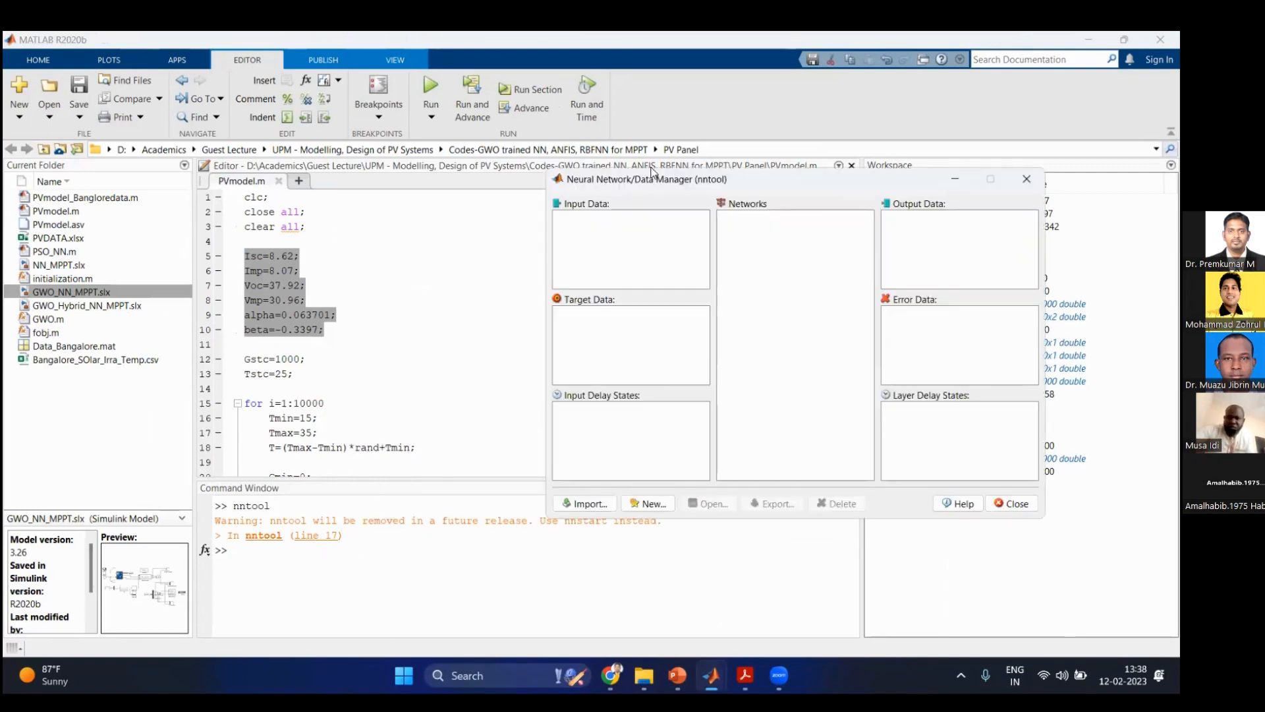
drag(659, 181, 637, 130)
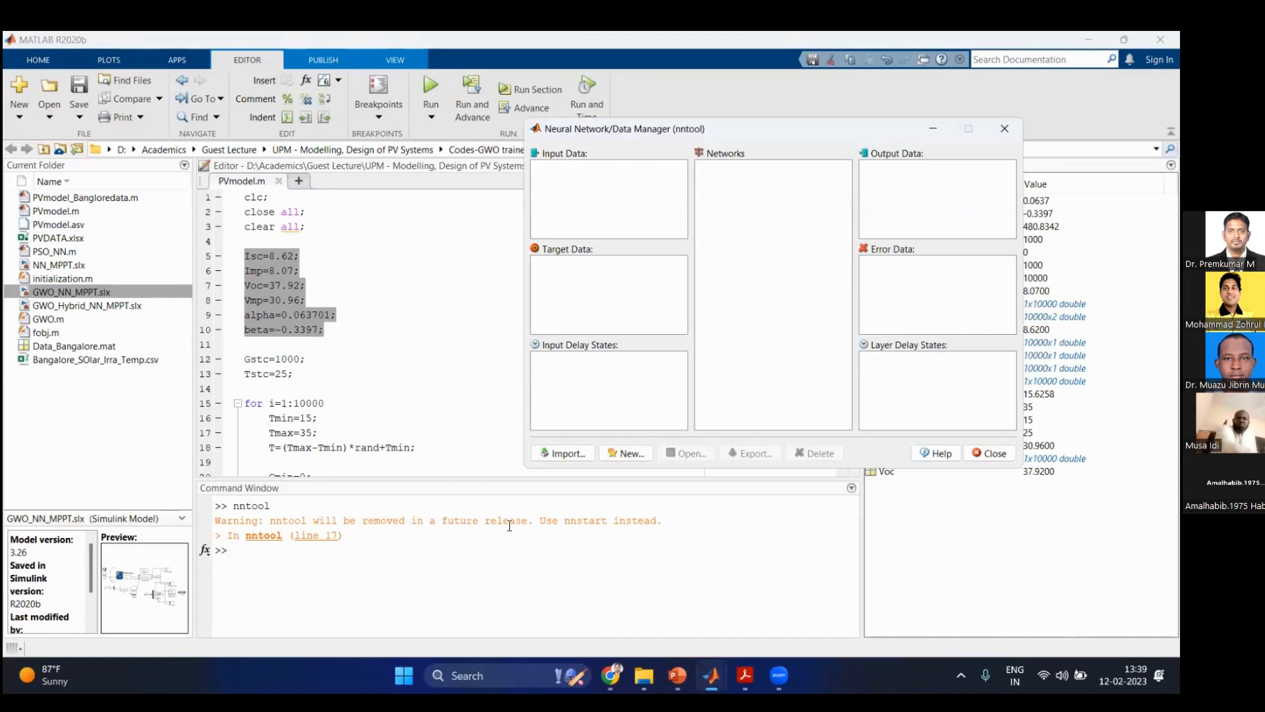
Step: Launch Neural Network Start with the nnstart command and move its window clear of the file list
click(548, 522)
drag(541, 522, 607, 522)
mouse_move(725, 674)
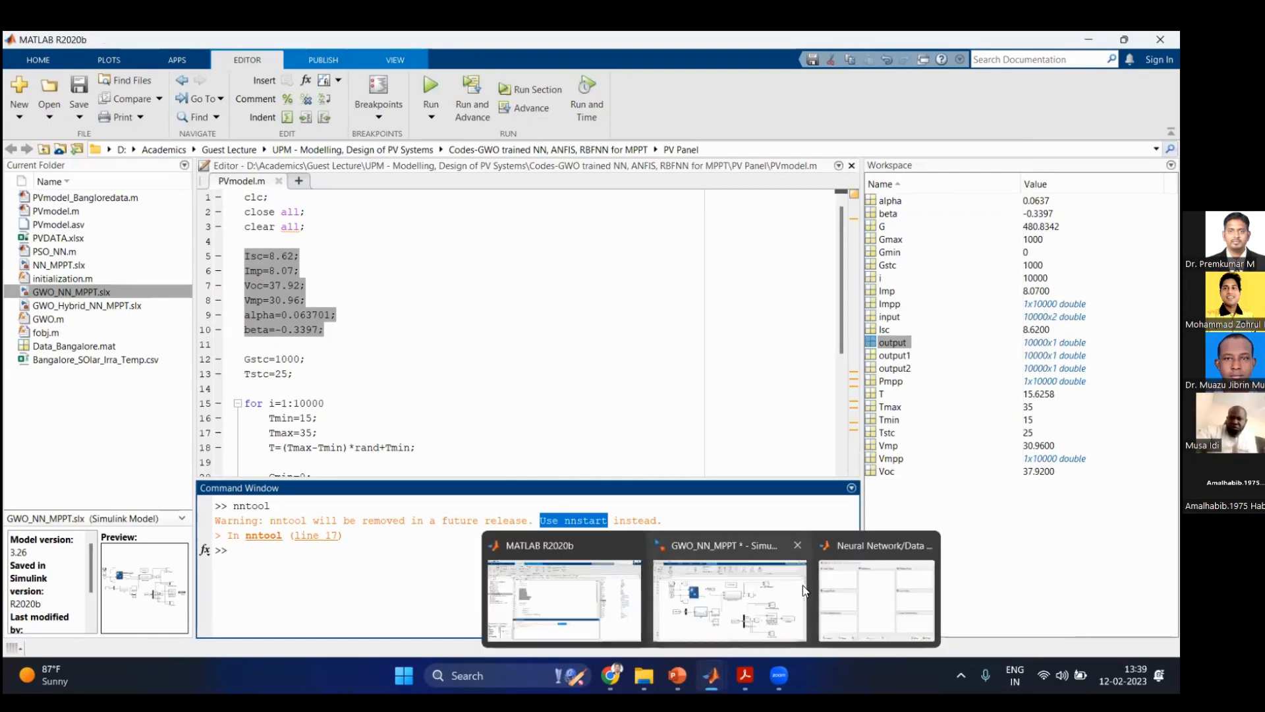
click(260, 552)
text(nnstar)
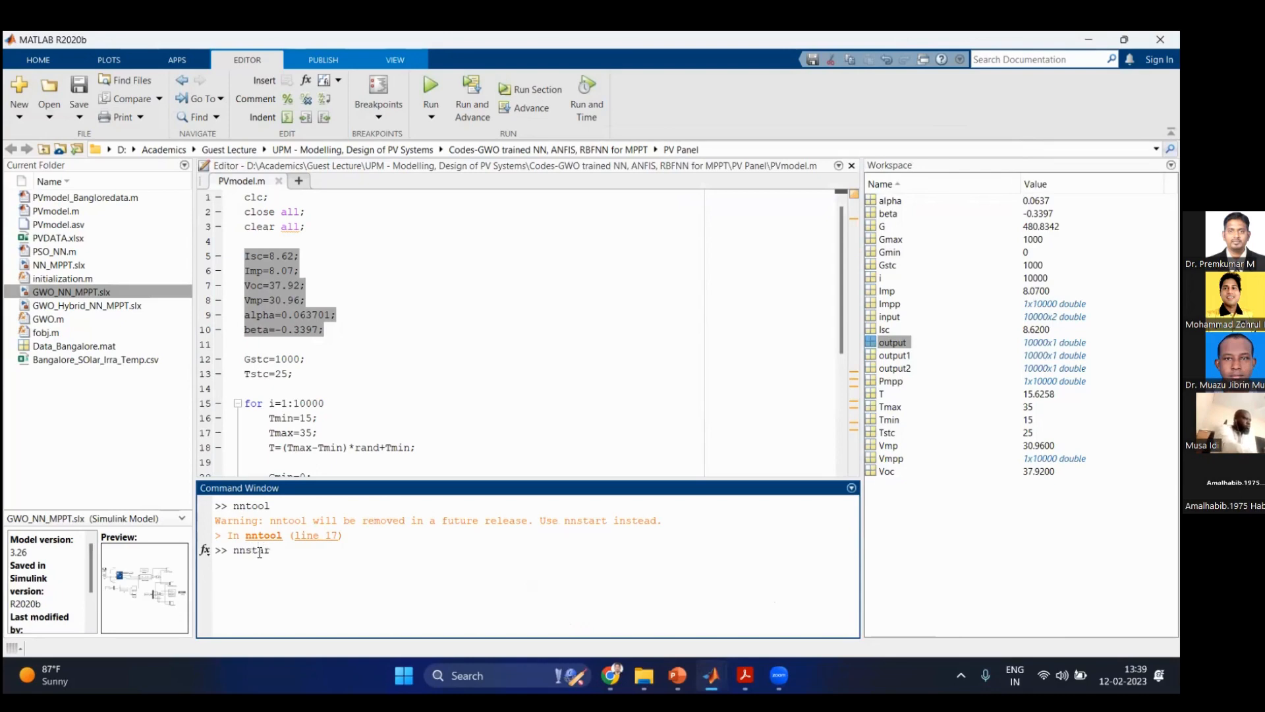
text(t)
key(Return)
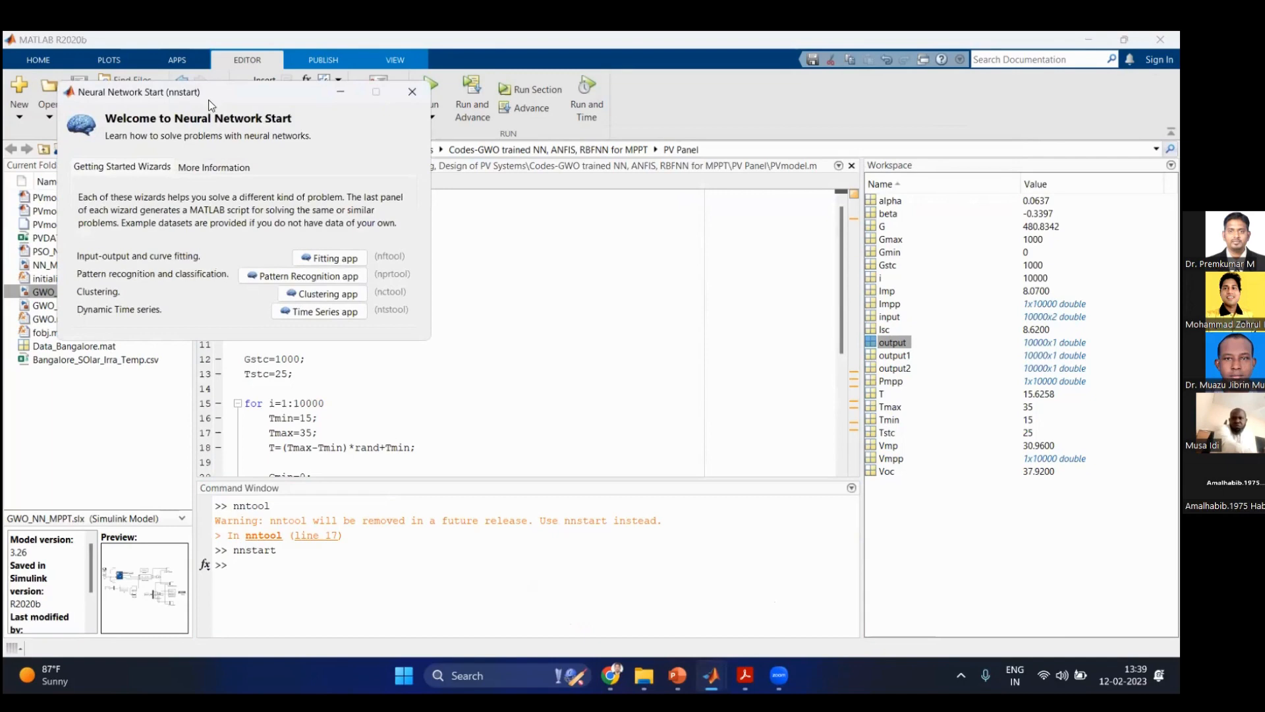
drag(211, 101, 468, 185)
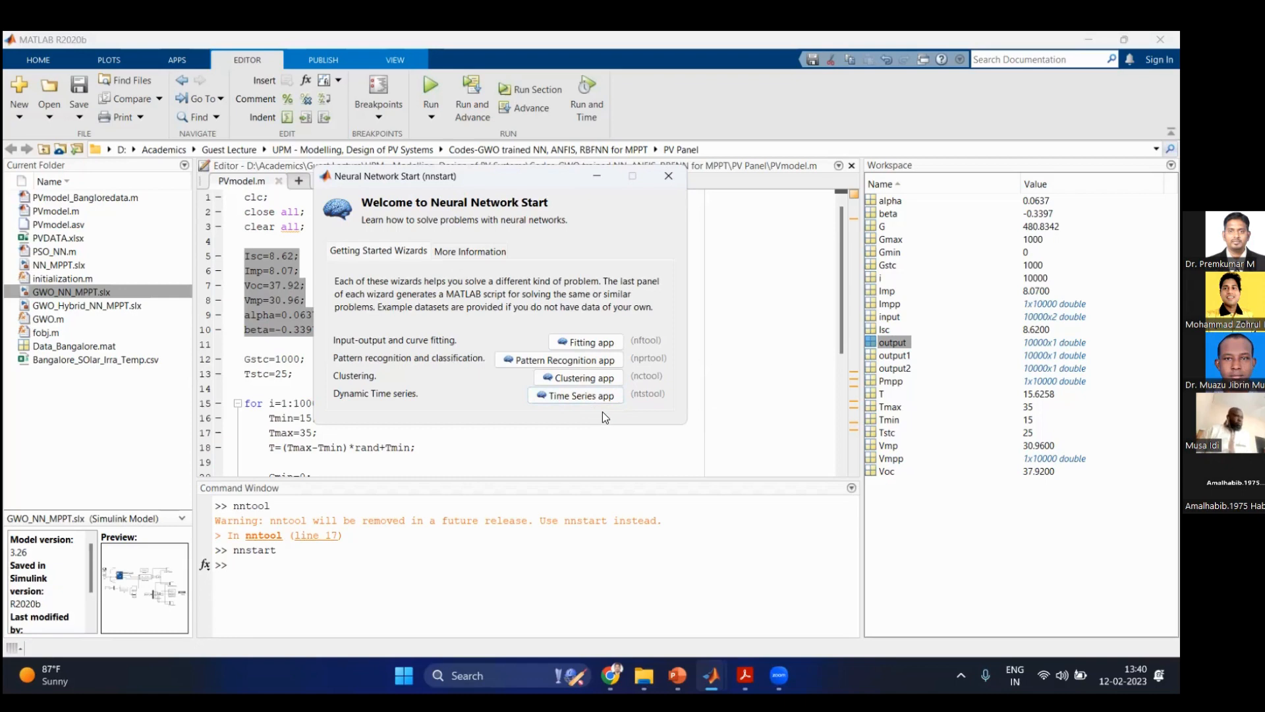
Step: Open the Neural Network Fitting app, maximize it and proceed to its data selection page
click(614, 346)
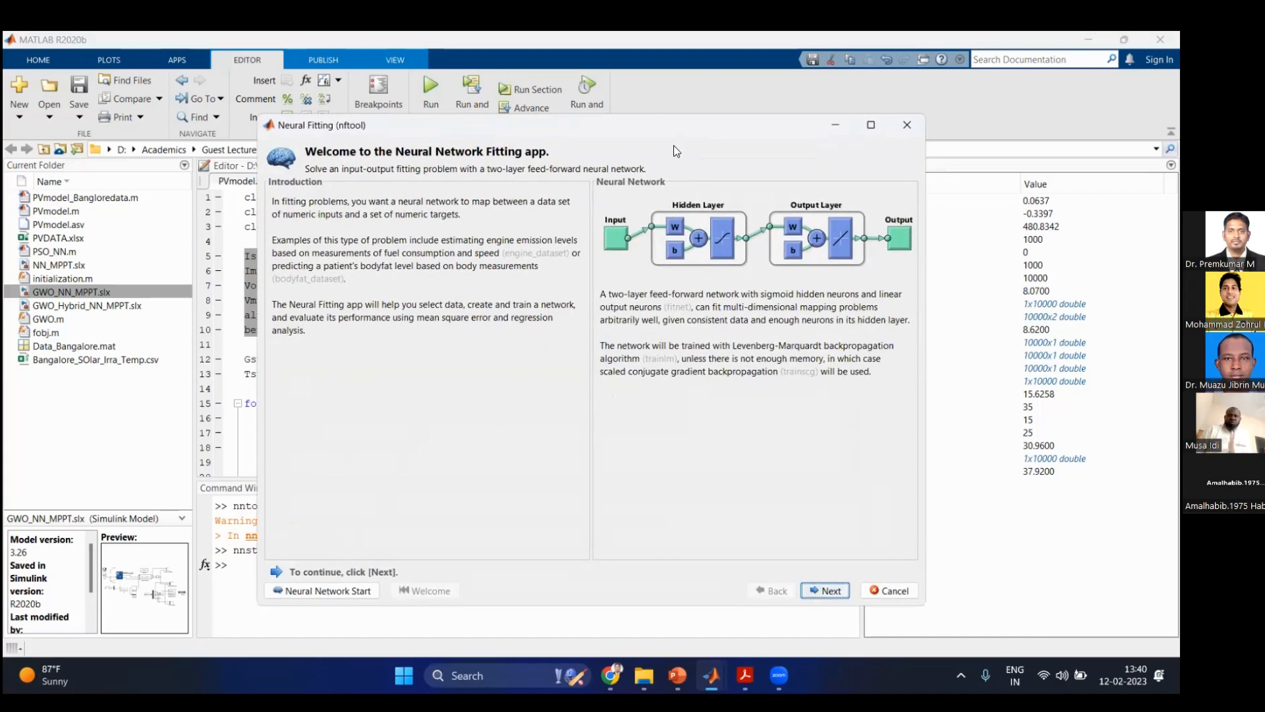
drag(662, 125, 659, 125)
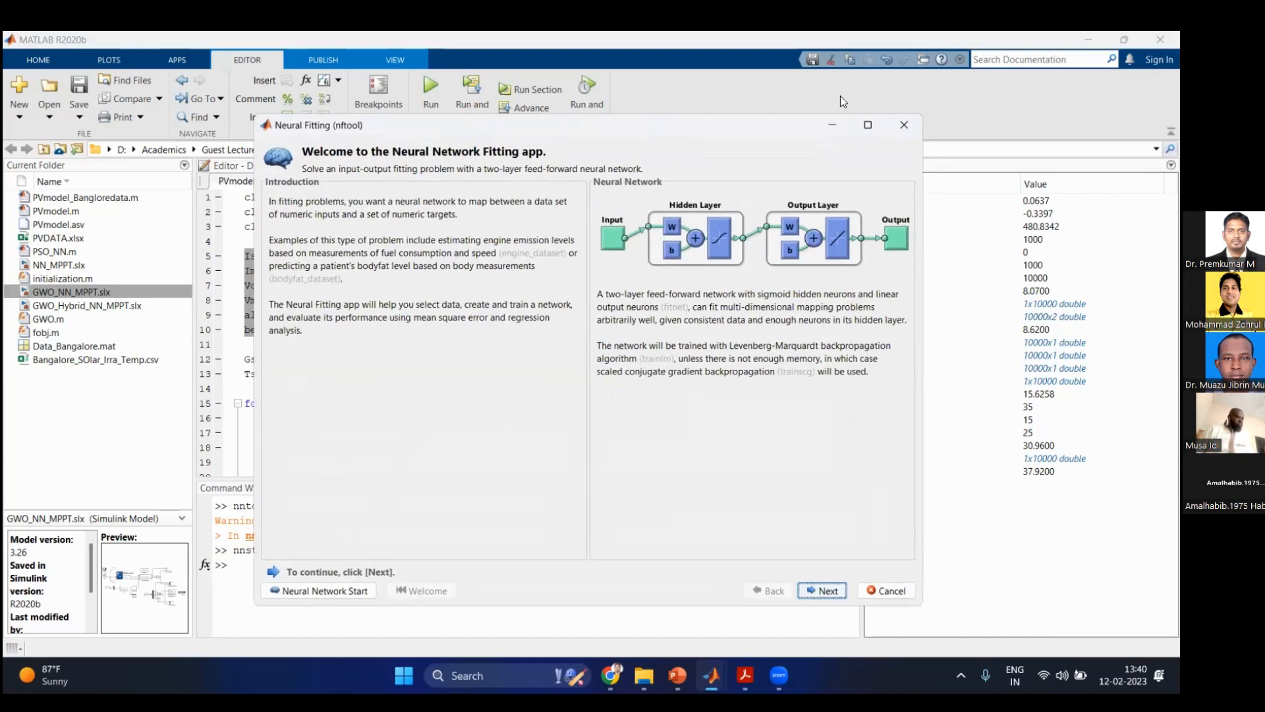
click(868, 124)
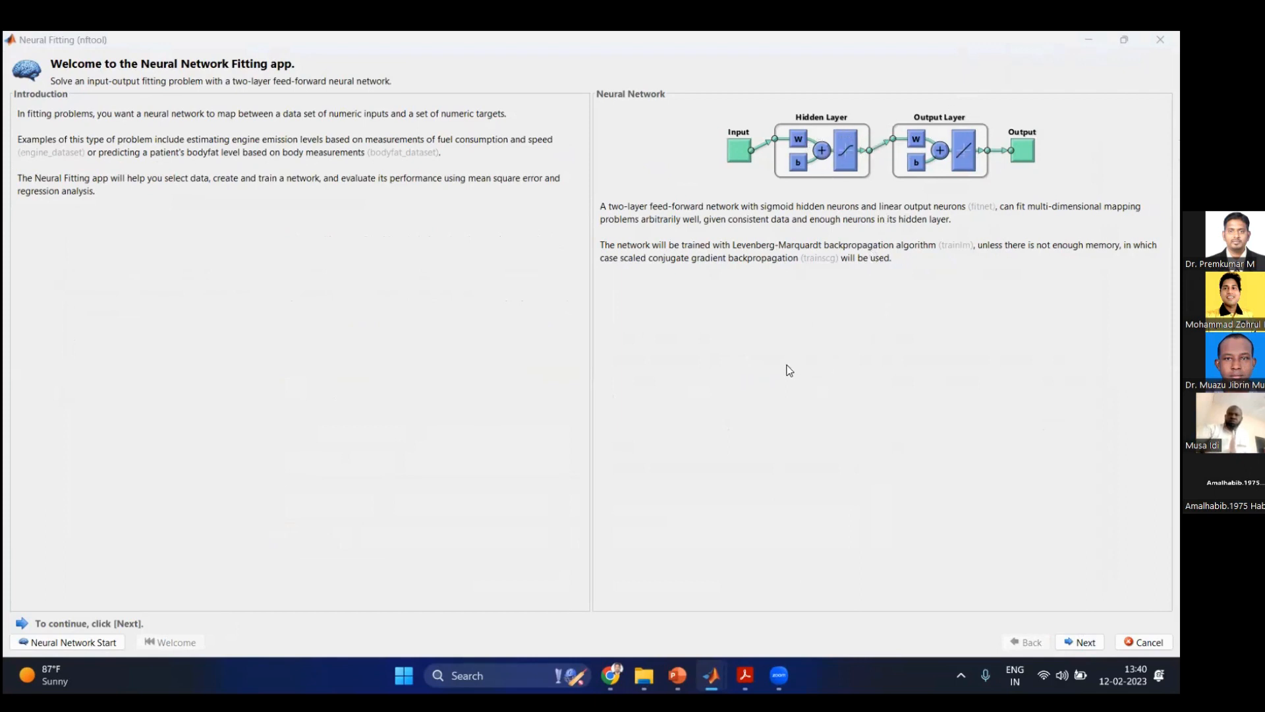
click(431, 515)
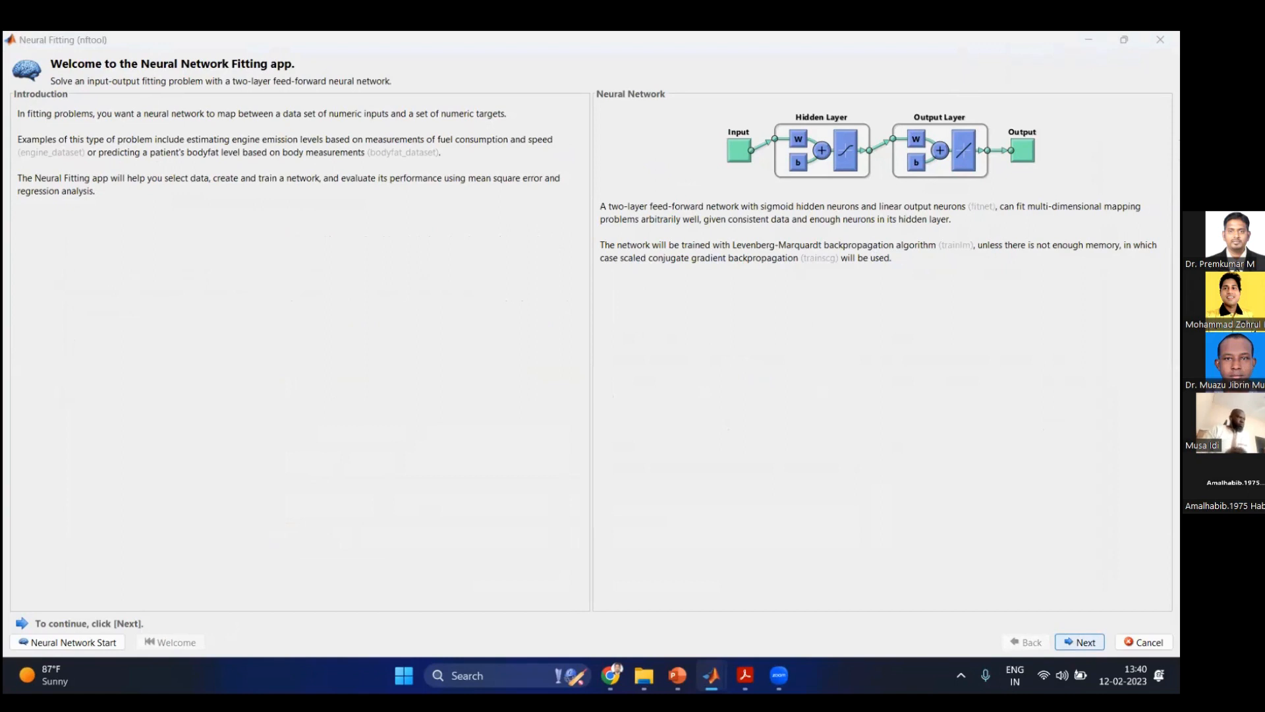
key(Return)
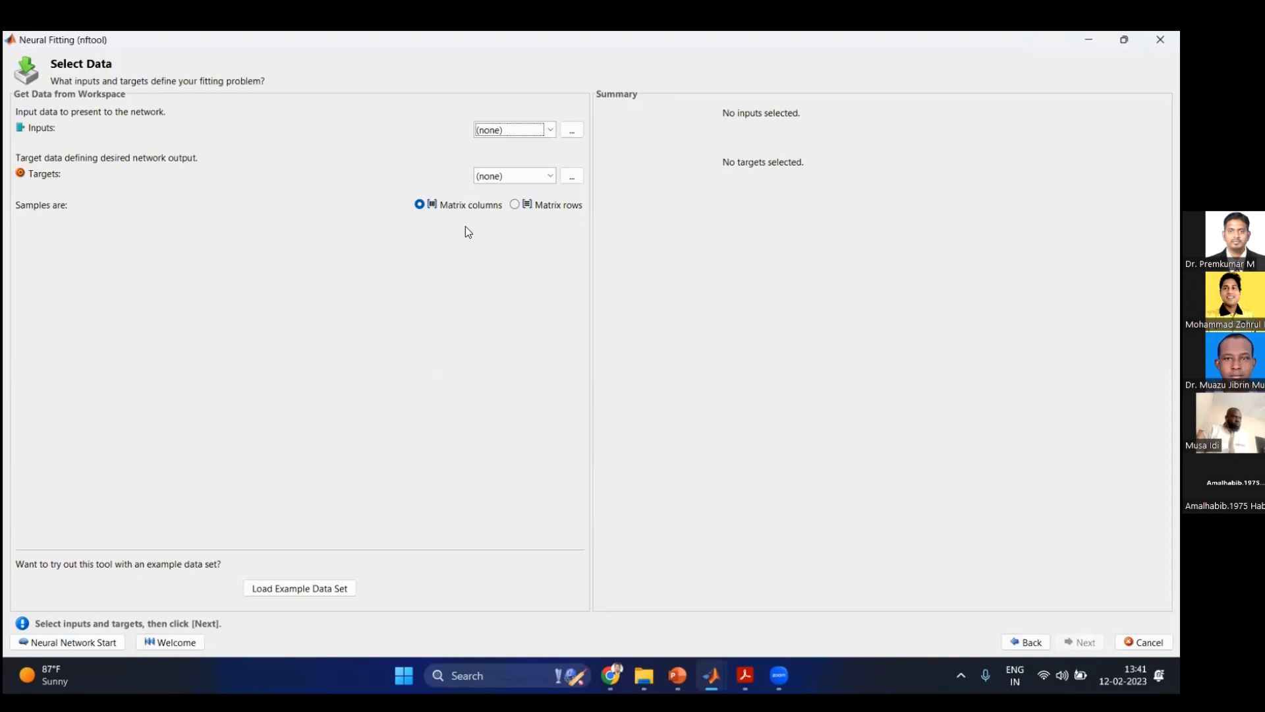
Step: Use the workspace variable input as the network's input data, with its samples arranged as matrix rows
click(501, 130)
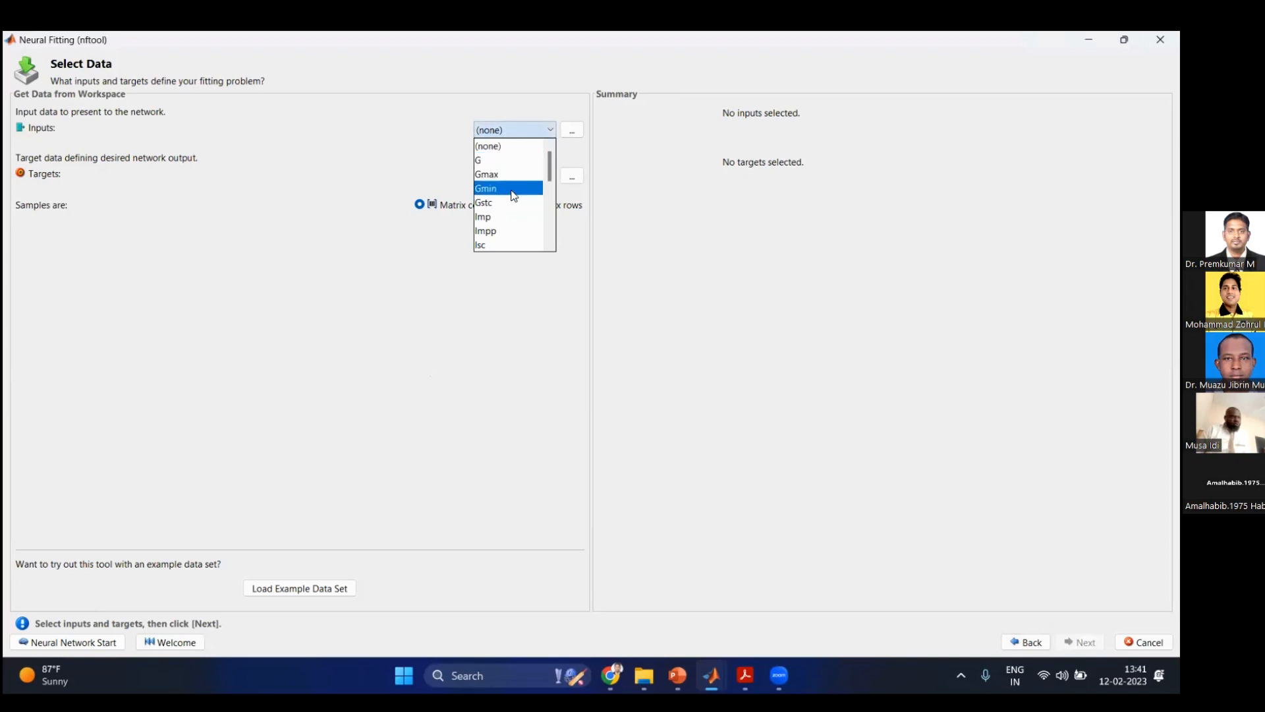
scroll(514, 195, down, 1)
scroll(513, 196, down, 3)
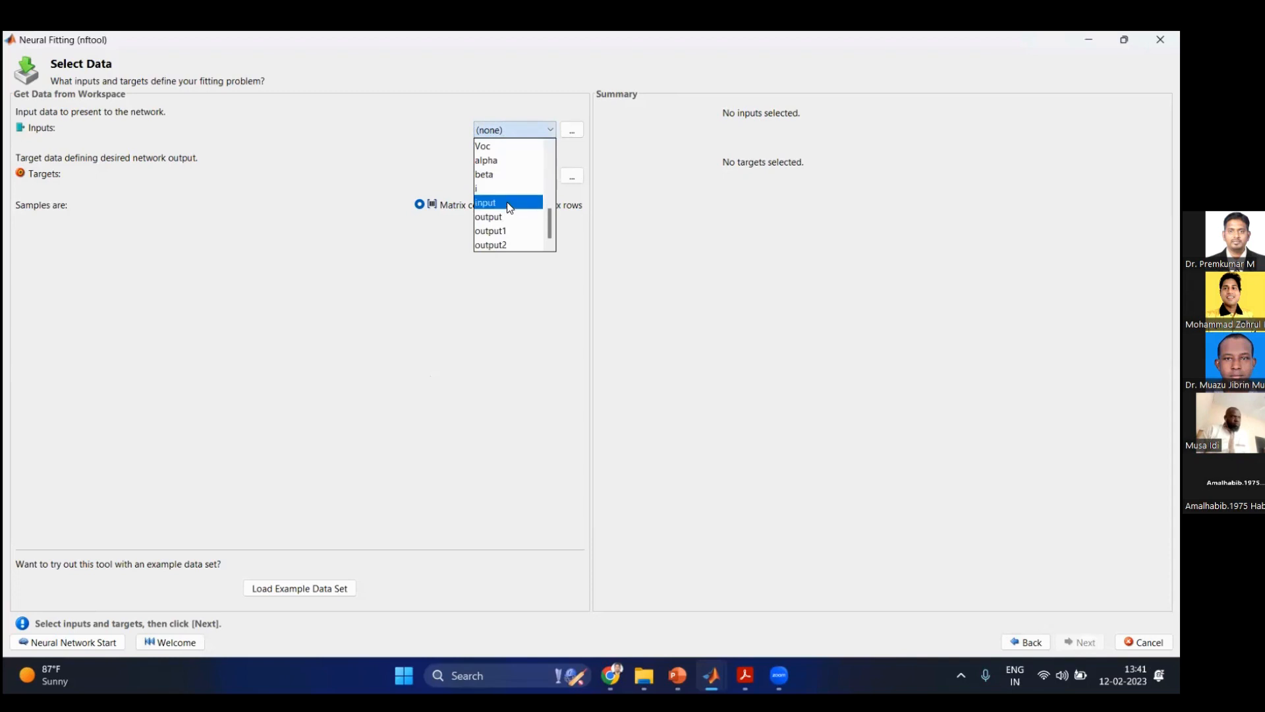
click(508, 203)
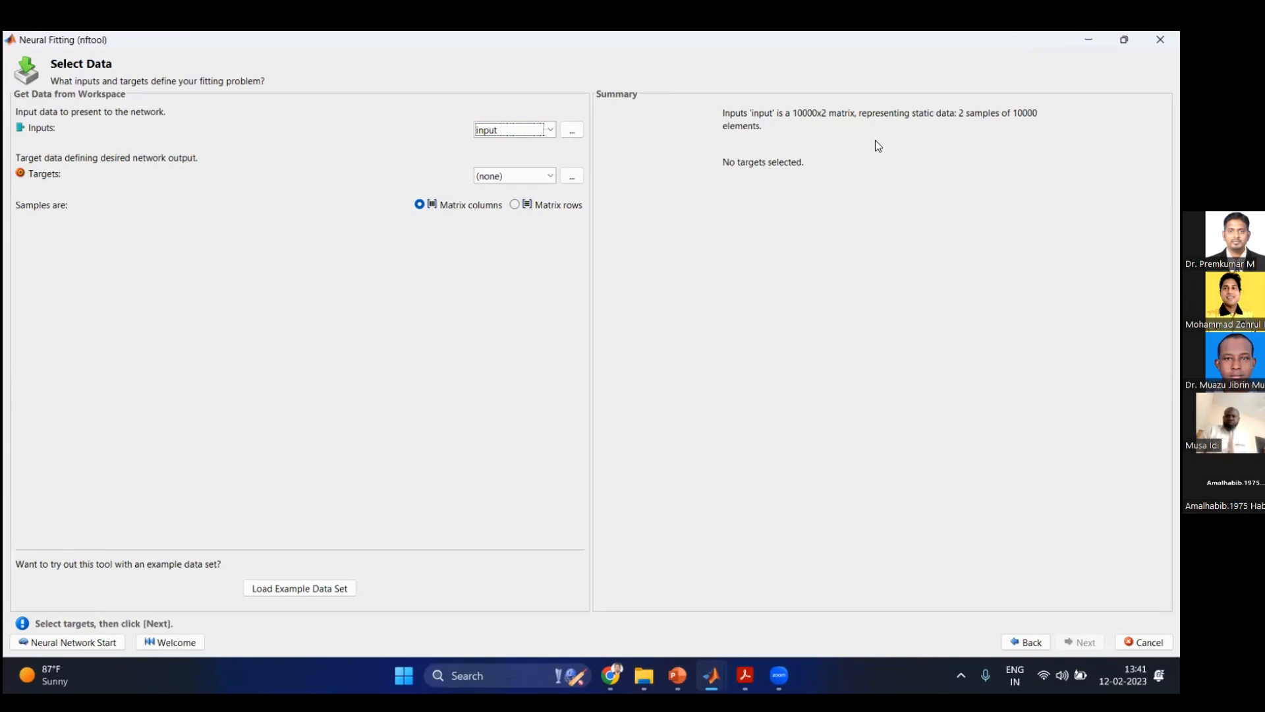
click(515, 205)
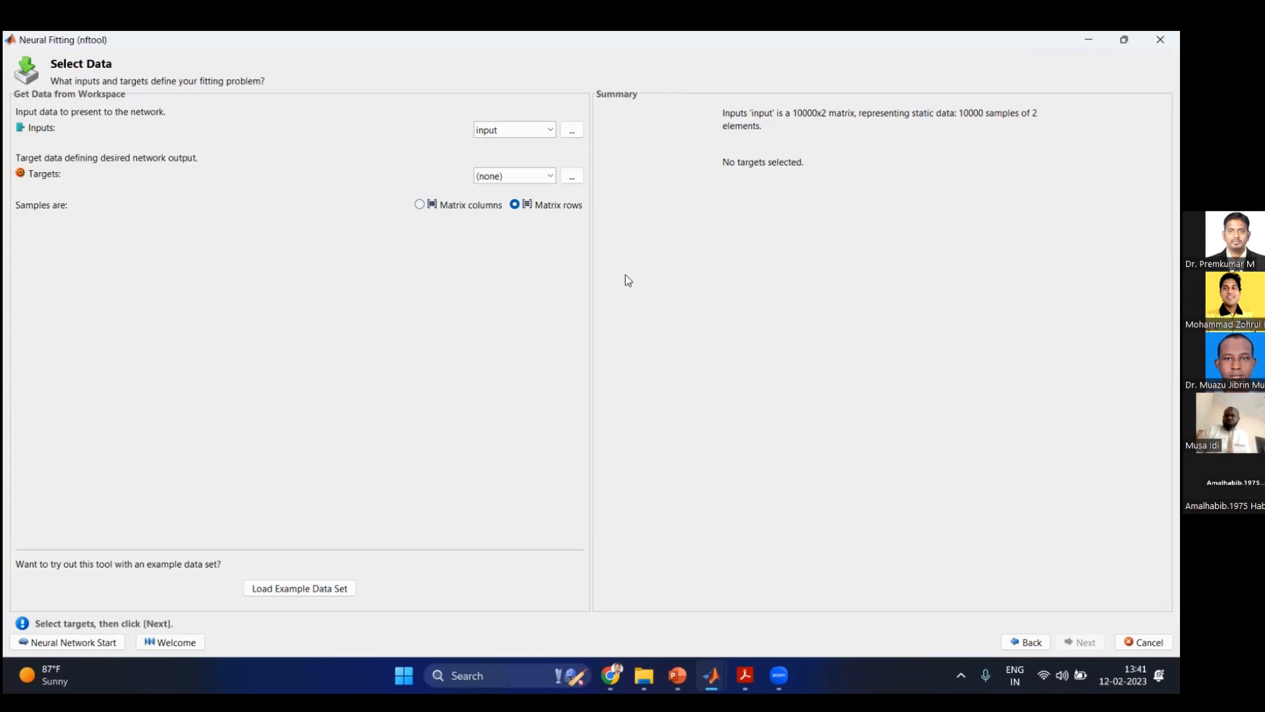
click(419, 205)
click(514, 204)
Step: Switch to the main MATLAB window and examine which PV quantities PVmodel.m assigns to output, output1 and output2
click(535, 171)
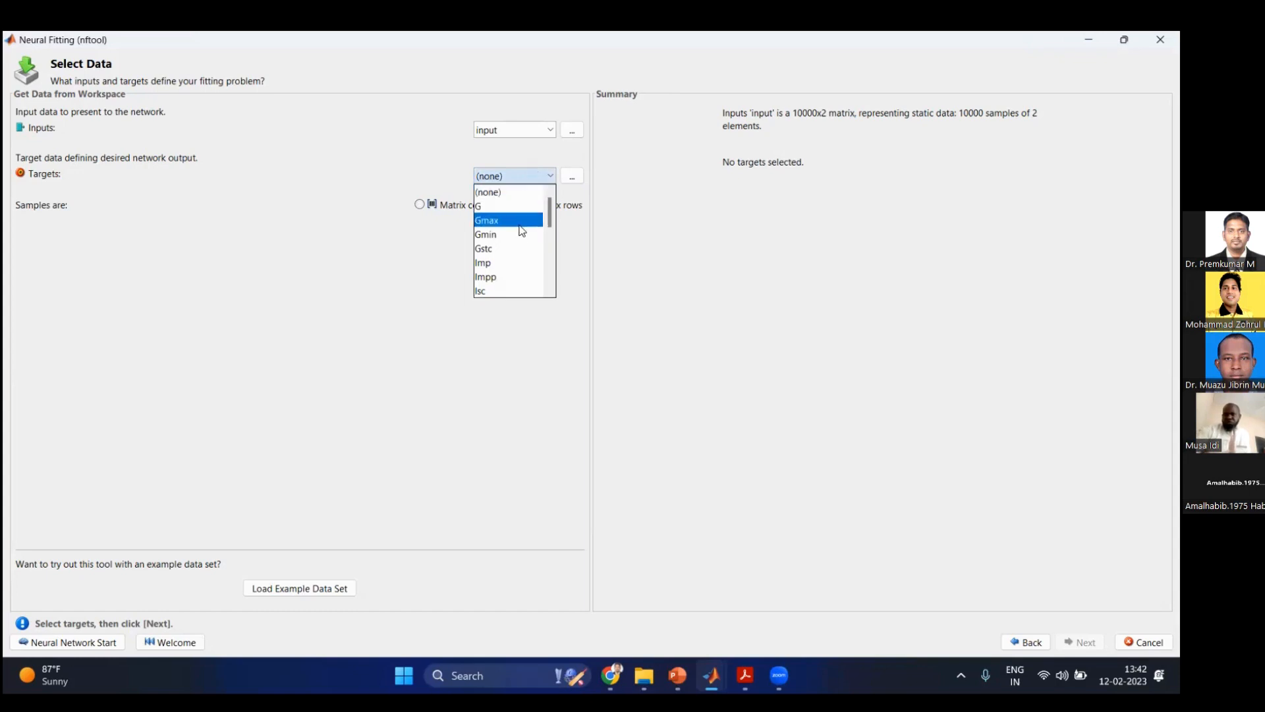
scroll(519, 234, down, 2)
scroll(519, 238, down, 3)
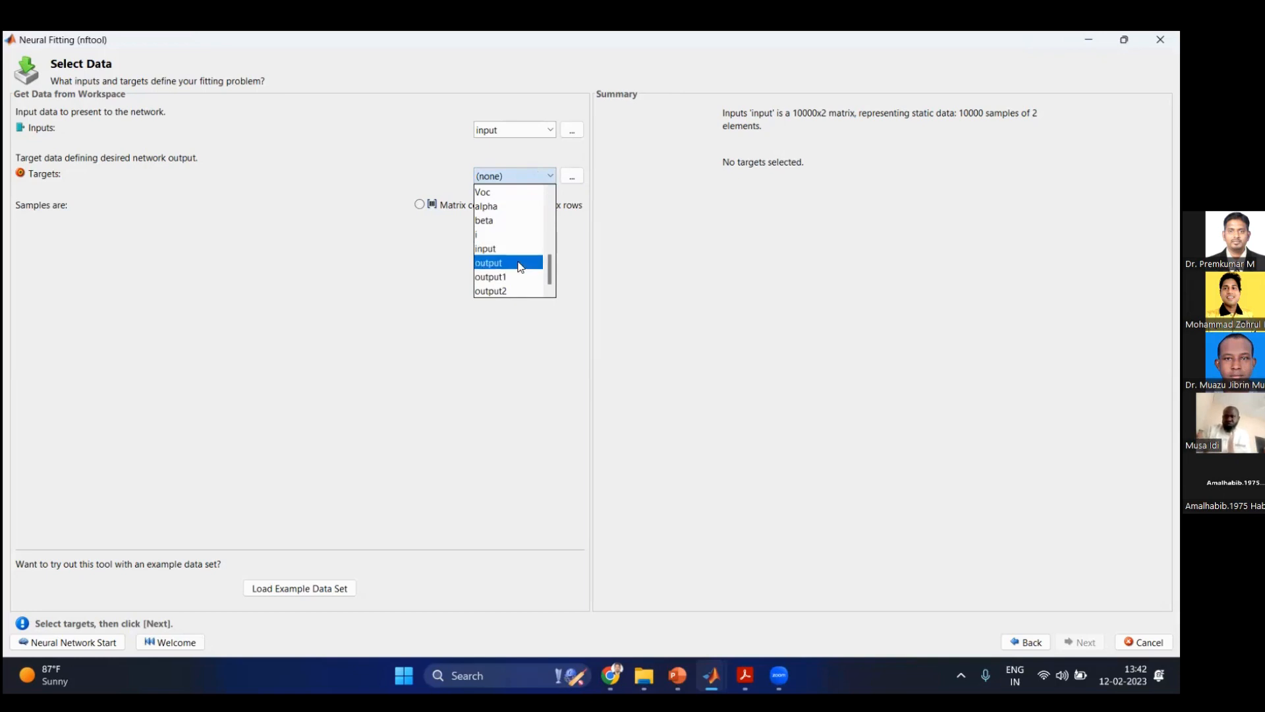
mouse_move(712, 676)
click(491, 574)
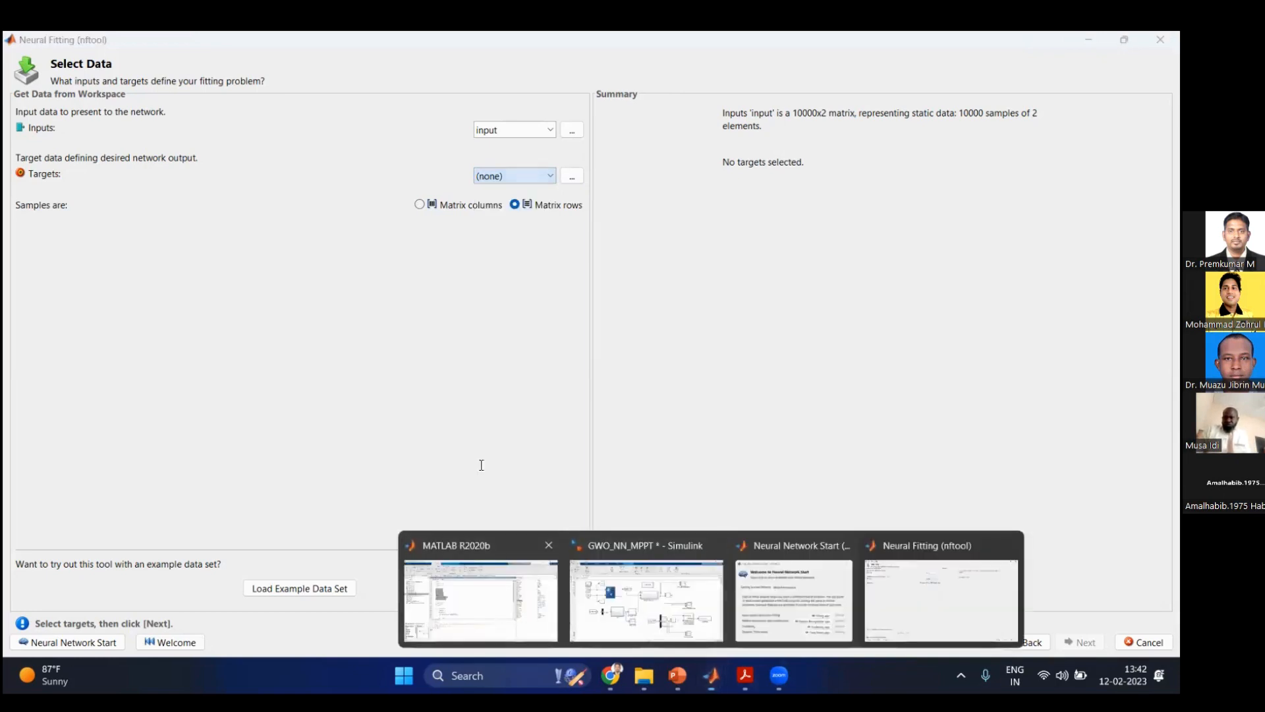
scroll(284, 394, down, 5)
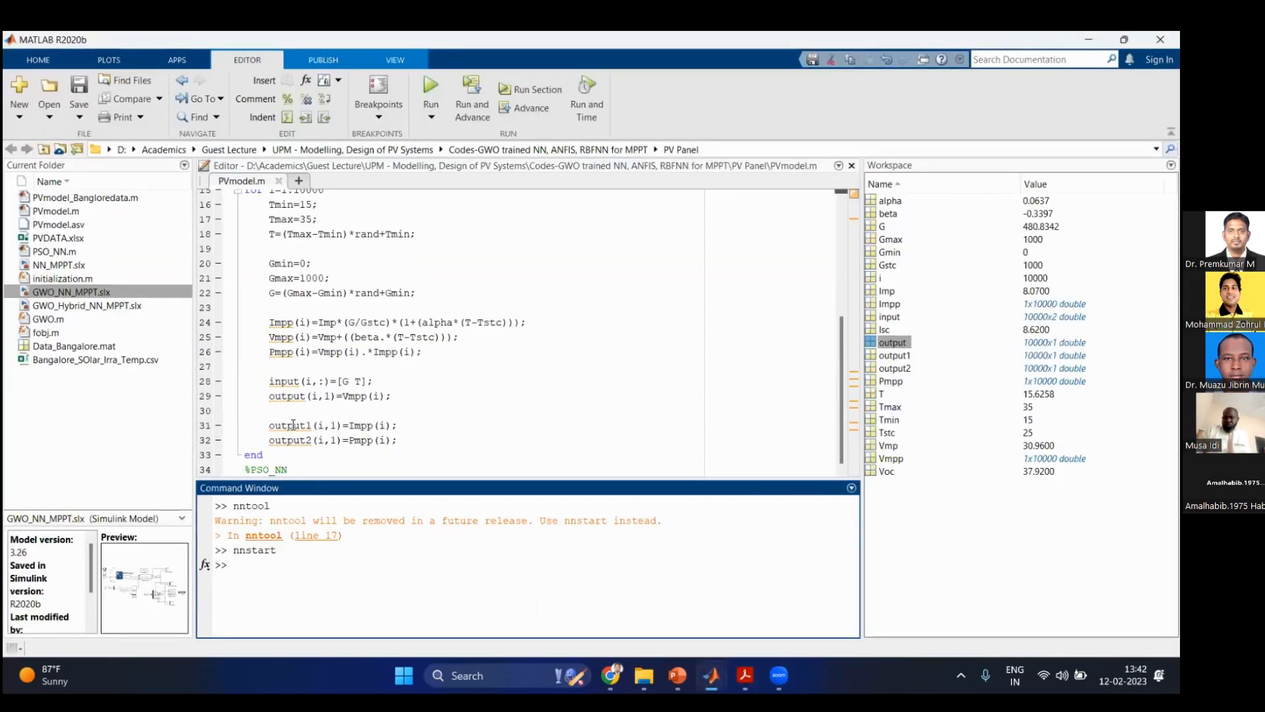
click(300, 395)
drag(343, 397, 368, 396)
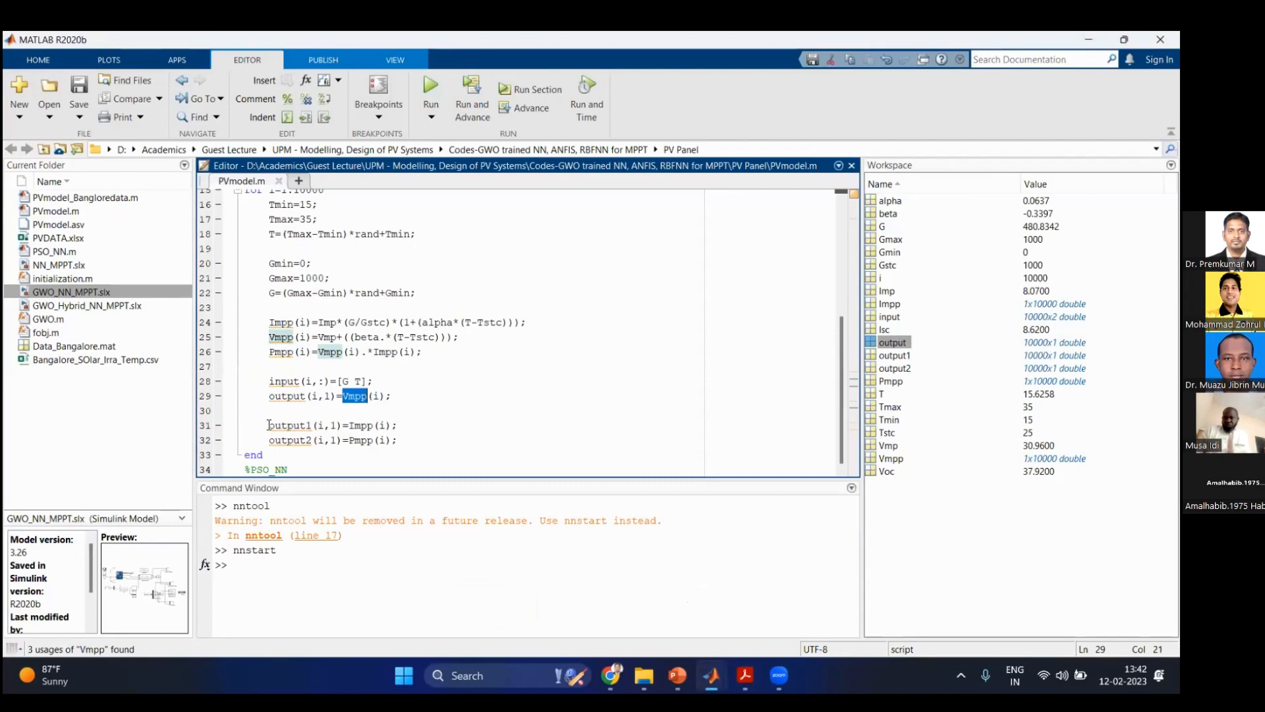
drag(269, 425, 320, 429)
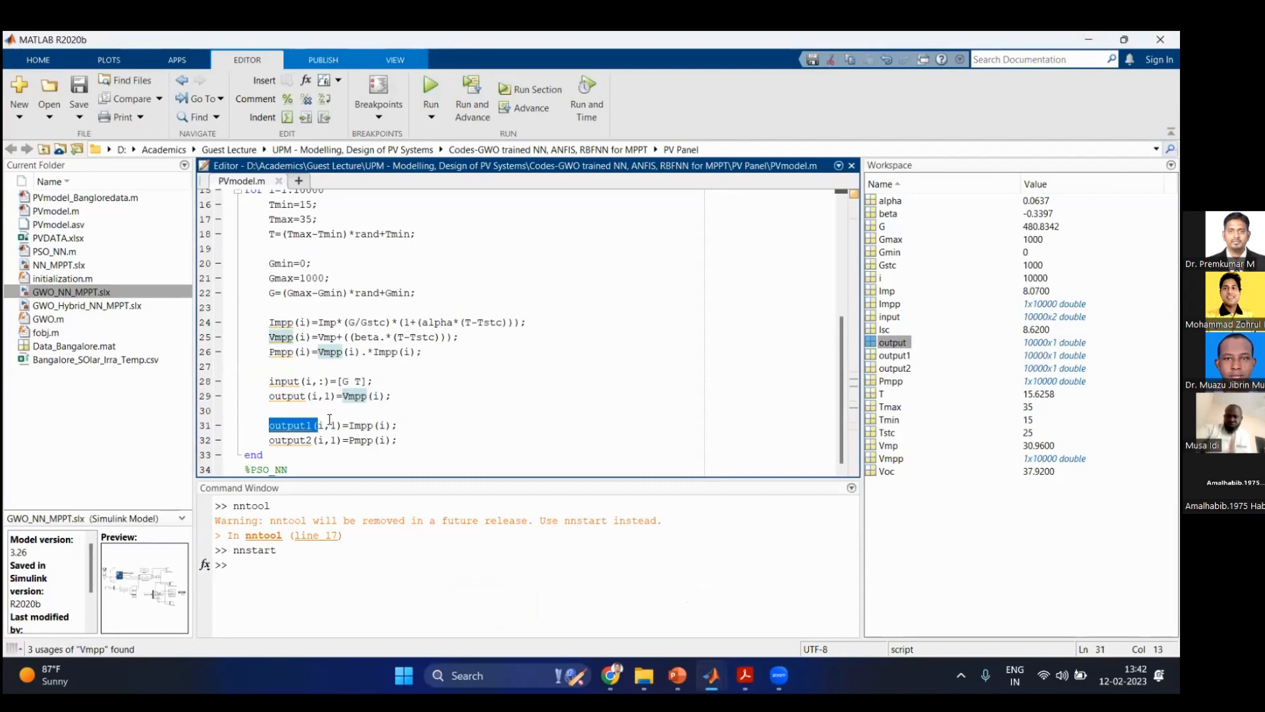
click(370, 441)
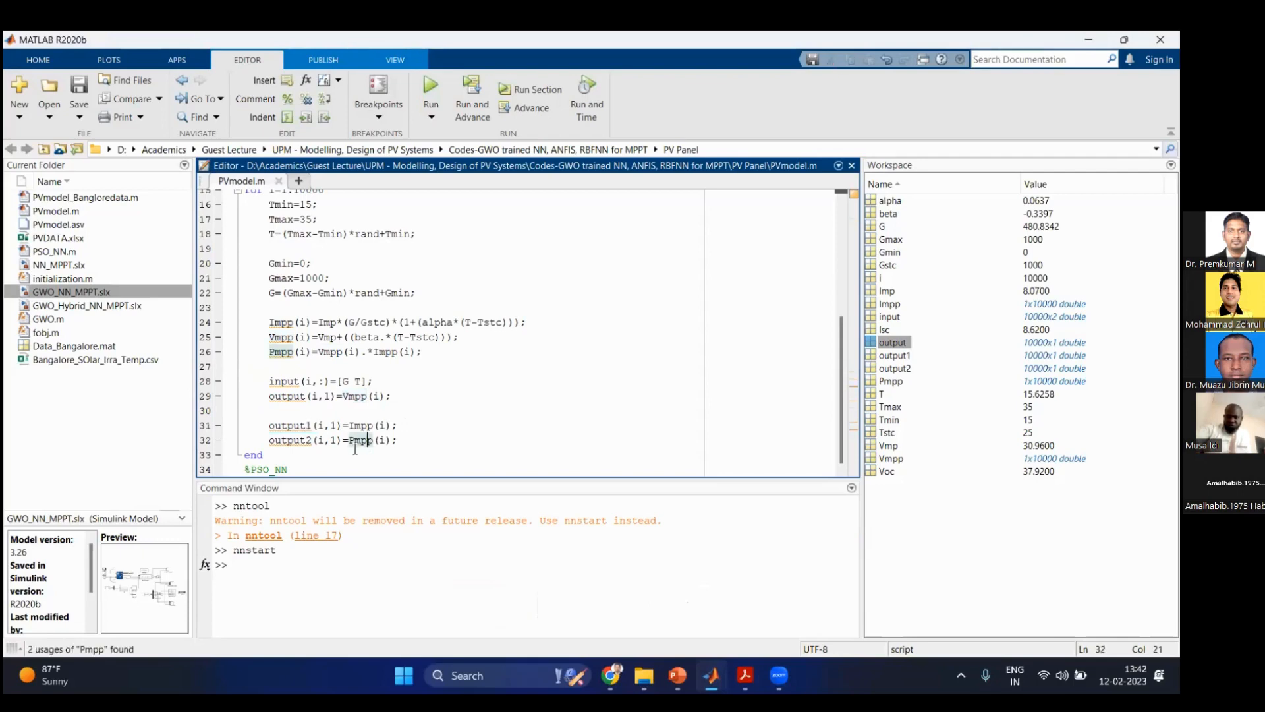
drag(373, 440, 270, 440)
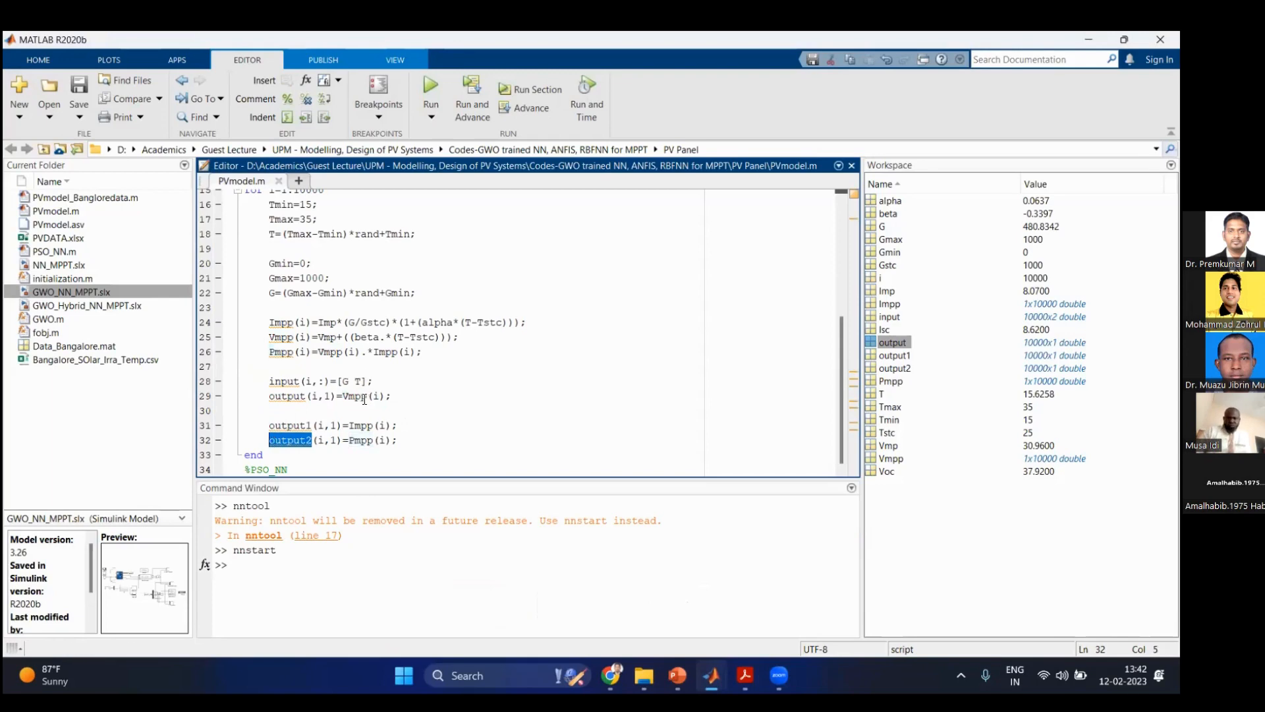
drag(367, 396, 270, 396)
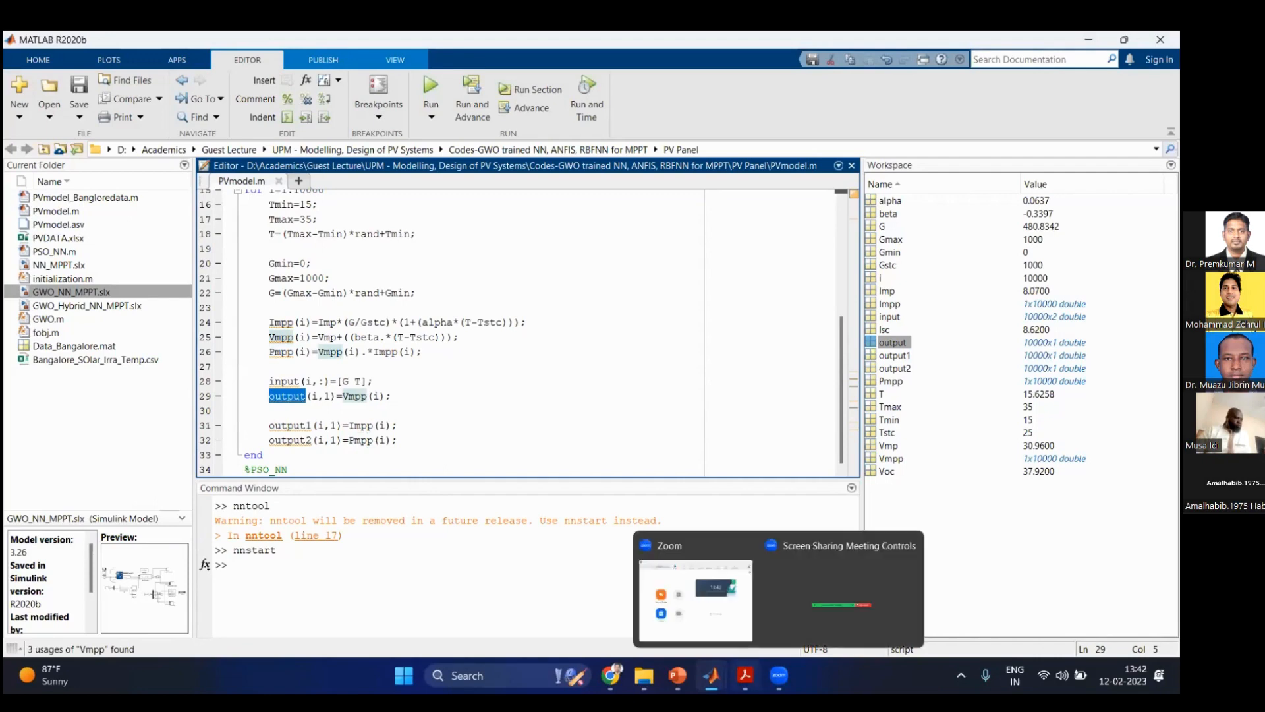
Step: Return to Neural Fitting, use the variable output as the target data and proceed to the validation and test data page
click(712, 676)
click(896, 578)
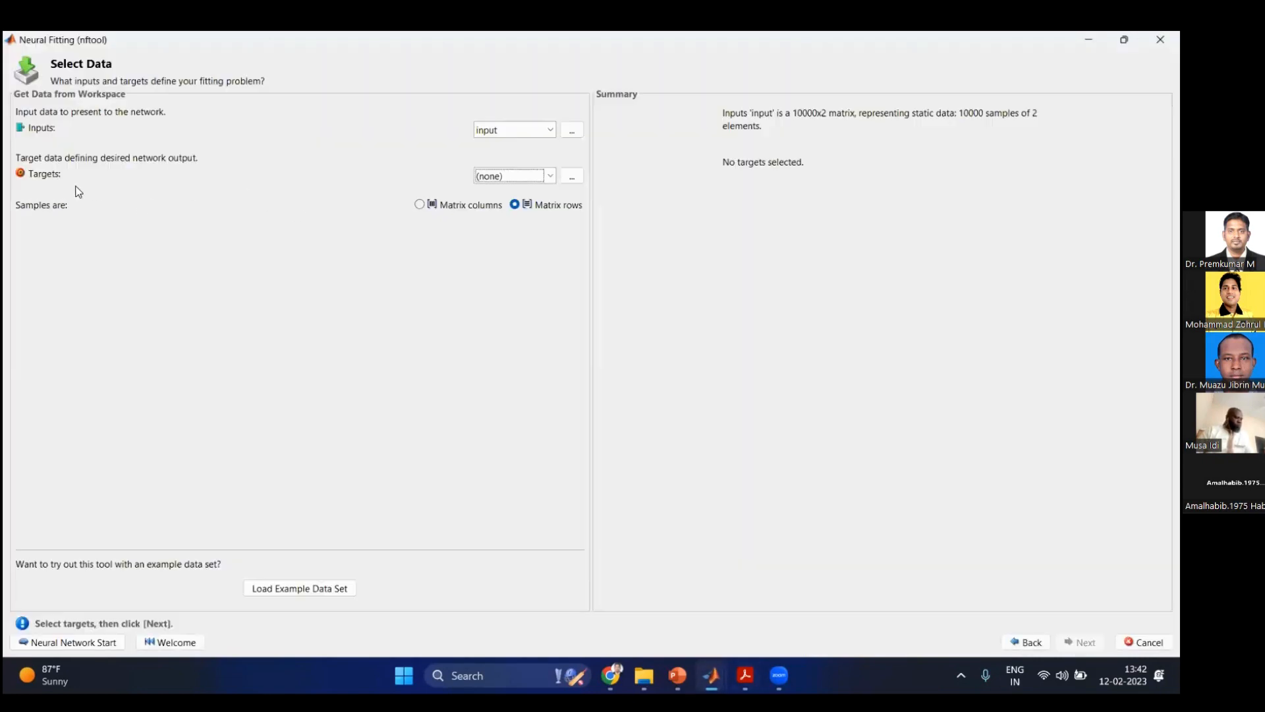
click(517, 177)
scroll(520, 270, down, 5)
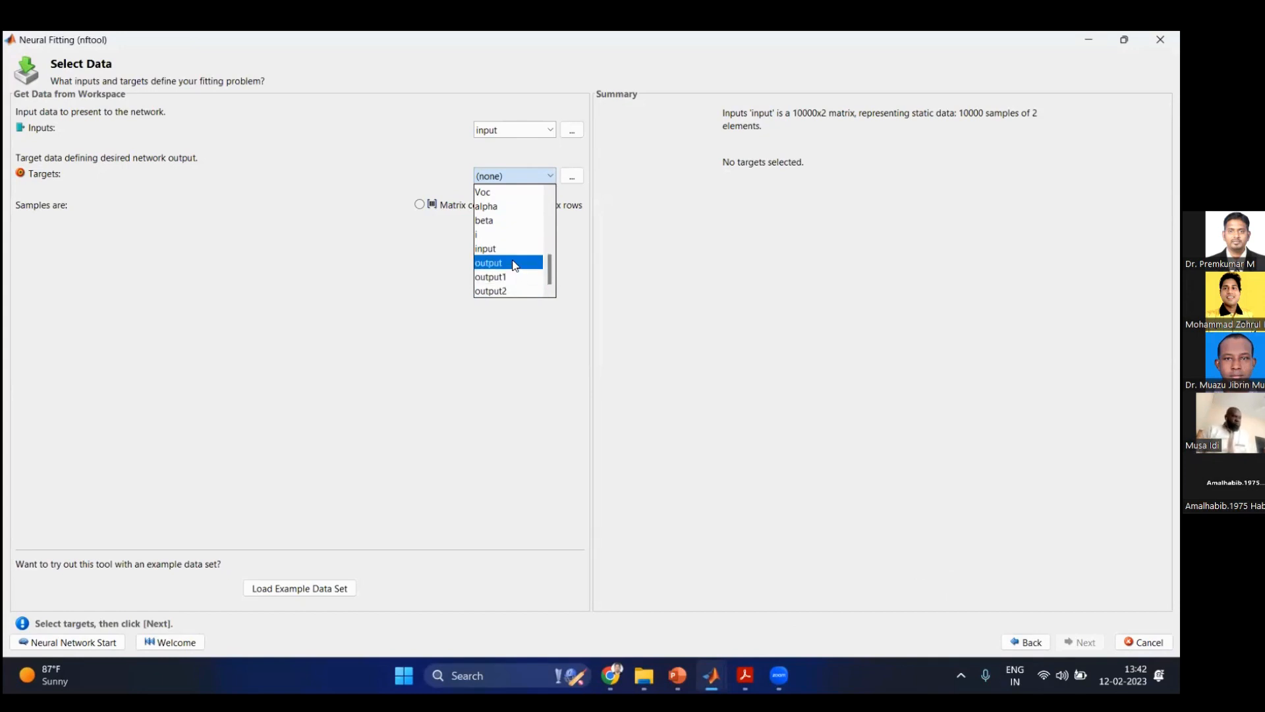
click(515, 264)
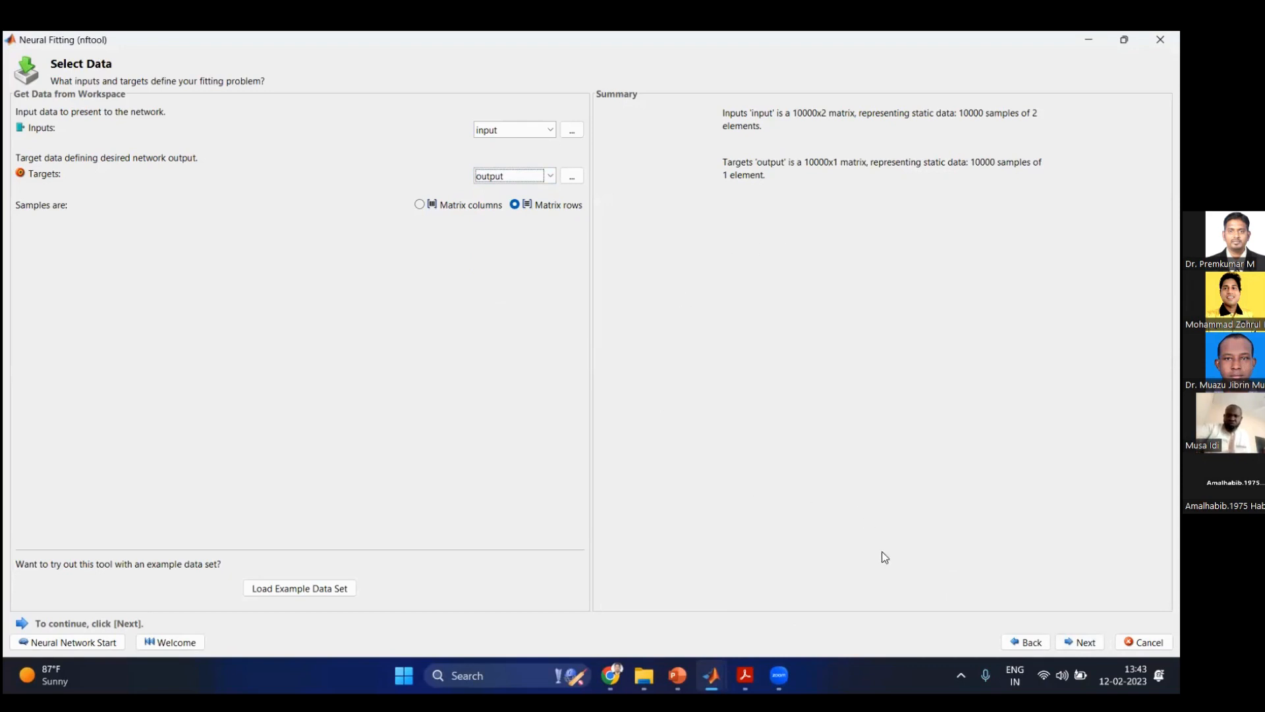
click(1081, 641)
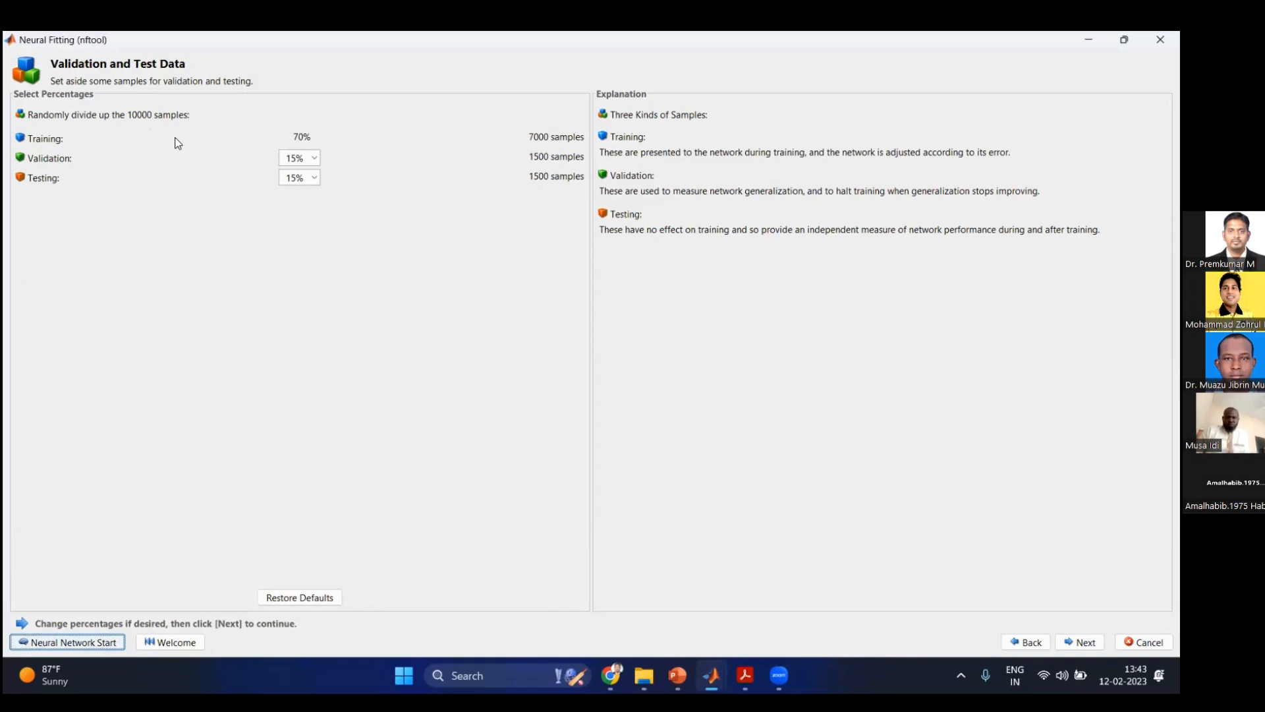
Step: Try a 20% validation share in the division of the samples
click(315, 158)
click(323, 170)
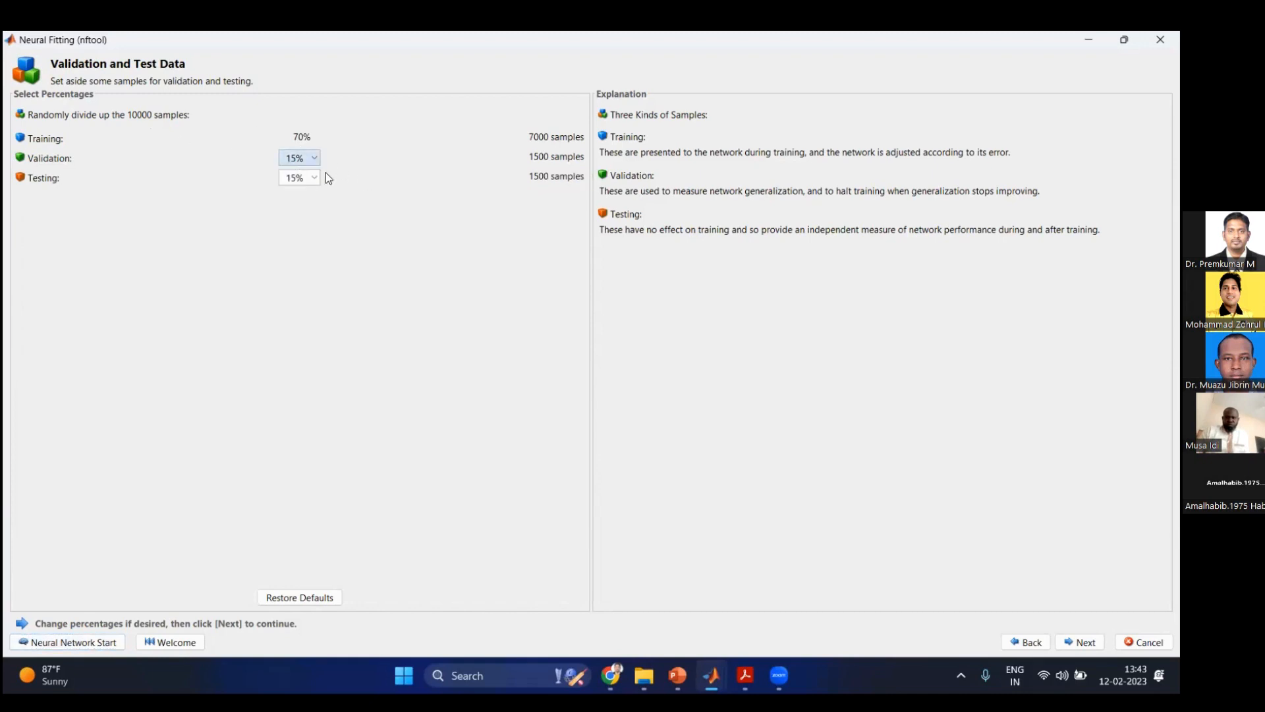
click(320, 175)
click(320, 175)
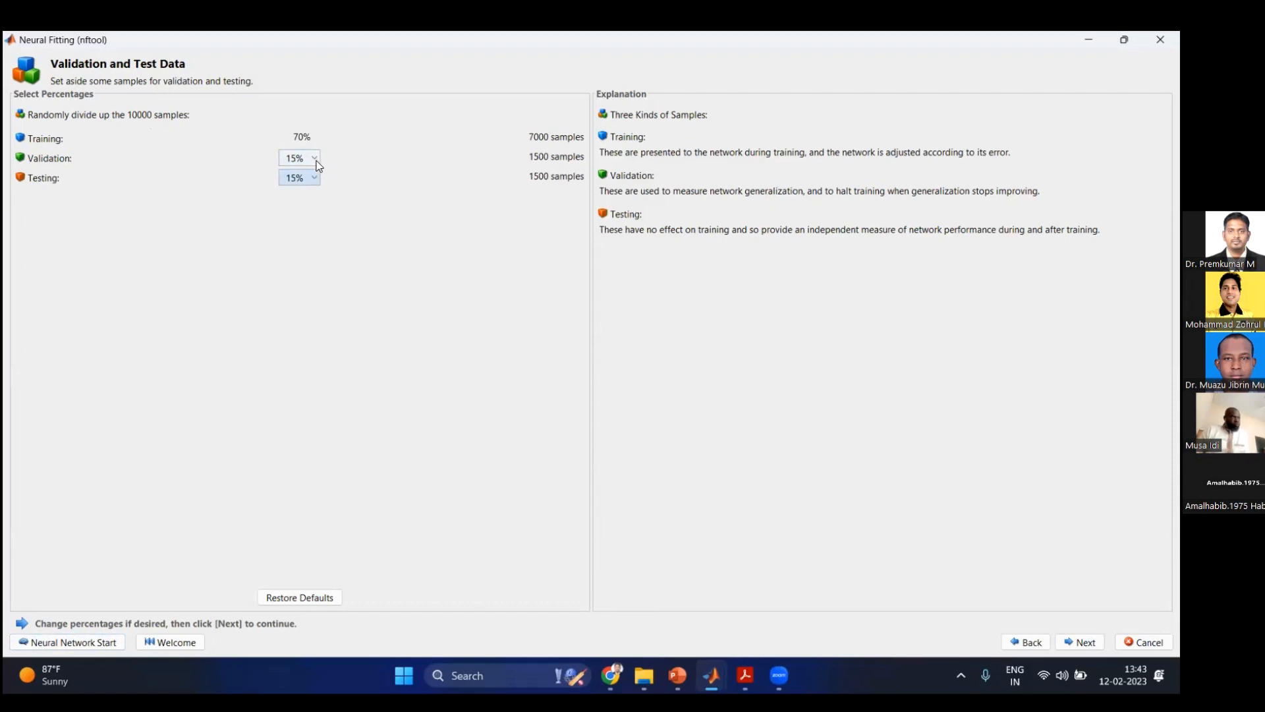
click(316, 158)
click(309, 219)
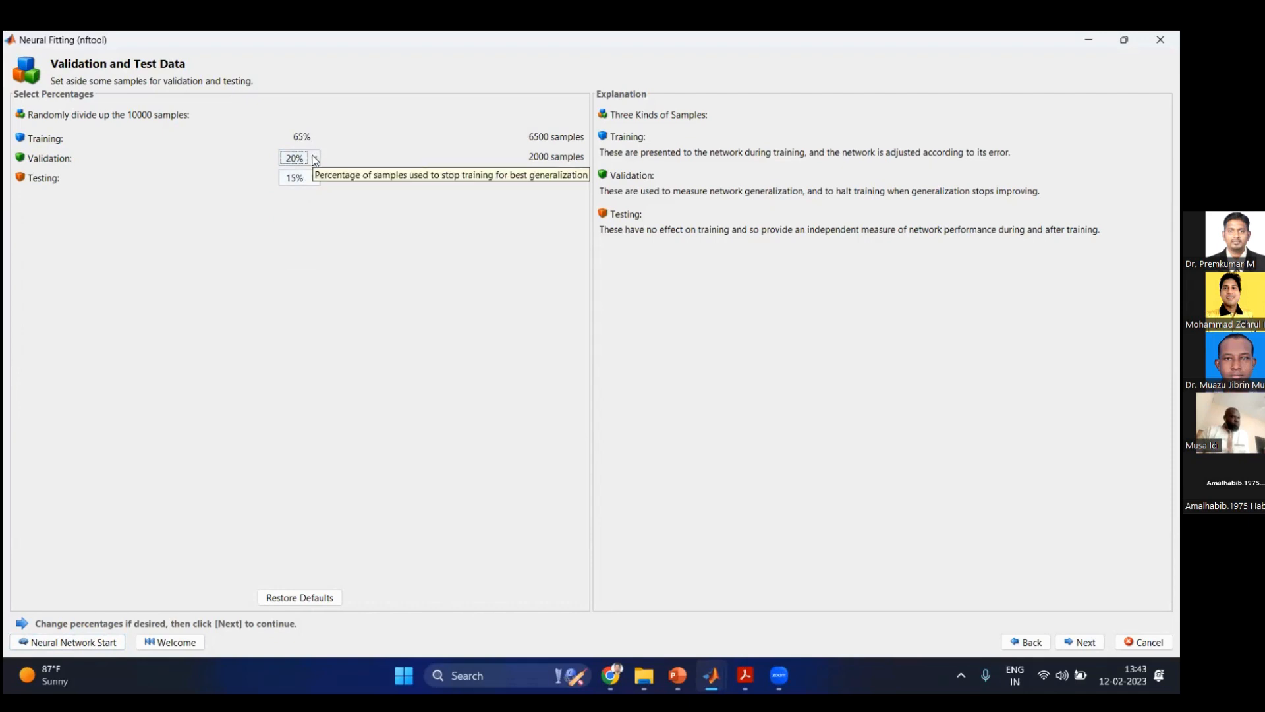
Step: Set the validation share to 15% and proceed to the network architecture page
click(314, 158)
click(305, 192)
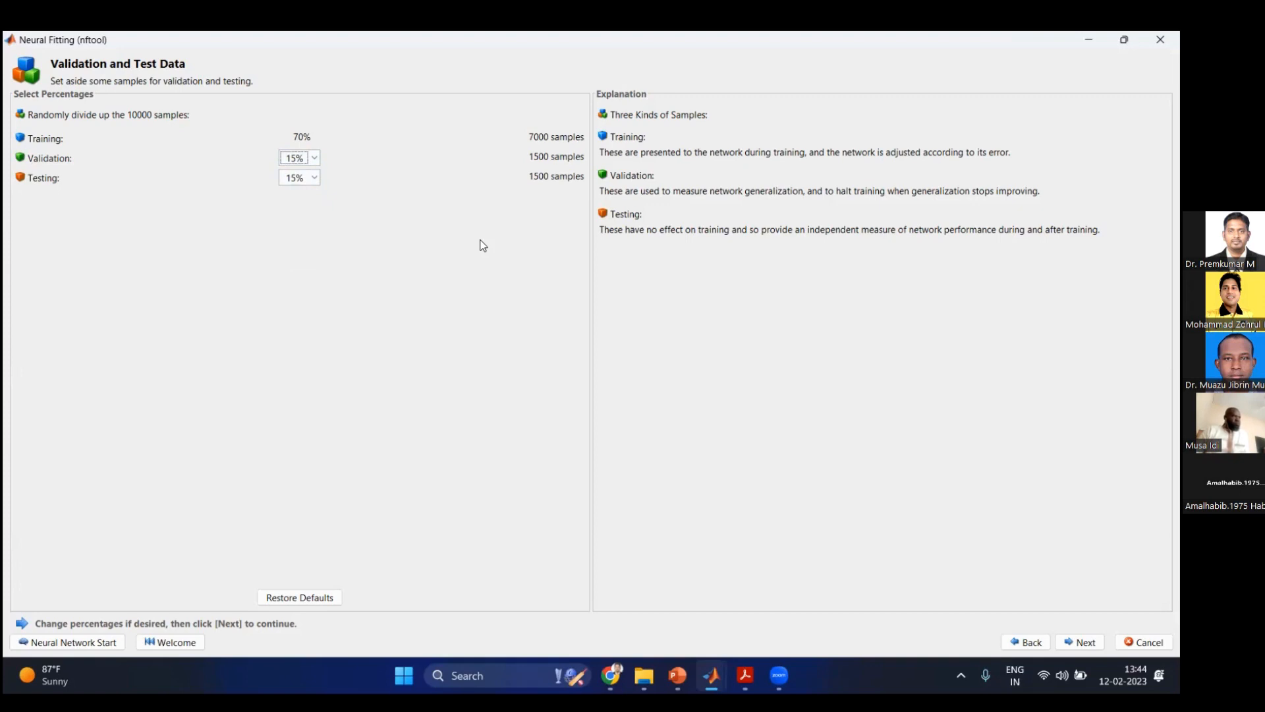
click(1081, 642)
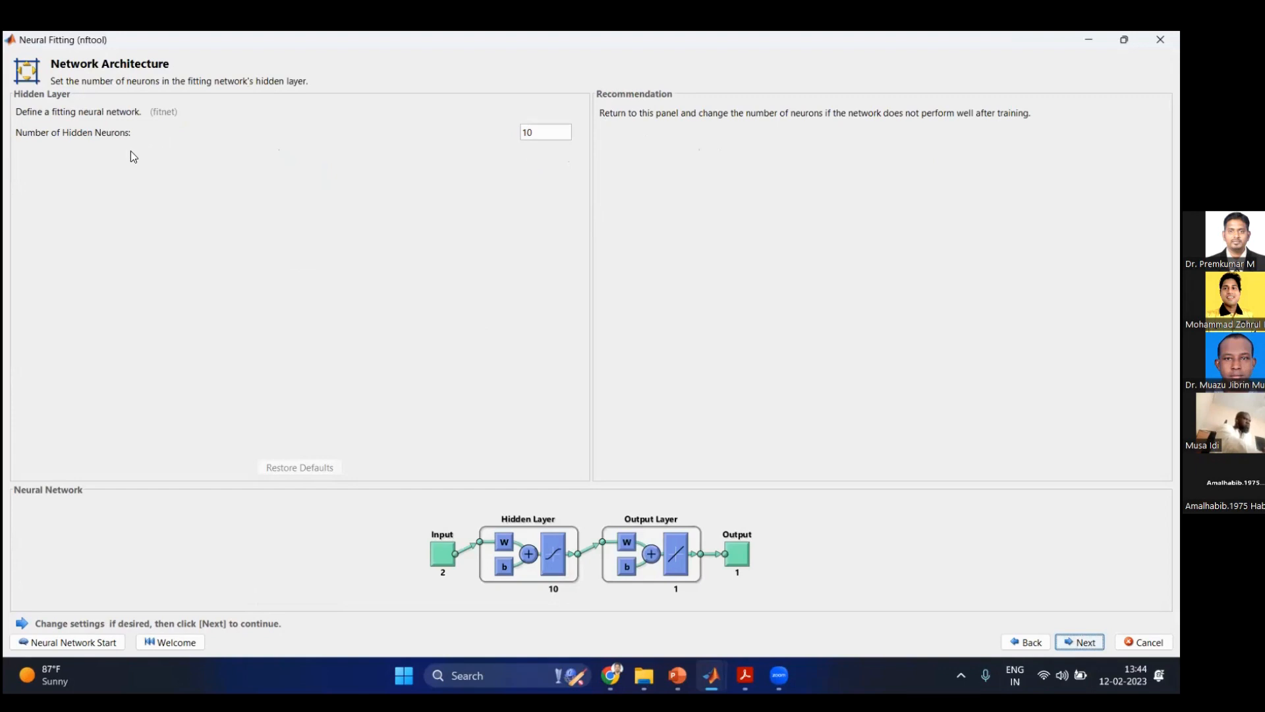
Step: Try 5 hidden neurons for the fitting network
double_click(527, 133)
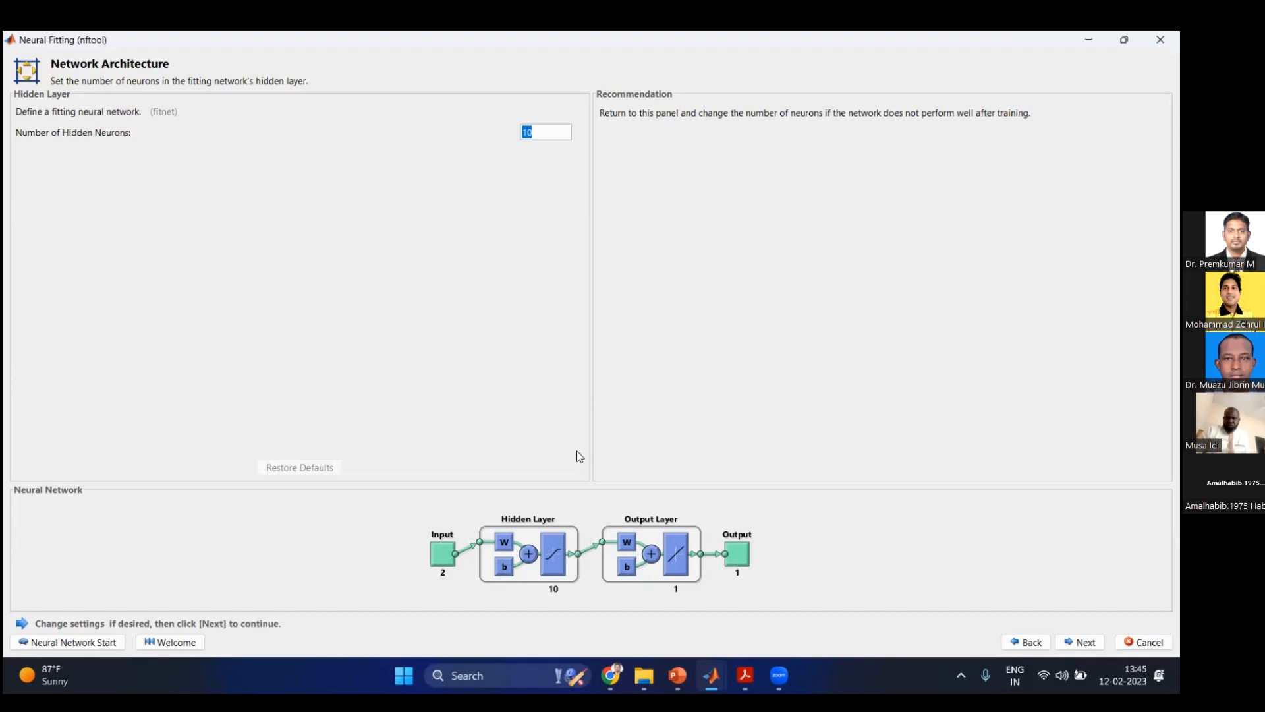
click(542, 137)
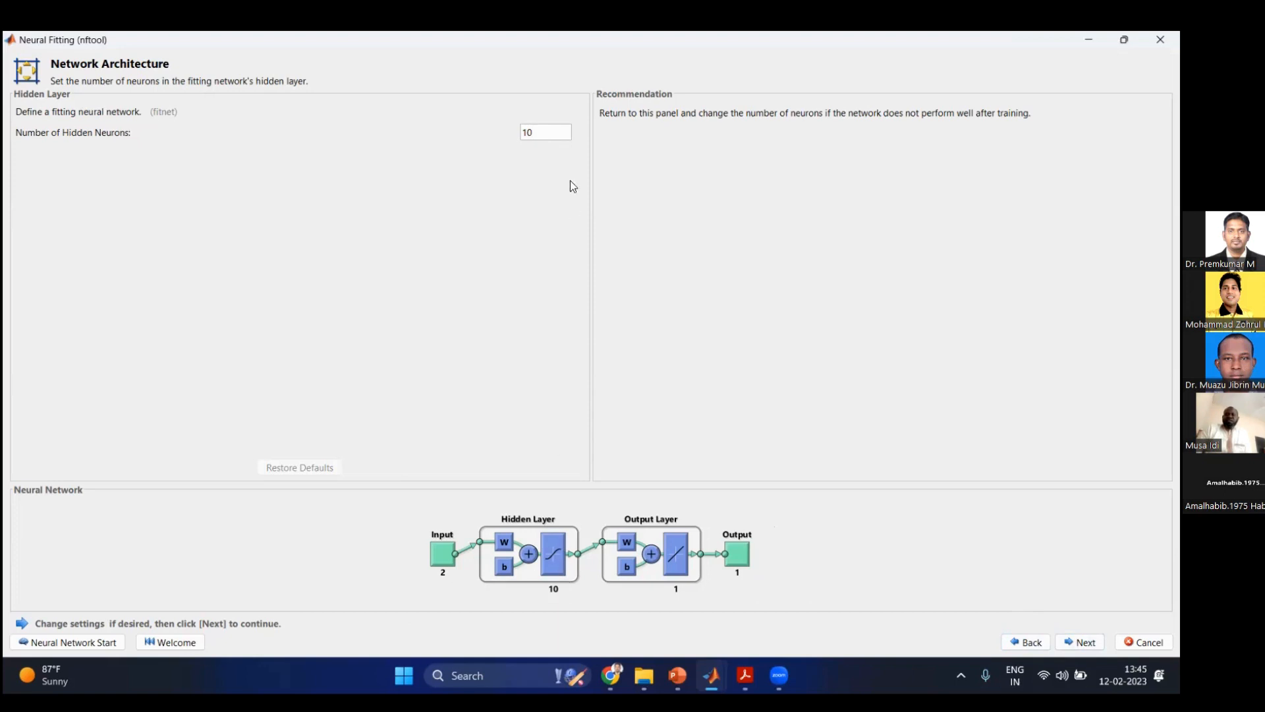
key(BackSpace)
key(BackSpace)
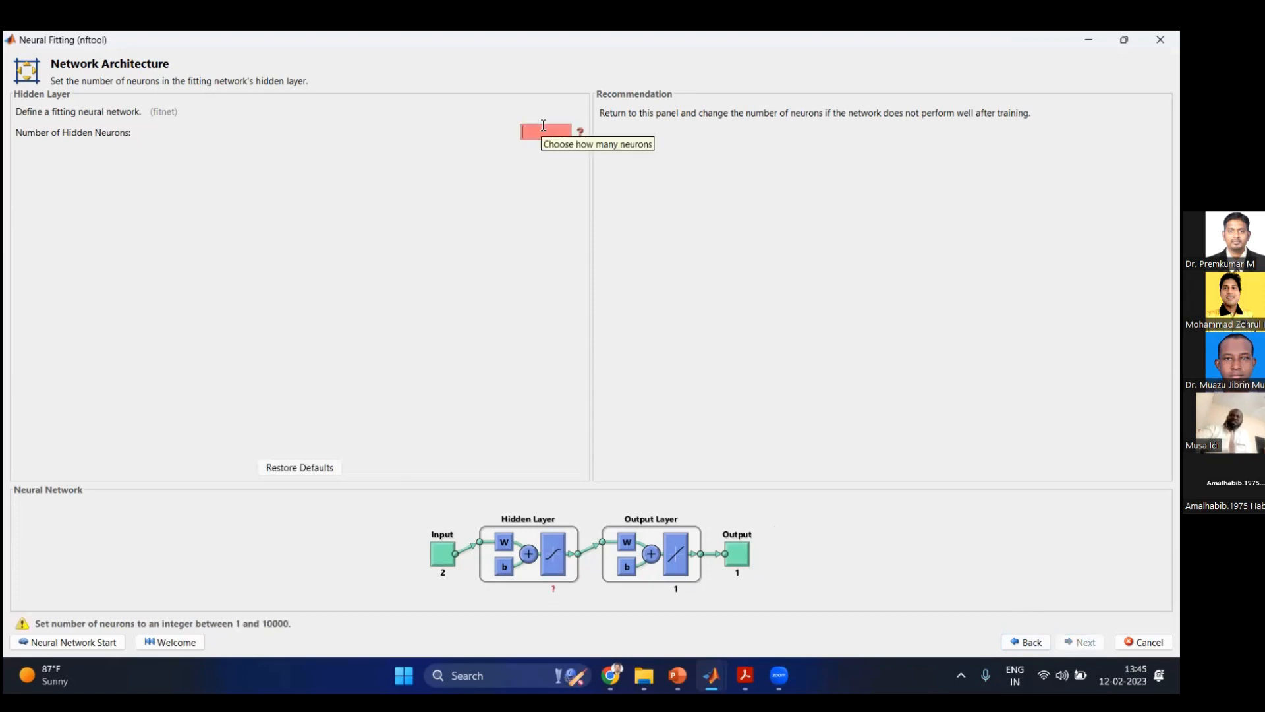
text(5)
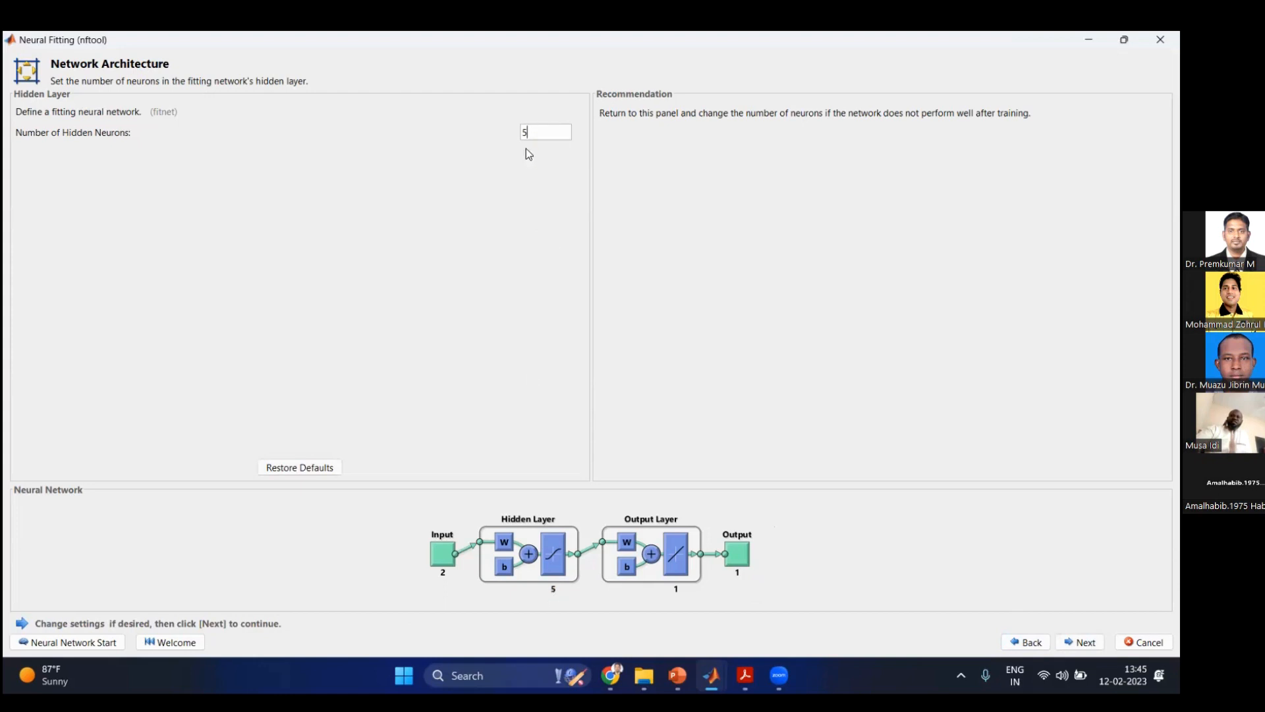
Step: Set the number of hidden neurons to 10 and proceed to the network training page
double_click(538, 129)
text(10)
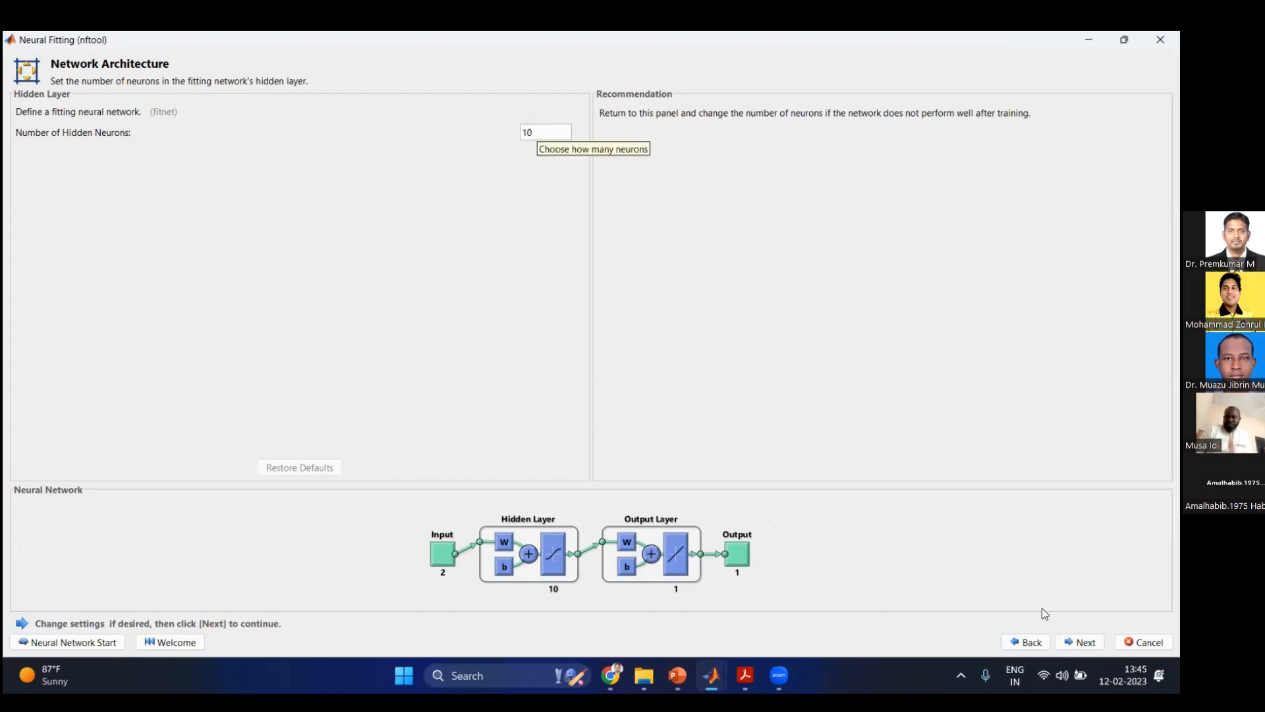
click(1081, 642)
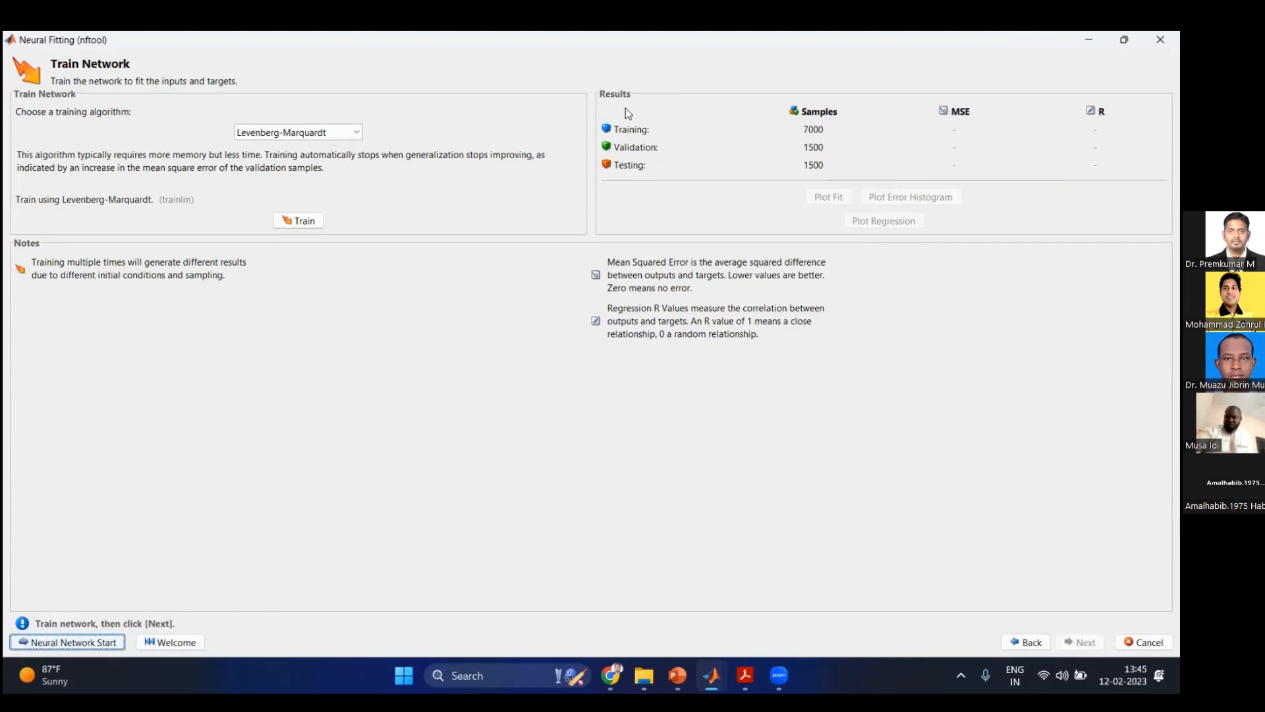
Step: Choose Levenberg-Marquardt as the training algorithm, train the network and move the training progress window aside
click(288, 135)
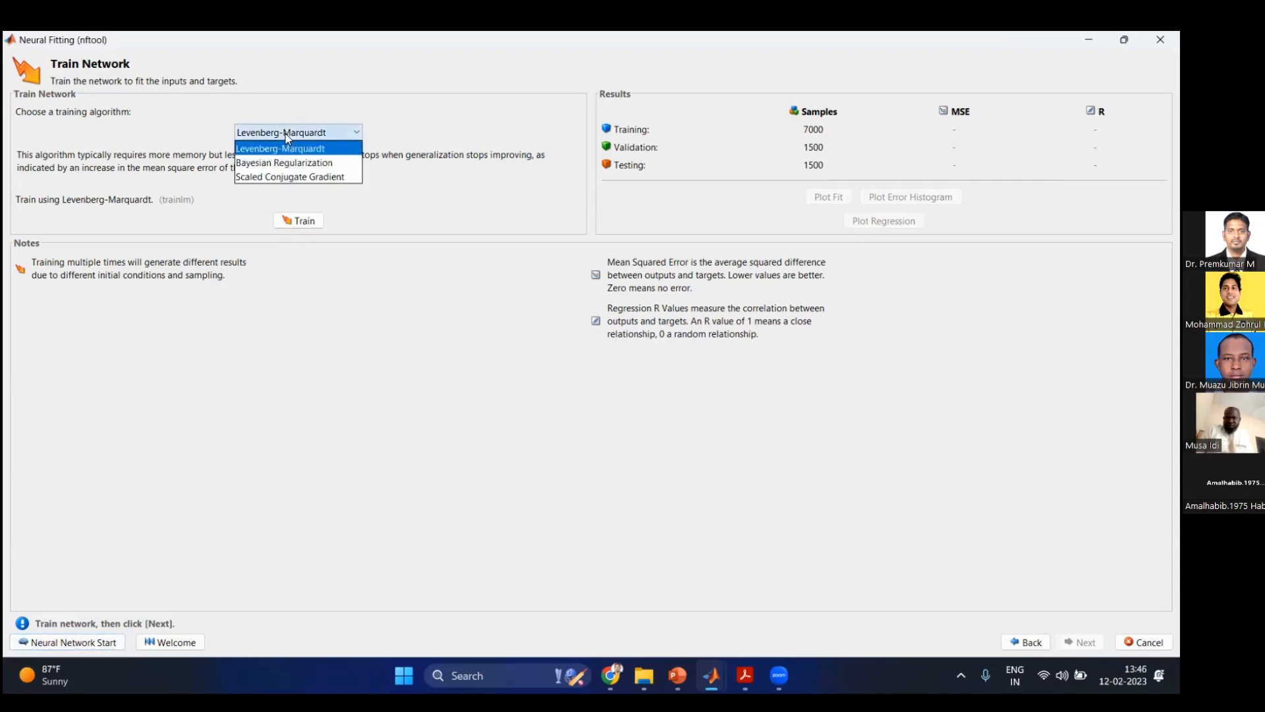
click(356, 149)
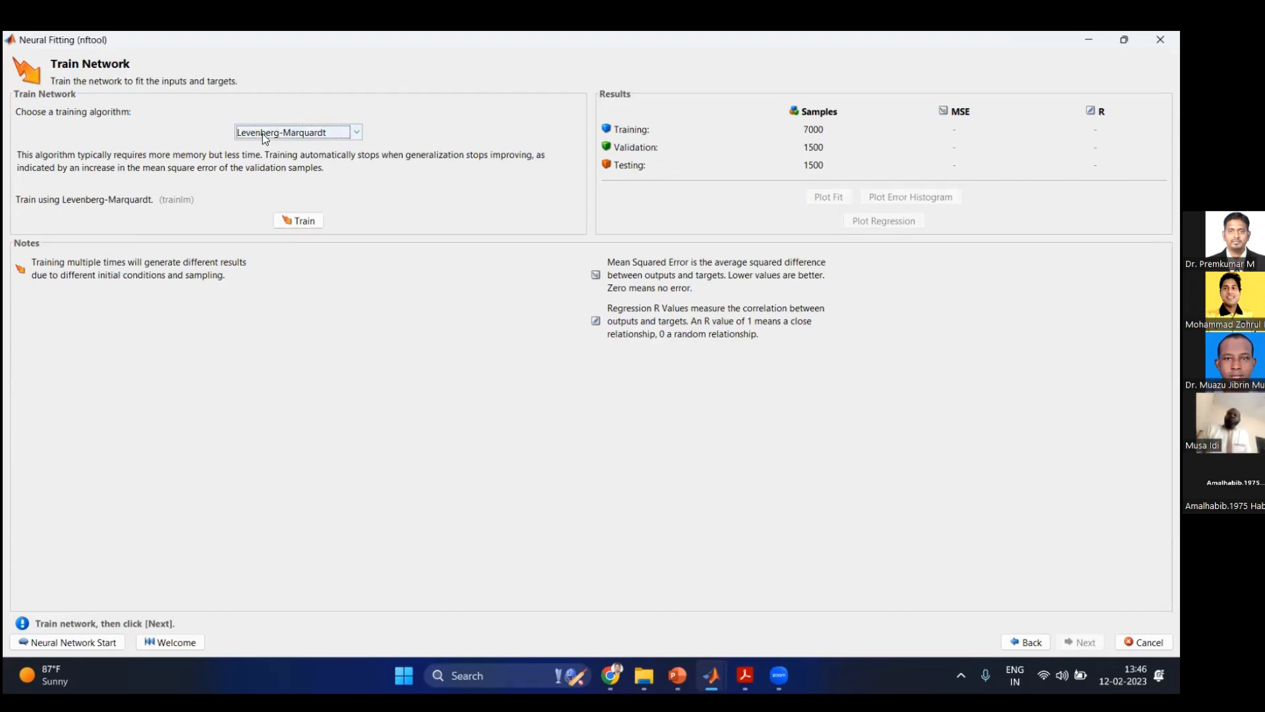
click(299, 222)
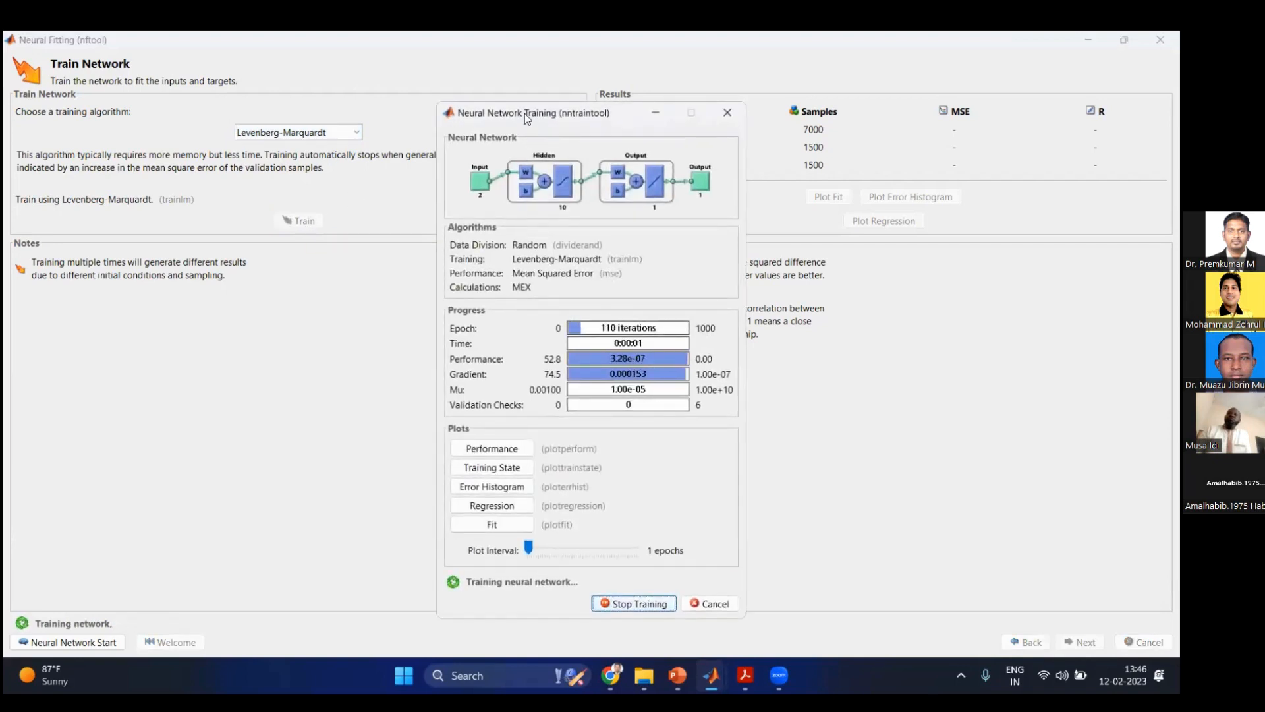
drag(521, 116, 221, 75)
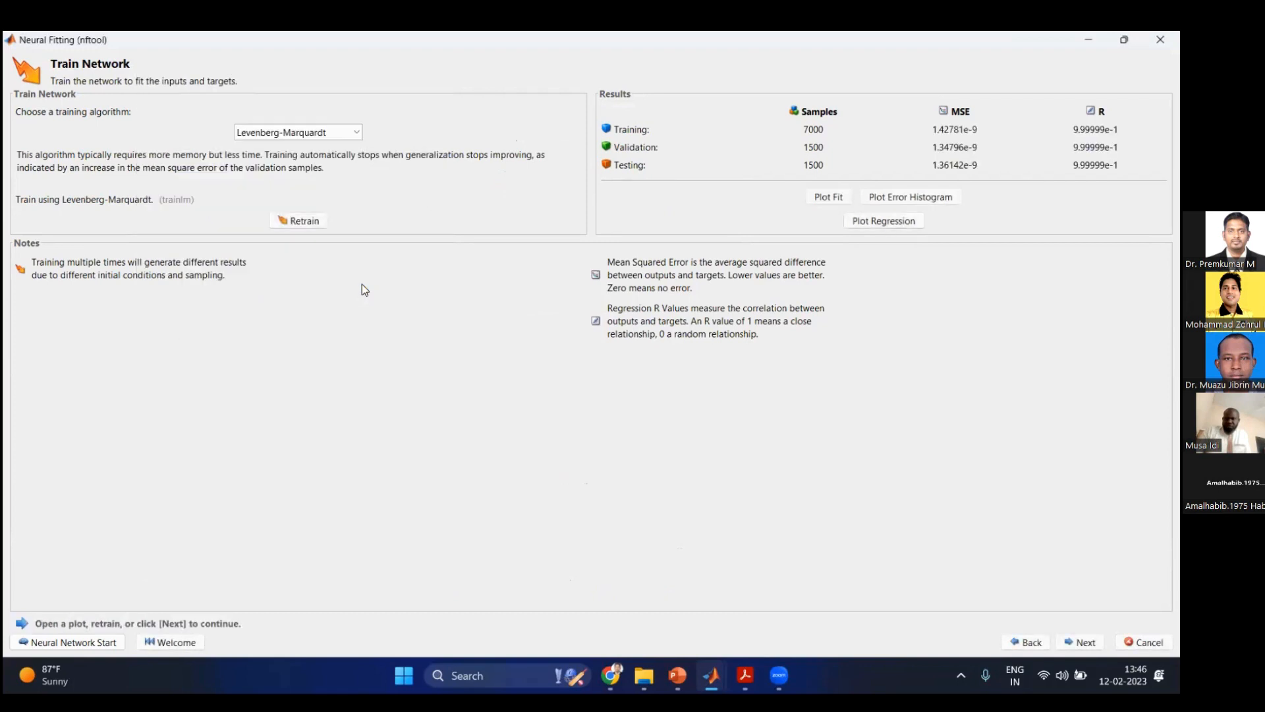
Step: Bring the Neural Network Training window back to the front and open its regression plot for review
click(711, 675)
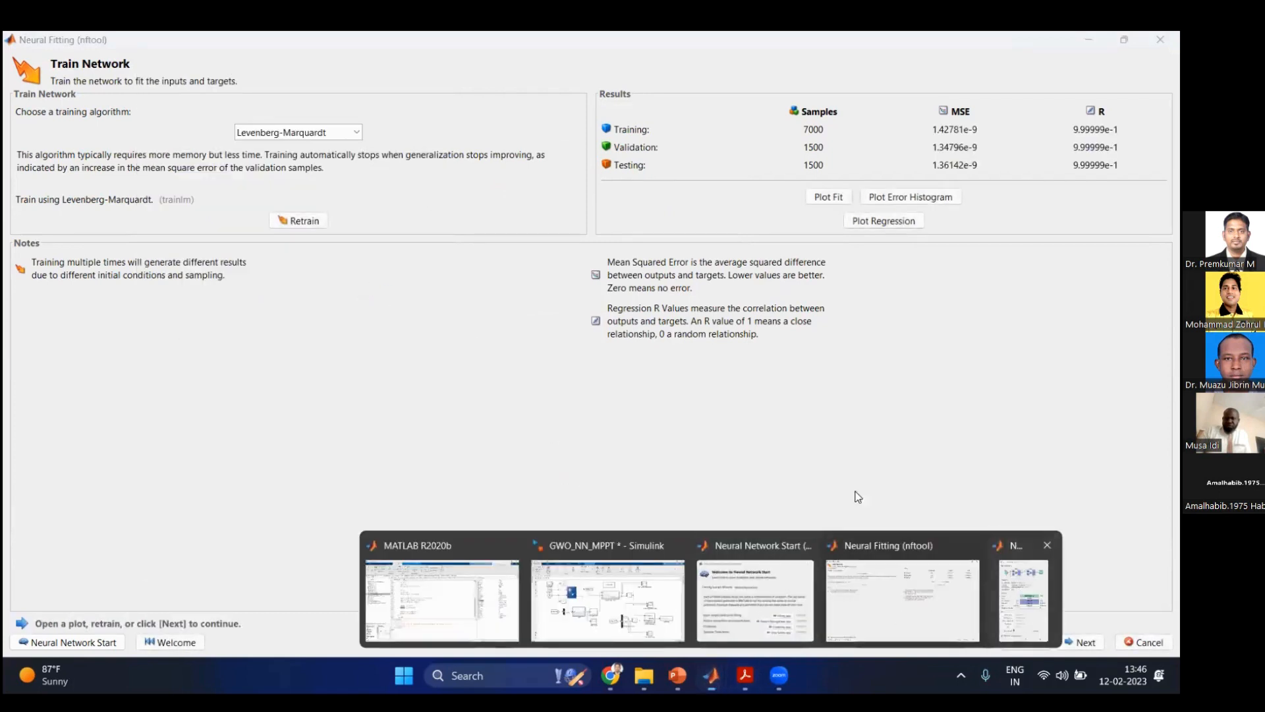
click(1024, 599)
drag(250, 72, 223, 83)
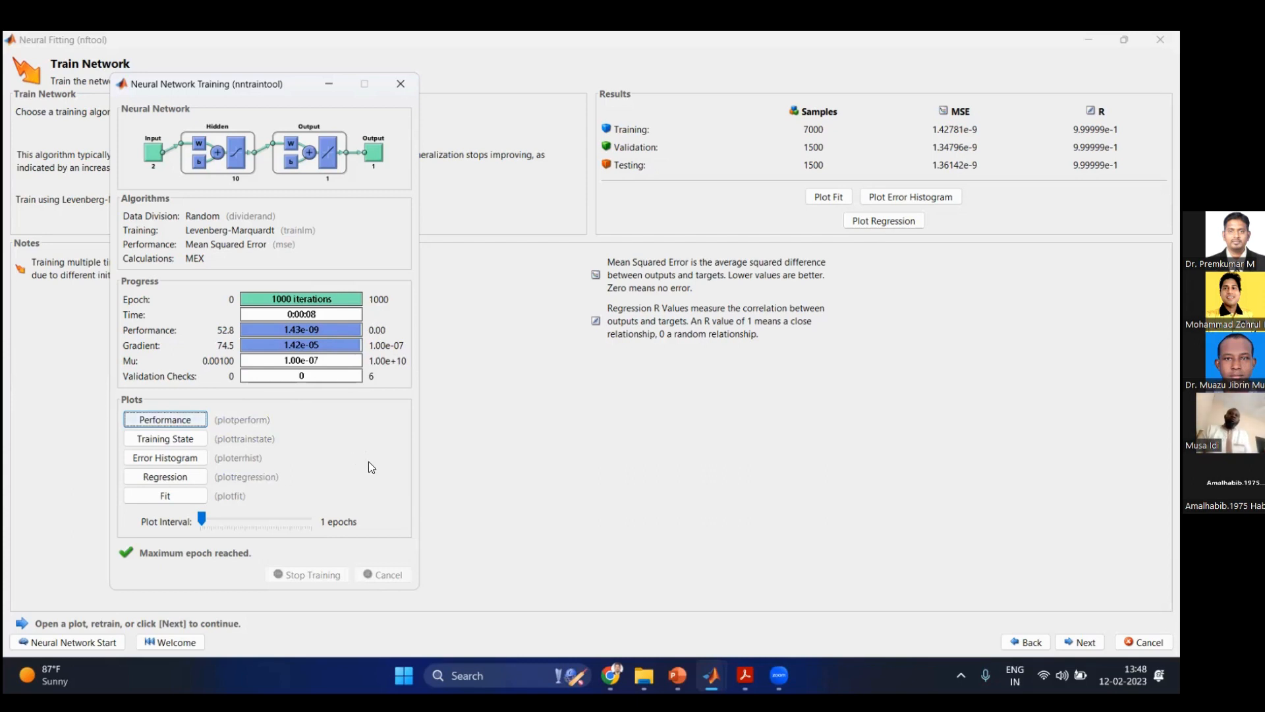
click(183, 479)
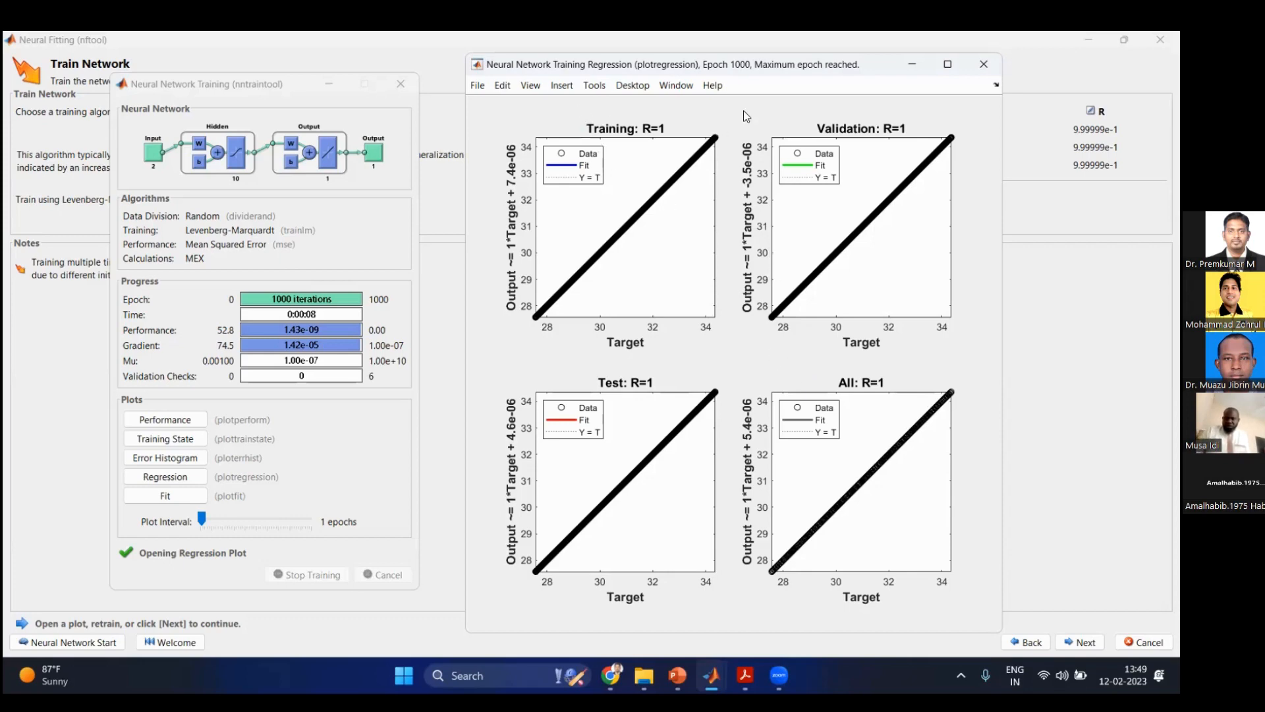
Step: Check the file and save options of the regression plot and close the plot
click(480, 128)
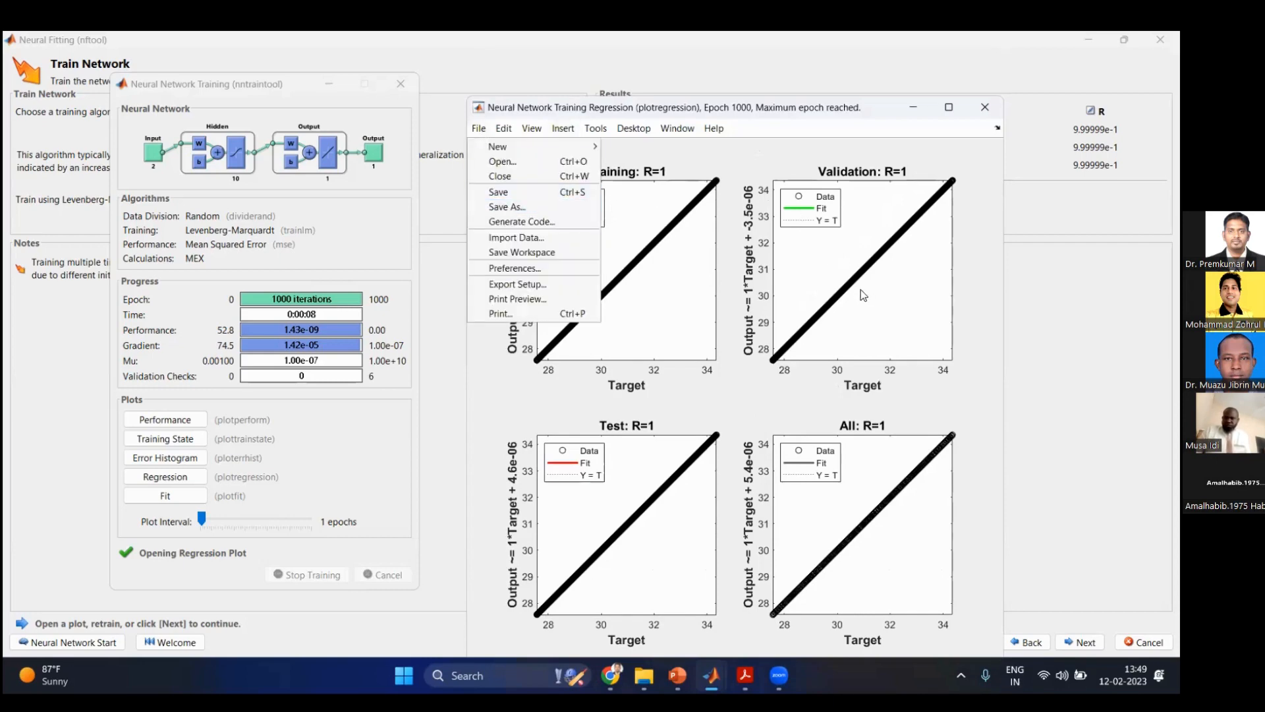
click(982, 108)
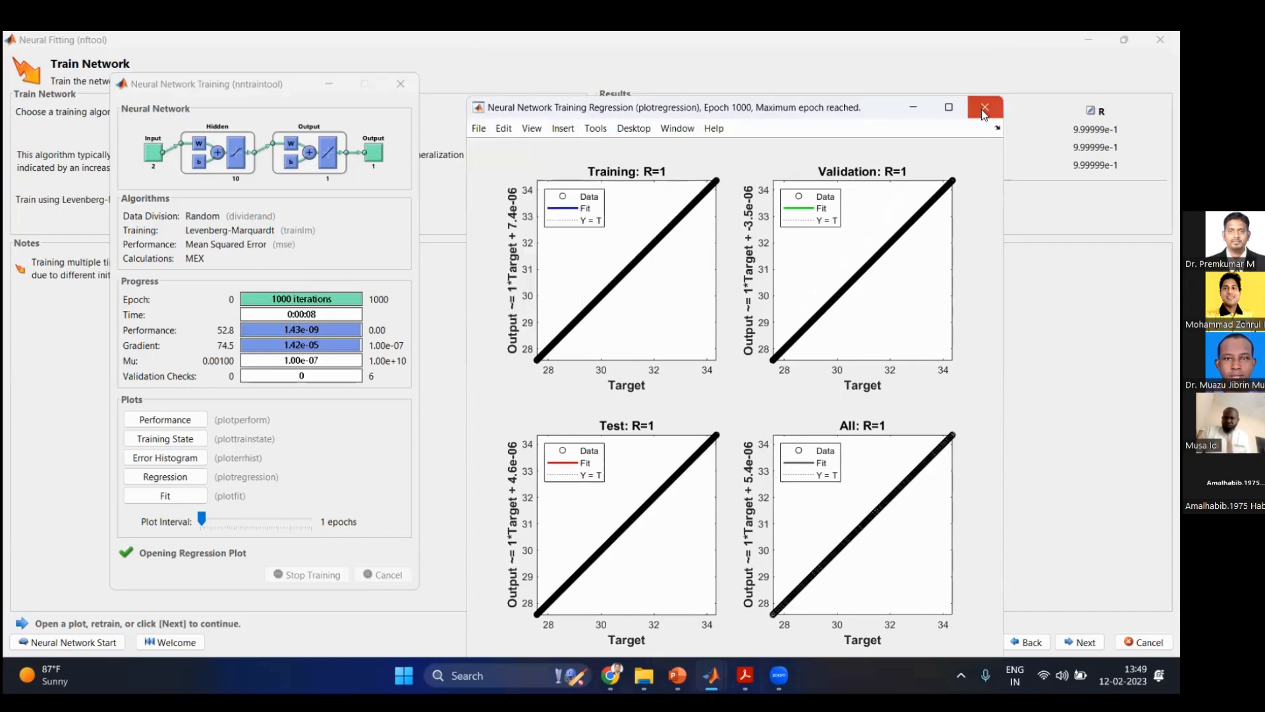
click(982, 109)
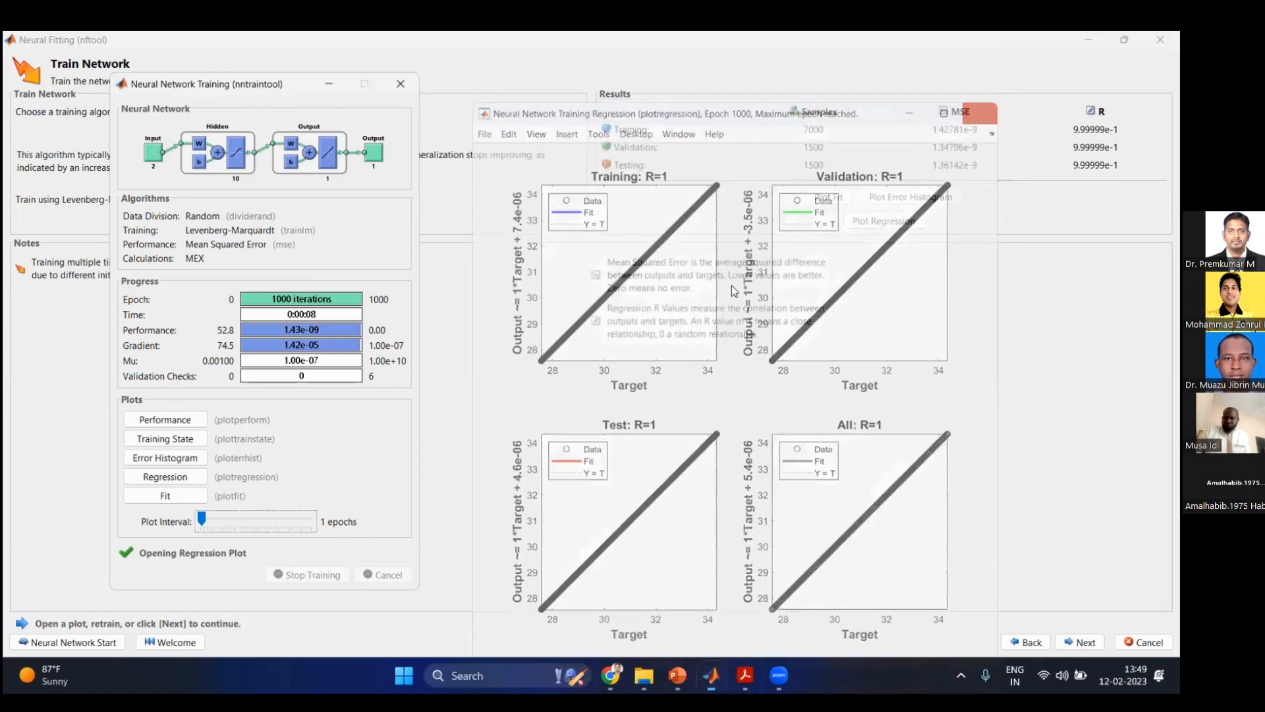
Step: Open the training performance plot, check its save options and close it
click(156, 421)
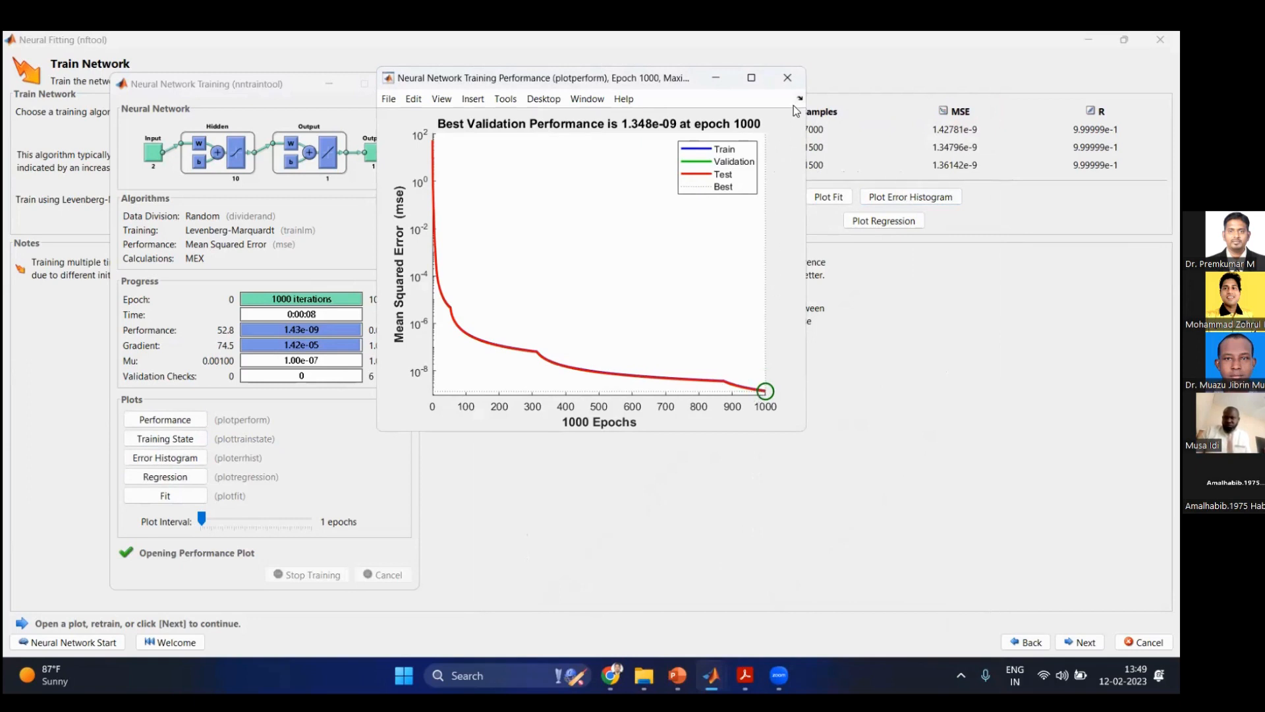
click(389, 99)
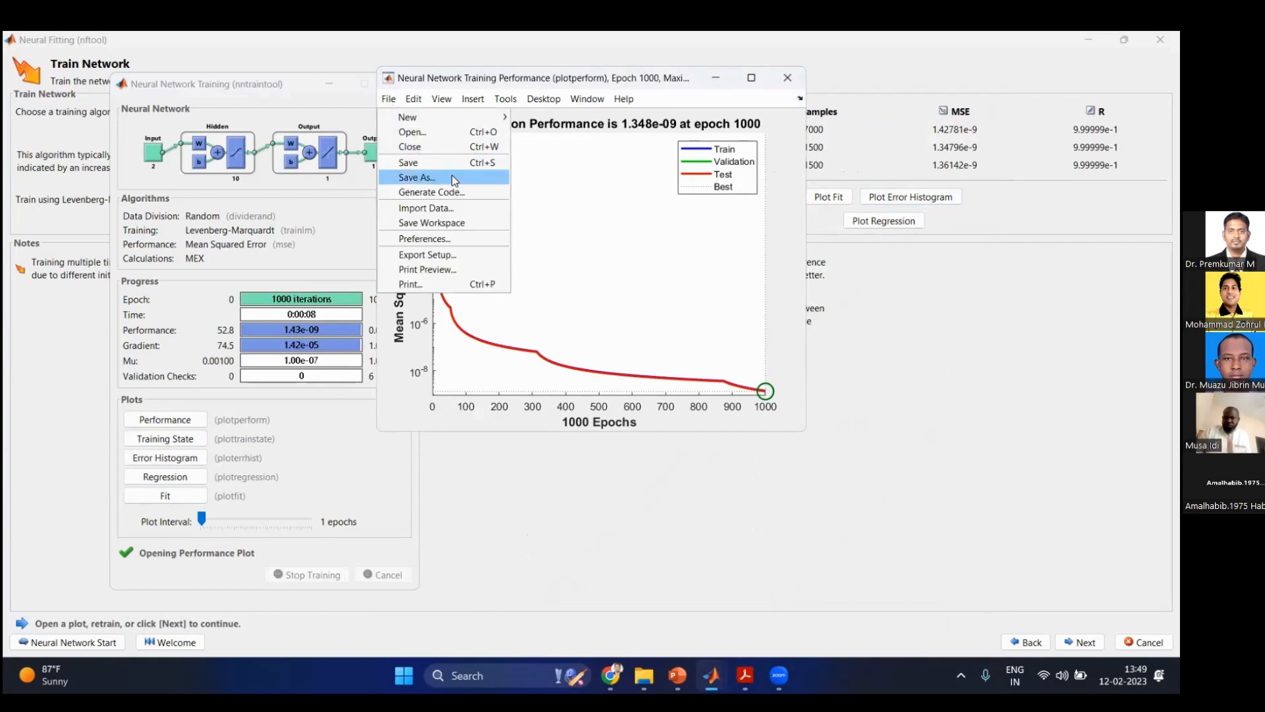
click(707, 208)
click(787, 77)
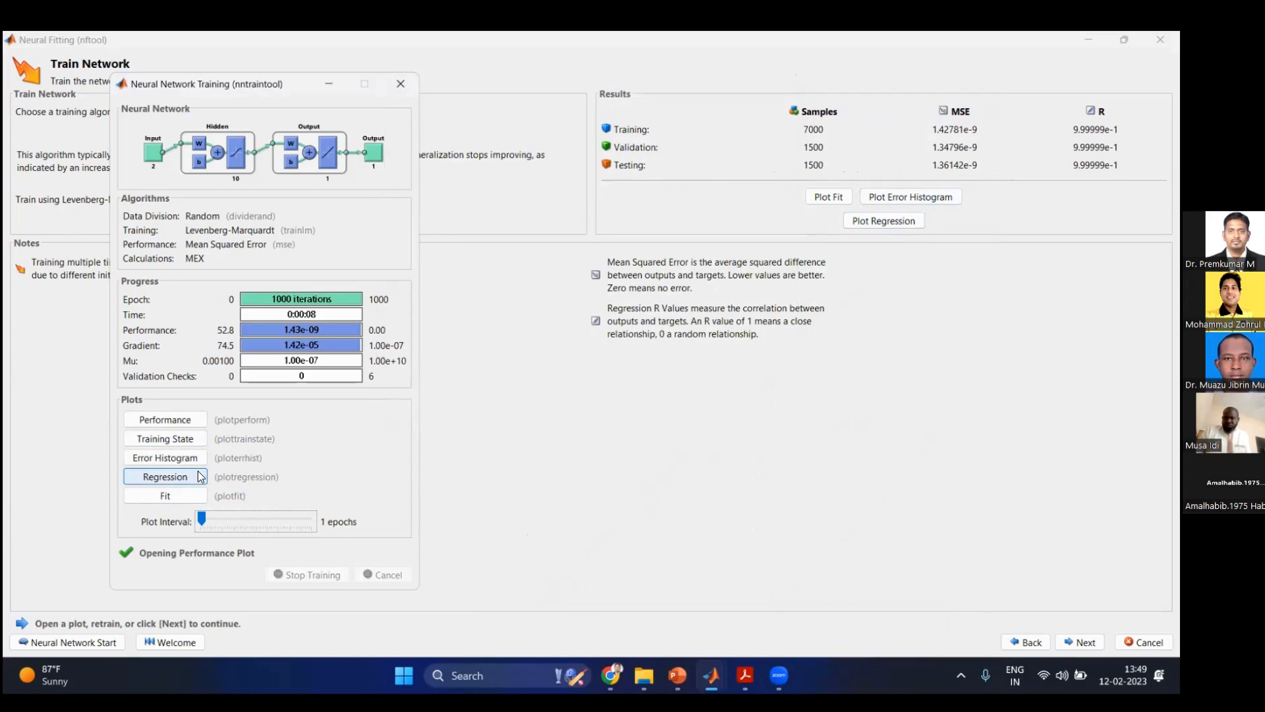
Step: Review the training state plot at full-screen size and open the error histogram of the trained network
click(182, 439)
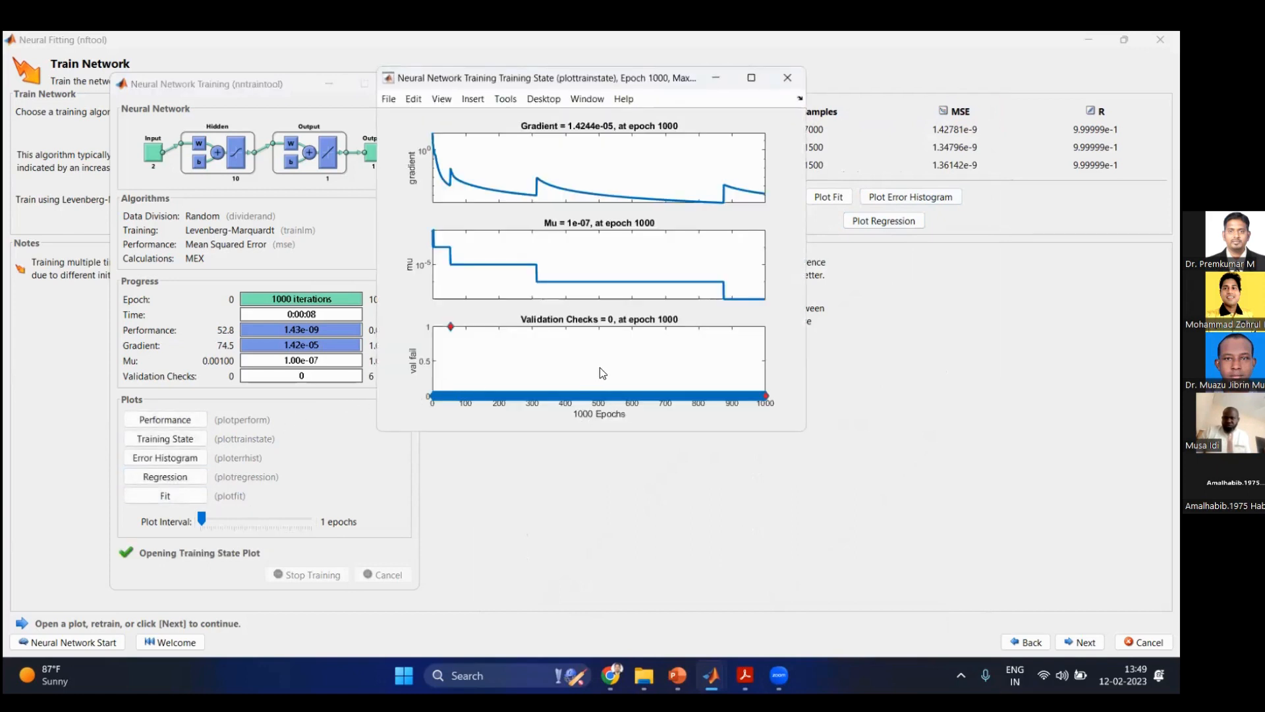
click(752, 77)
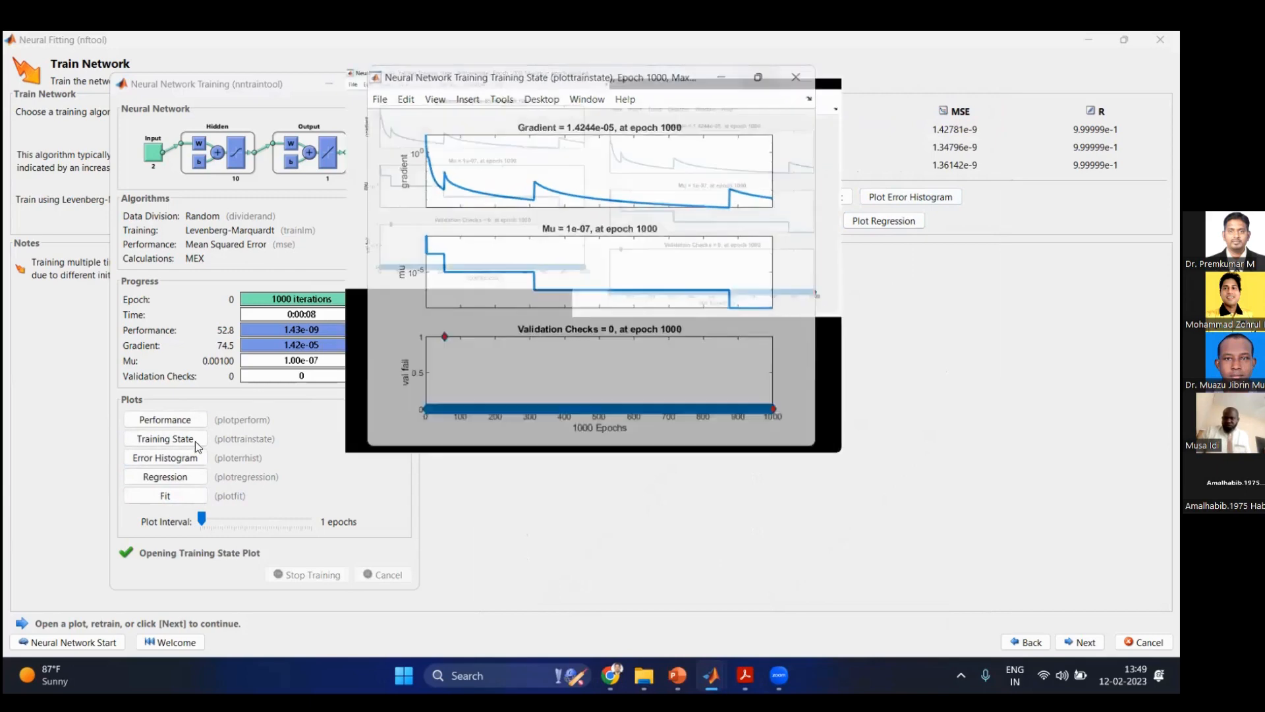
double_click(967, 41)
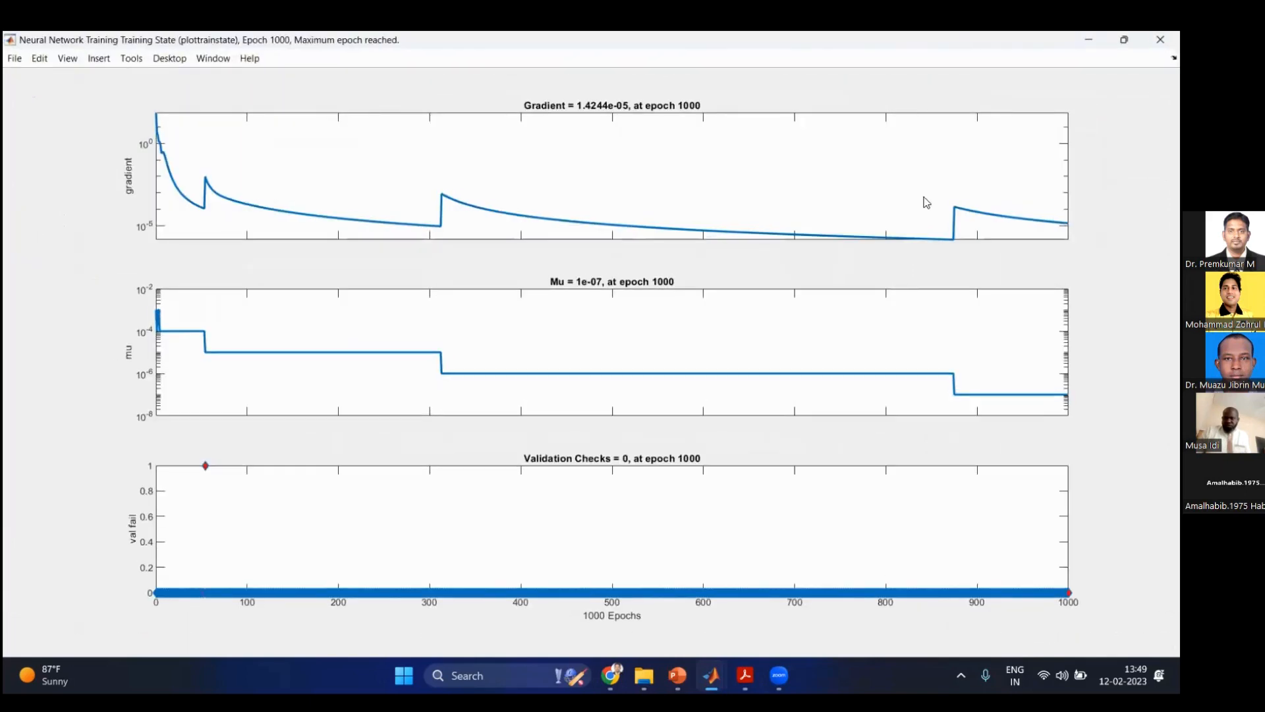
click(1050, 198)
click(185, 461)
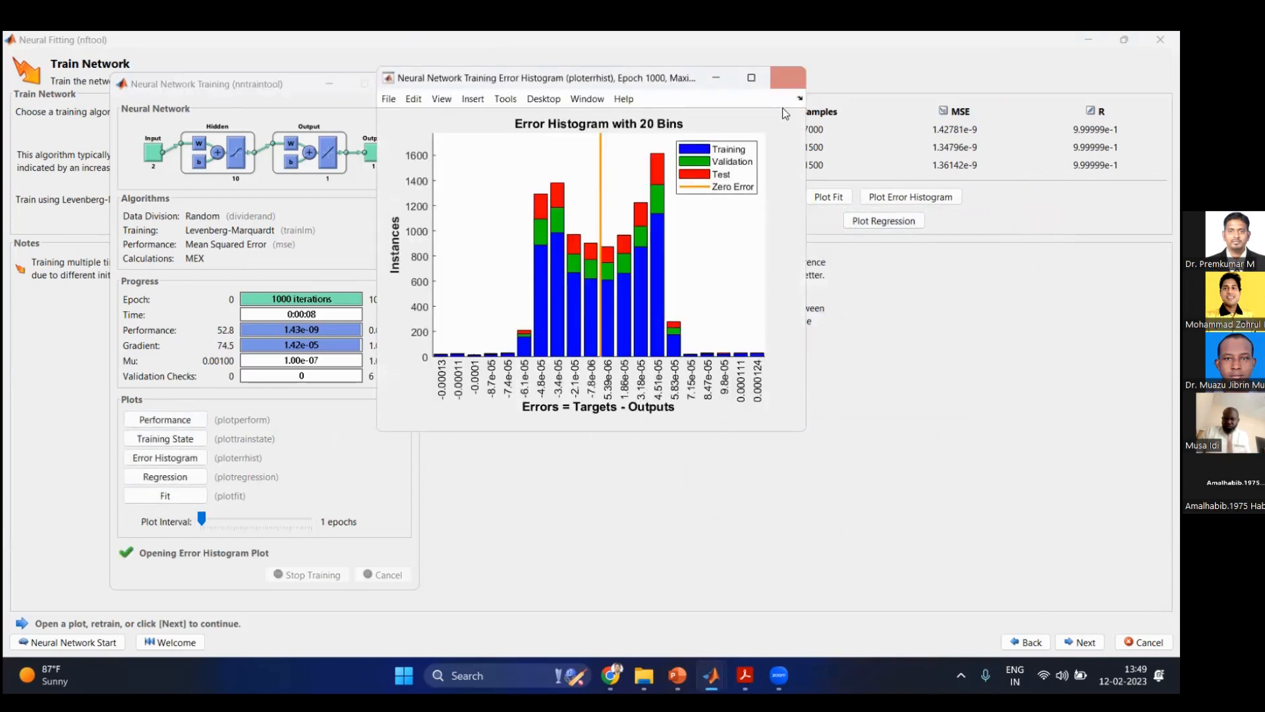
Step: Close the error histogram, review the trained network's regression plot, and return to the Train Network page
click(787, 77)
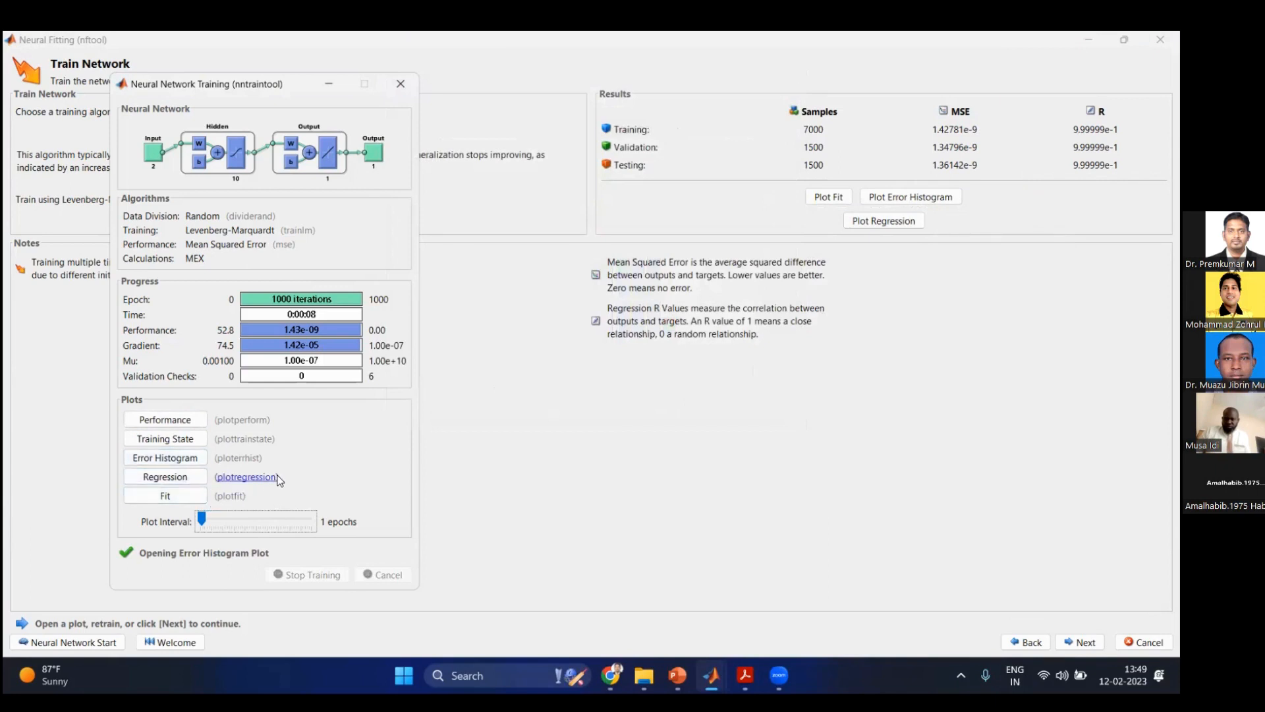
click(198, 482)
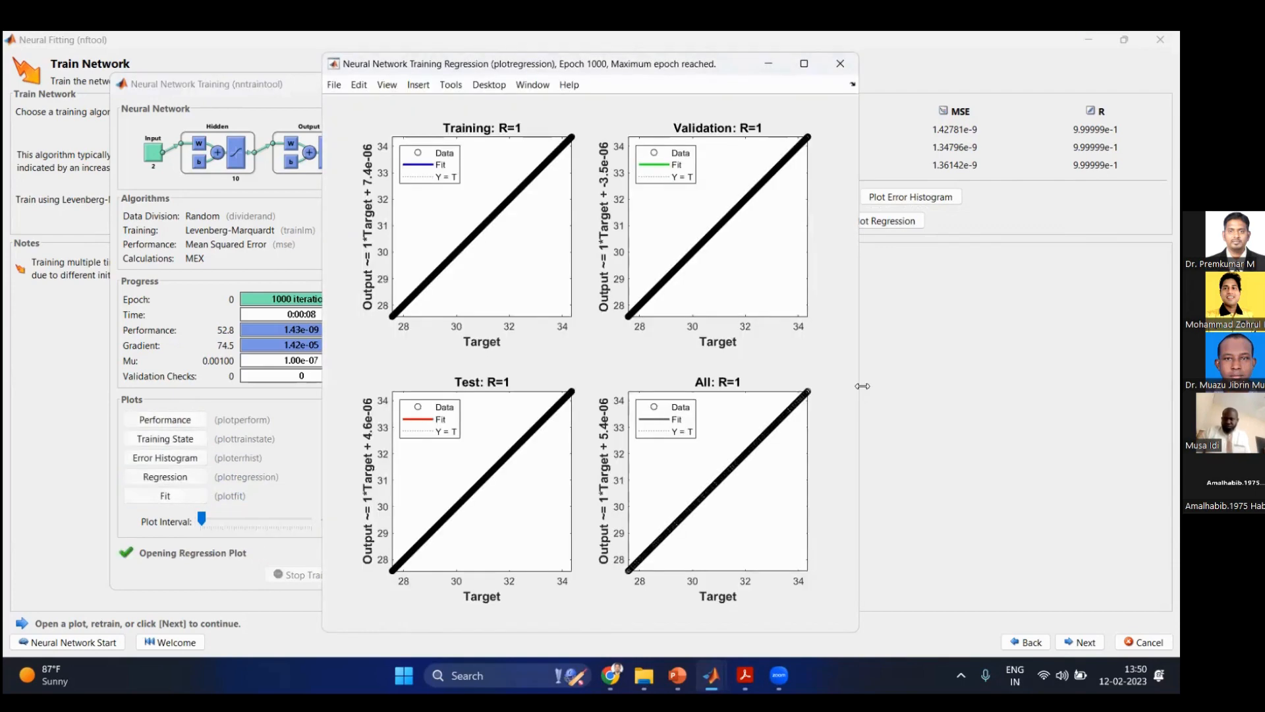
click(841, 64)
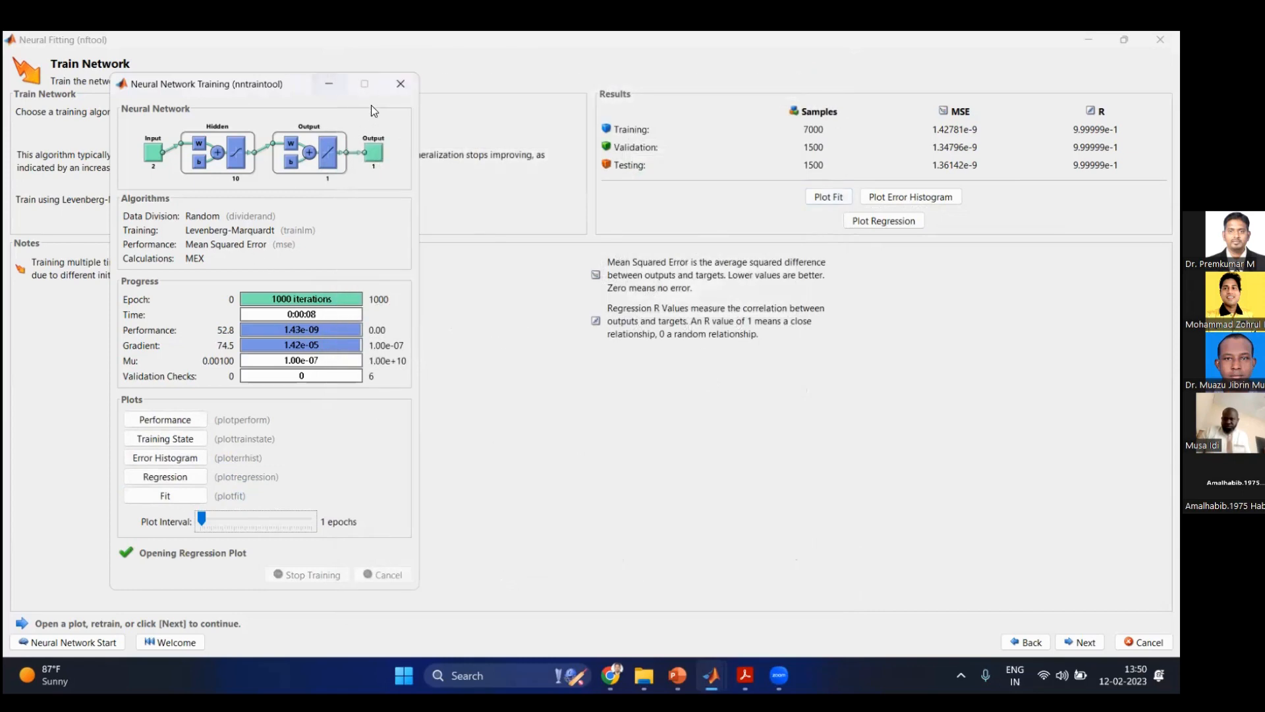
click(401, 83)
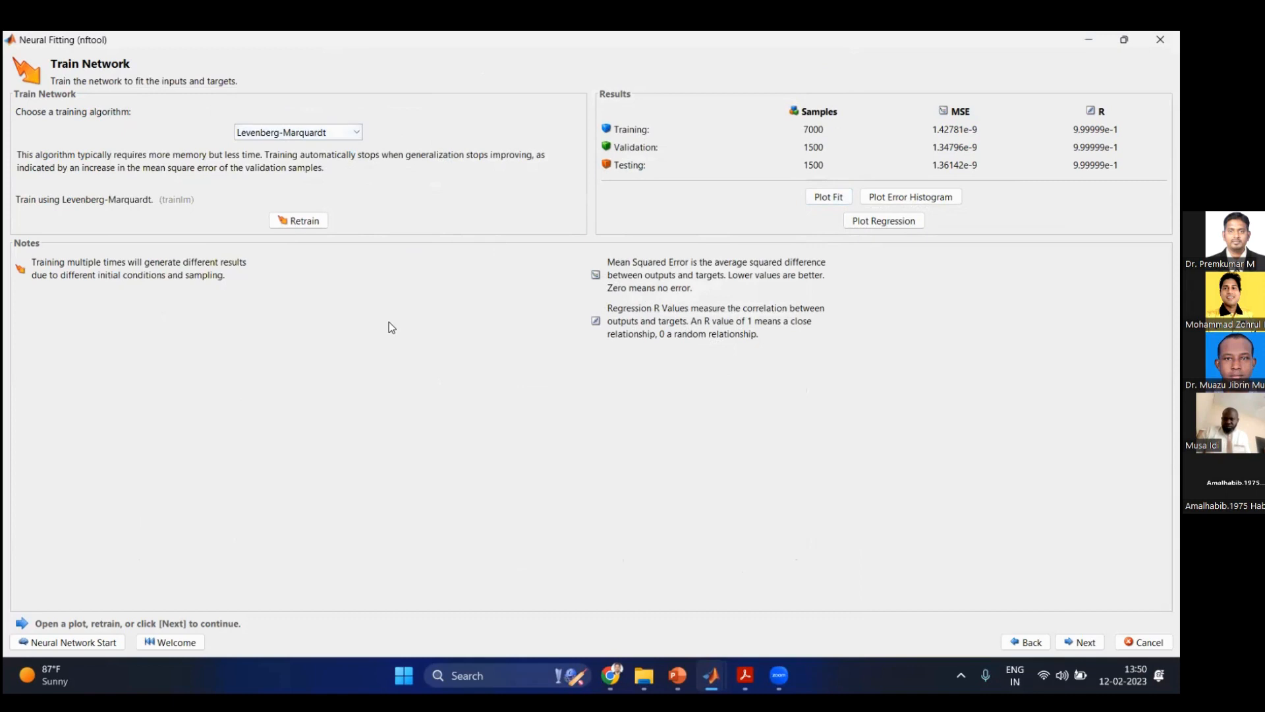
Step: Retrain the network with the Levenberg-Marquardt algorithm and review the regression plot of the new training run
click(318, 228)
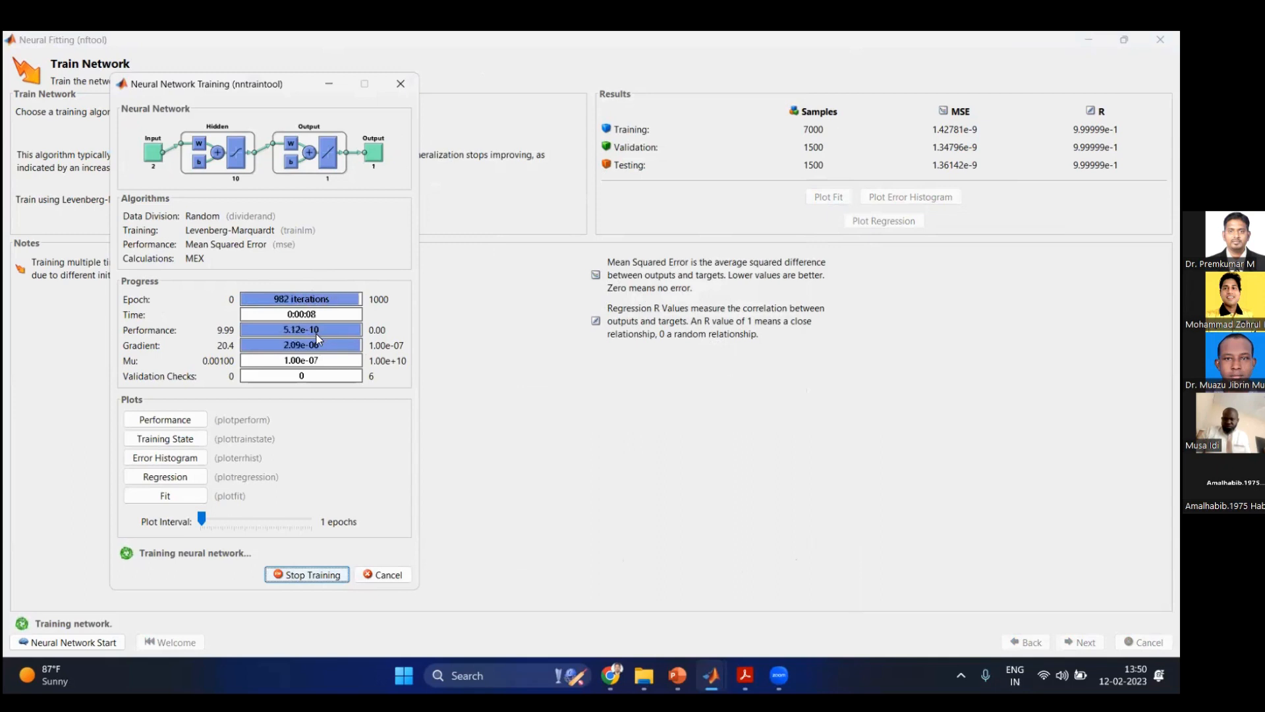
mouse_move(711, 675)
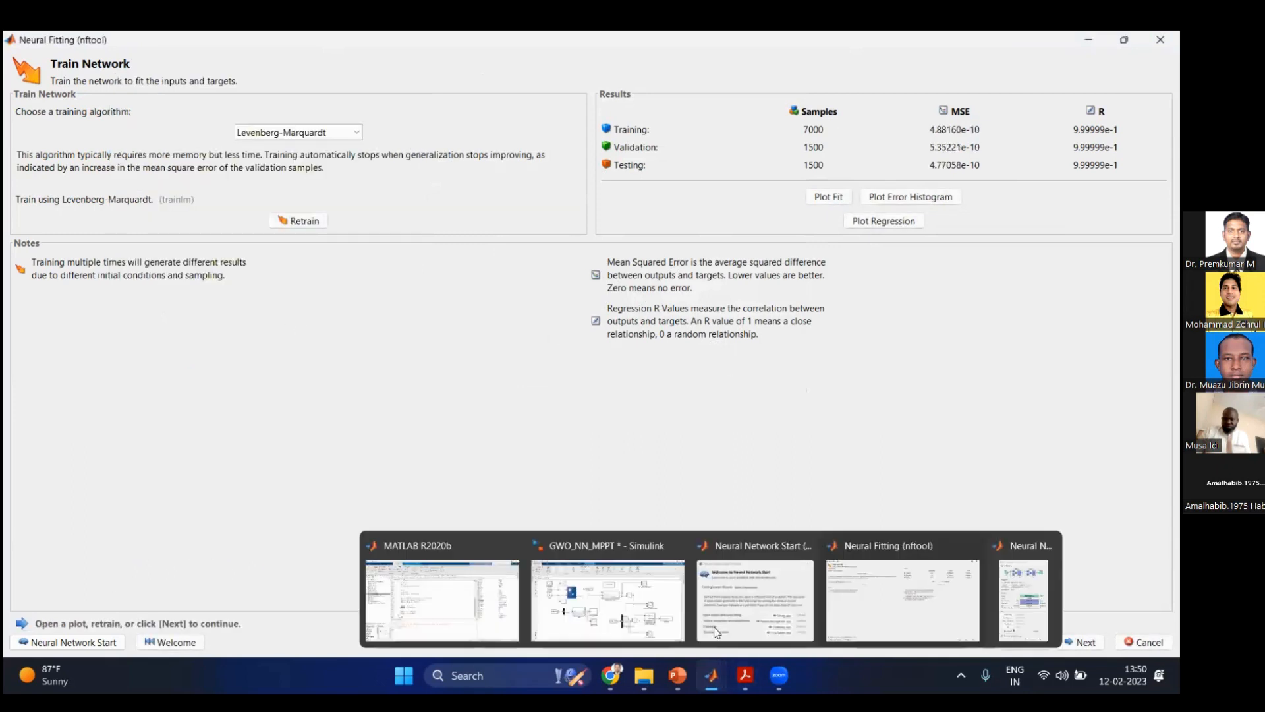
click(997, 612)
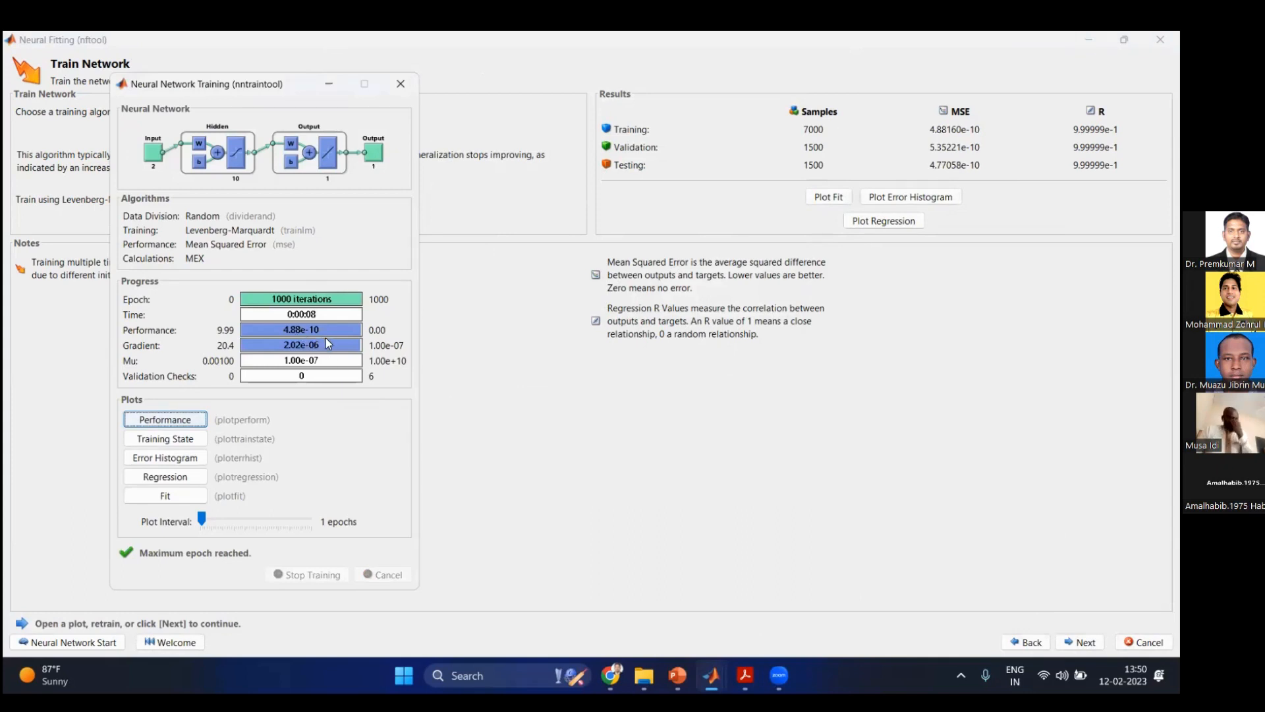
click(165, 476)
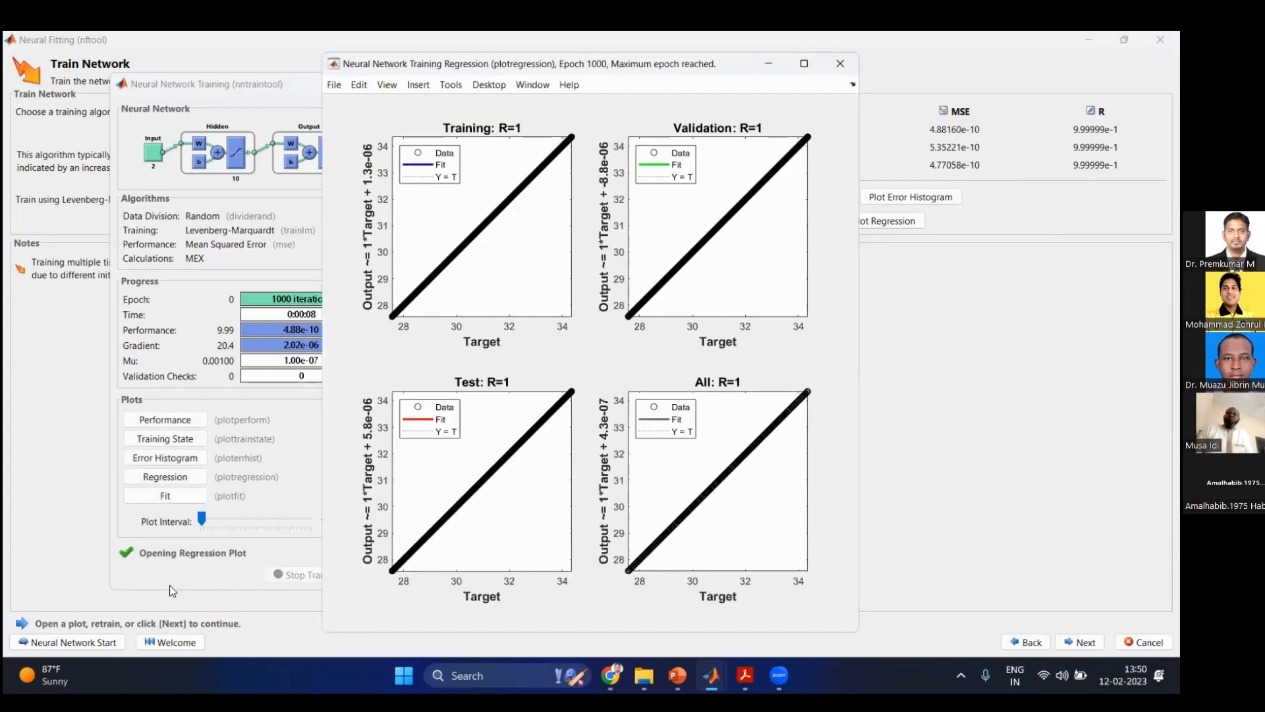
click(841, 64)
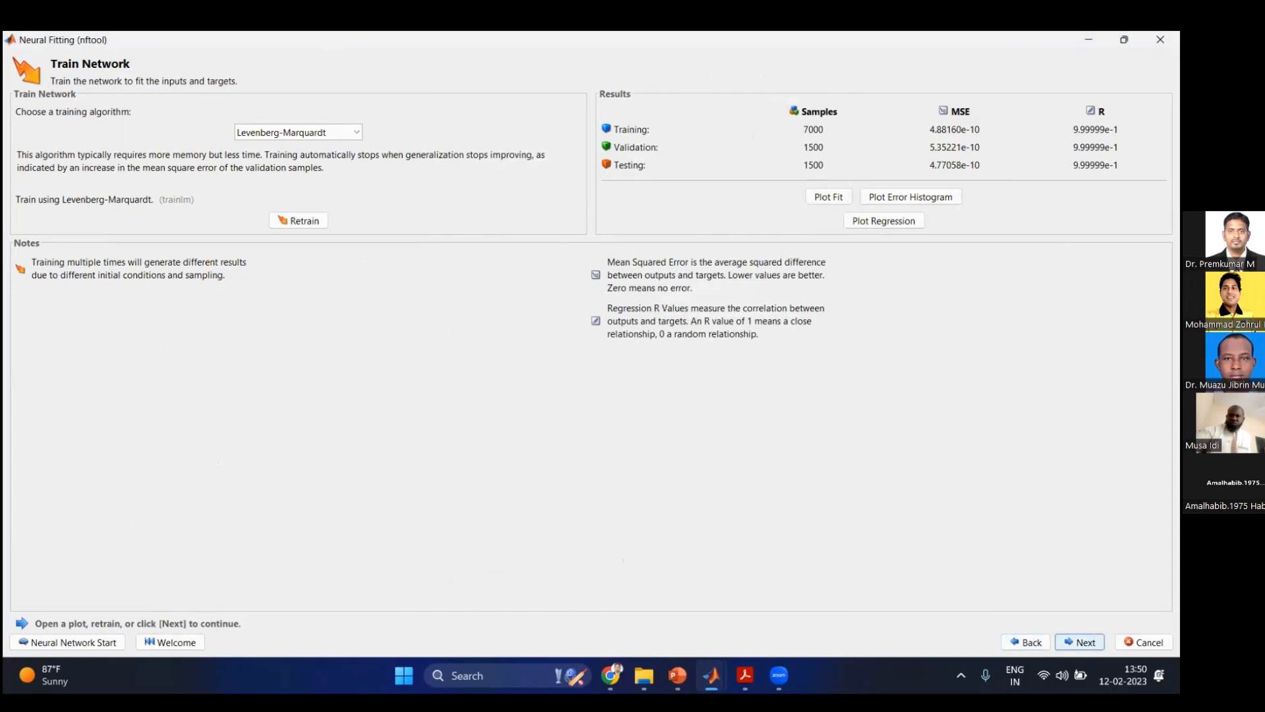
Step: Advance past network evaluation to Deploy Solution and generate a Simulink diagram of the trained network
click(1080, 641)
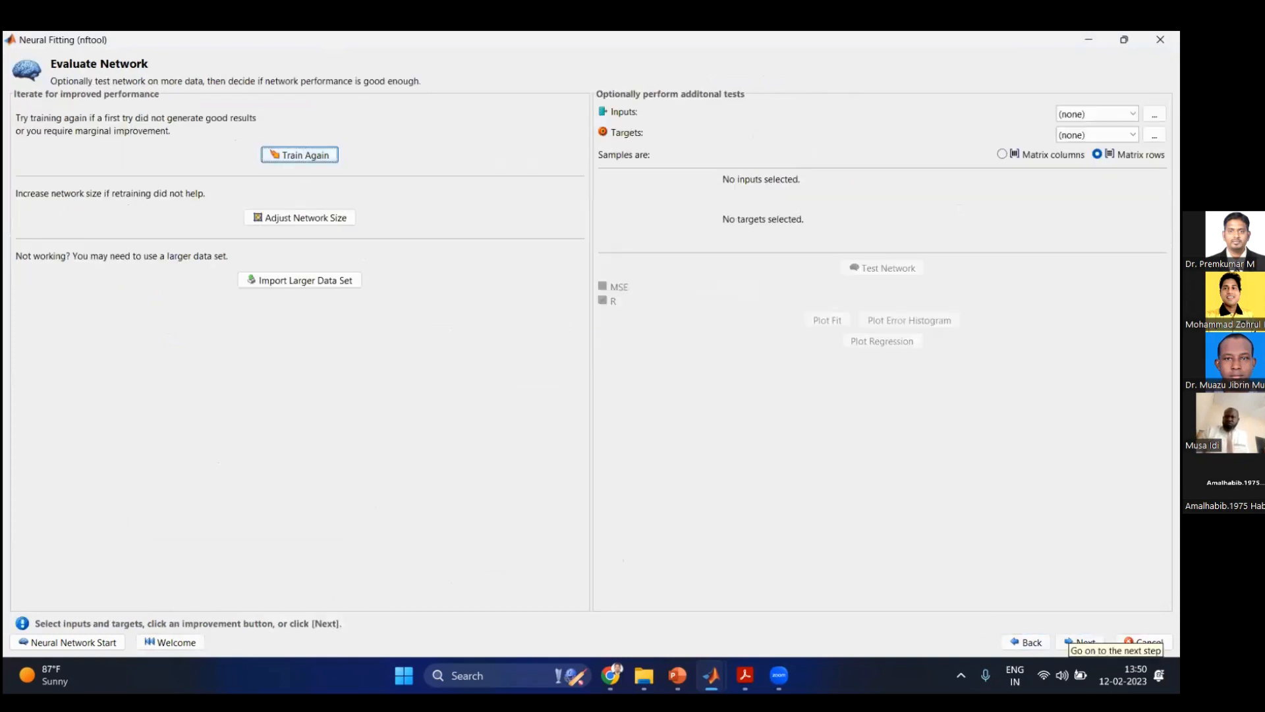
click(1079, 641)
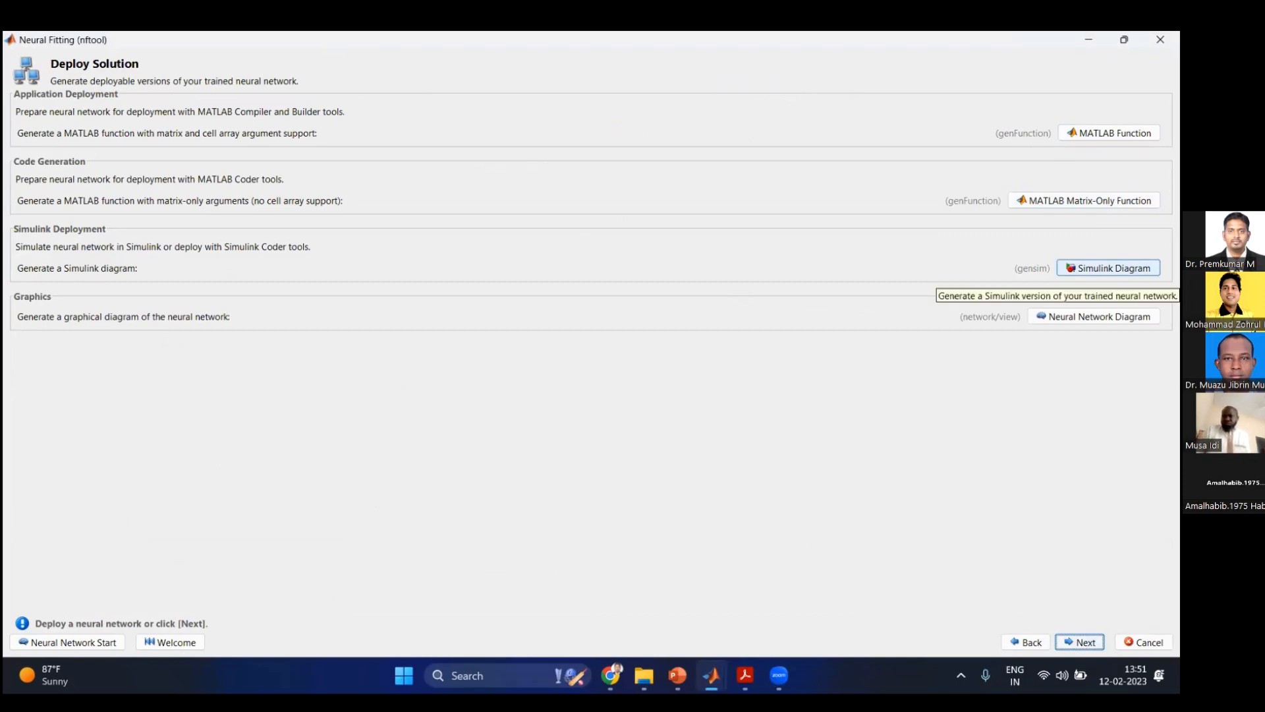
click(1109, 267)
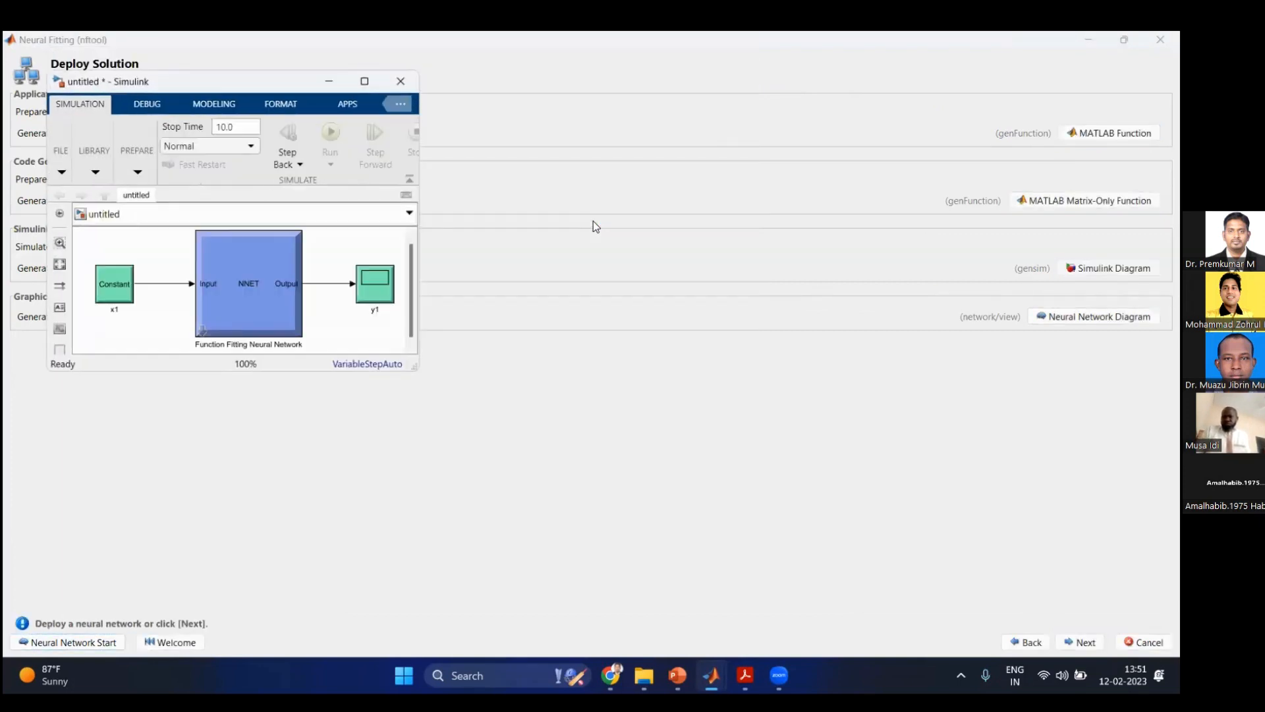
click(365, 81)
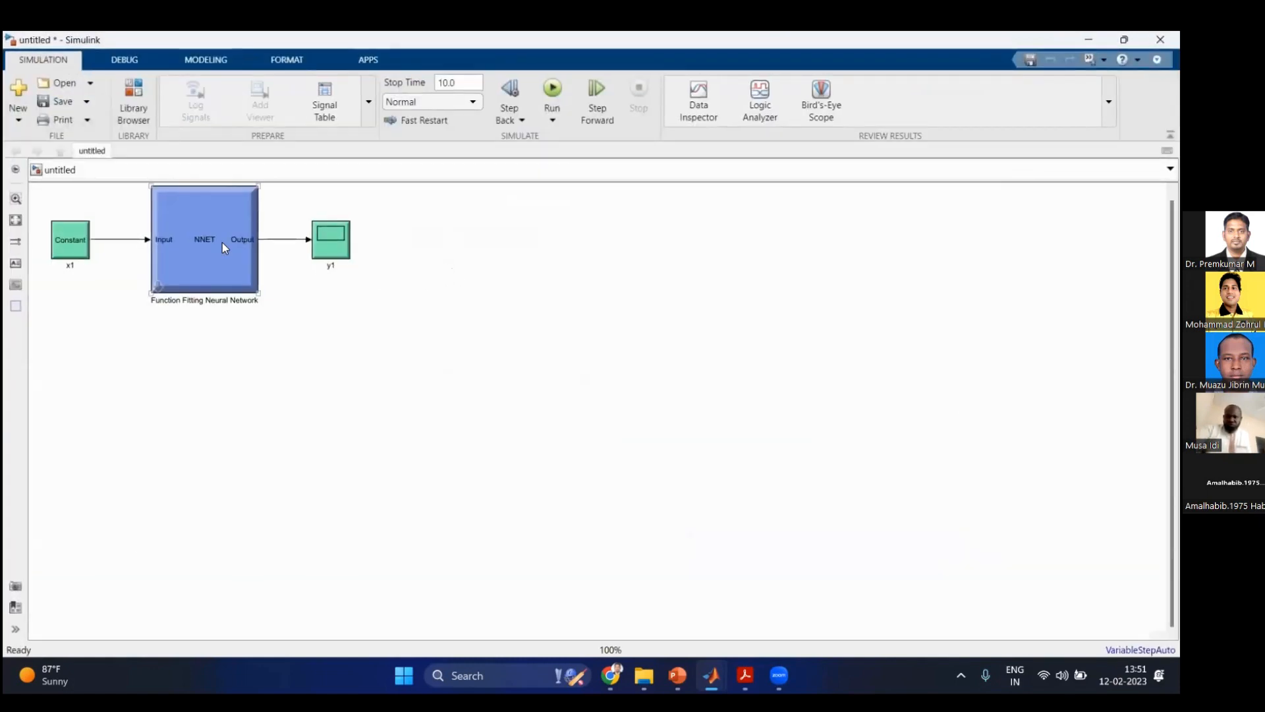
Step: Copy the Function Fitting Neural Network block into the NN subsystem of the GWO_NN_MPPT model
click(223, 244)
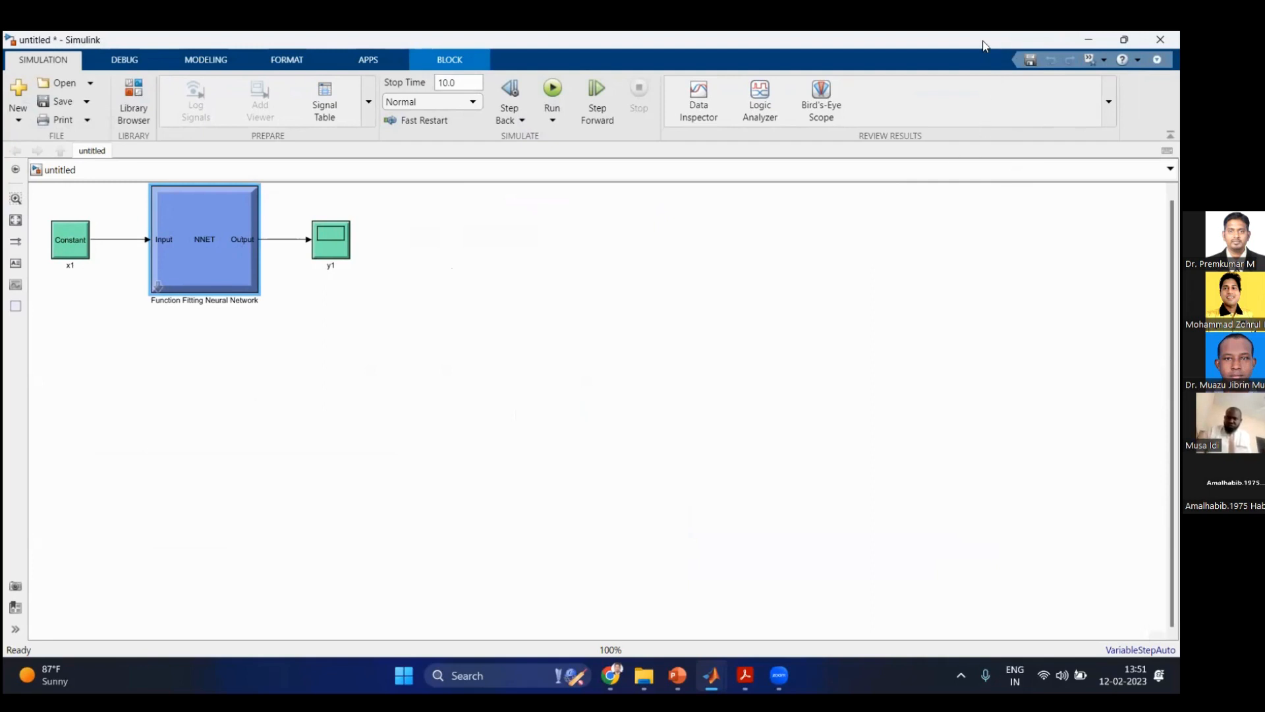
click(1089, 40)
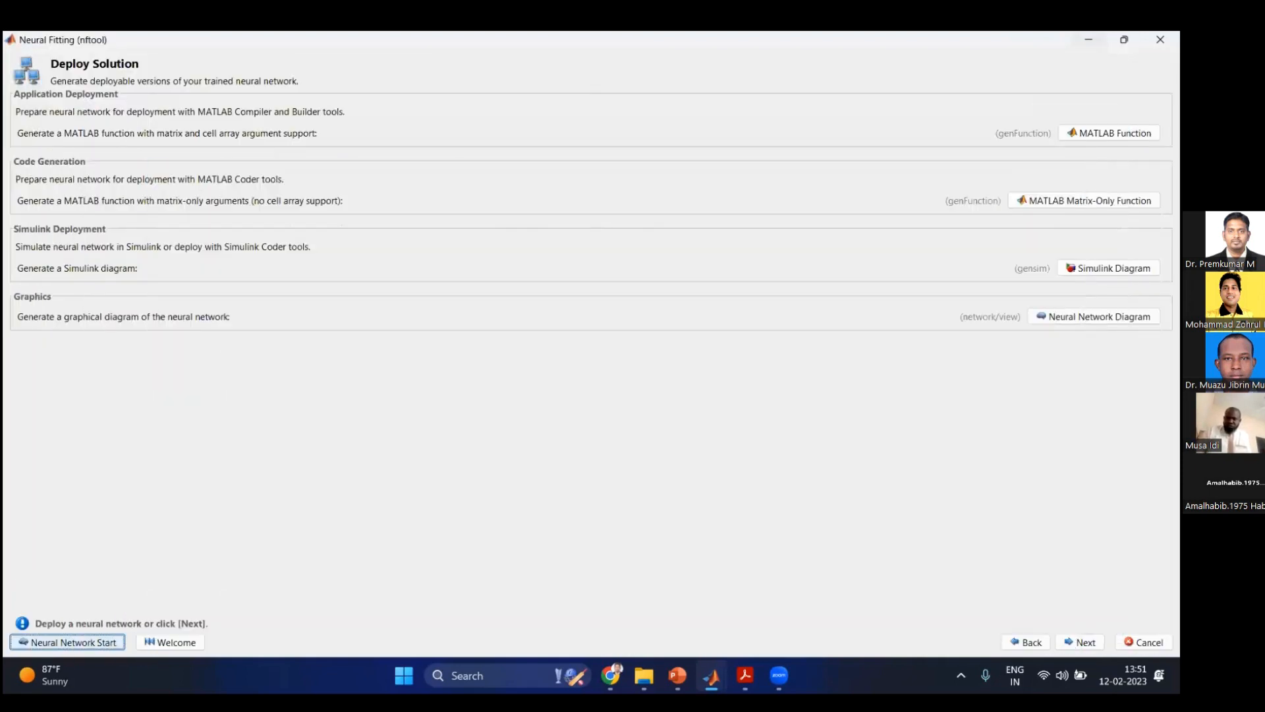
click(711, 675)
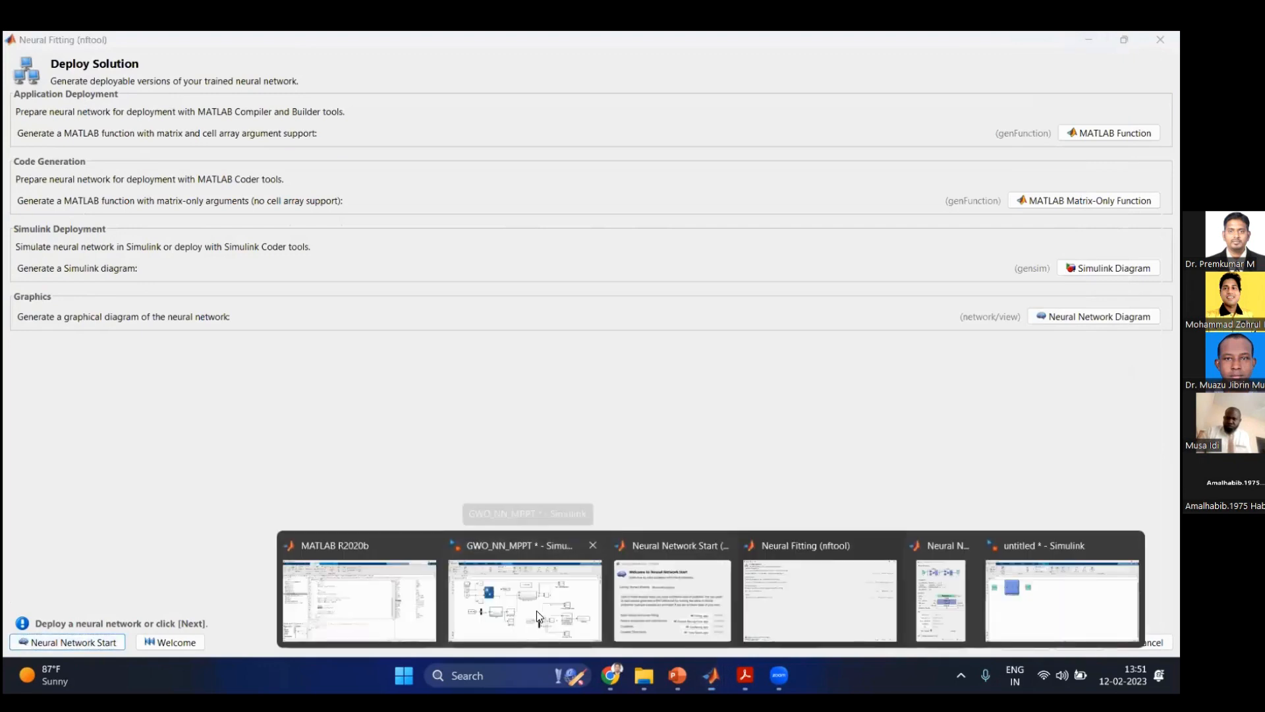
click(537, 610)
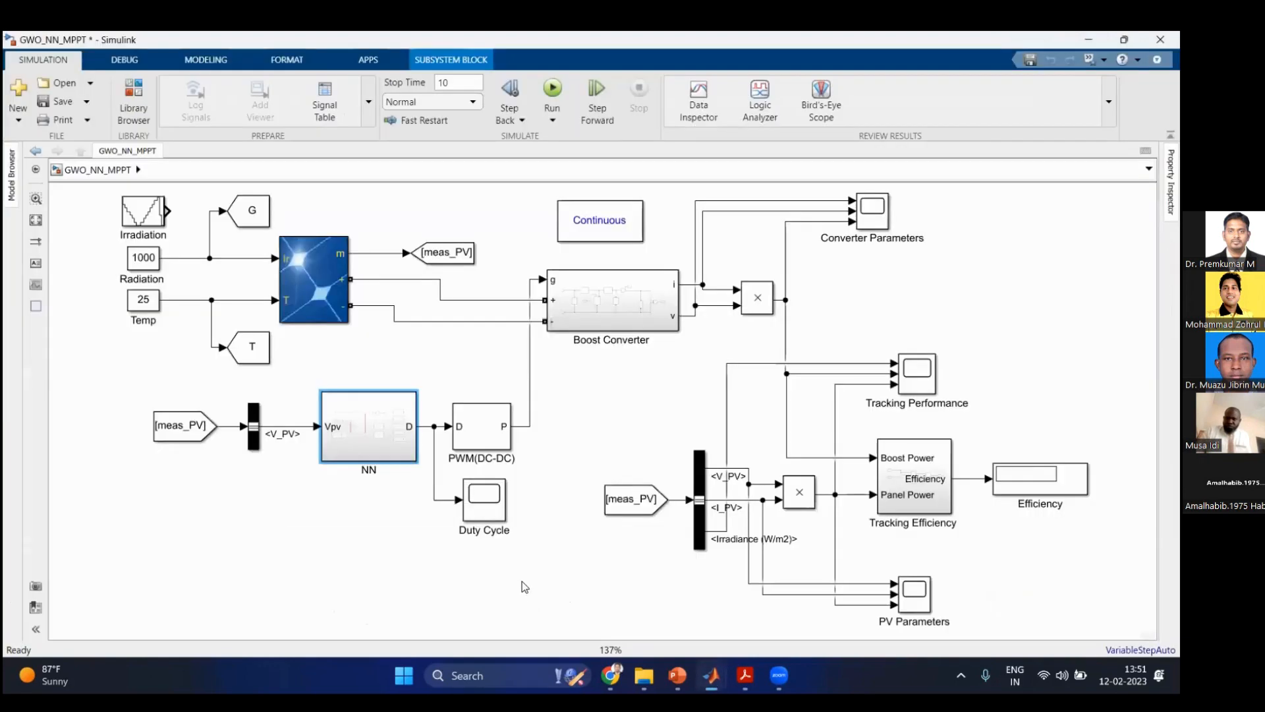
double_click(395, 434)
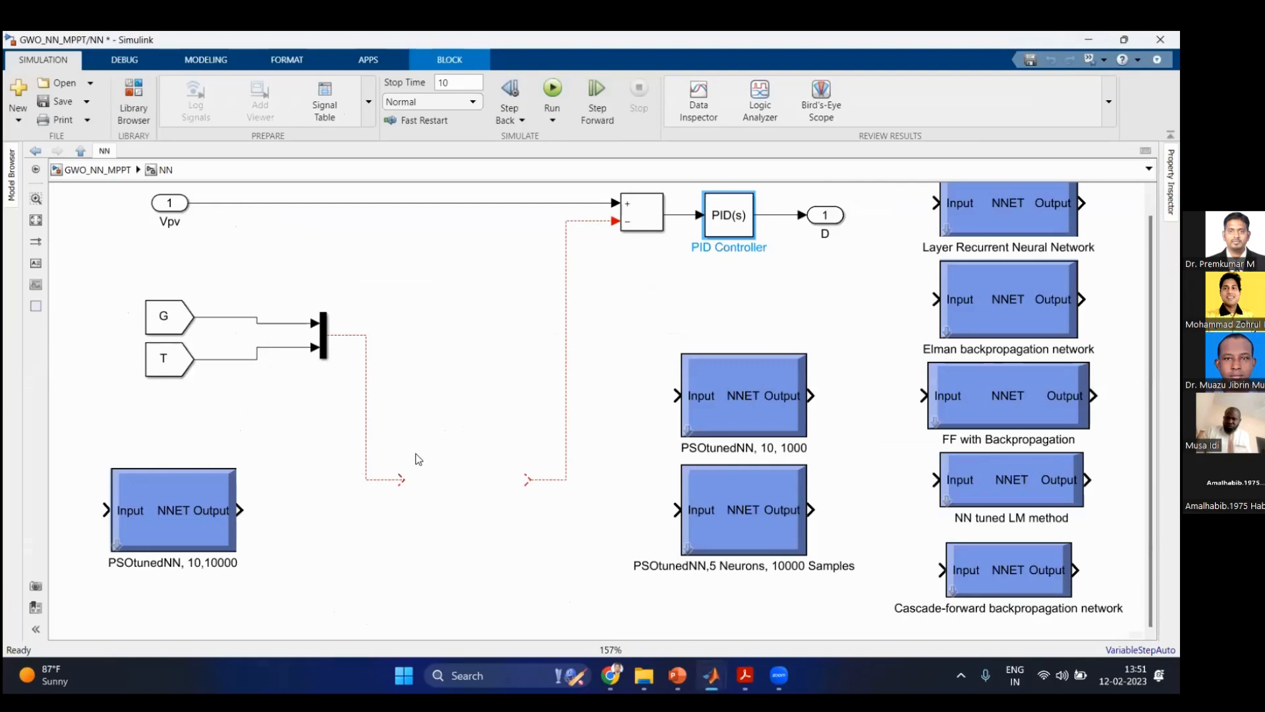
click(425, 299)
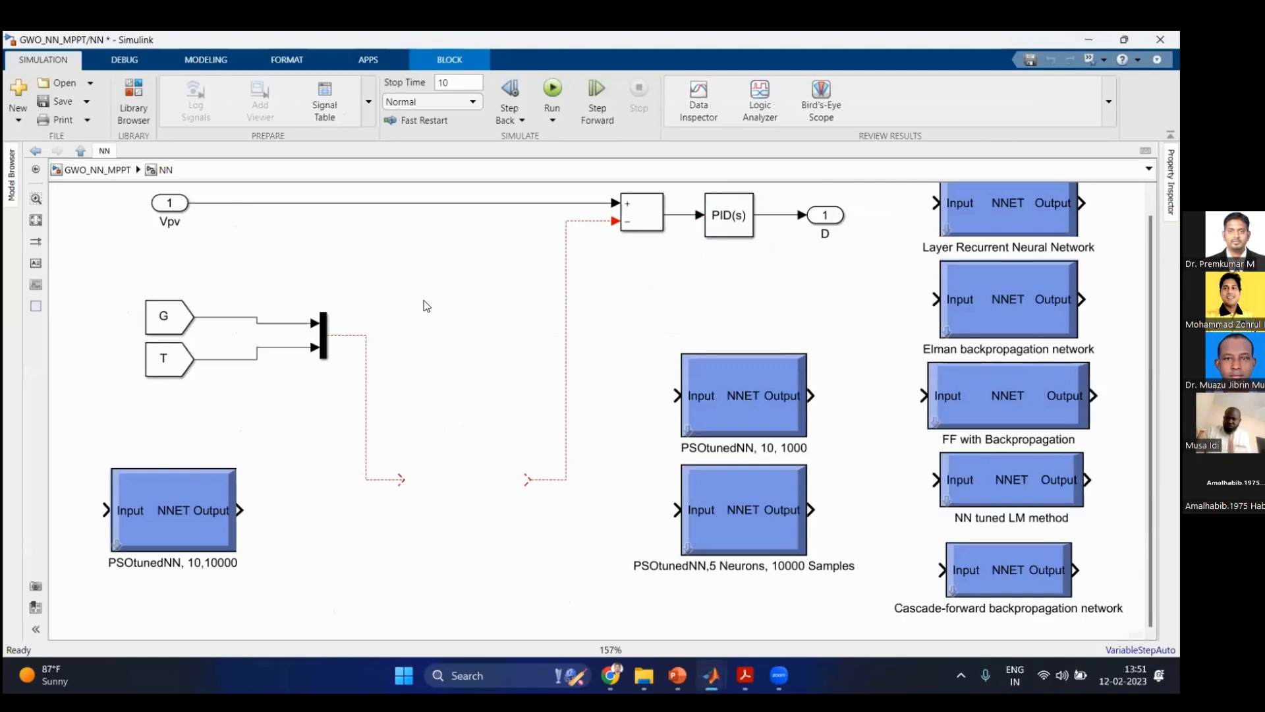
key(ctrl+v)
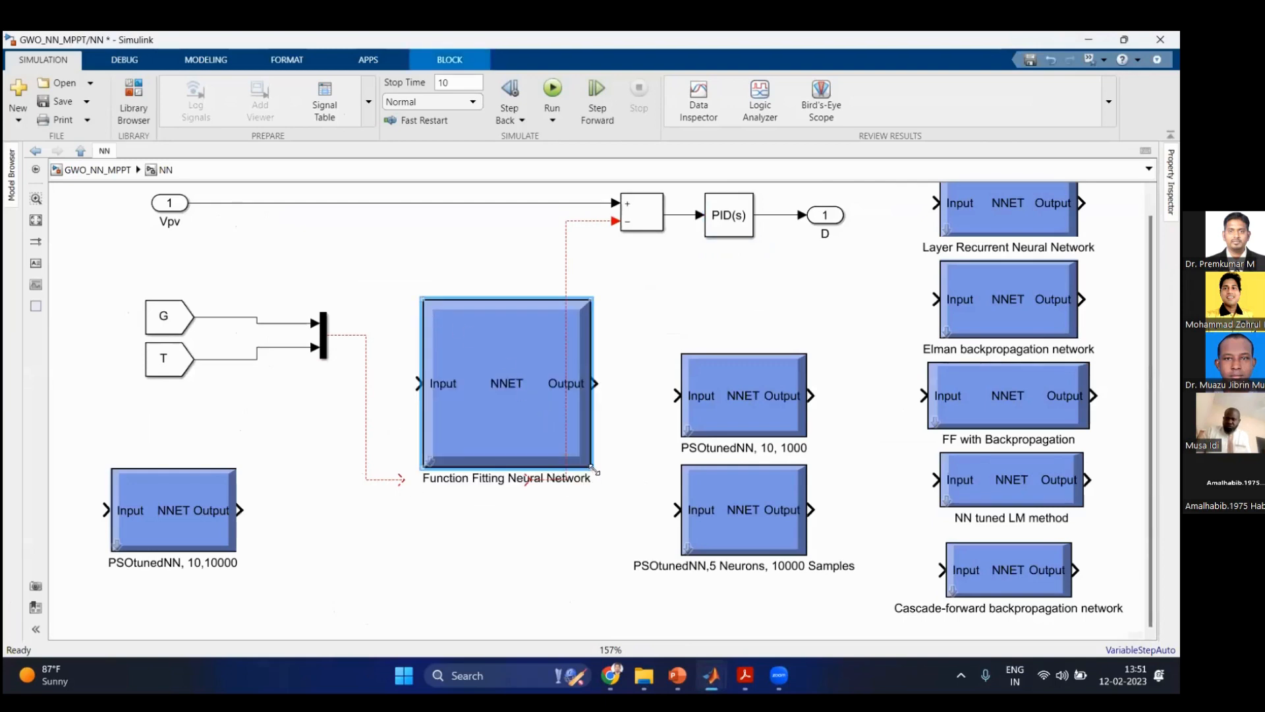
Step: Resize the pasted network block and connect it between the G and T mux and the Sum block's negative input
drag(589, 465, 489, 385)
drag(400, 479, 467, 336)
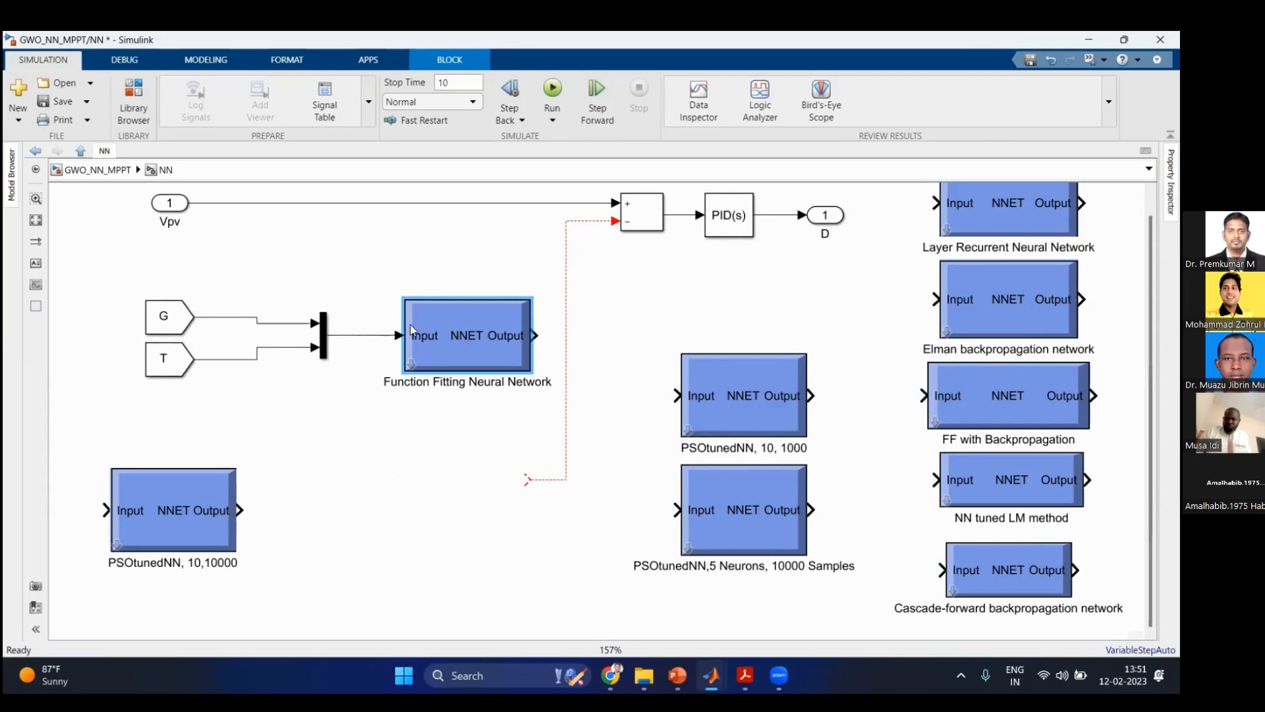
drag(444, 336, 420, 338)
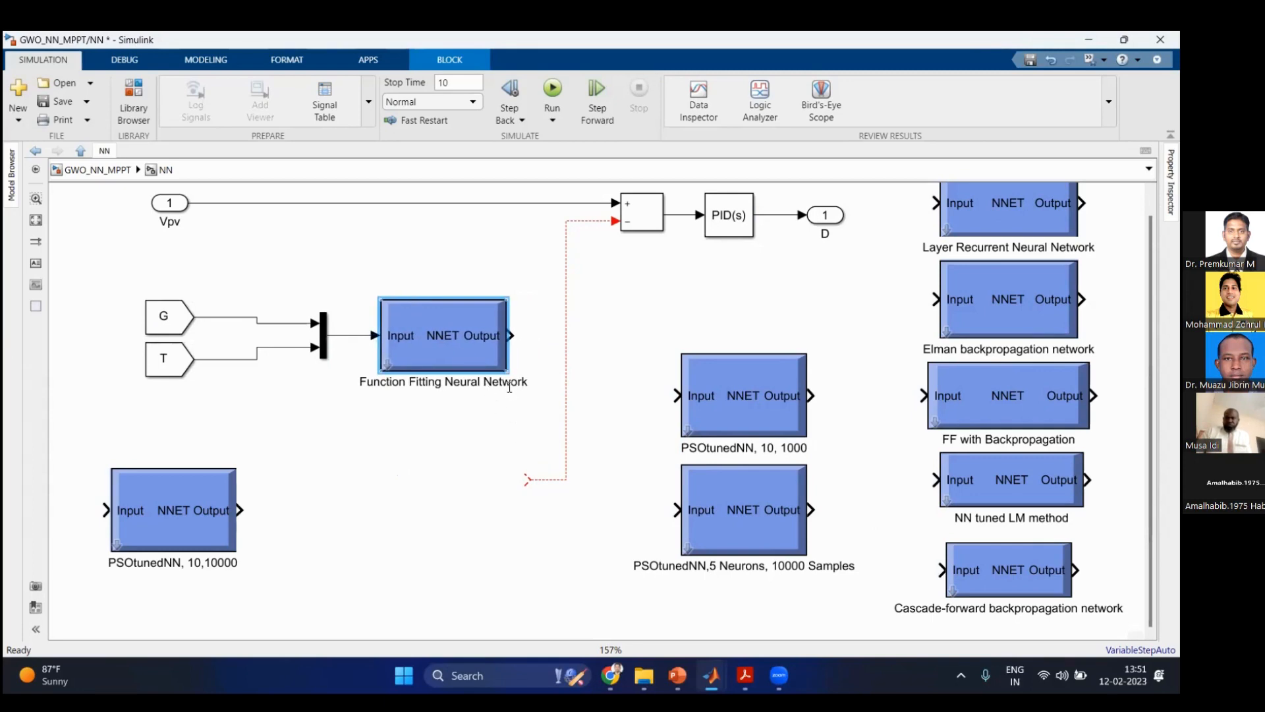
drag(528, 479, 539, 360)
click(485, 349)
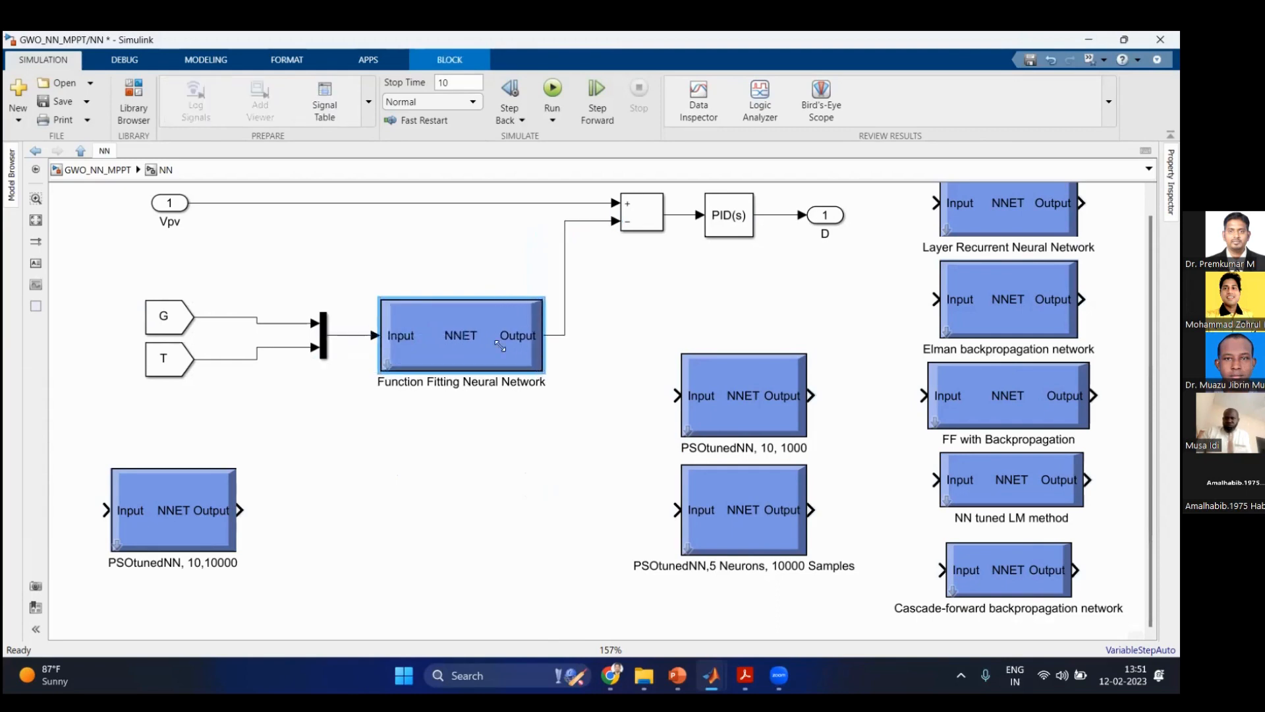
key(ctrl+z)
click(491, 451)
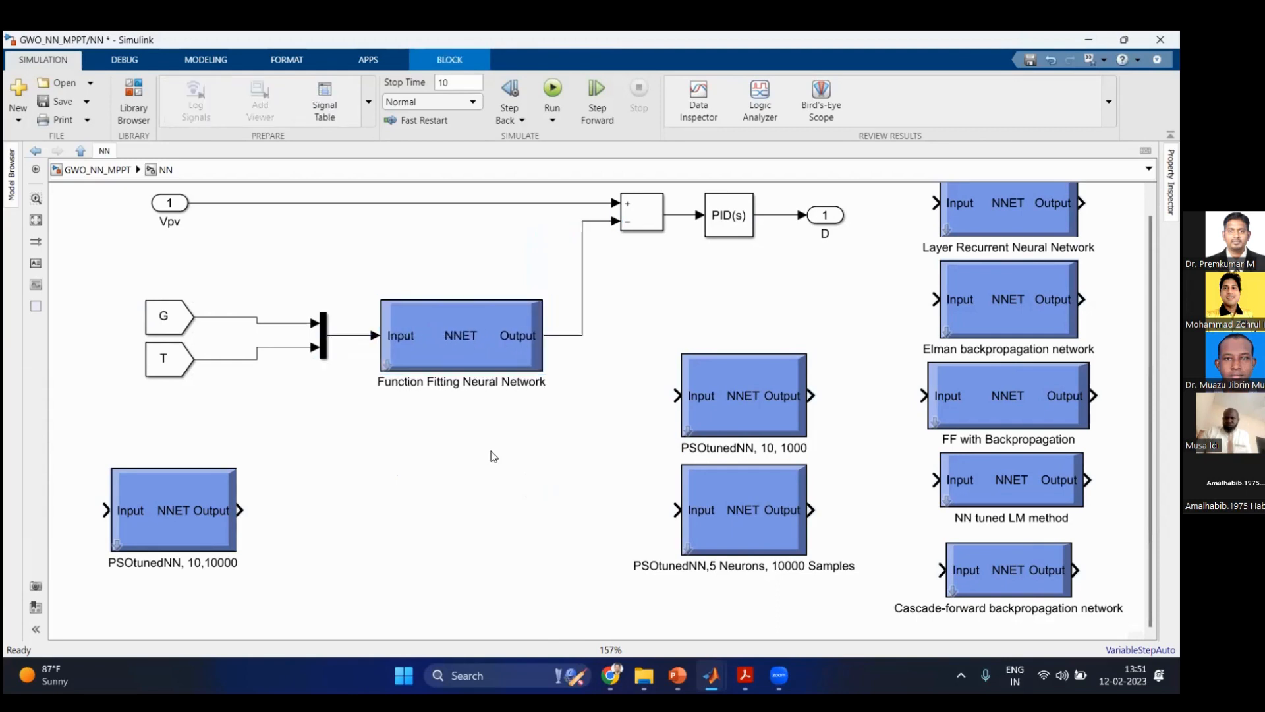
Step: Rename the Function Fitting Neural Network block as NN Controller
double_click(475, 380)
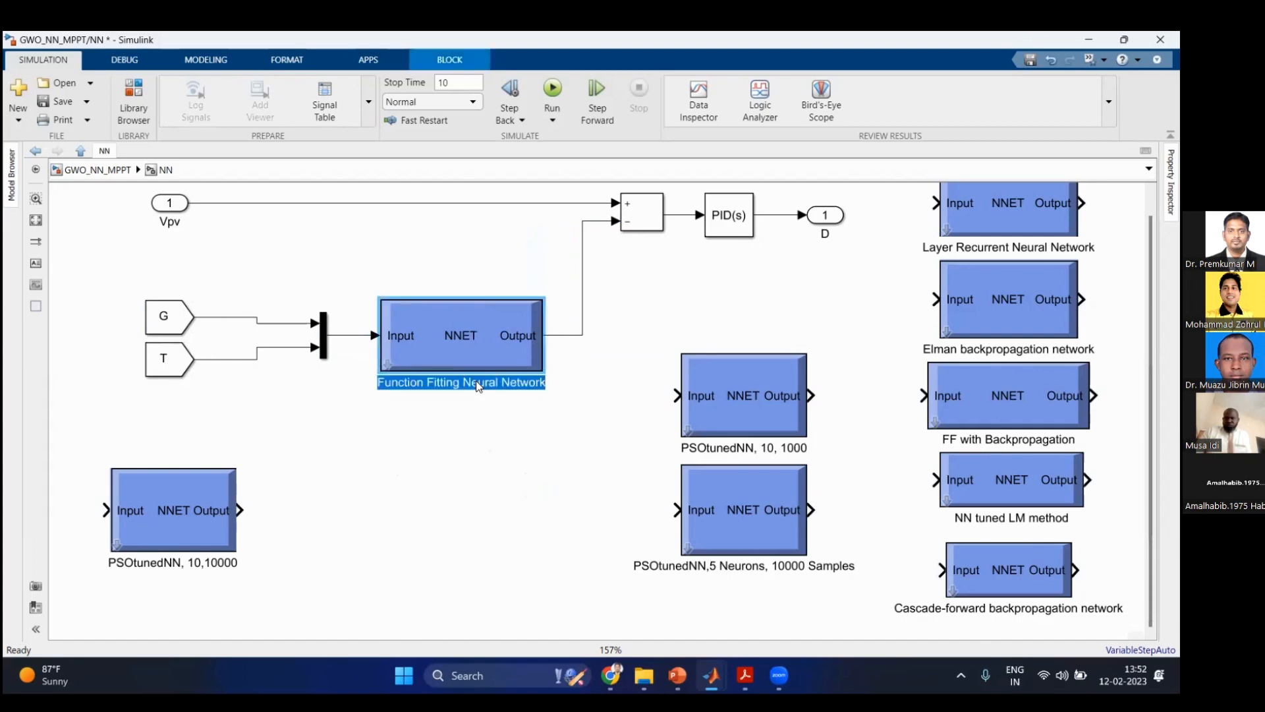
text(NN Controller)
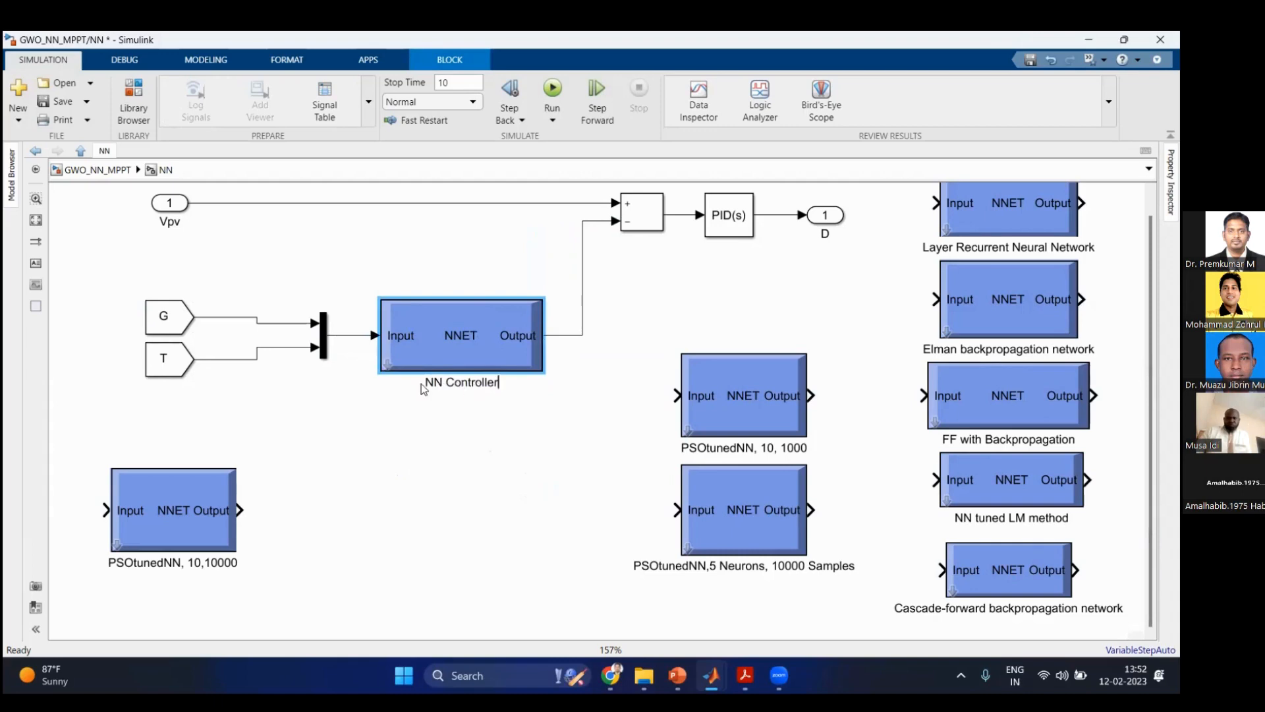
click(402, 480)
Step: Enable output limiting in the PID Controller's output saturation settings and apply the change
double_click(749, 227)
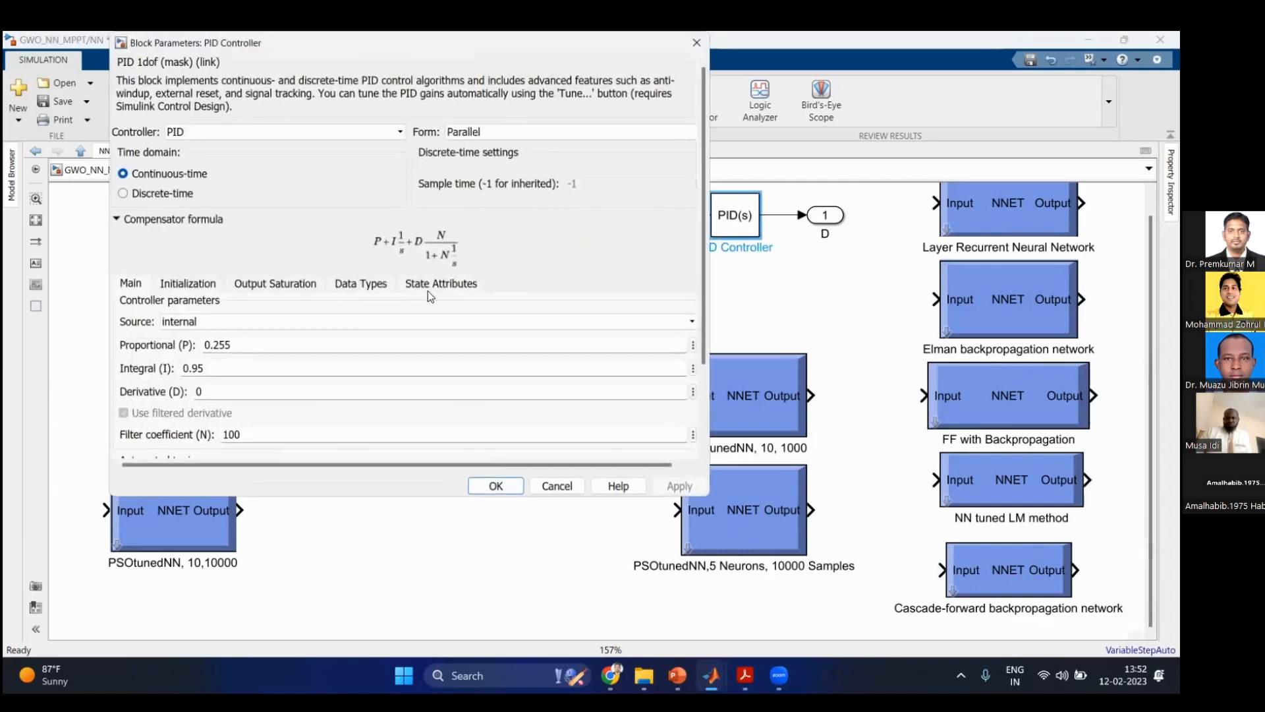
click(429, 289)
click(359, 284)
click(275, 283)
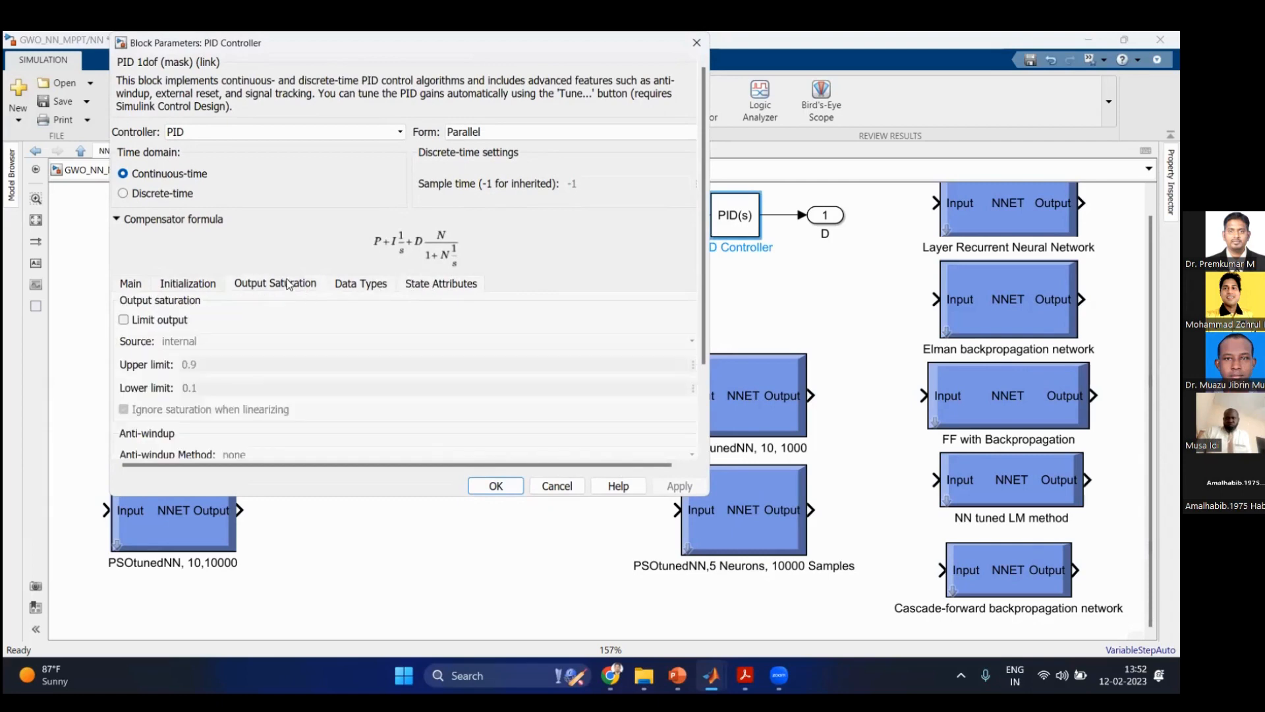
click(124, 320)
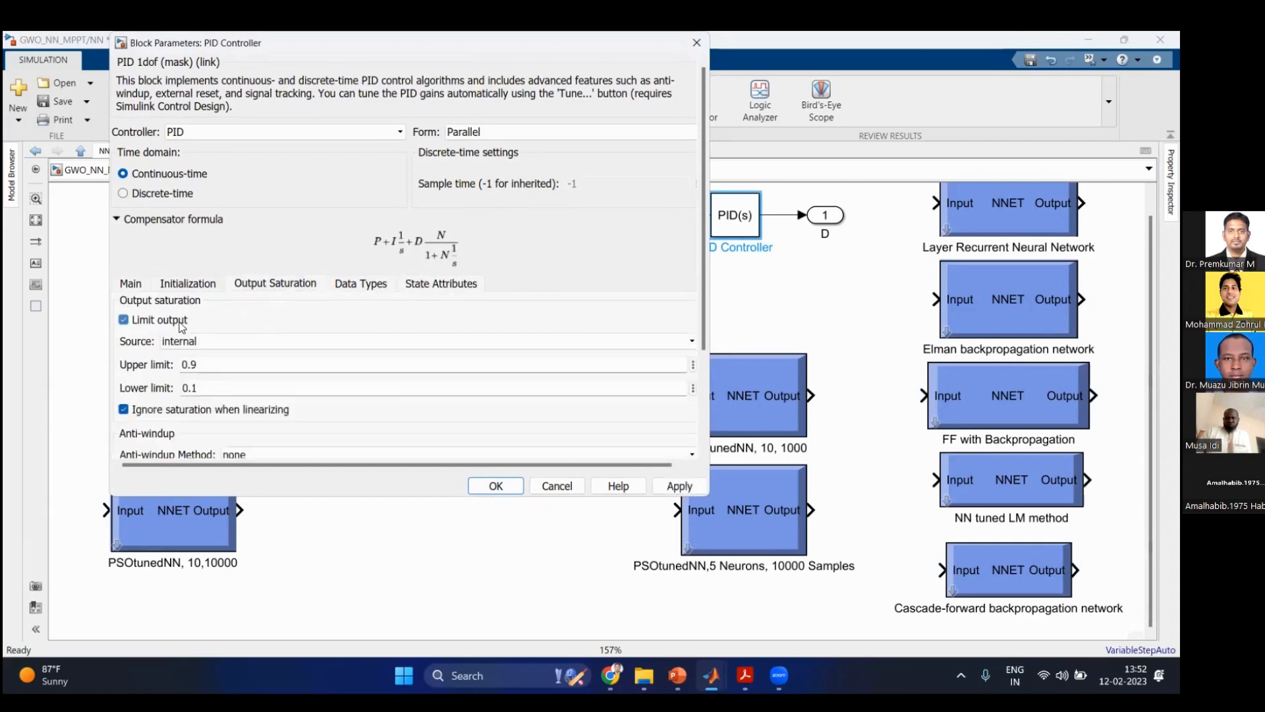
click(680, 485)
click(496, 485)
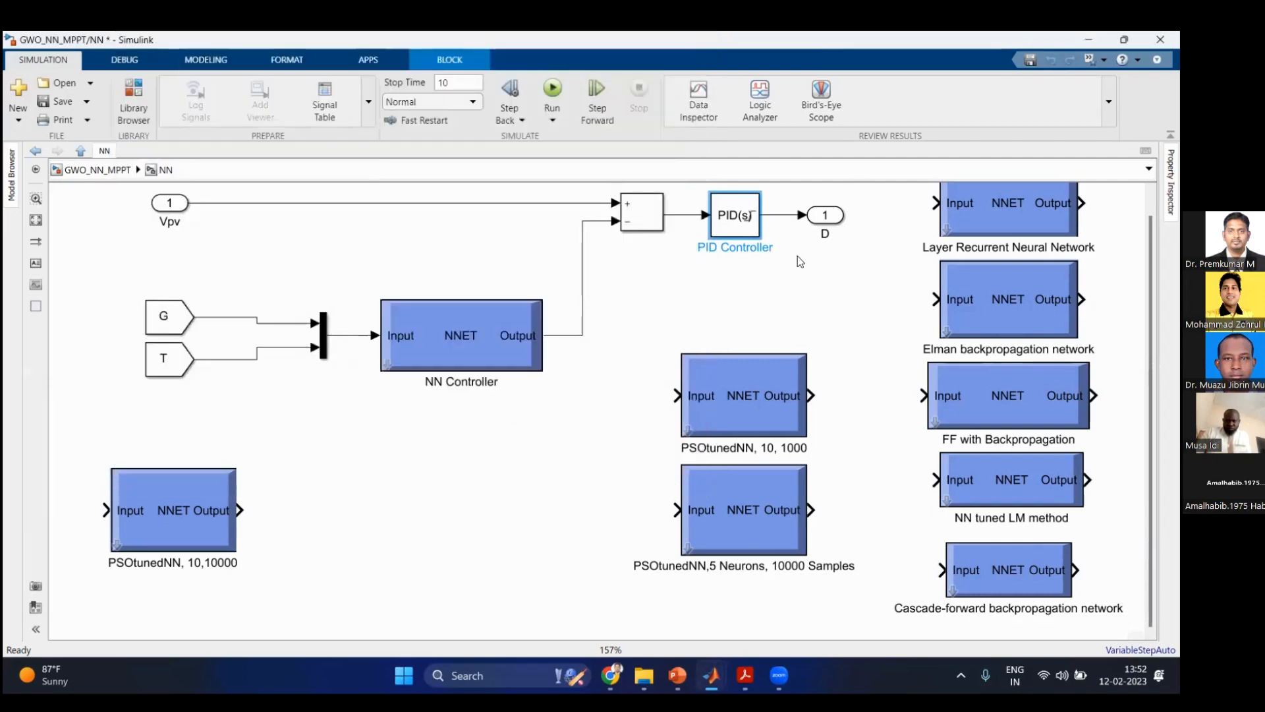
click(771, 306)
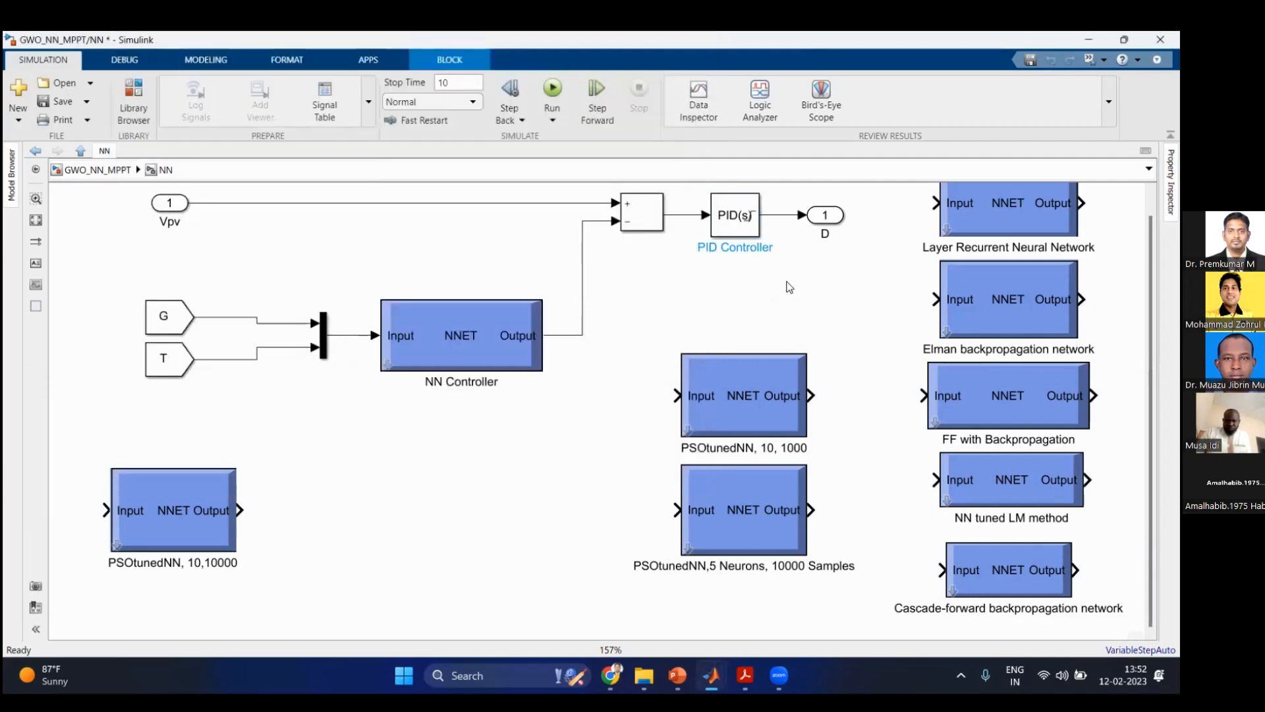
Step: Return to the top level of GWO_NN_MPPT, run the simulation, and display the Tracking Performance scope
click(110, 176)
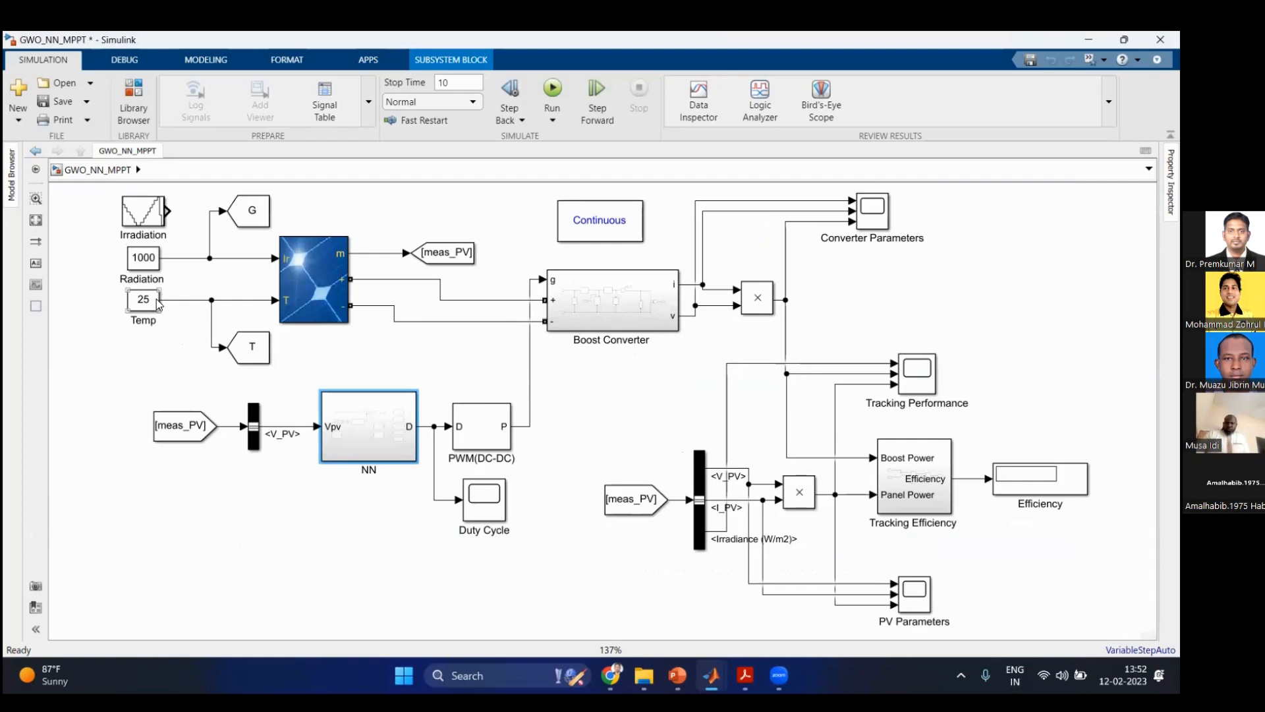
click(554, 118)
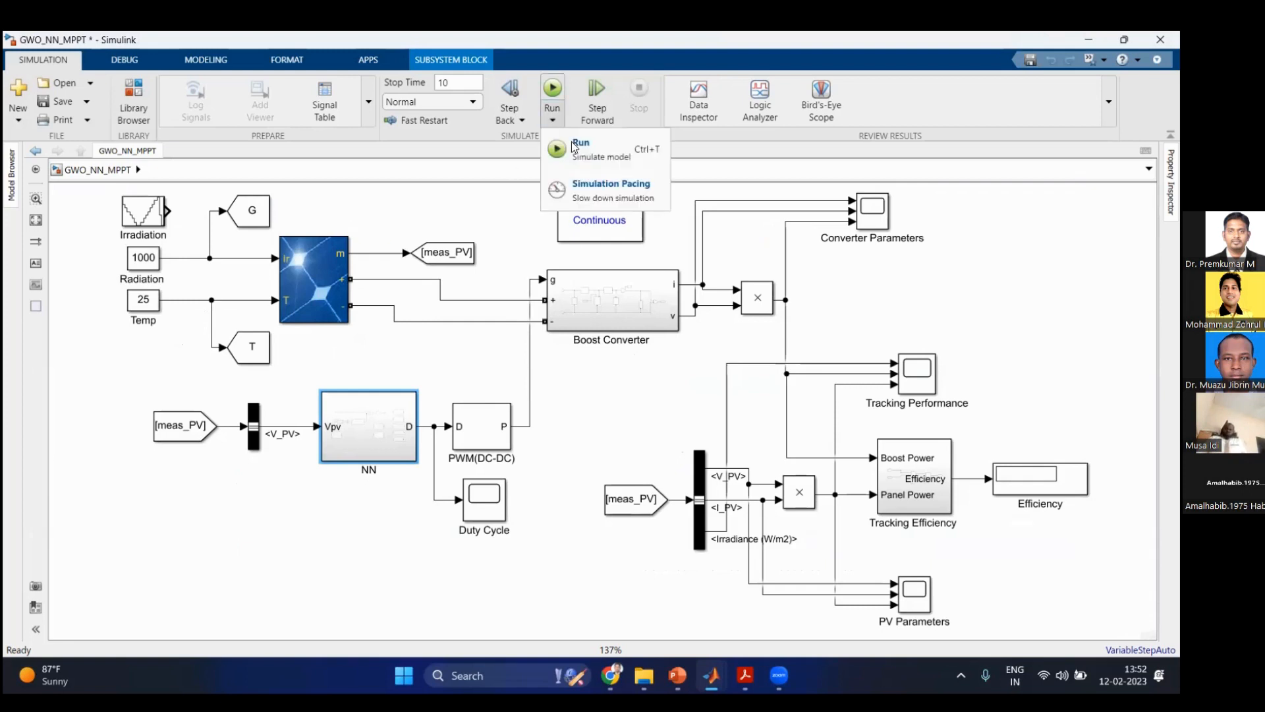
click(575, 146)
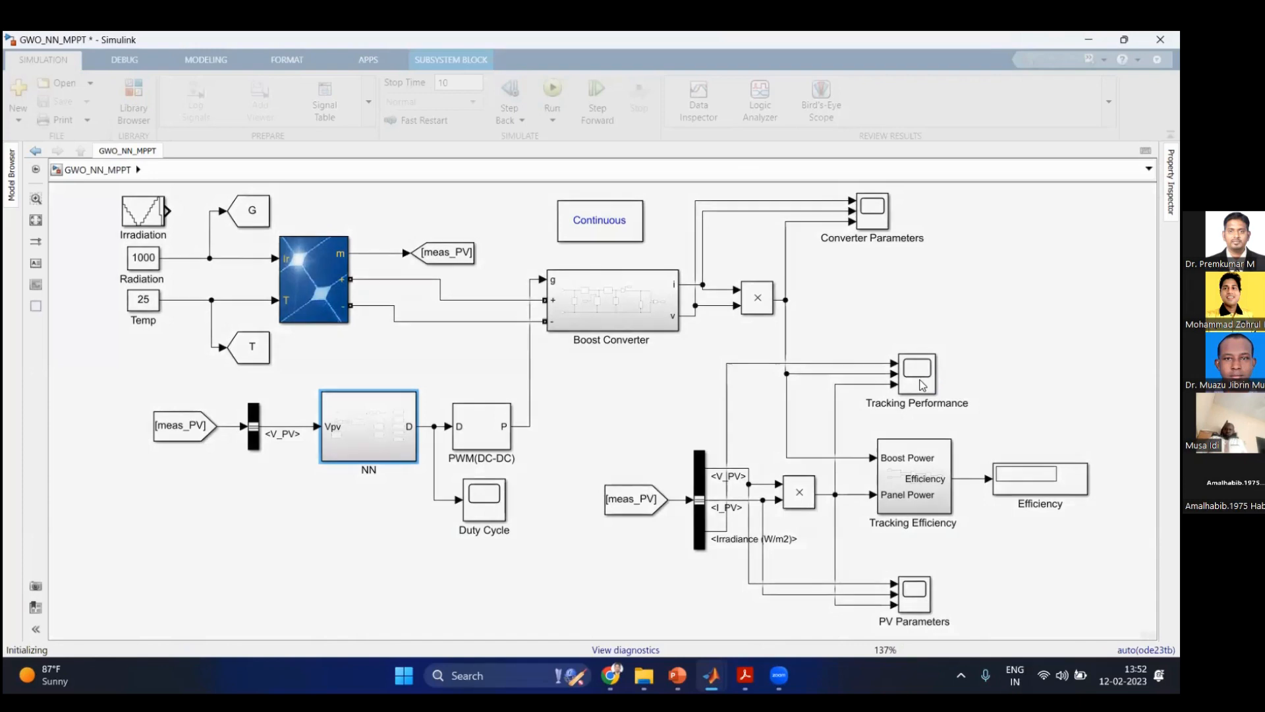
click(922, 384)
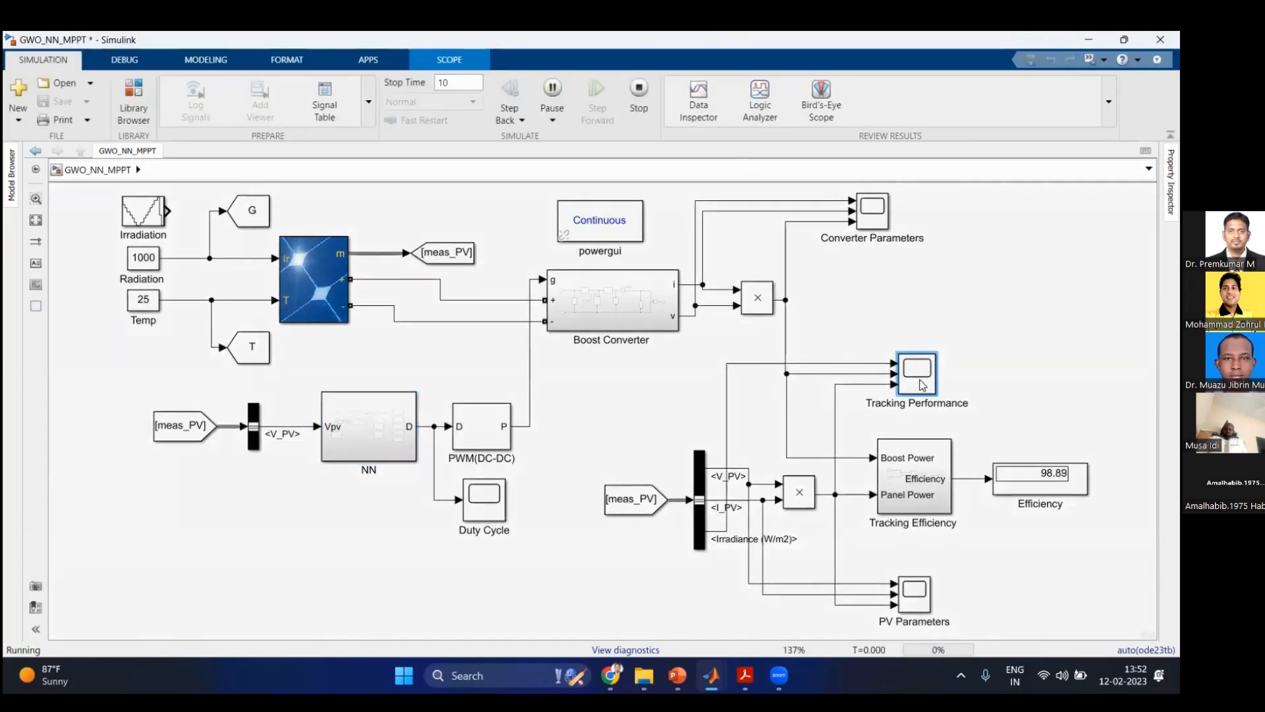
double_click(922, 384)
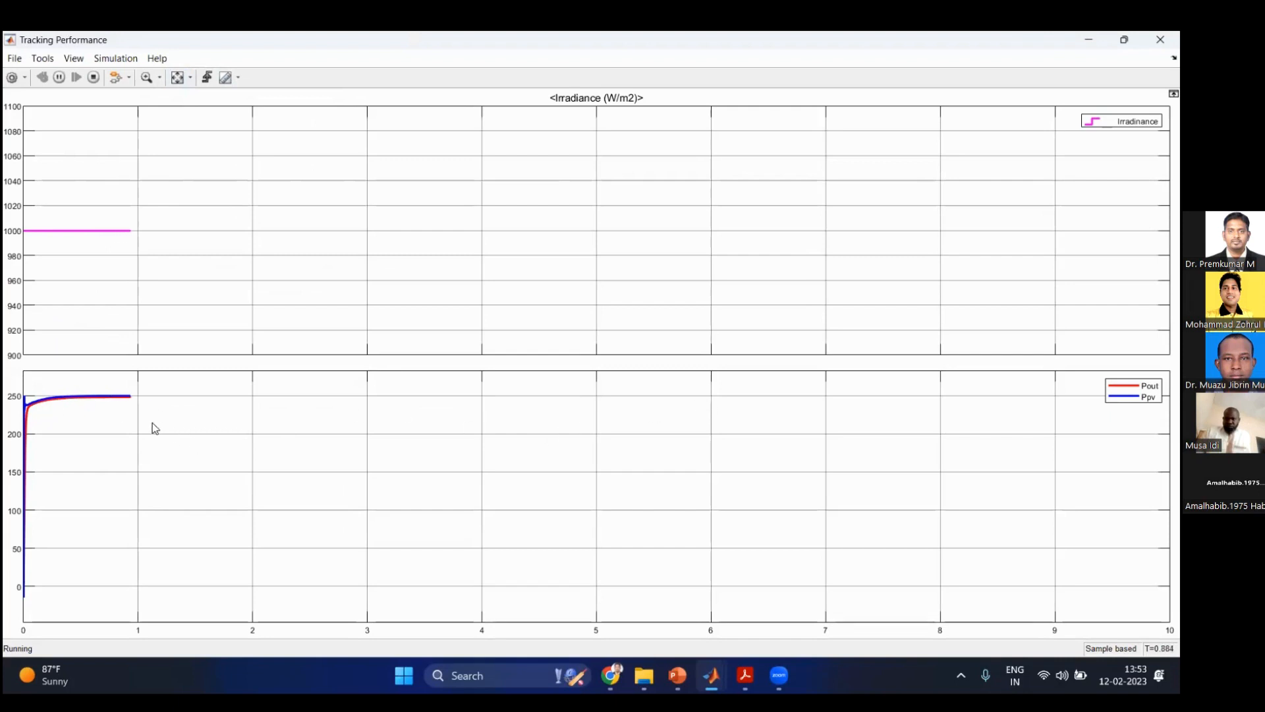
Step: Zoom in on the Pout and Ppv curves in the Tracking Performance scope to examine startup response and steady-state ripple
click(147, 77)
drag(138, 383, 162, 406)
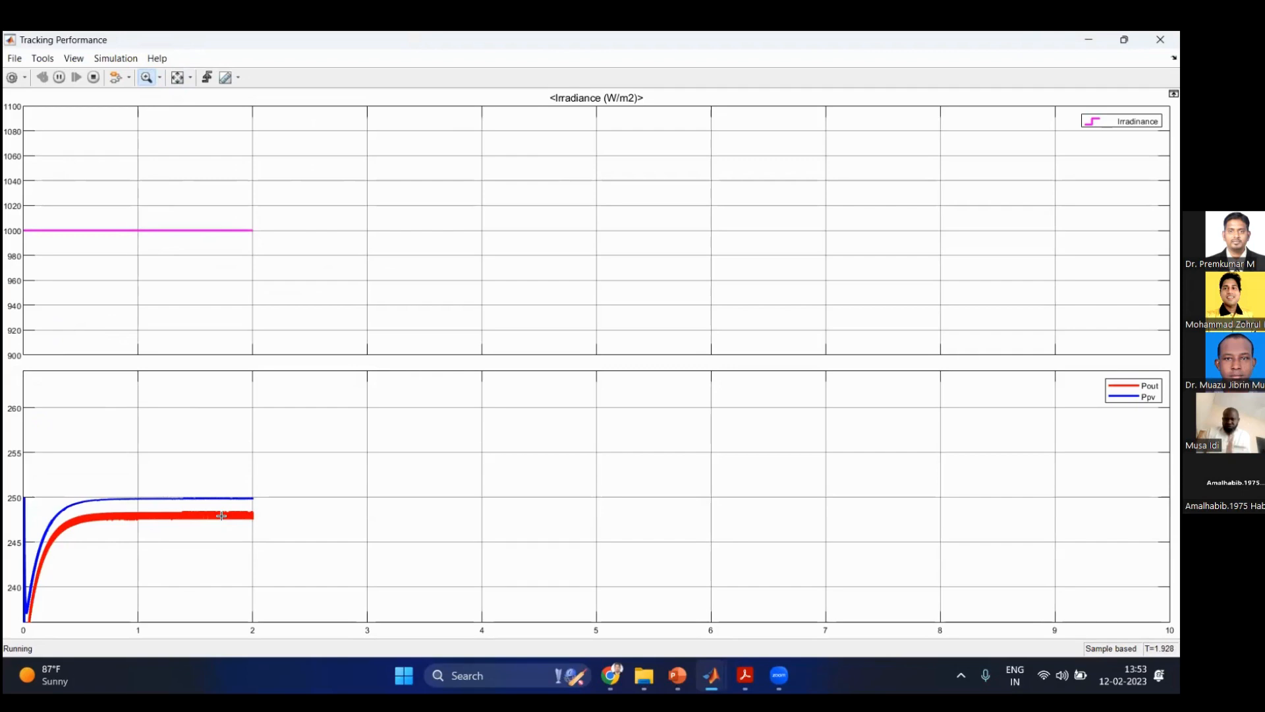
click(1089, 40)
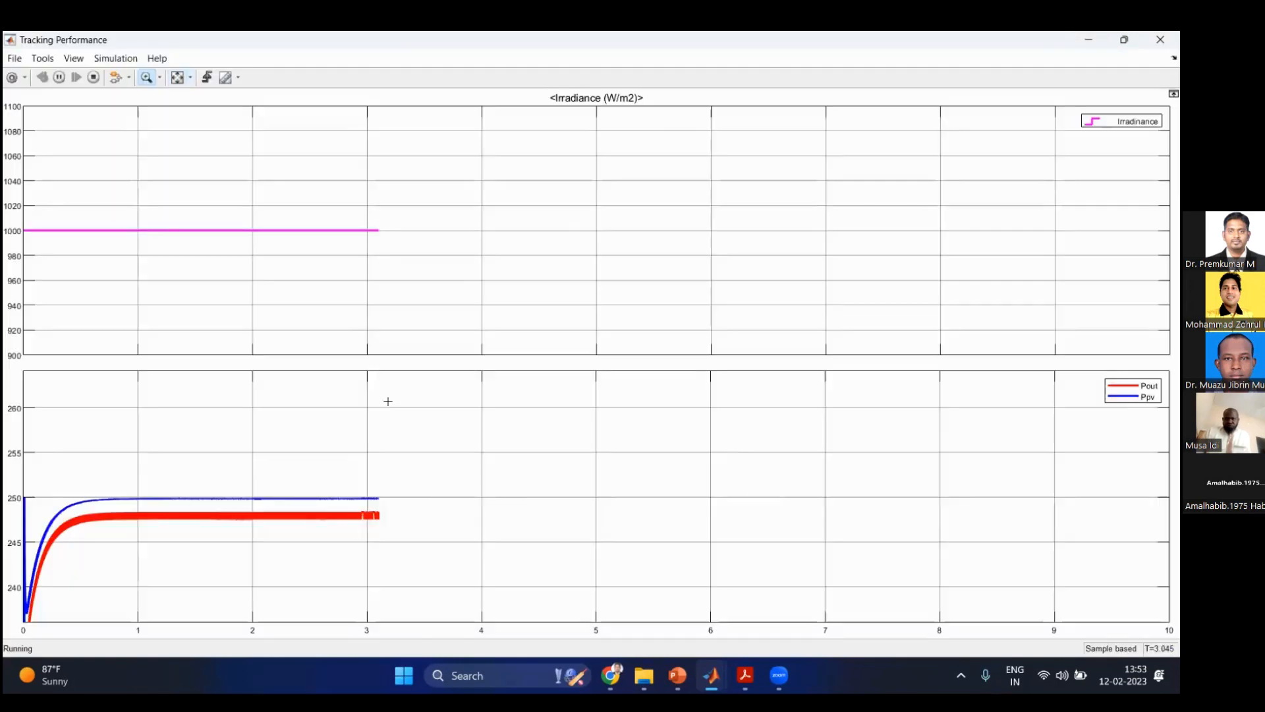
drag(390, 387, 392, 407)
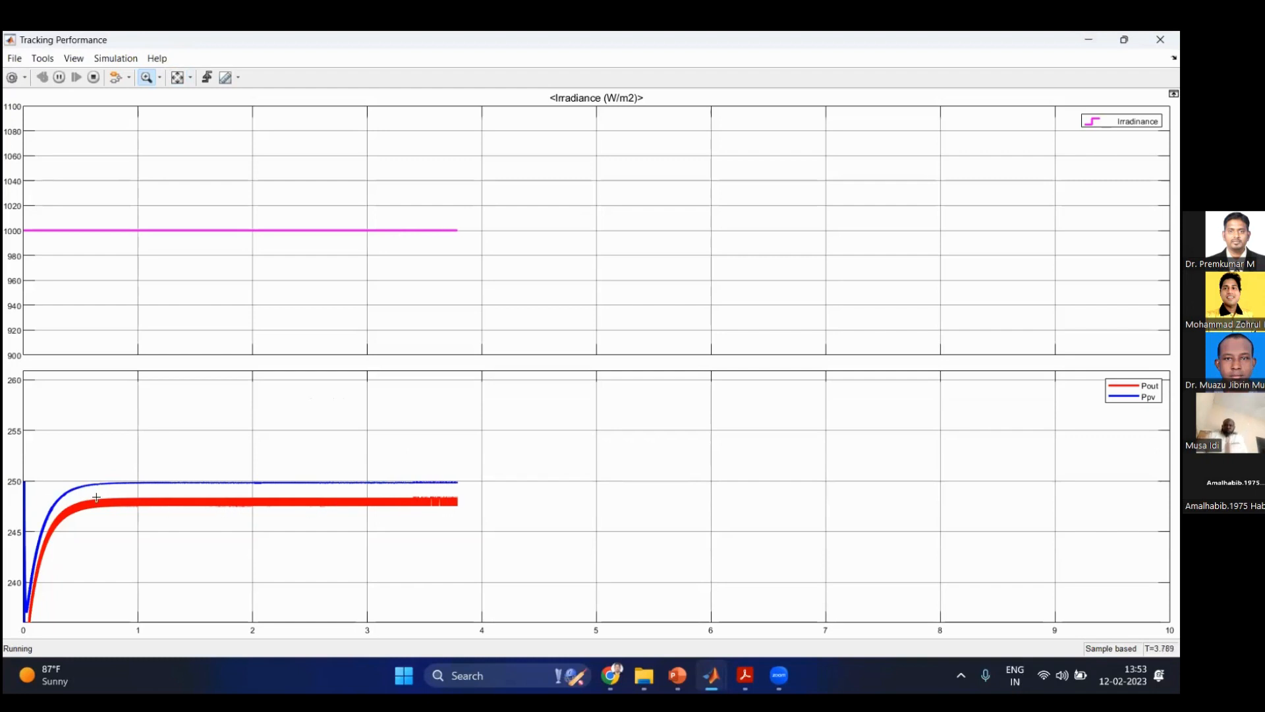
drag(97, 498, 14, 489)
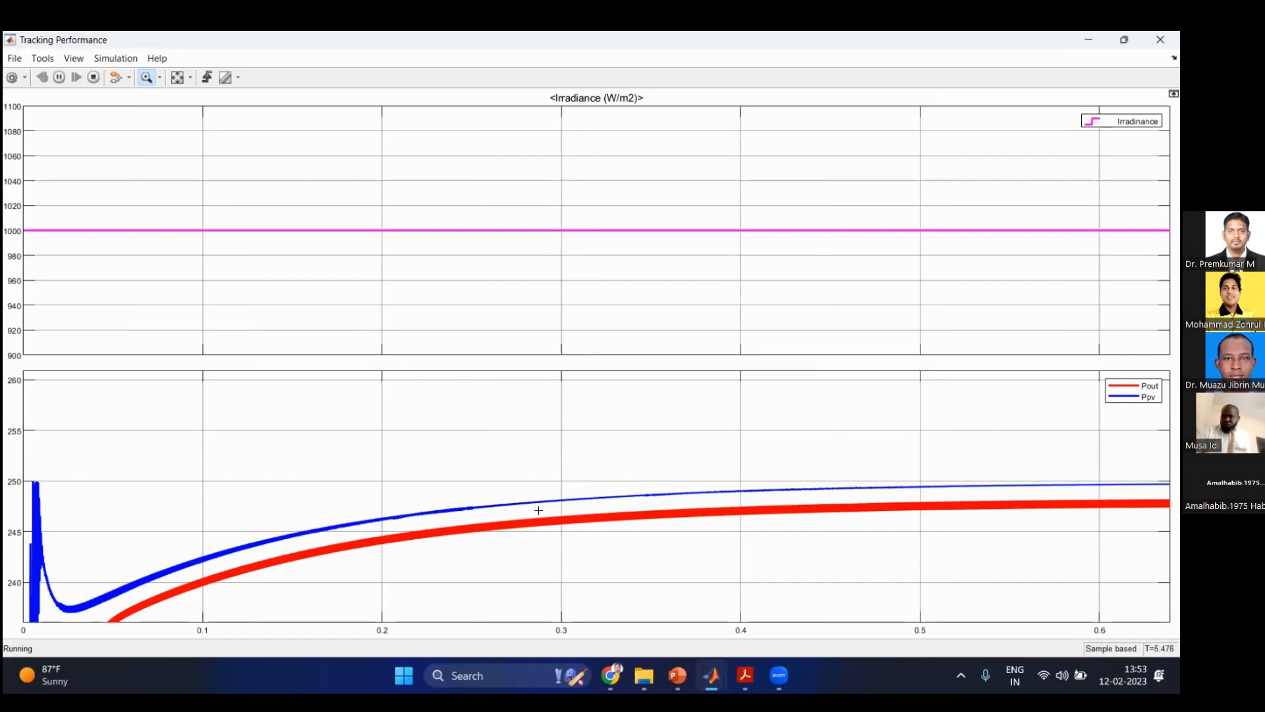
double_click(488, 512)
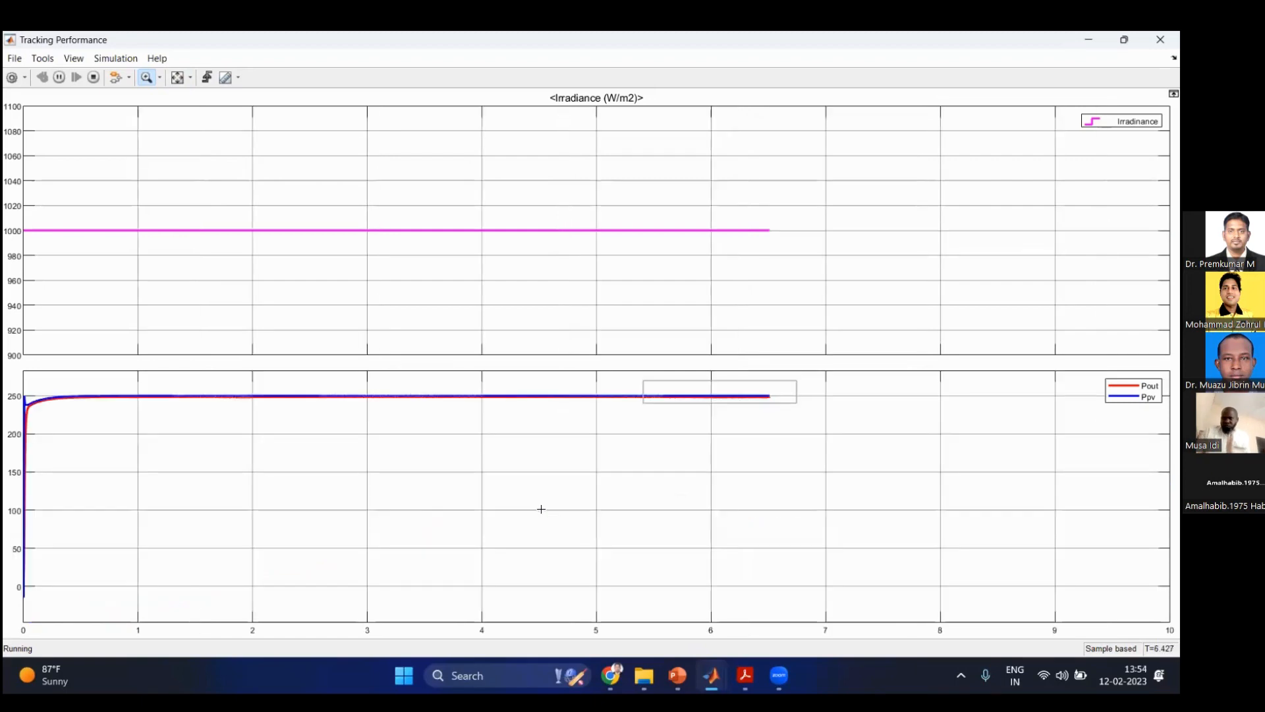
click(444, 485)
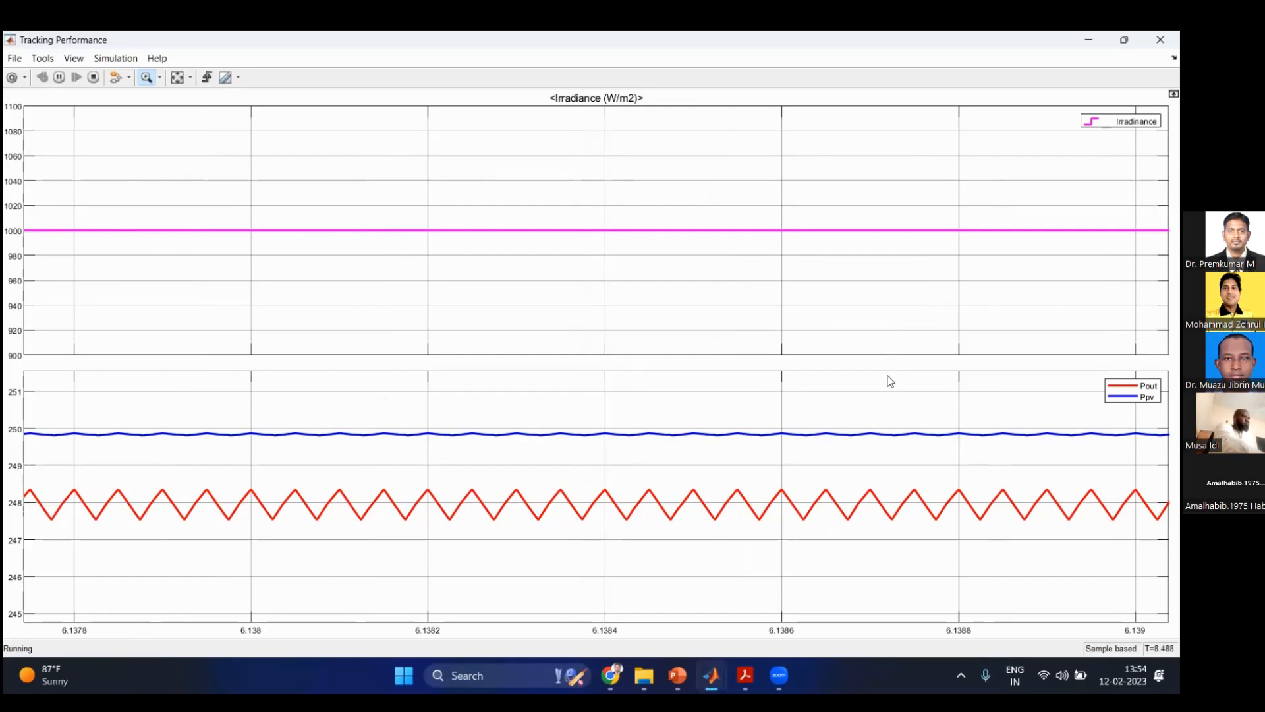
Step: Run the GWO_NN_MPPT simulation again and review the irradiance and power curves in the Tracking Performance scope
key(alt+Tab)
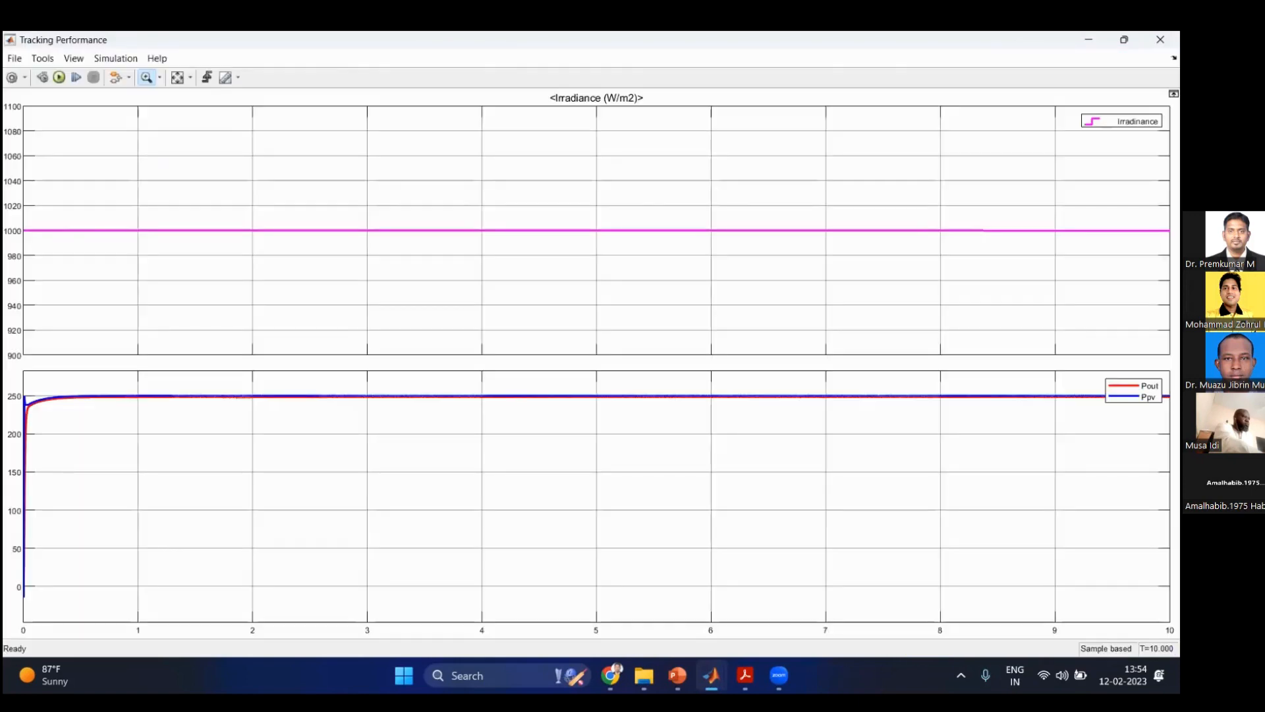
key(ctrl+t)
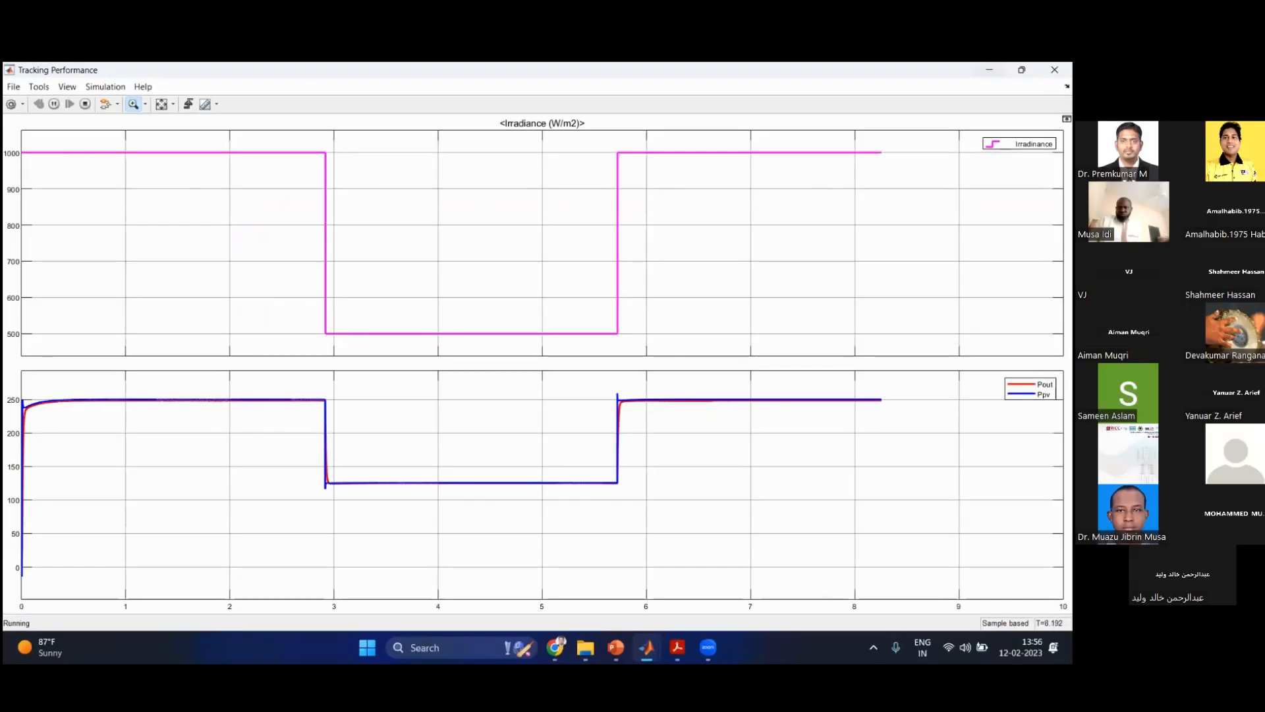
click(1022, 69)
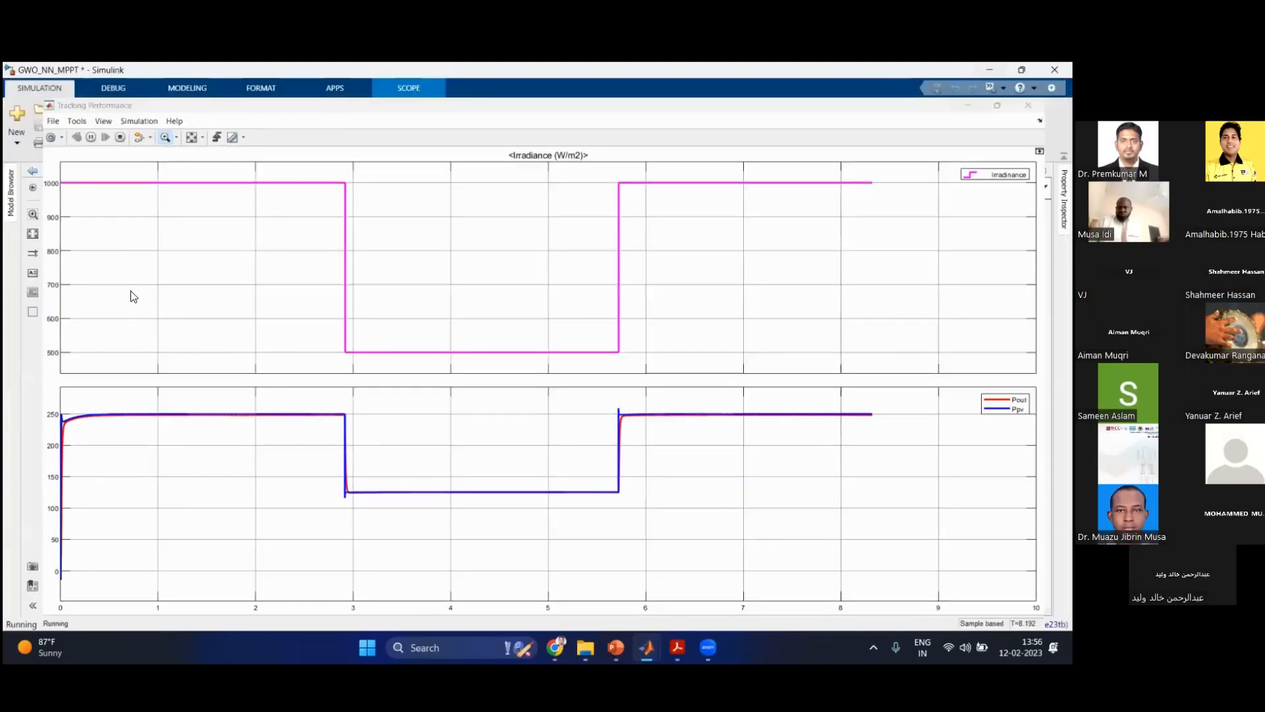
click(131, 290)
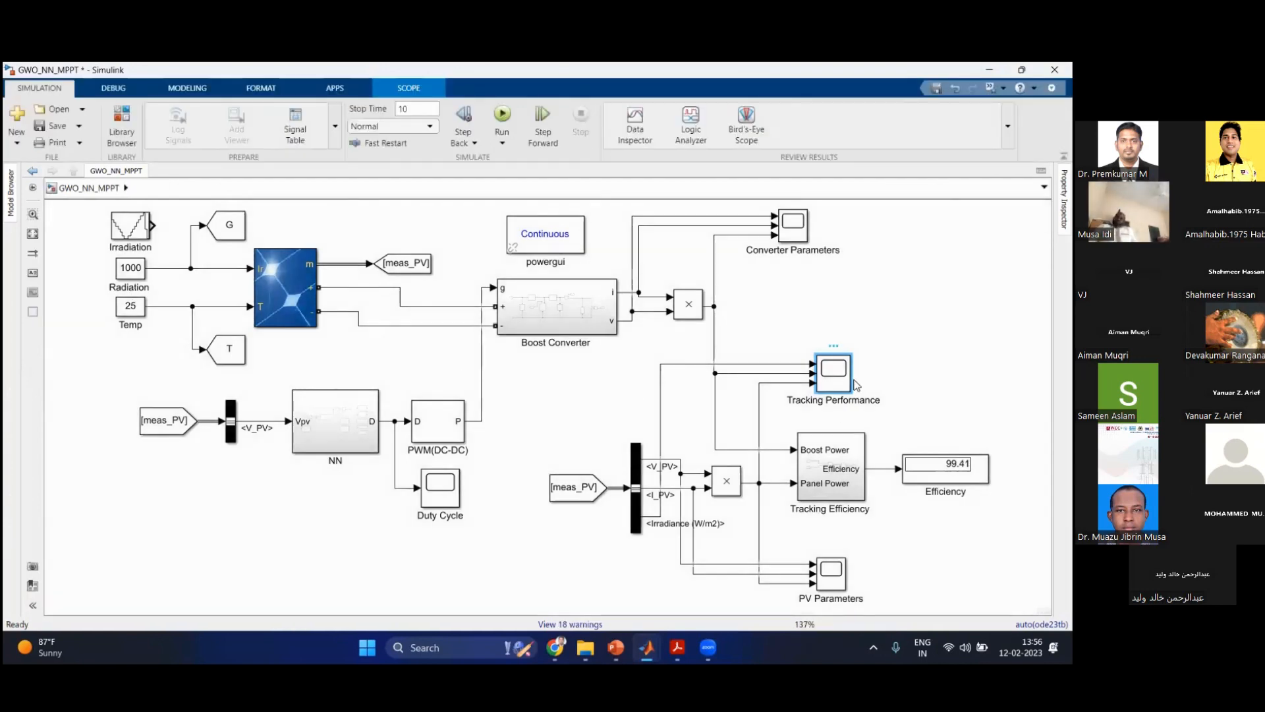
double_click(838, 382)
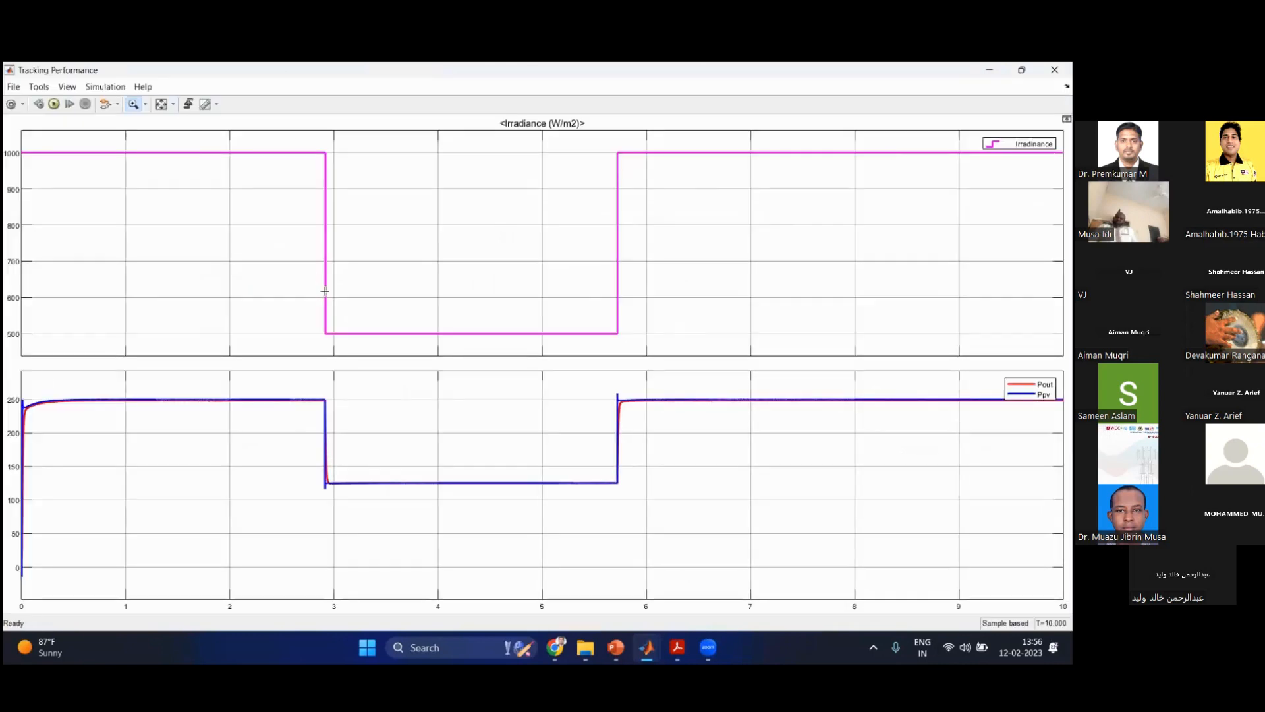
click(1055, 70)
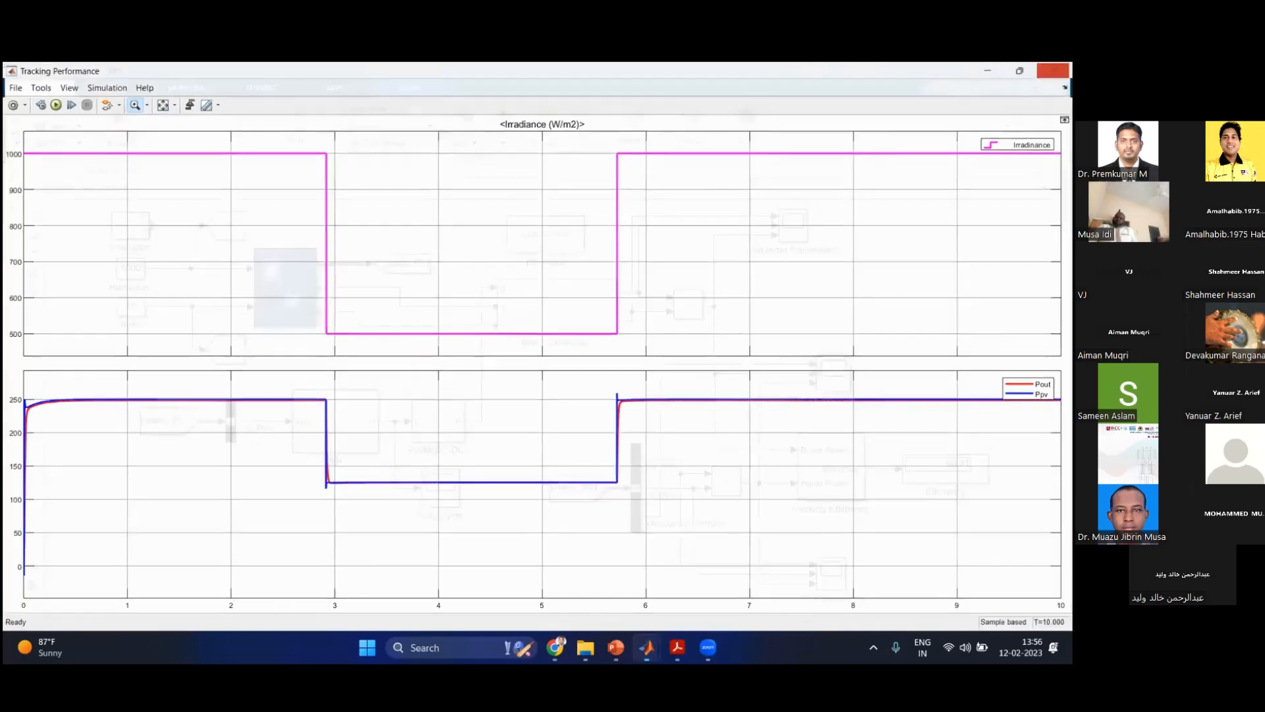
Step: Replace the constant Radiation connection by wiring the Irradiation block to the PV array's irradiance input and the G tag
click(186, 259)
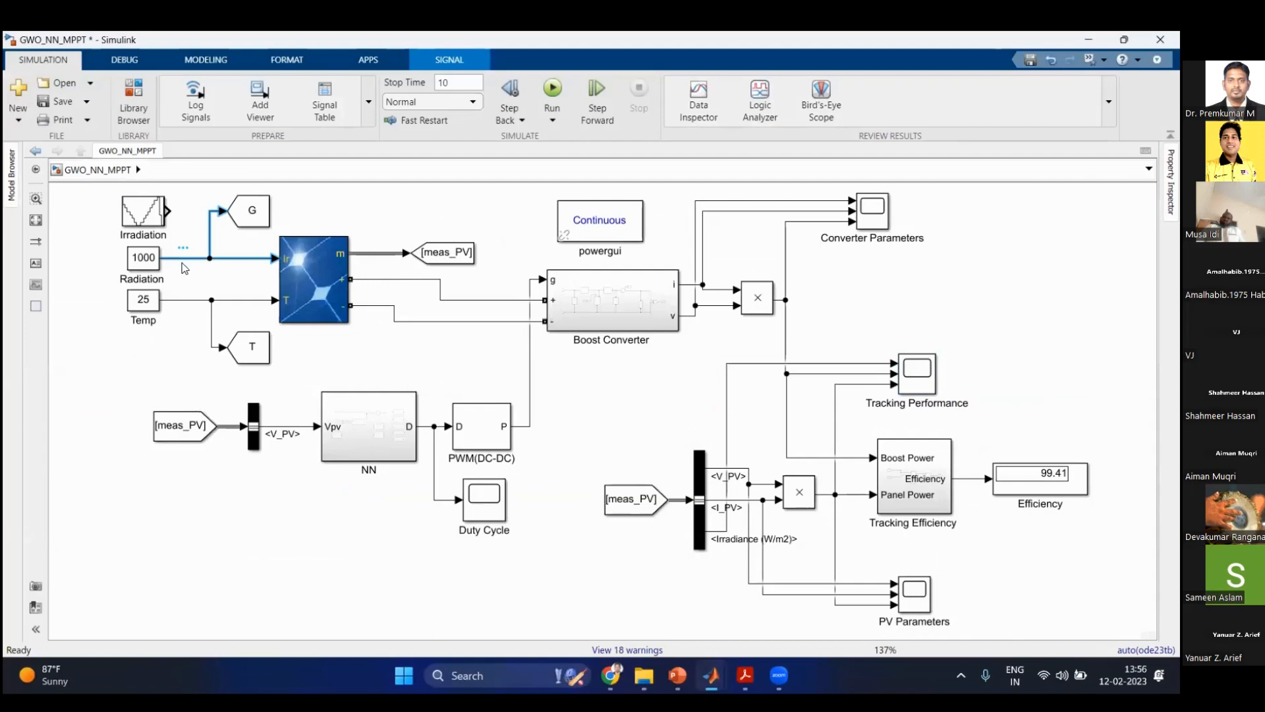
key(Delete)
drag(168, 211, 277, 258)
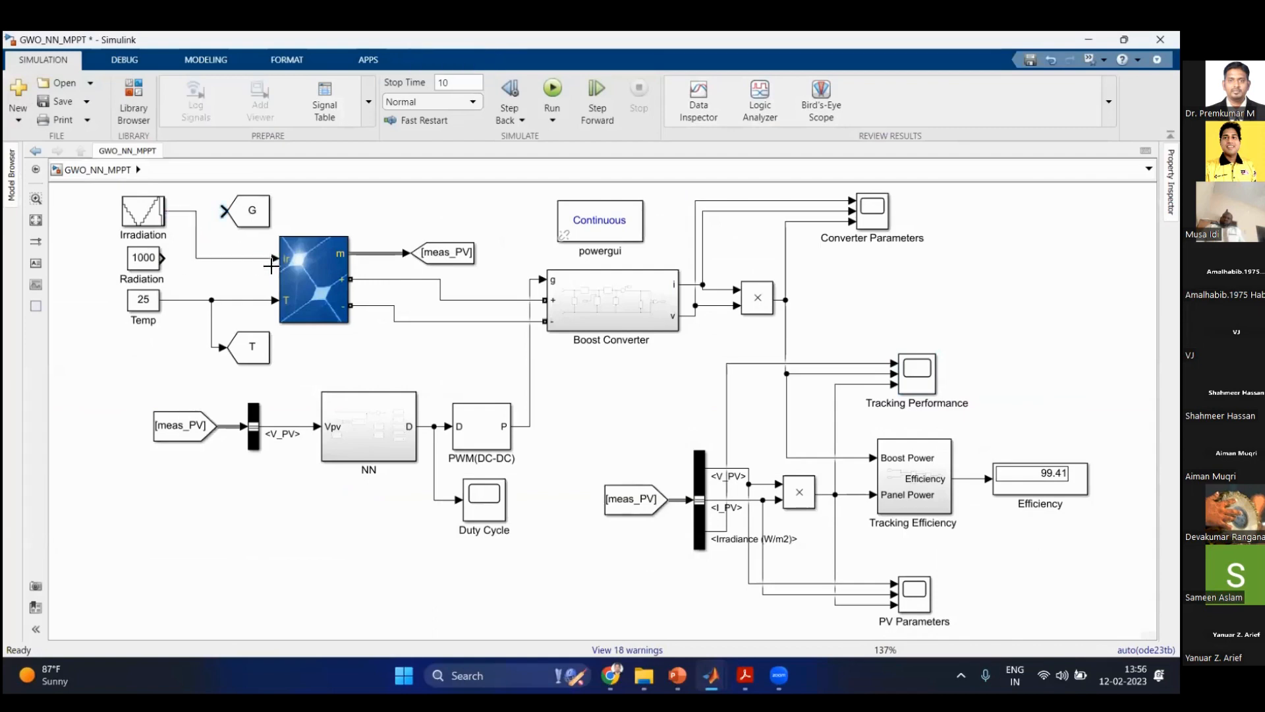
drag(225, 211, 192, 215)
Step: Examine the time and amplitude vectors in the Irradiation stair generator's block parameters
click(146, 216)
double_click(146, 216)
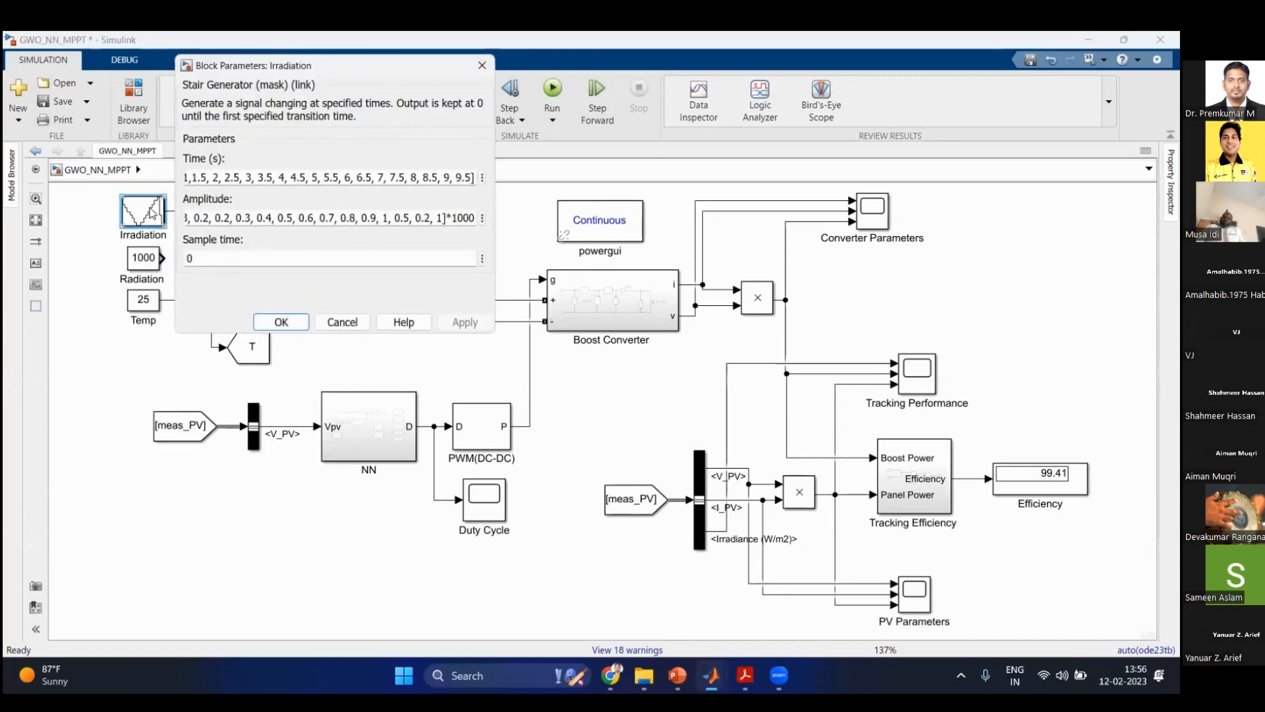
click(342, 322)
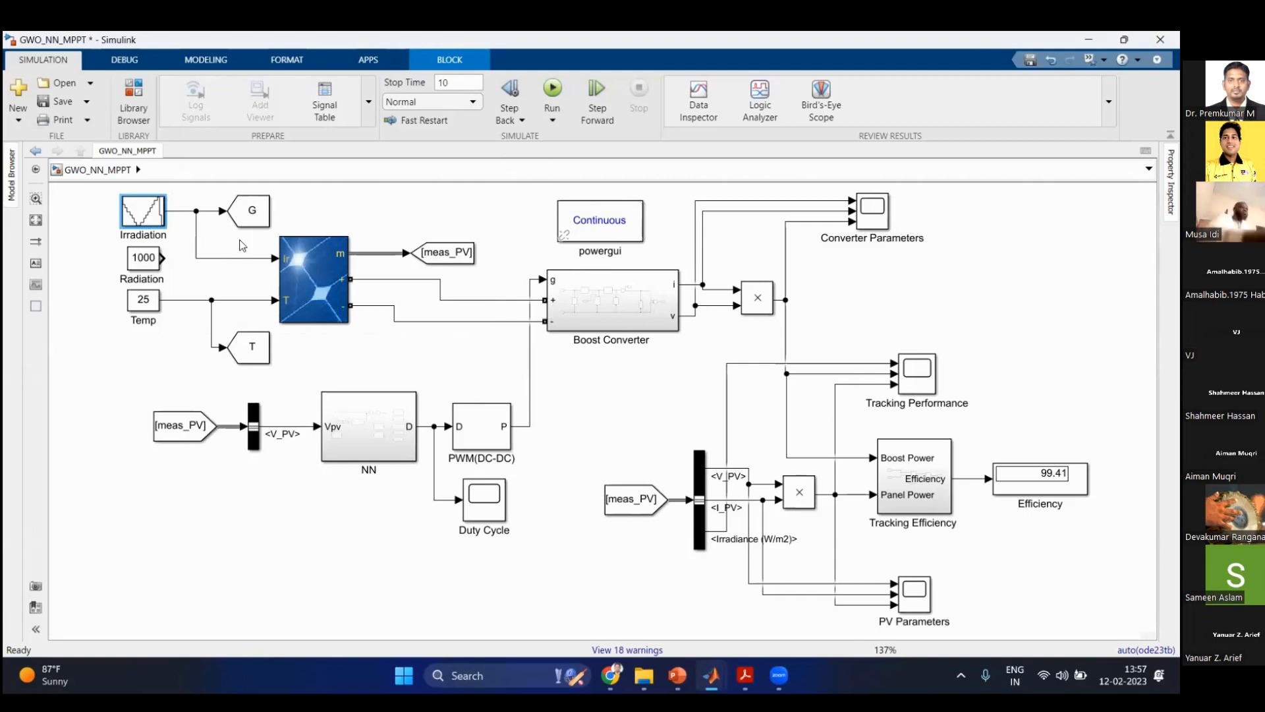
double_click(143, 211)
triple_click(205, 179)
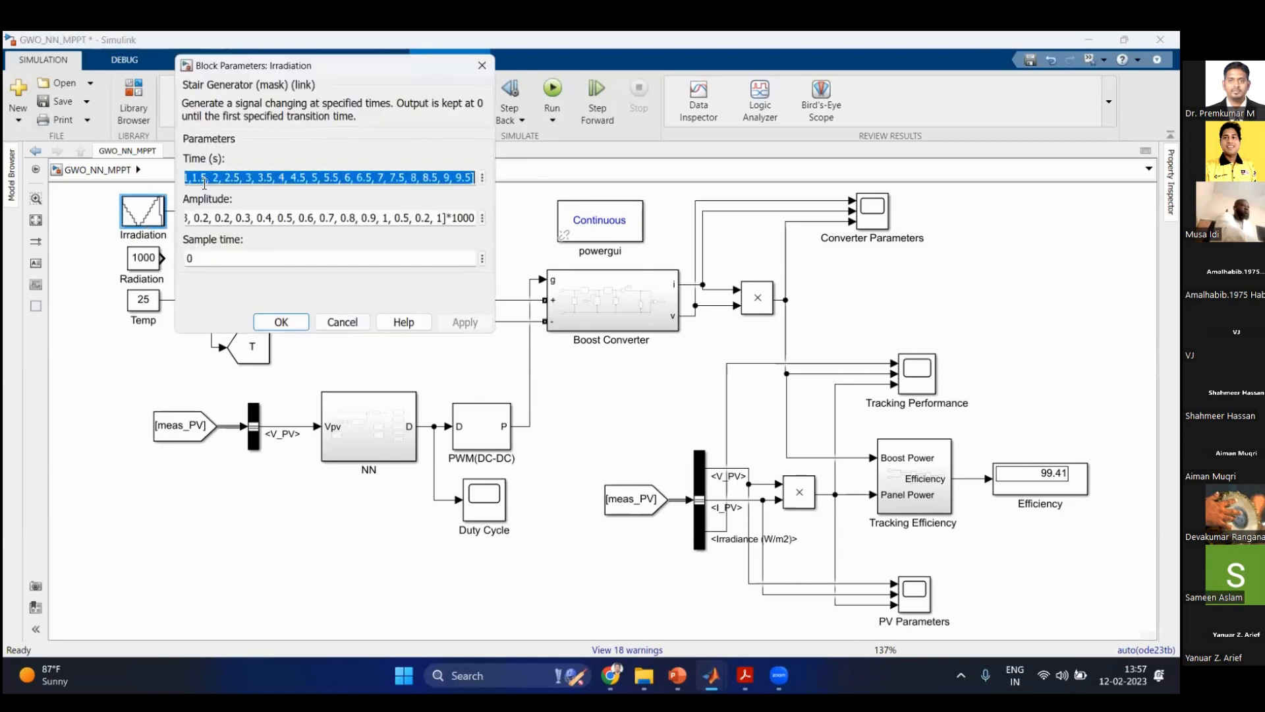
double_click(204, 179)
click(201, 179)
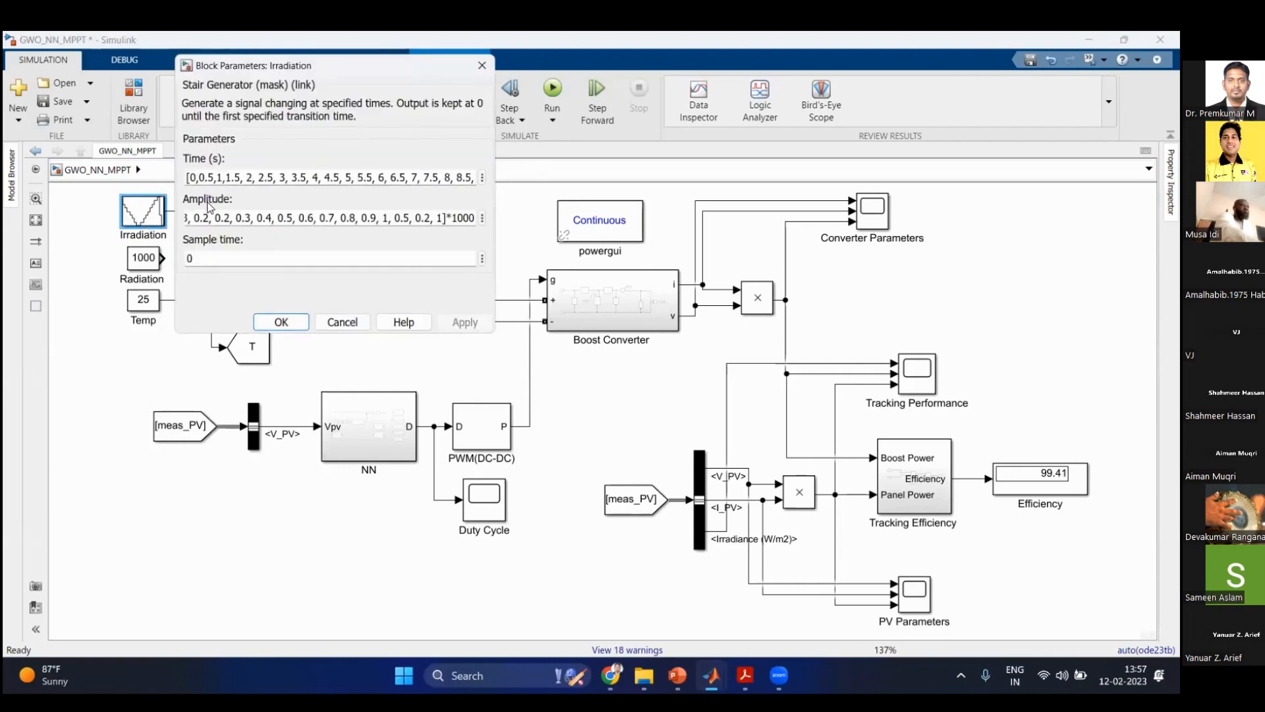
click(194, 220)
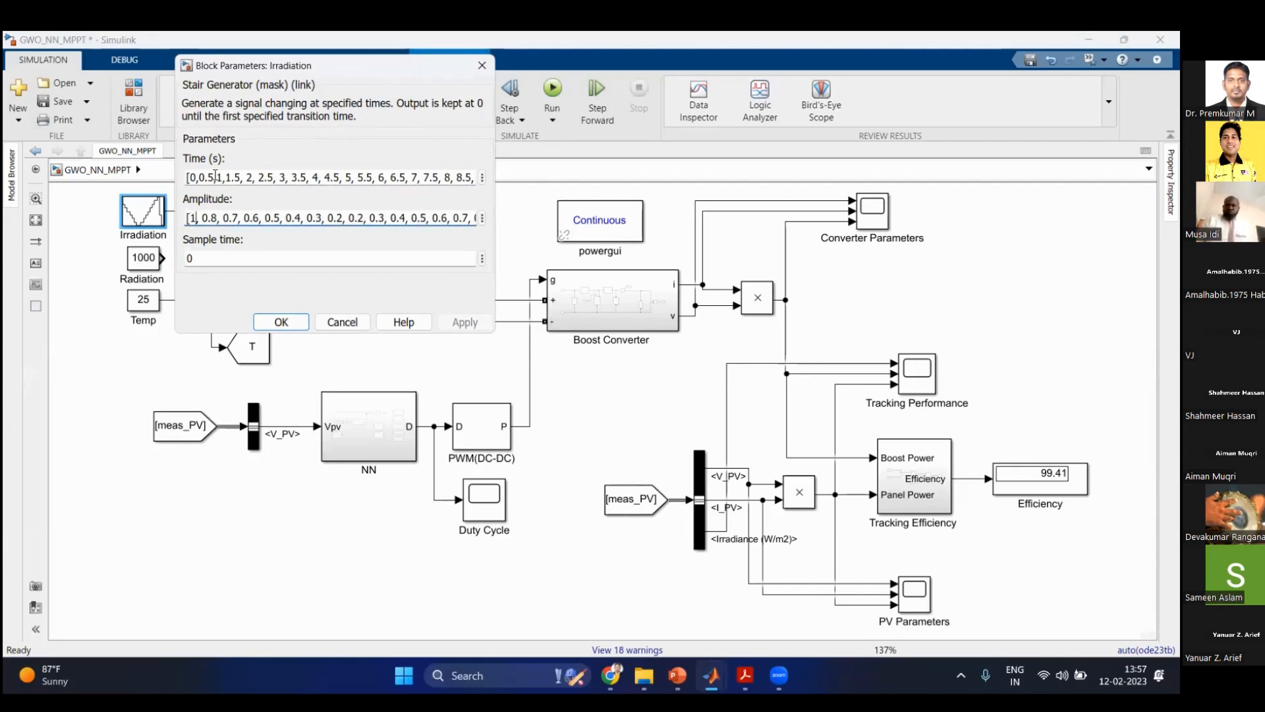
double_click(201, 178)
click(199, 178)
drag(199, 179, 177, 181)
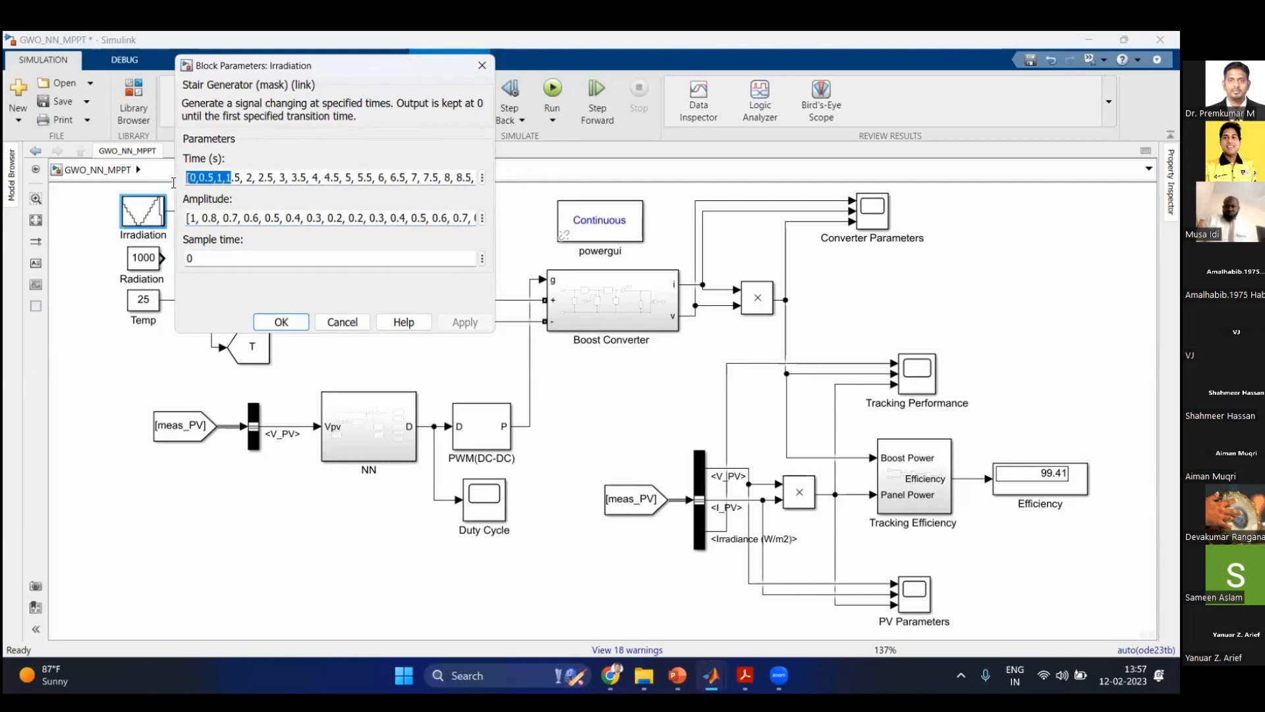
click(205, 180)
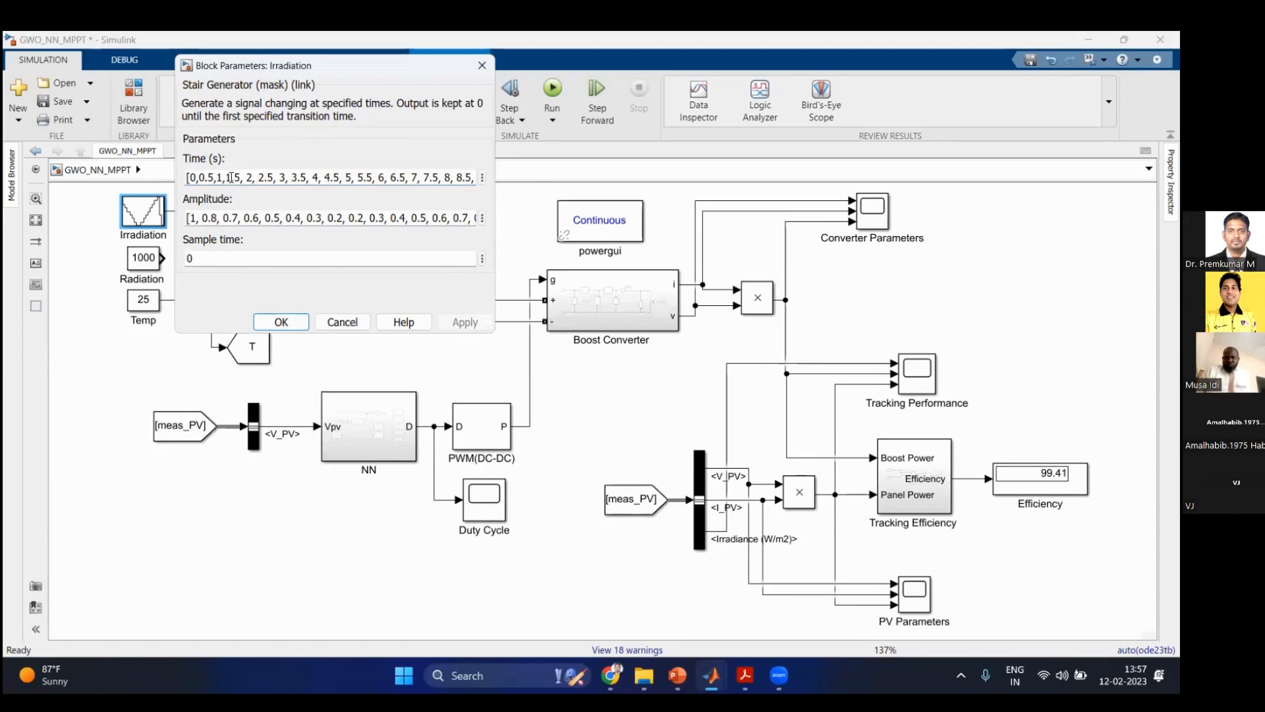
key(Tab)
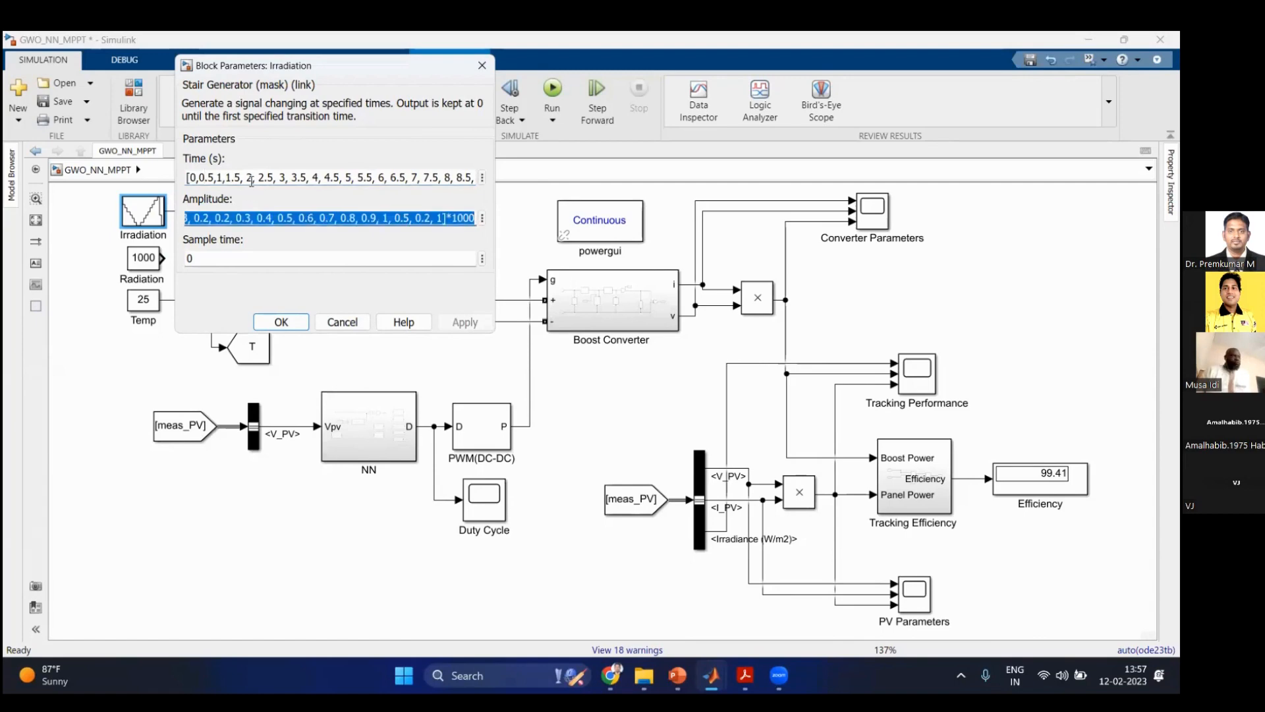
key(shift+Tab)
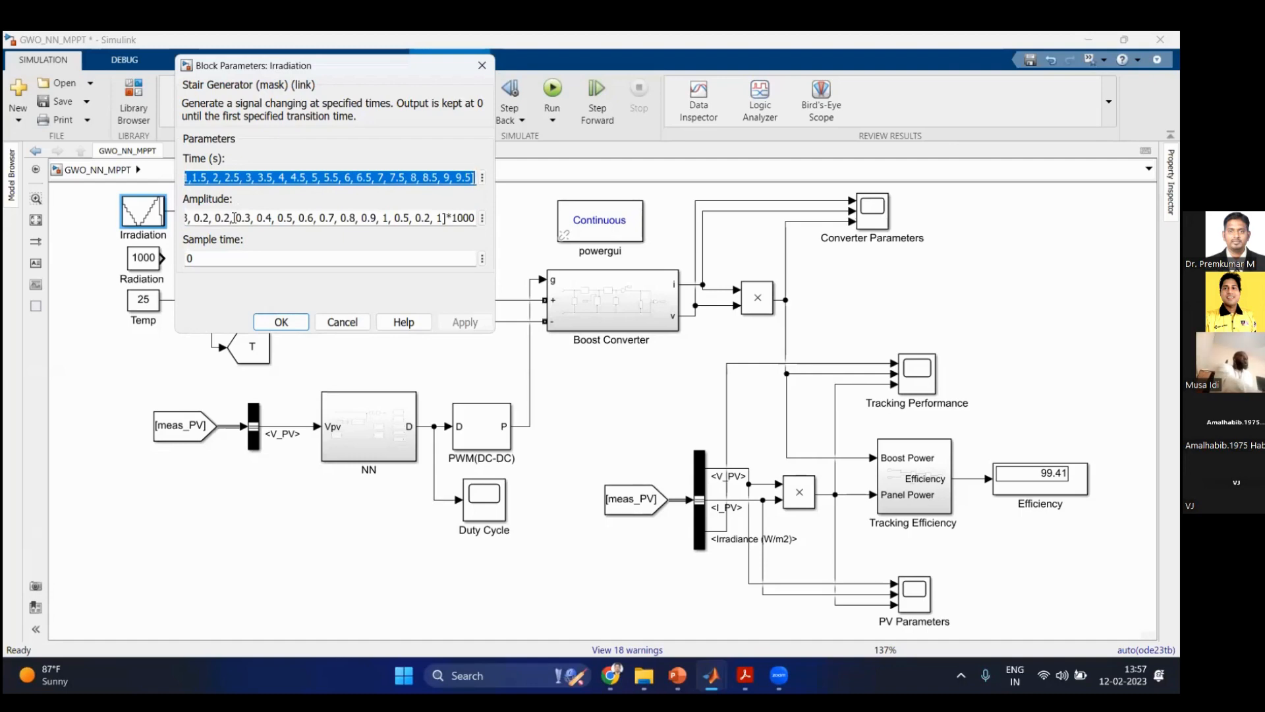
click(285, 321)
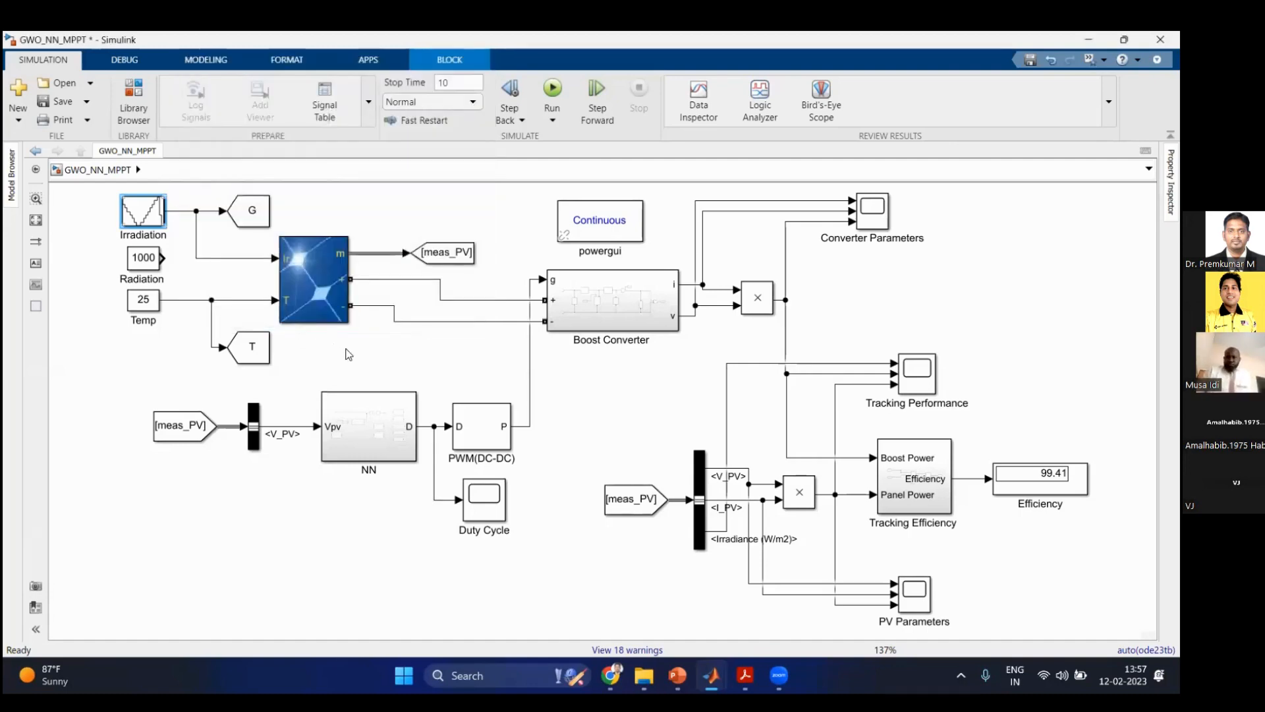
Step: Simulate the model with the stair-step irradiation profile and scale the Tracking Performance scope's irradiance axis to the data
click(348, 354)
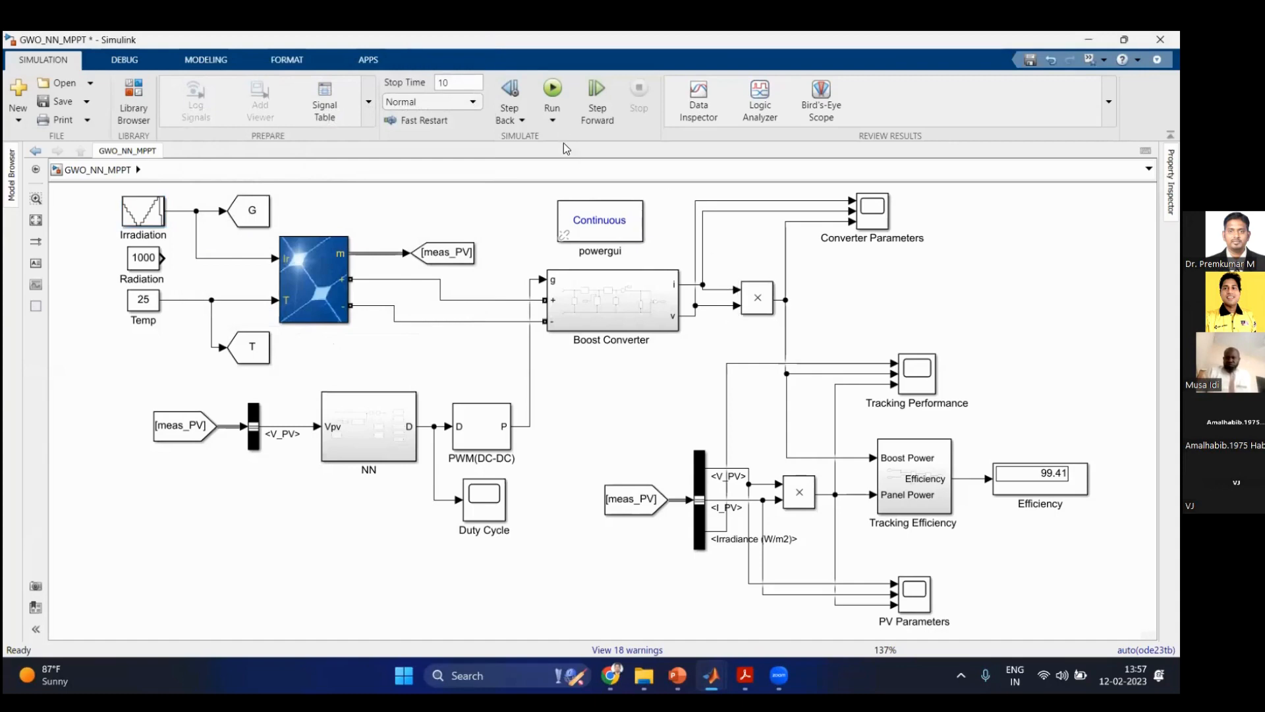
click(552, 120)
click(590, 147)
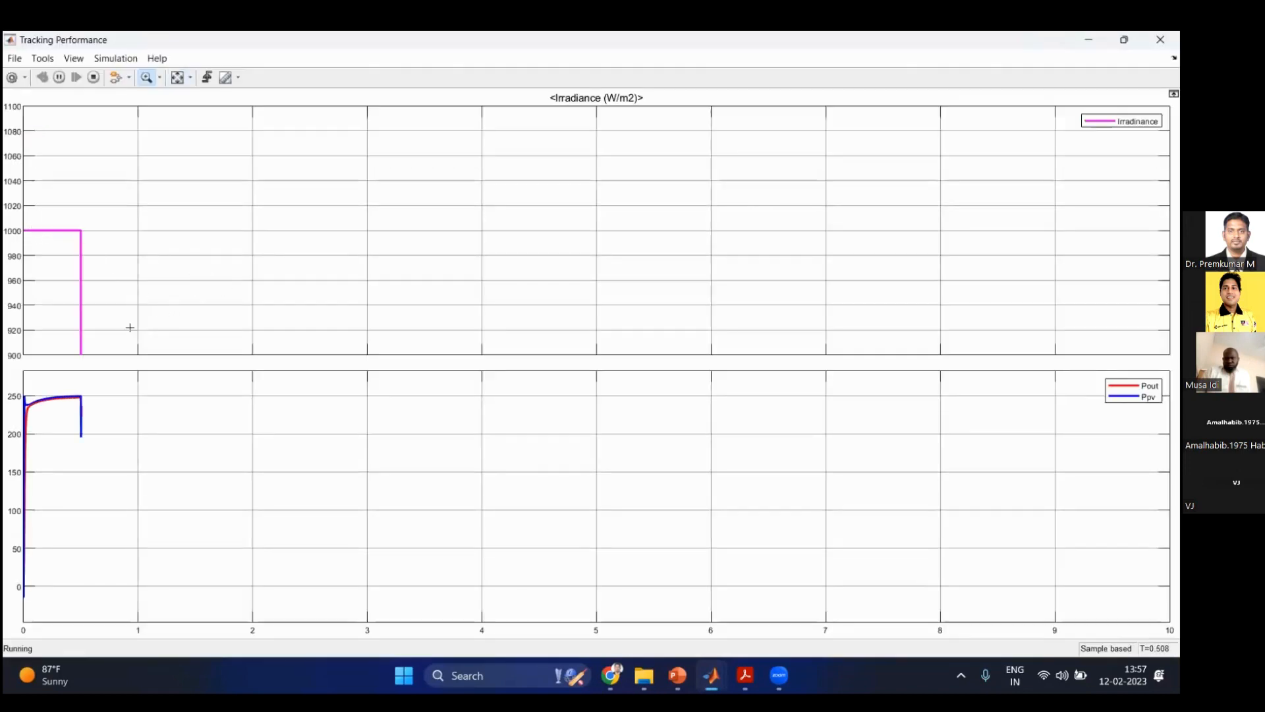
click(177, 77)
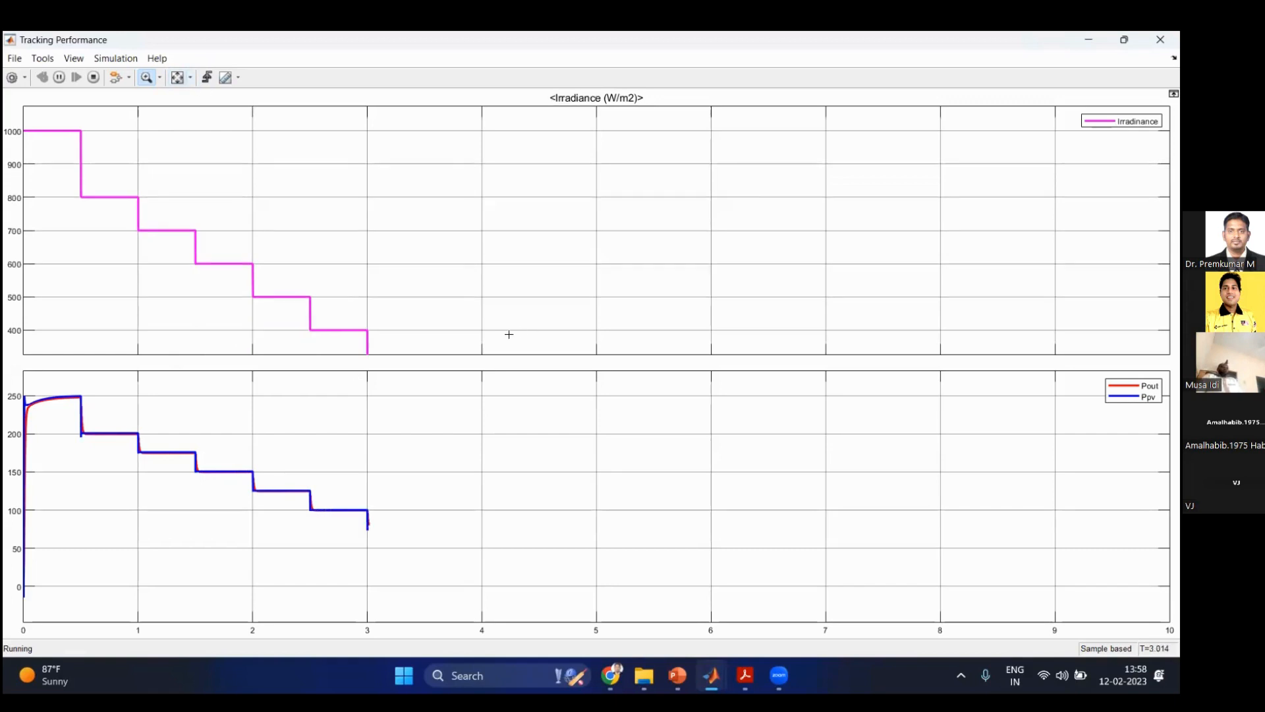
click(185, 79)
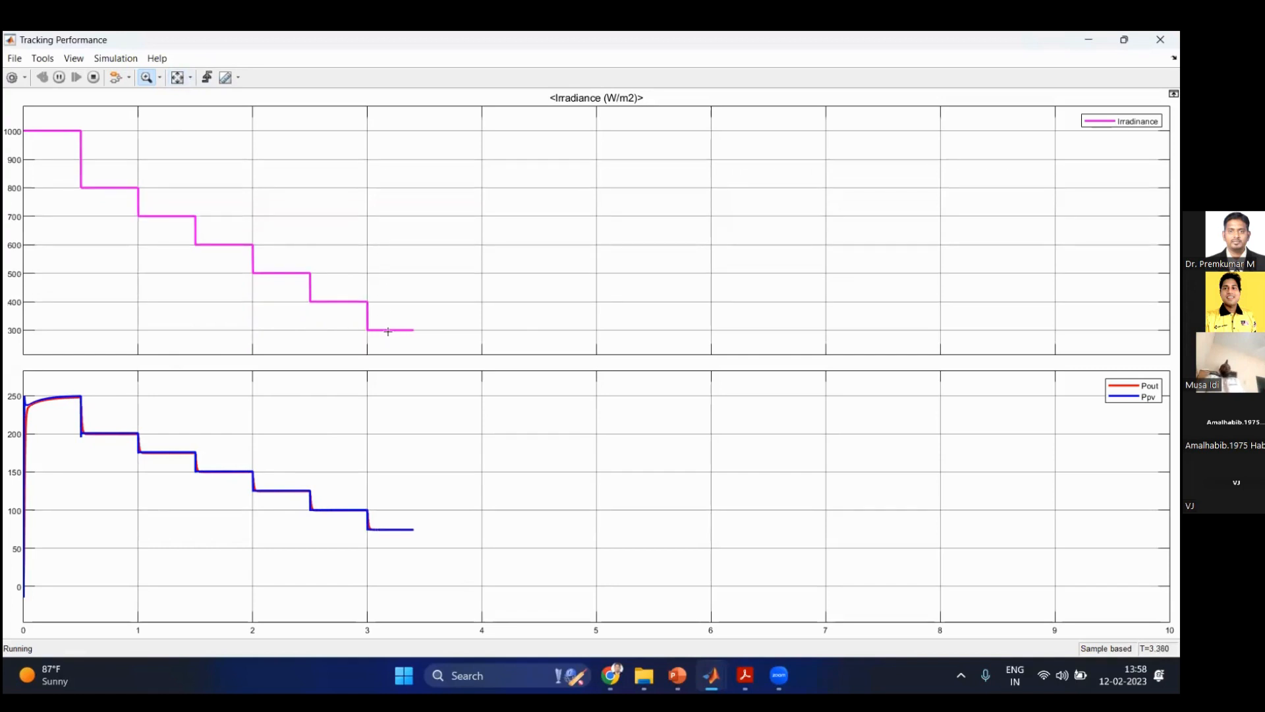
click(180, 79)
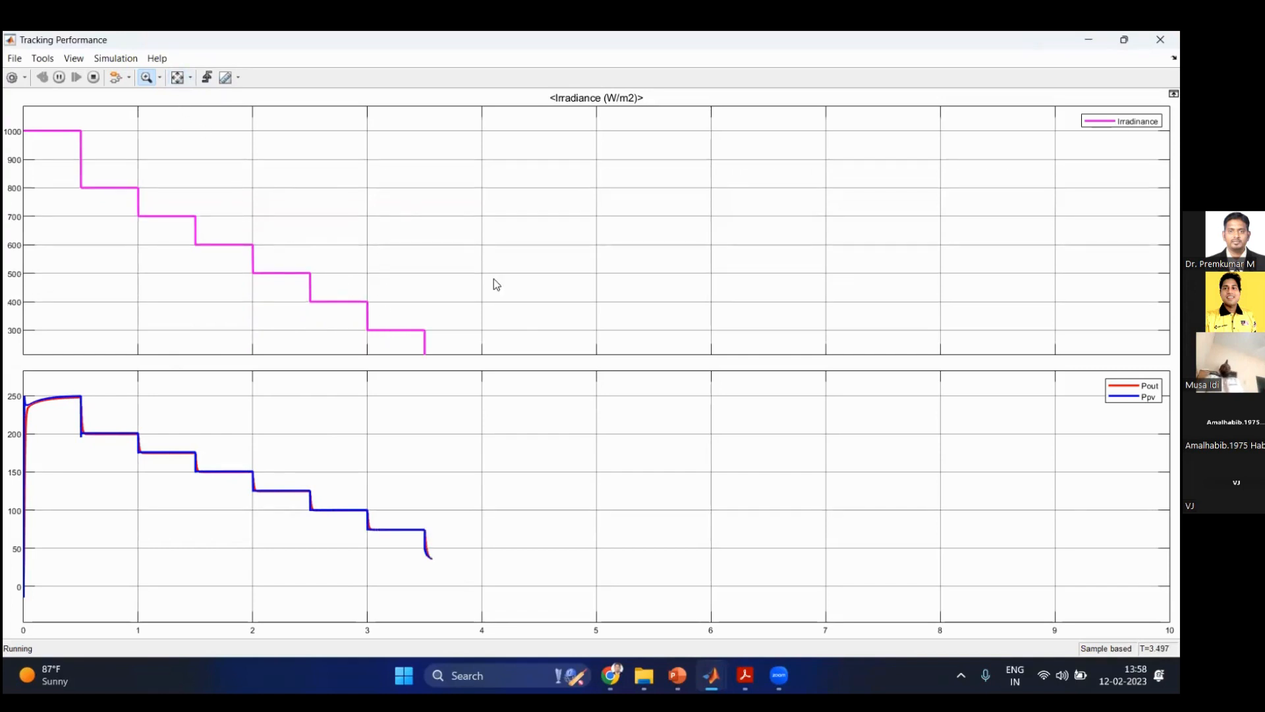
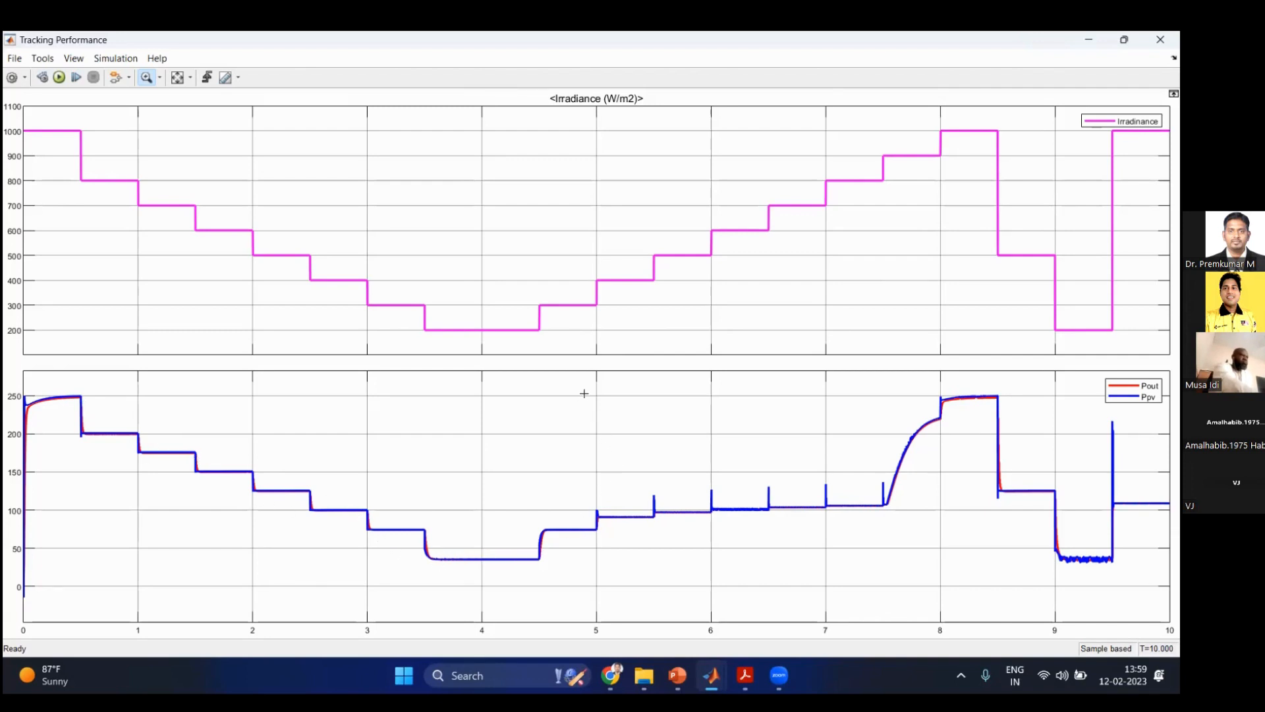
Step: Inspect the Tracking Performance power curves between 5 and 10 s, magnifying the irradiance steps at 5, 5.5 and 6 s
drag(590, 375, 1171, 578)
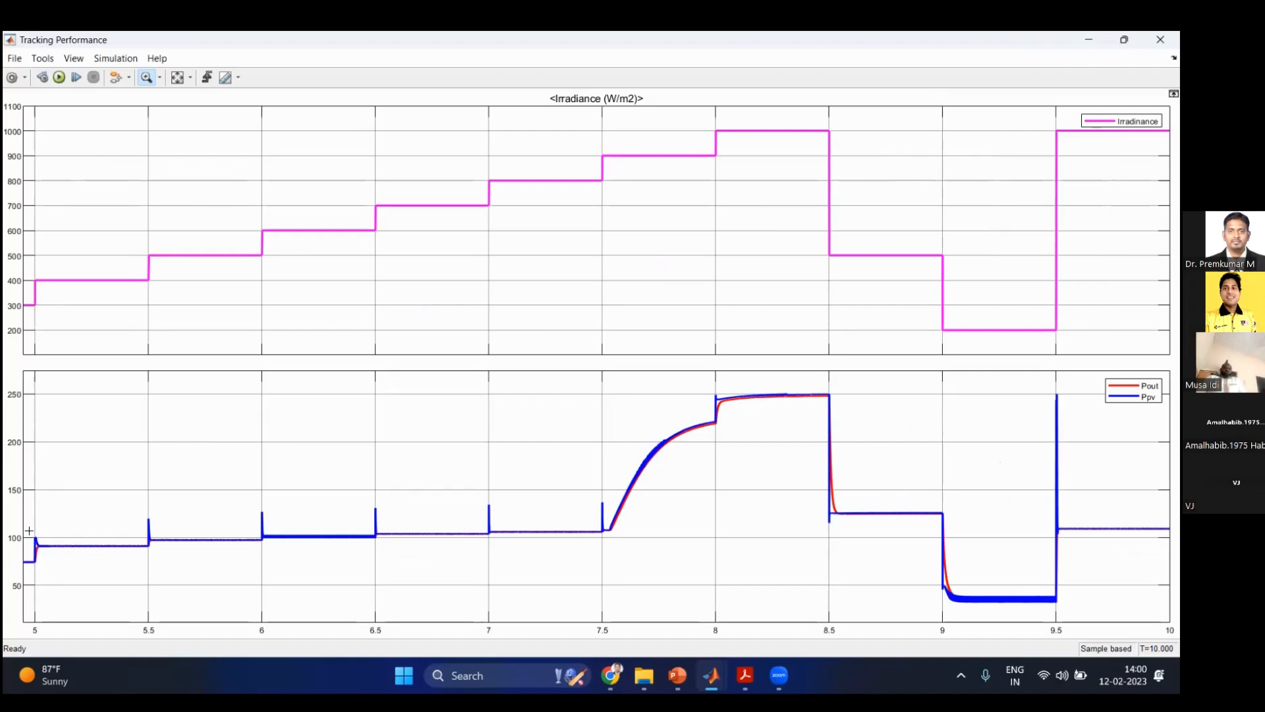
drag(29, 531, 52, 570)
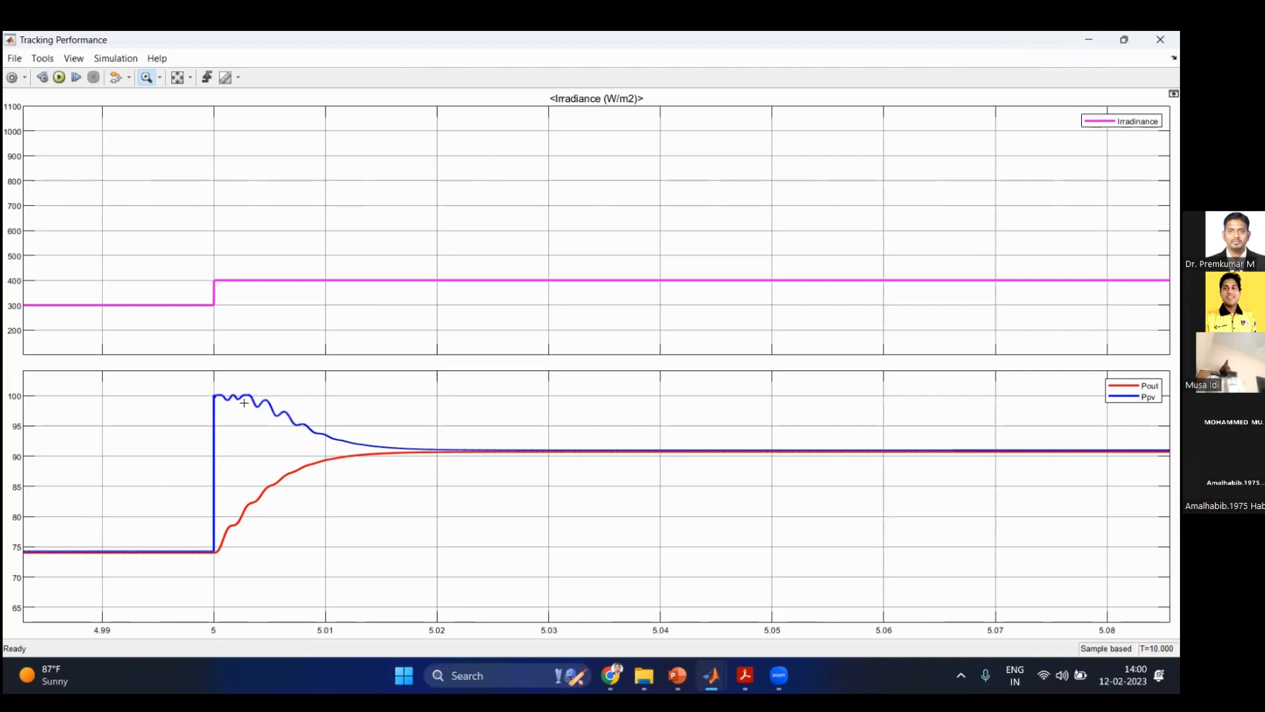
click(178, 77)
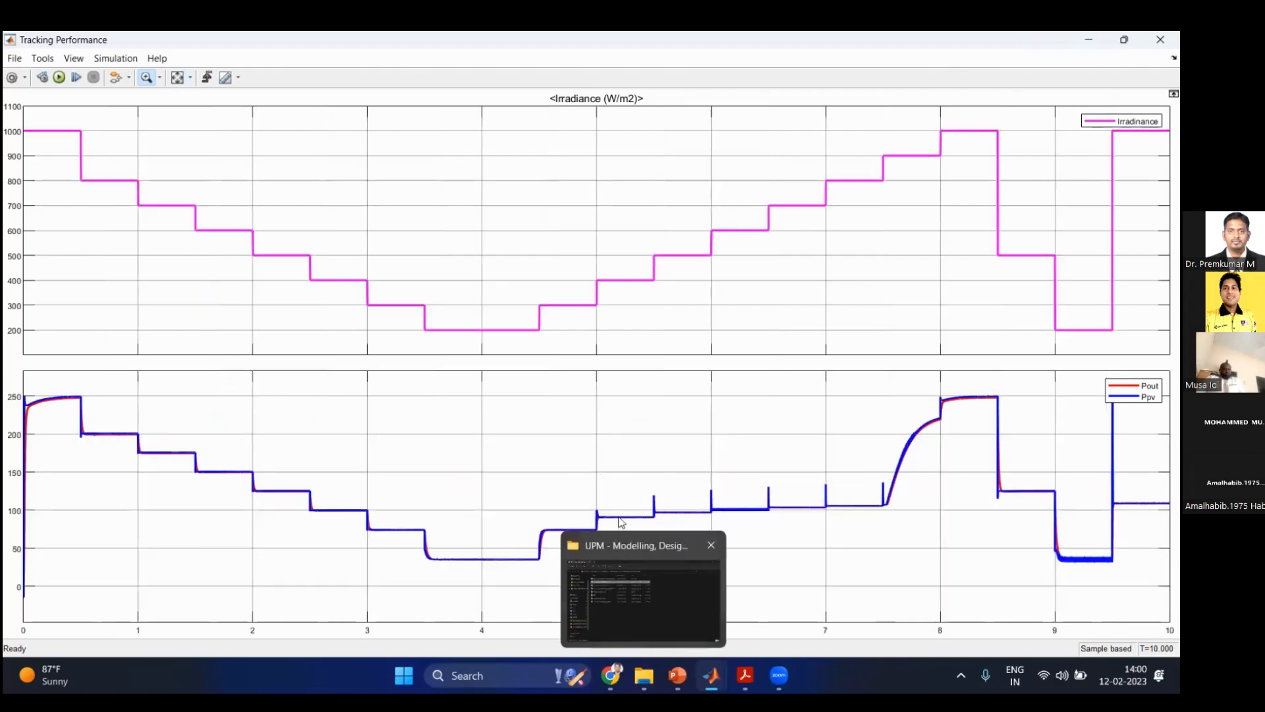
click(634, 473)
drag(654, 504, 791, 570)
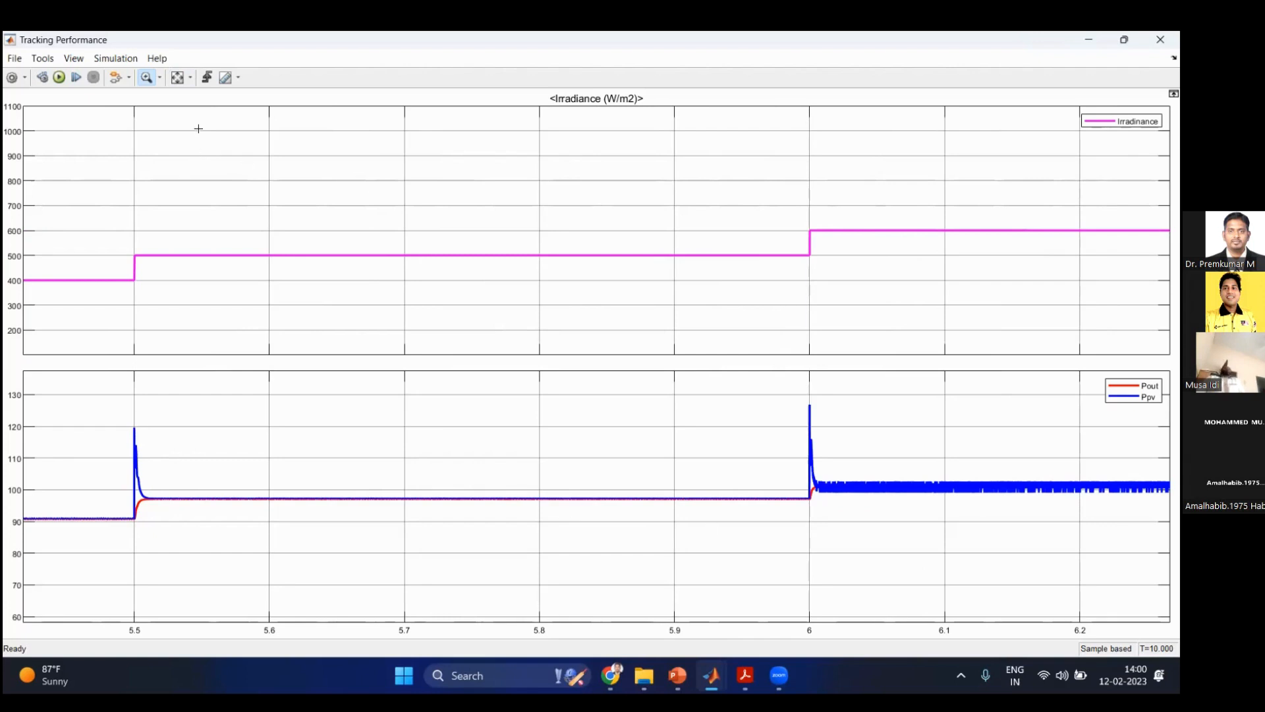
click(181, 77)
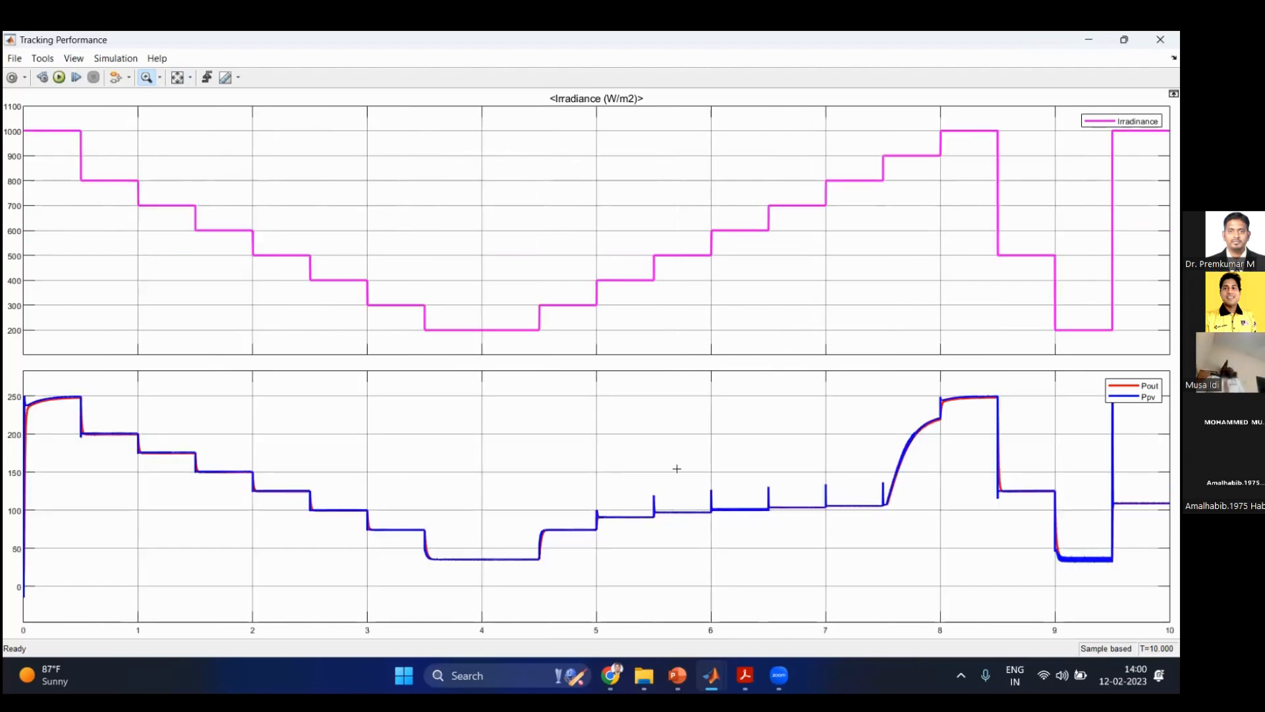
Step: Inspect Pout and Ppv over the rising irradiance steps from 5 to 8 s and the final 9.5 s step, restoring the full view
drag(705, 475, 925, 520)
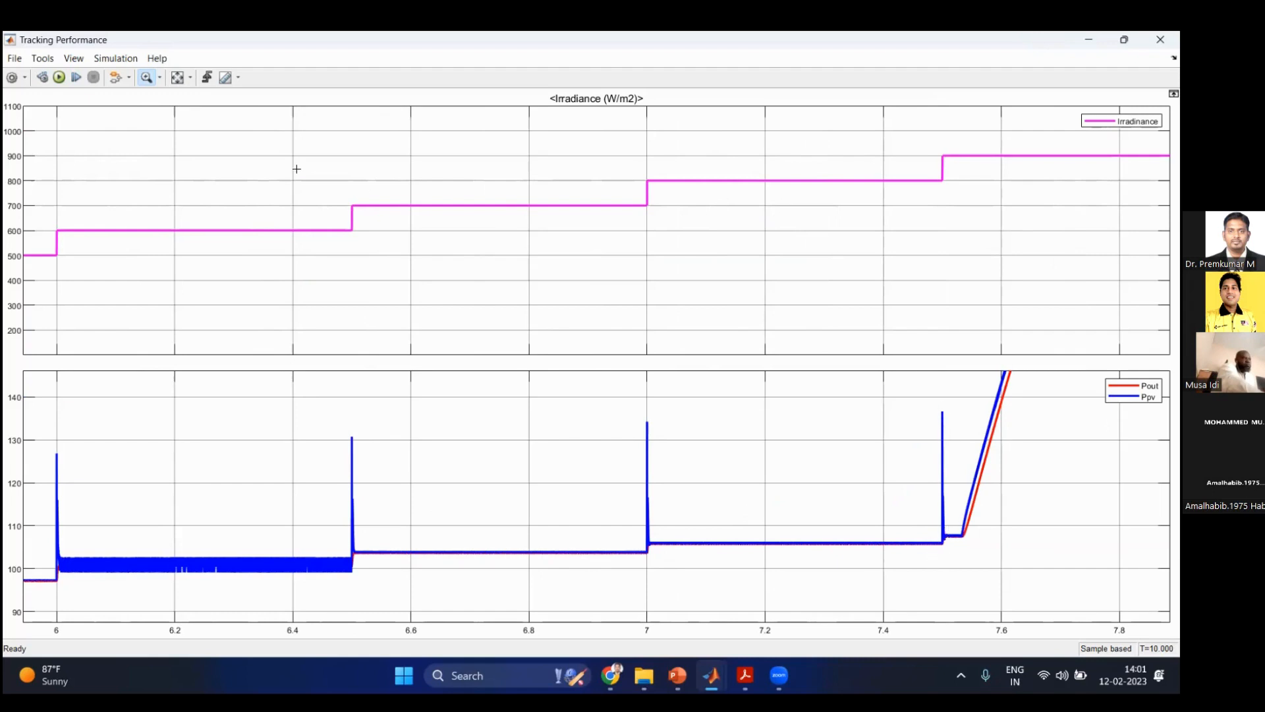
click(177, 77)
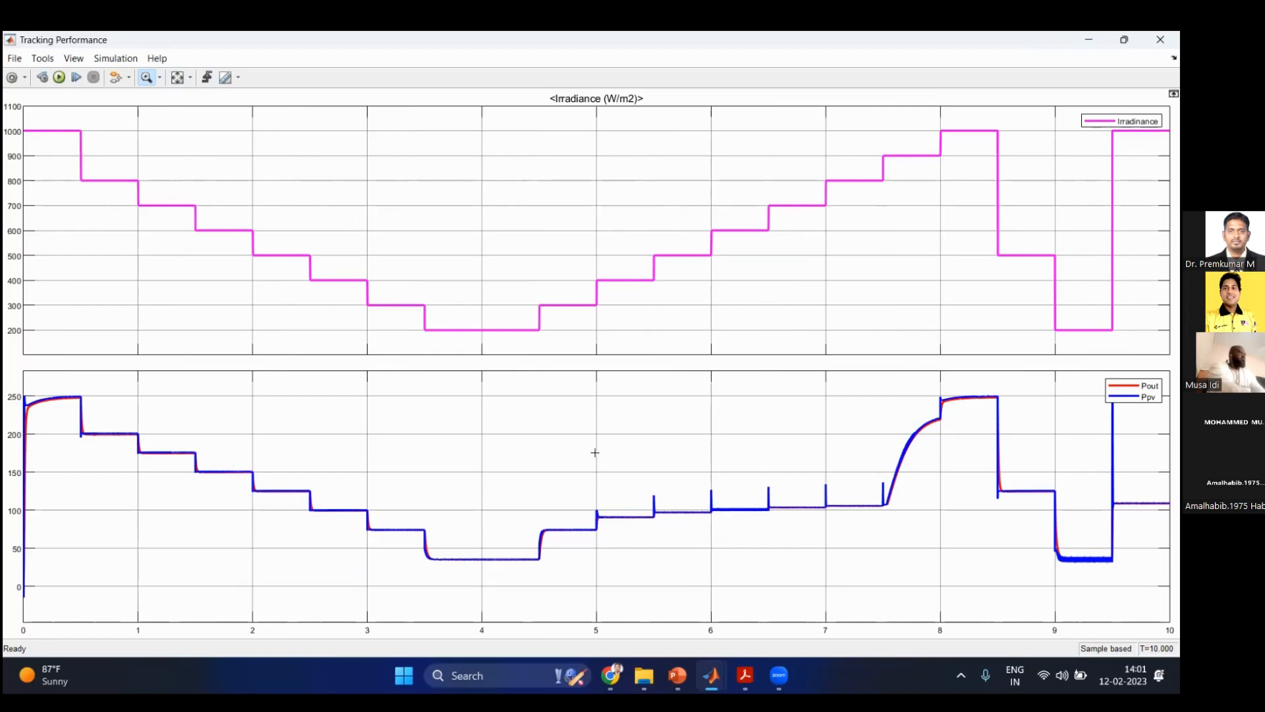
drag(578, 454, 972, 557)
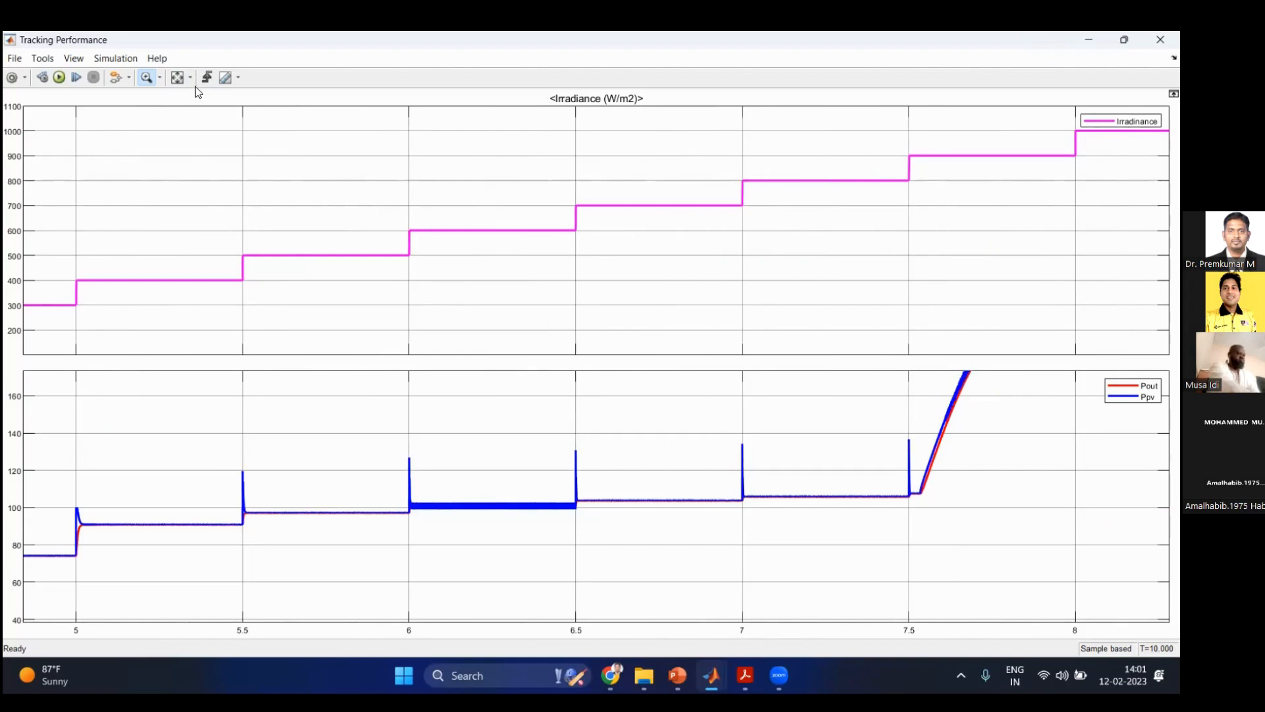
double_click(911, 410)
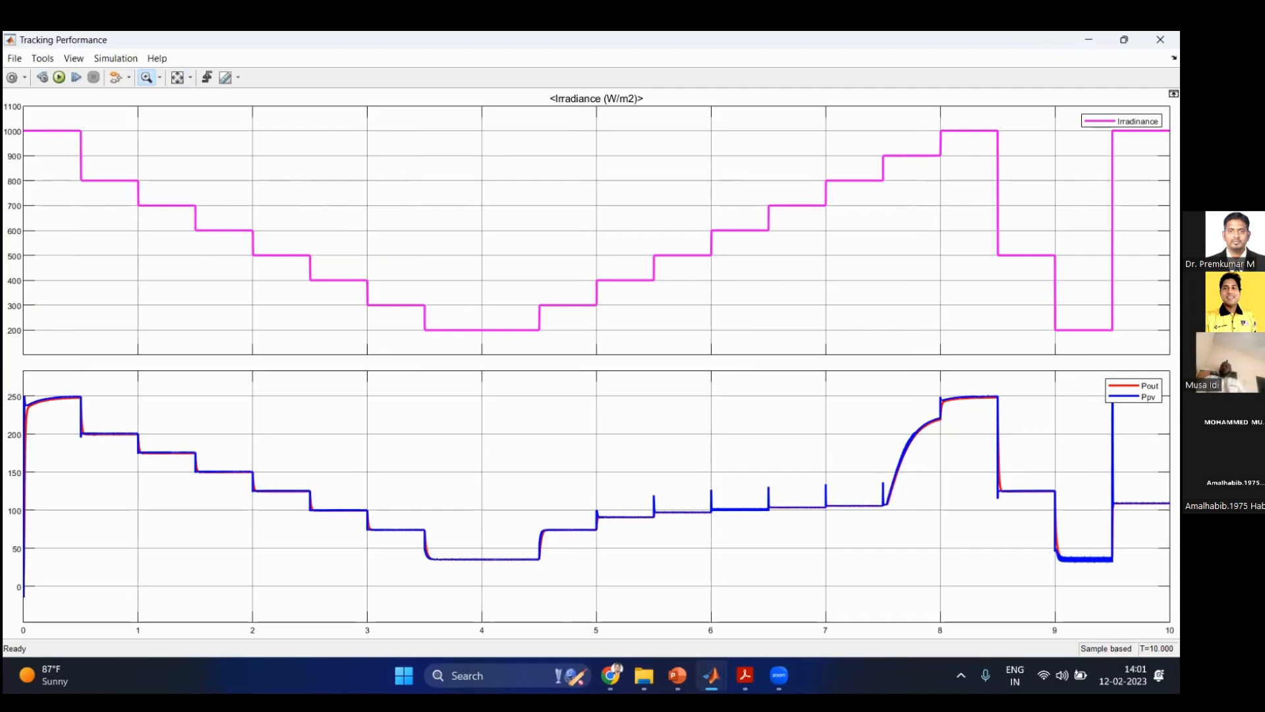
drag(1097, 391, 1171, 540)
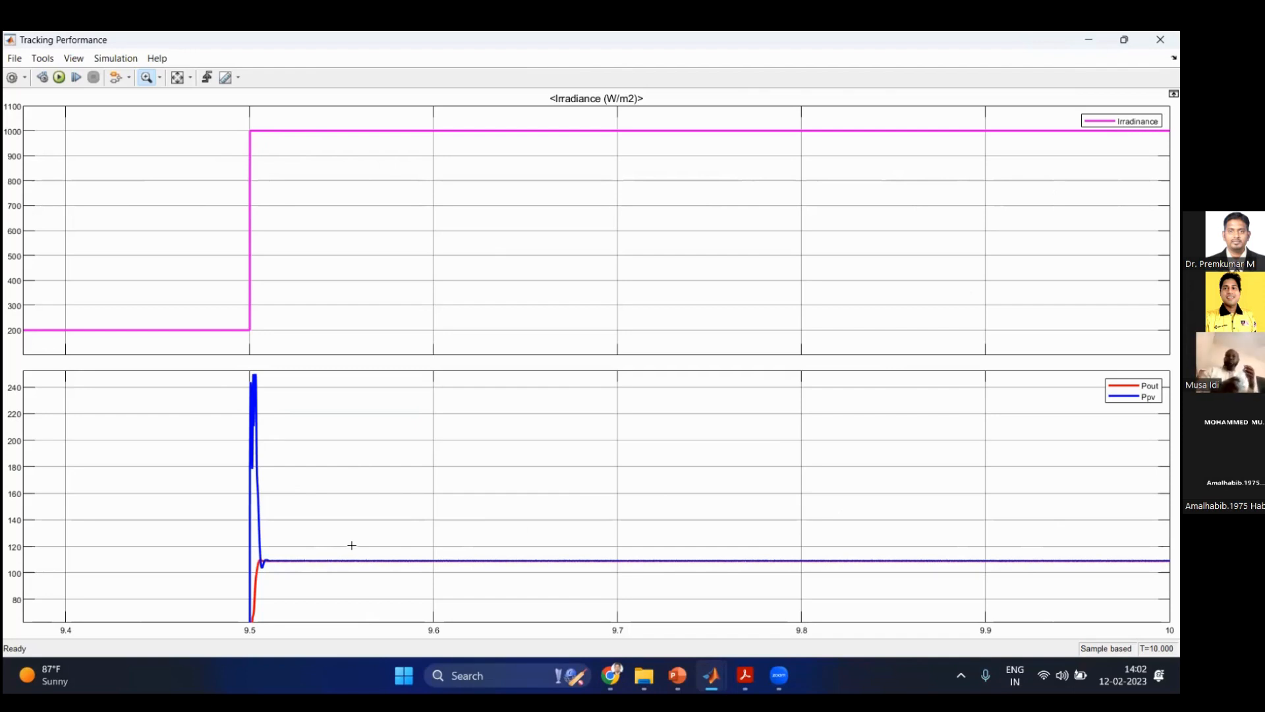
click(180, 79)
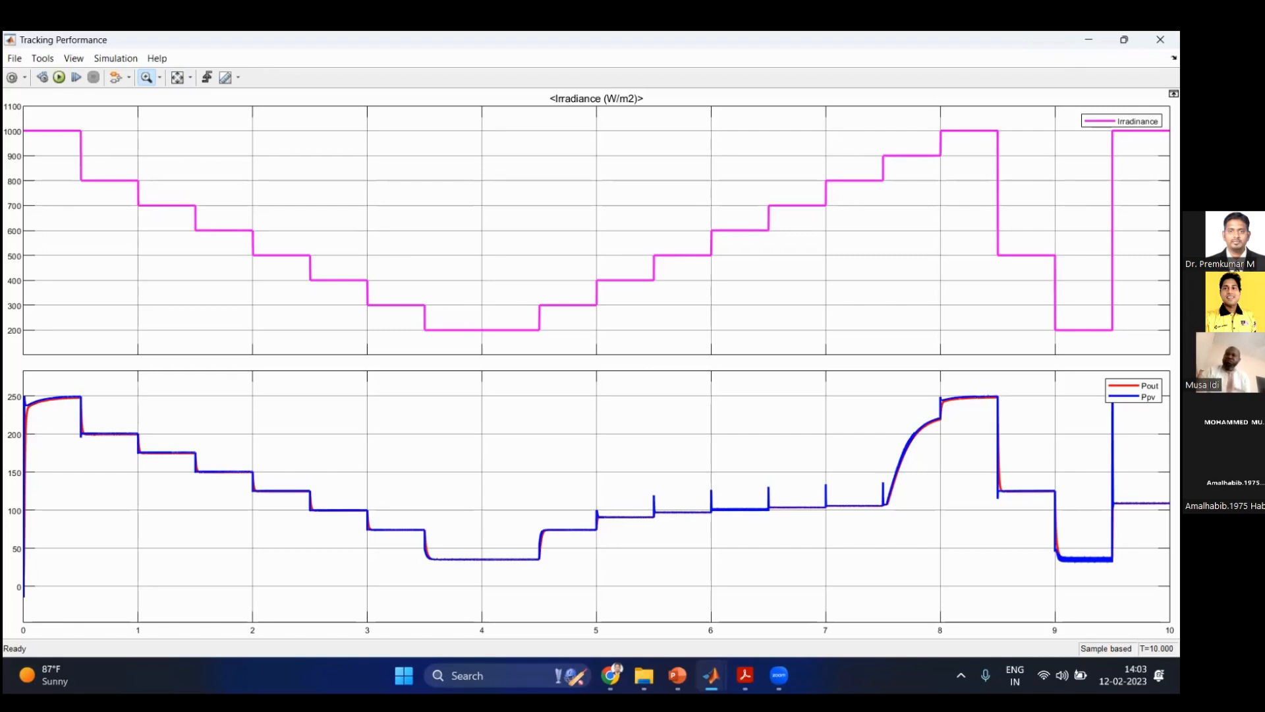
Step: Return to the GWO_NN_MPPT model and save it
key(alt+Tab)
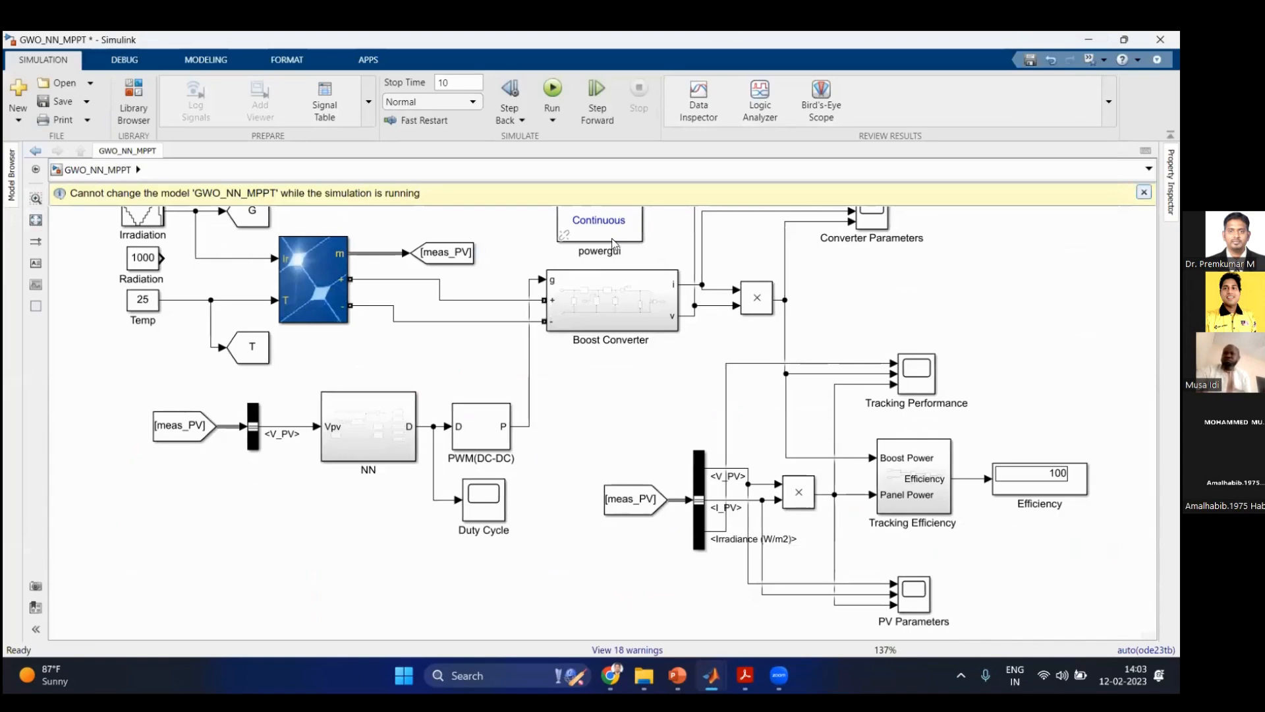
click(551, 288)
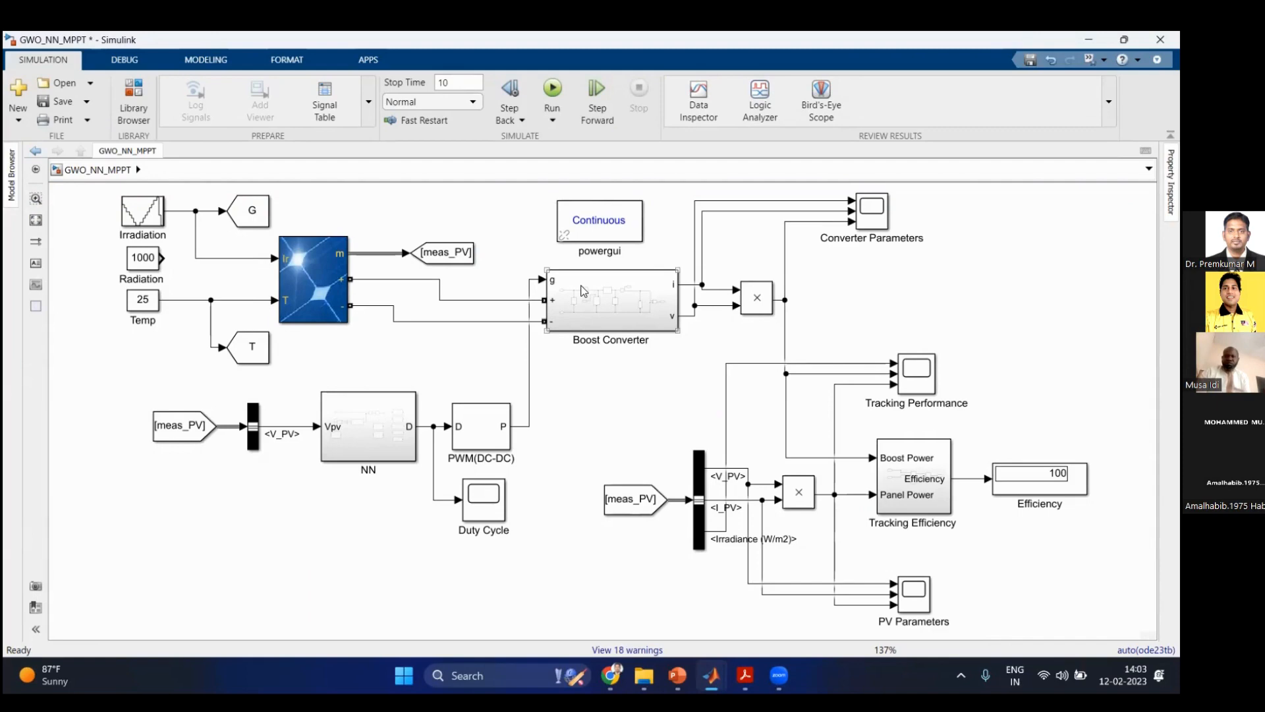
click(73, 104)
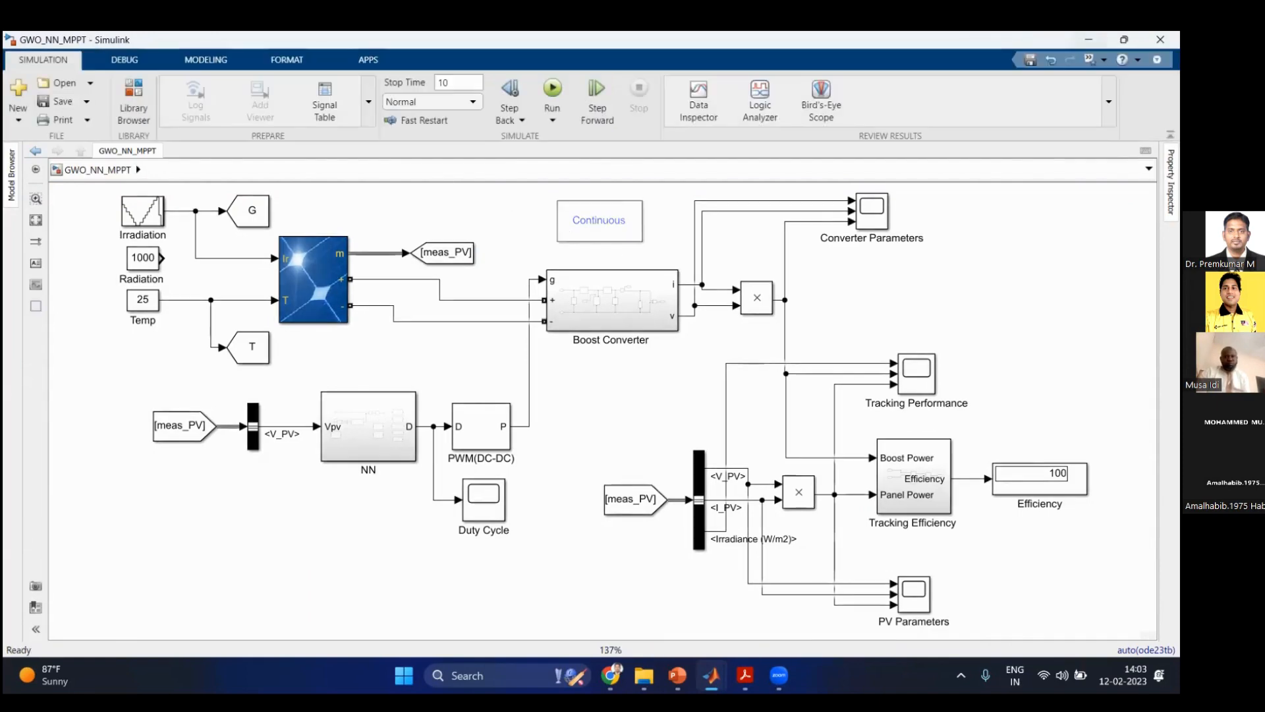
Step: Open the GWO_Hybrid_NN_MPPT.slx model from MATLAB's PV Panel folder
key(alt+Tab)
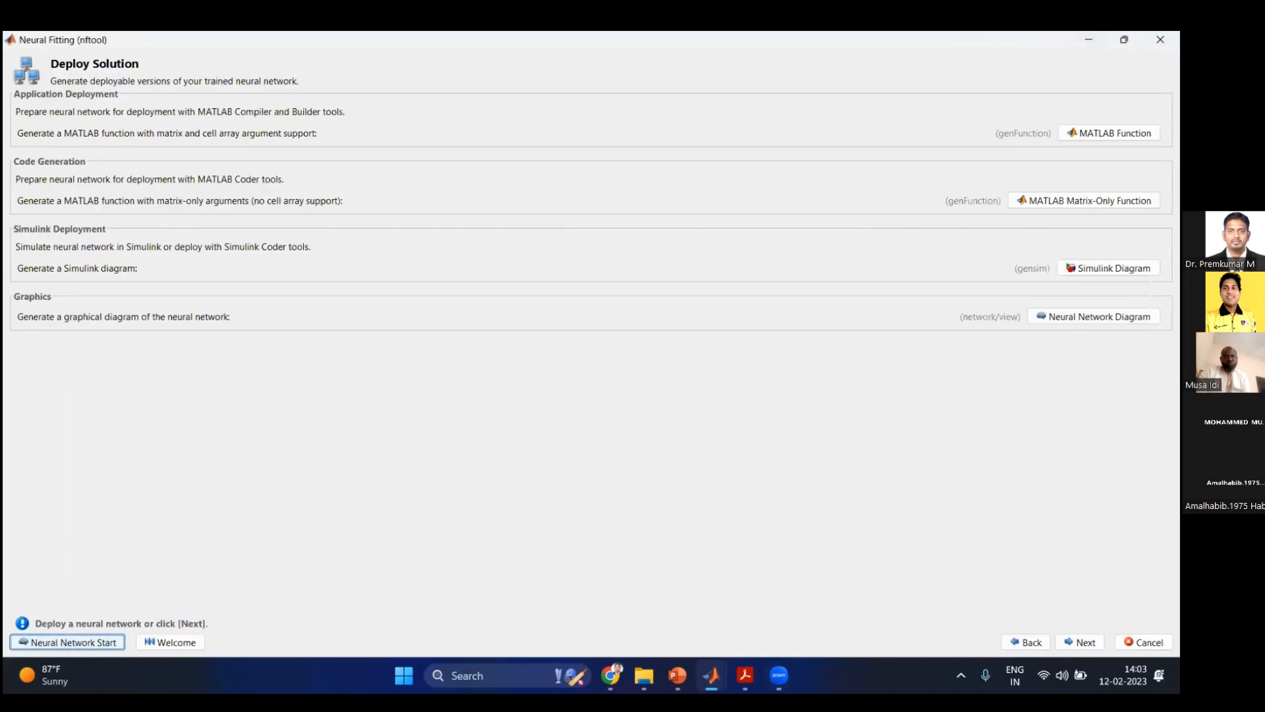
key(alt+Tab)
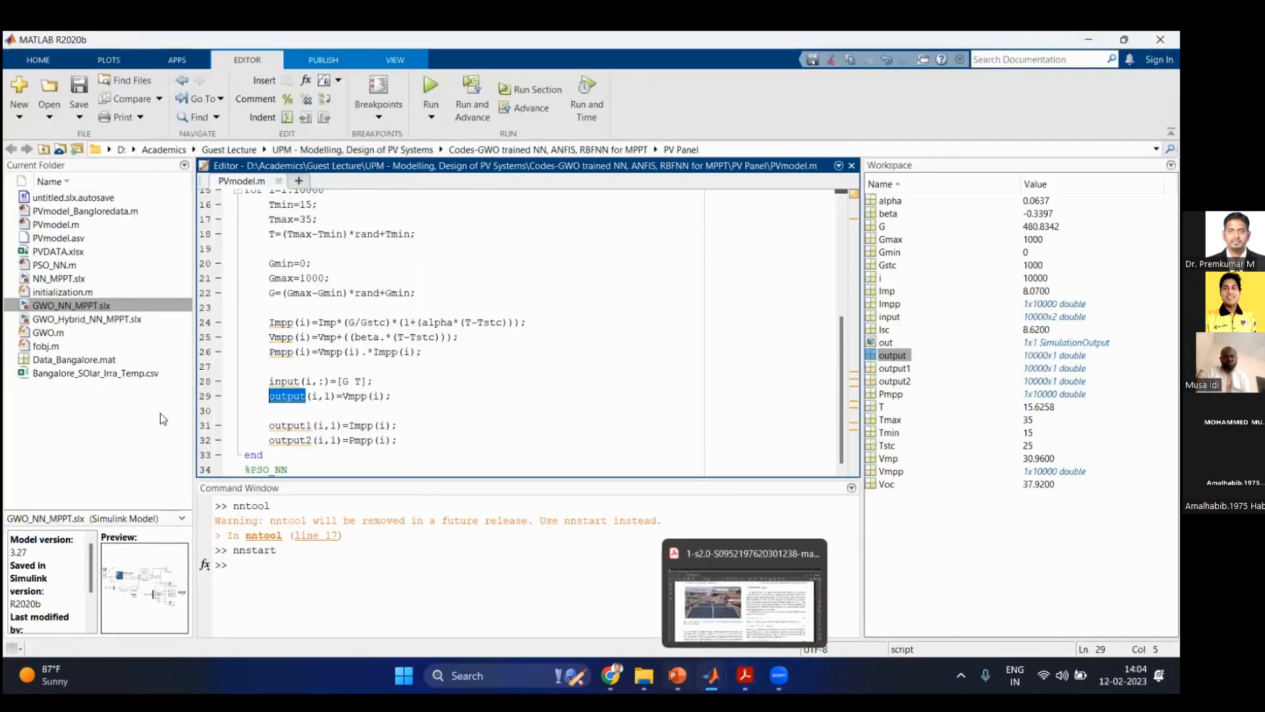
click(89, 319)
double_click(90, 320)
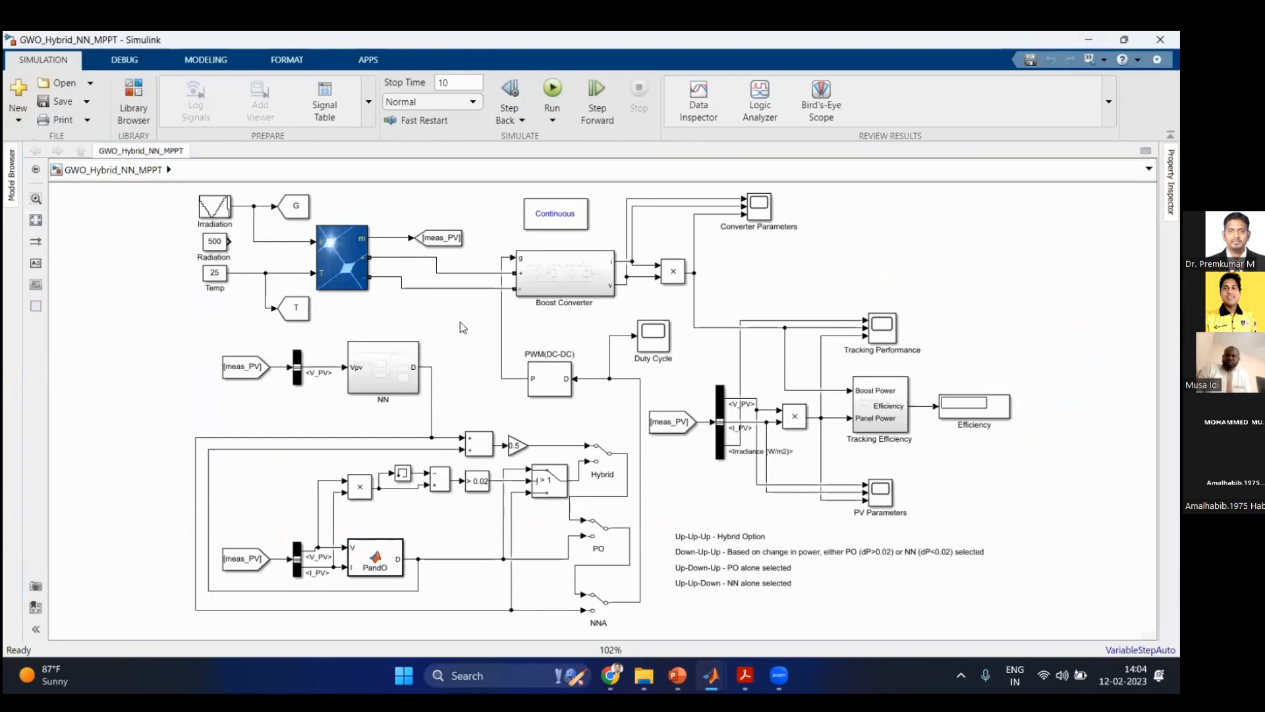
Step: Examine the hybrid model's NN and PandO controllers, the Hybrid, PO and NNA manual switches, and the block summing the controller outputs
click(392, 376)
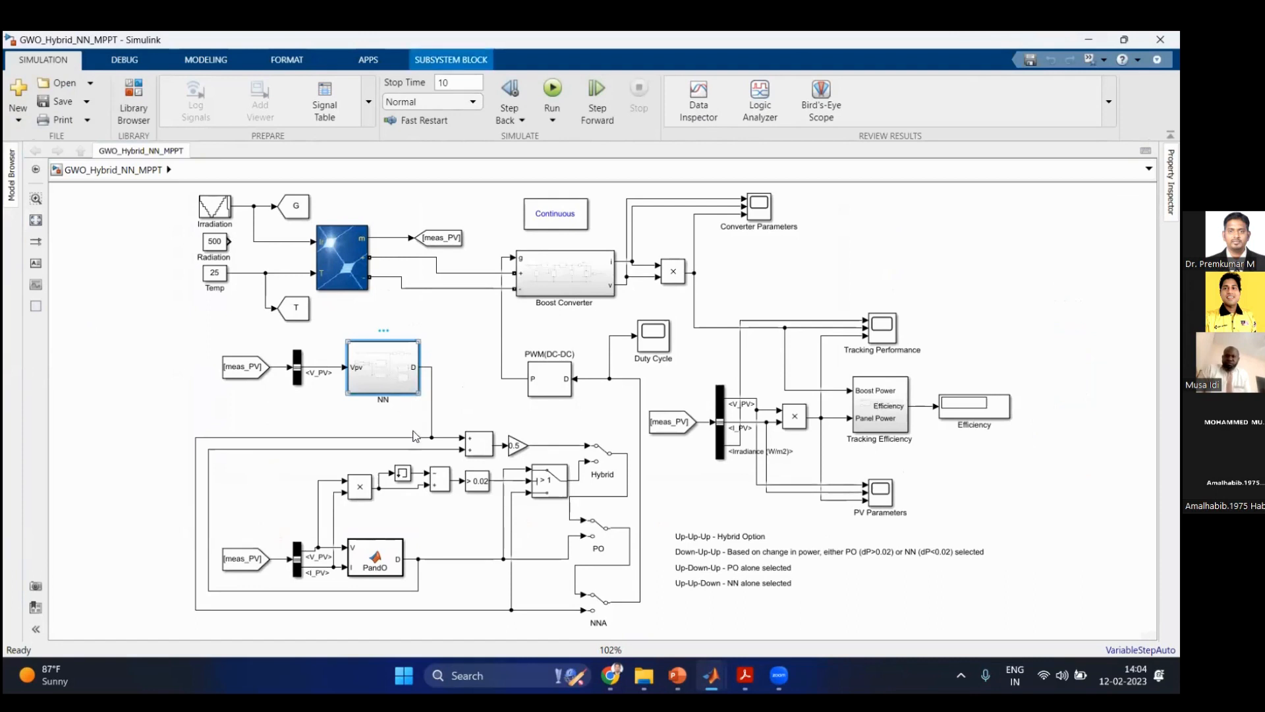
click(366, 567)
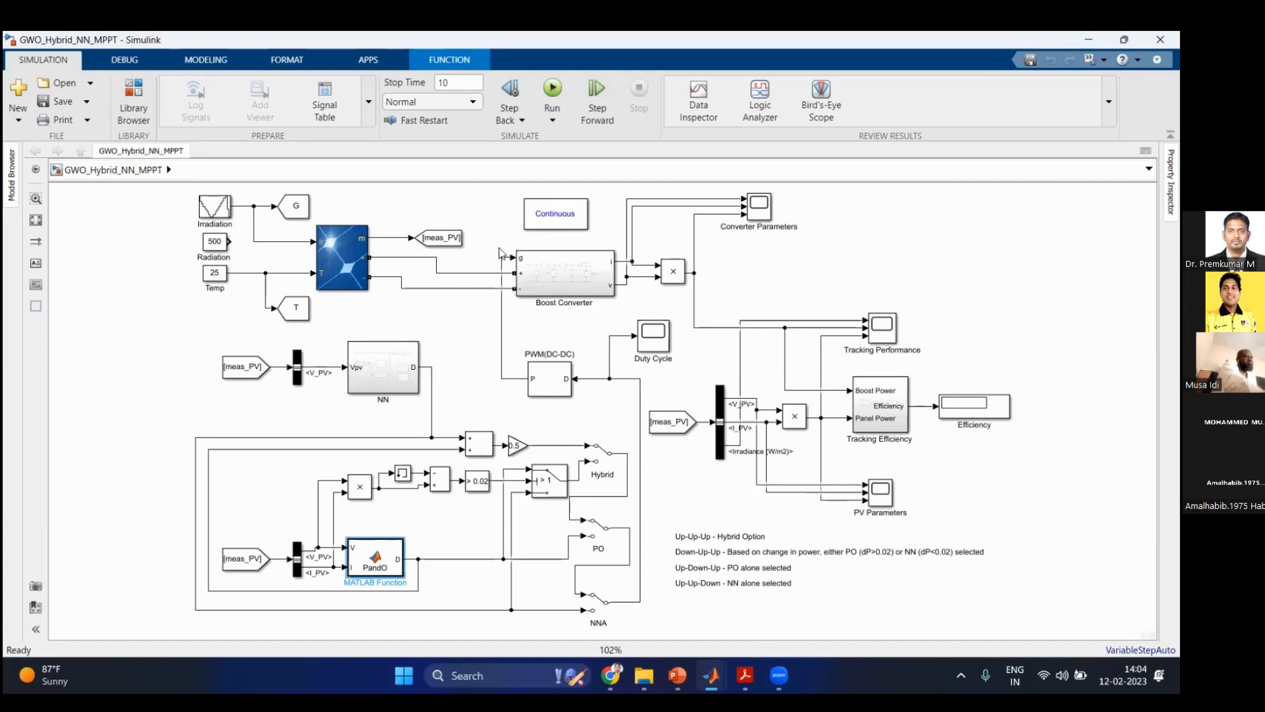
click(553, 120)
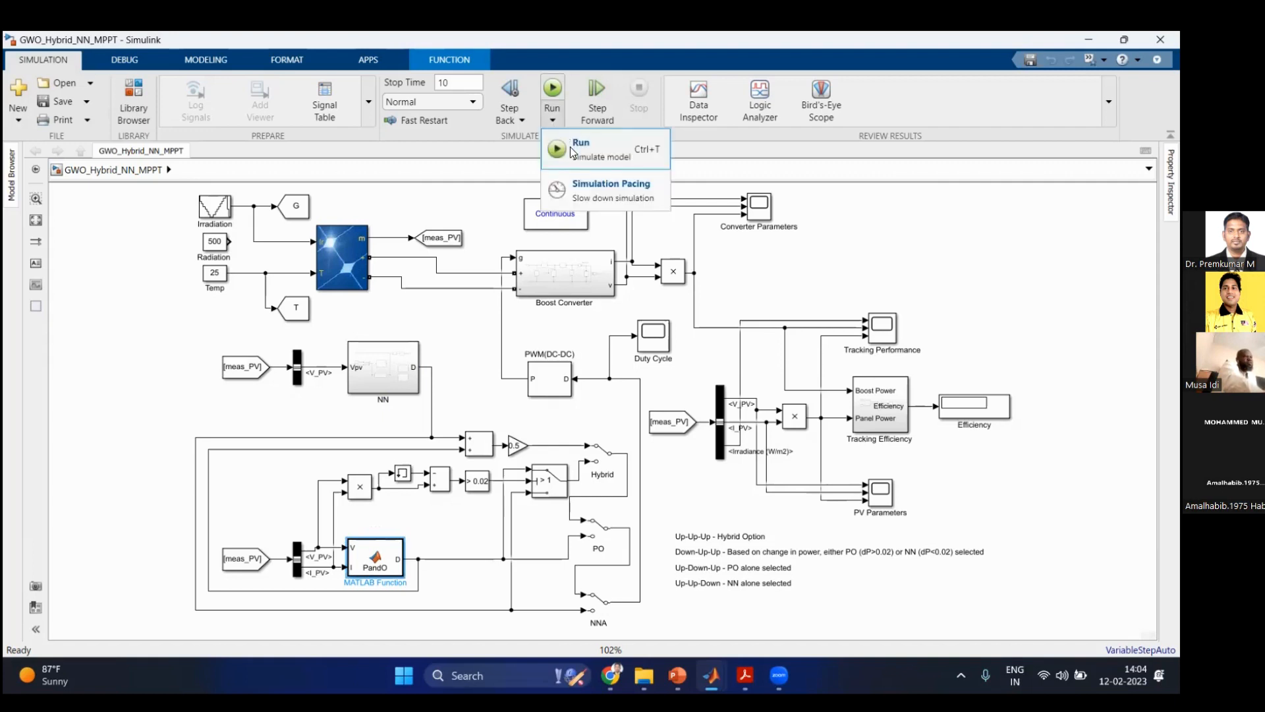
click(794, 236)
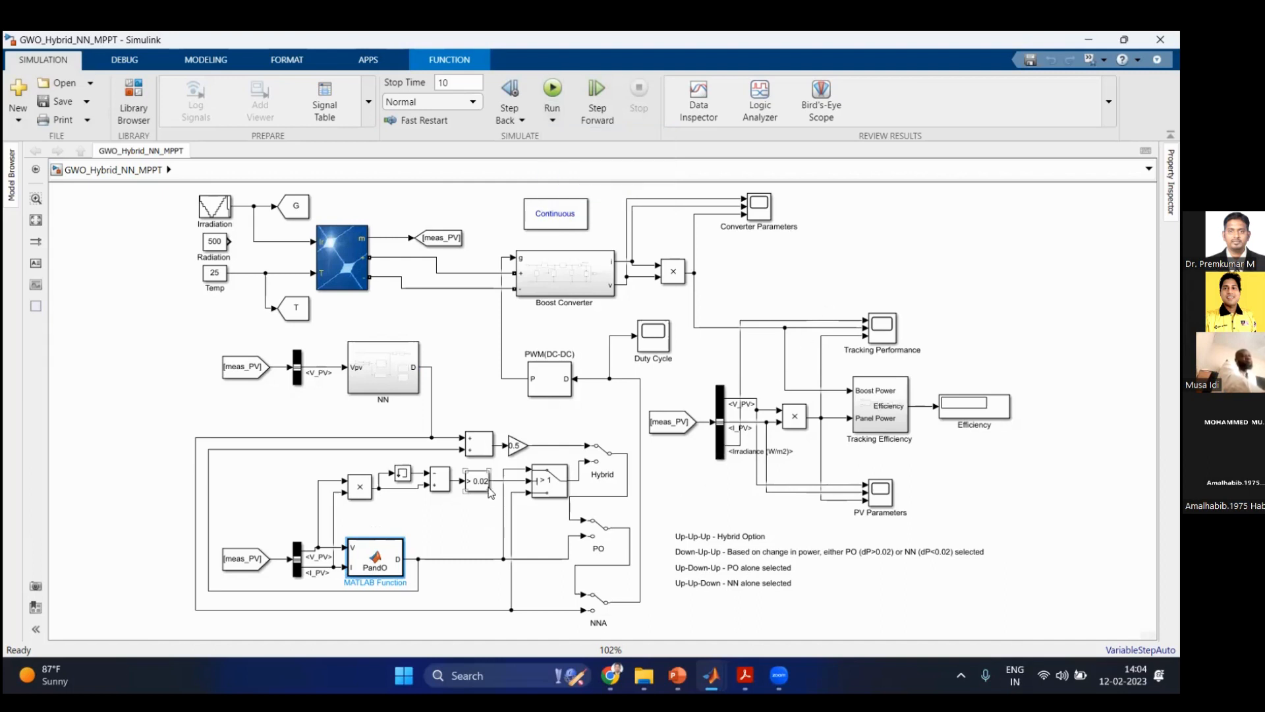
click(601, 464)
click(602, 509)
click(605, 461)
click(602, 535)
click(600, 612)
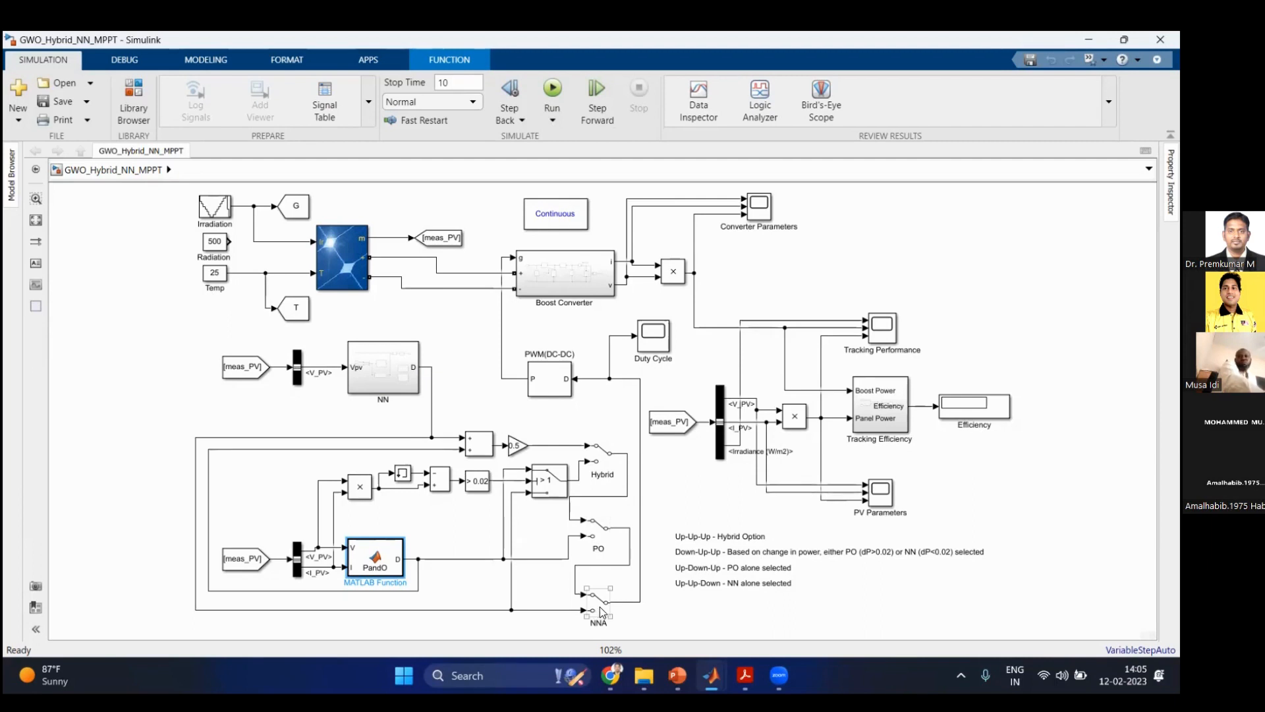
click(728, 636)
click(602, 465)
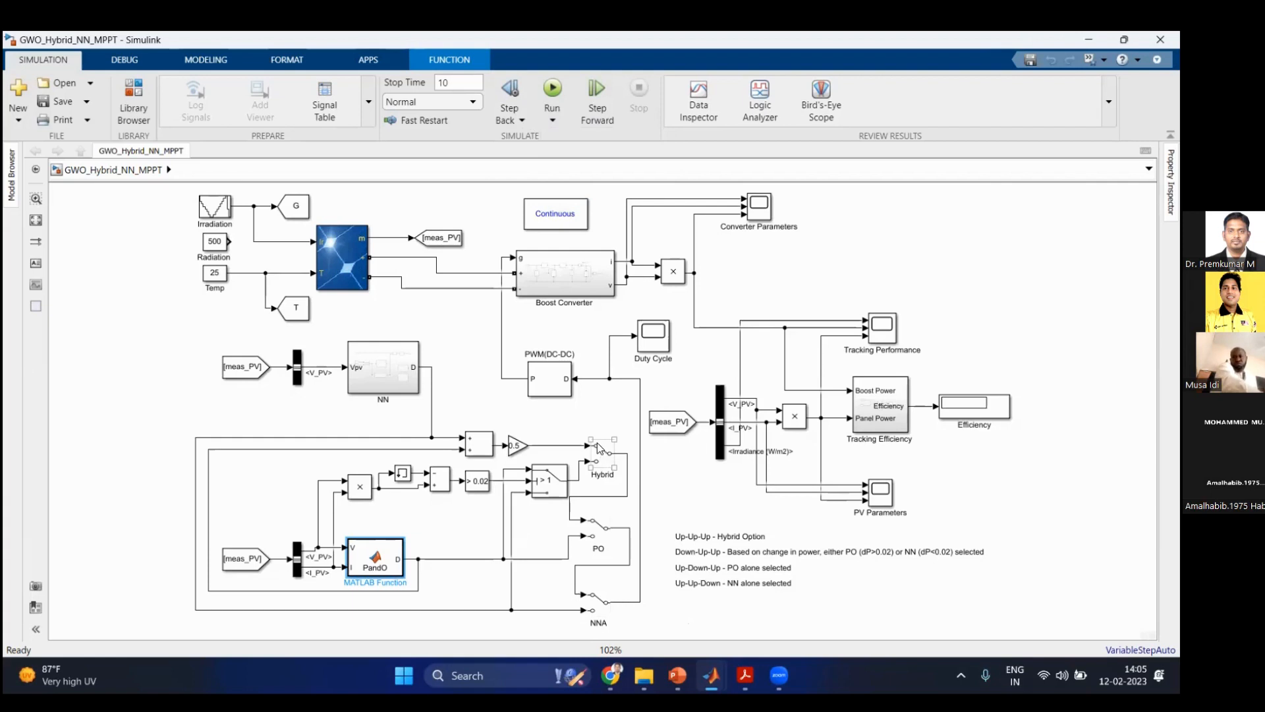
click(402, 428)
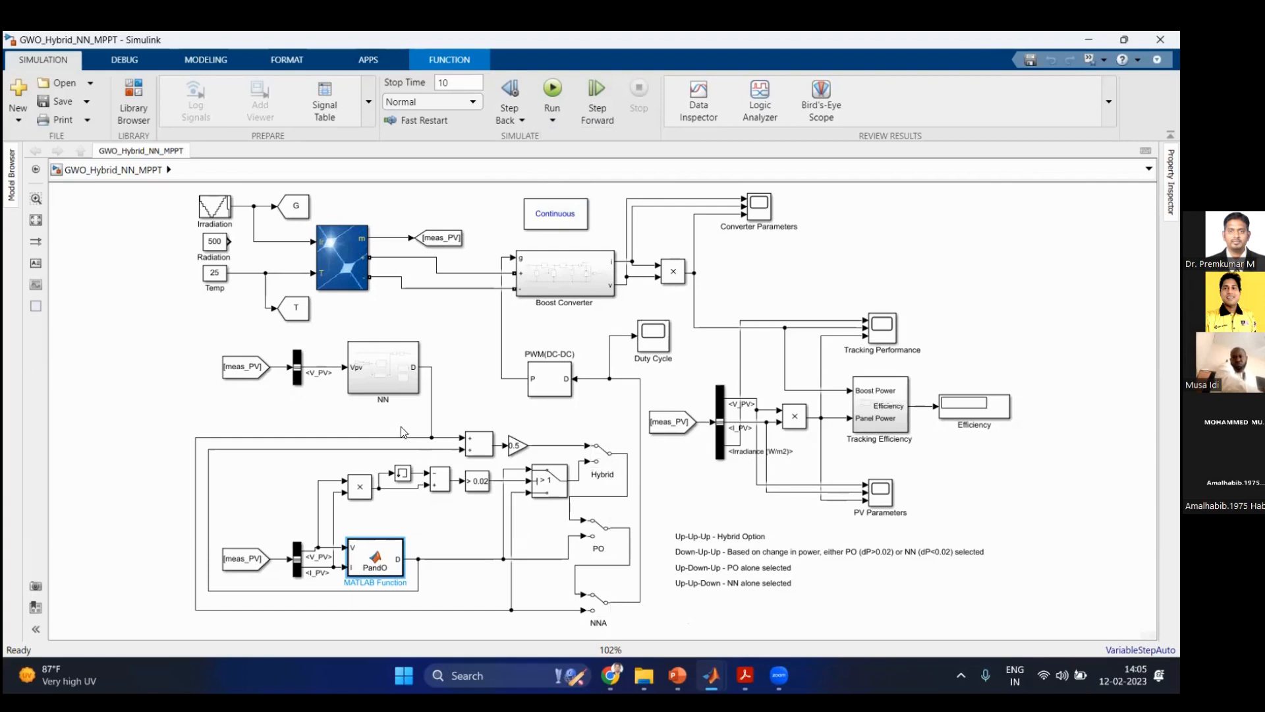
click(479, 453)
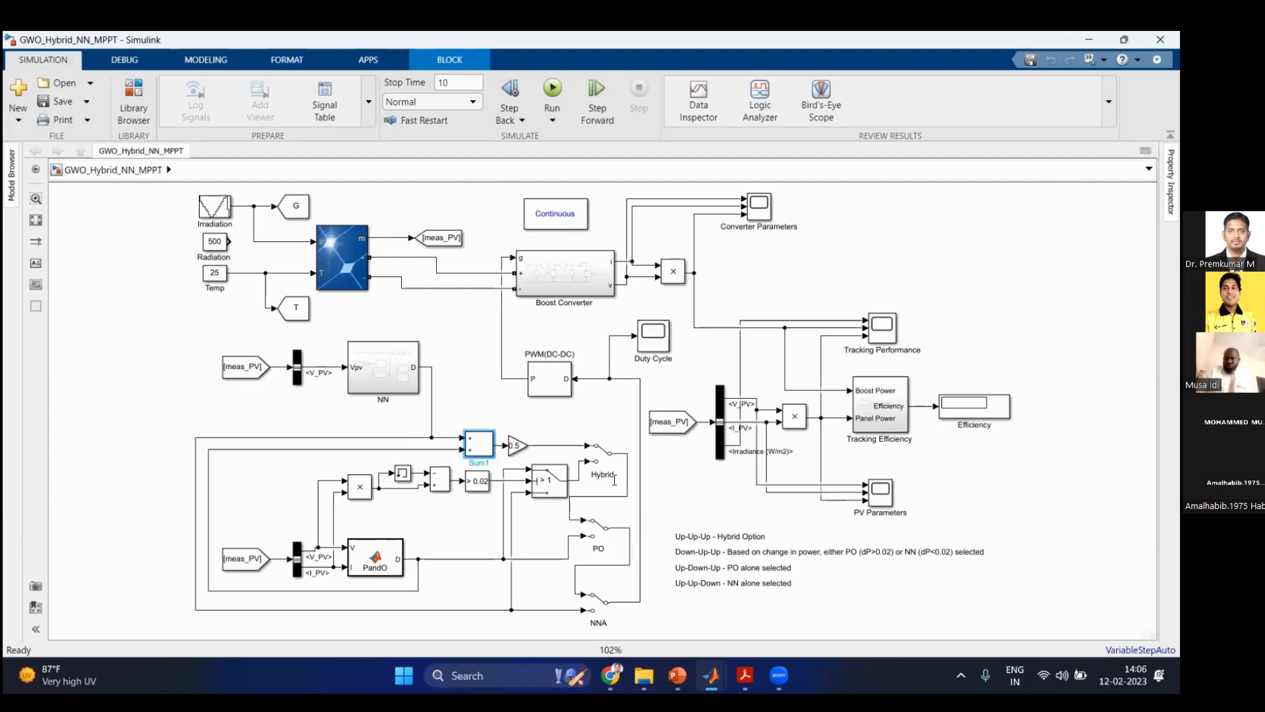
Step: Toggle the Hybrid and PO manual switches to their lower inputs and back up, reviewing the > 0.02 comparison block
double_click(602, 460)
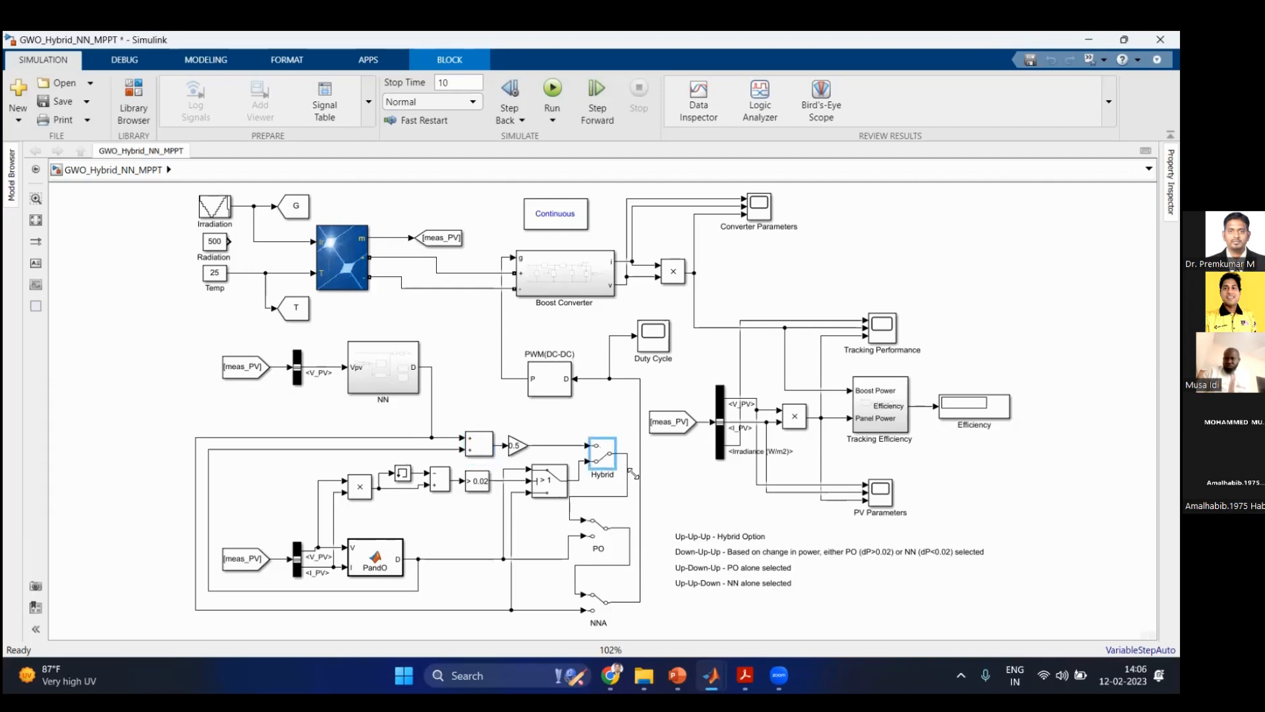
click(655, 479)
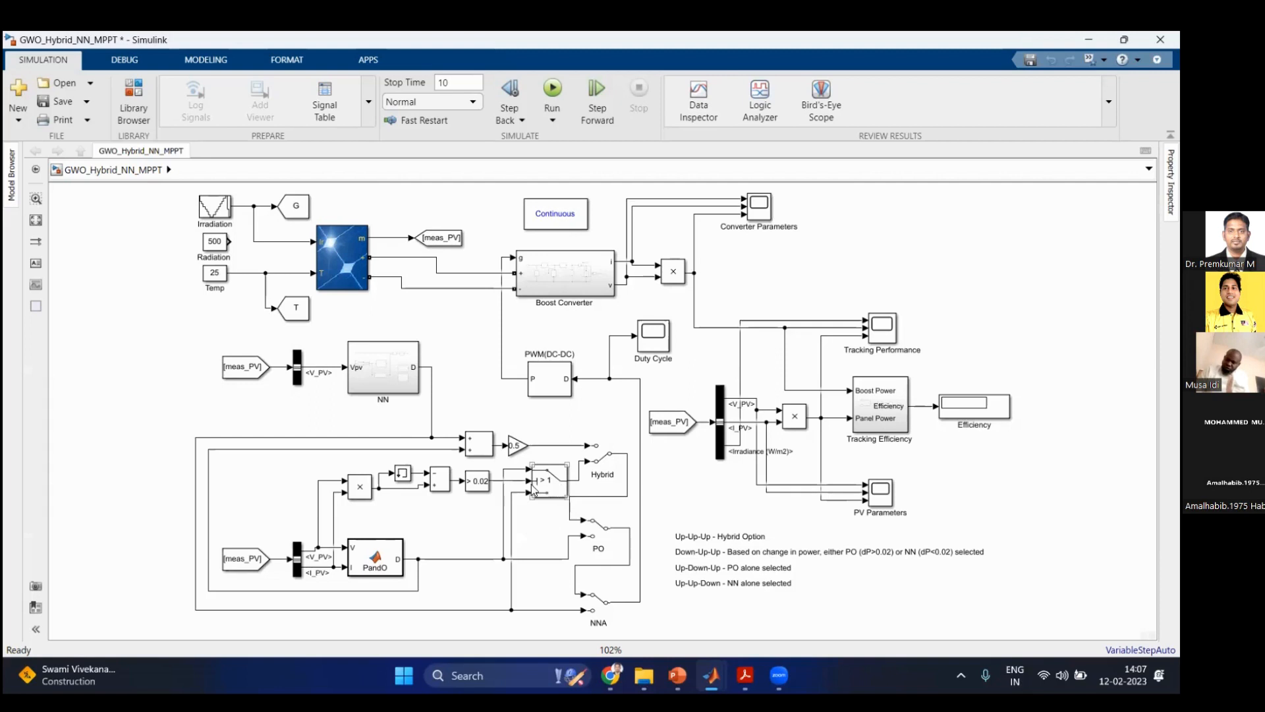
click(480, 480)
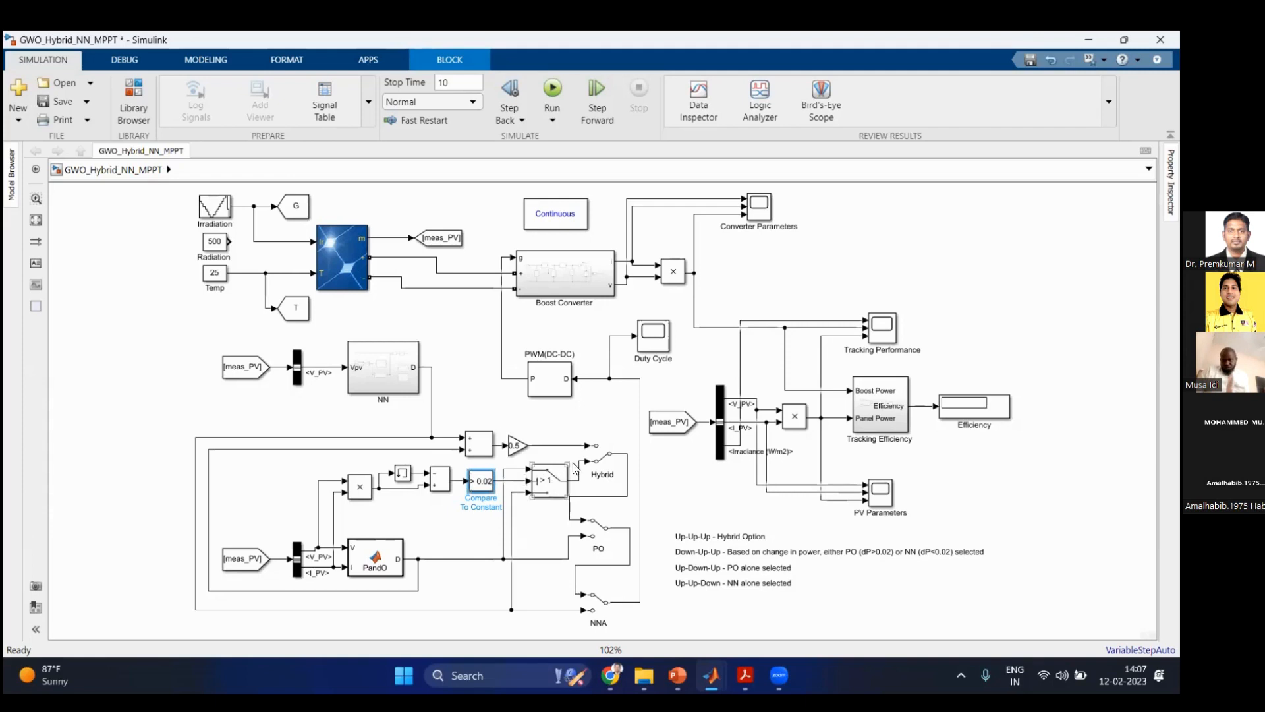
click(601, 465)
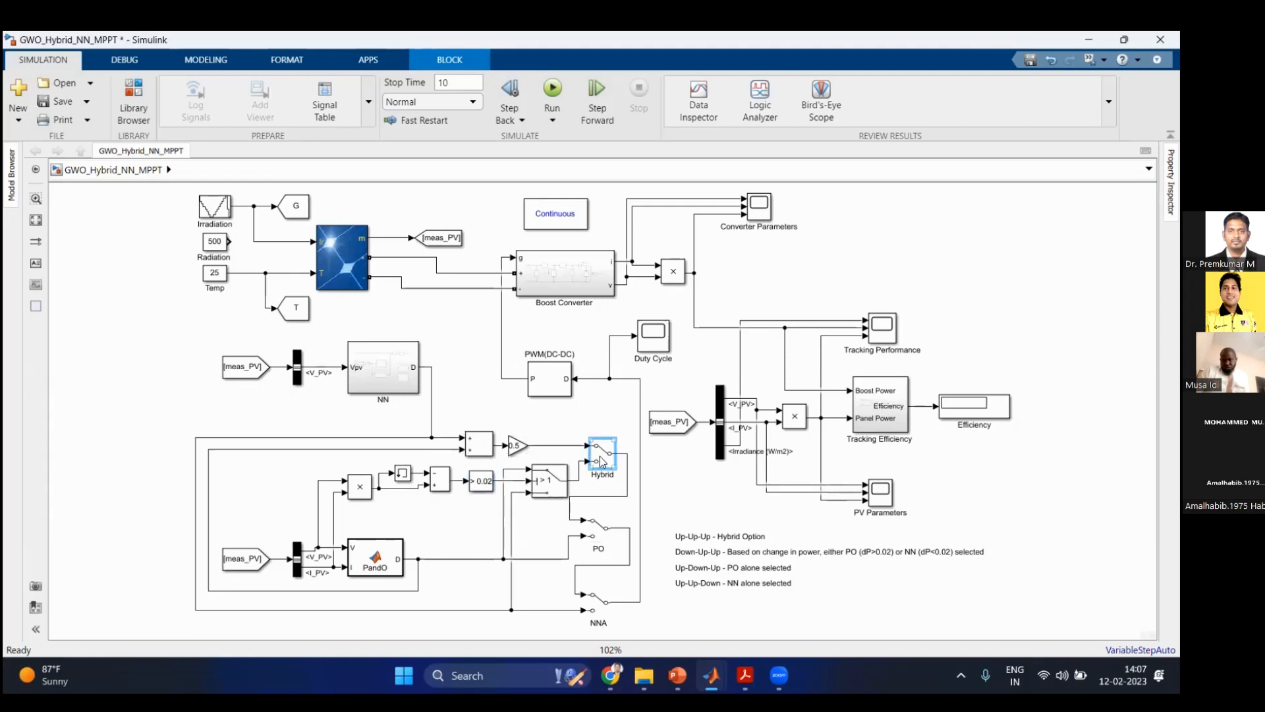
click(600, 535)
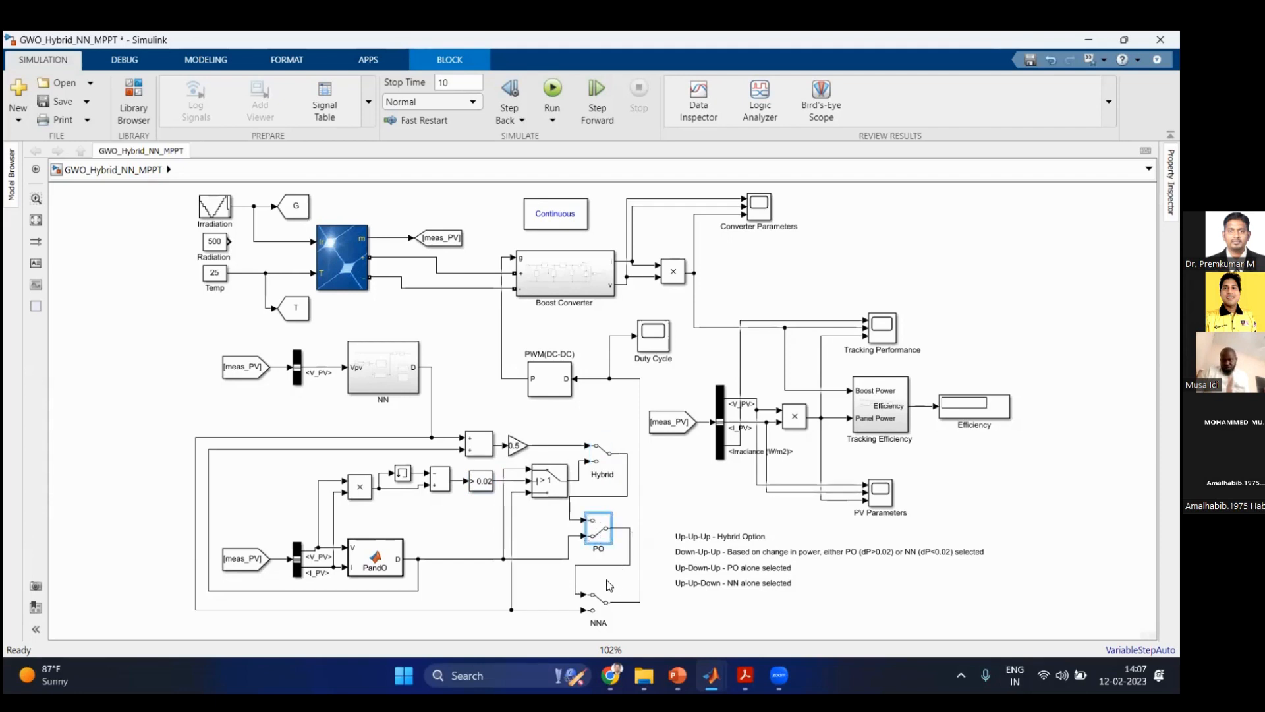
double_click(597, 531)
Step: Set the NNA manual switch to its lower input to select NN alone, and run the hybrid model simulation
double_click(601, 601)
click(554, 119)
click(562, 147)
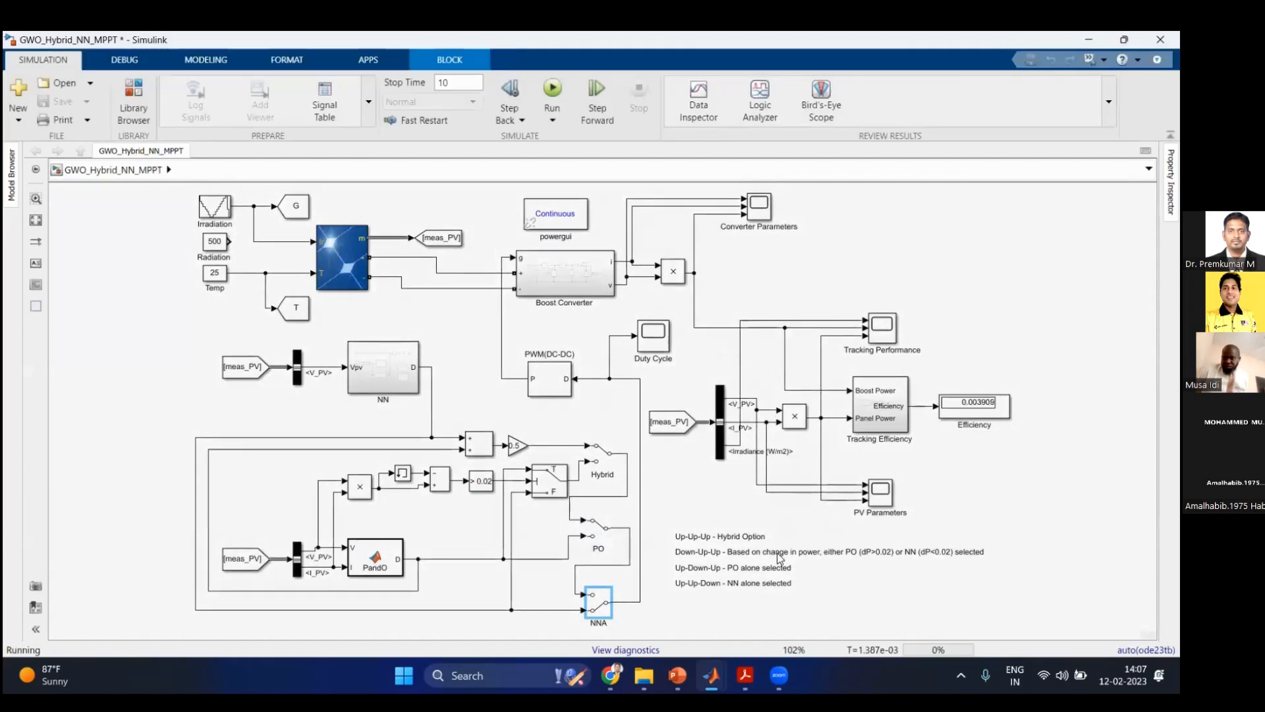
Step: Open the hybrid model's Tracking Performance scope to monitor irradiance, Pout and Ppv during the simulation
mouse_move(711, 675)
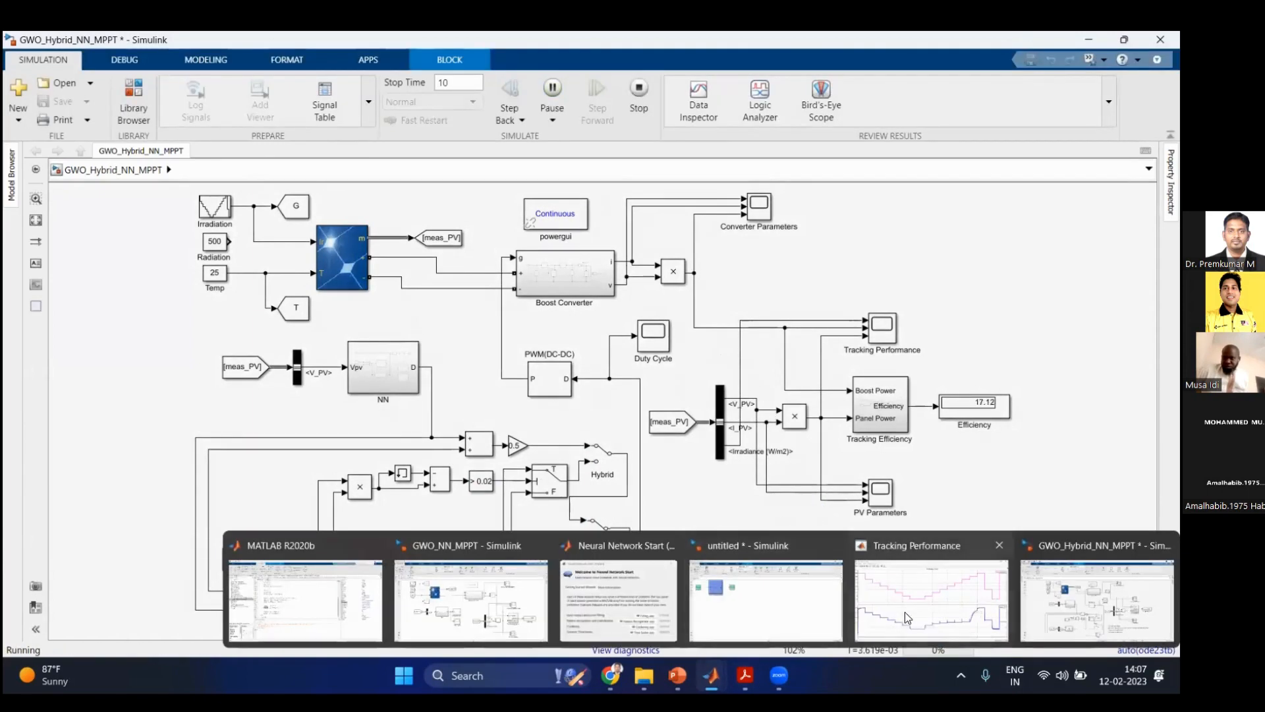
click(932, 599)
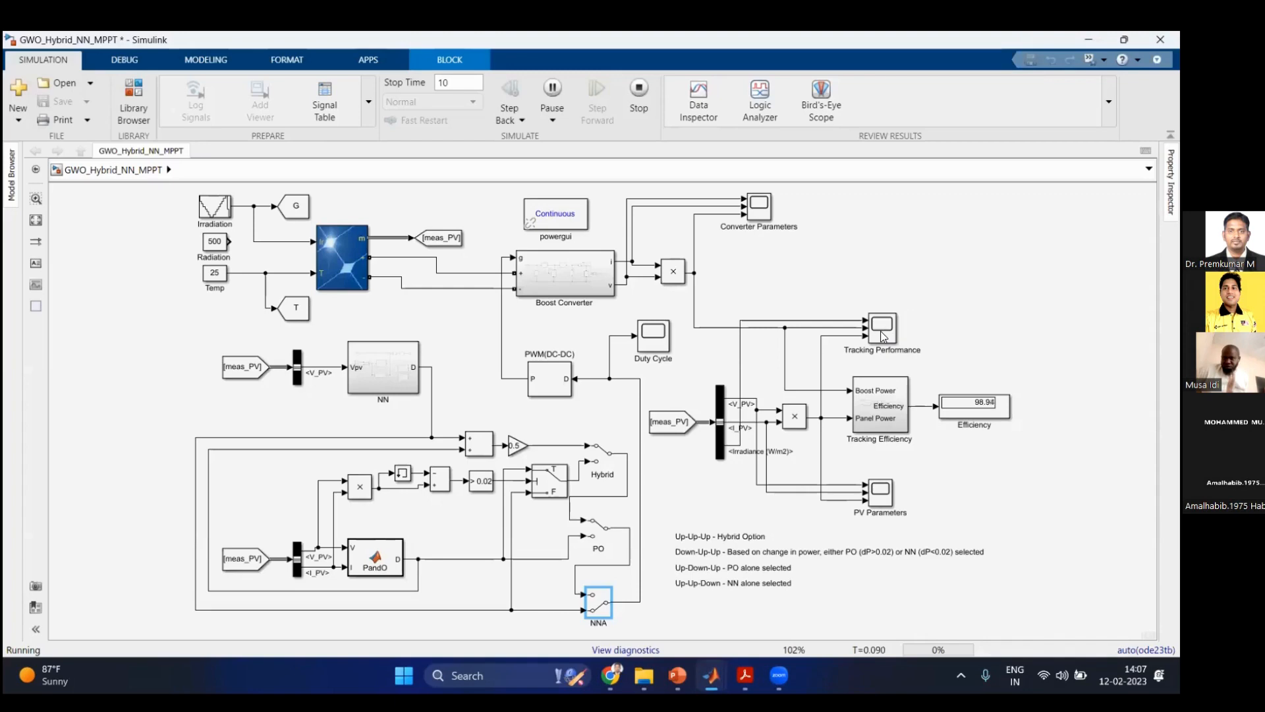
double_click(884, 332)
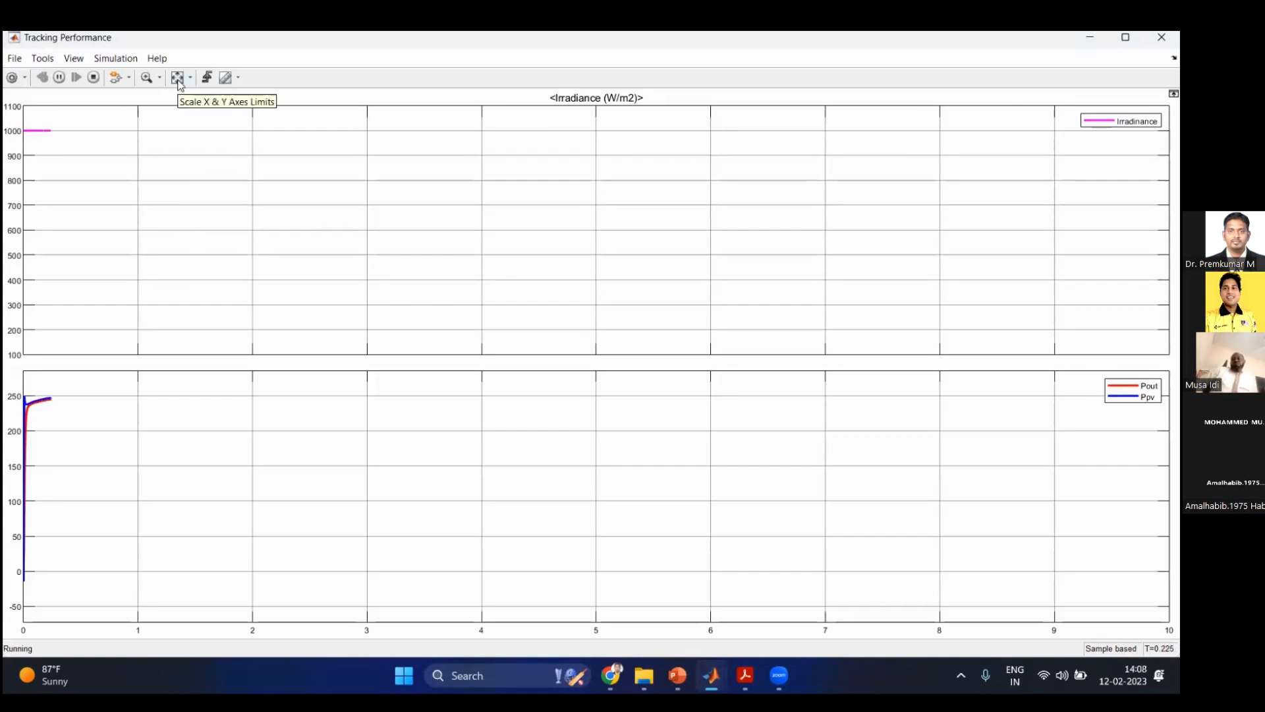
click(1126, 37)
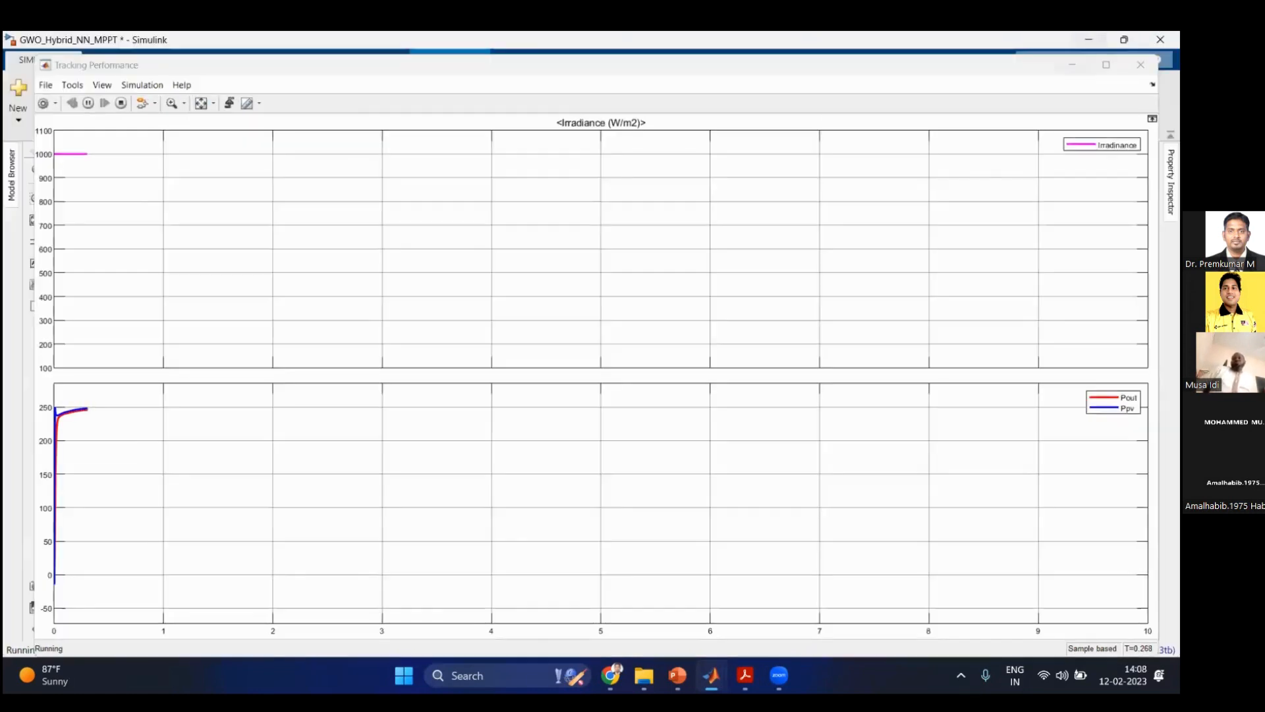
Step: Monitor the NN-alone run in the Tracking Performance scope, and return to the hybrid model diagram
click(600, 457)
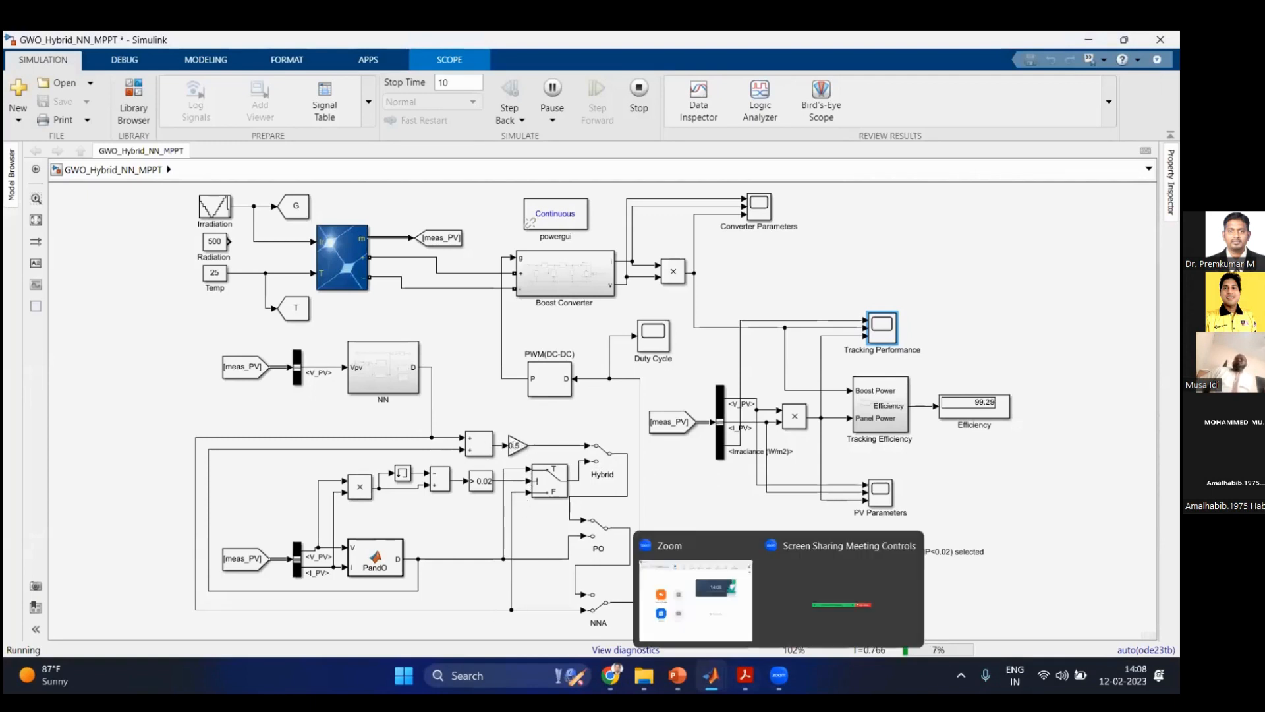
mouse_move(711, 675)
click(936, 587)
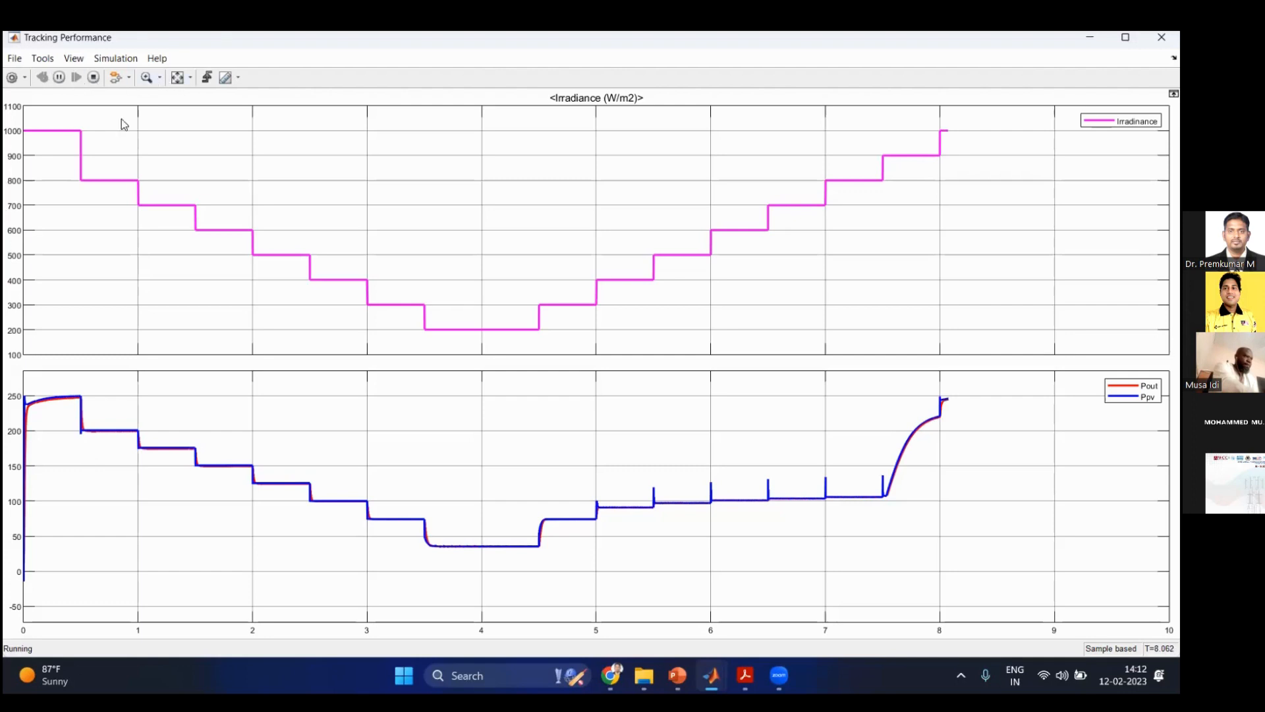
key(alt+Tab)
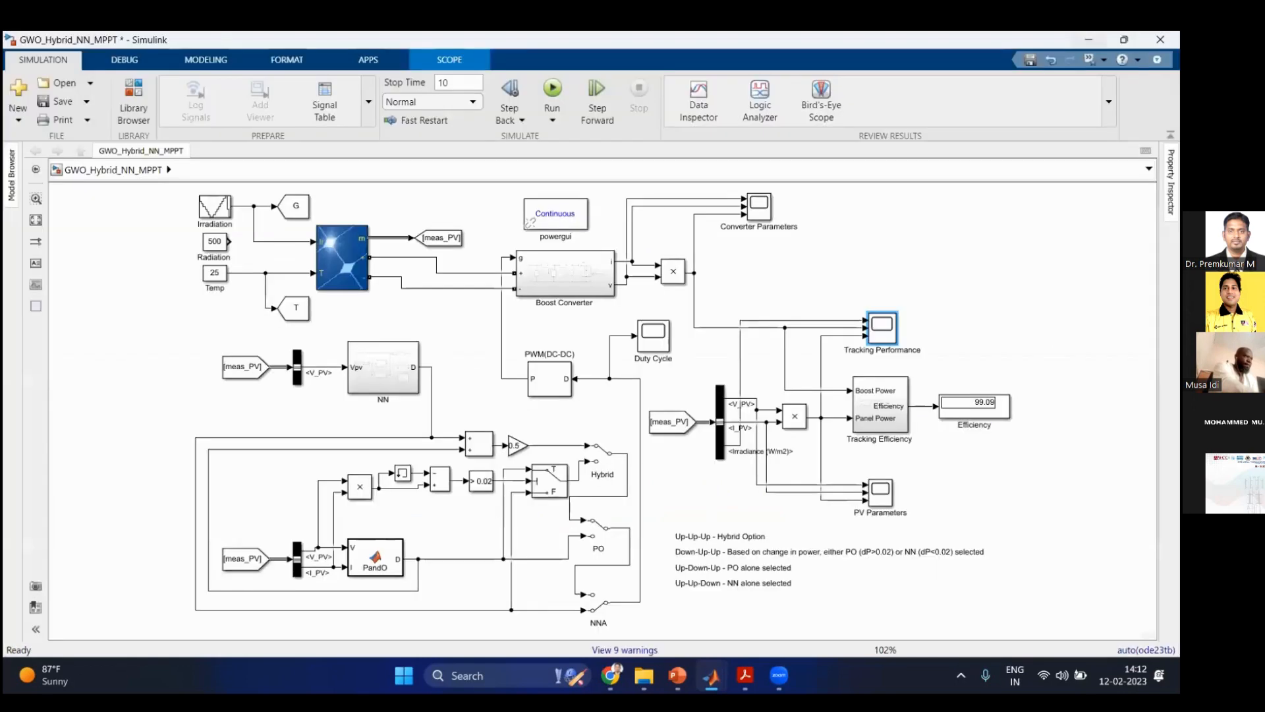
click(601, 458)
click(598, 605)
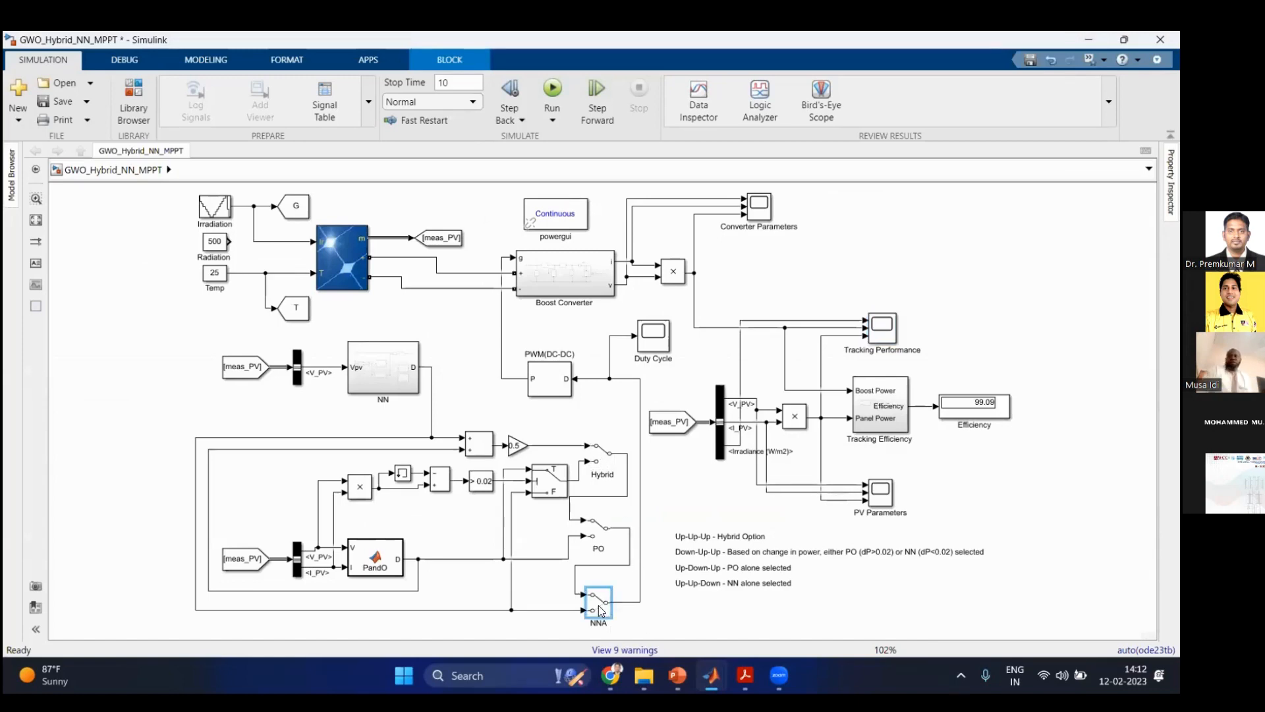
double_click(598, 605)
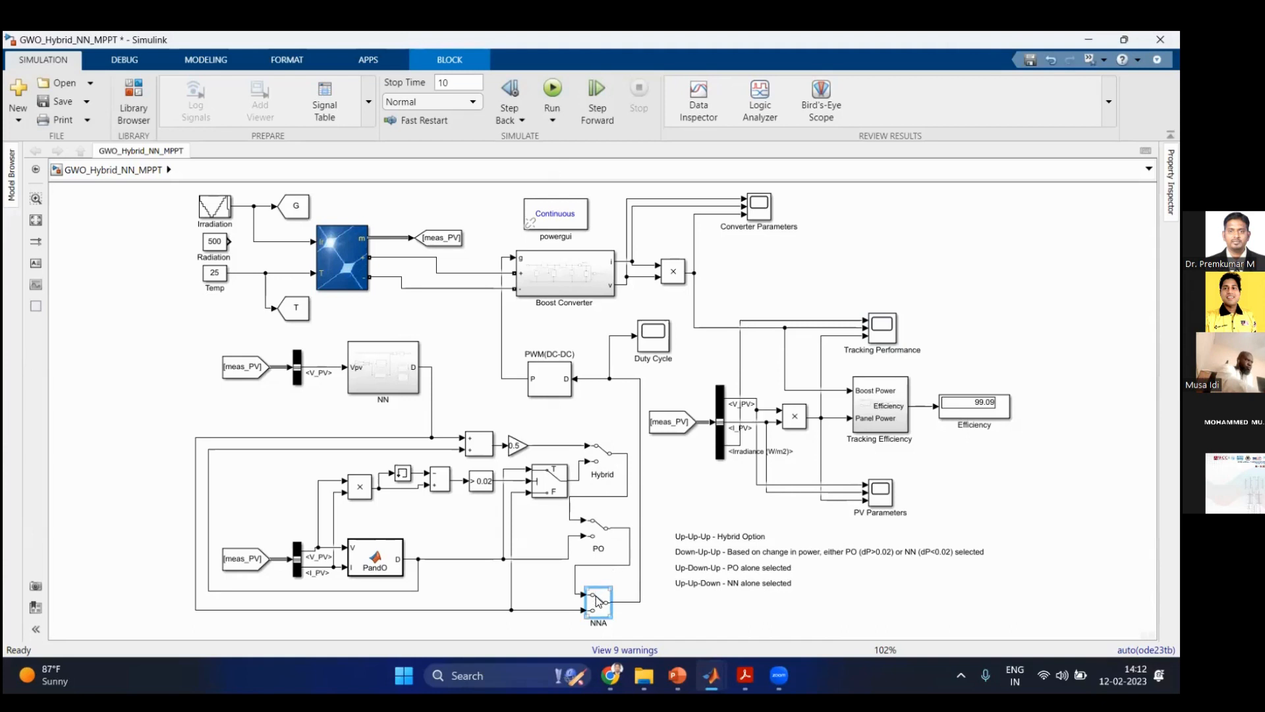
click(552, 128)
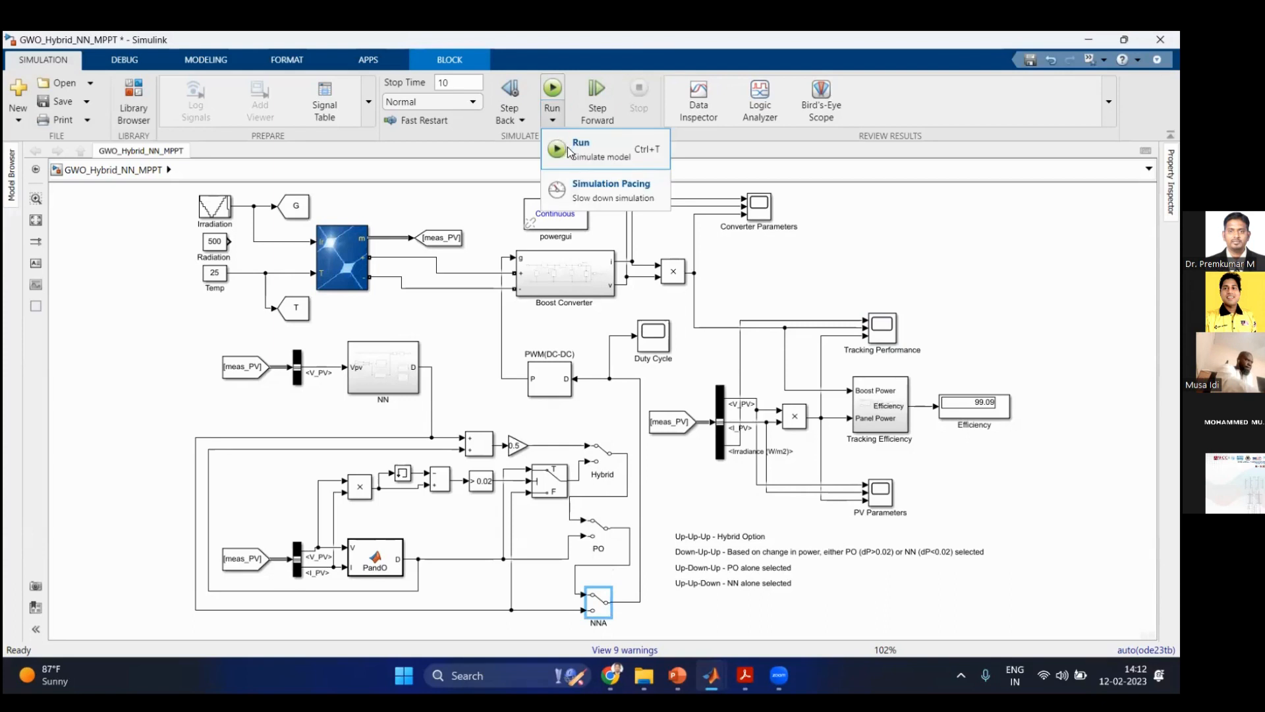
click(592, 615)
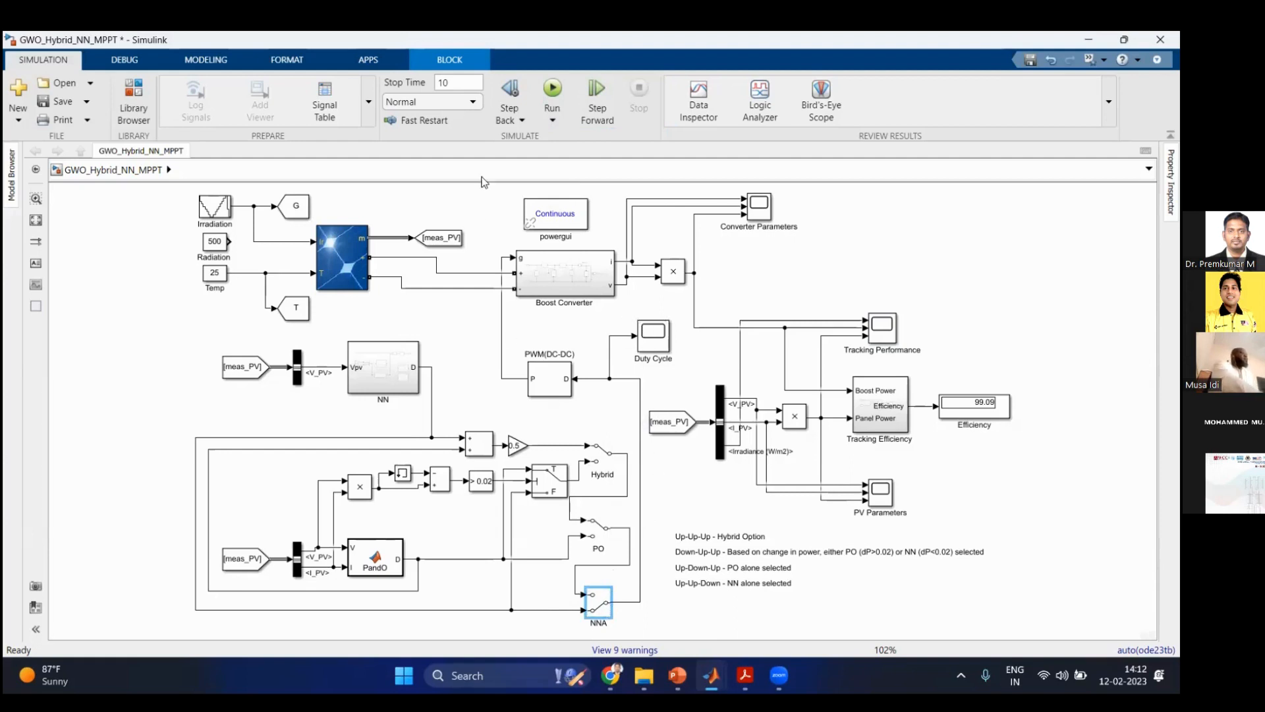
click(560, 124)
click(569, 140)
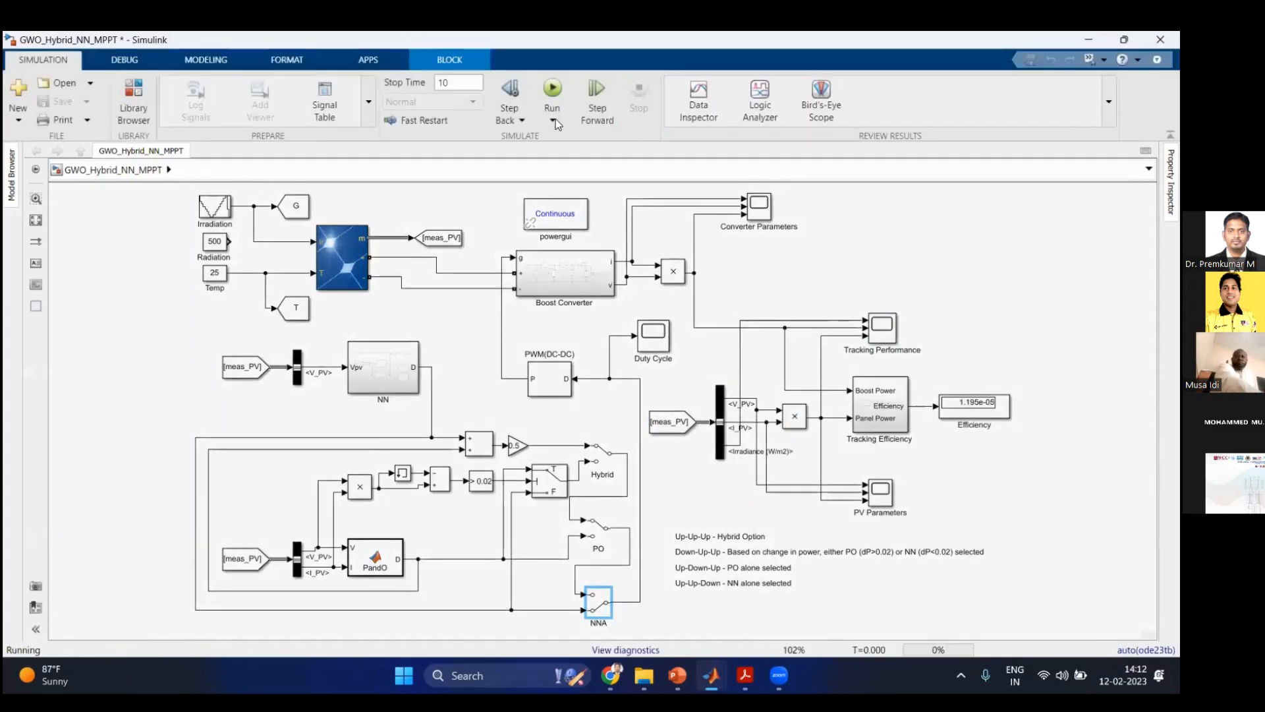
click(557, 124)
click(580, 134)
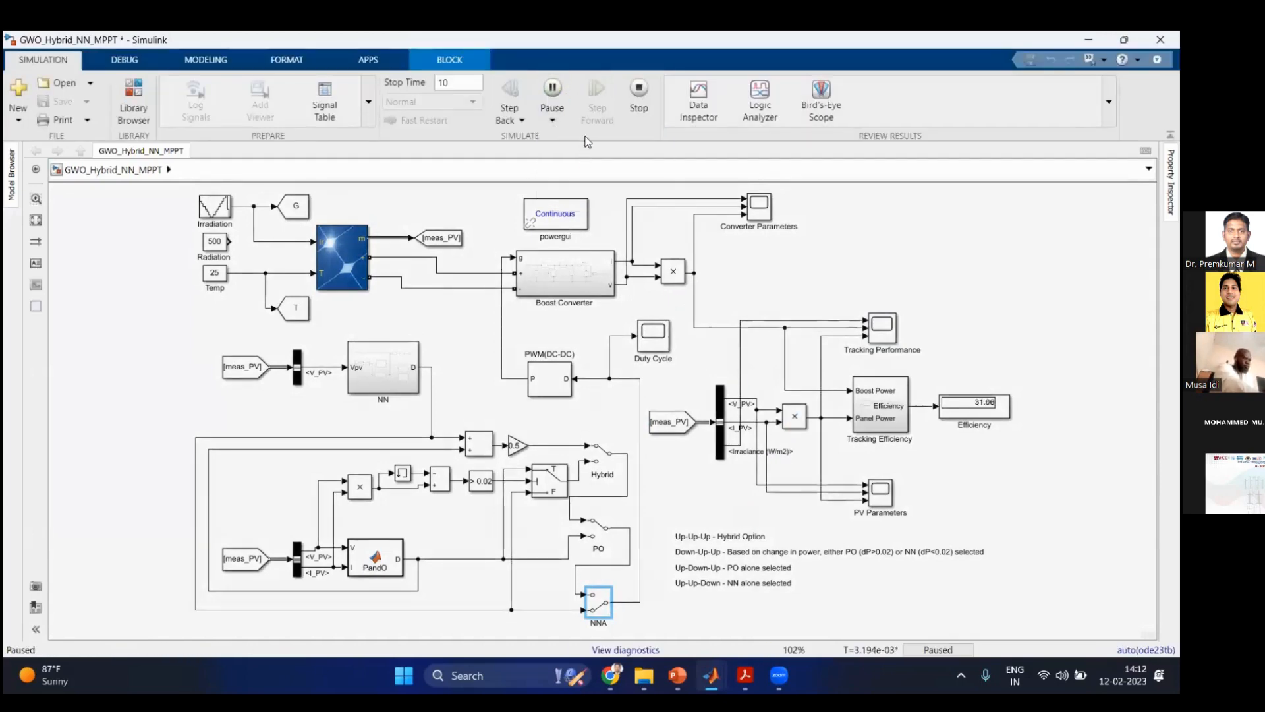
click(640, 114)
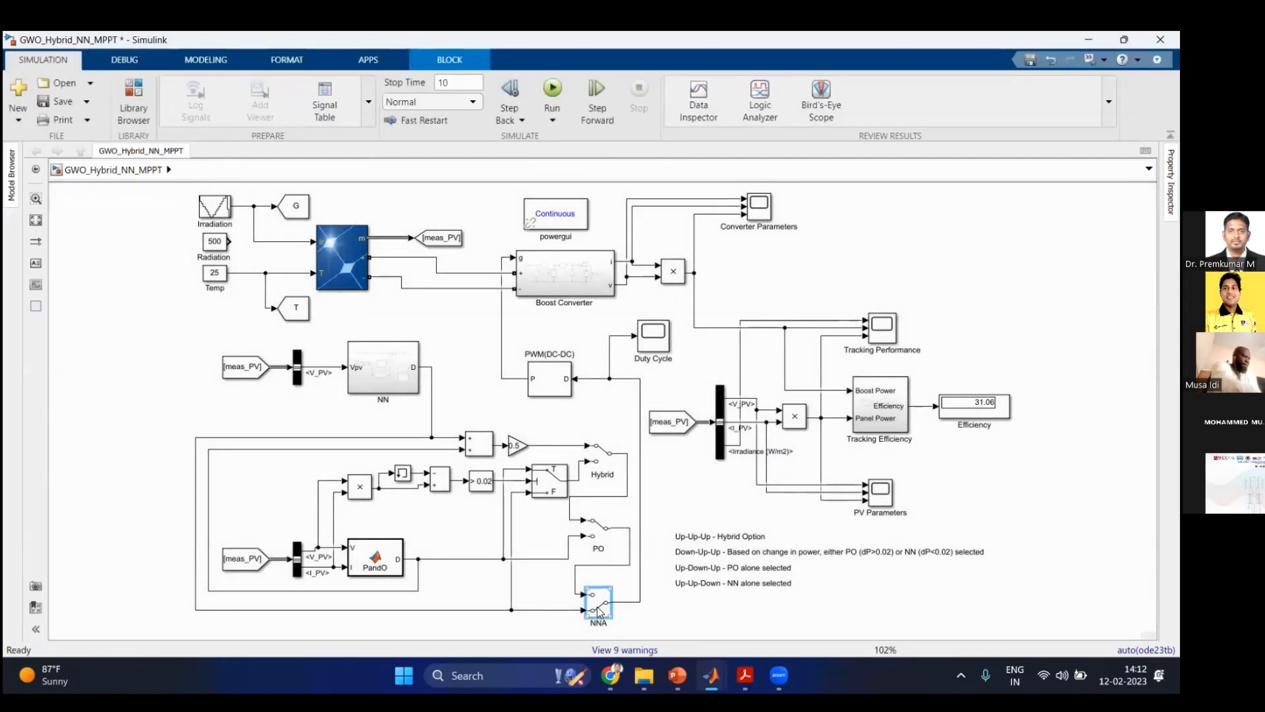
Step: Set the NNA manual switch to its upper input for the Up-Up-Up hybrid option, and run the simulation
double_click(597, 606)
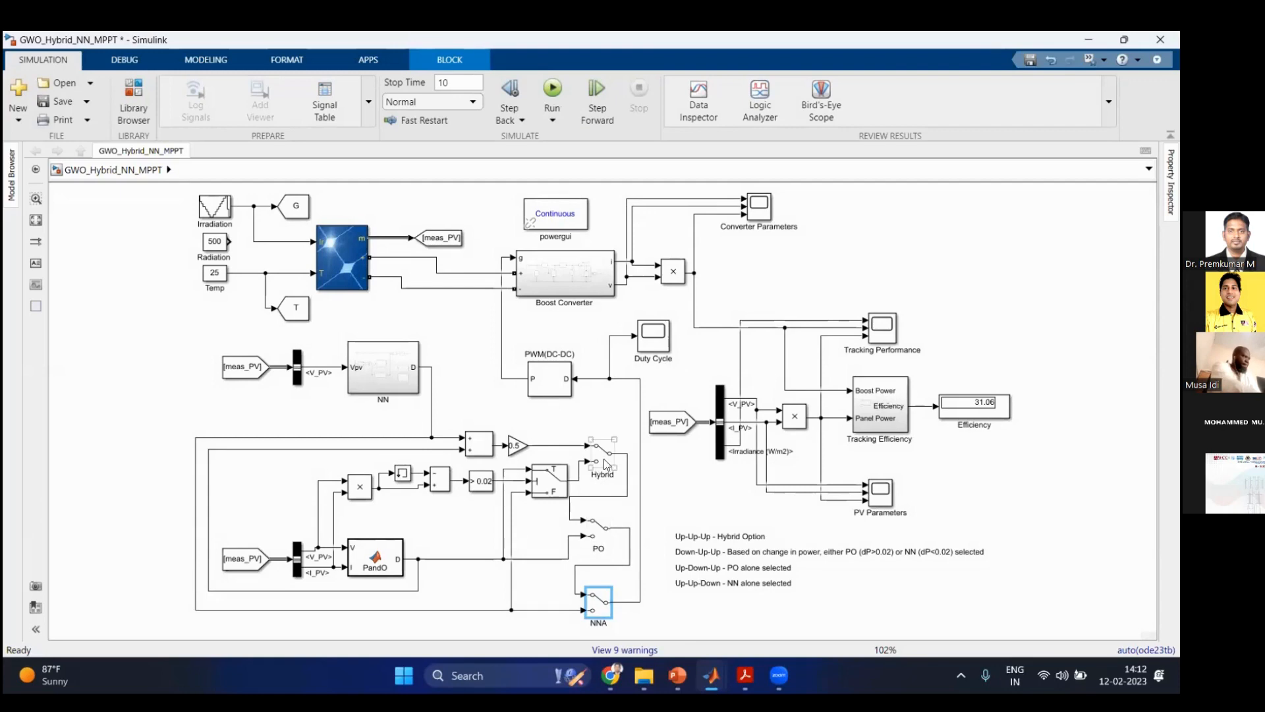
click(563, 129)
click(565, 132)
click(564, 131)
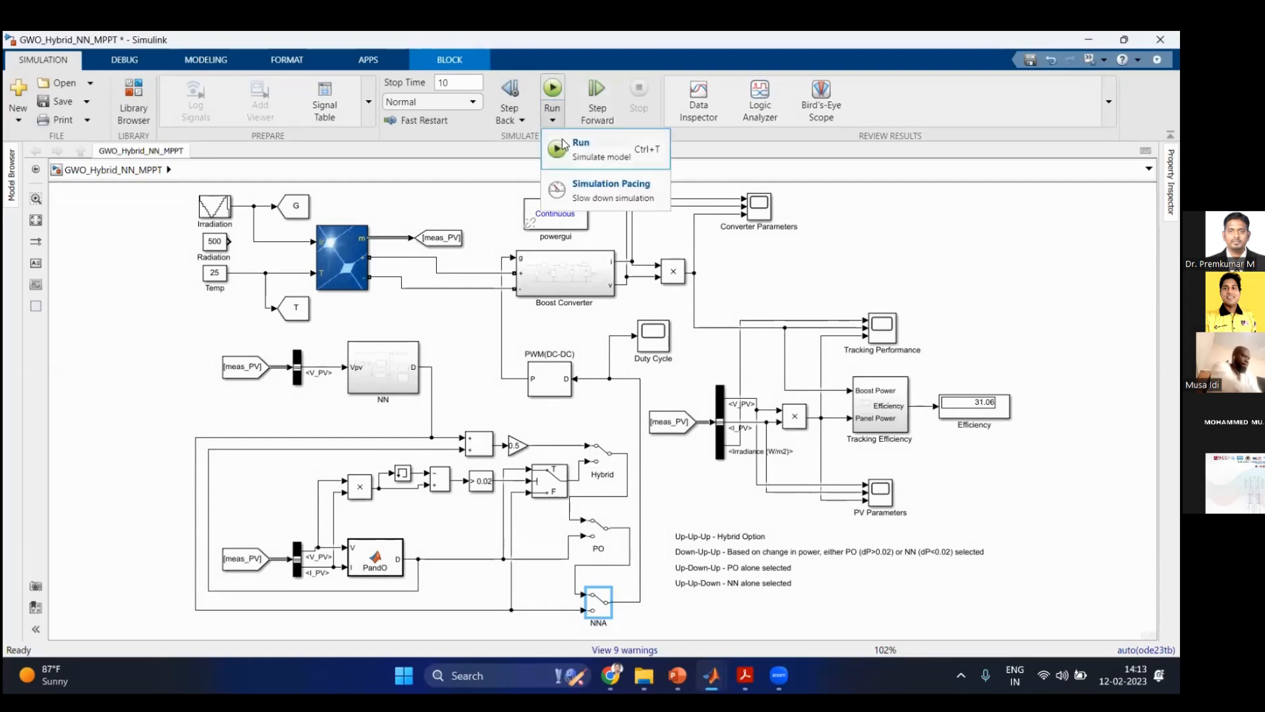
click(567, 142)
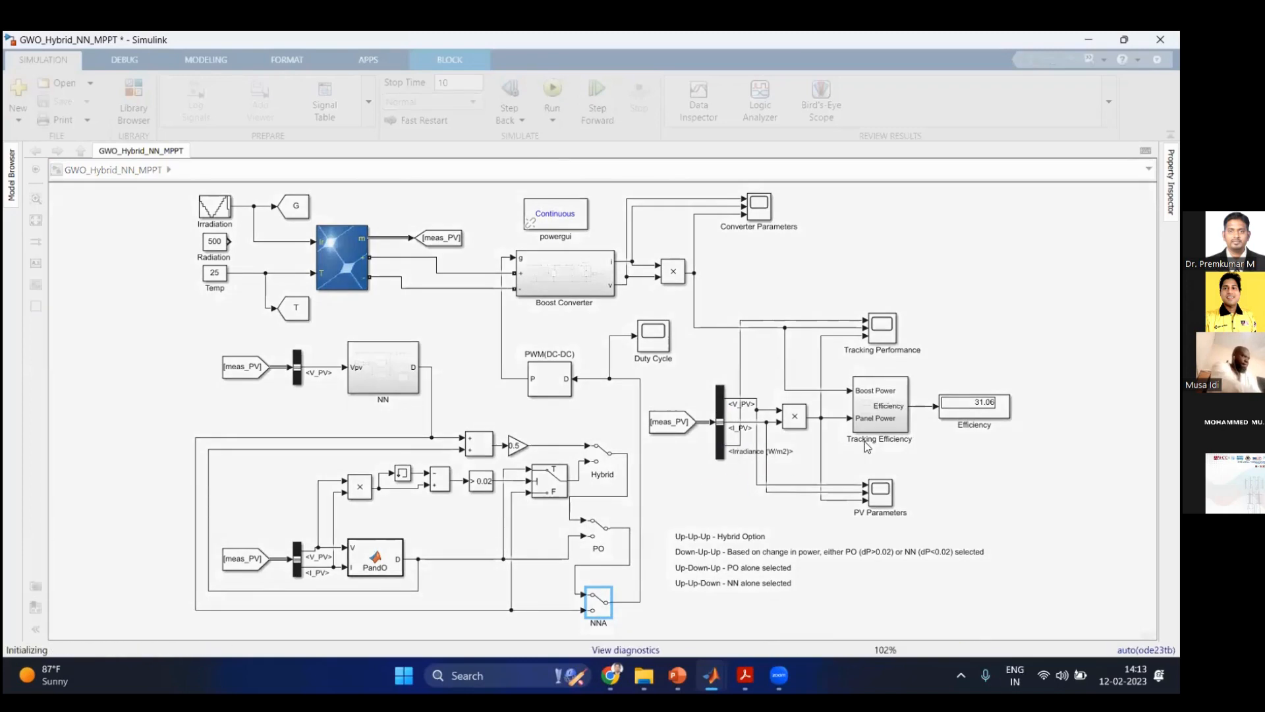
Step: Open the Tracking Performance scope, inspect the first 0.5 s along the time axis, and restore the full view
click(893, 330)
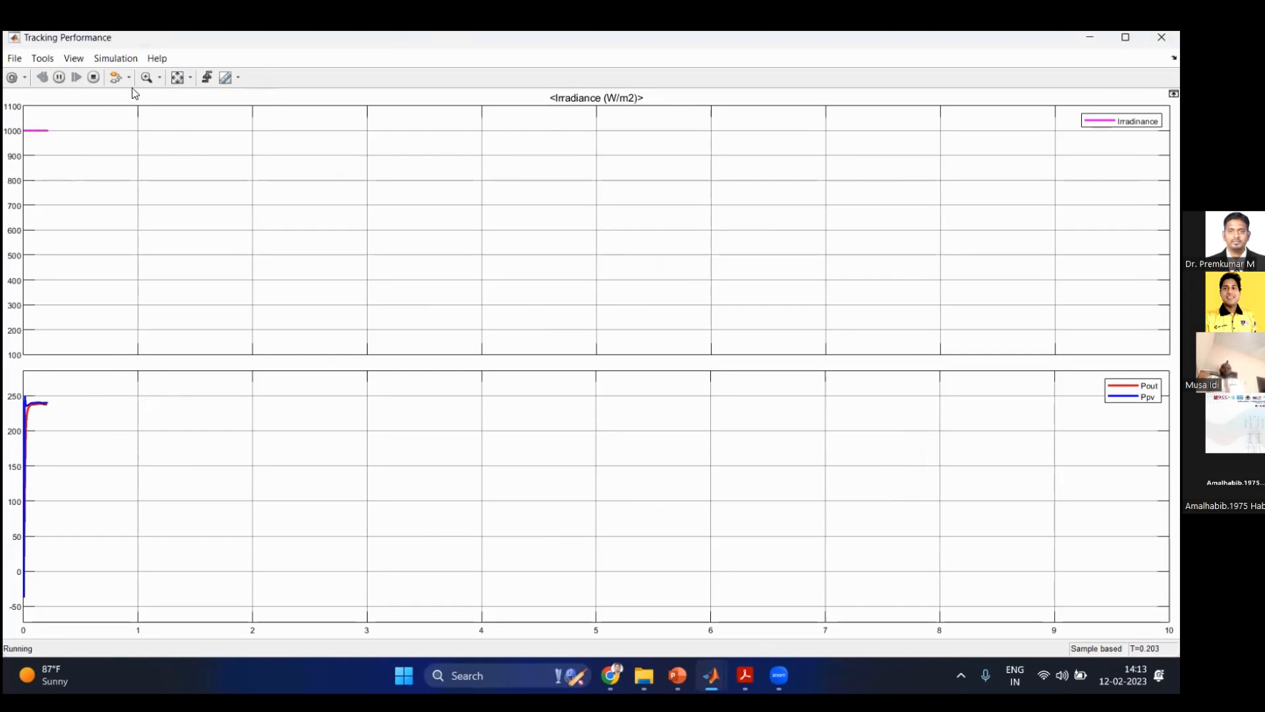
click(159, 82)
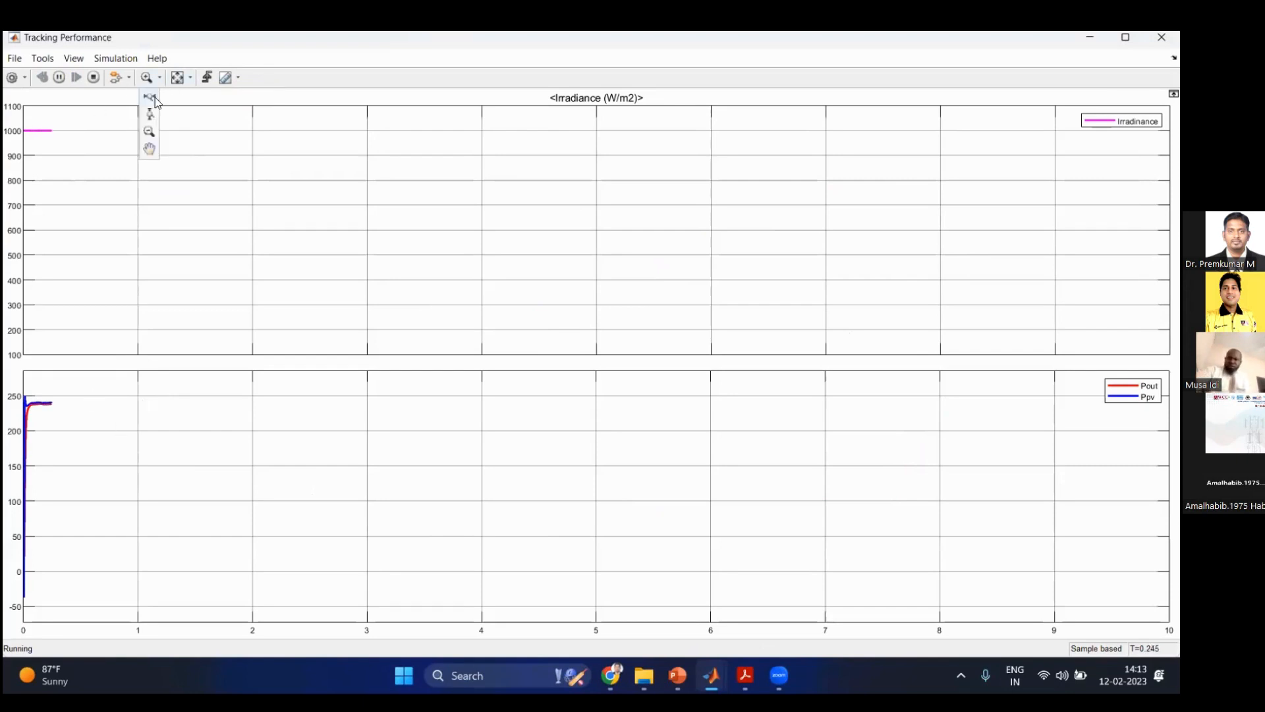
click(151, 113)
drag(84, 436, 14, 429)
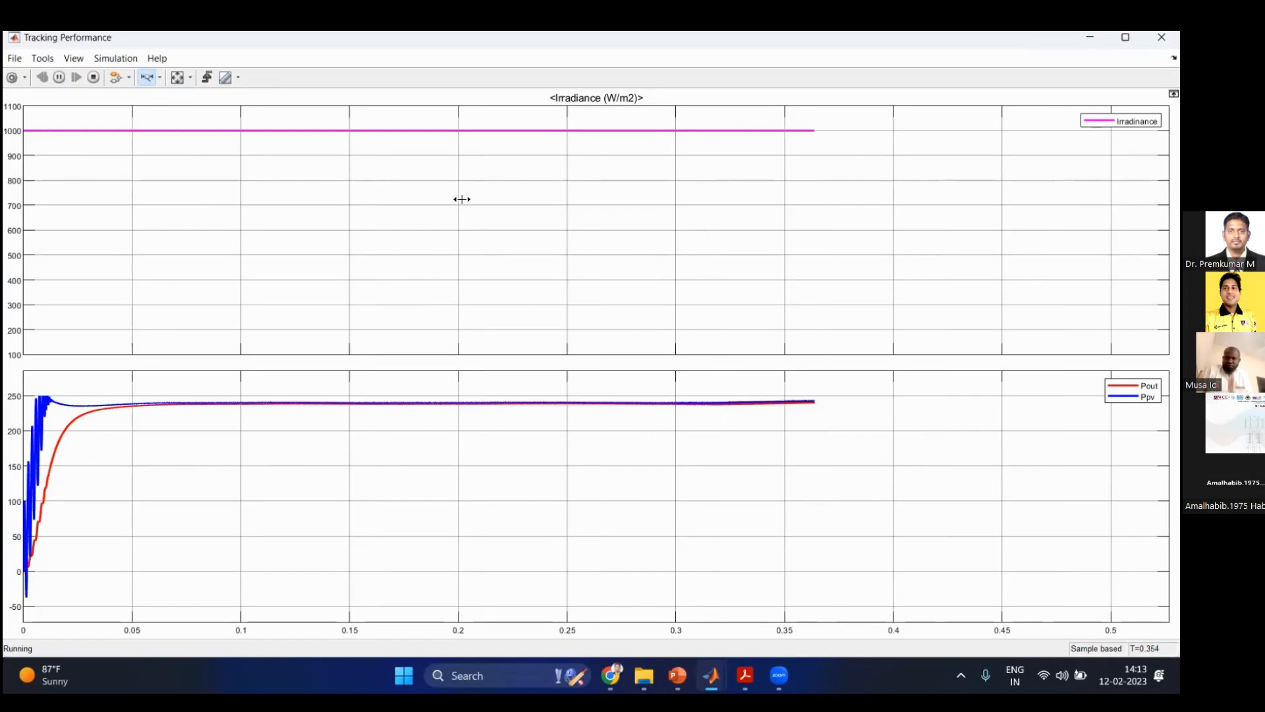
click(178, 77)
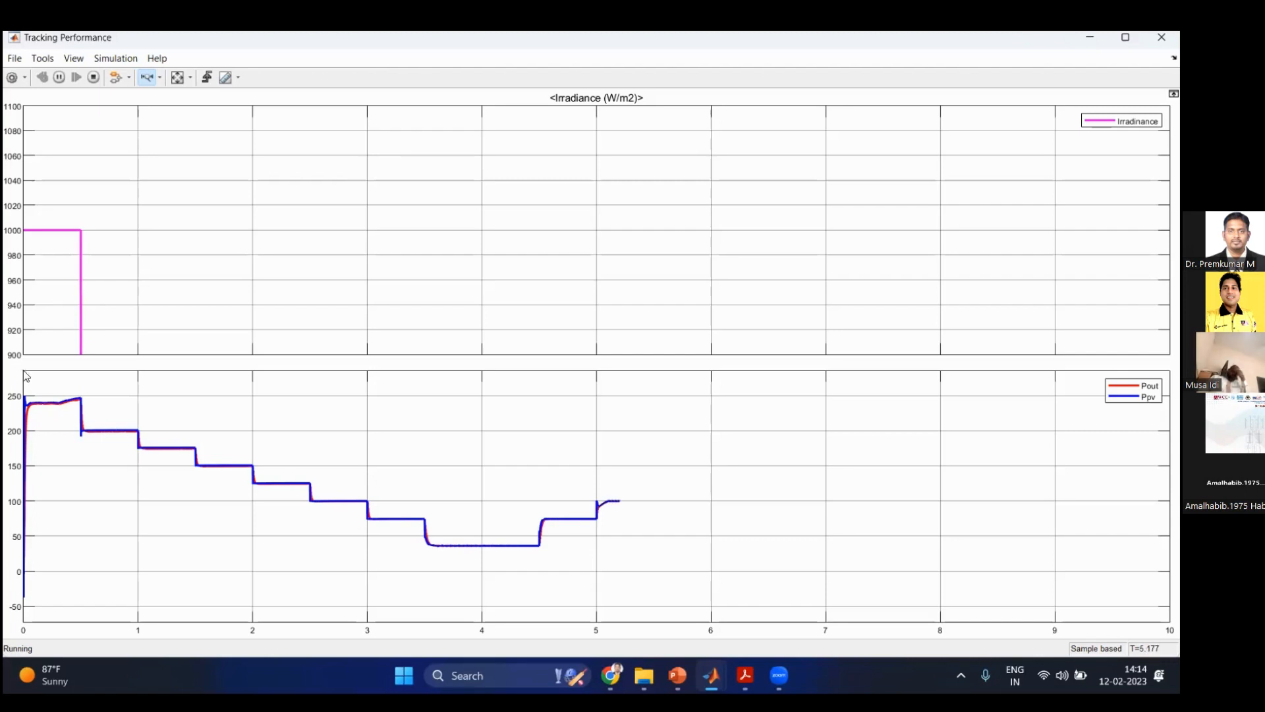
Step: Inspect the Pout and Ppv response to the irradiance steps at 5 s and 5.5 s, and restore the full view
click(159, 80)
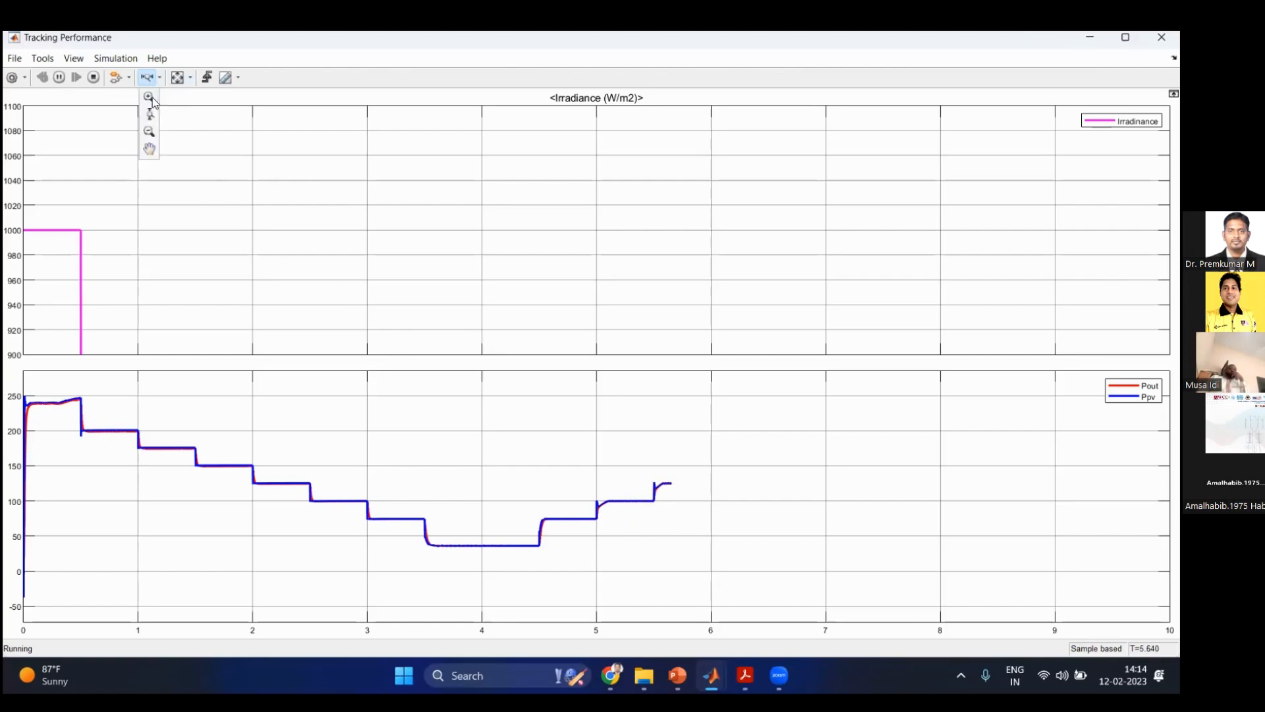
click(149, 96)
drag(569, 459, 747, 545)
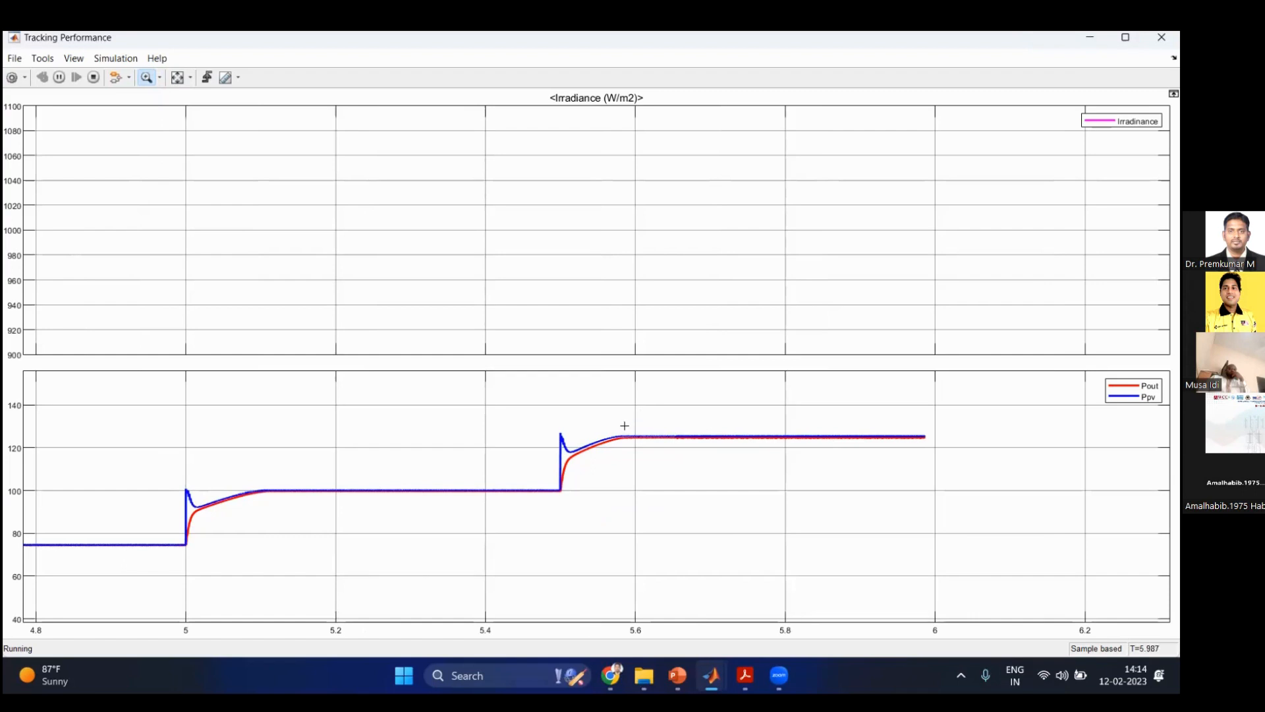
click(178, 78)
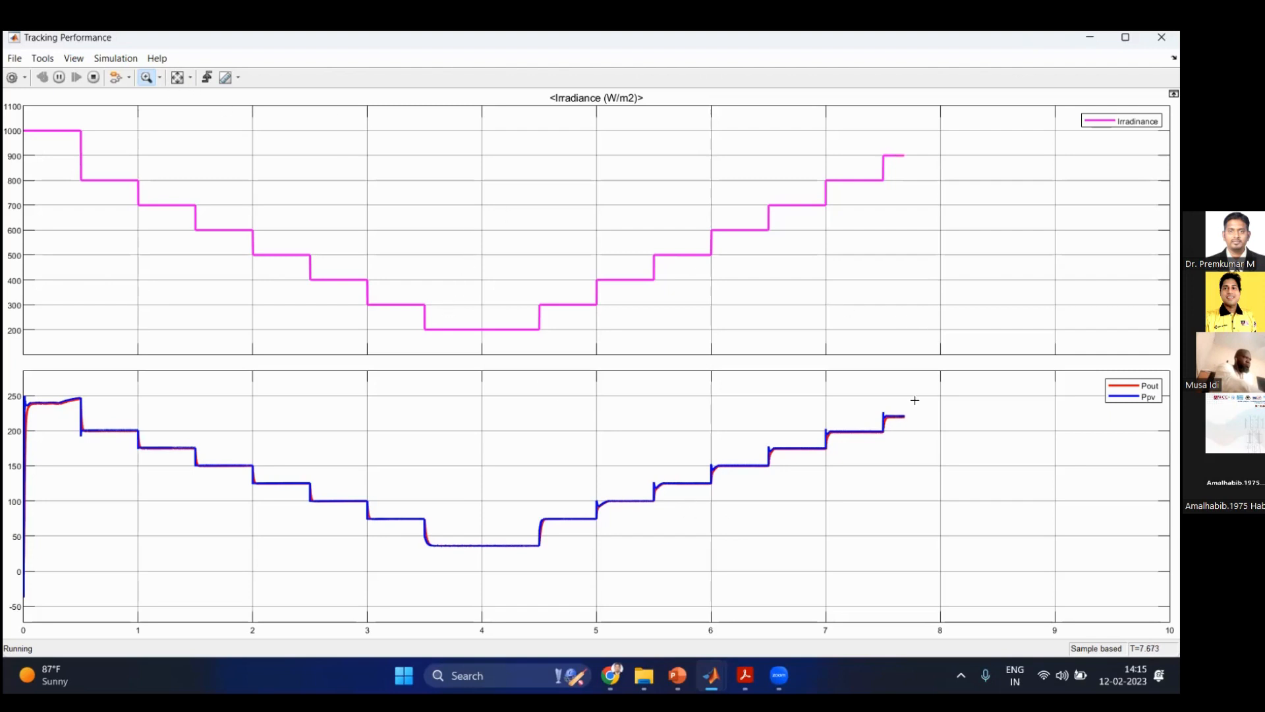
Step: Examine Pout and Ppv closely around the irradiance changes at 7.5 s, 8 s and 8.5 s in the hybrid run
drag(876, 410, 918, 444)
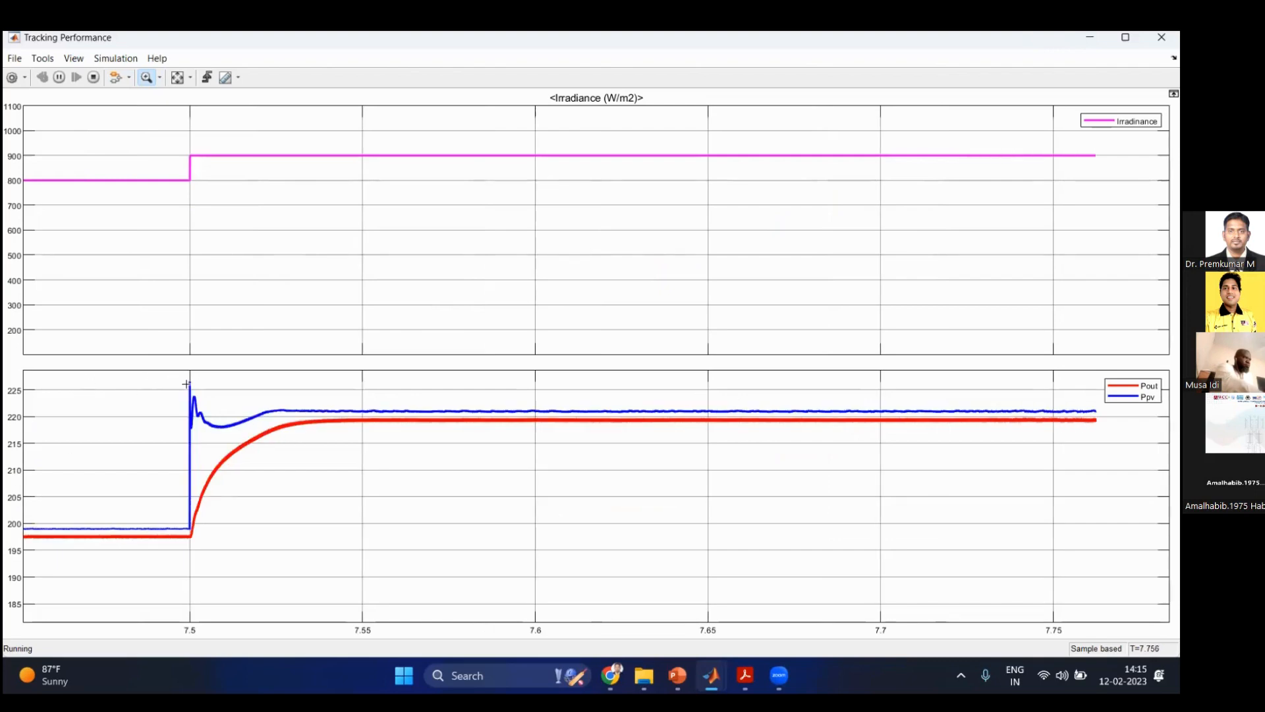
click(177, 78)
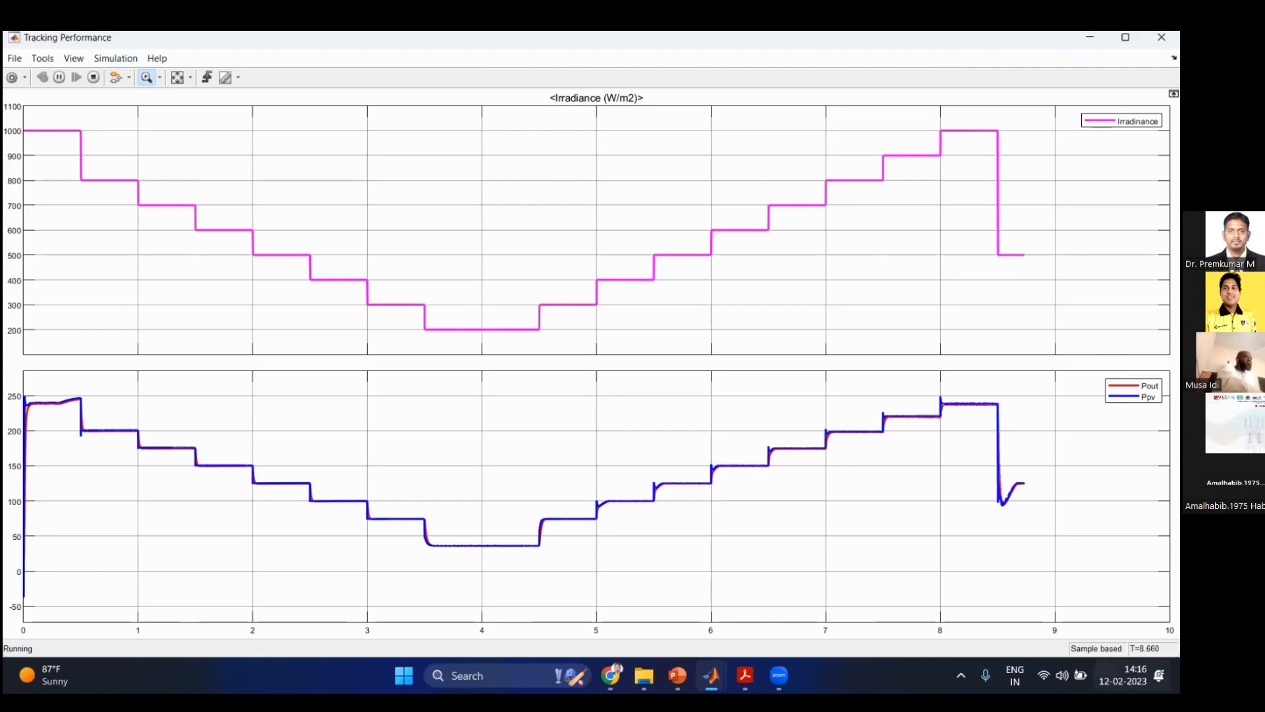
drag(875, 384, 1055, 517)
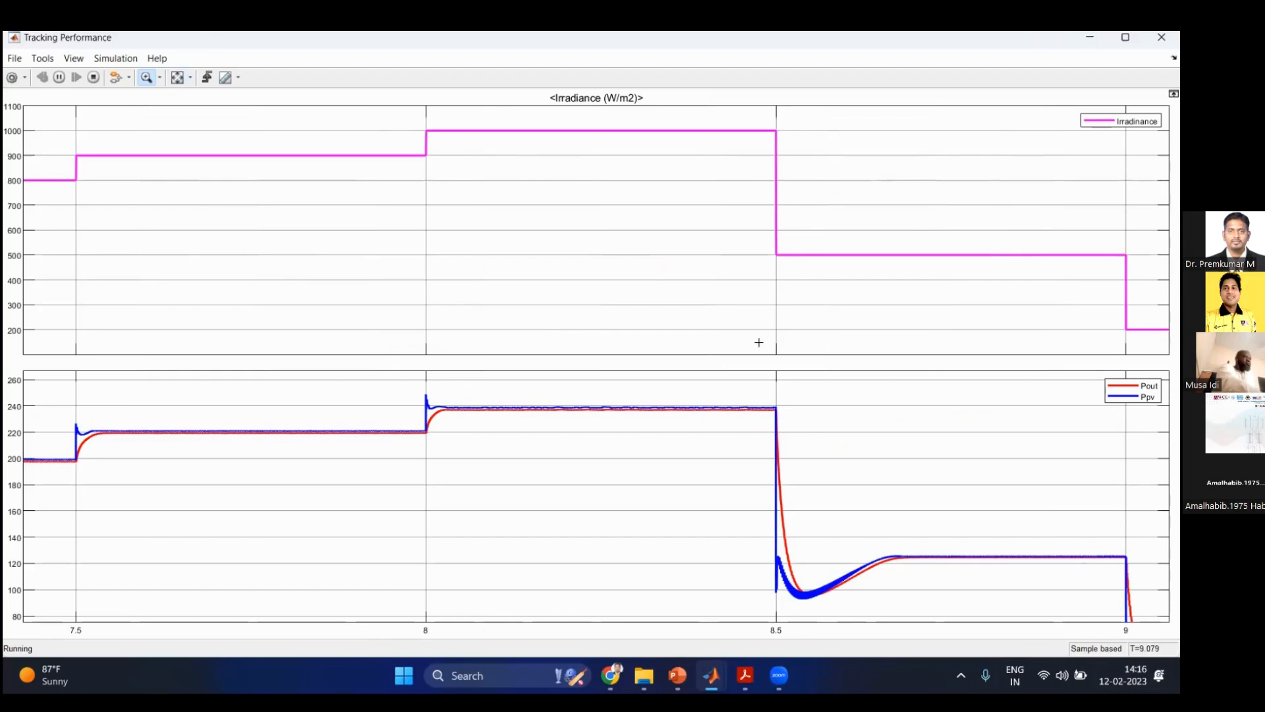
double_click(730, 356)
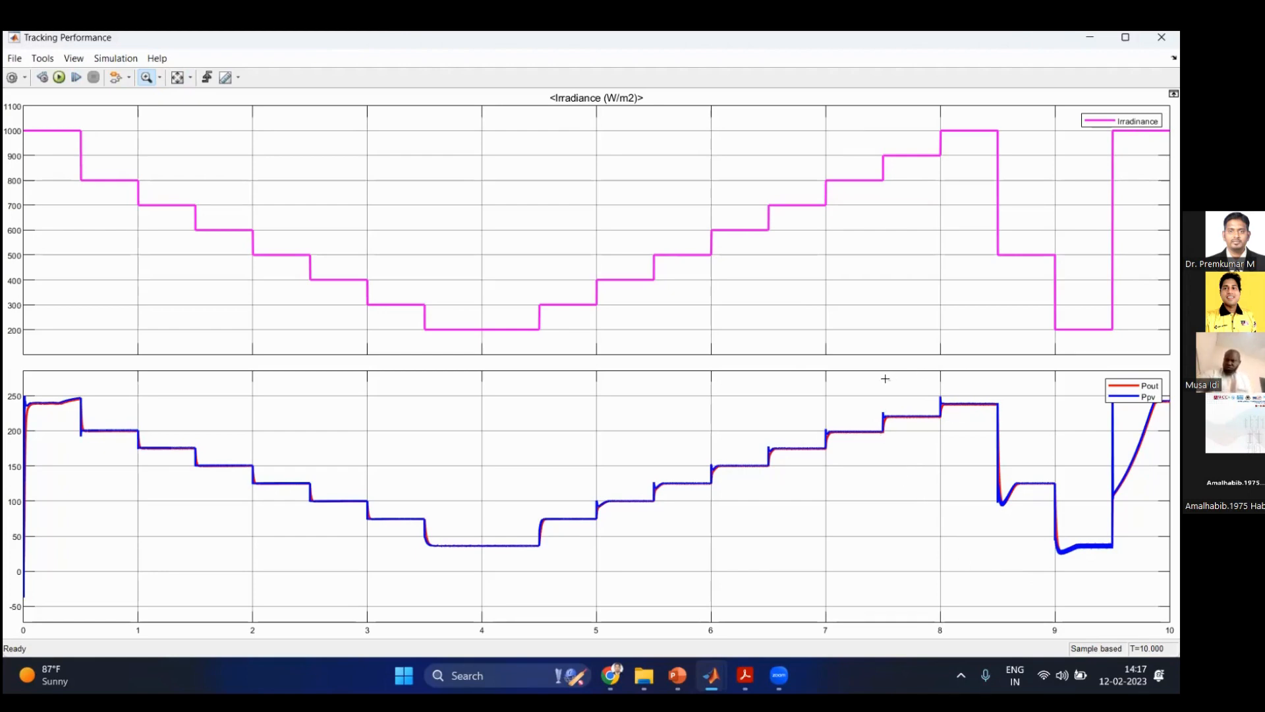
drag(891, 380, 1044, 511)
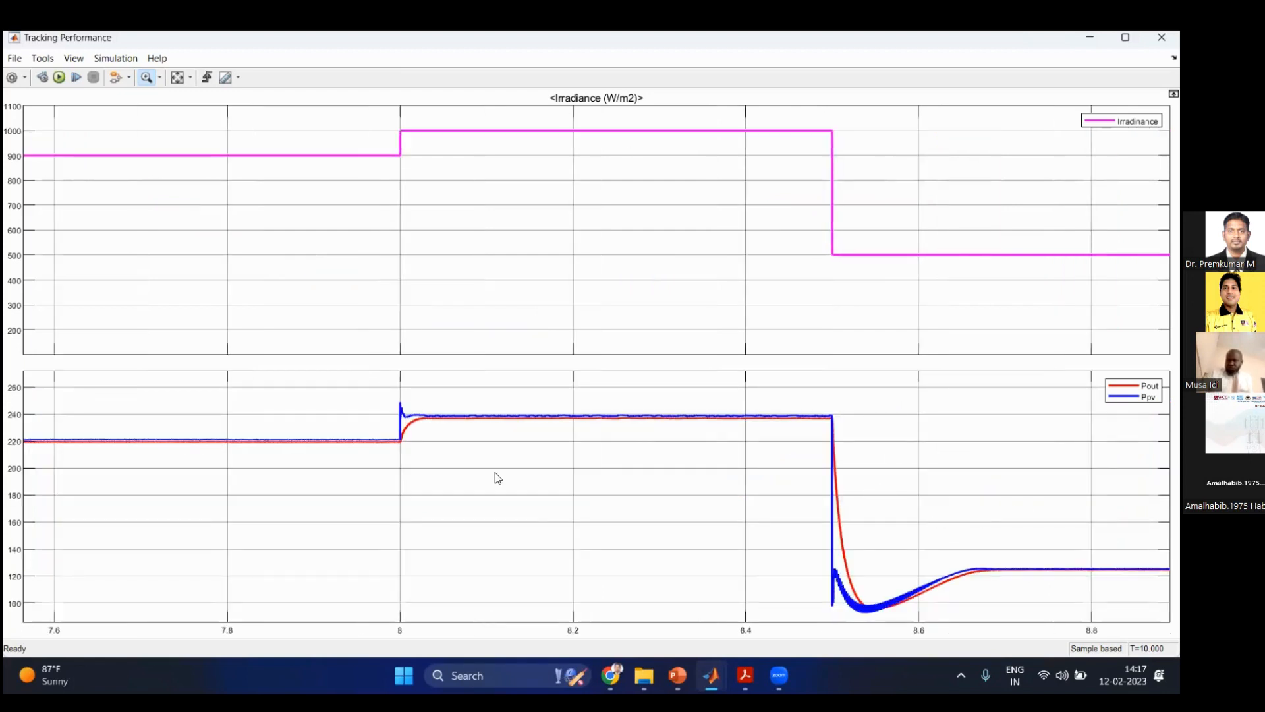
Step: Return to the model, set the Hybrid manual switch to its lower input for the Down-Up-Up option, and run the simulation
key(alt+Tab)
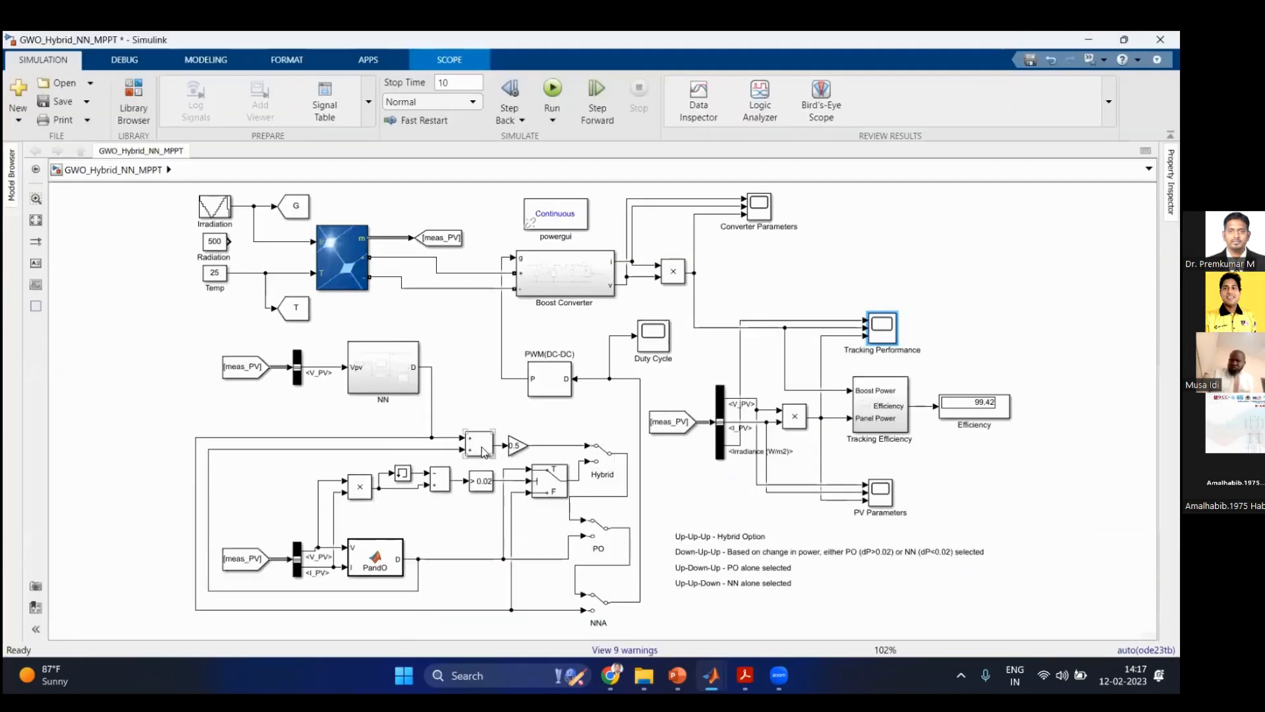
click(602, 455)
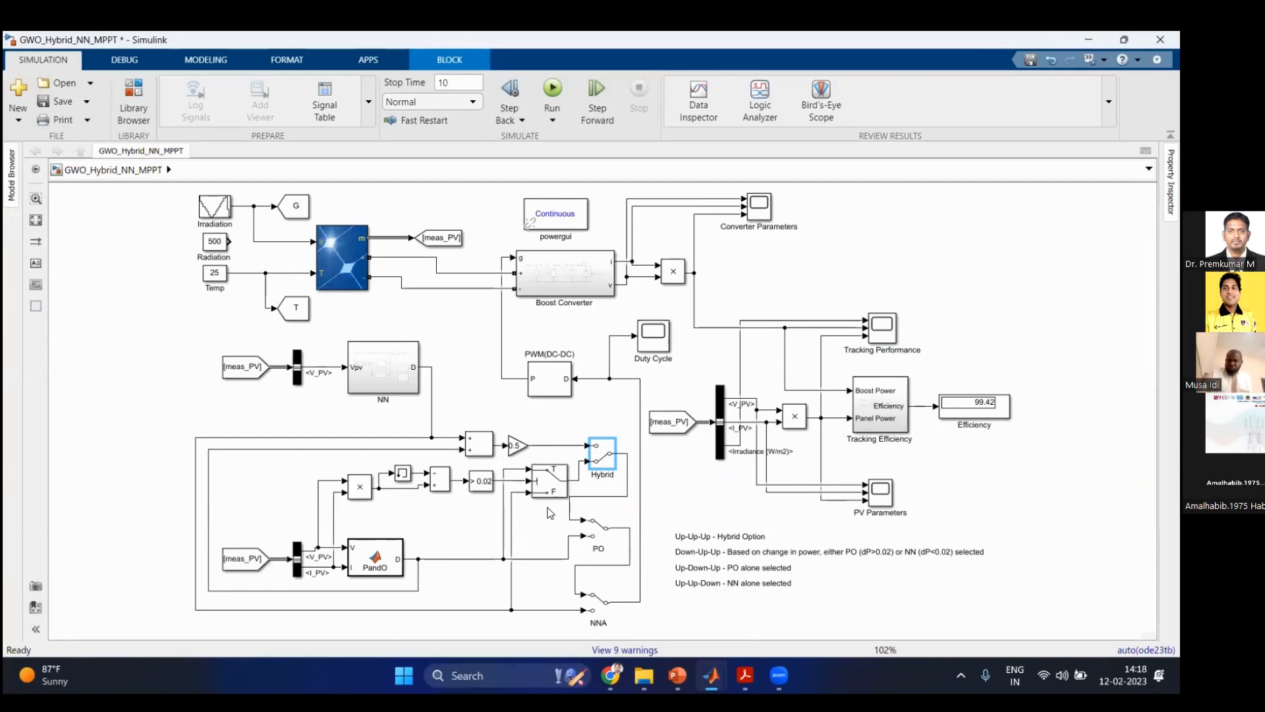
click(552, 120)
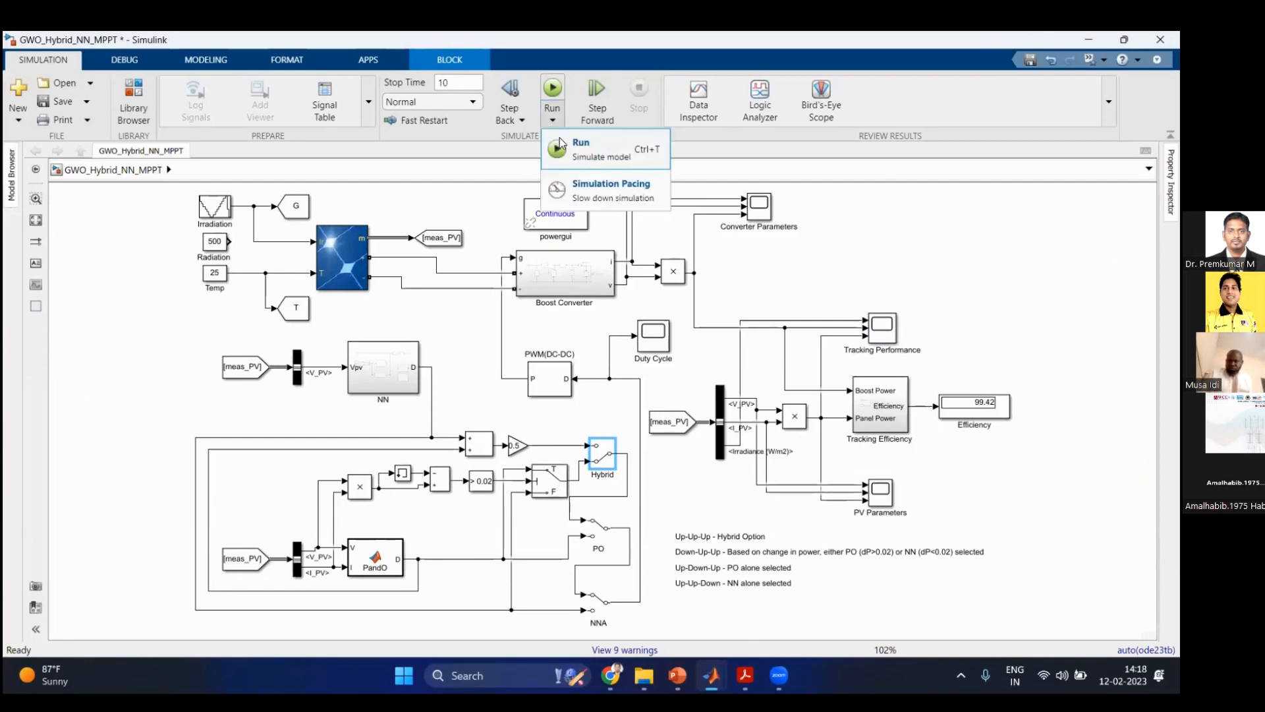
click(560, 144)
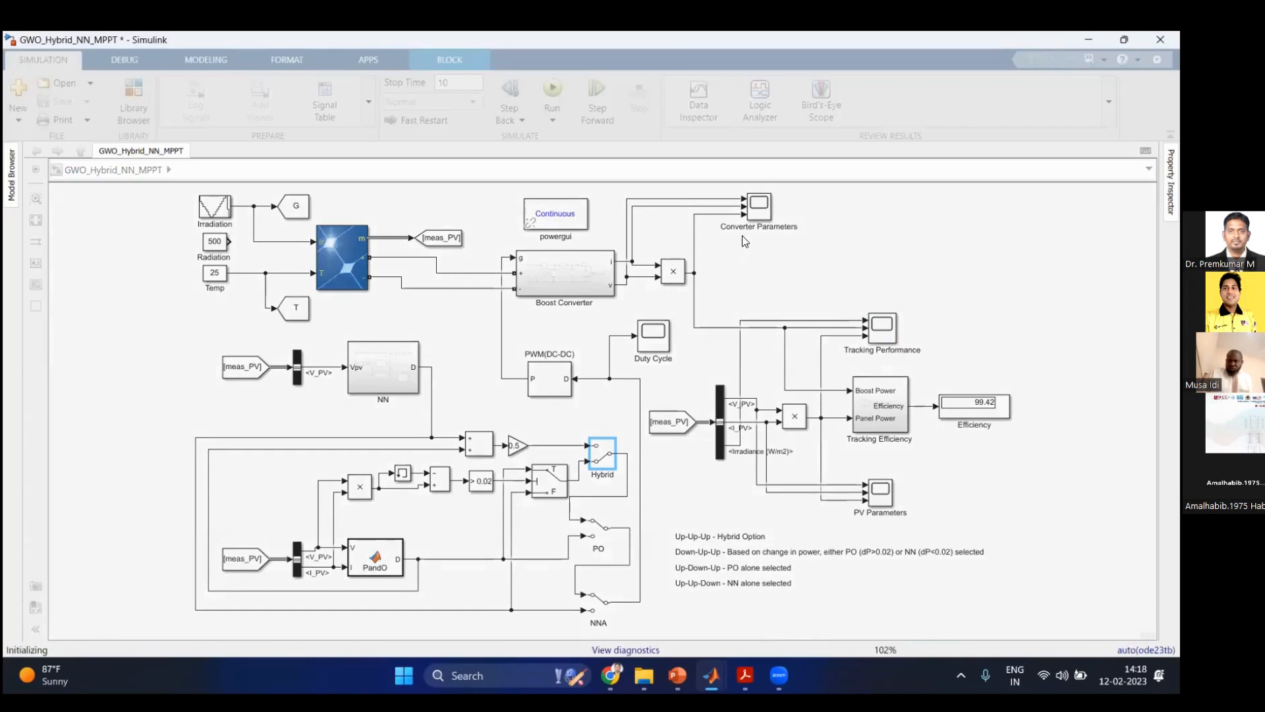
Step: Monitor the Down-Up-Up run in the Tracking Performance scope, fitting the axes to the data, and minimize the scope
click(883, 328)
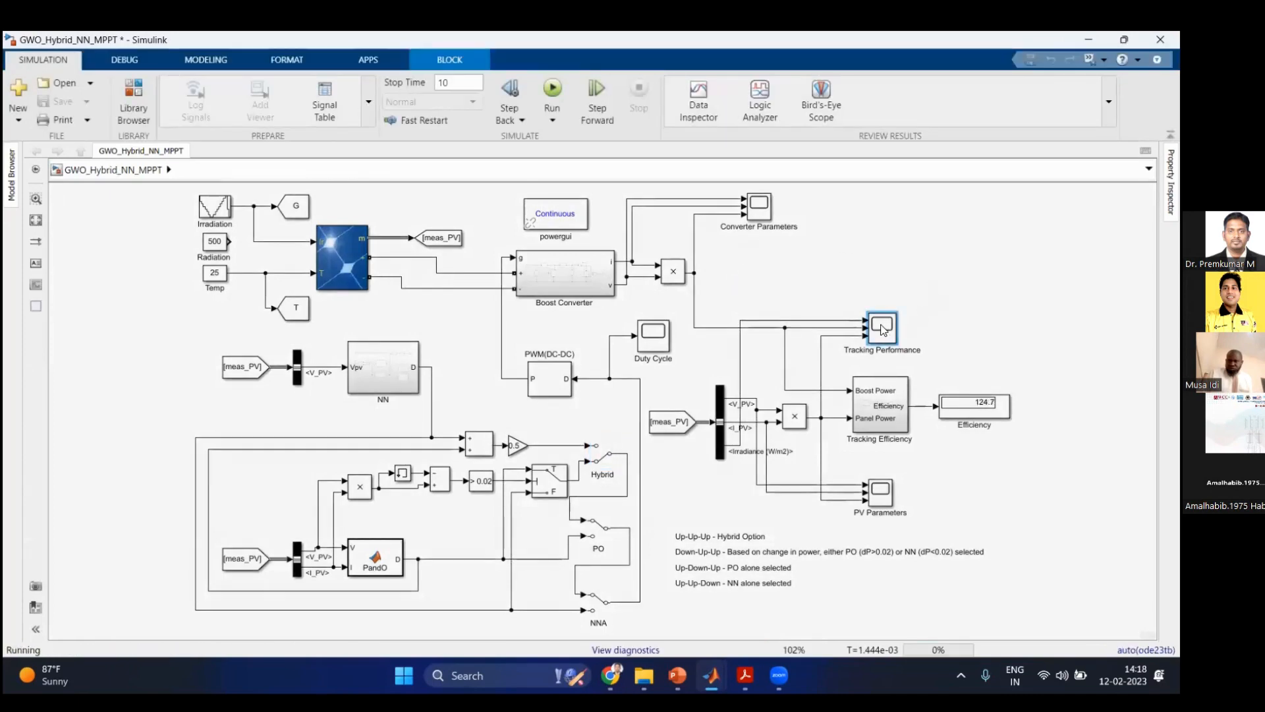
double_click(883, 328)
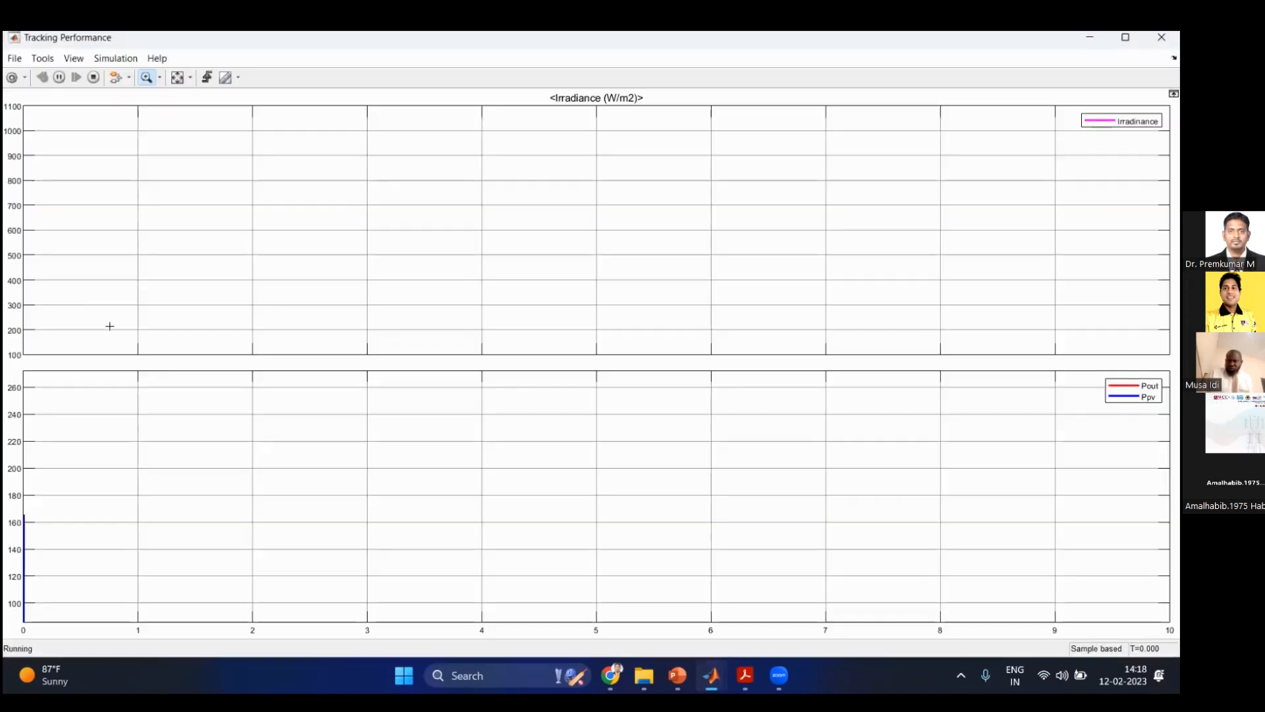
click(177, 78)
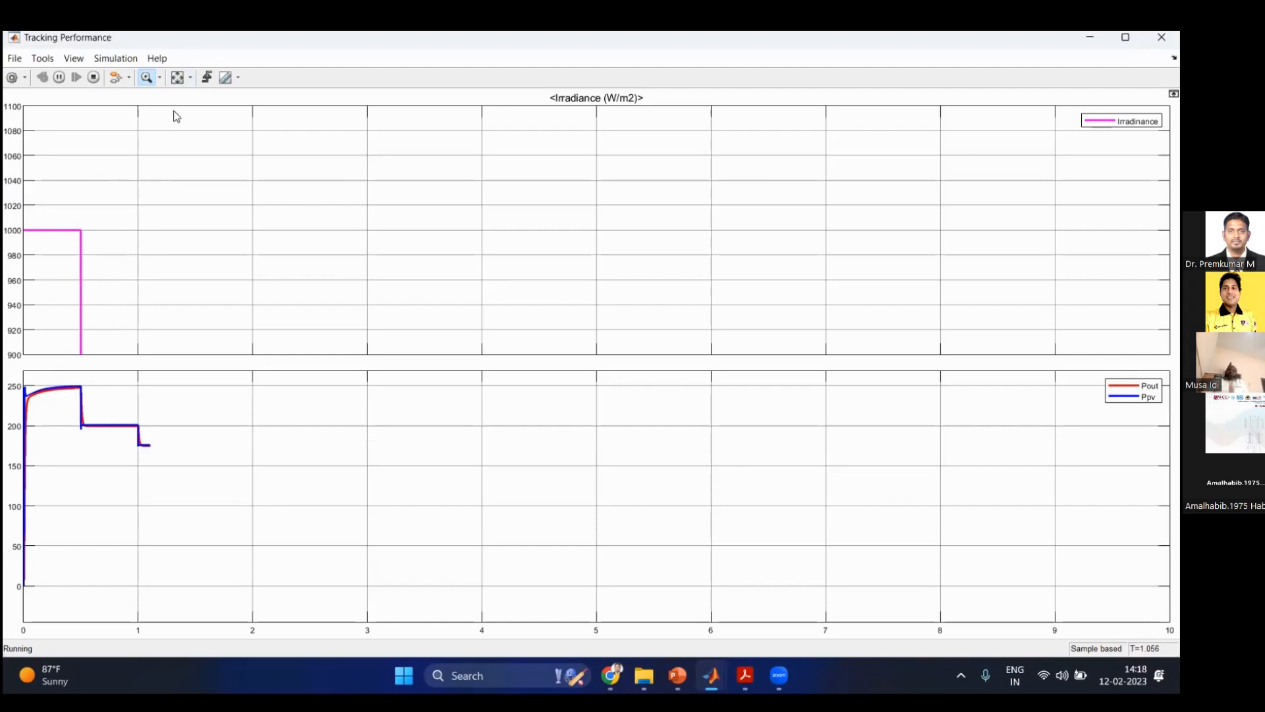
click(178, 78)
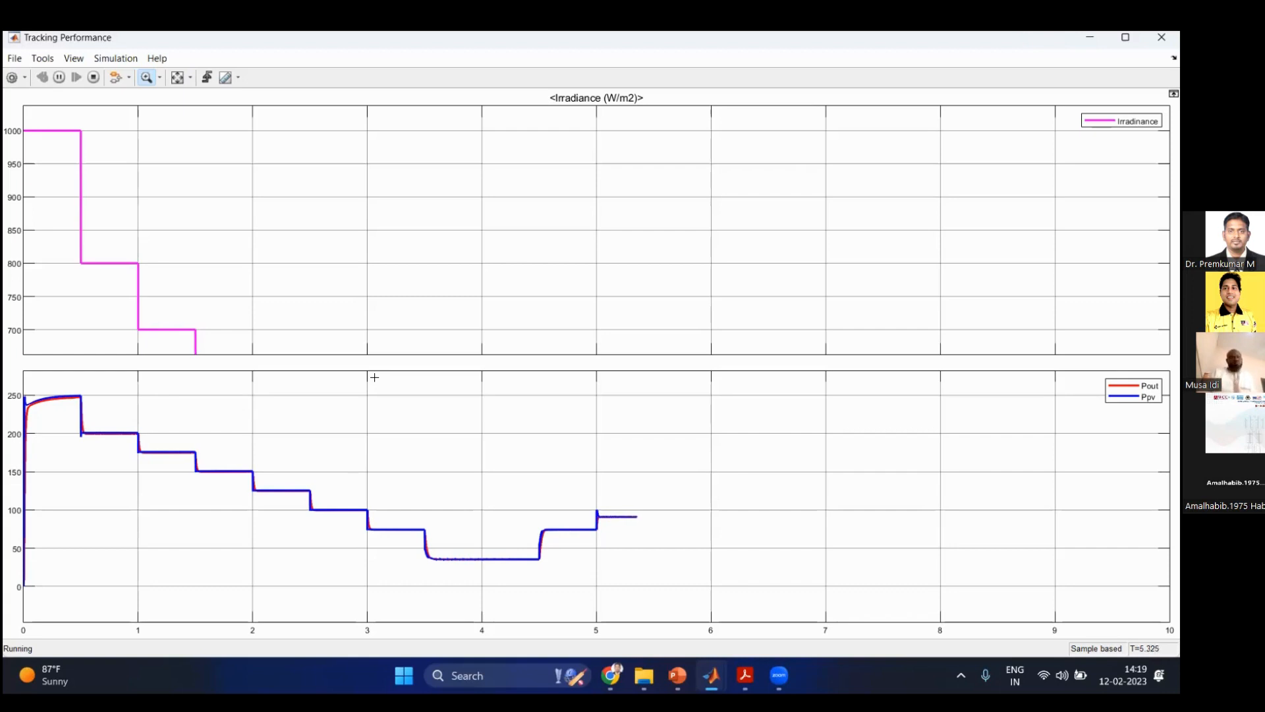
click(180, 77)
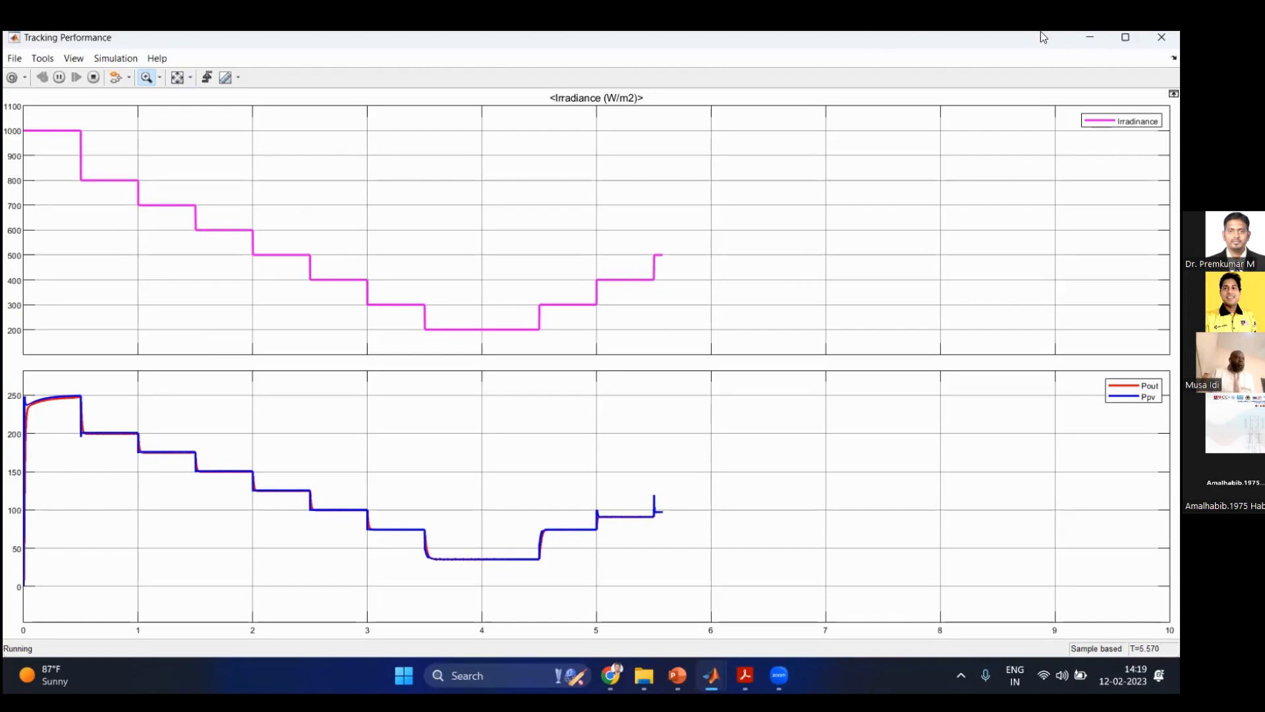
click(1090, 37)
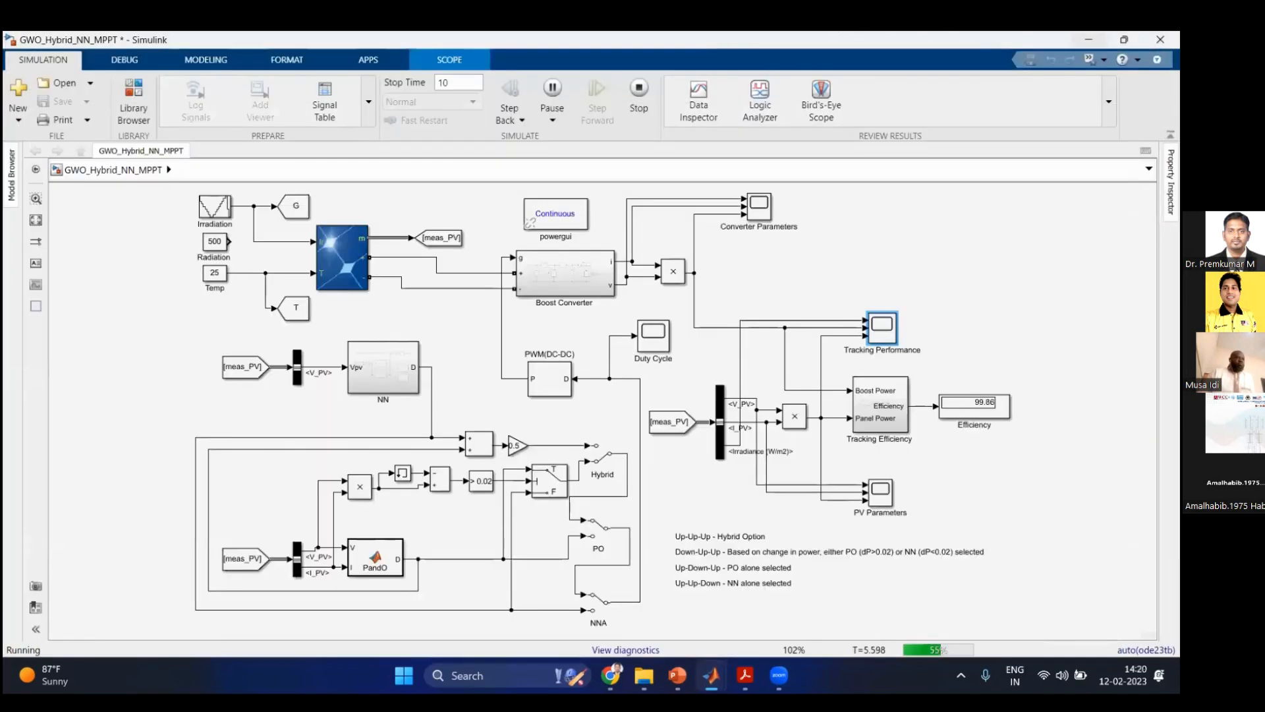
Step: Check the Down-Up-Up run's irradiance and power curves in the Tracking Performance scope, and return to the model
mouse_move(711, 675)
click(884, 566)
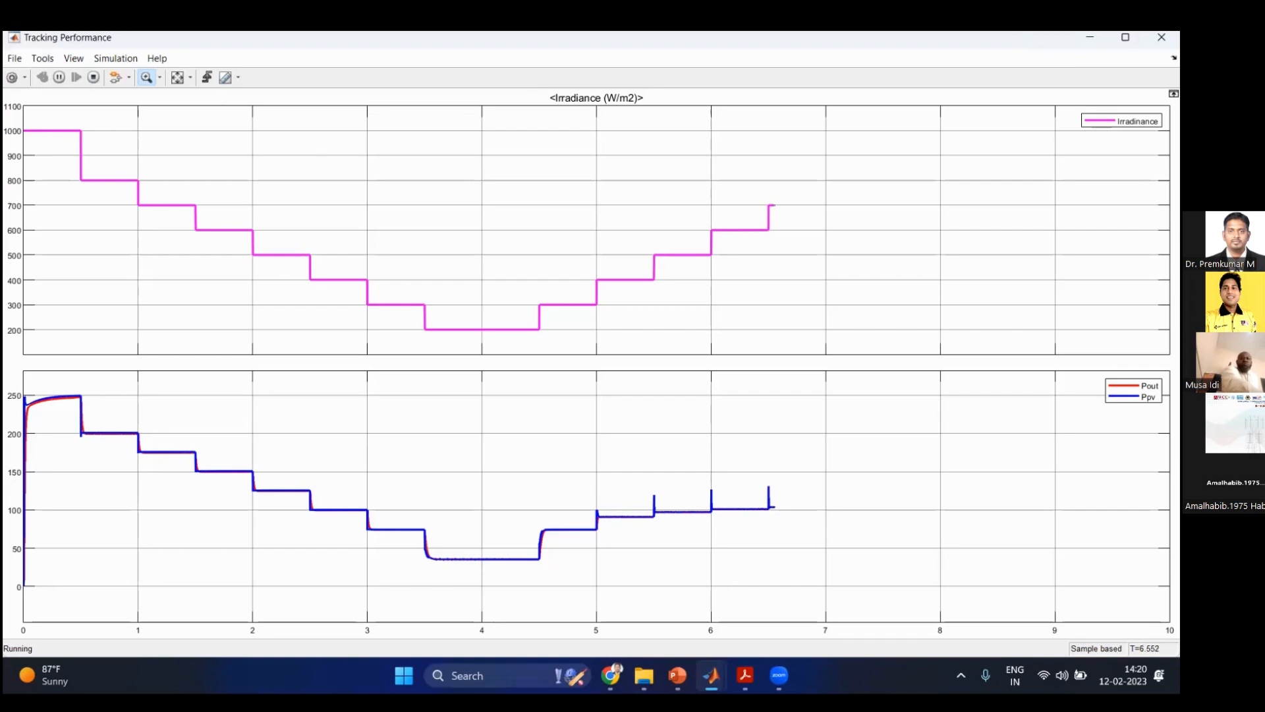
key(alt+Tab)
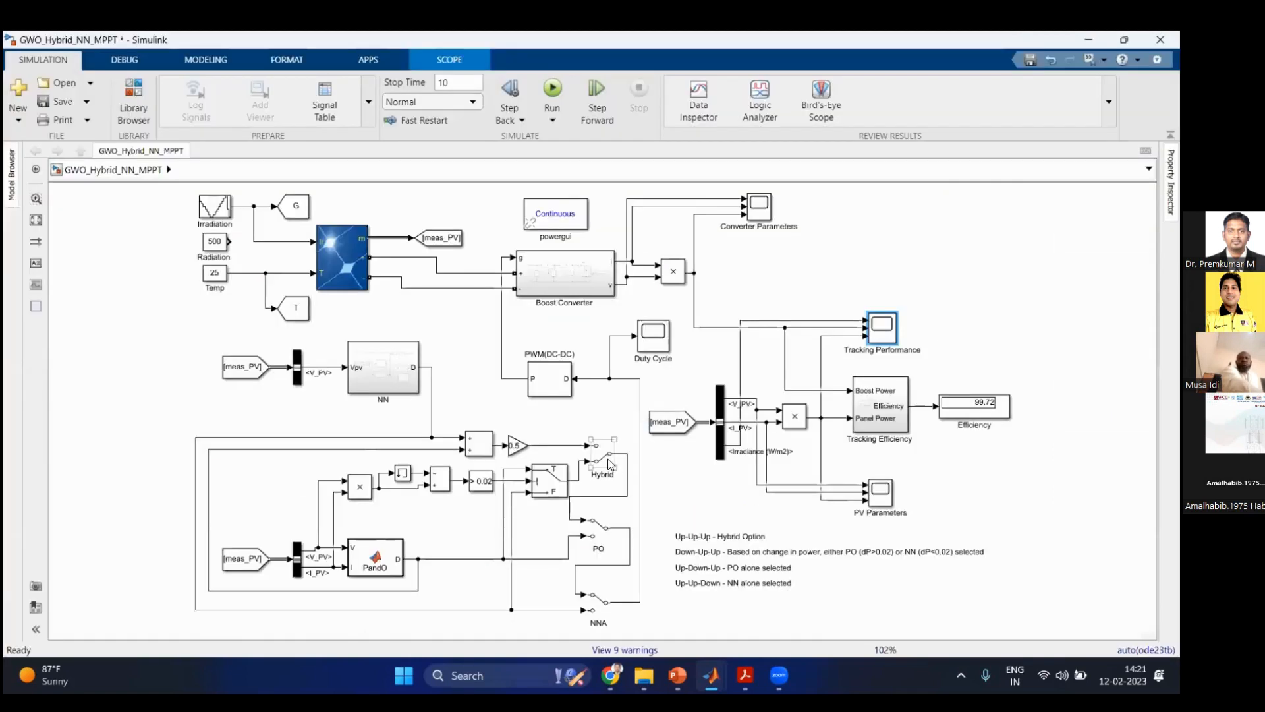
Step: Set the Hybrid switch to its upper input and the PO switch to its lower input for PO alone, and run the simulation
click(608, 462)
click(599, 537)
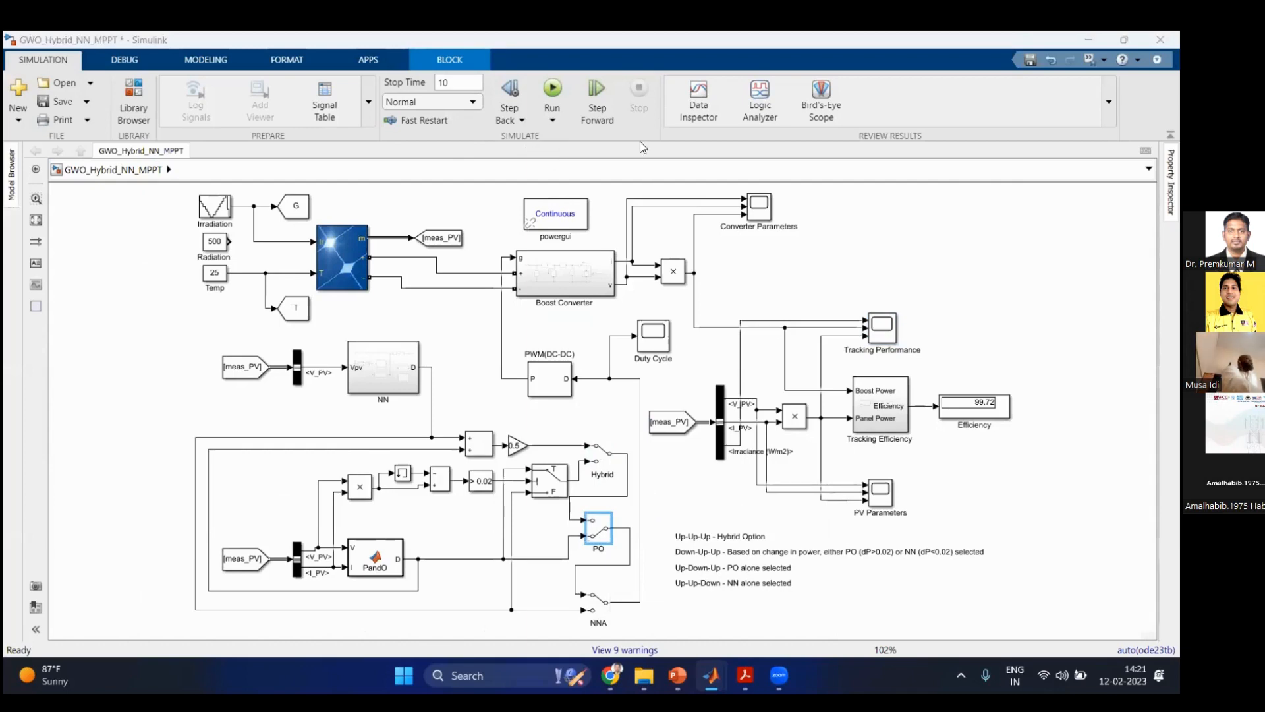
click(552, 119)
click(571, 141)
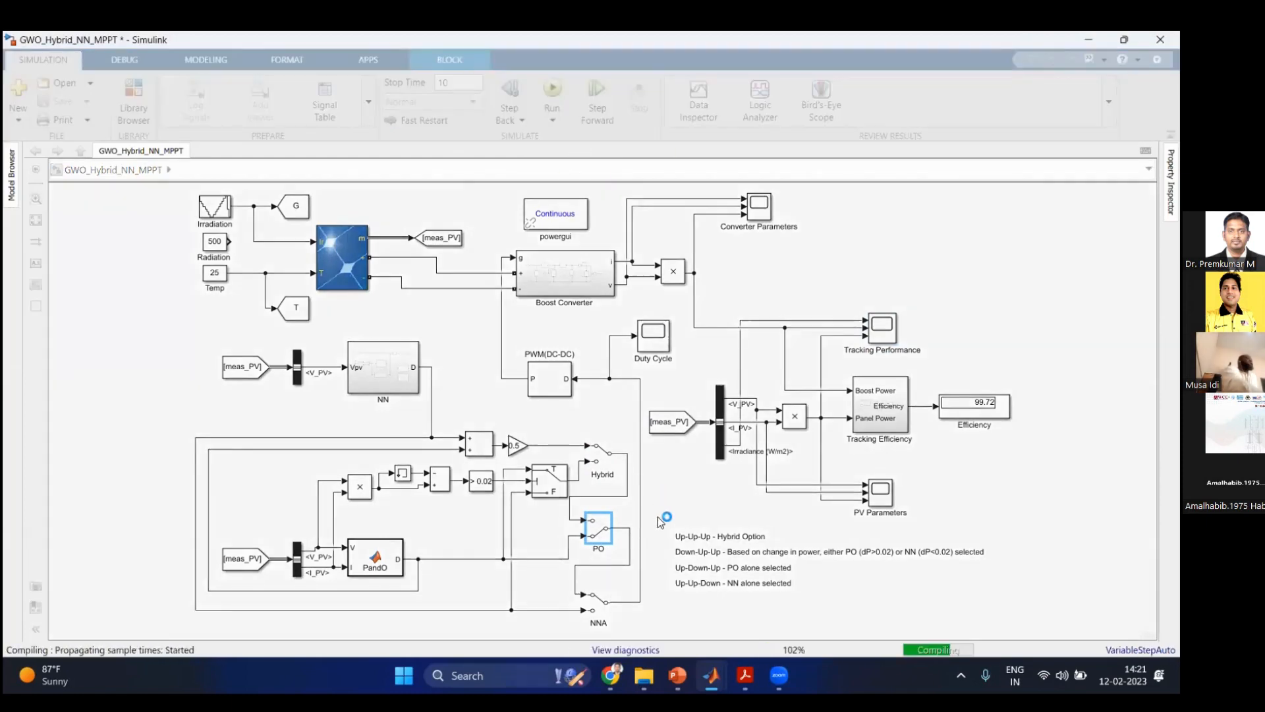
Step: Open the Tracking Performance scope and inspect the startup transient of Pout and Ppv closely, restoring the full view
click(882, 328)
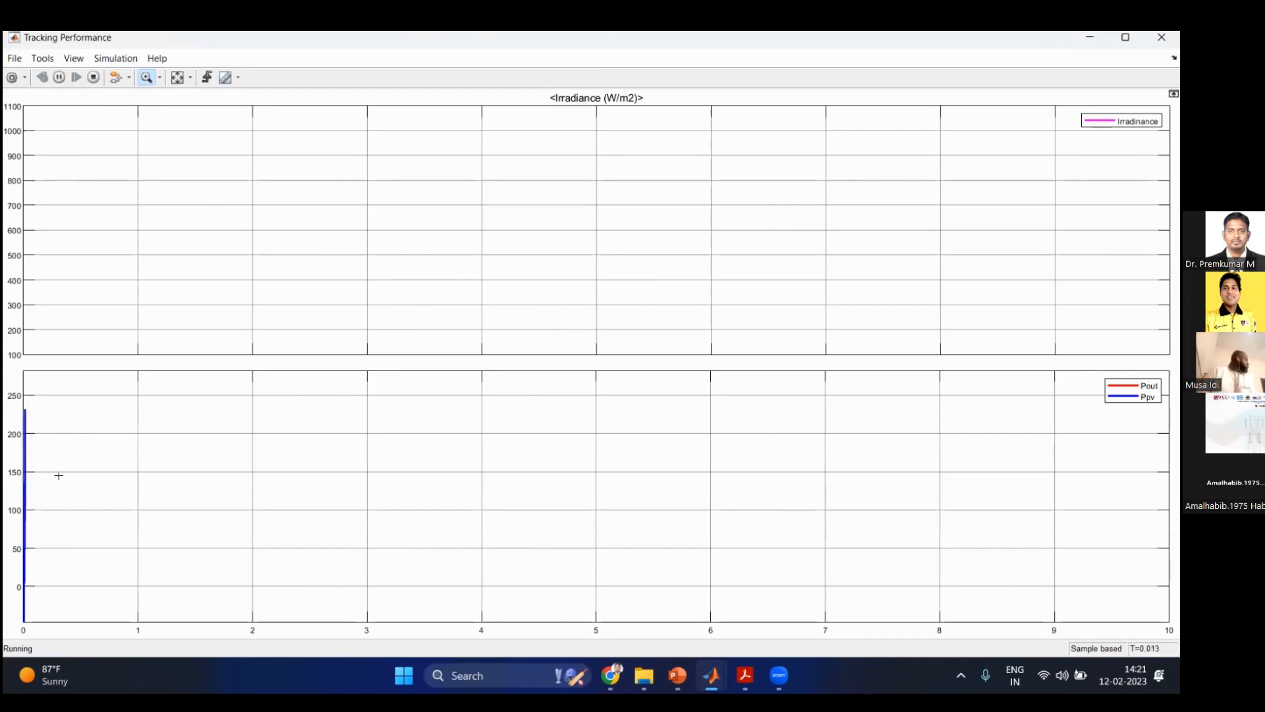
drag(51, 437, 11, 434)
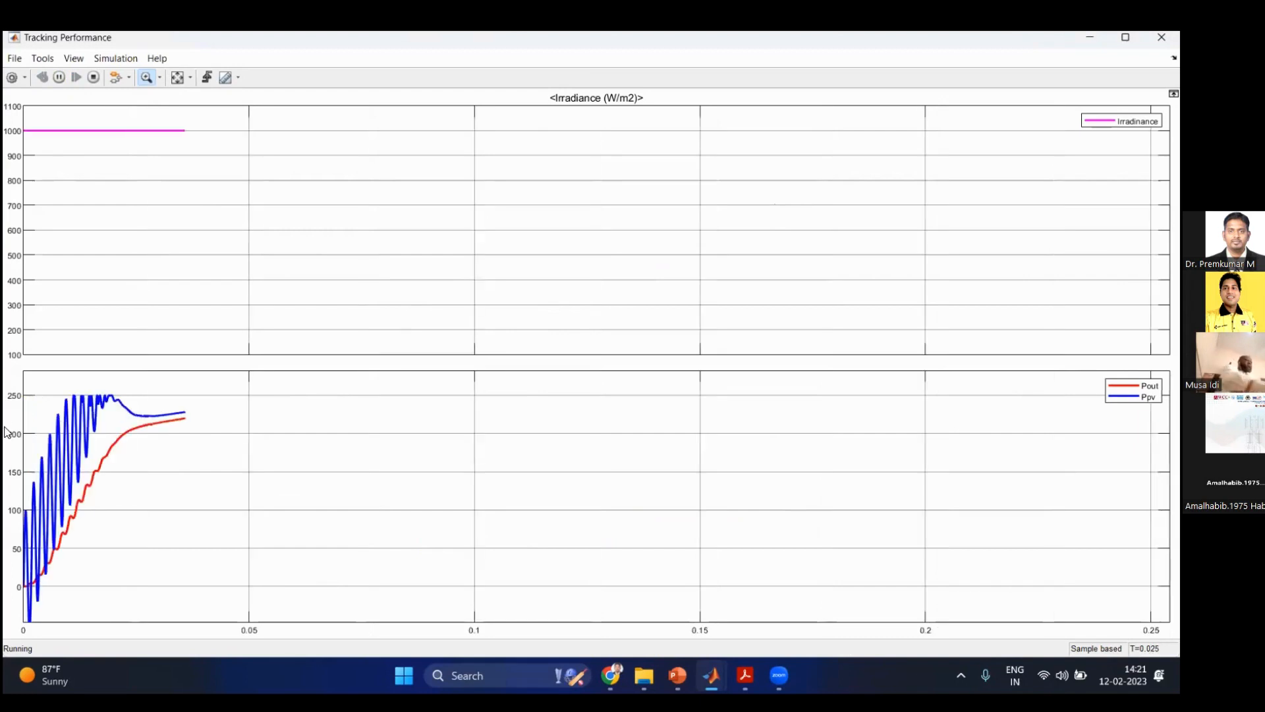
click(177, 77)
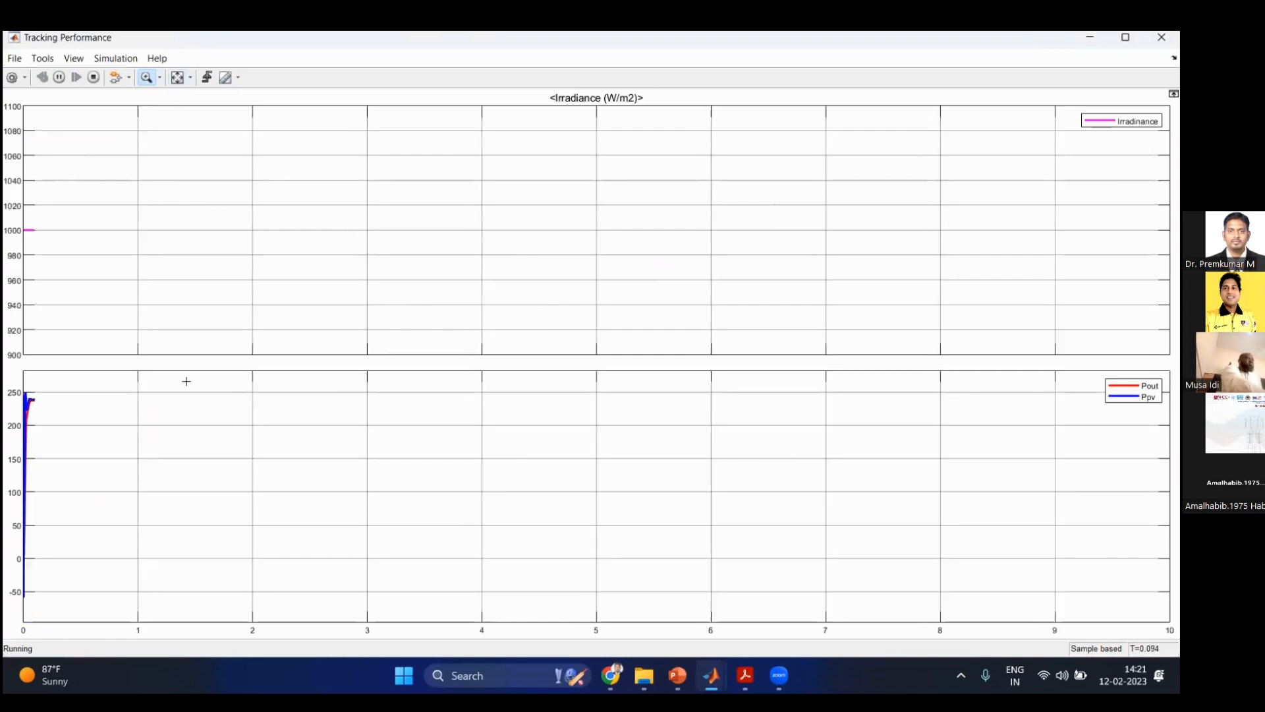
drag(51, 416, 14, 389)
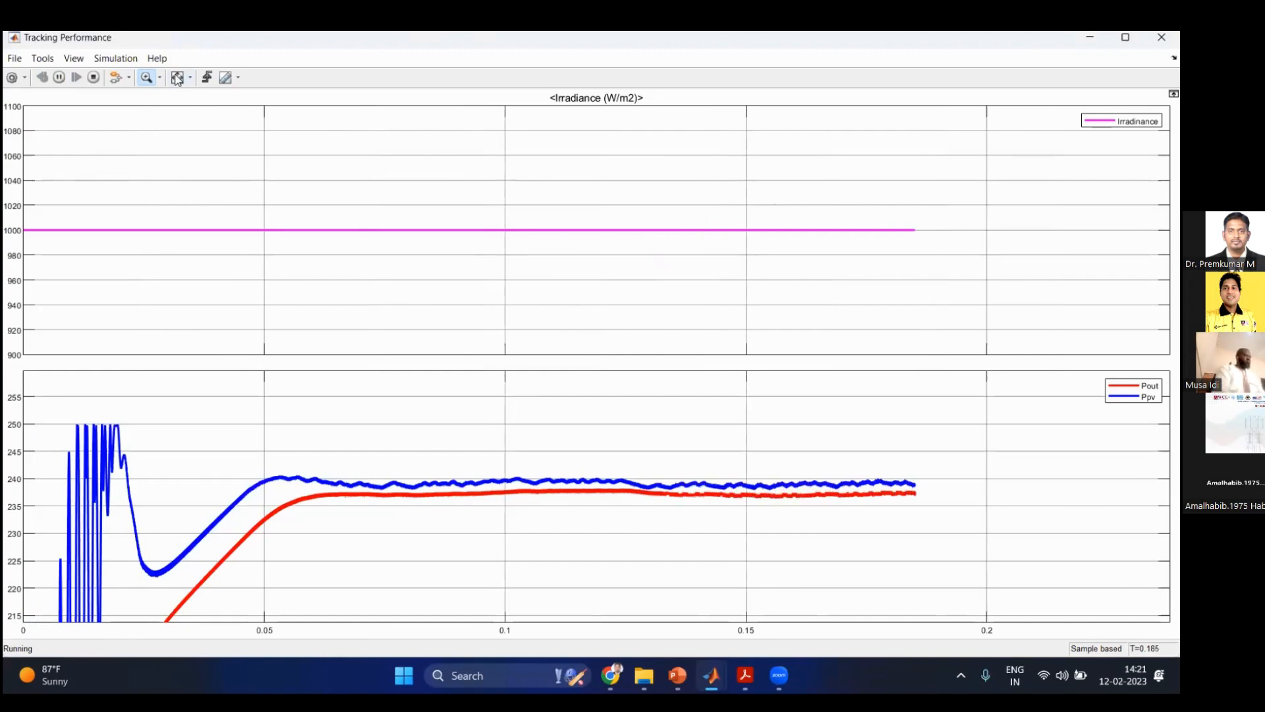
double_click(197, 129)
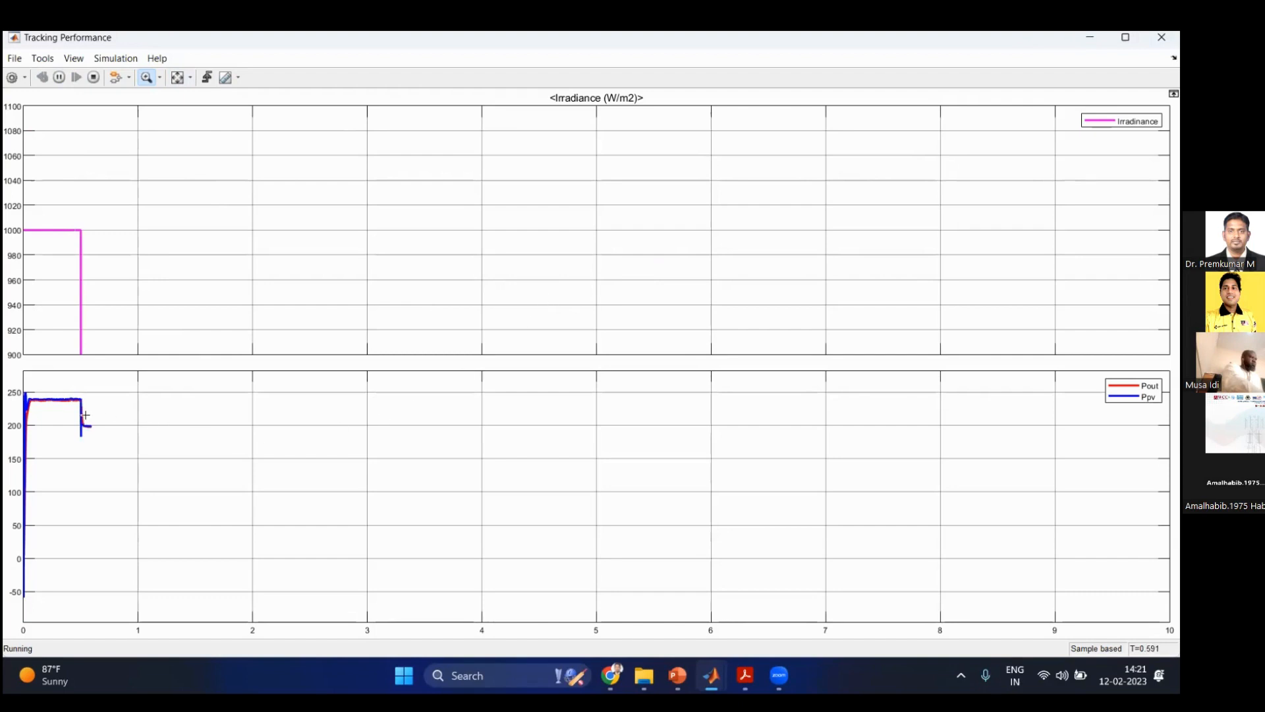
Step: Inspect the Pout and Ppv response to the irradiance drop at 0.5 s, and restore the full view
drag(67, 407, 117, 446)
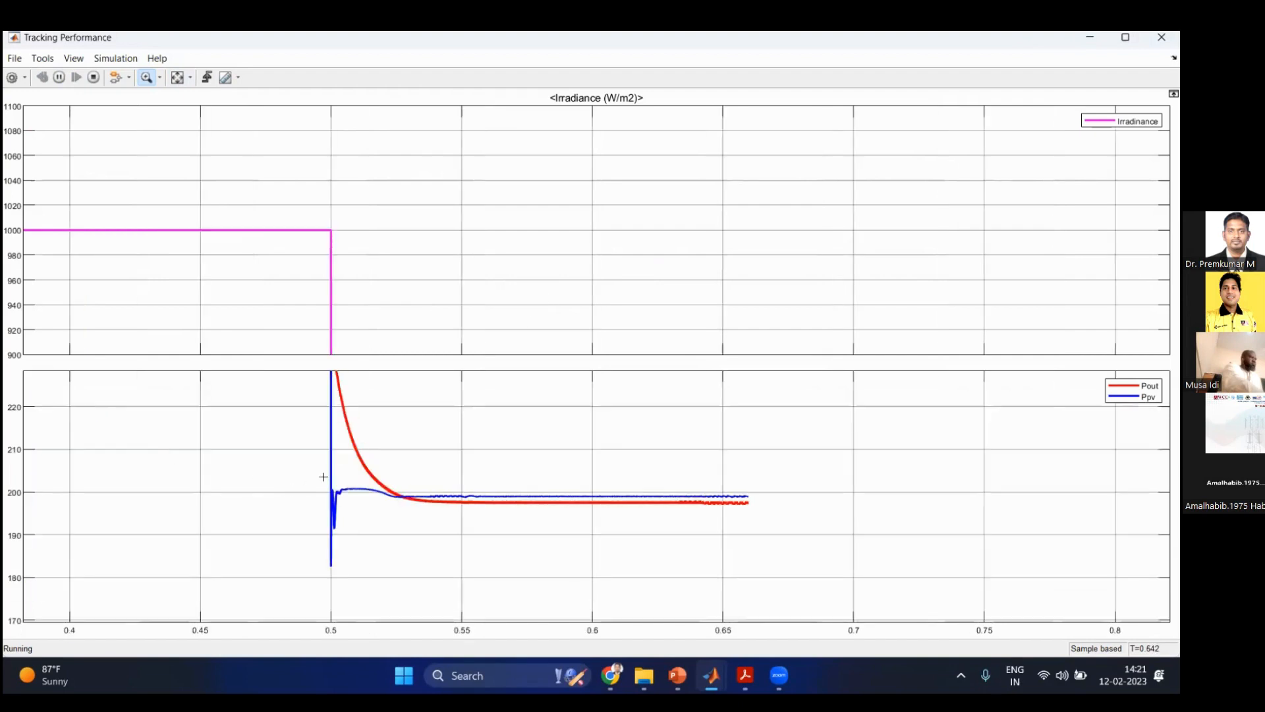
drag(293, 408, 695, 535)
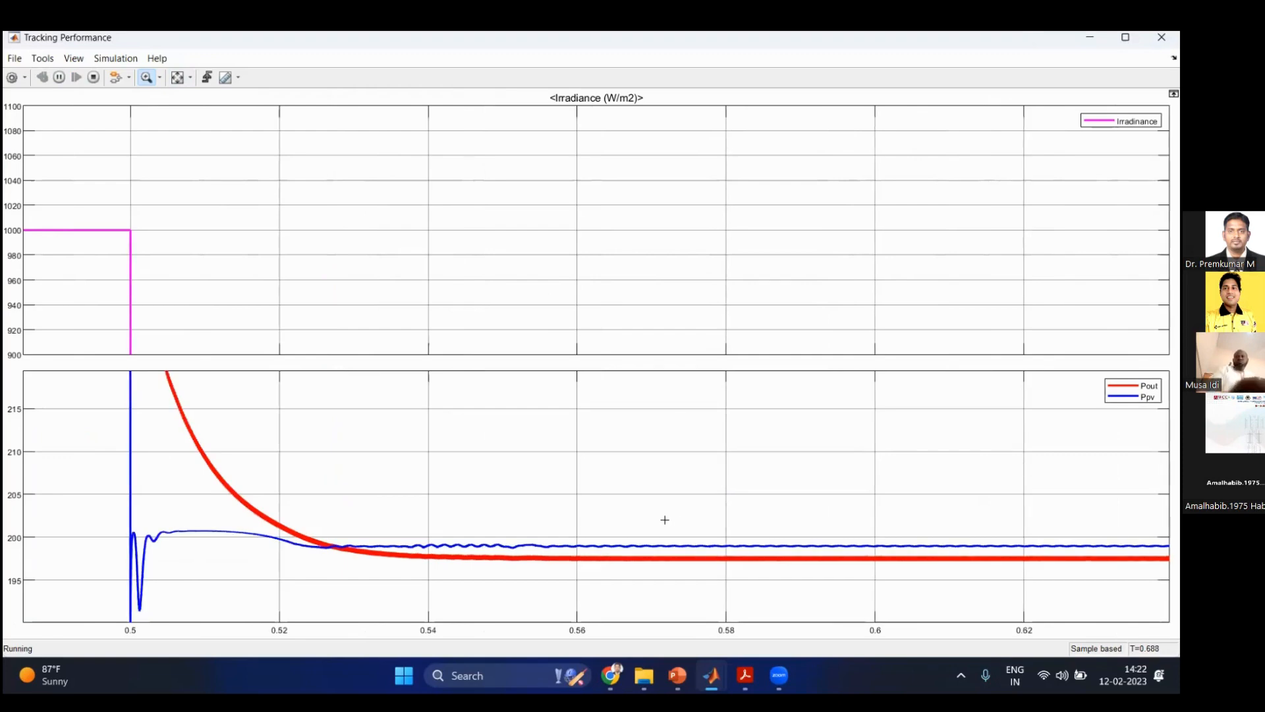
click(177, 77)
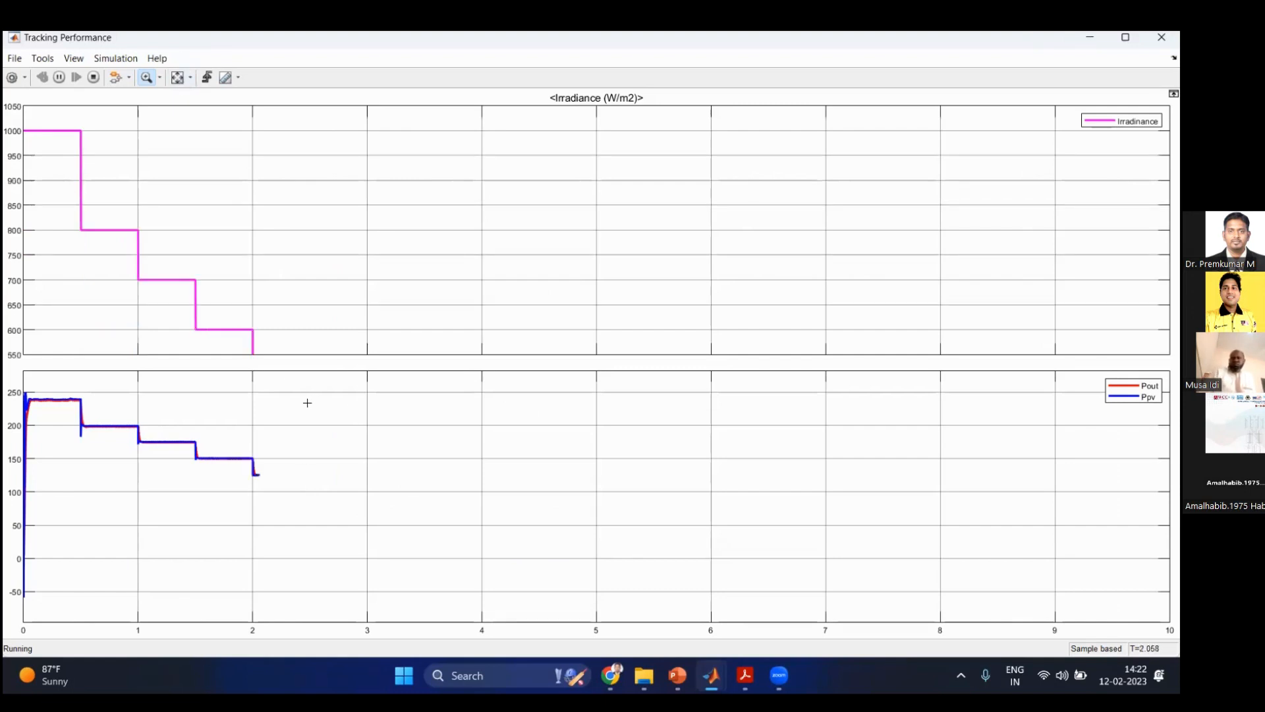
Step: Examine Pout and Ppv around the irradiance drops at 2 s and 2.5 s, including the steady-state ripple near 2.6 s
drag(240, 439, 284, 490)
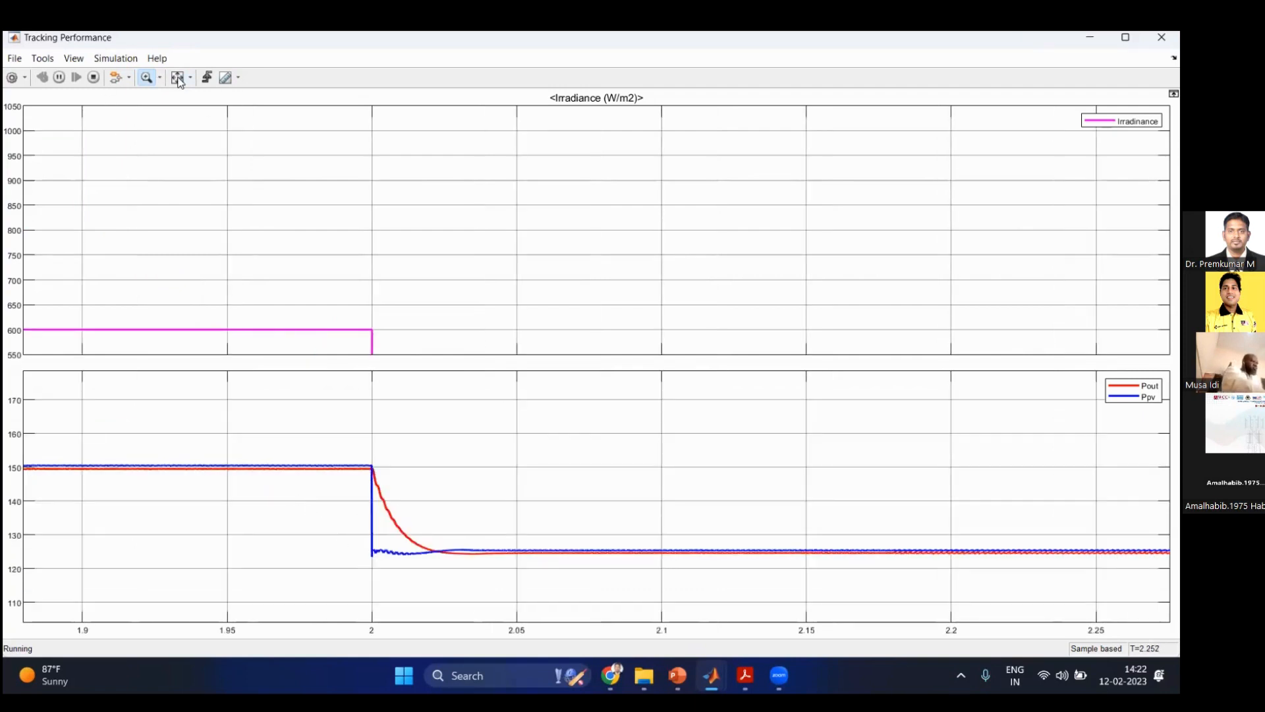
double_click(135, 312)
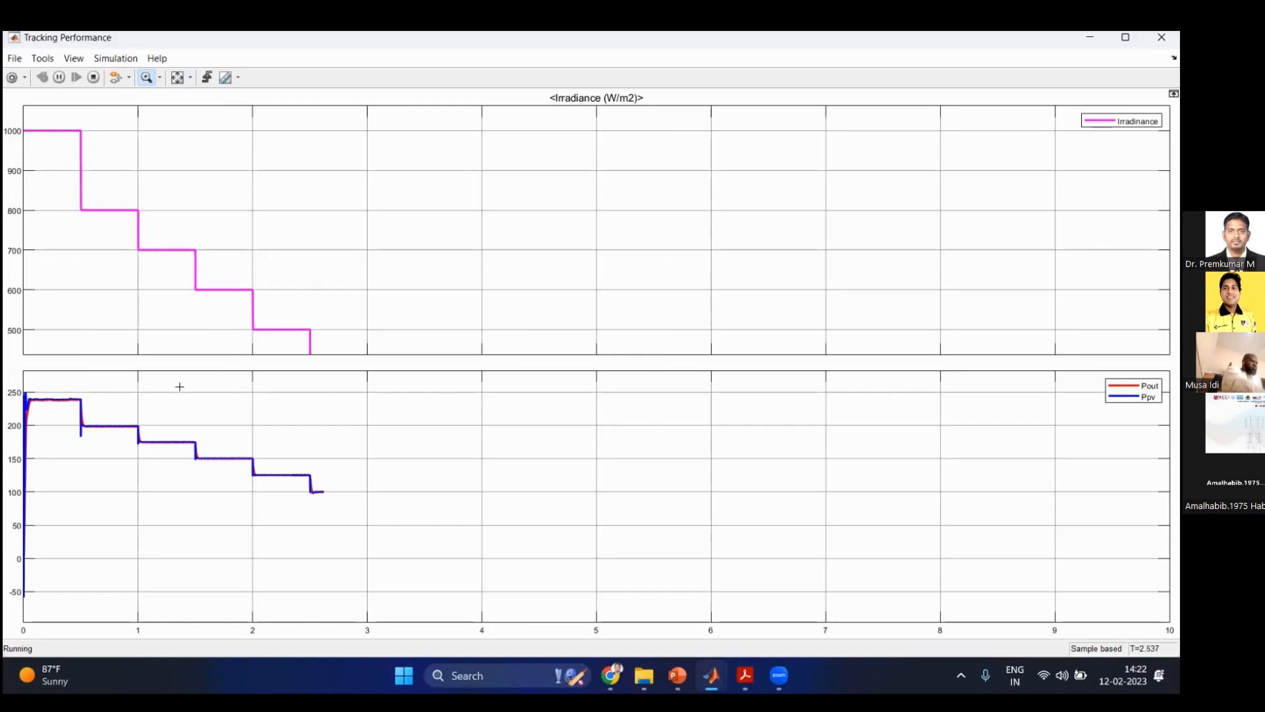
drag(305, 470, 403, 561)
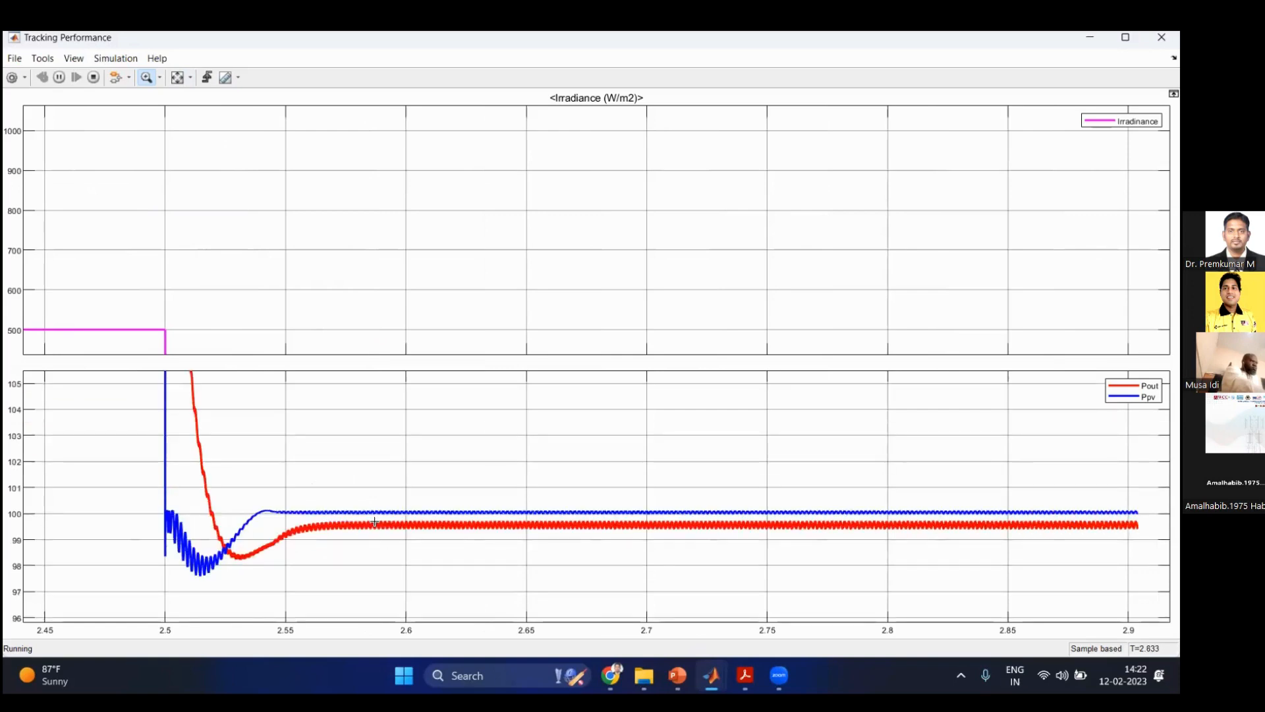
drag(393, 490, 405, 534)
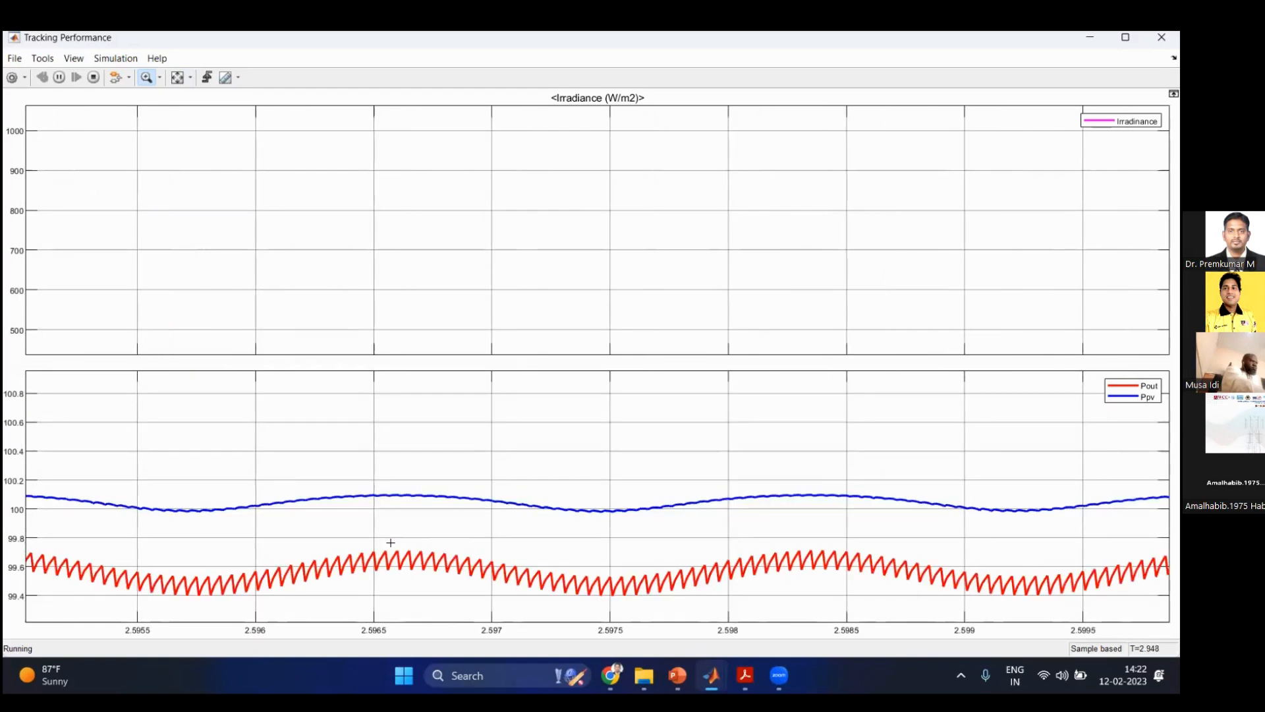
click(178, 79)
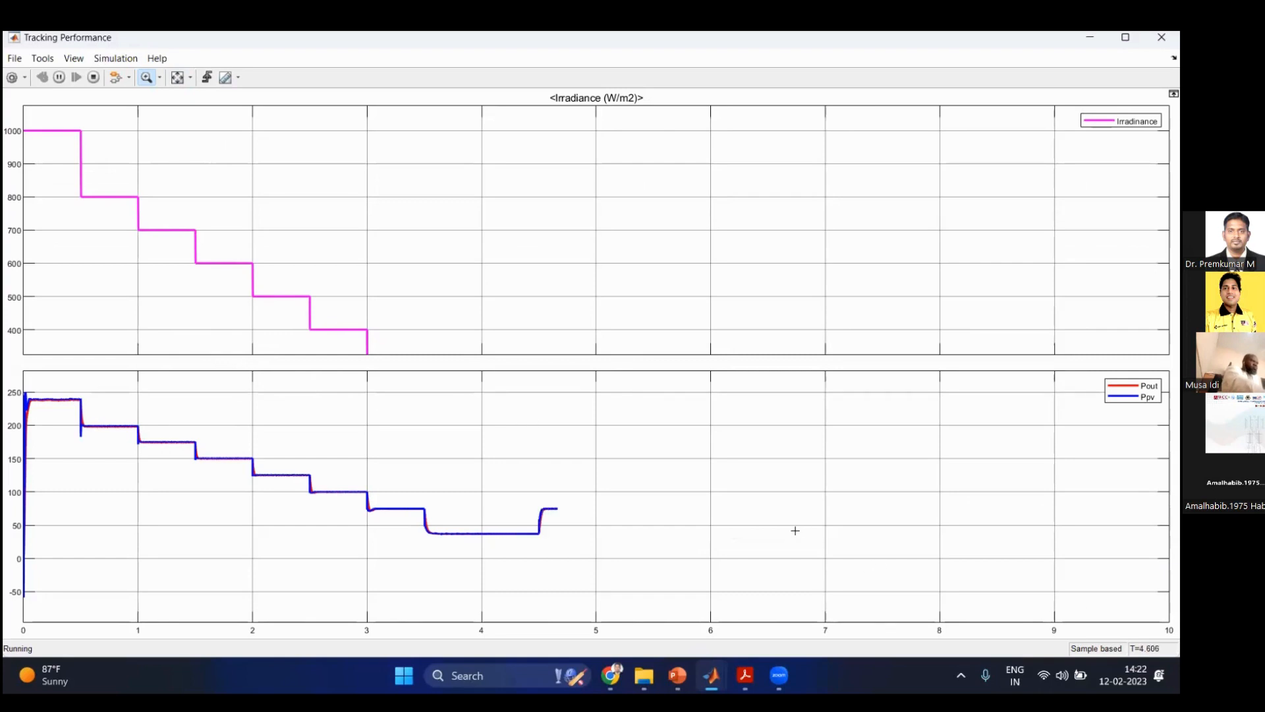
Step: Fit the scope axes to the data and inspect the power response to the irradiance rise at 7 s
click(178, 76)
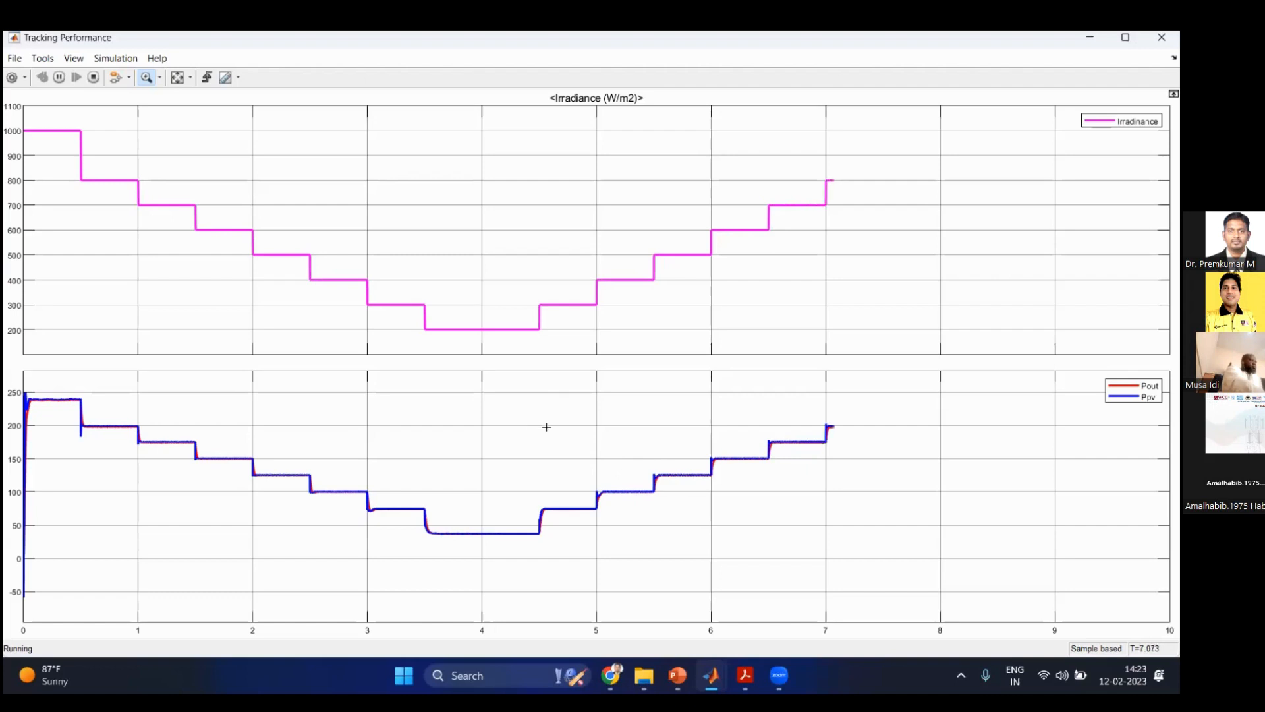
drag(815, 407, 853, 469)
click(177, 77)
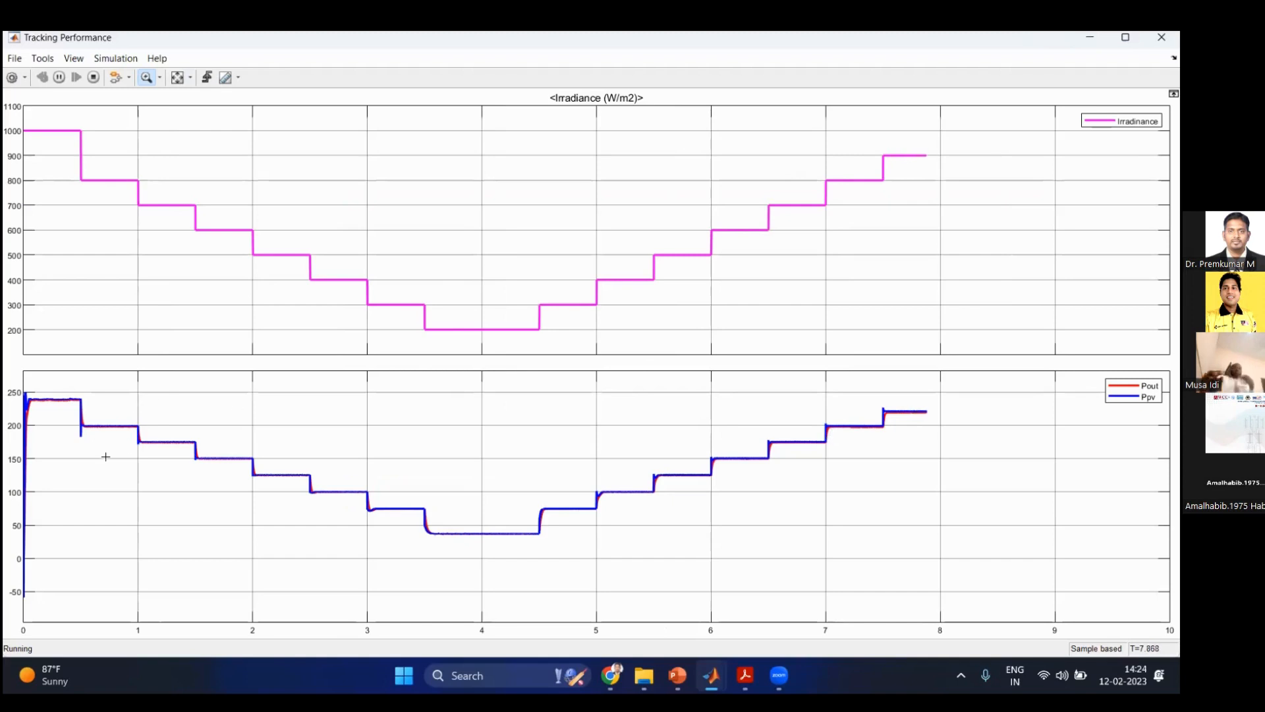
Step: Compare Pout and Ppv during the first 0.6 s with their response to the irradiance rise at 8 s
drag(96, 444, 25, 374)
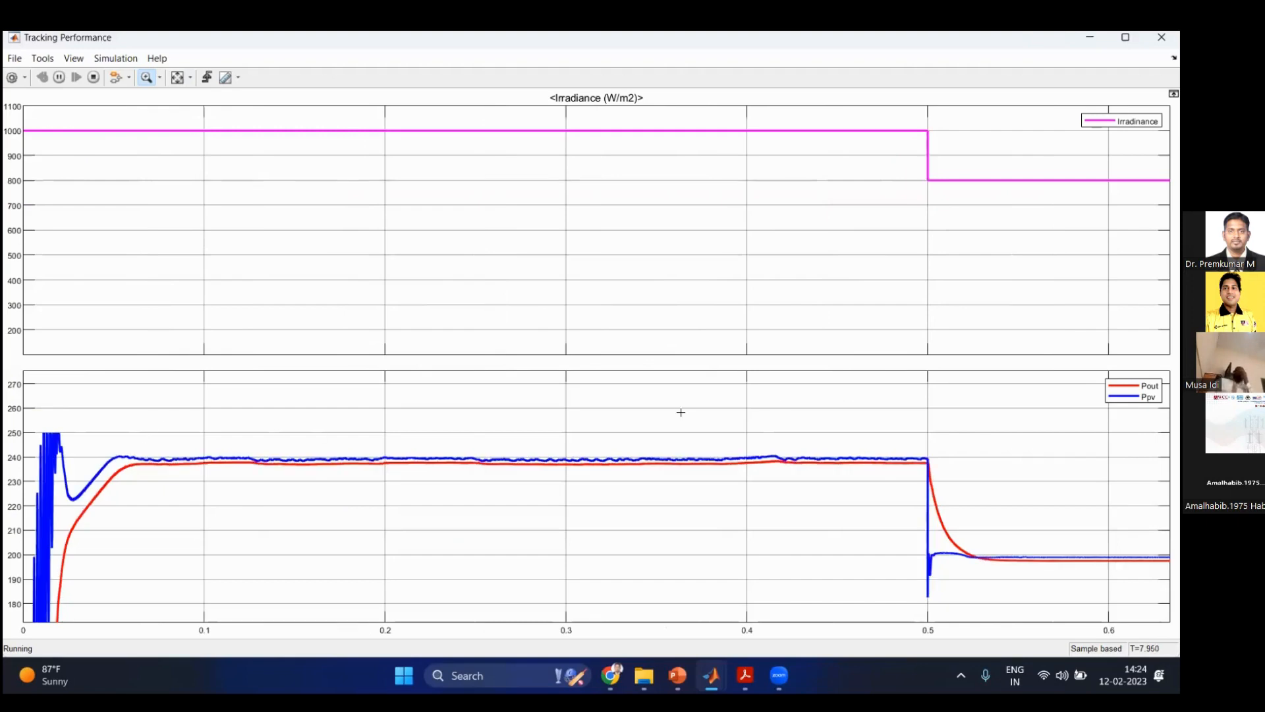
click(180, 77)
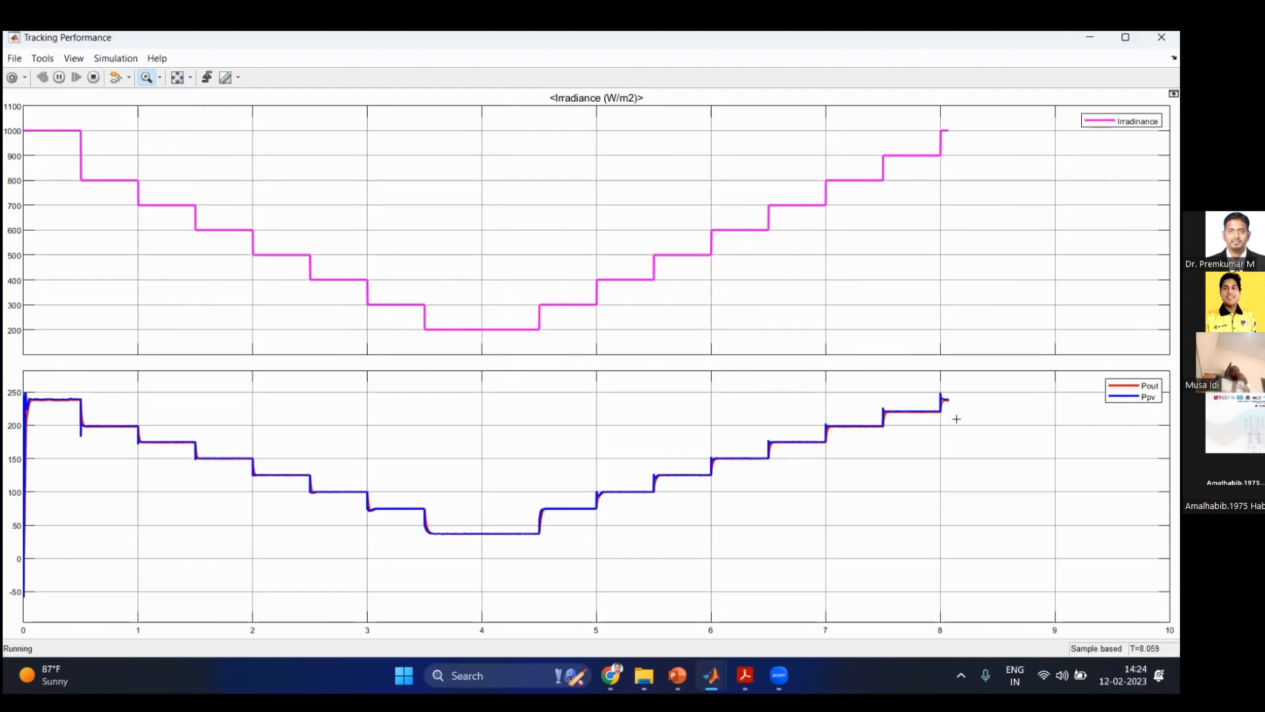
drag(923, 380, 1074, 427)
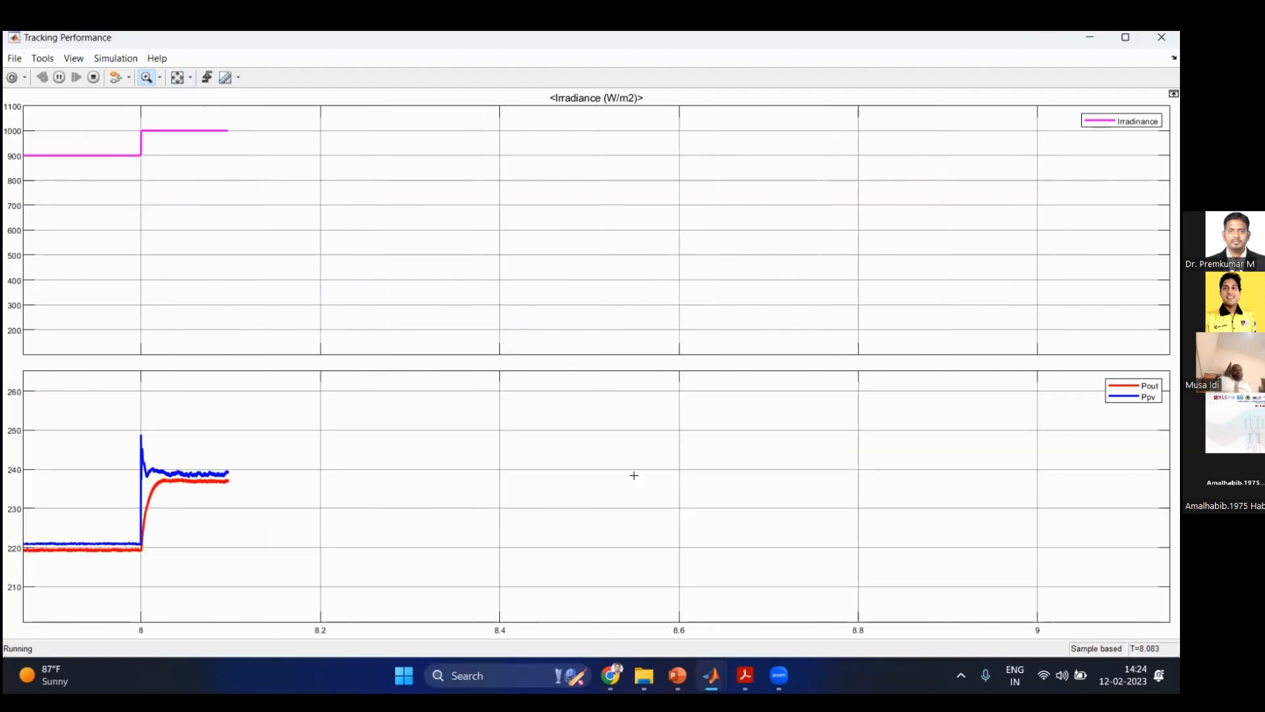
click(176, 77)
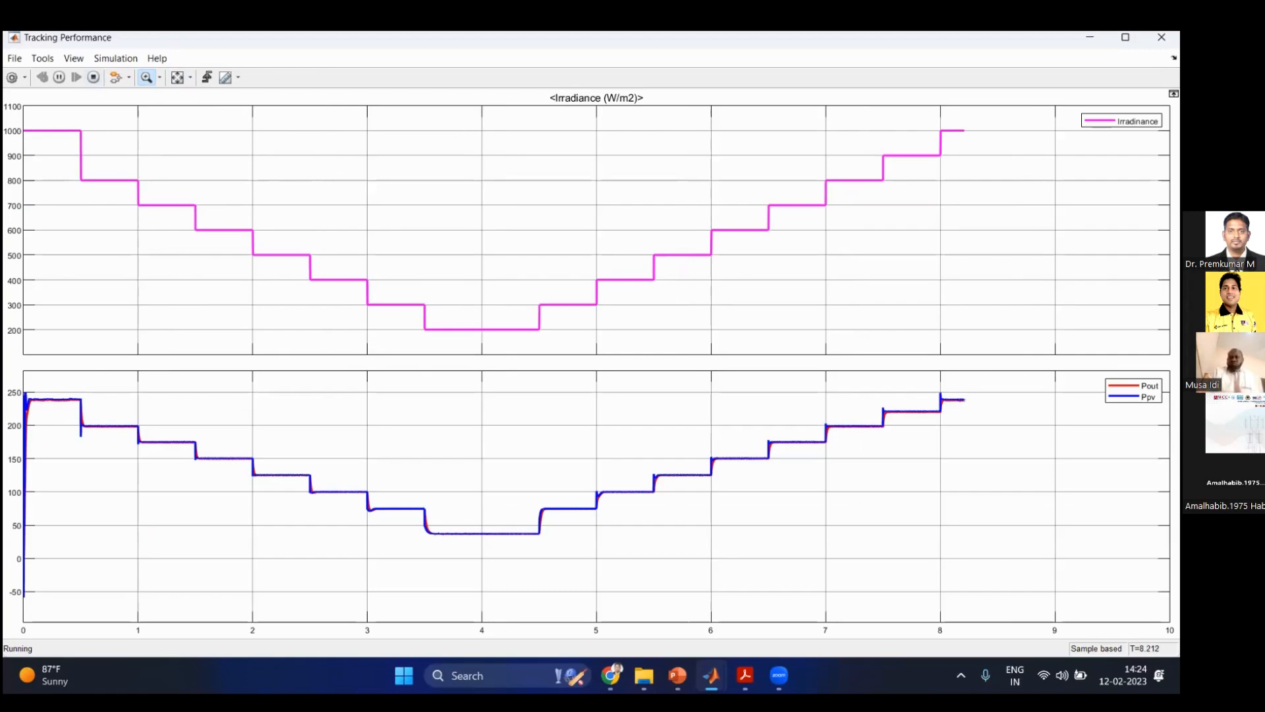
Step: Close the Tracking Performance scope and open the code of the PandO function block
click(1162, 37)
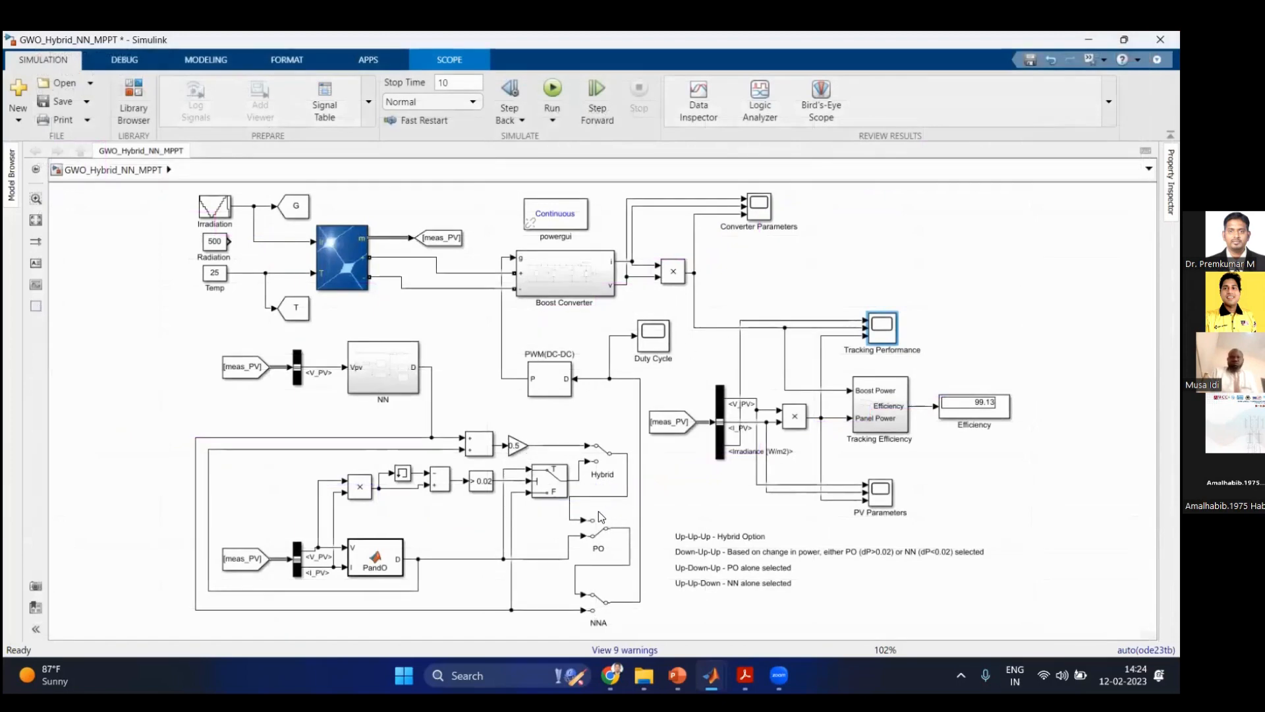
click(383, 561)
double_click(383, 561)
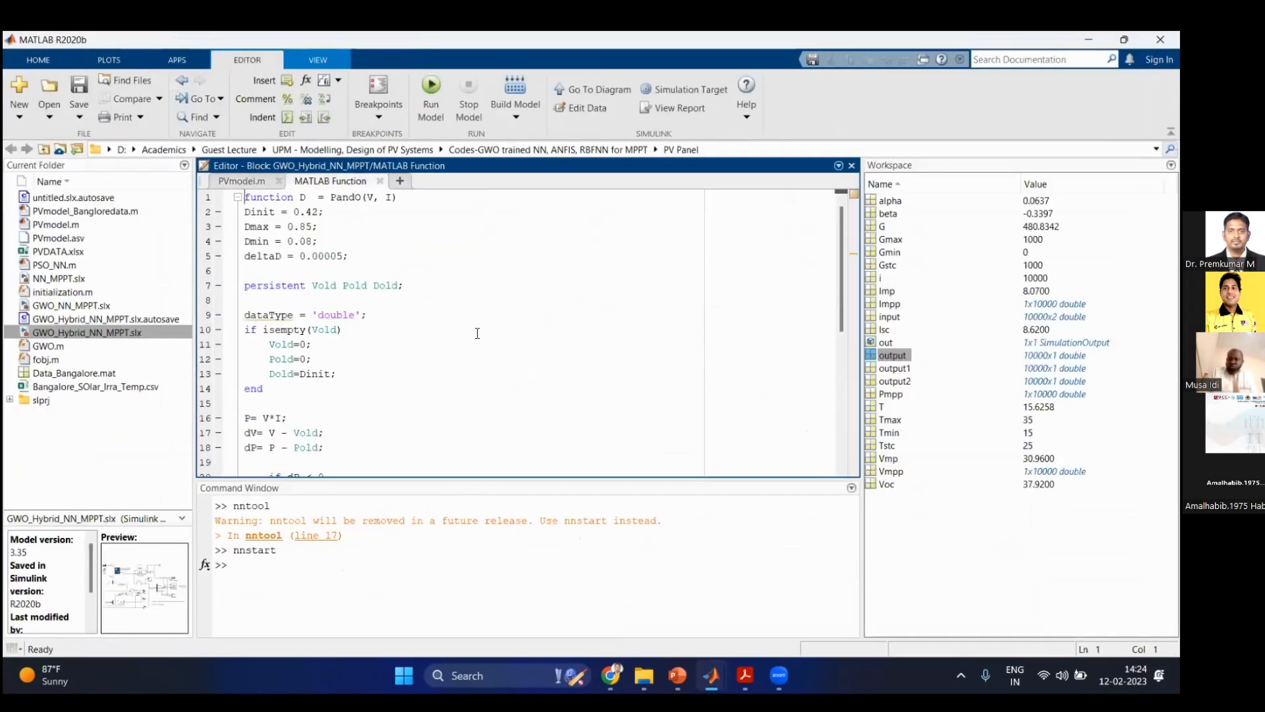
Step: Insert a blank line between the PandO function declaration and the Dinit assignment
click(244, 214)
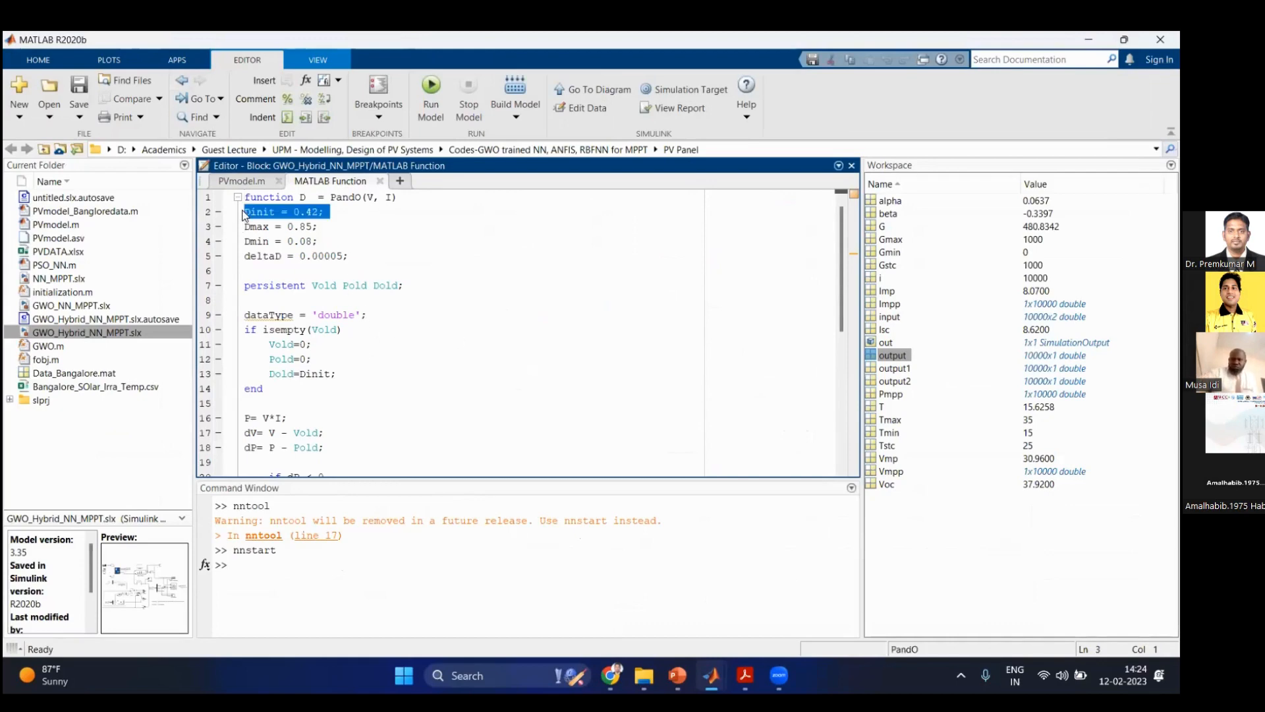
click(244, 213)
key(Return)
Step: Review the PandO function's output D, its inputs V and I, and the Dinit, Dmax, Dmin and deltaD parameters
click(310, 196)
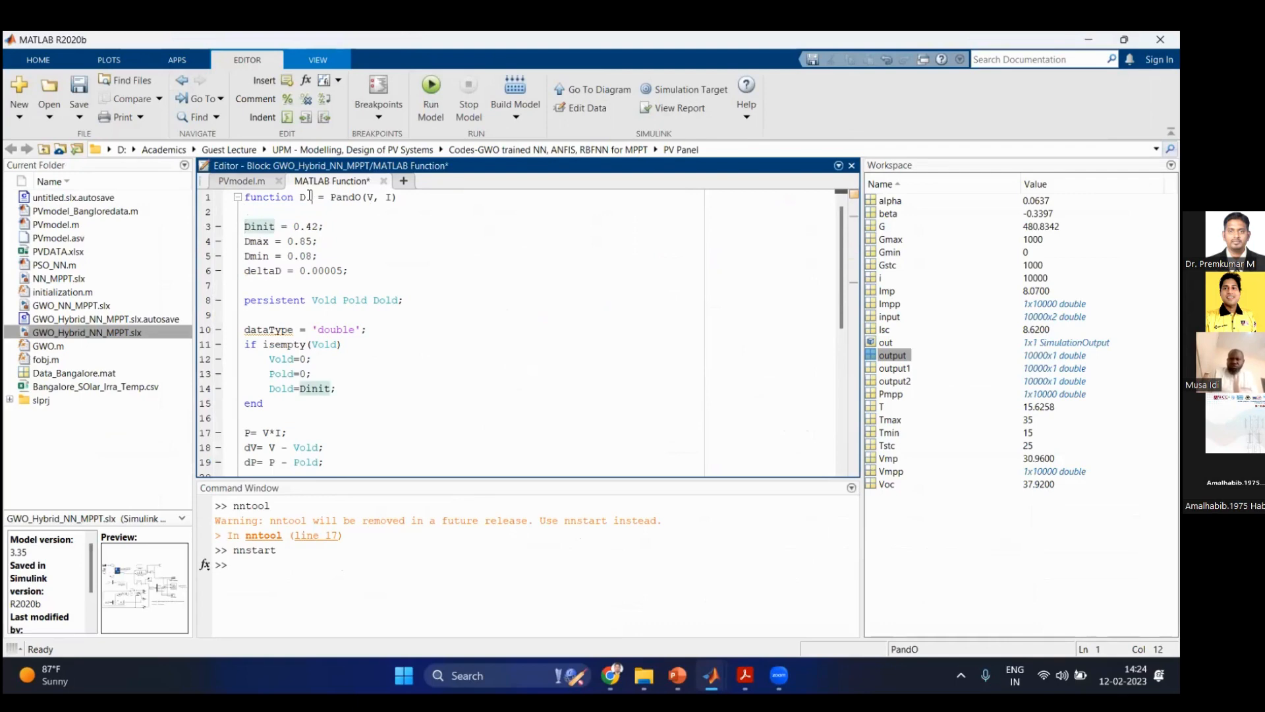
double_click(307, 198)
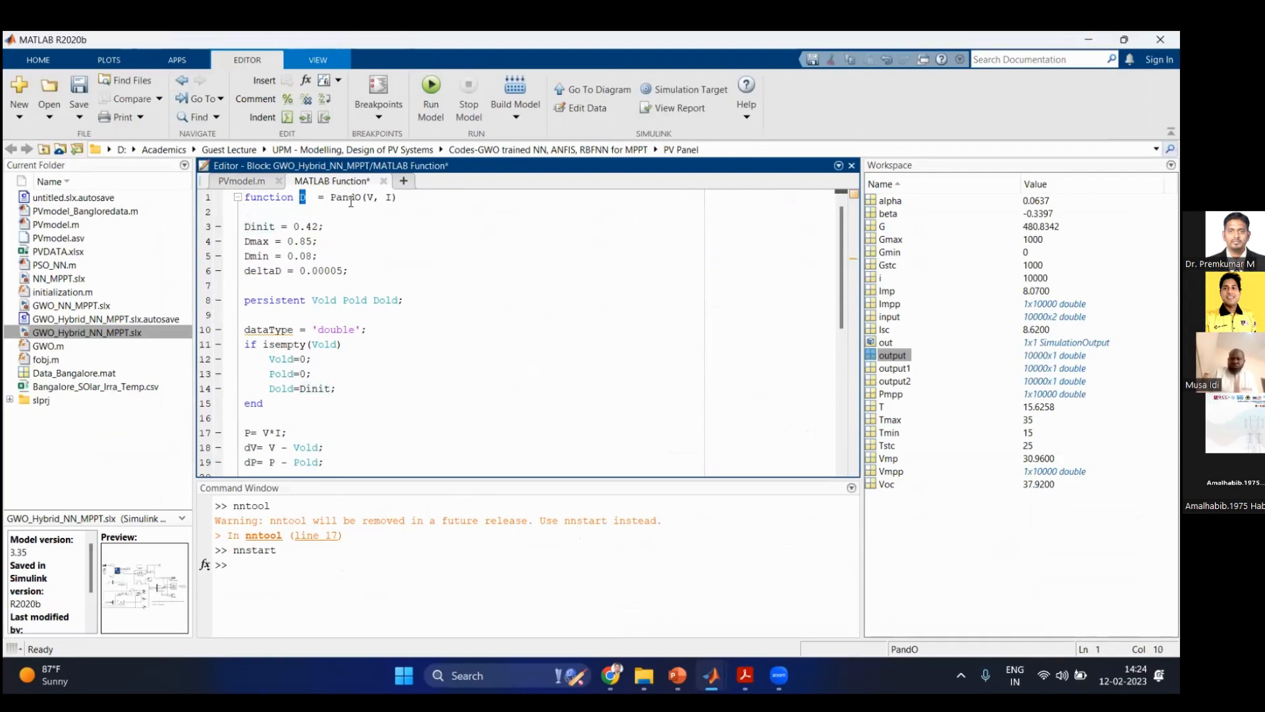
click(375, 198)
click(392, 197)
click(255, 226)
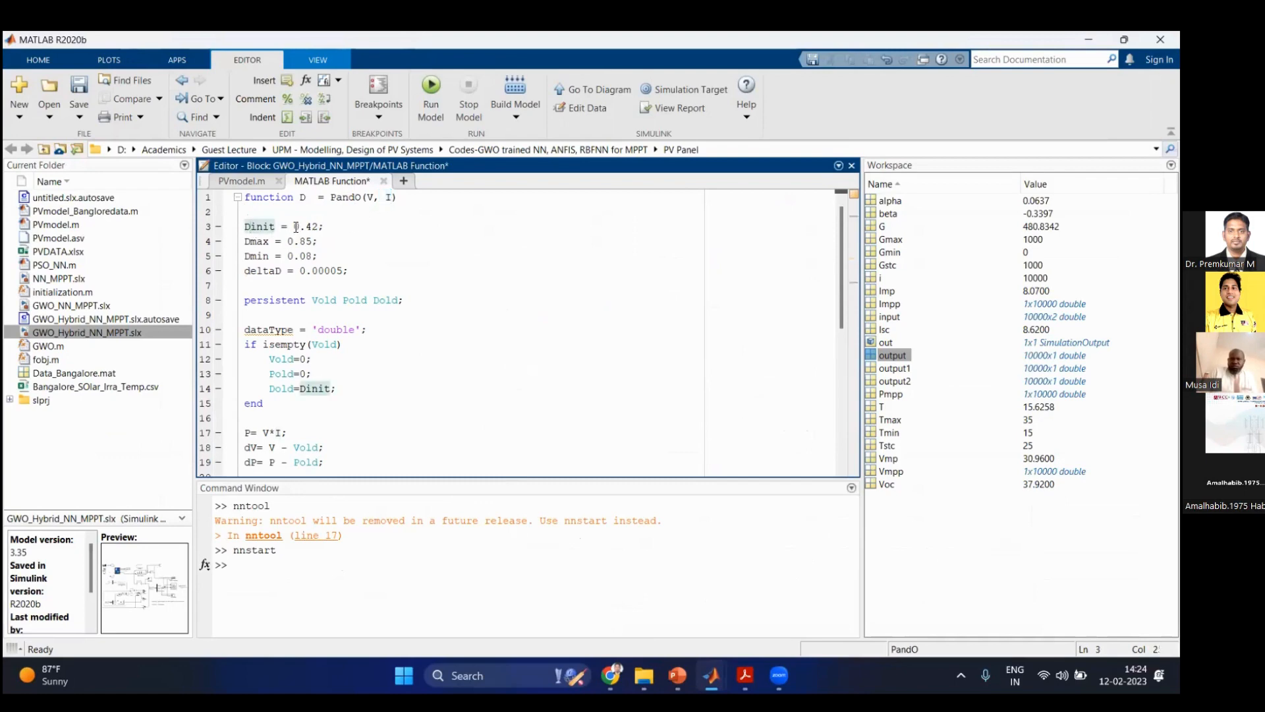
click(267, 242)
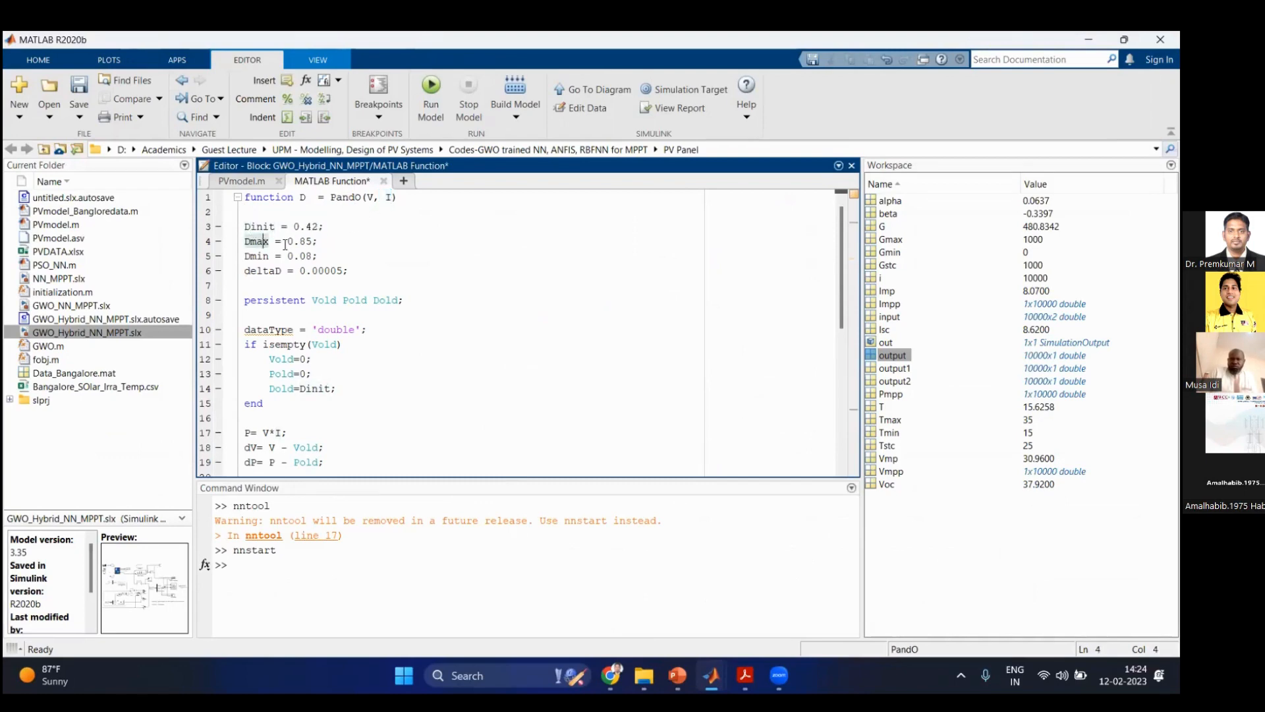
mouse_move(313, 242)
mouse_down()
mouse_move(288, 241)
mouse_move(314, 257)
mouse_up()
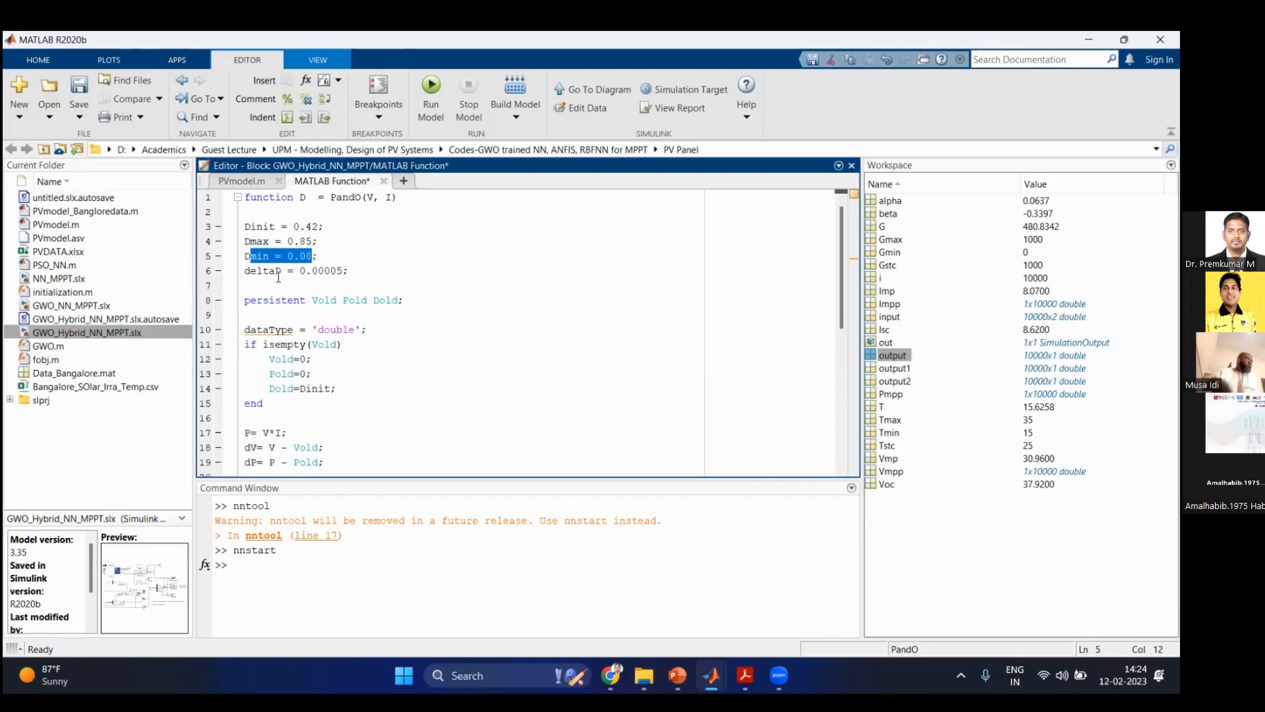
drag(341, 270, 299, 268)
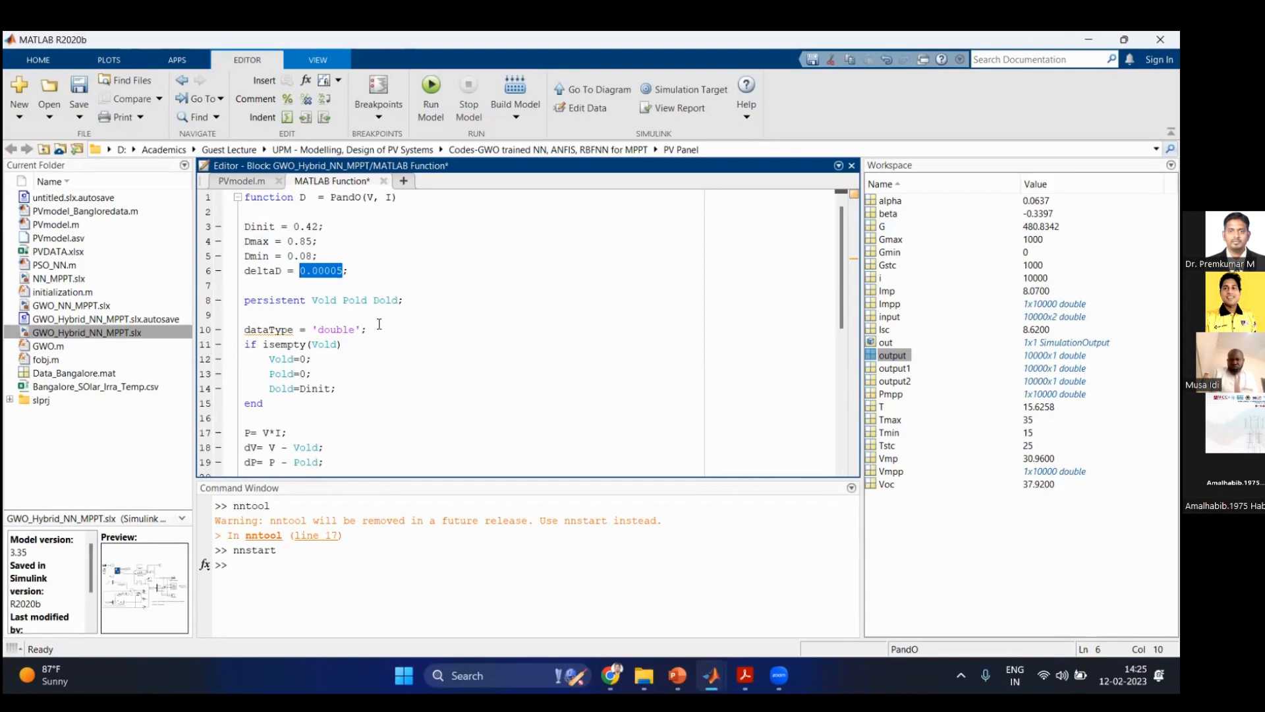
Step: Review the power calculation P and the voltage and power differences dV and dP in the PandO code
scroll(379, 324, down, 1)
scroll(338, 306, down, 1)
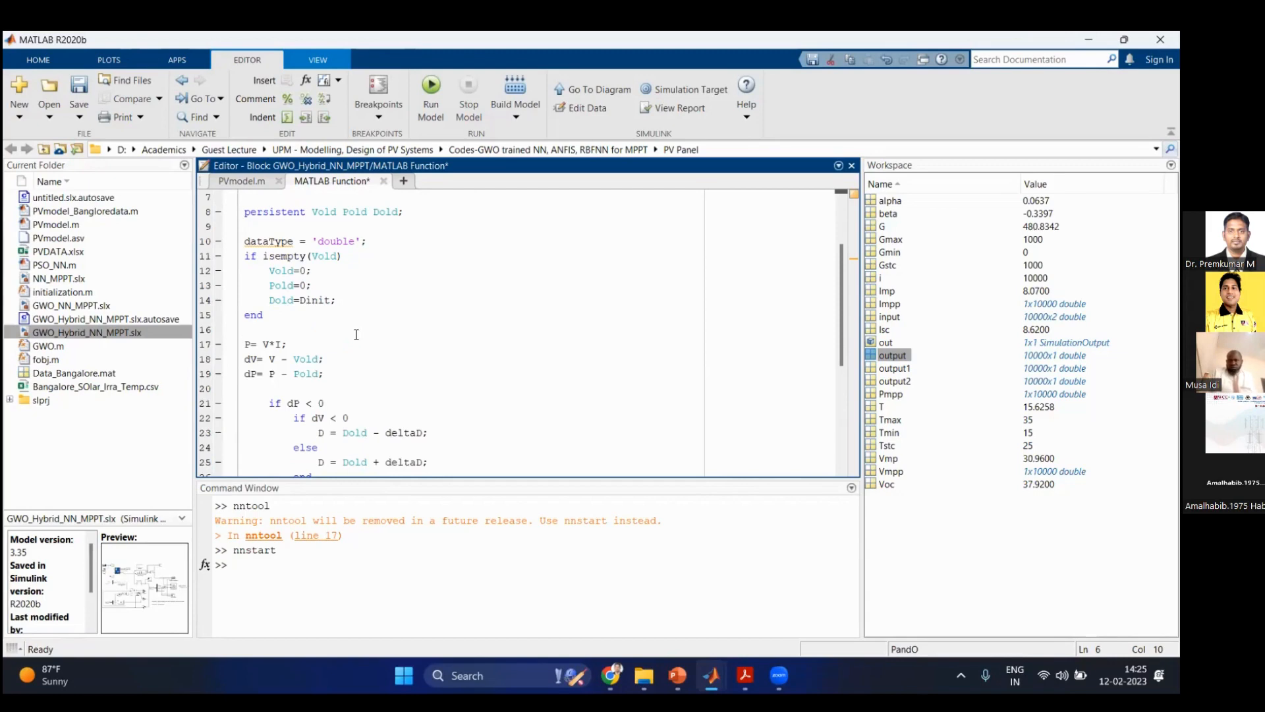
scroll(329, 337, down, 1)
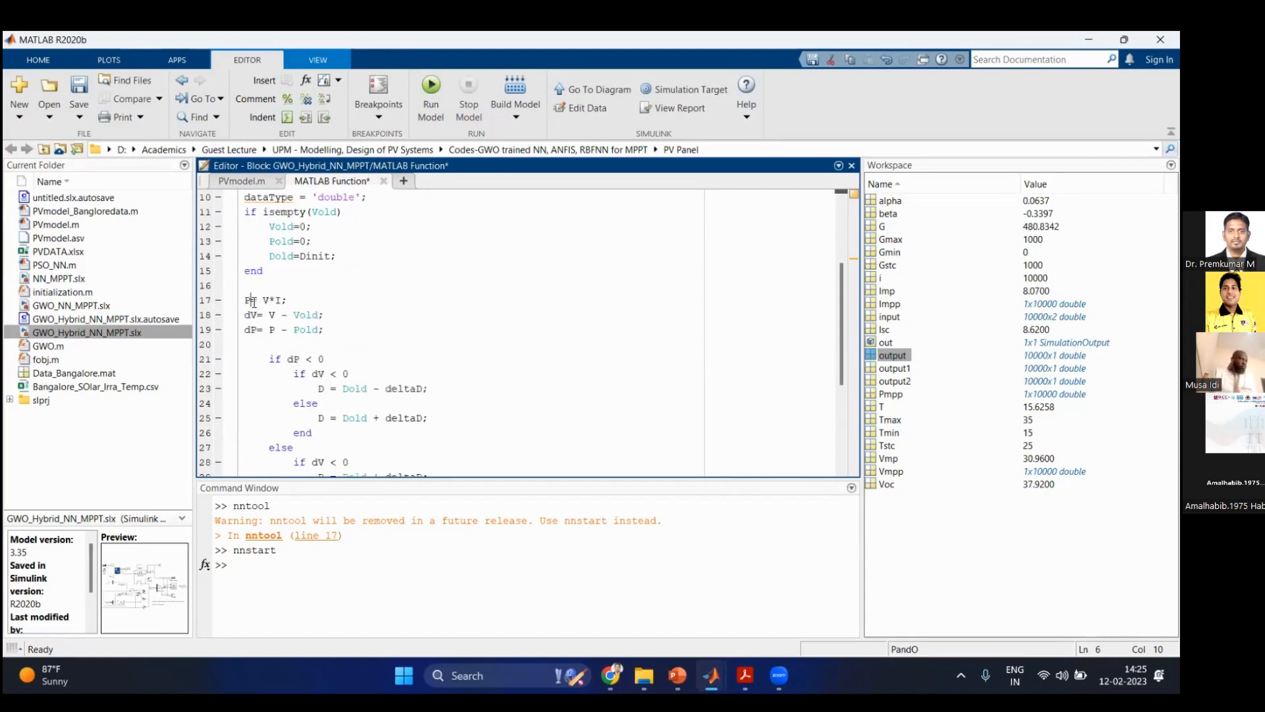
click(275, 300)
click(258, 316)
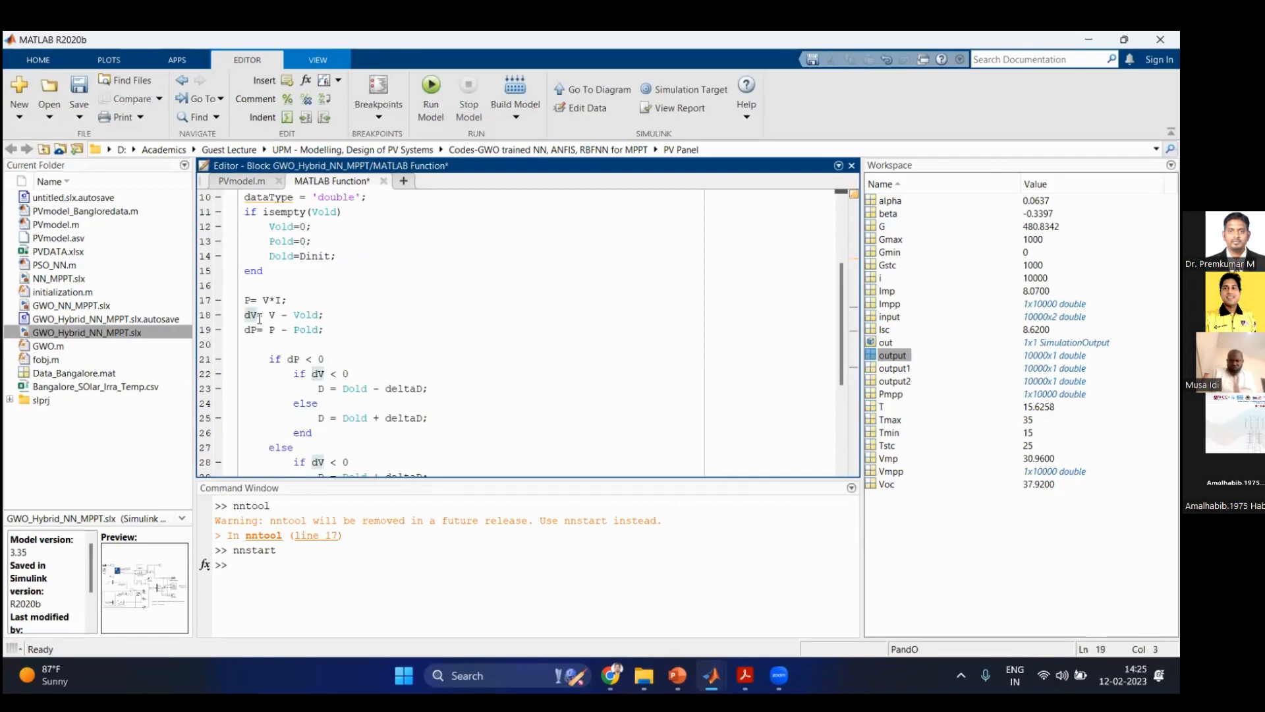
Step: Review the PandO differences dV and dP together with the initial values of Vold and Pold they use
click(260, 316)
drag(294, 315, 318, 315)
drag(270, 227, 294, 227)
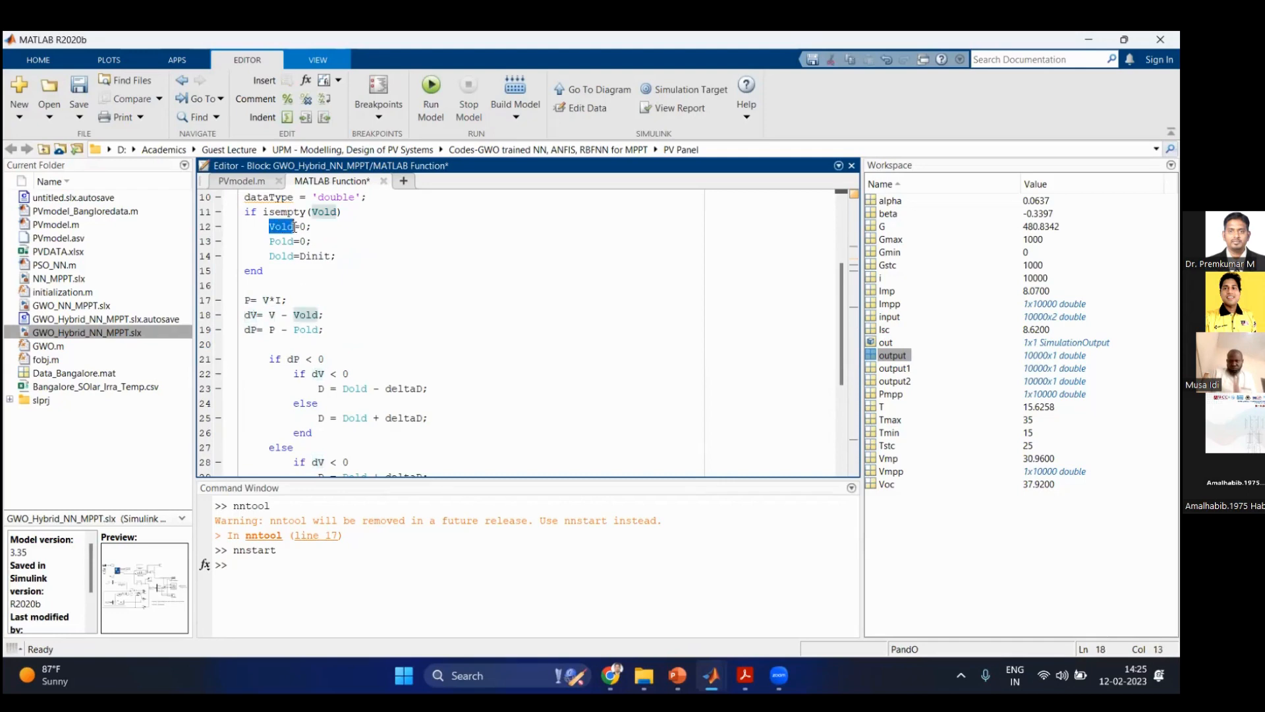
click(259, 331)
click(276, 331)
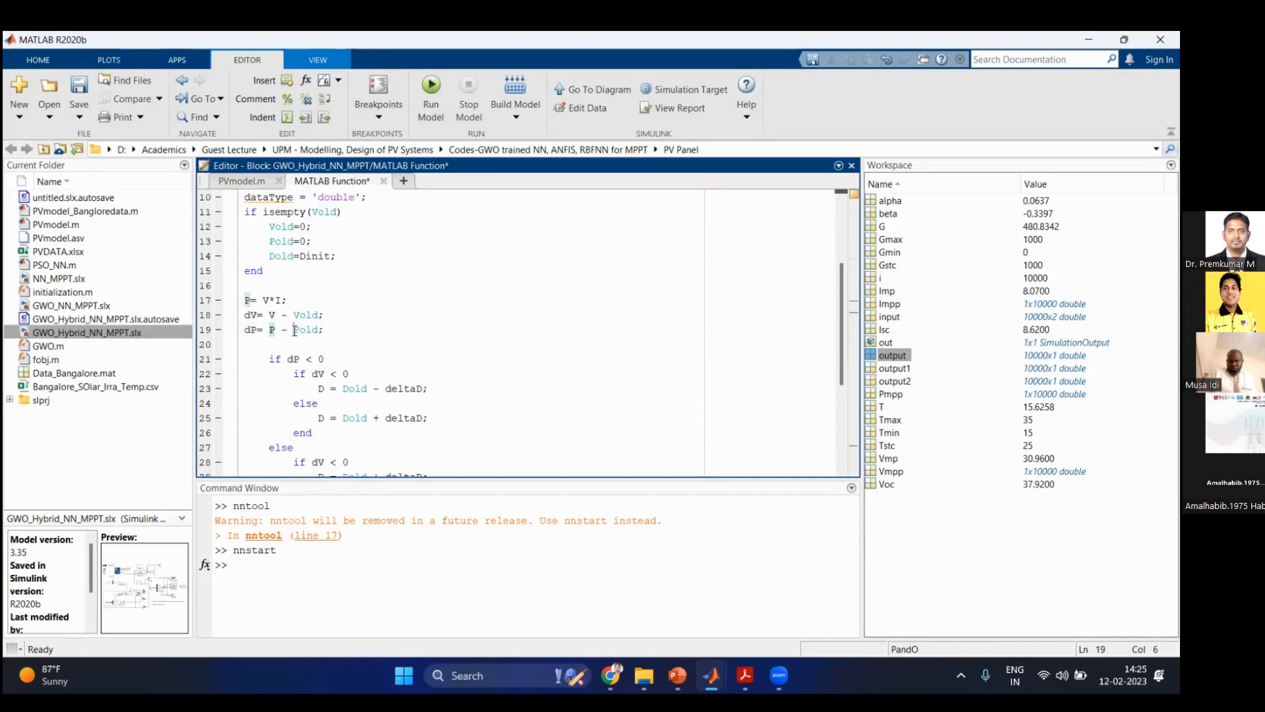
click(282, 248)
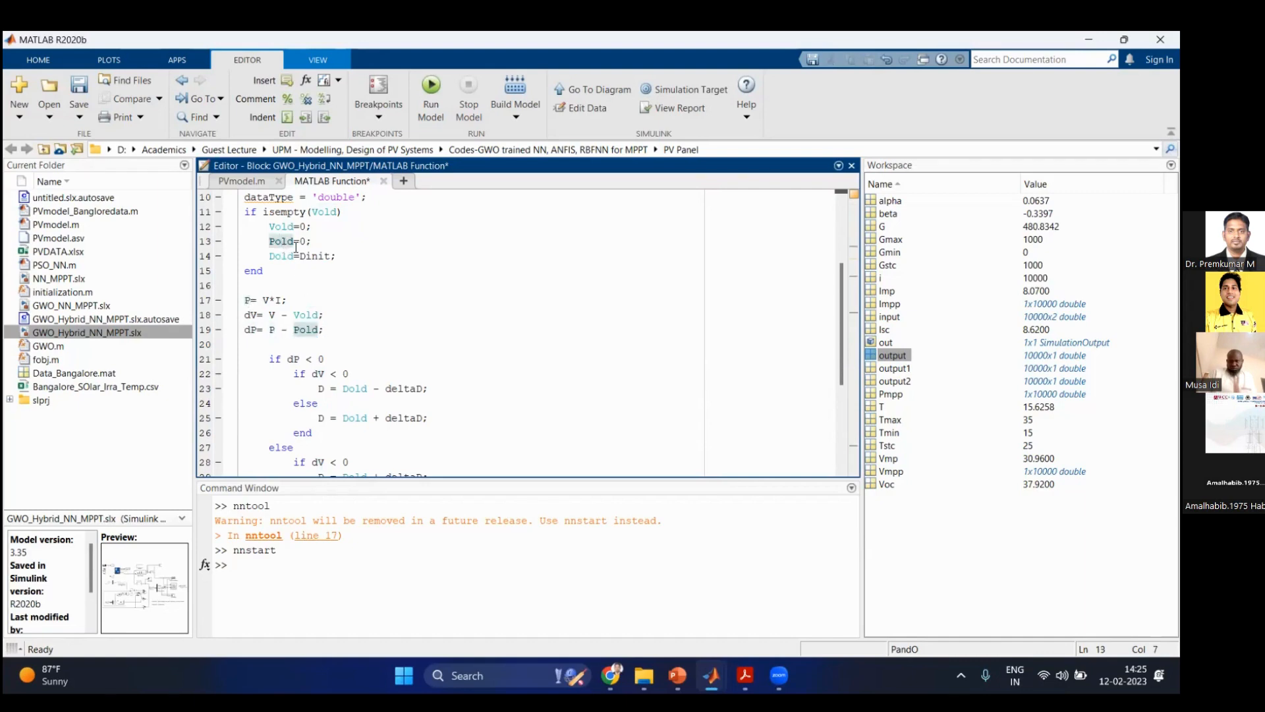
Step: Review the nested dP and dV conditions in the PandO code that add or subtract deltaD from Dold
scroll(371, 344, down, 1)
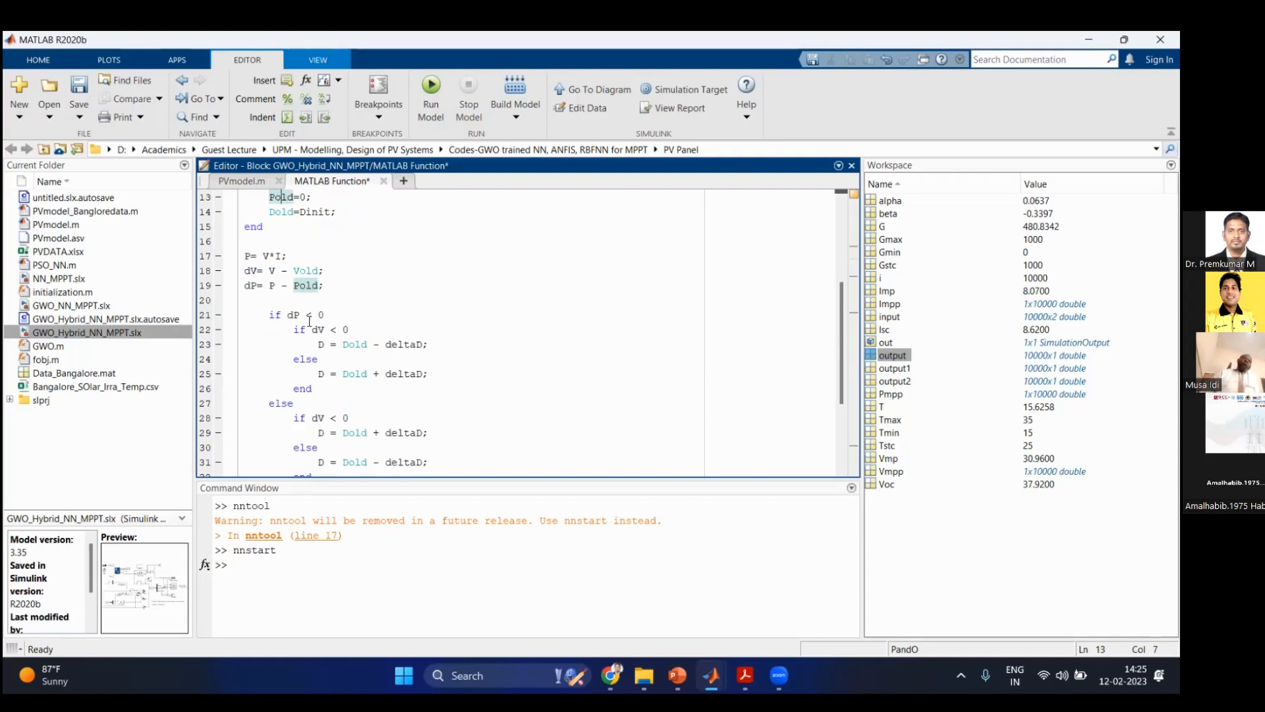
click(282, 315)
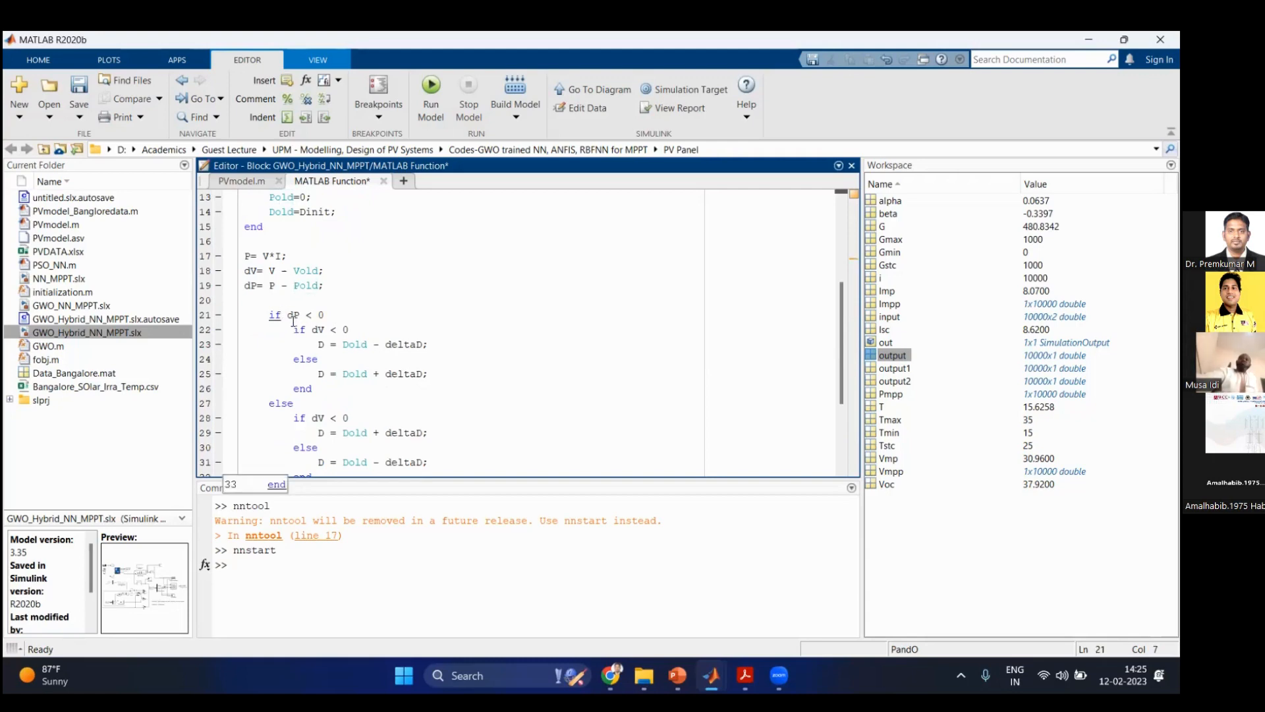
click(326, 333)
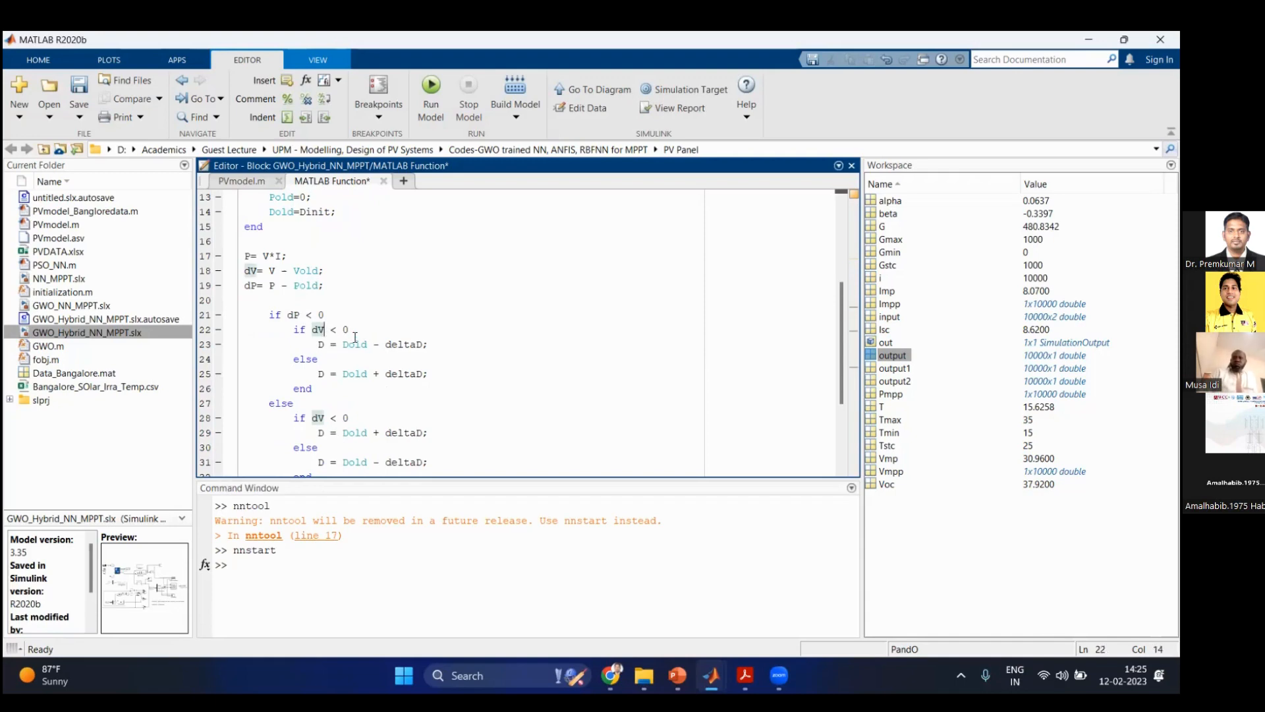
drag(342, 344, 429, 344)
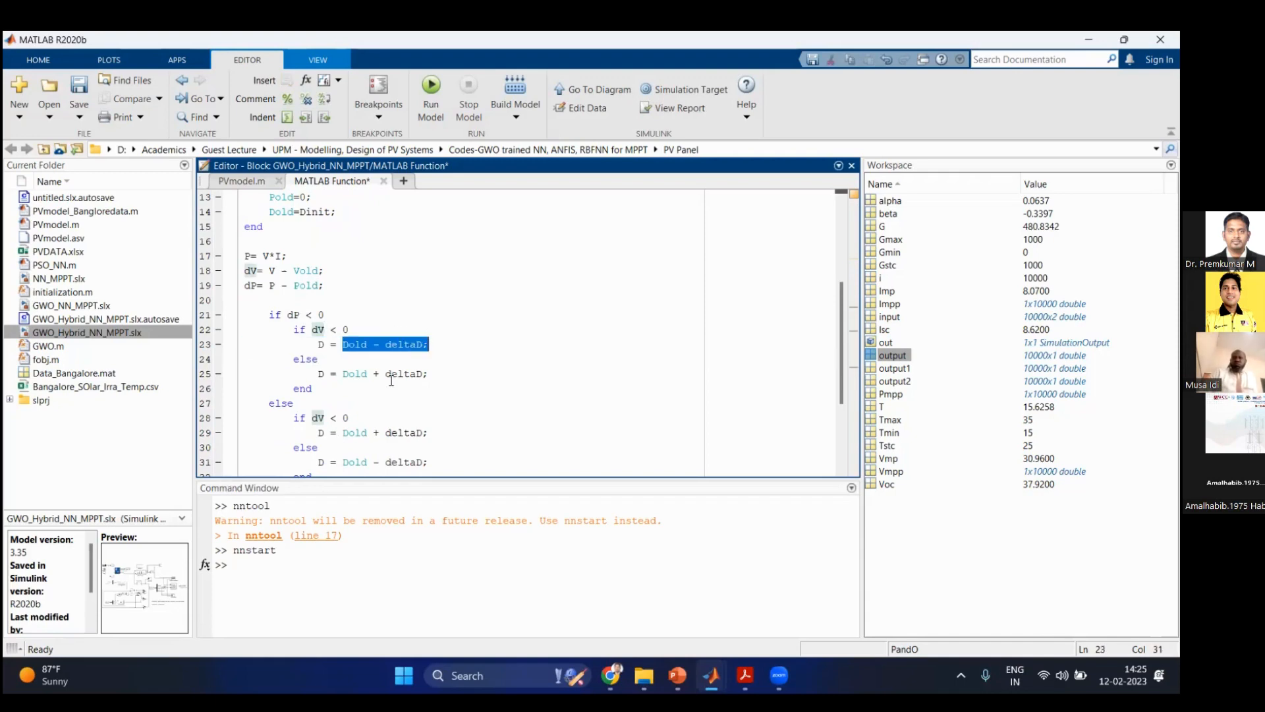
drag(343, 373, 432, 385)
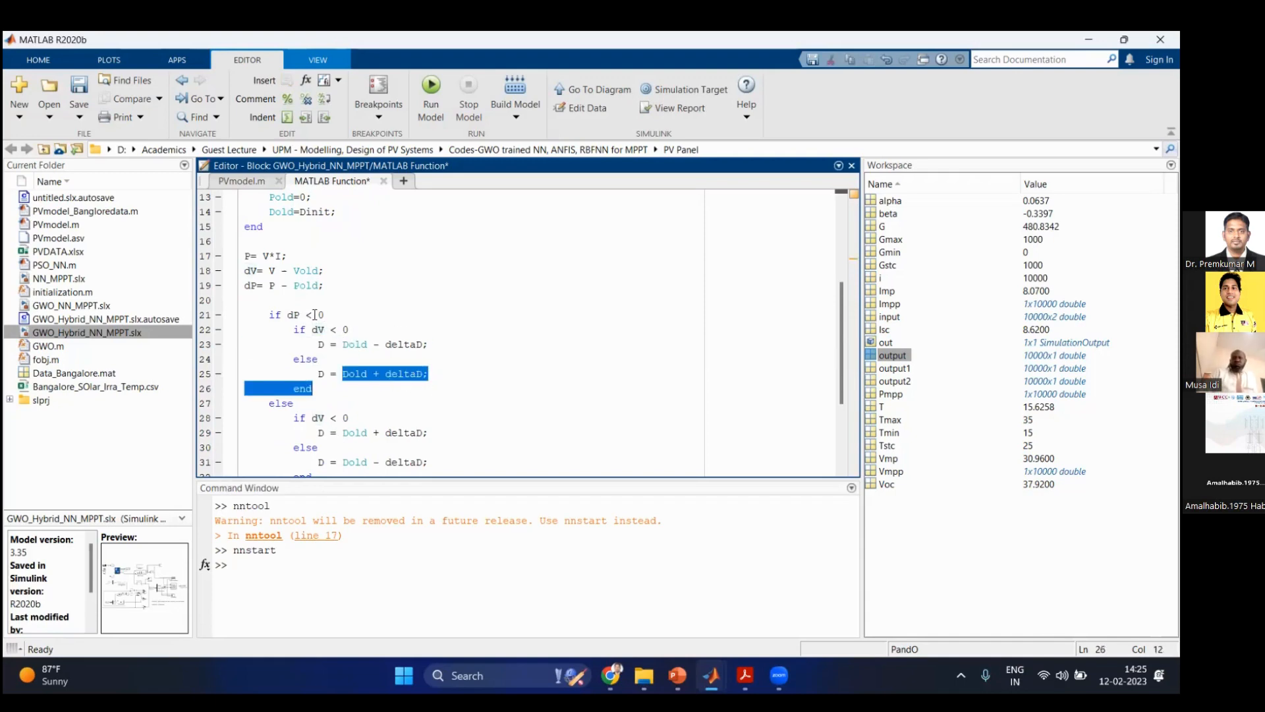
scroll(340, 355, down, 1)
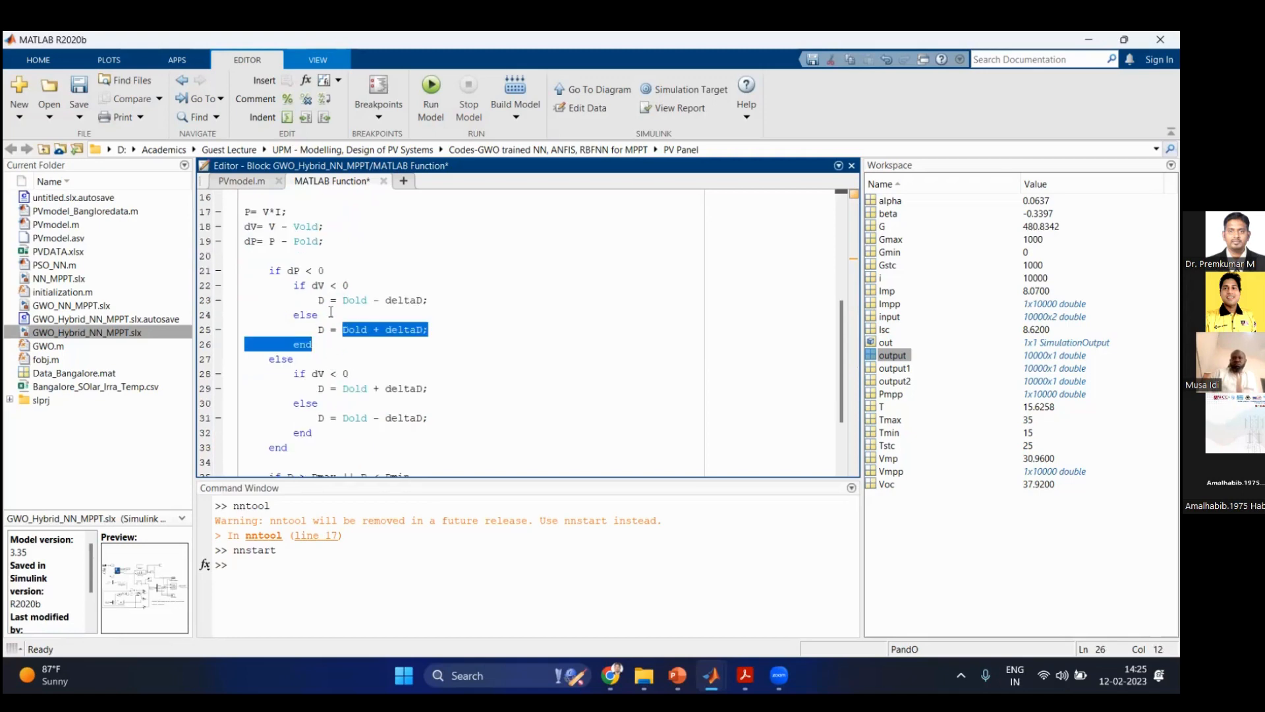
drag(325, 373, 313, 419)
Step: Review the Dmax and Dmin limit check that resets D to Dold, and trace Dold to its Dinit initialization
scroll(316, 420, down, 2)
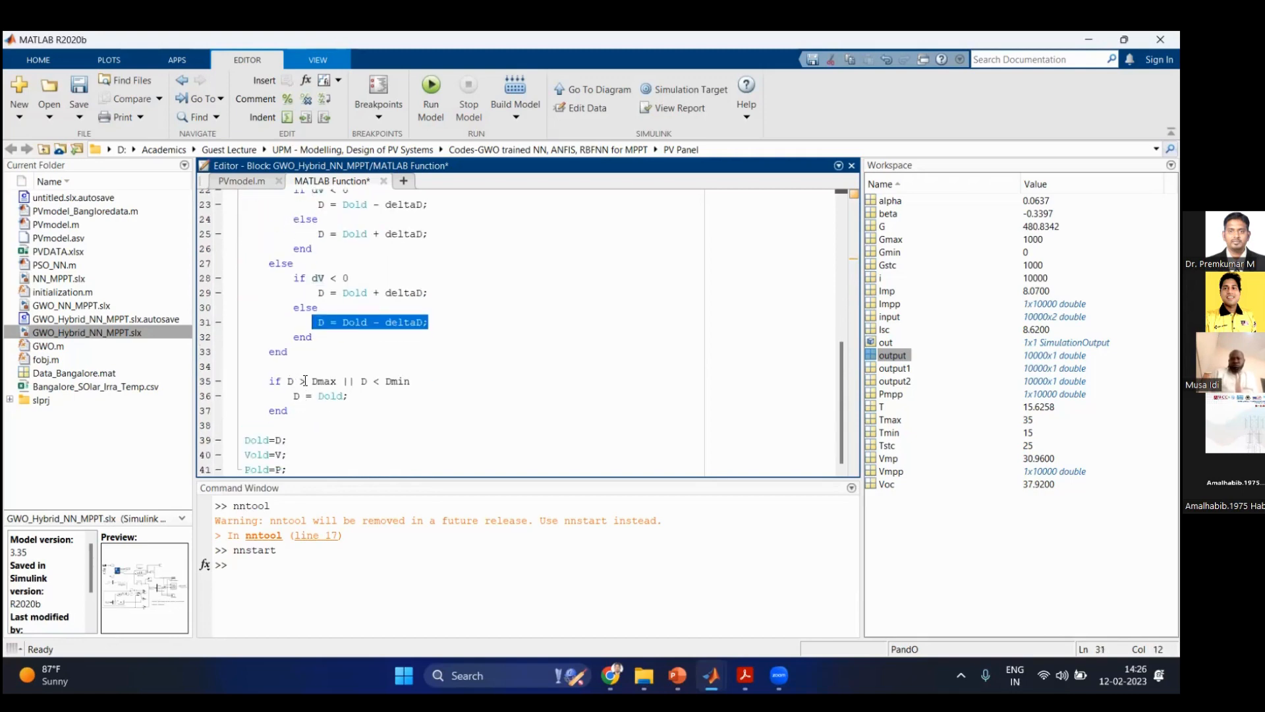
drag(307, 381, 410, 381)
drag(320, 395, 347, 395)
scroll(317, 347, up, 7)
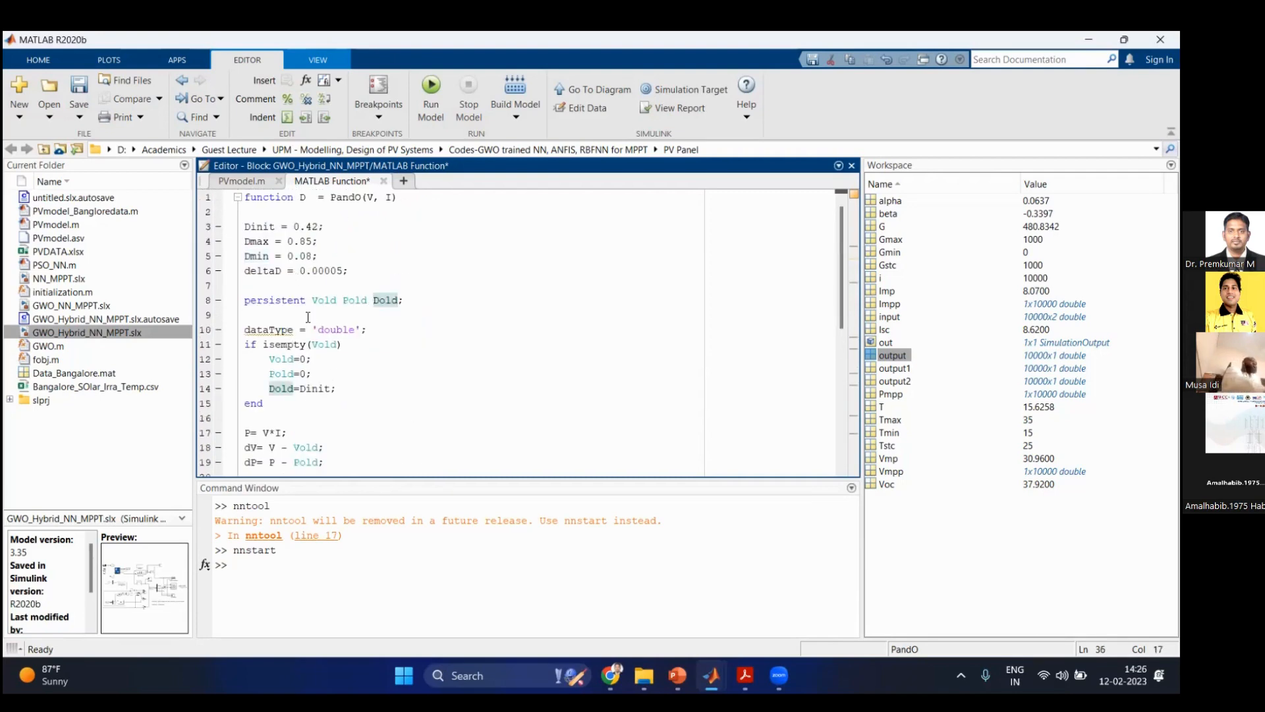
drag(301, 389, 337, 391)
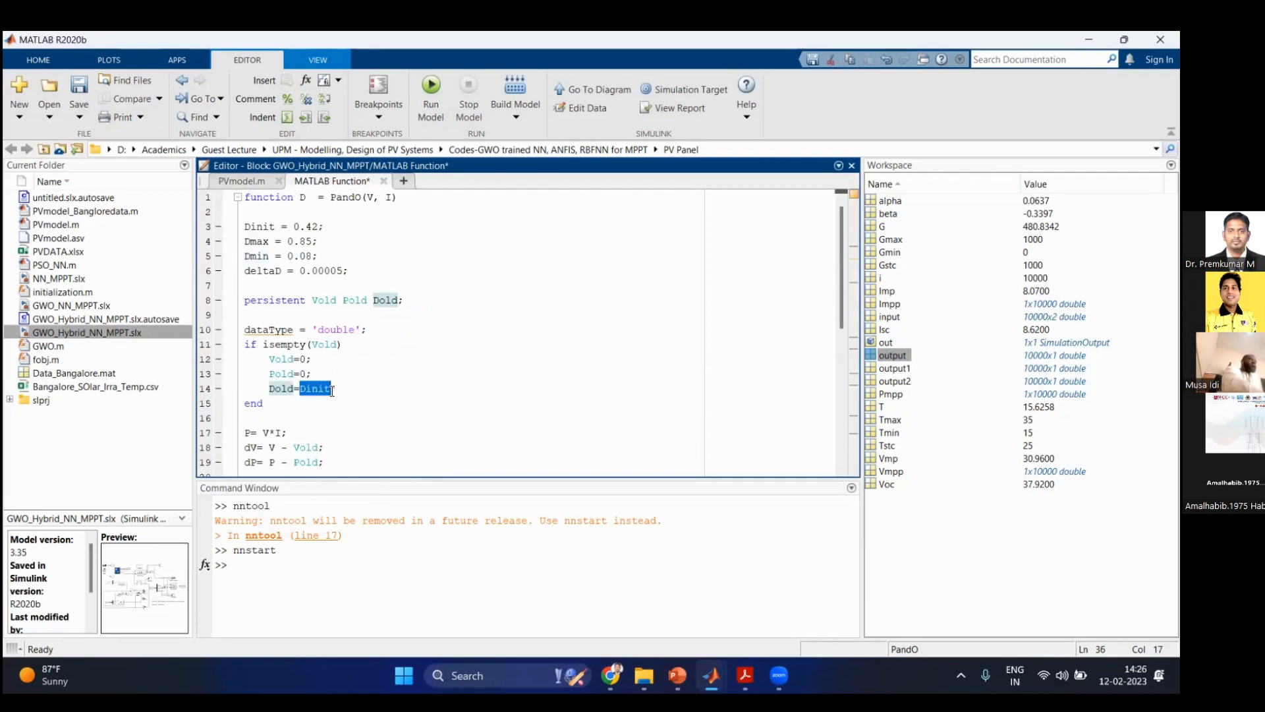
scroll(332, 390, down, 7)
click(337, 396)
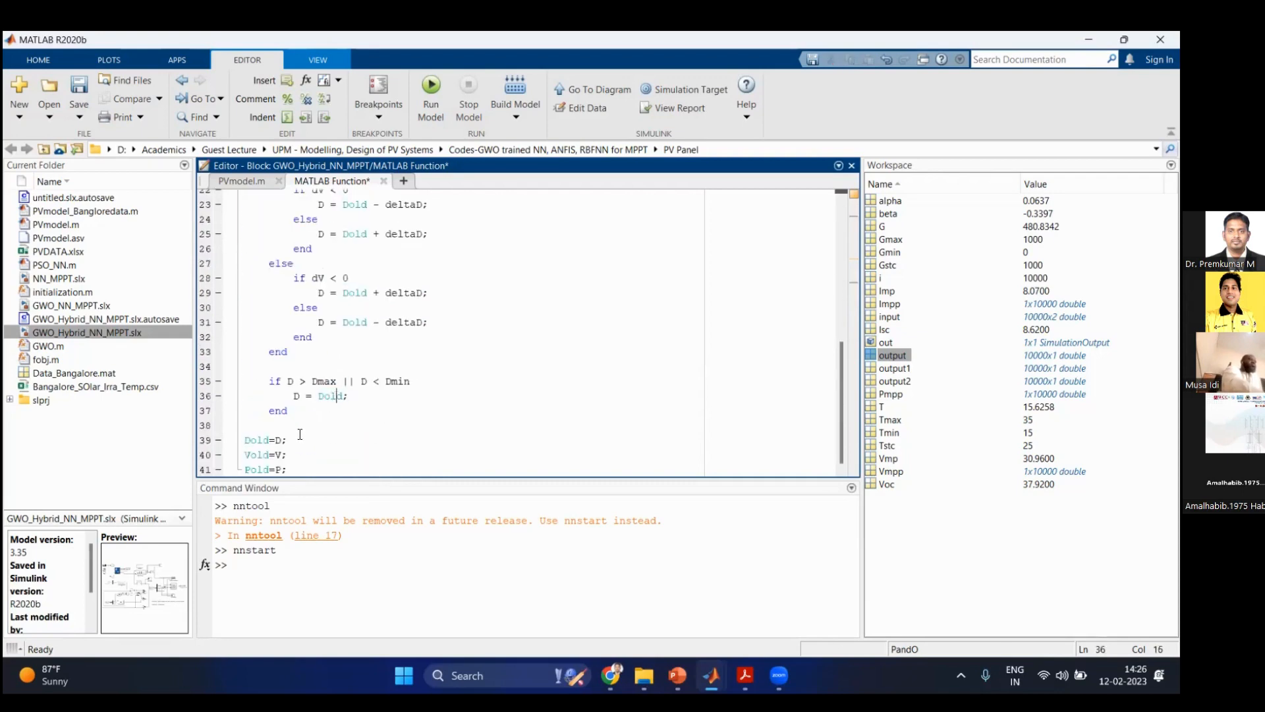
Step: Review the closing Dold update in the PandO code and trace D to the function's output
click(257, 440)
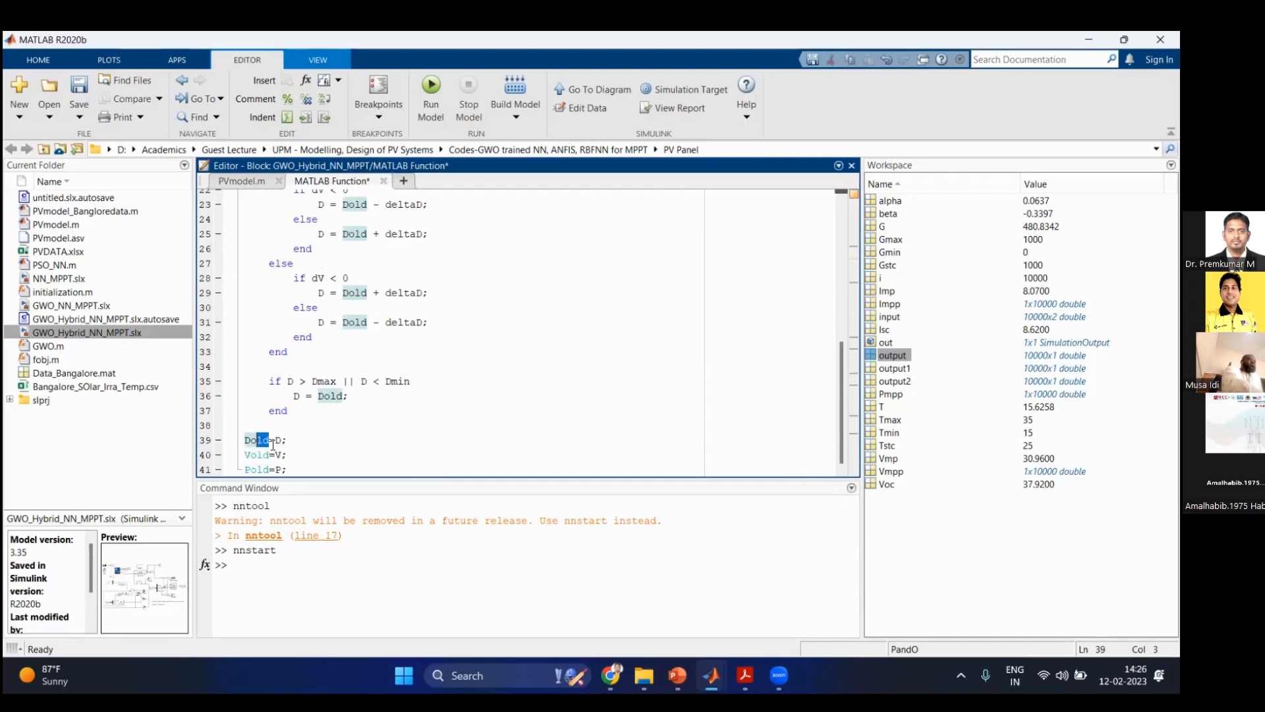
click(278, 441)
scroll(333, 198, up, 7)
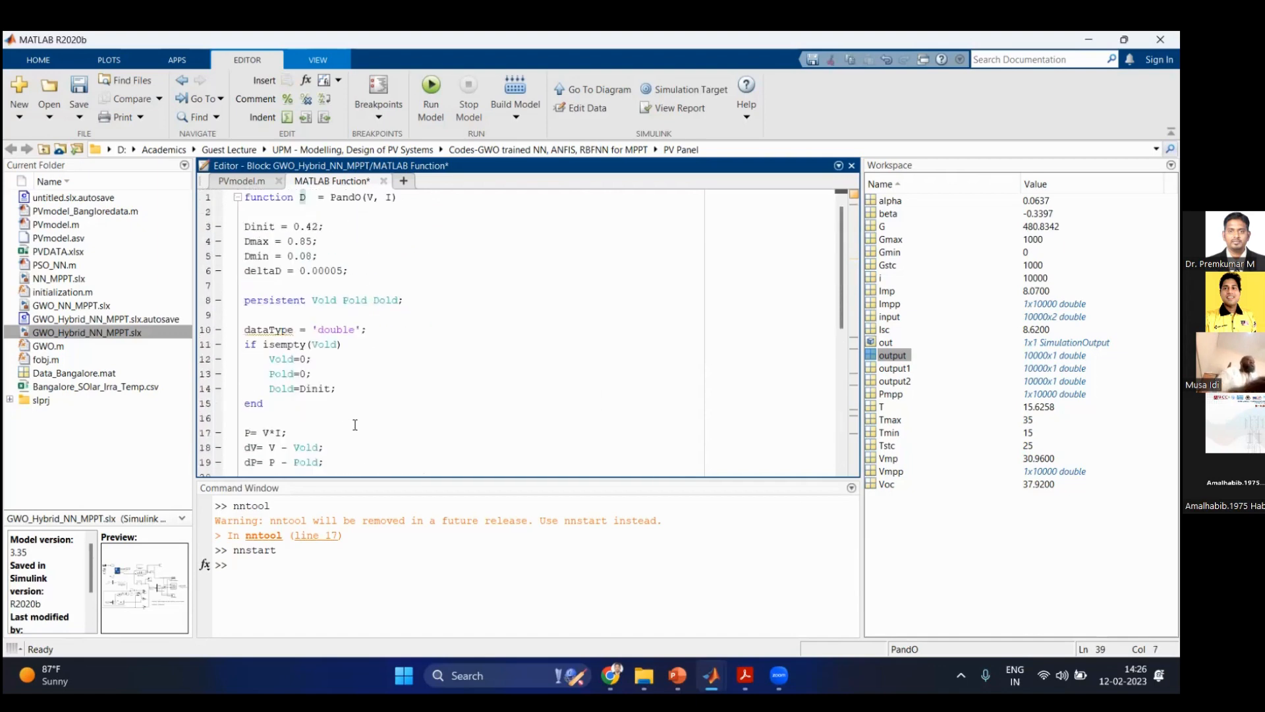
click(308, 197)
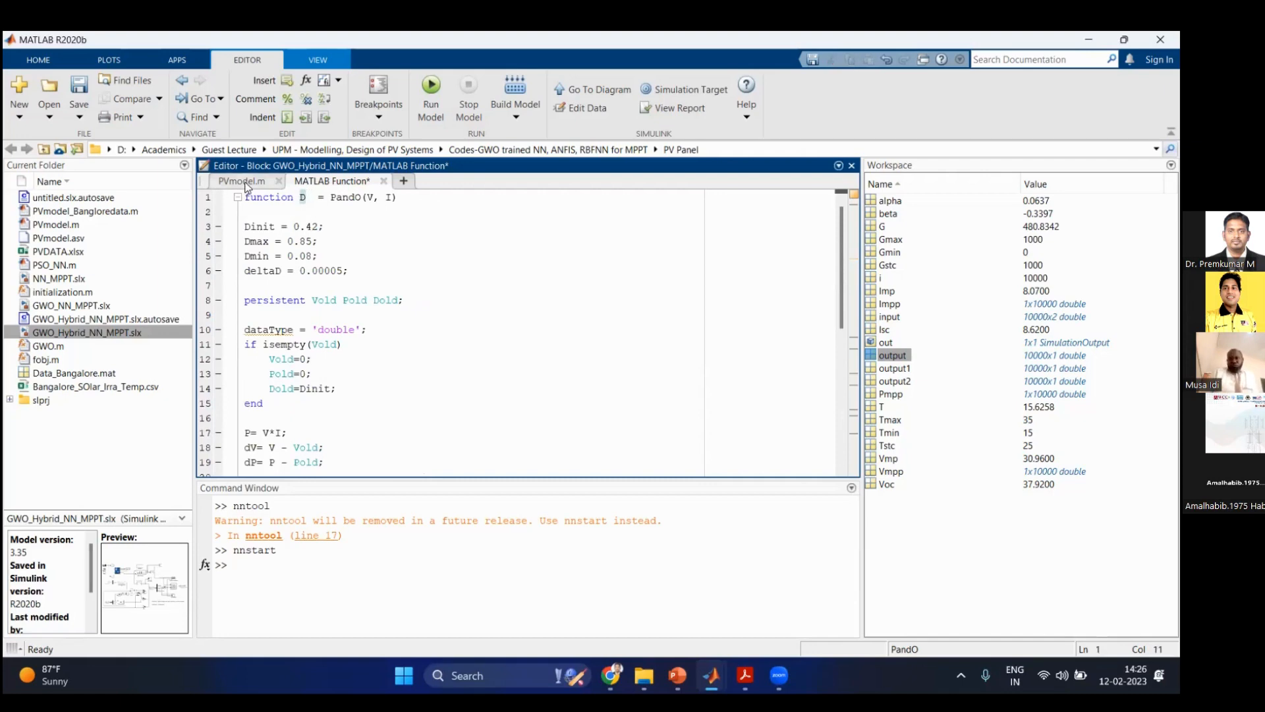
Step: Return to the GWO_Hybrid_NN_MPPT model and inspect the Switch block's passing criterion and threshold parameters
mouse_move(677, 676)
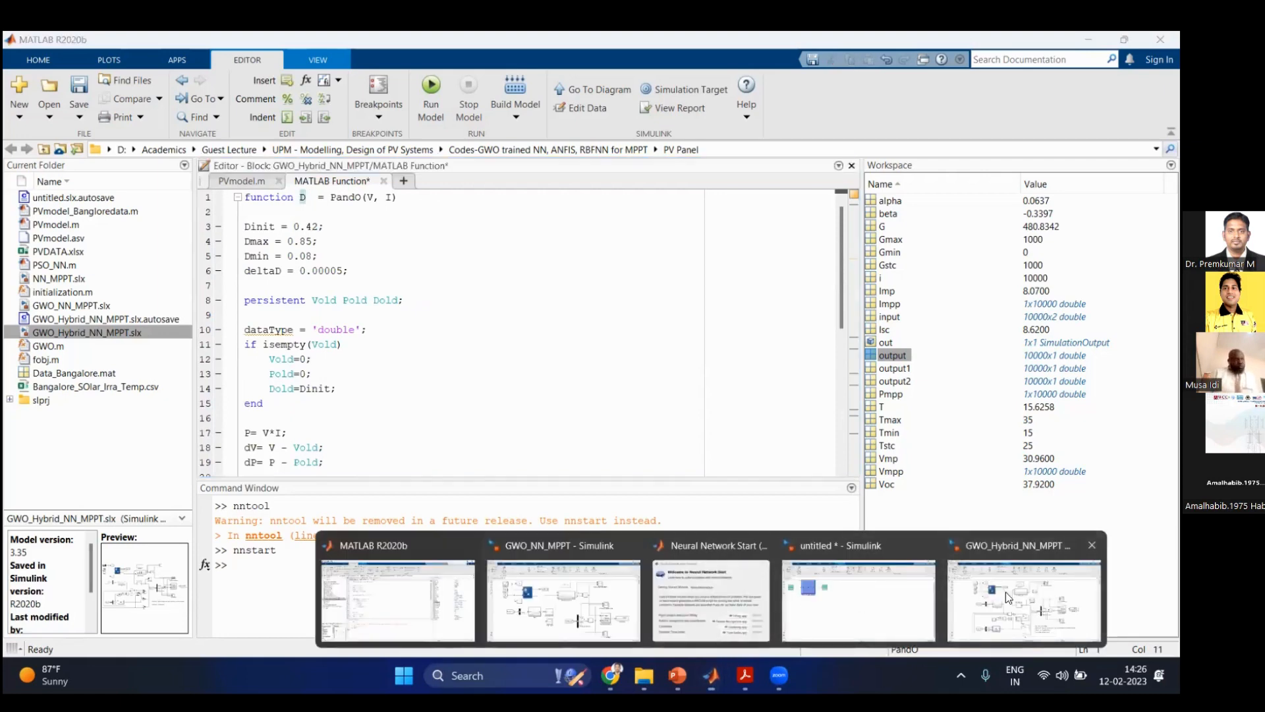
click(1038, 607)
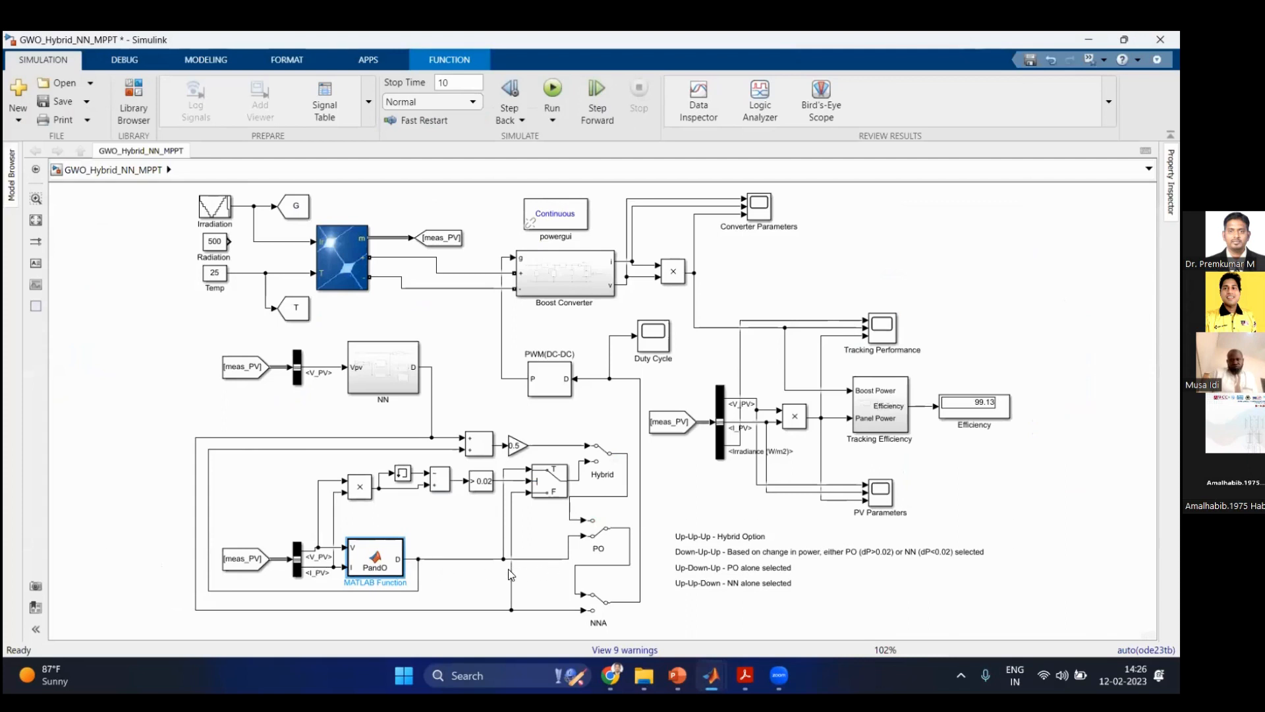
double_click(551, 491)
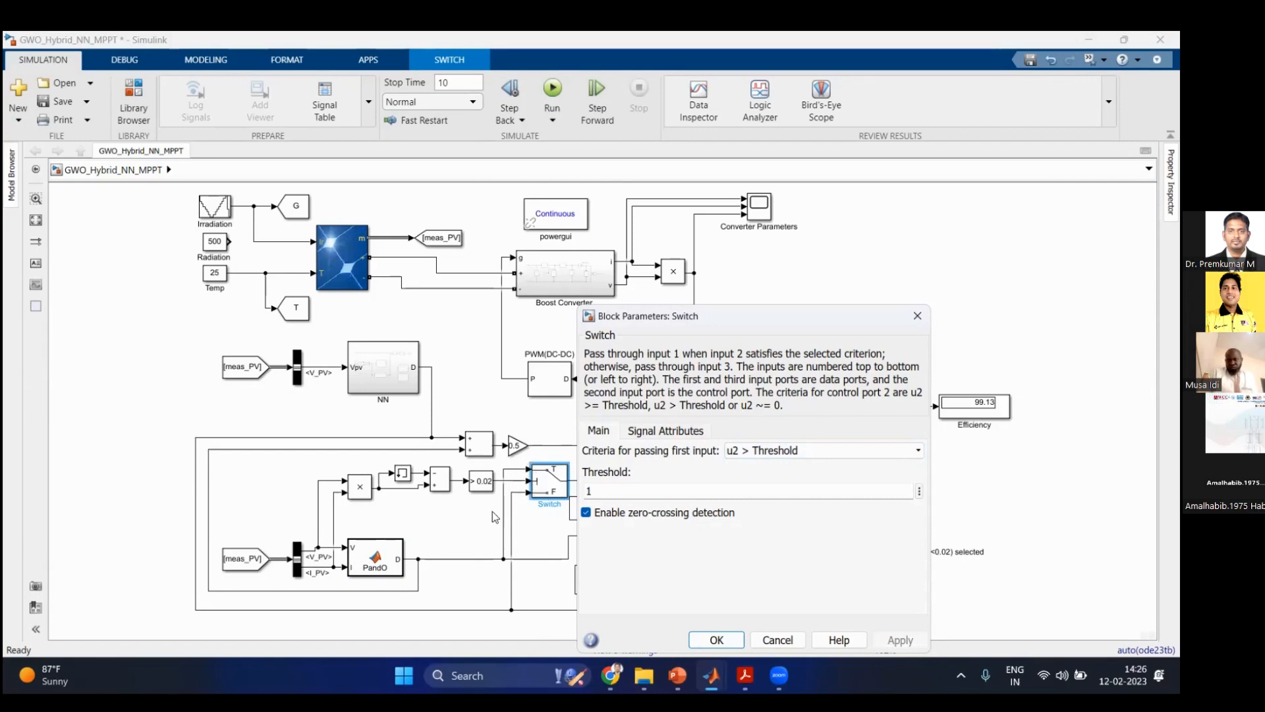
click(725, 640)
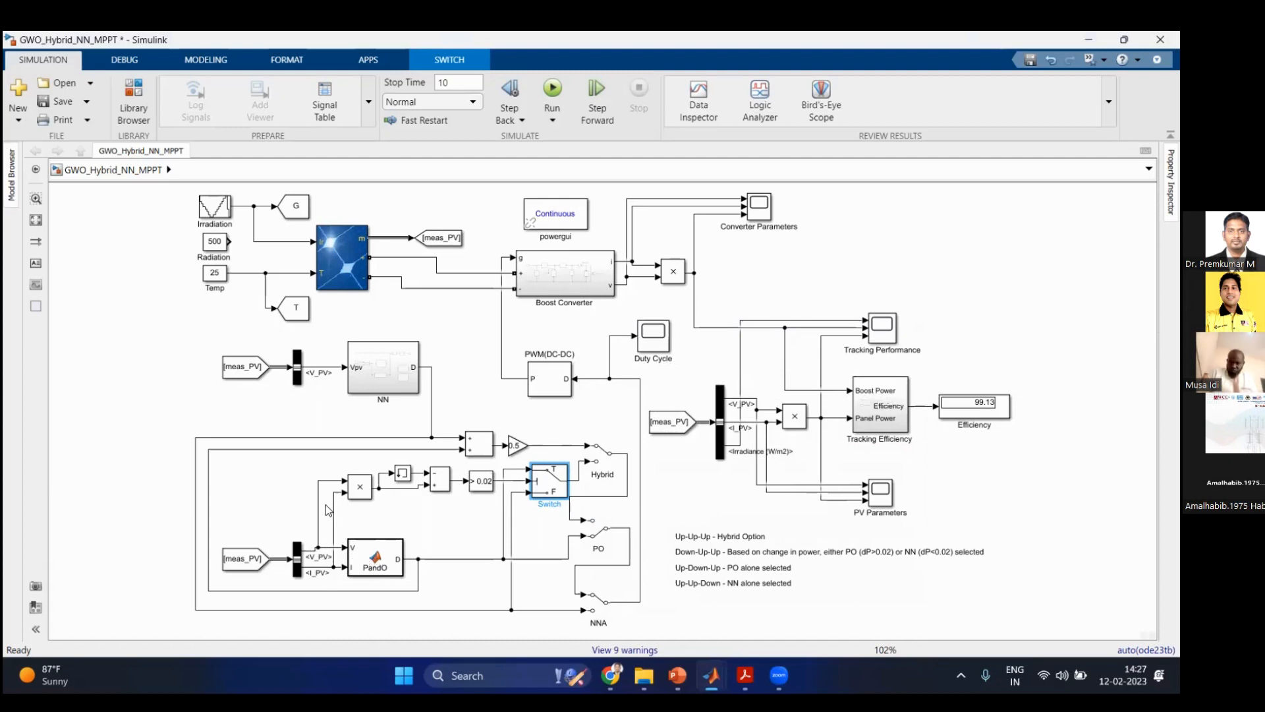
Step: Trace the Memory block of the power-change comparison and the PandO and NN signals feeding the Switch block
double_click(403, 473)
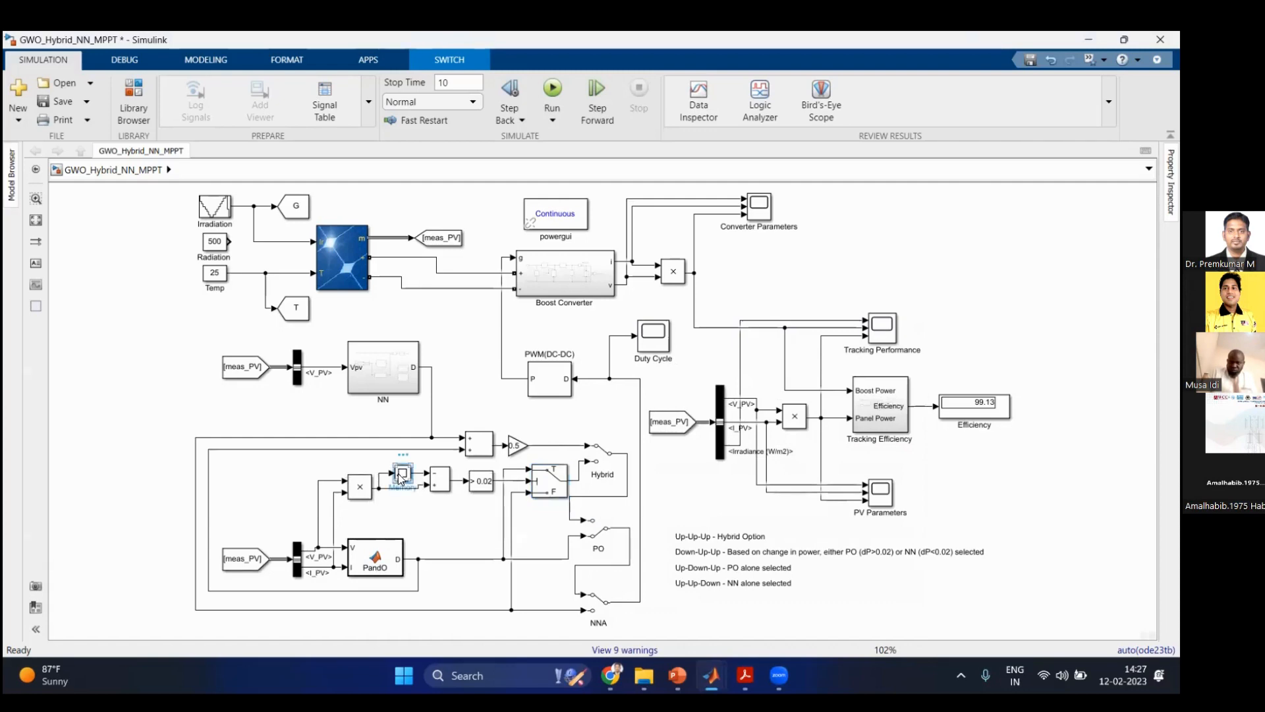
click(556, 578)
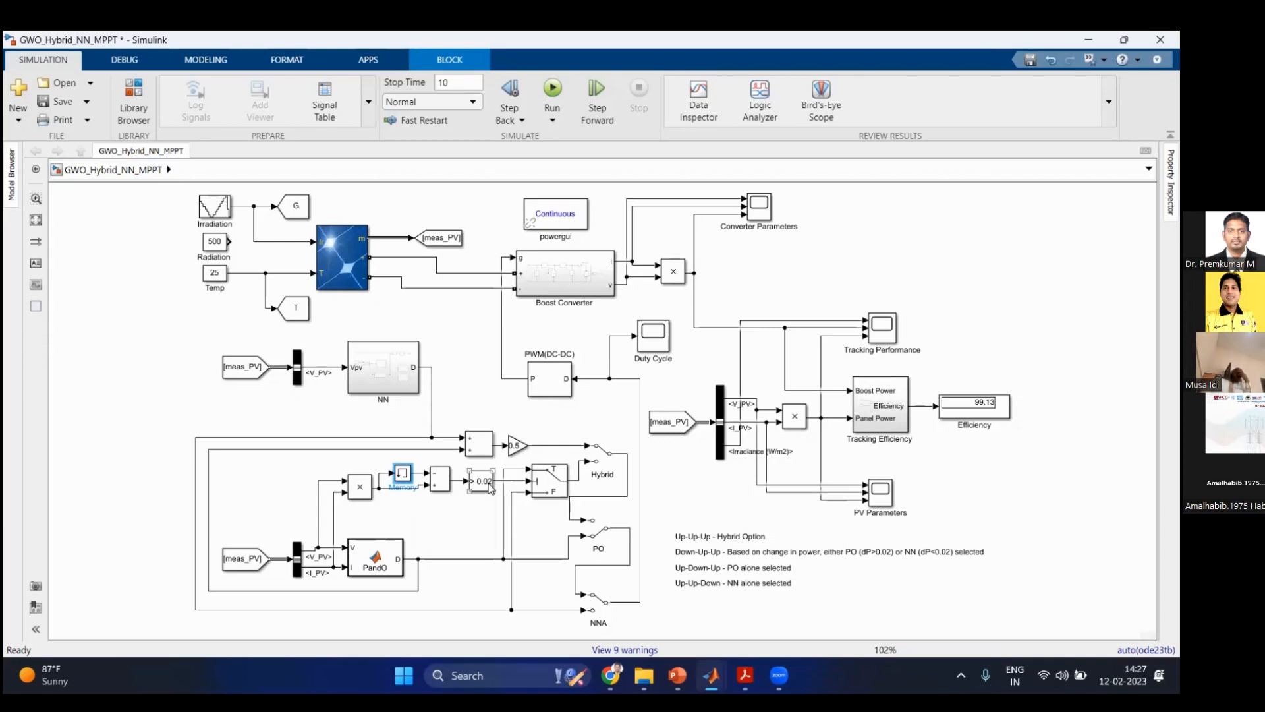
click(504, 528)
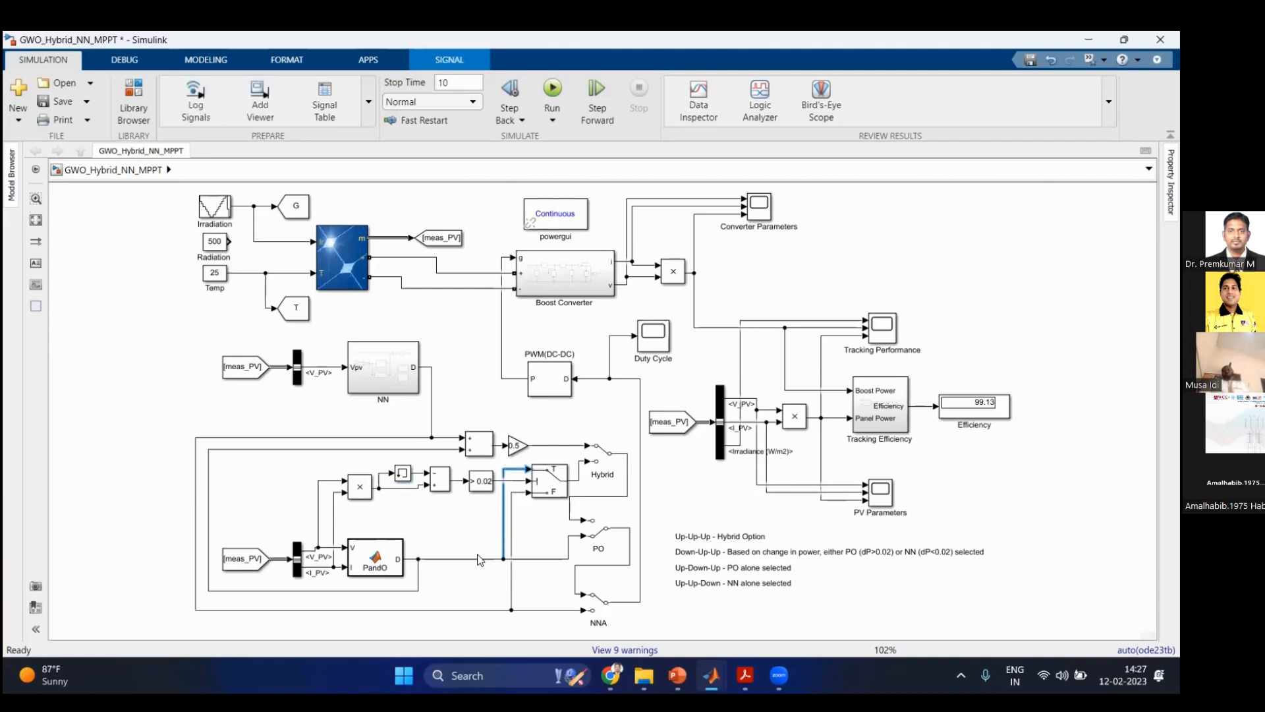
click(512, 522)
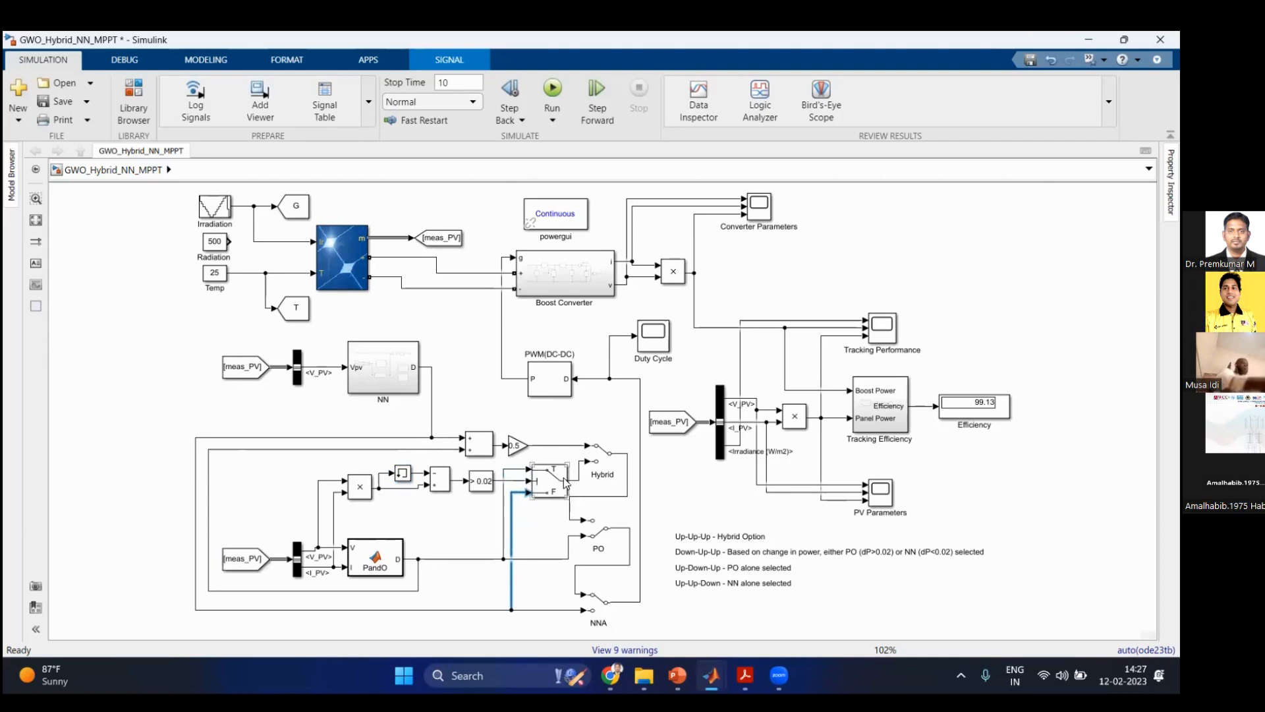
Step: Set the Hybrid manual switch down and the PO switch up to select the power-change-based PO or NN option
click(592, 462)
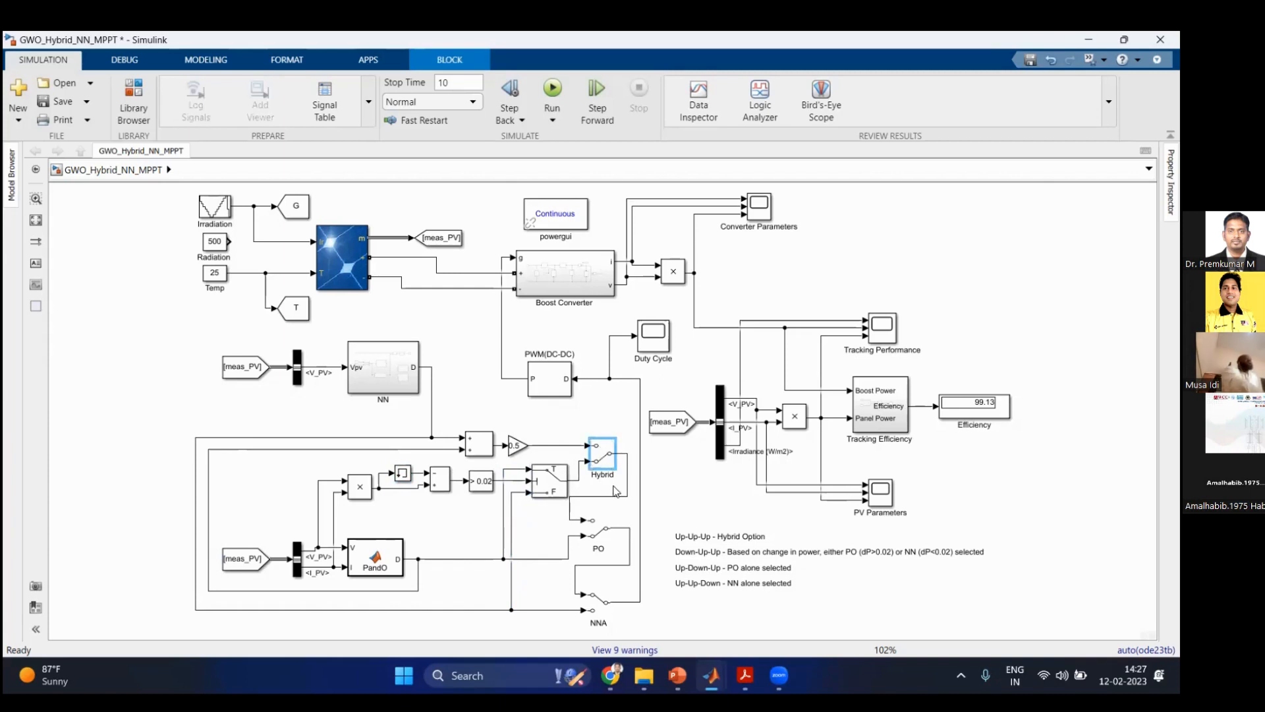
click(597, 527)
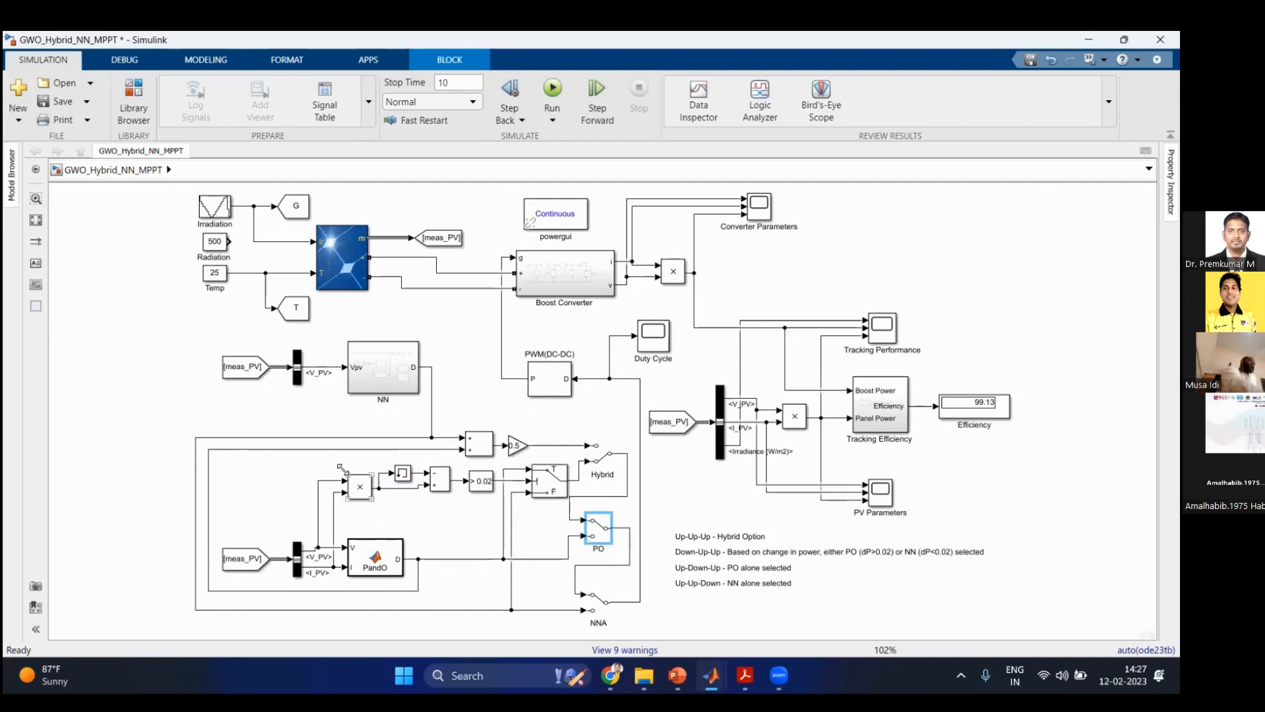
Step: Review the sum and 0.5 gain that average the two duty cycles, and set the Hybrid manual switch up
click(509, 458)
click(478, 446)
click(515, 446)
click(533, 447)
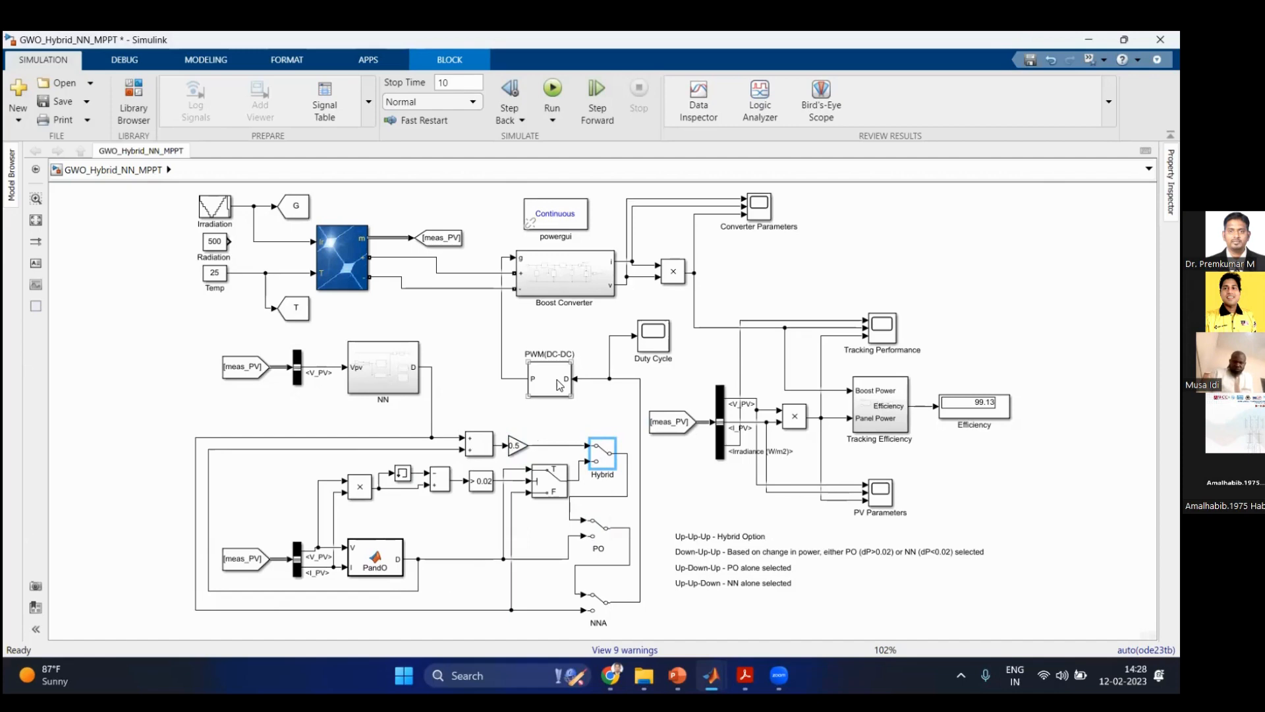
Step: Open the PandO block's code, close its editor tab, and return to the GWO_Hybrid_NN_MPPT model
double_click(380, 564)
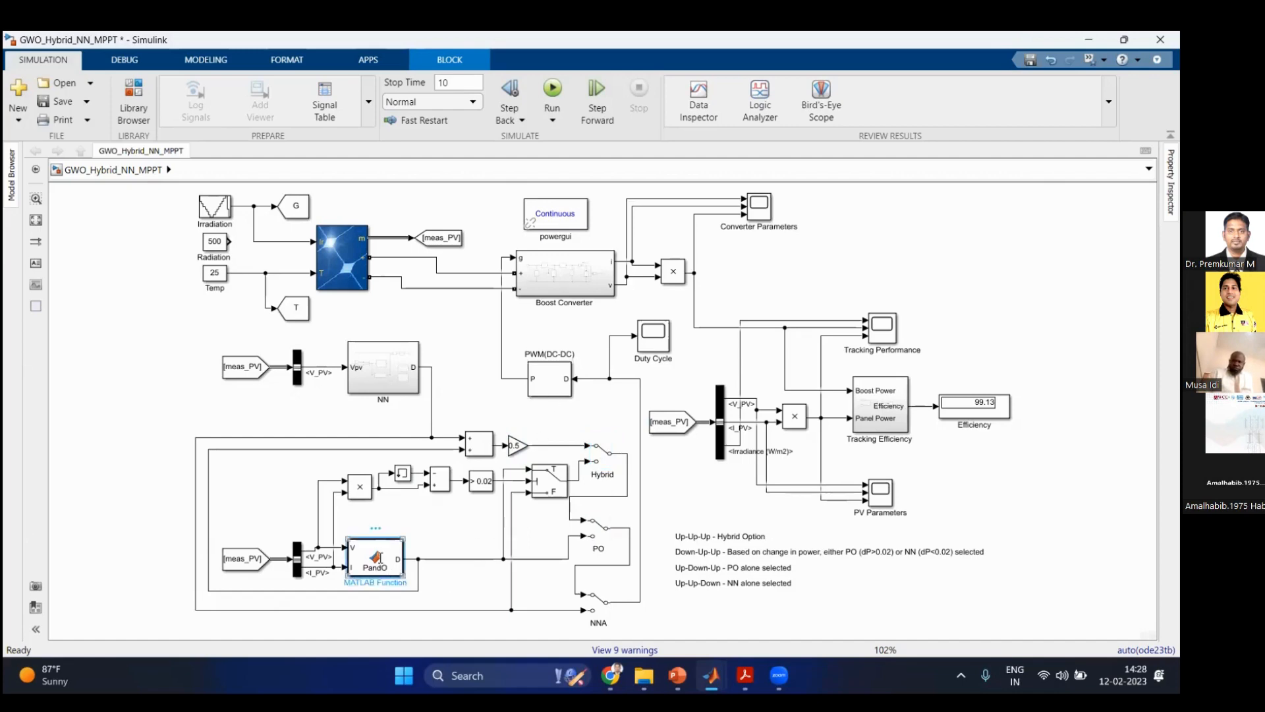
click(384, 181)
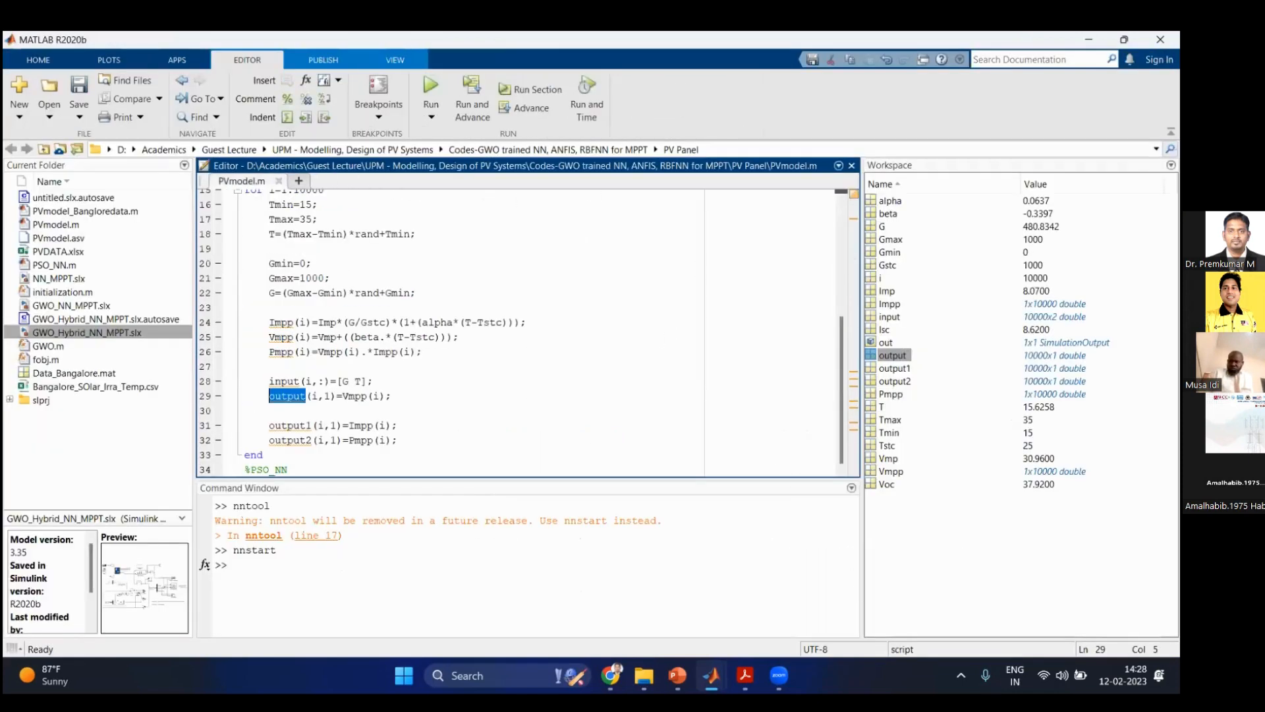
click(712, 676)
click(558, 622)
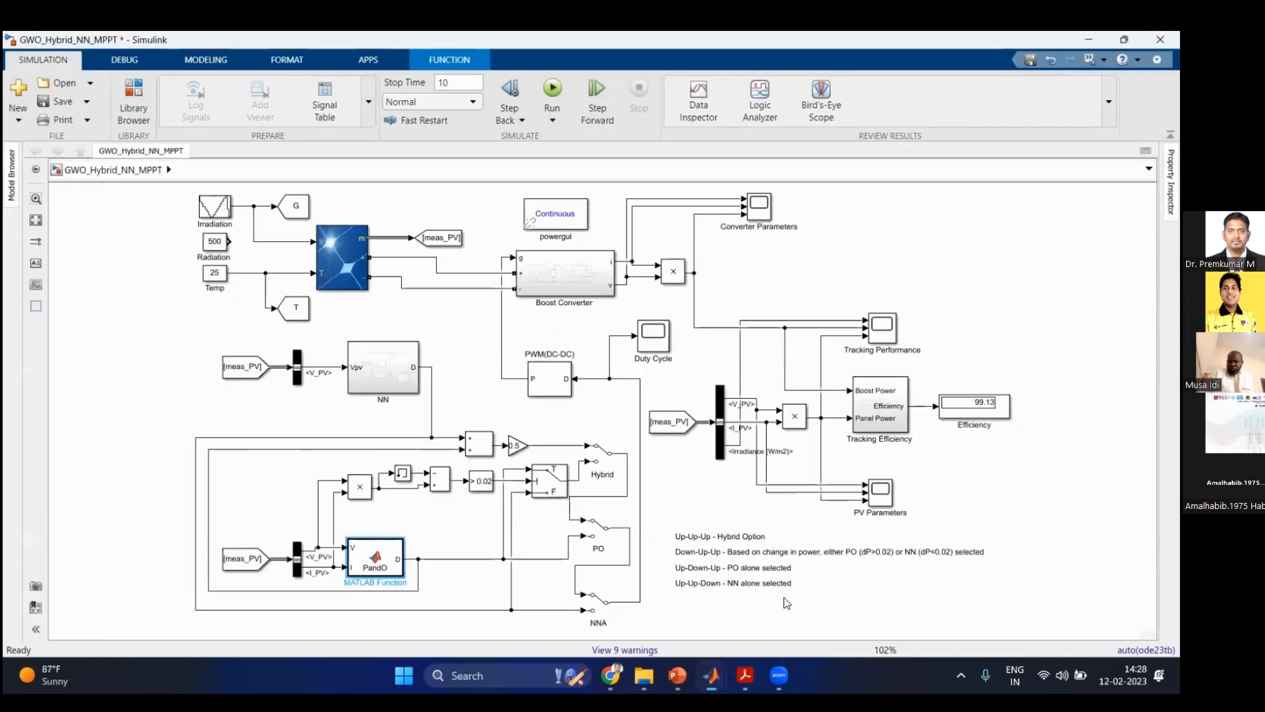
click(406, 535)
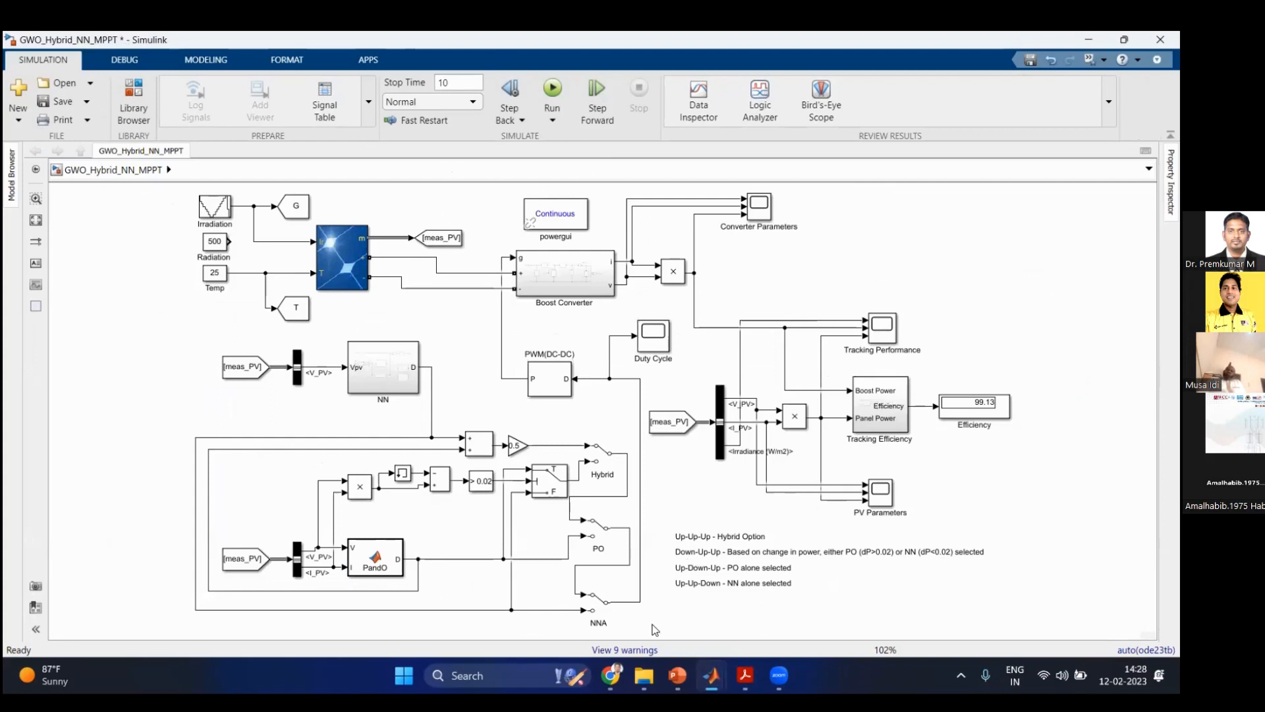
Step: View the PV temperature-effect page in the Chrome browser and switch back to the MATLAB window with PVmodel.m
mouse_move(679, 672)
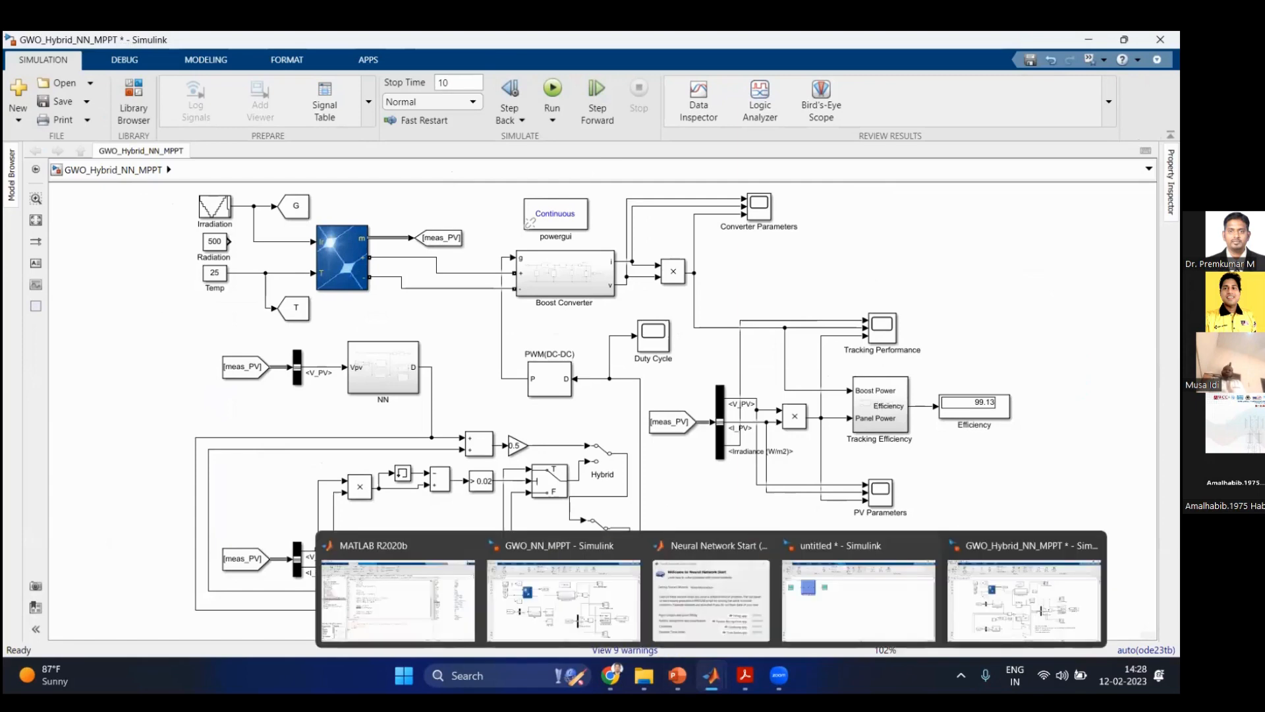
click(633, 600)
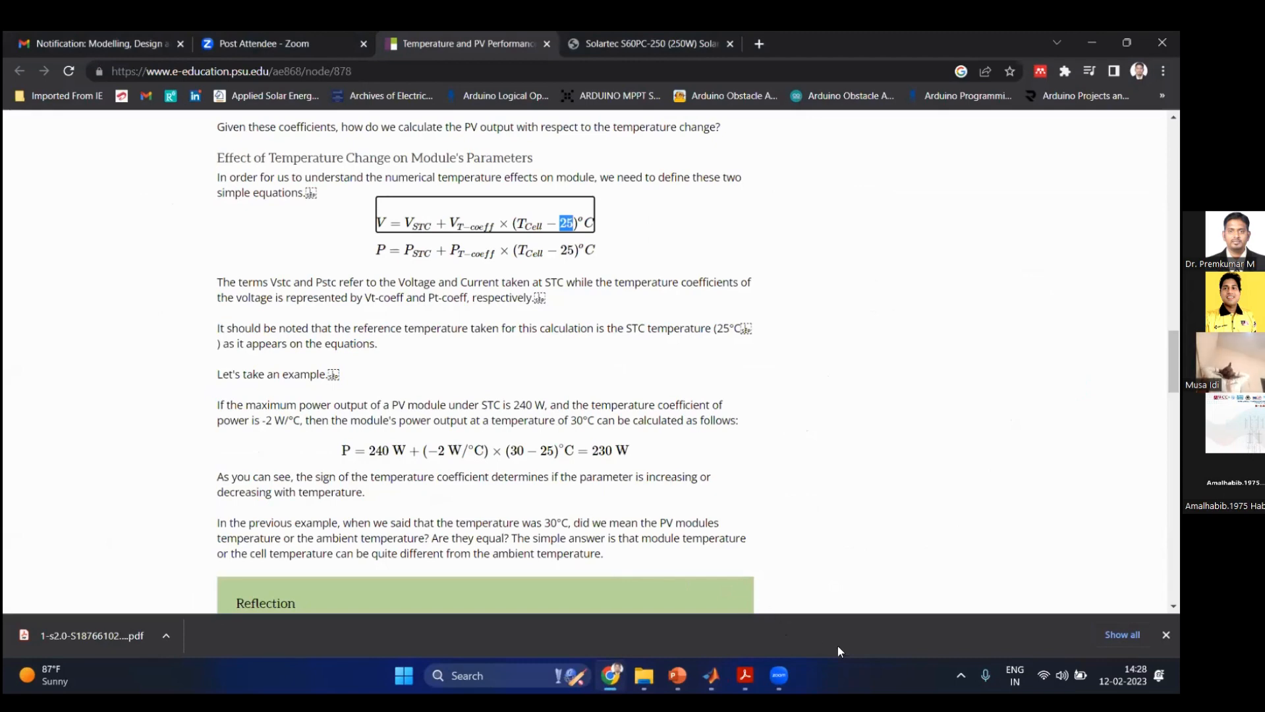
click(711, 674)
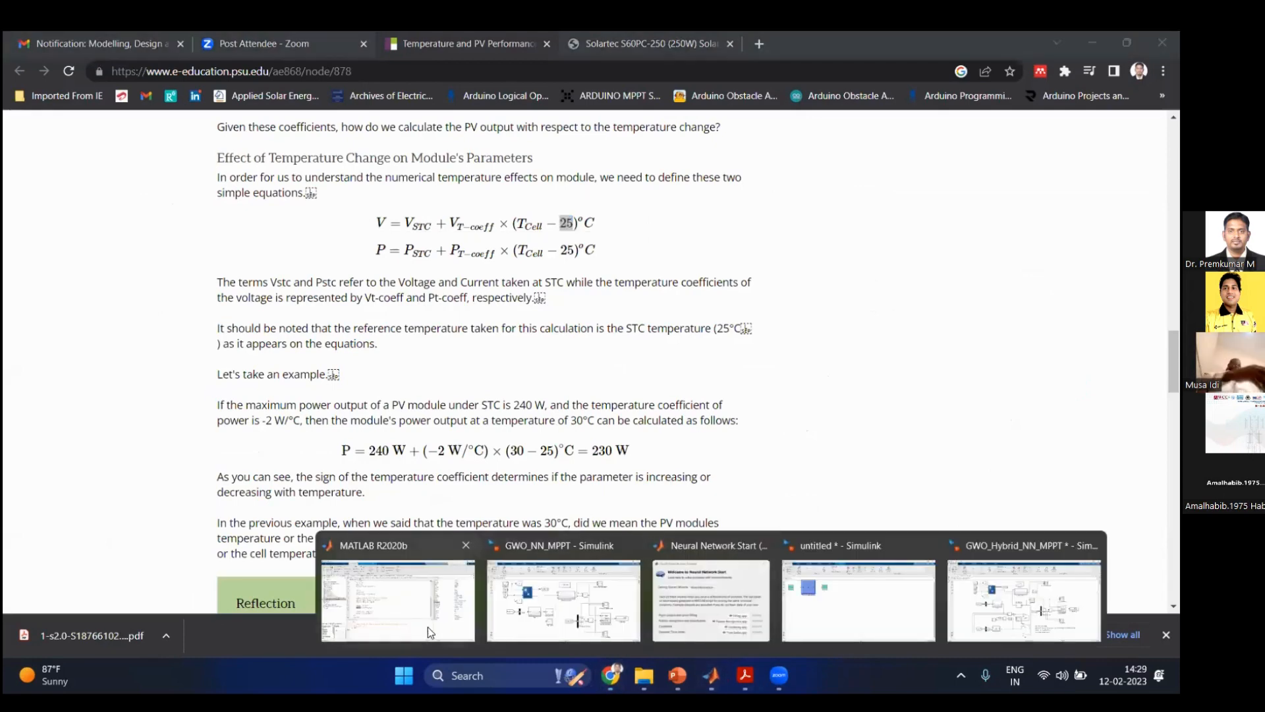
click(447, 536)
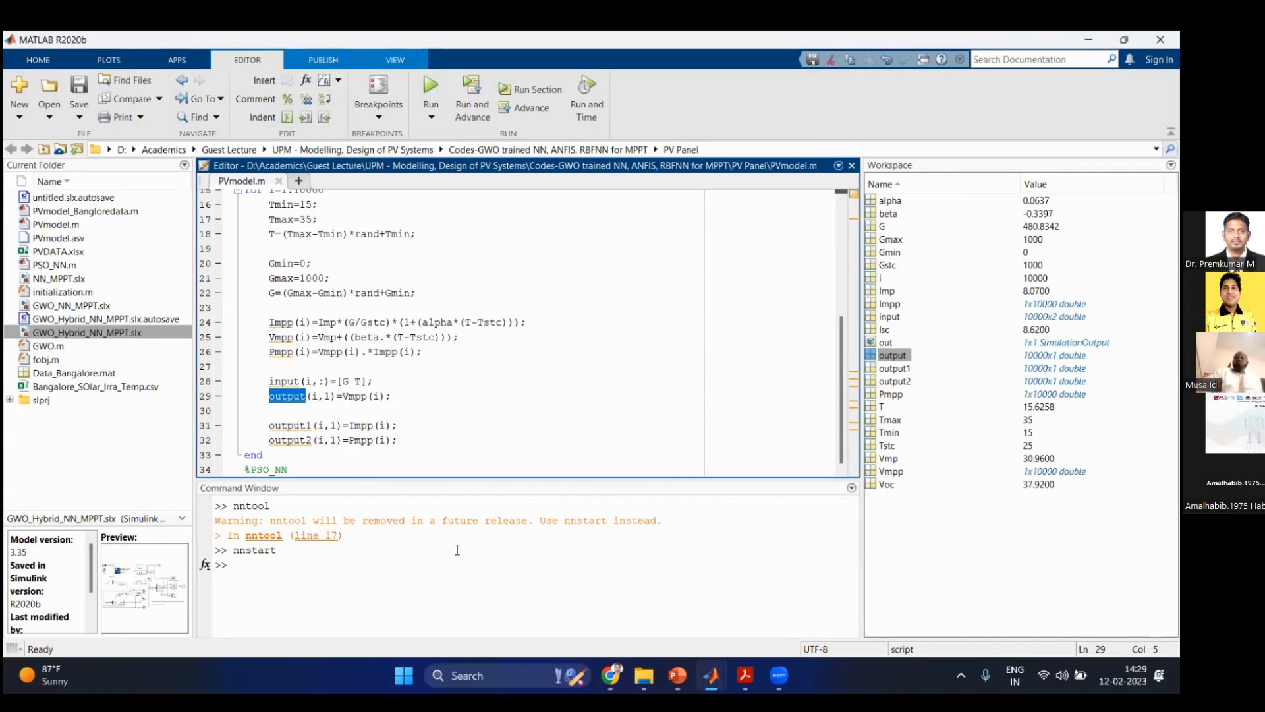
Step: View the GWO_Hybrid_NN_MPPT Simulink model, and return to the Impp, Vmpp and Pmpp equations in PVmodel.m in the MATLAB window
mouse_move(711, 675)
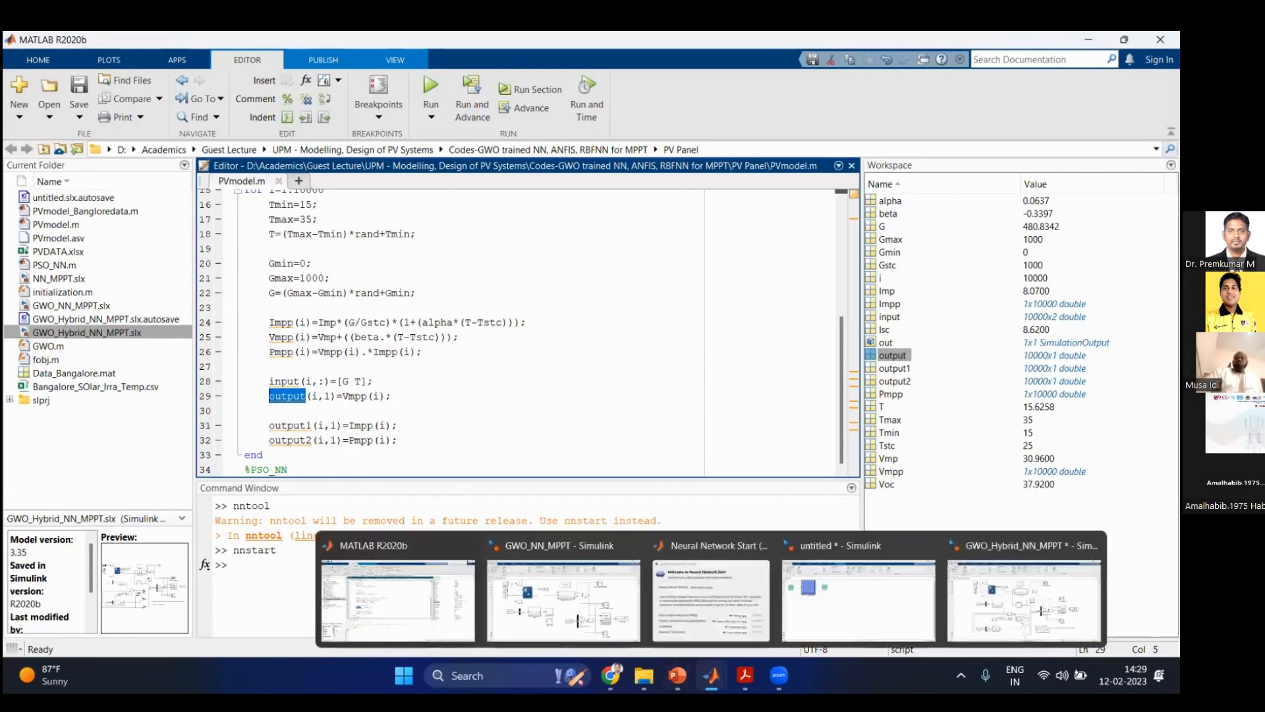
click(1023, 597)
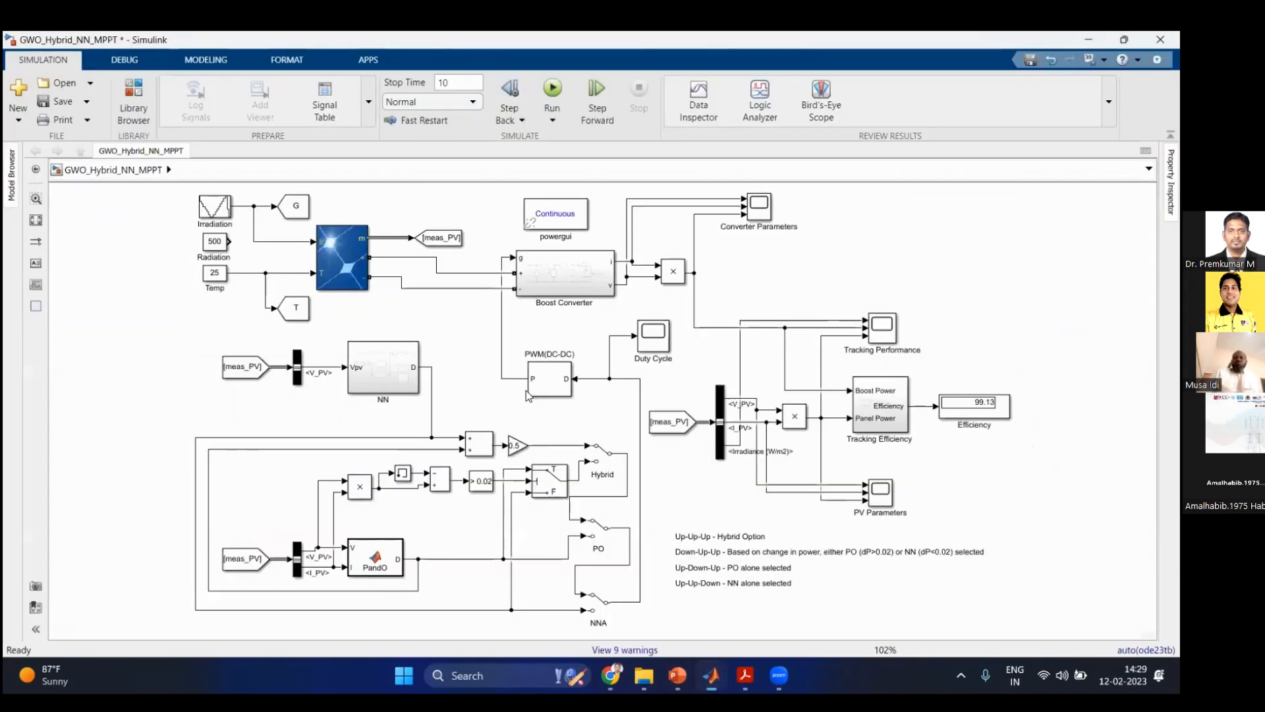
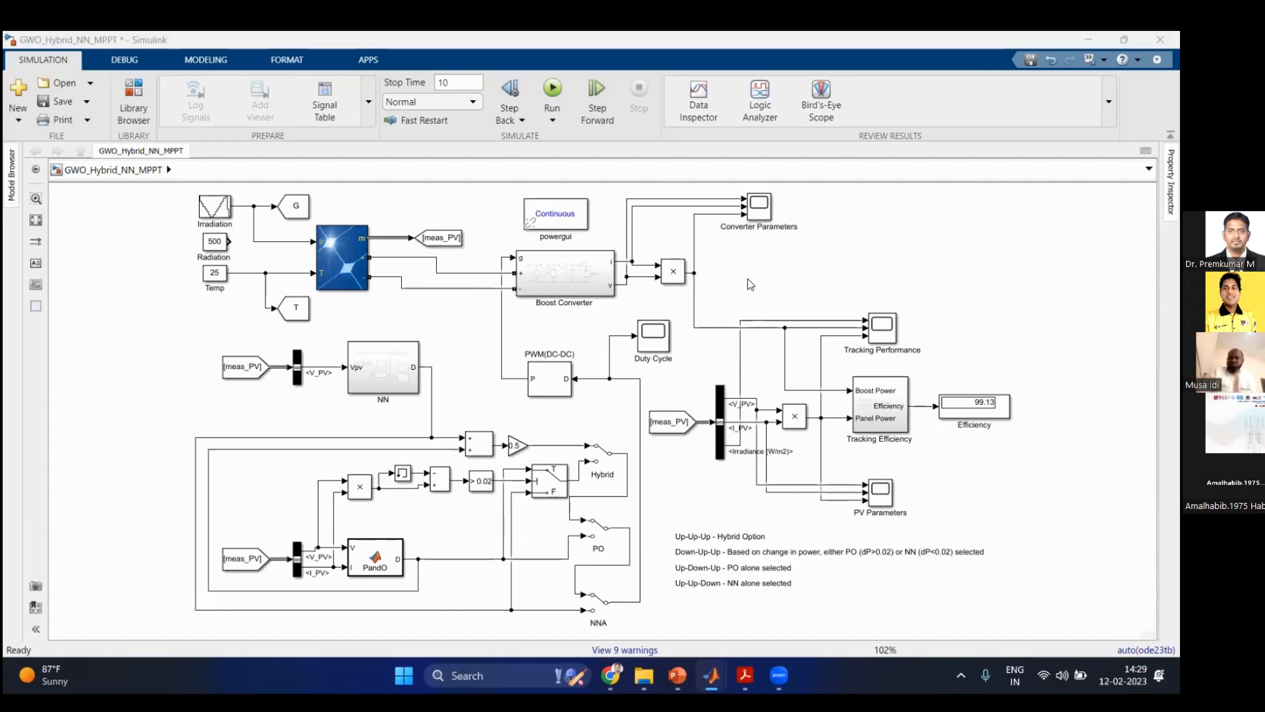
mouse_move(711, 675)
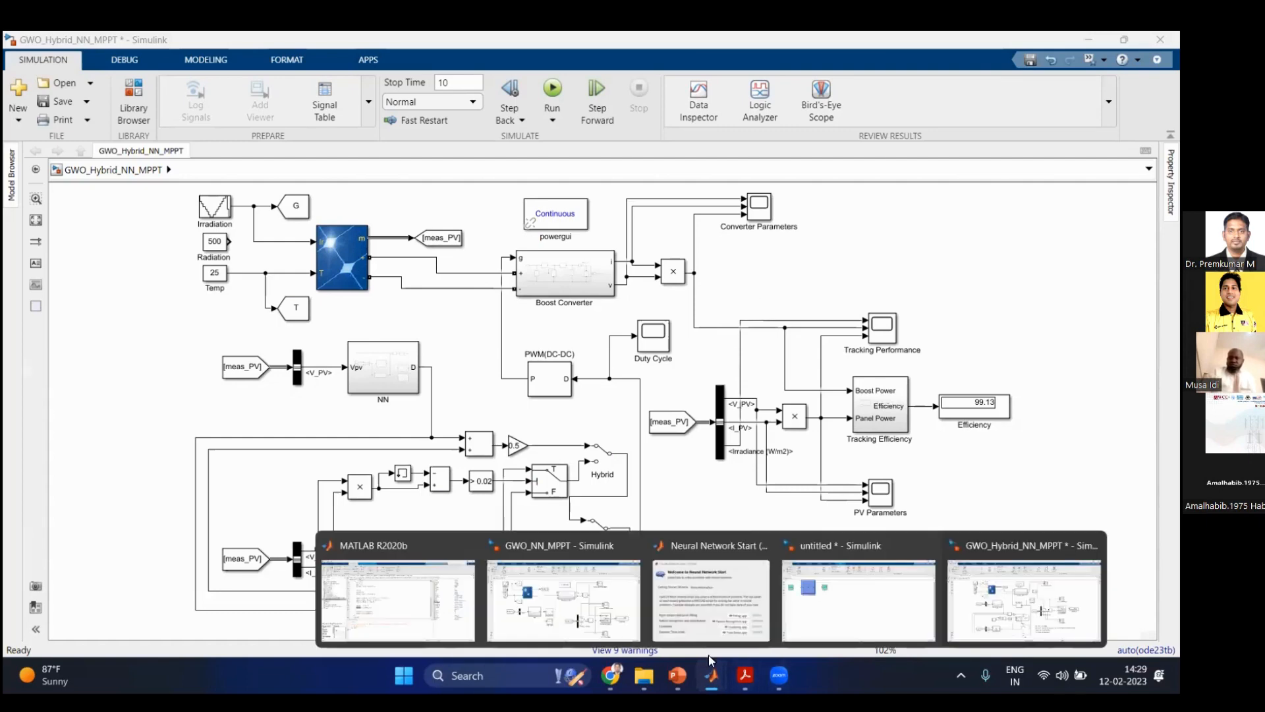
click(397, 596)
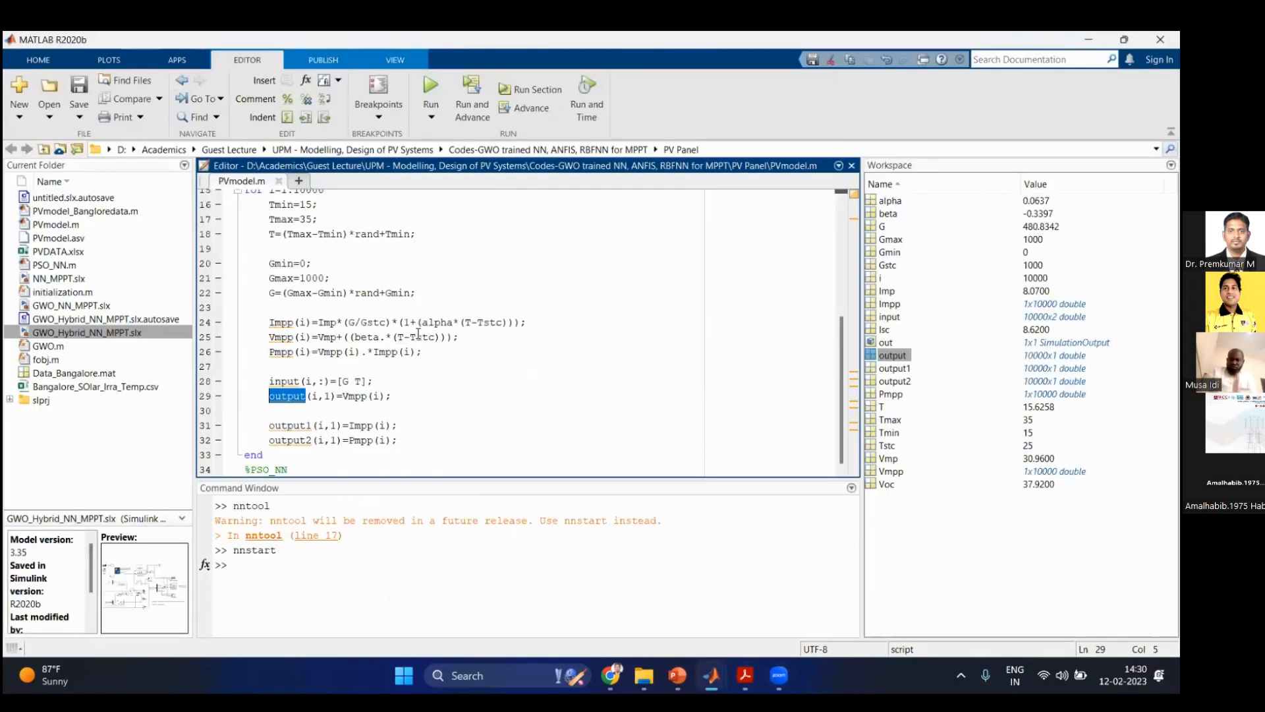
click(411, 338)
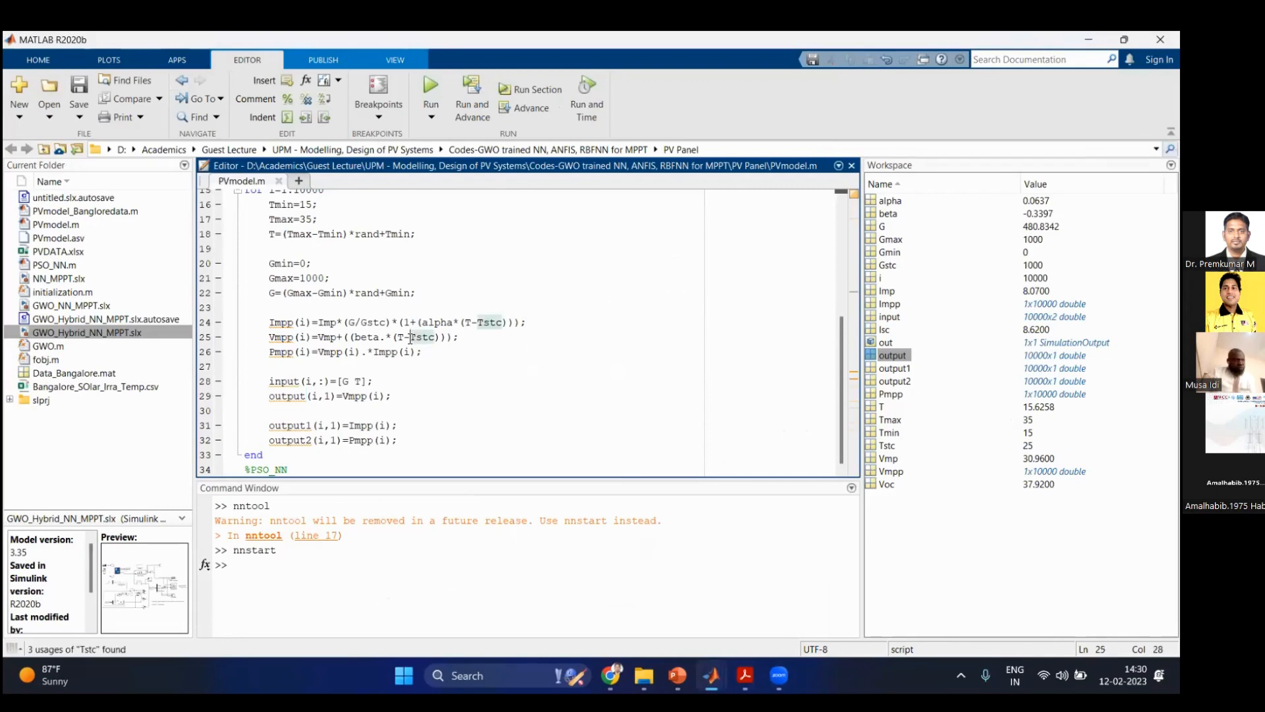
click(422, 366)
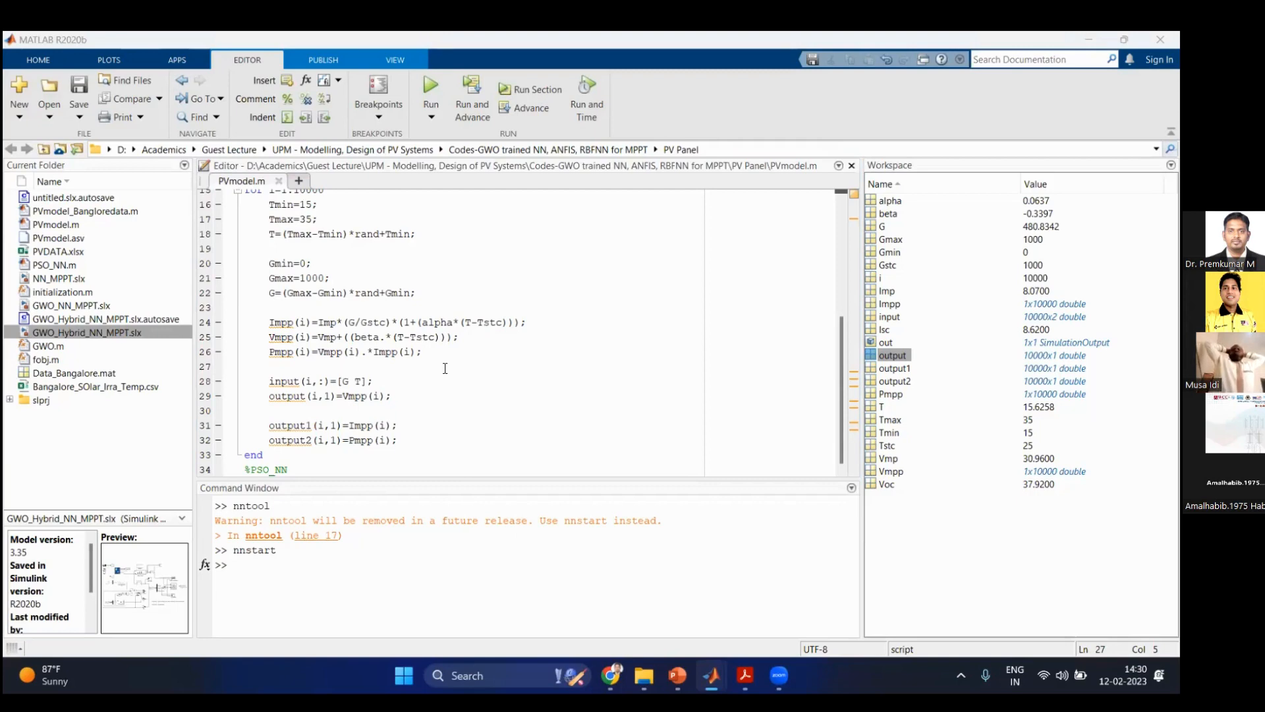
Step: Uncomment the PSO_NN call after the for loop in PVmodel.m and save the script
click(254, 466)
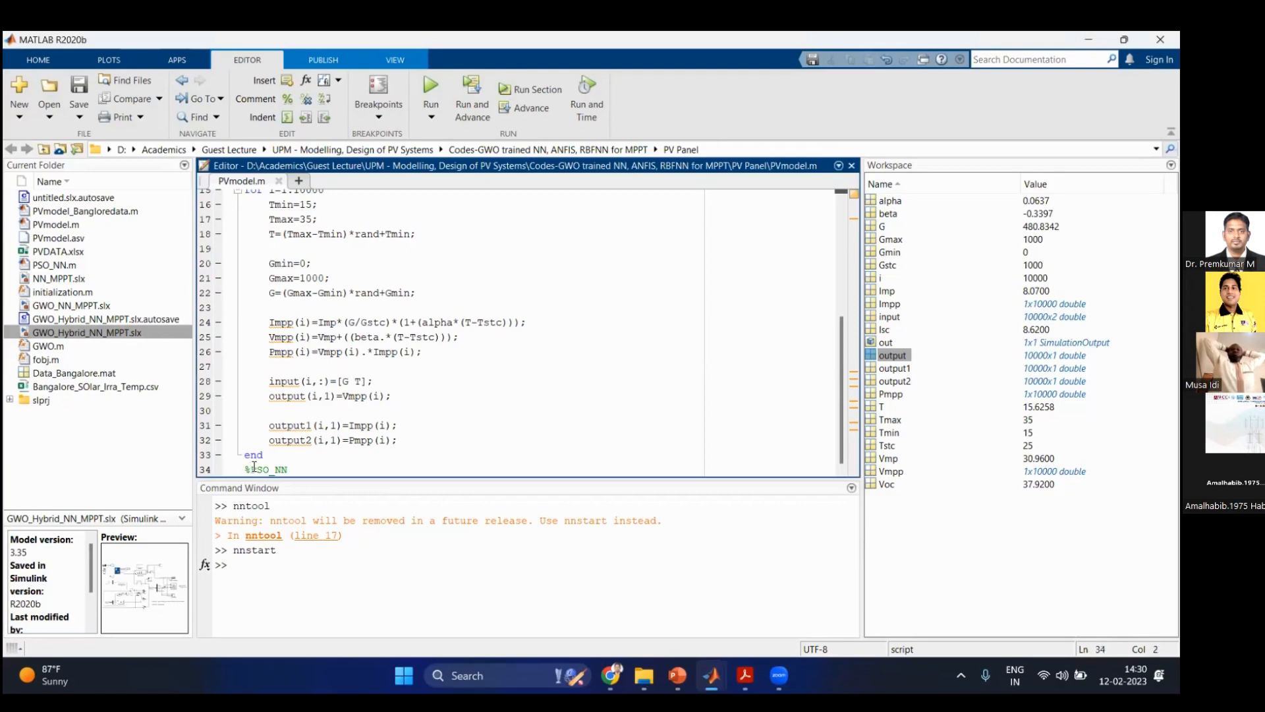
key(BackSpace)
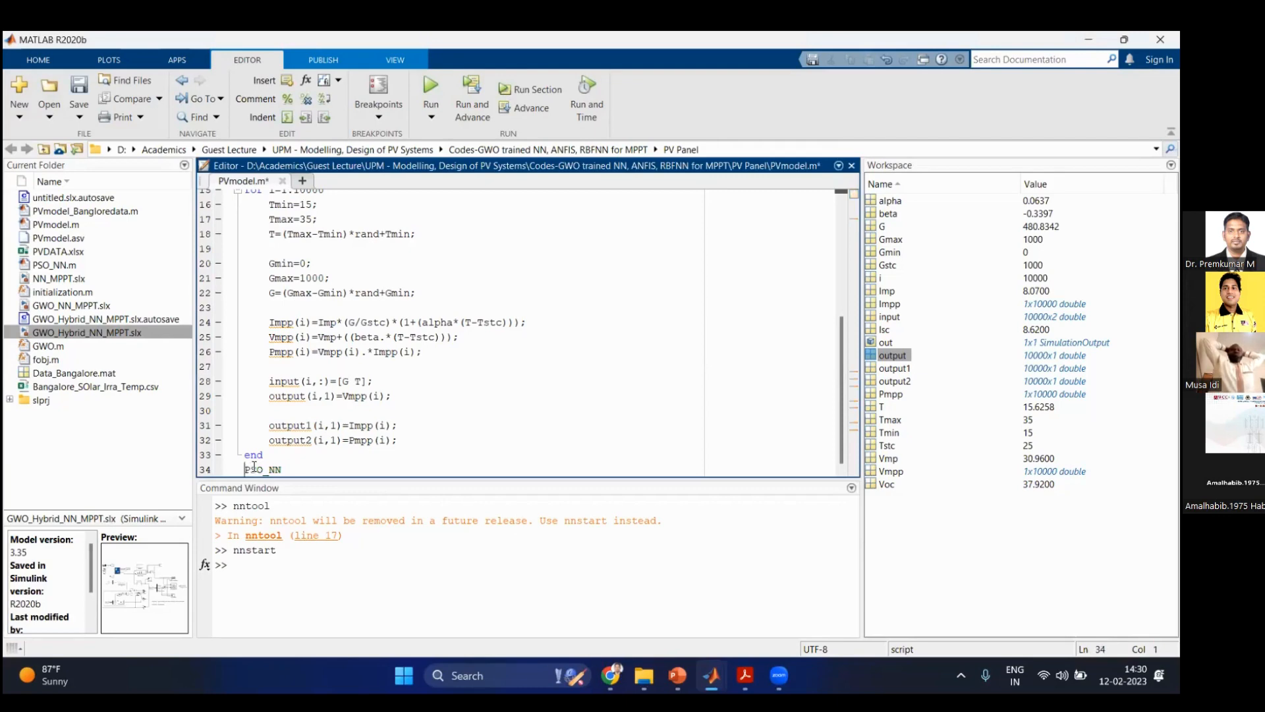
click(307, 462)
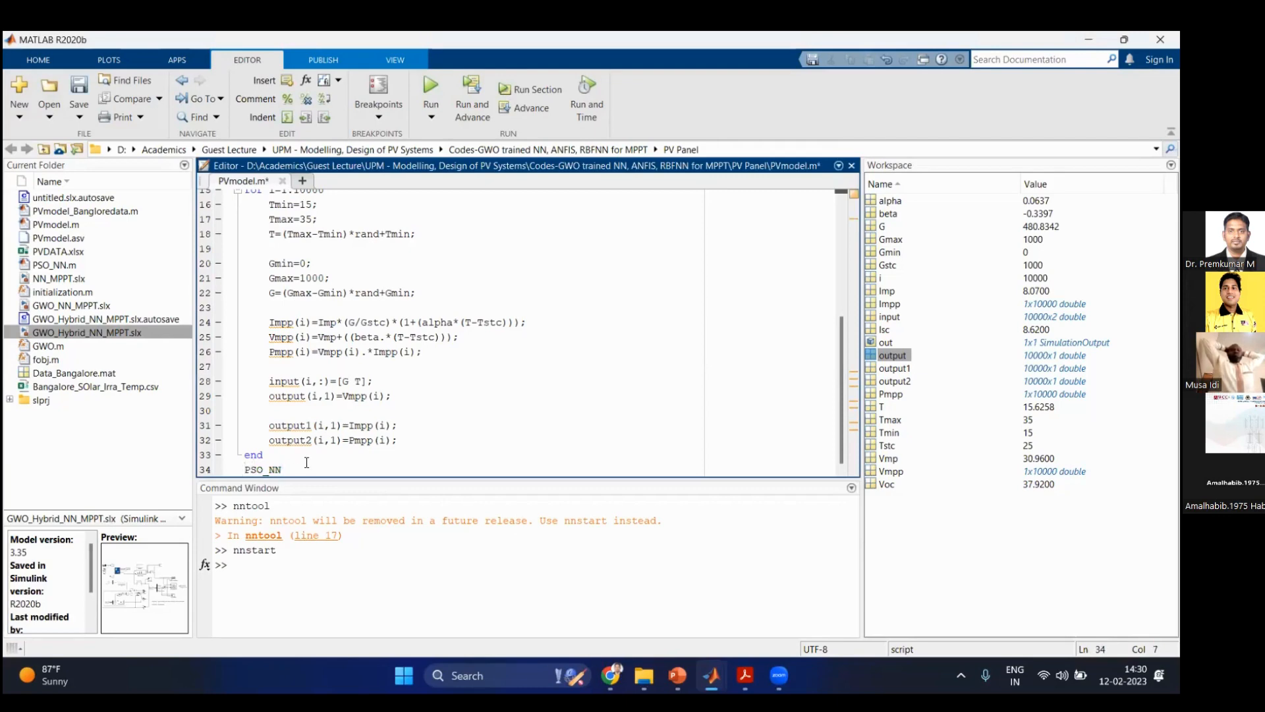
key(ctrl+s)
key(Up)
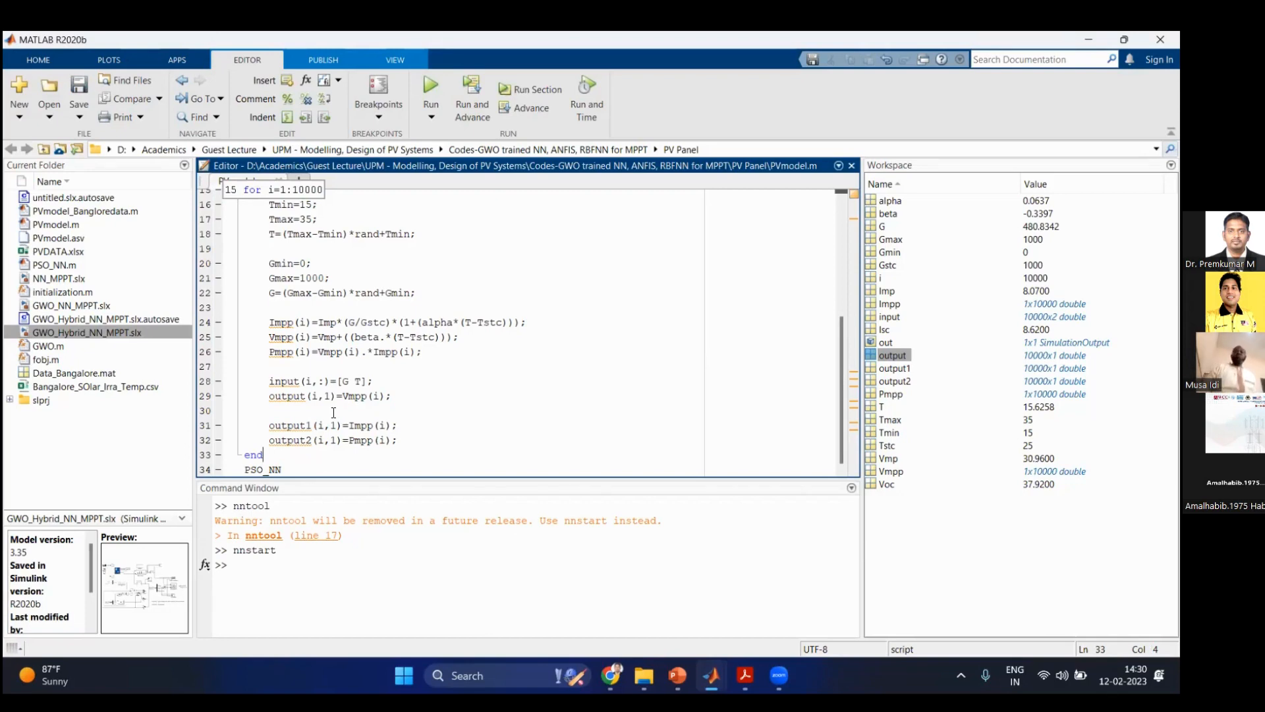
click(323, 464)
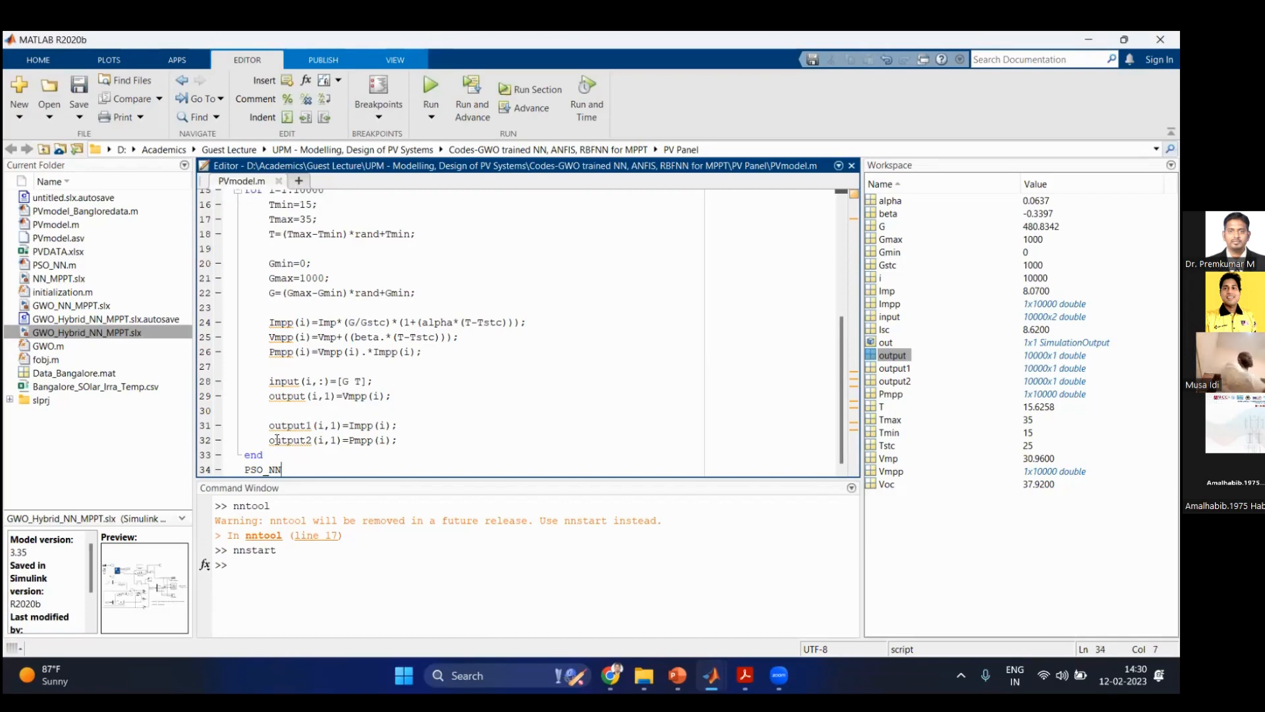
Step: Open GWO.m and examine the function's Alpha_pos and Alpha_score outputs and its fobj and dim arguments
double_click(61, 346)
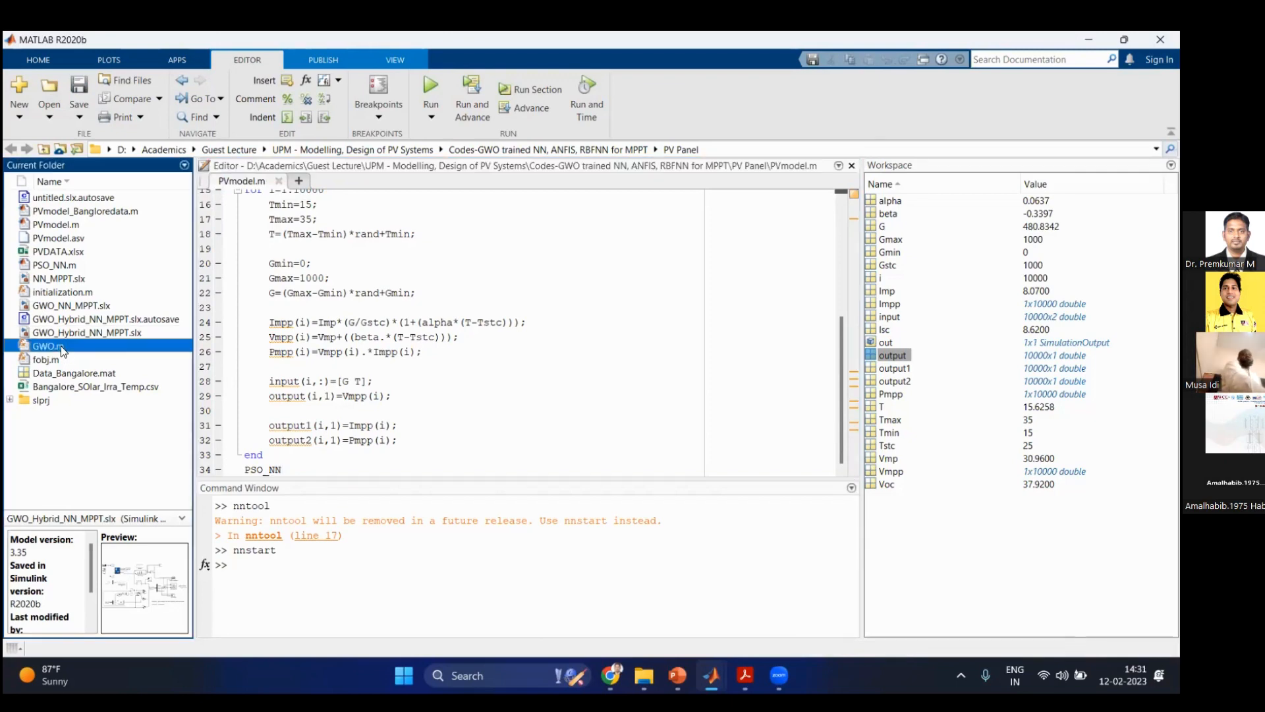
click(346, 230)
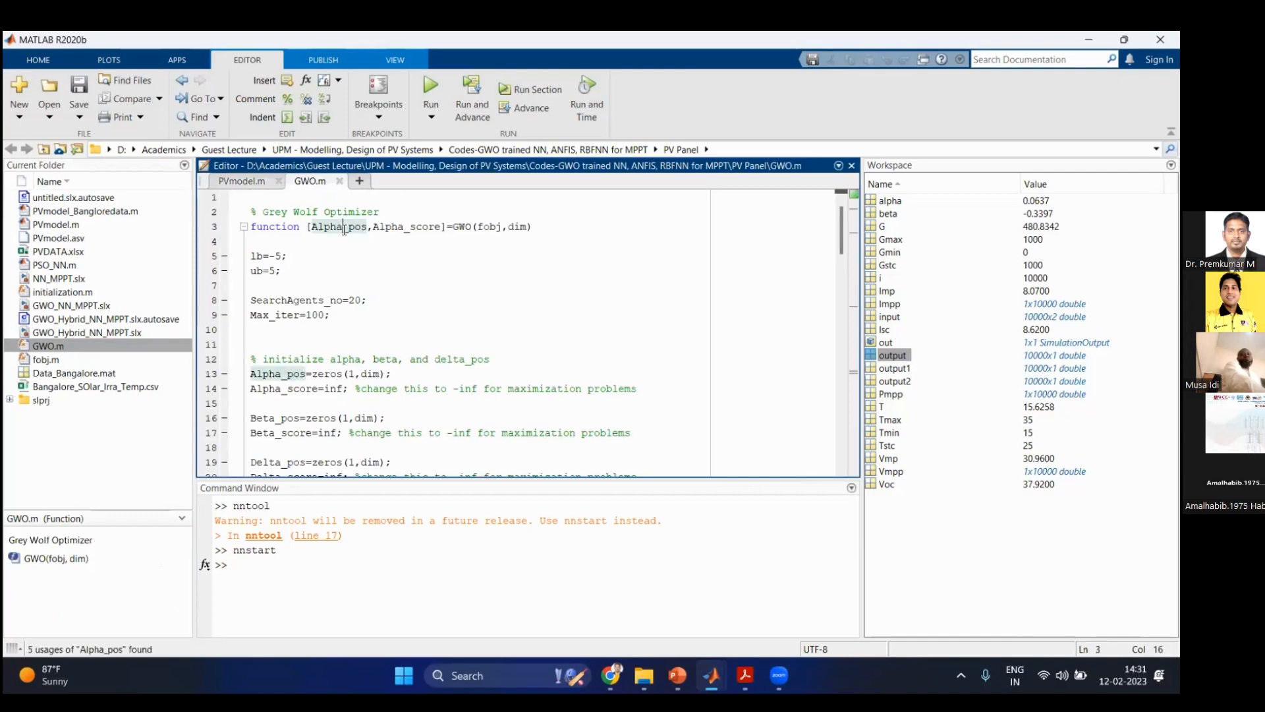
click(387, 227)
drag(367, 226, 441, 229)
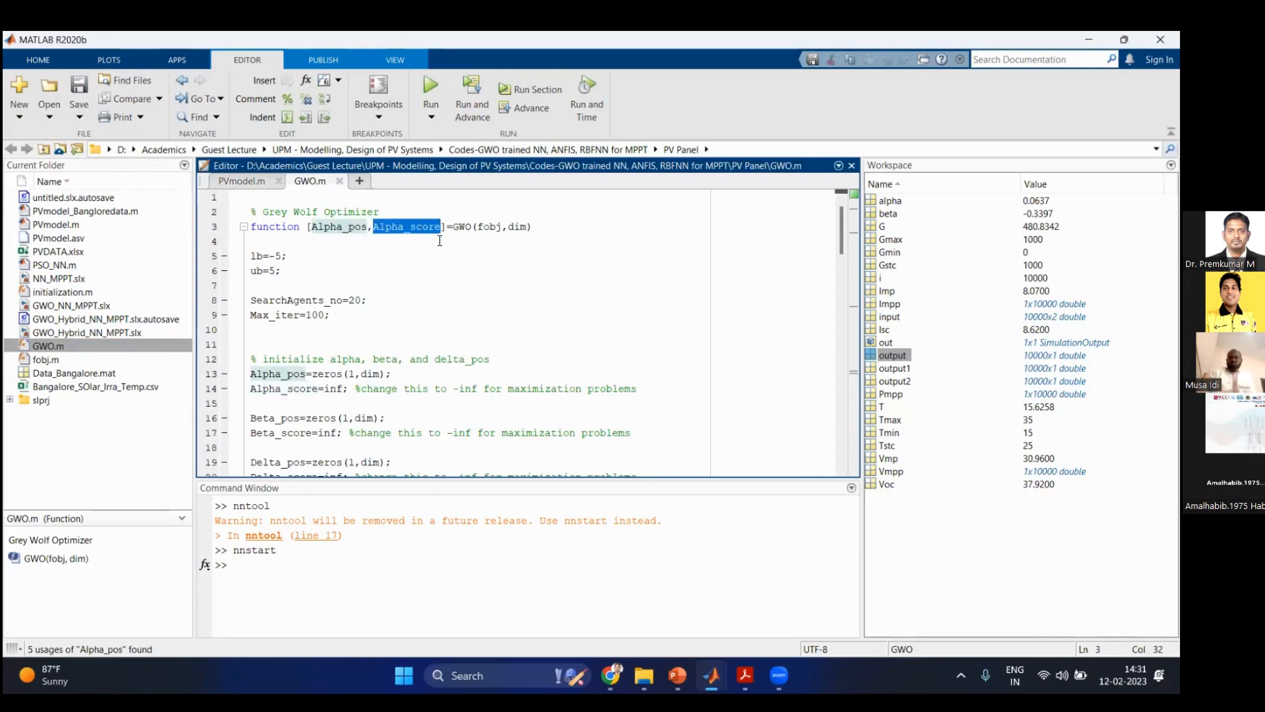
click(486, 227)
click(489, 226)
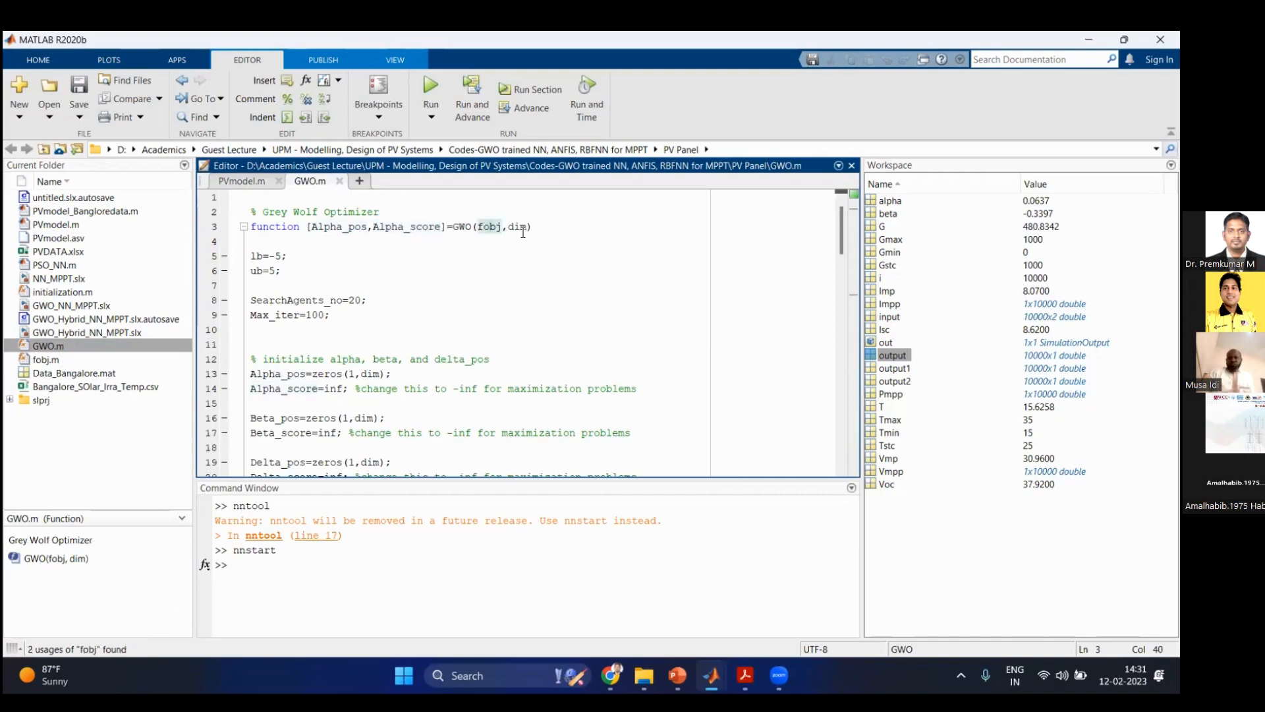
double_click(520, 228)
click(513, 228)
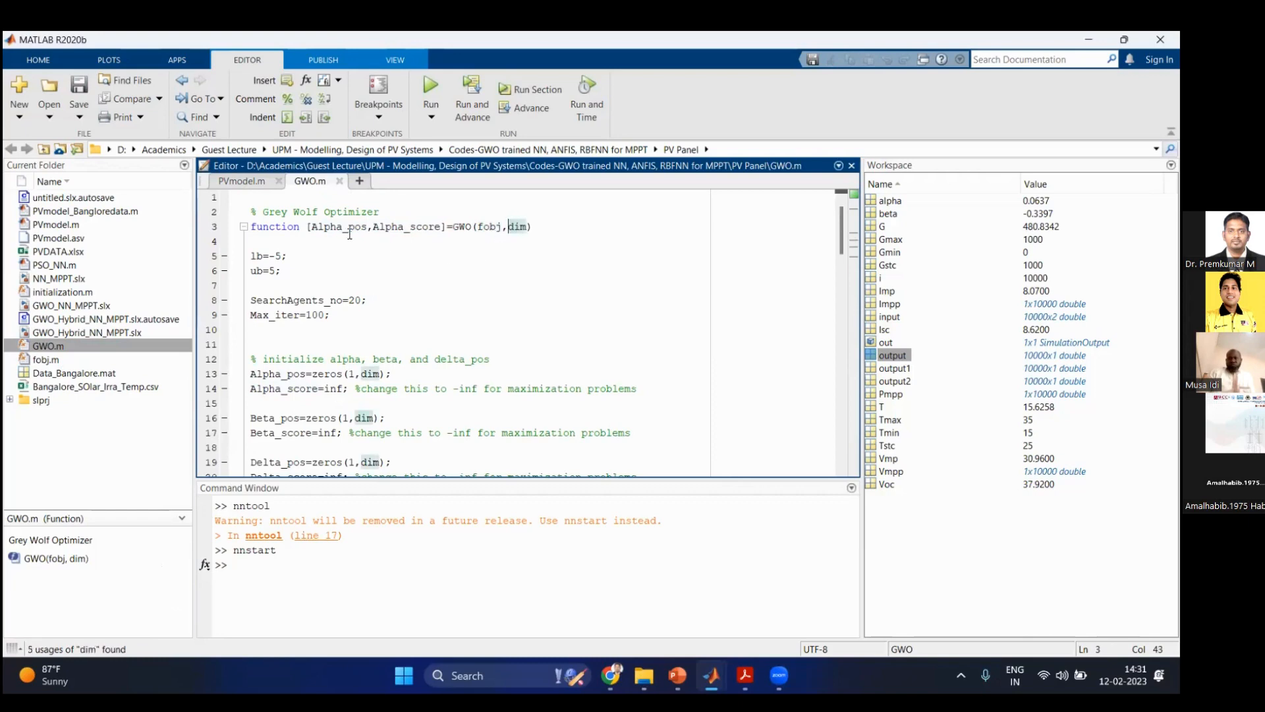
Step: Open PSO_NN.m, replace the pso call on line 17 with GWO, and save the script
double_click(64, 265)
scroll(410, 360, down, 4)
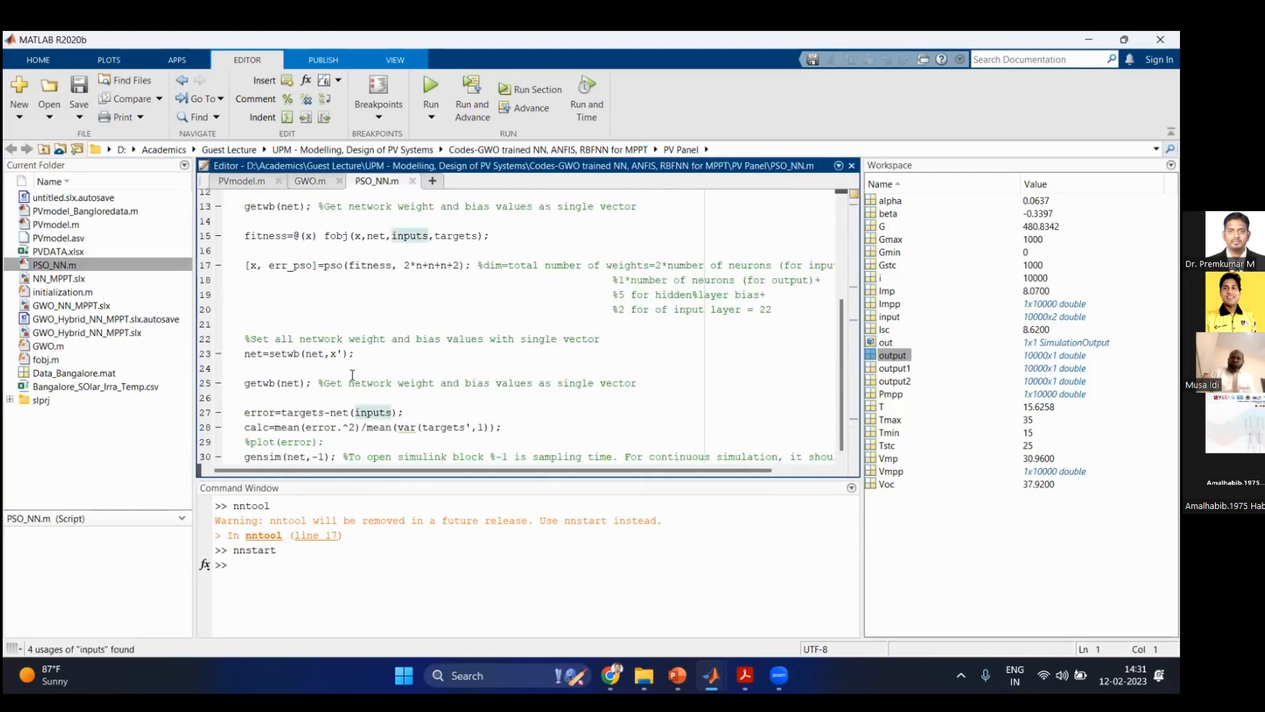
drag(342, 263, 325, 265)
text(GWO)
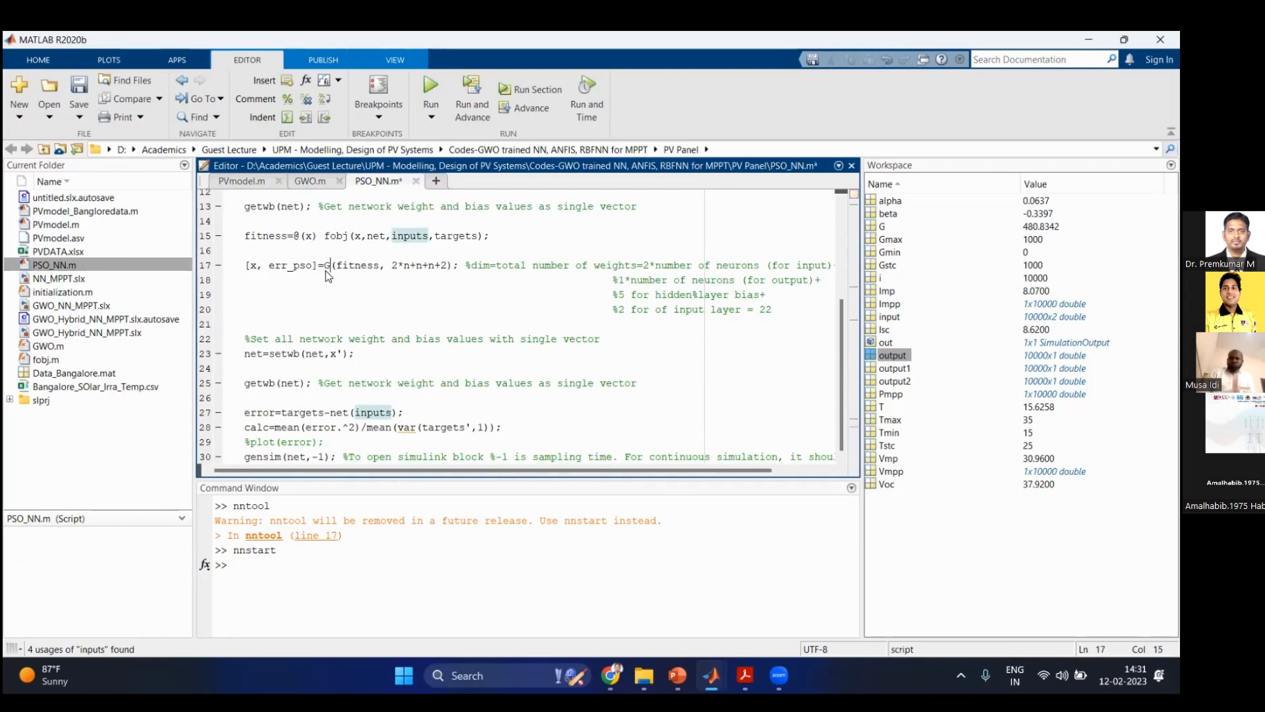
key(Left)
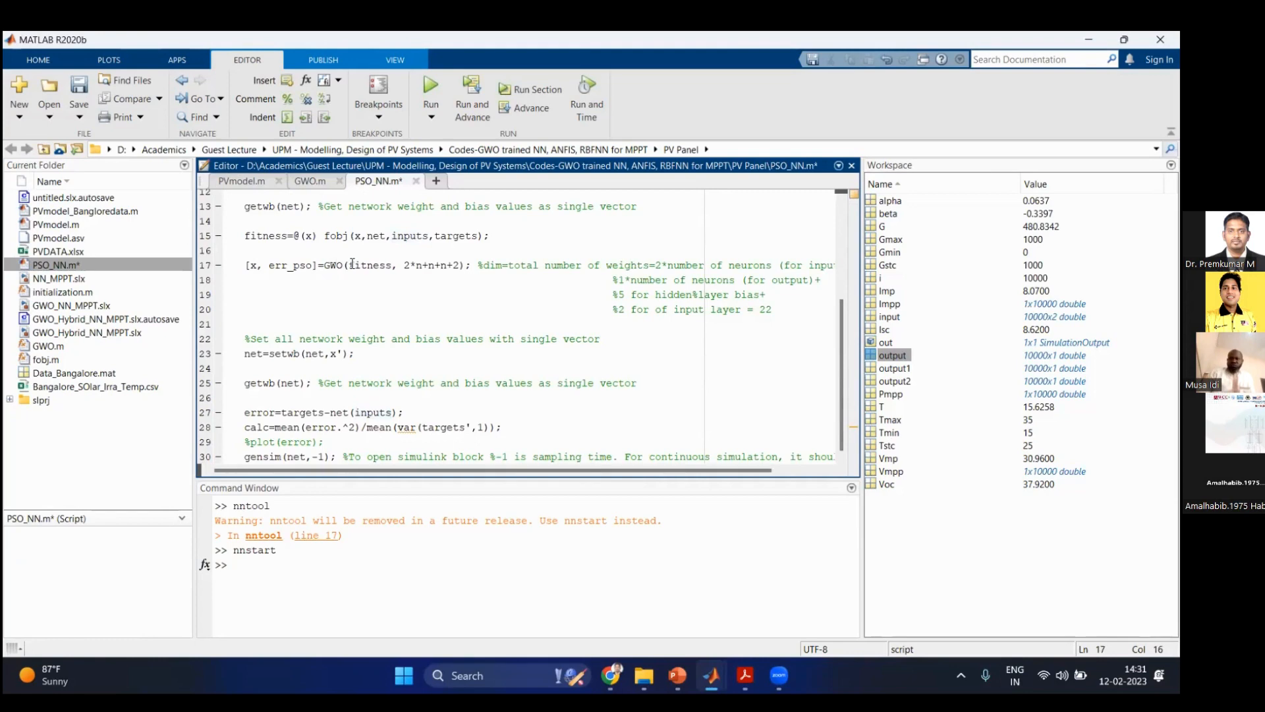
key(ctrl+s)
Step: Examine each term of the 2*n+n+n+2 dimension argument in the GWO call against the number of neurons n
drag(404, 265, 466, 263)
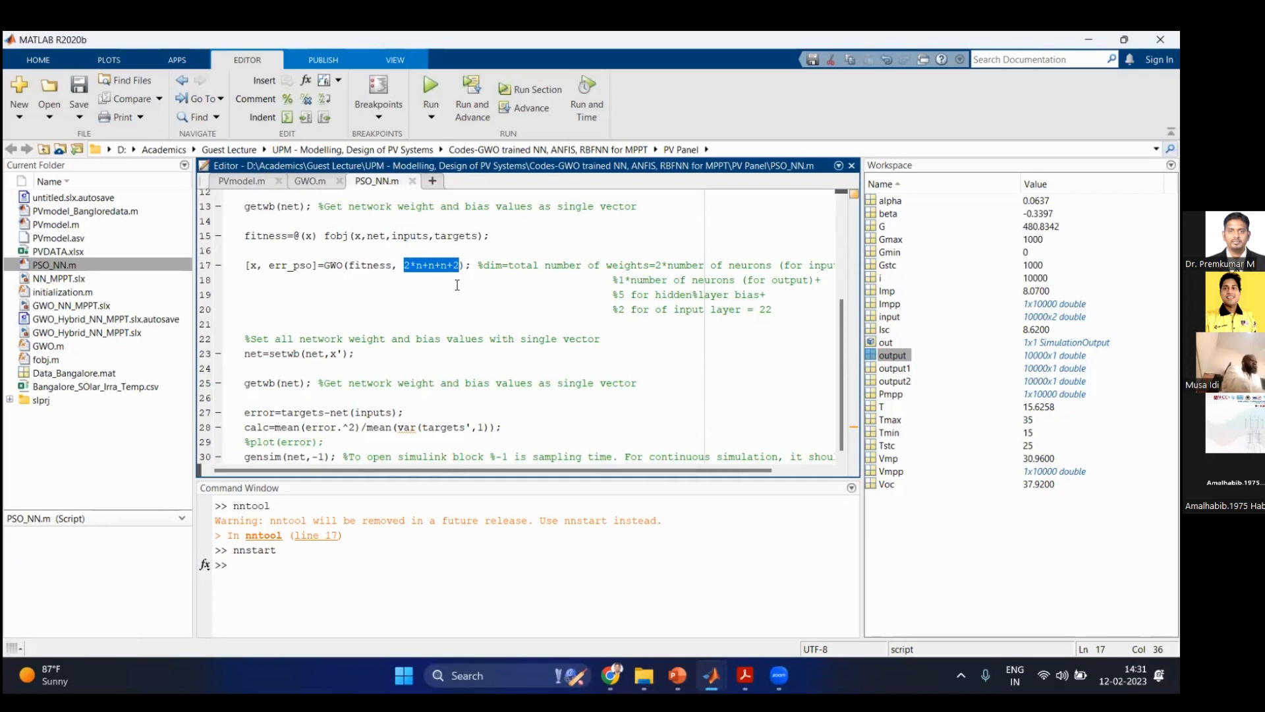
scroll(460, 261, up, 4)
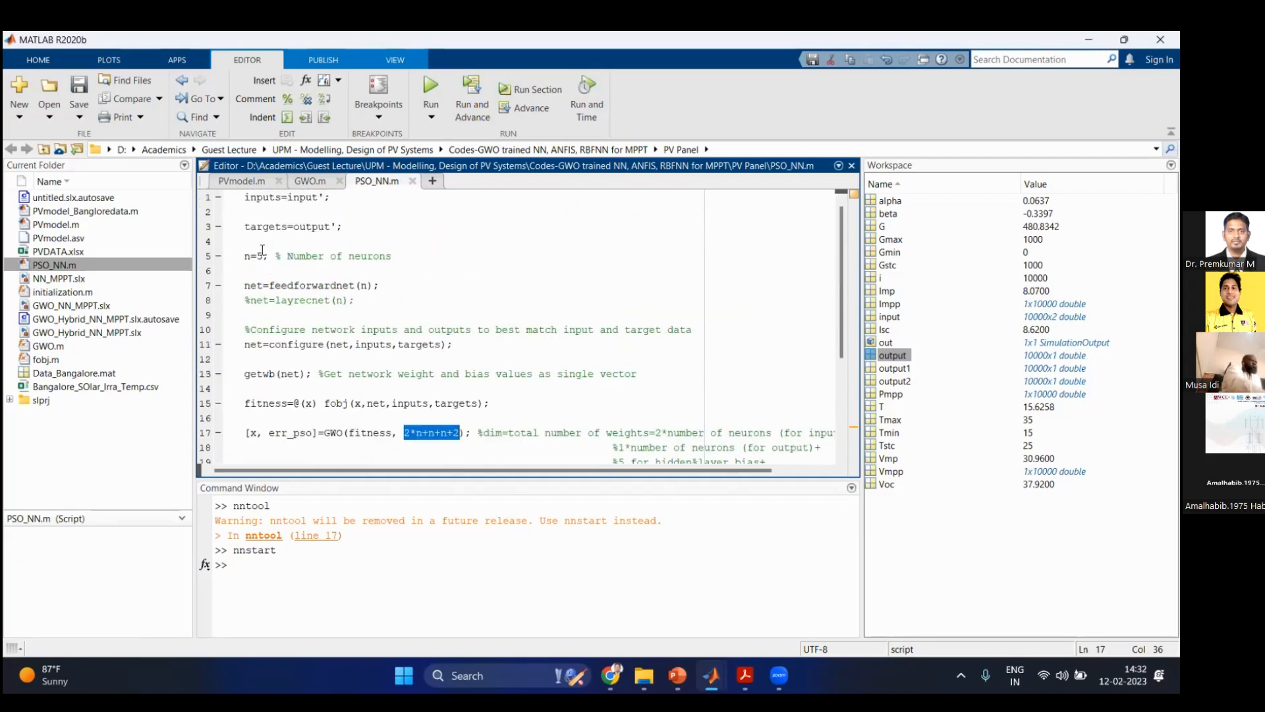
click(253, 256)
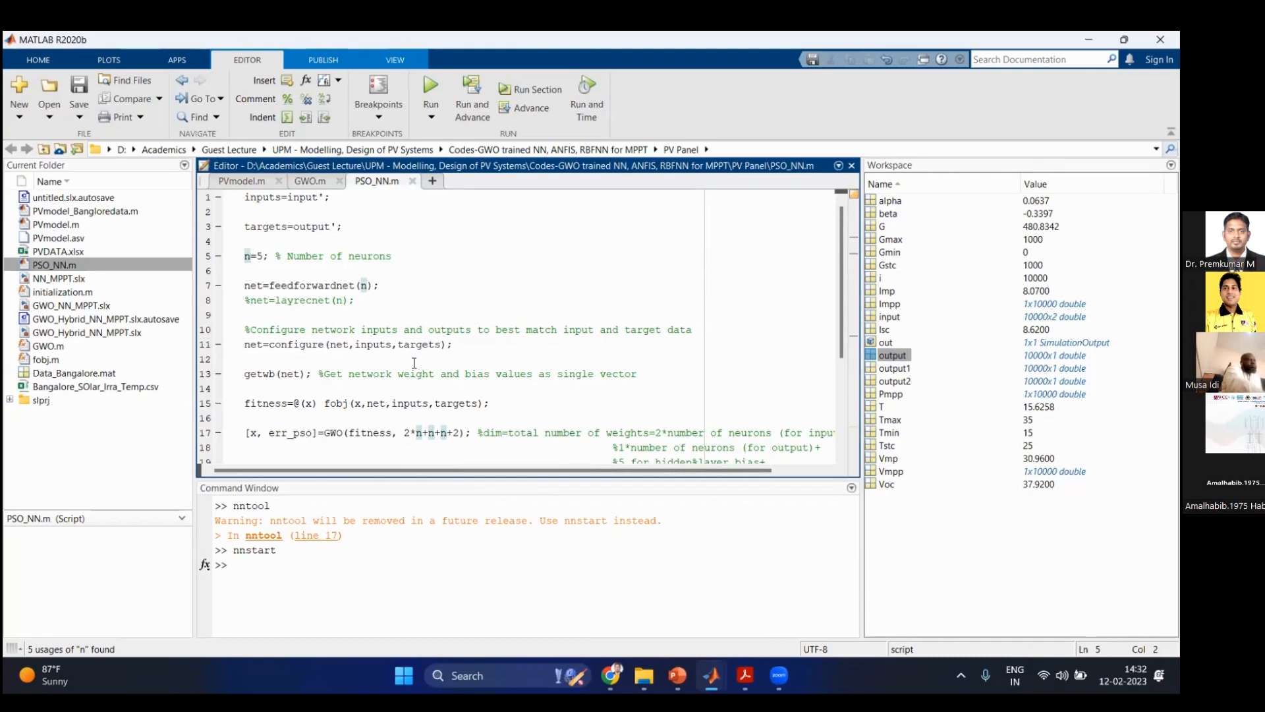
scroll(422, 382, down, 1)
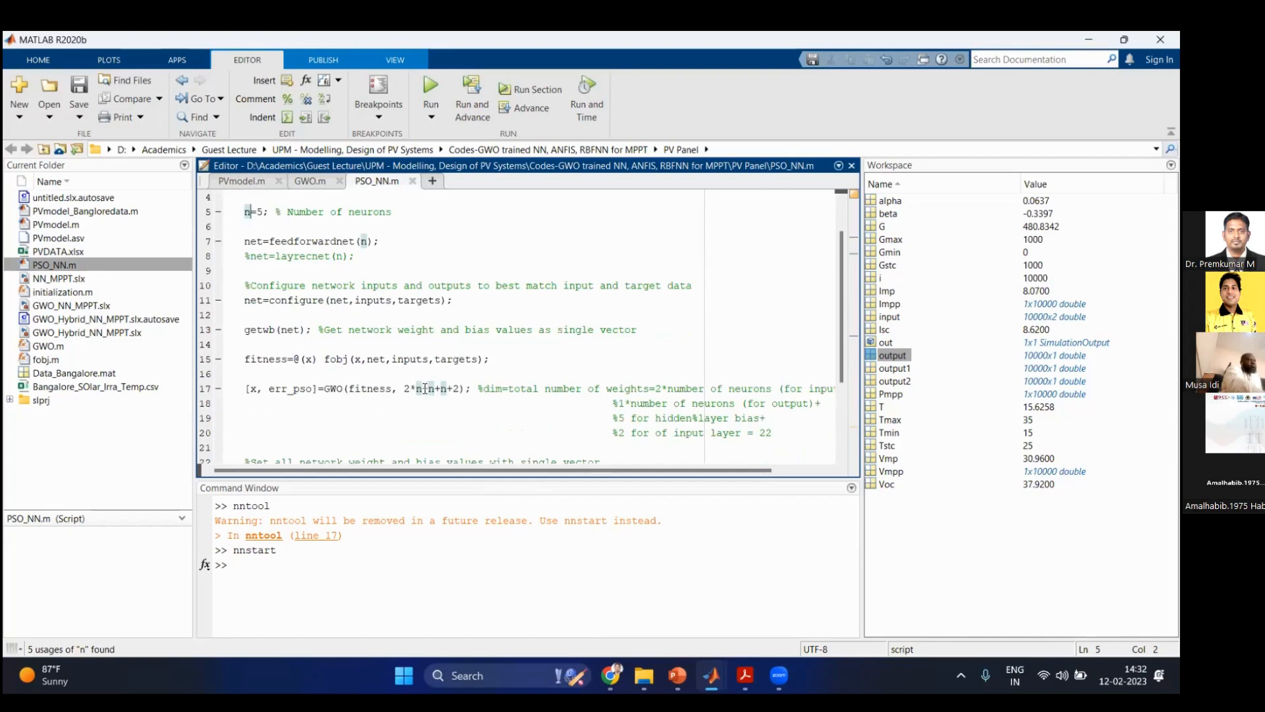
drag(427, 388, 404, 390)
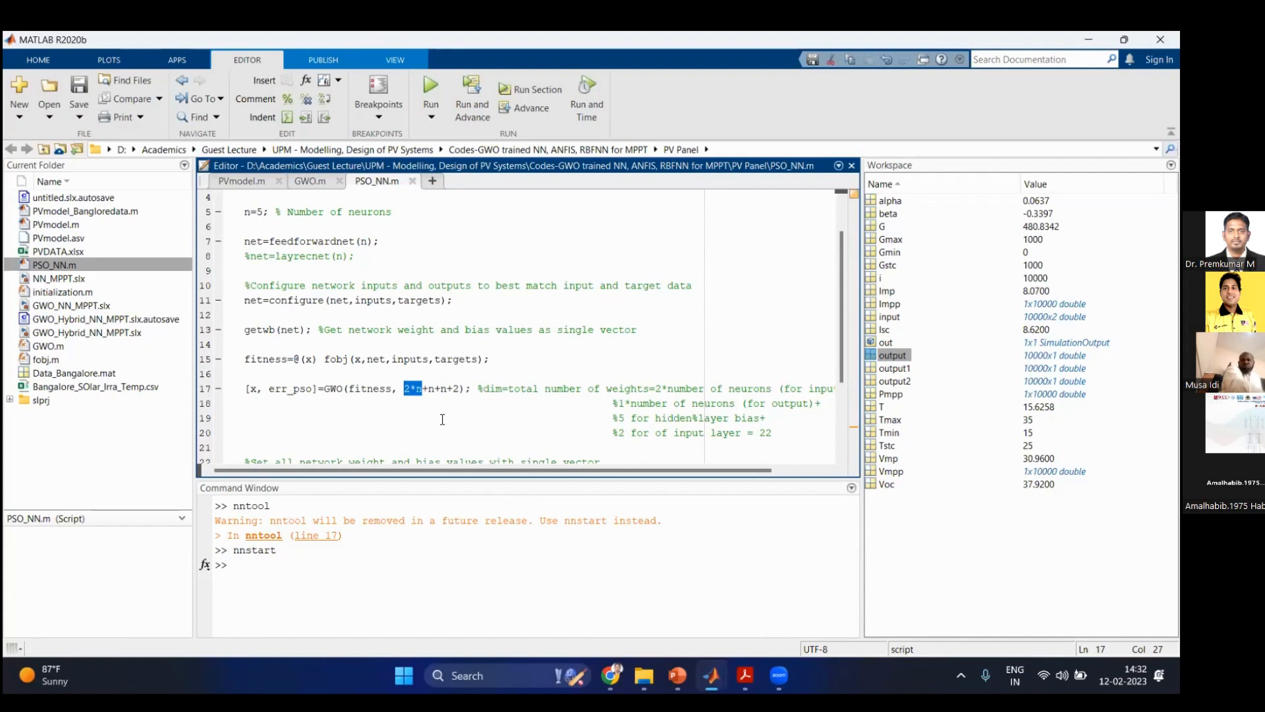
click(429, 389)
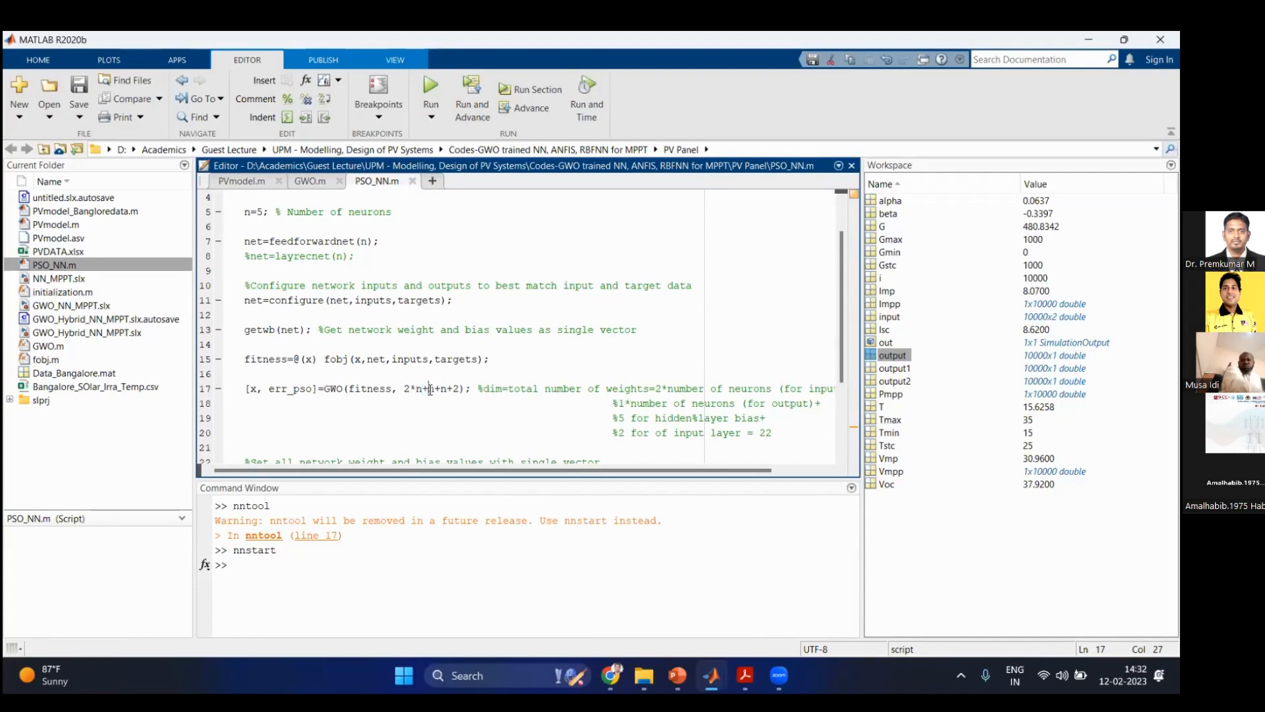
double_click(431, 389)
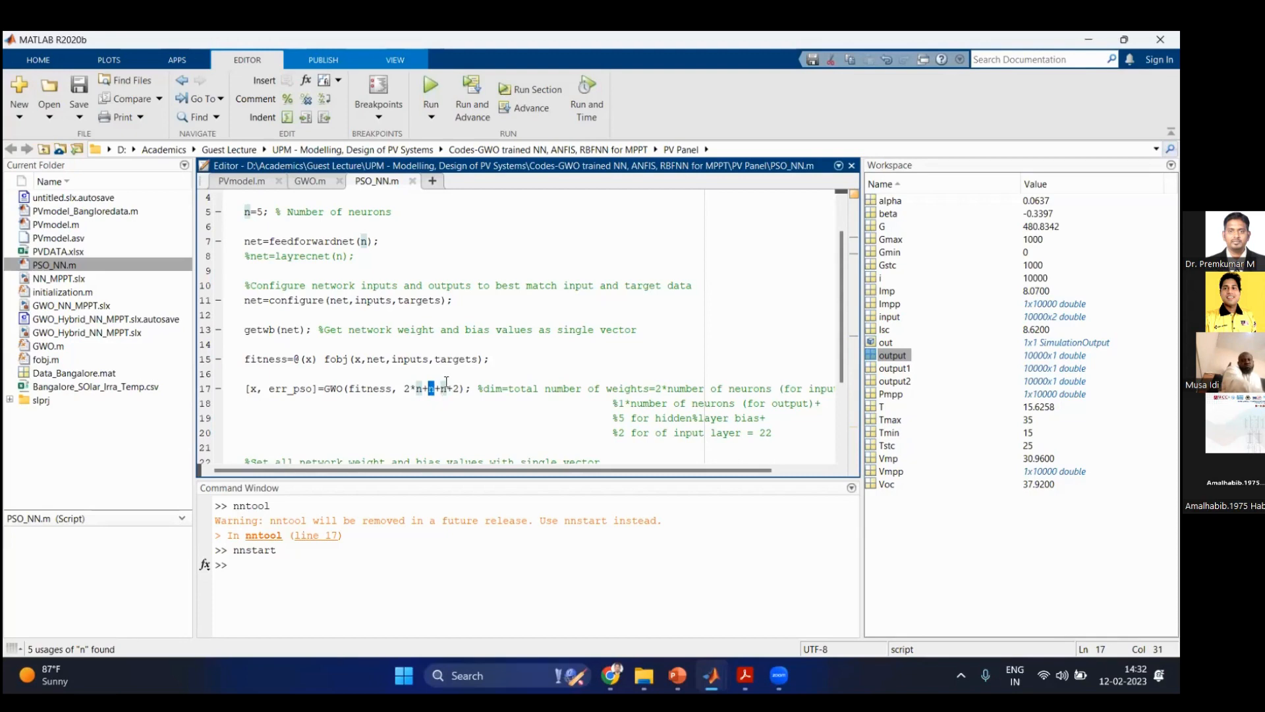
double_click(443, 388)
click(455, 390)
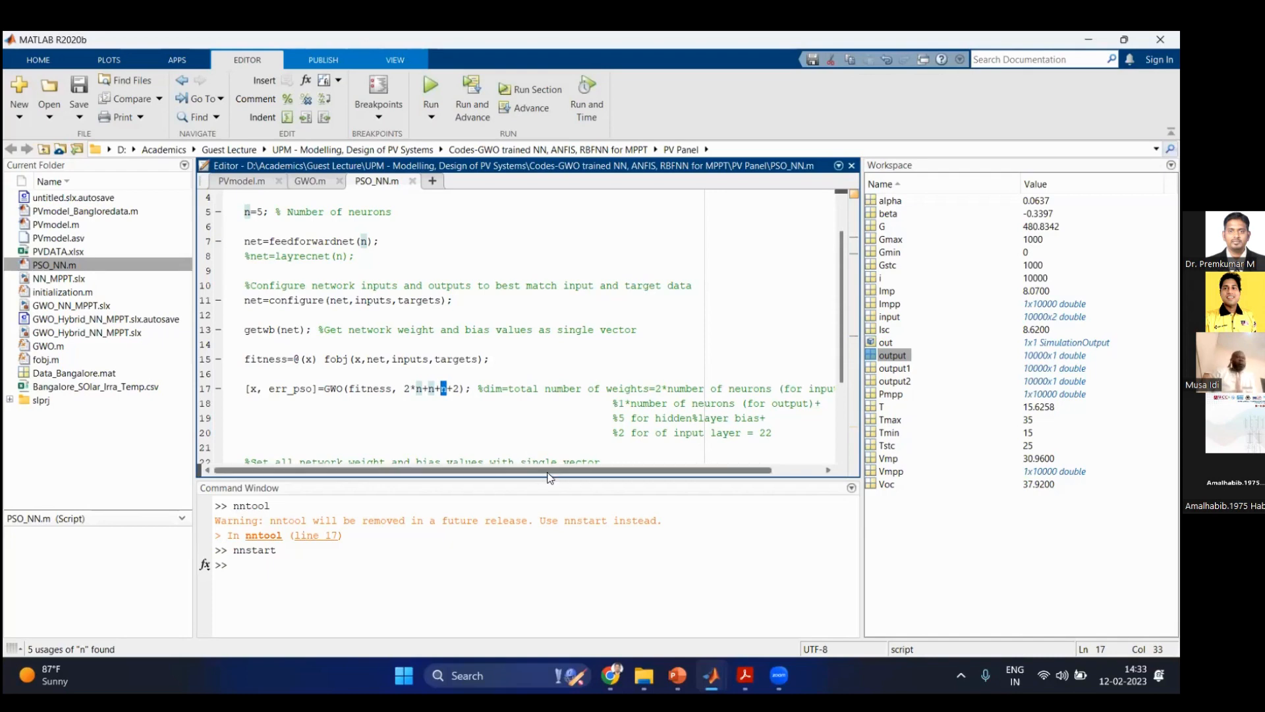
Step: Highlight the comment parts beside the GWO call for the input weights, output weights and hidden-layer bias
drag(539, 469, 582, 478)
click(453, 388)
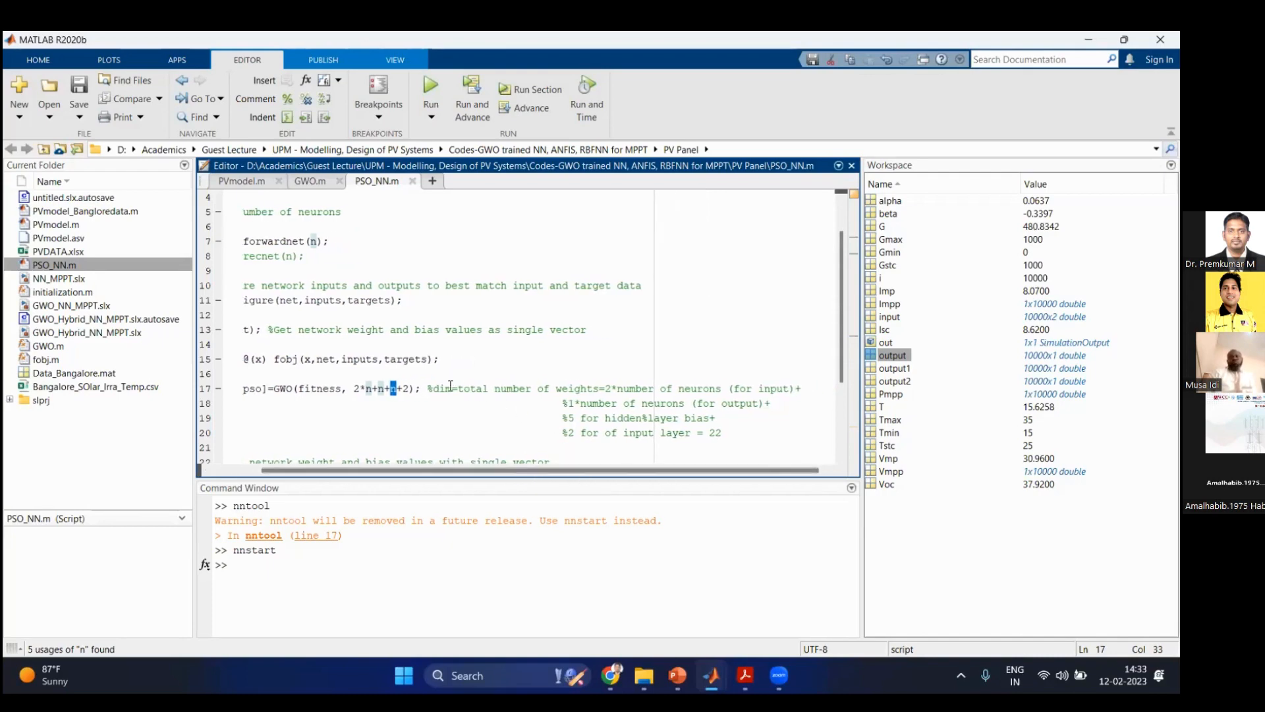
drag(471, 388, 731, 386)
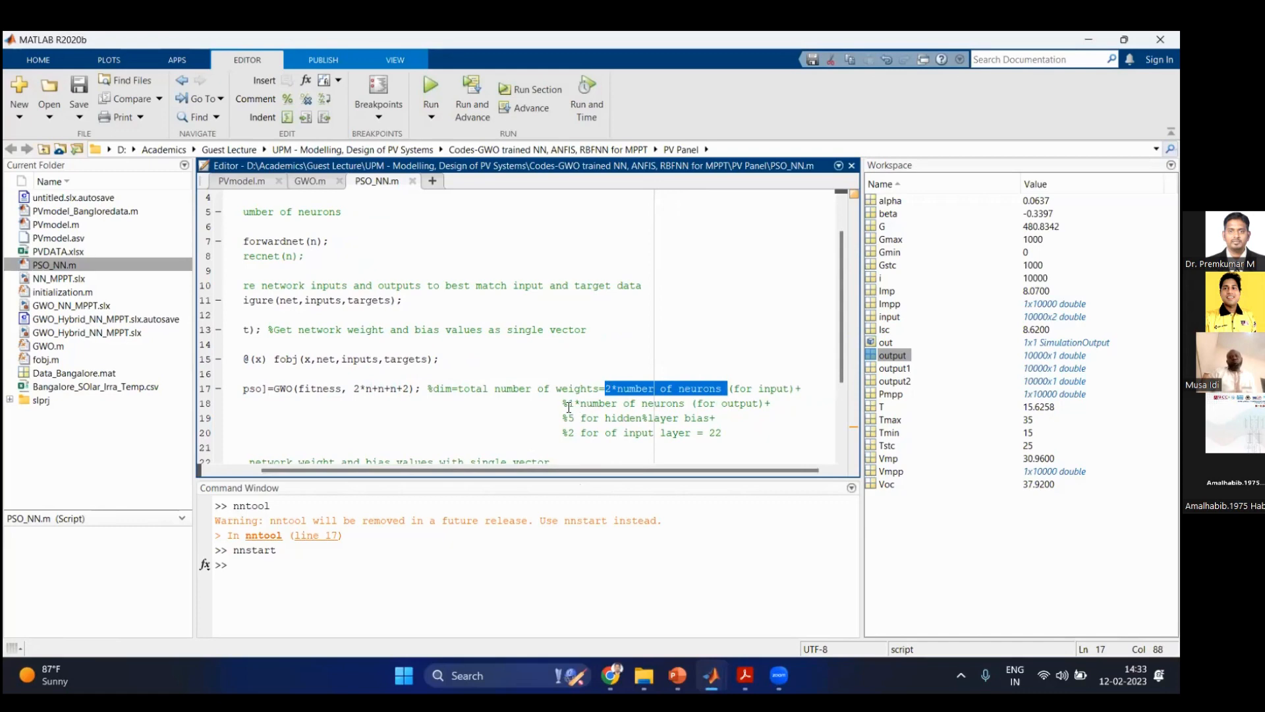
drag(569, 403, 687, 404)
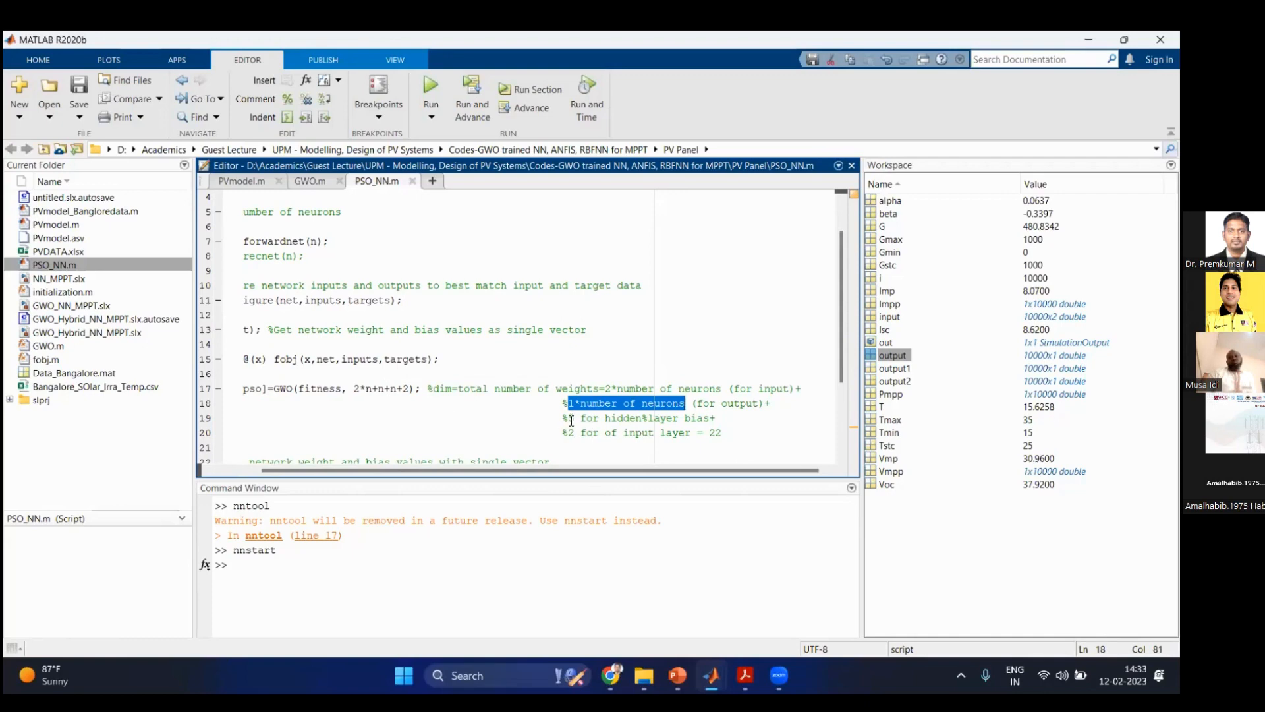
drag(569, 418, 642, 418)
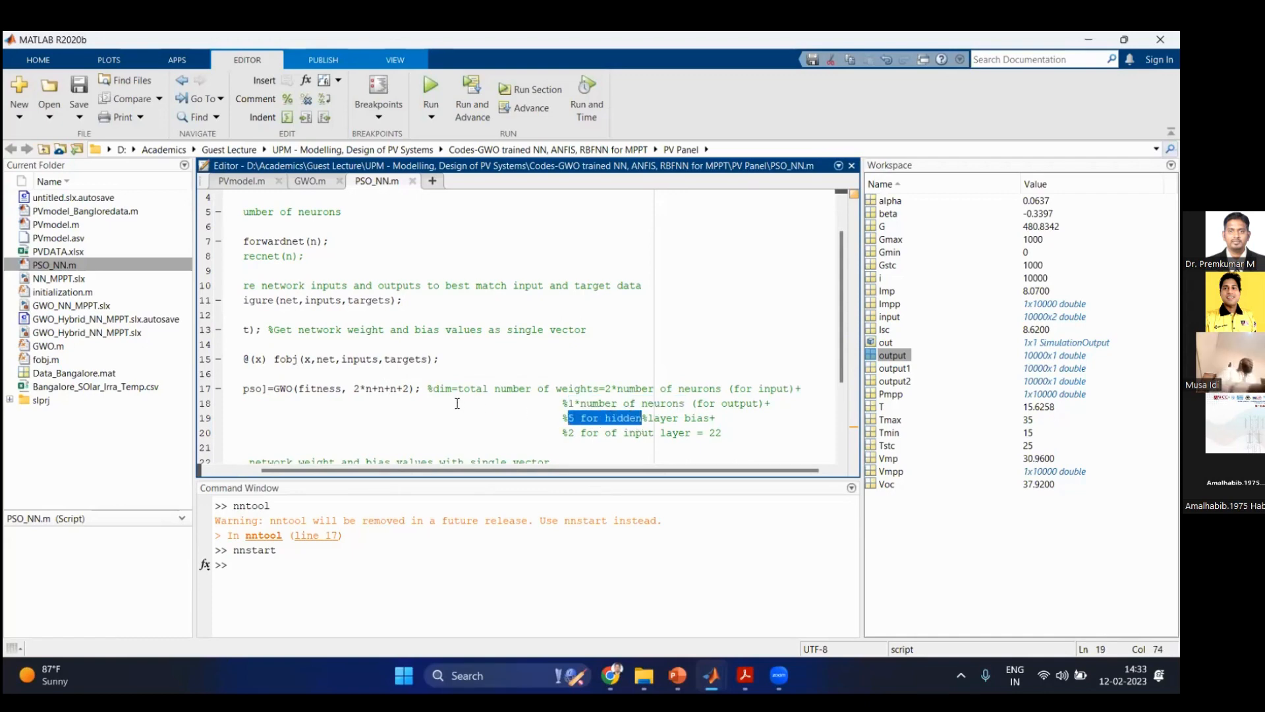
Step: Match the third n in the GWO call's dimension argument with the "5 for hidden" layer bias comment
double_click(394, 389)
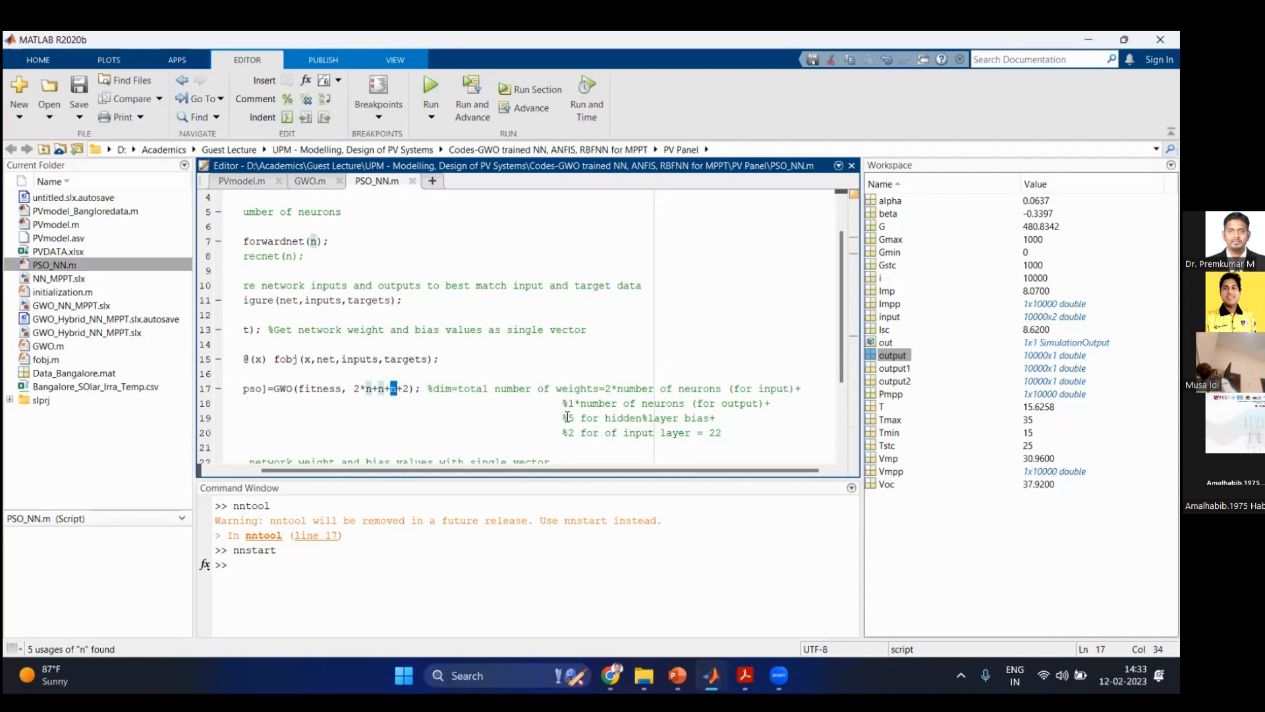
drag(567, 417, 574, 418)
key(shift+Right)
key(shift+Right)
key(shift+Right)
key(shift+Right)
key(shift+Right)
key(shift+Right)
key(shift+Right)
key(shift+Right)
key(shift+Right)
key(shift+Right)
key(shift+Right)
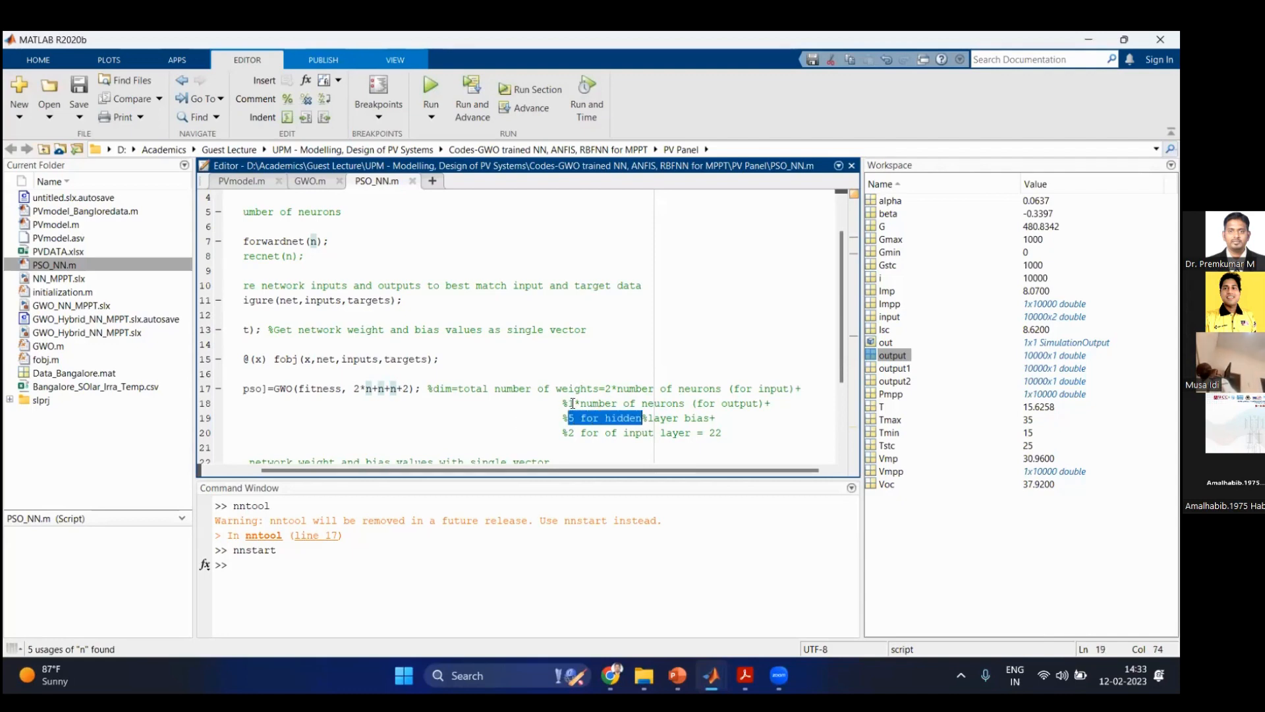
double_click(393, 388)
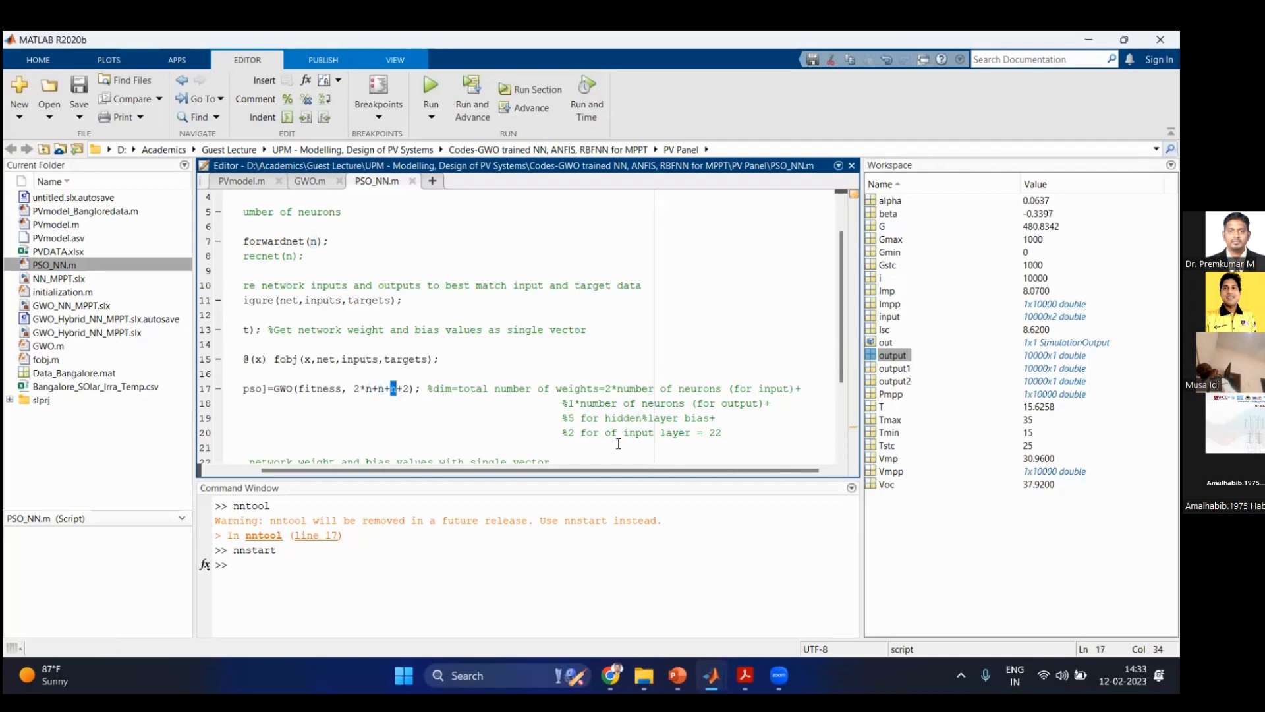
Step: Highlight the "2 for of input layer" part of the comment beside the GWO call
drag(568, 433, 575, 433)
key(shift+Right)
key(shift+Right)
key(shift+Right)
key(shift+Right)
key(shift+Right)
key(shift+Right)
key(shift+Right)
key(shift+Right)
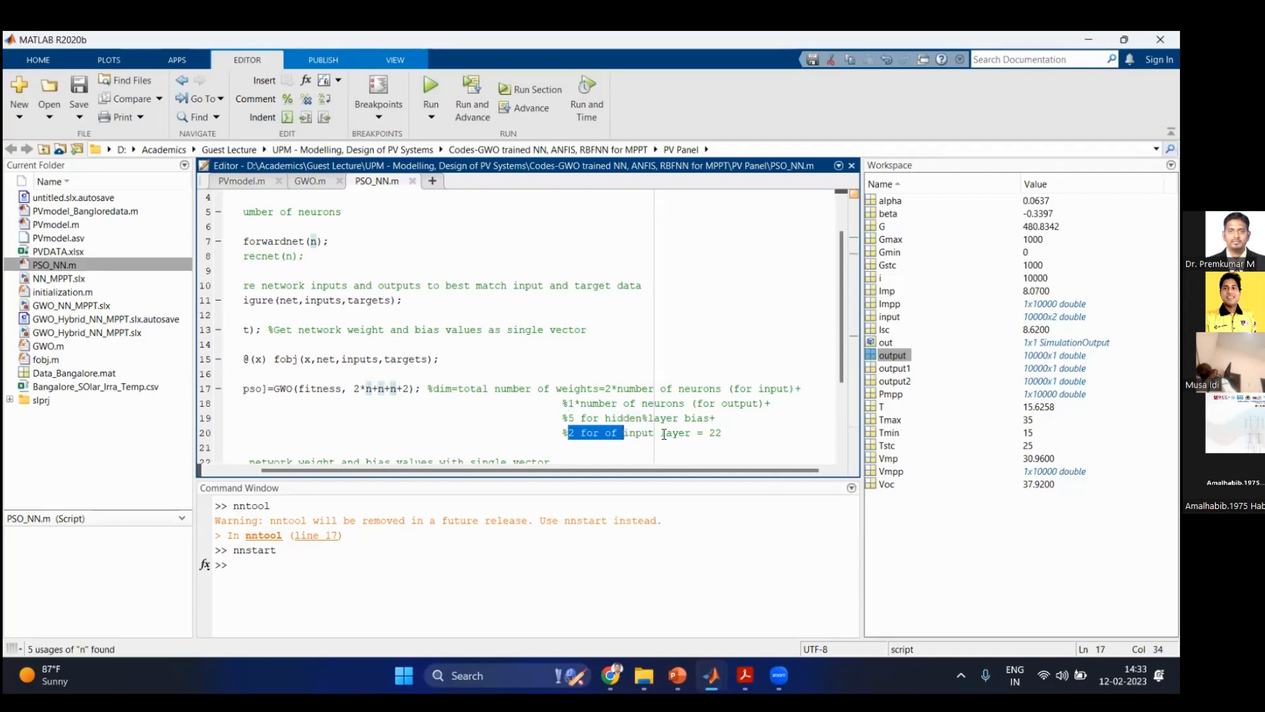
key(shift+Right)
key(shift+Right)
key(shift+Right)
key(shift+Right)
key(shift+Right)
key(shift+Right)
key(shift+Right)
key(shift+Right)
key(shift+Right)
key(shift+Right)
key(shift+Right)
key(shift+Right)
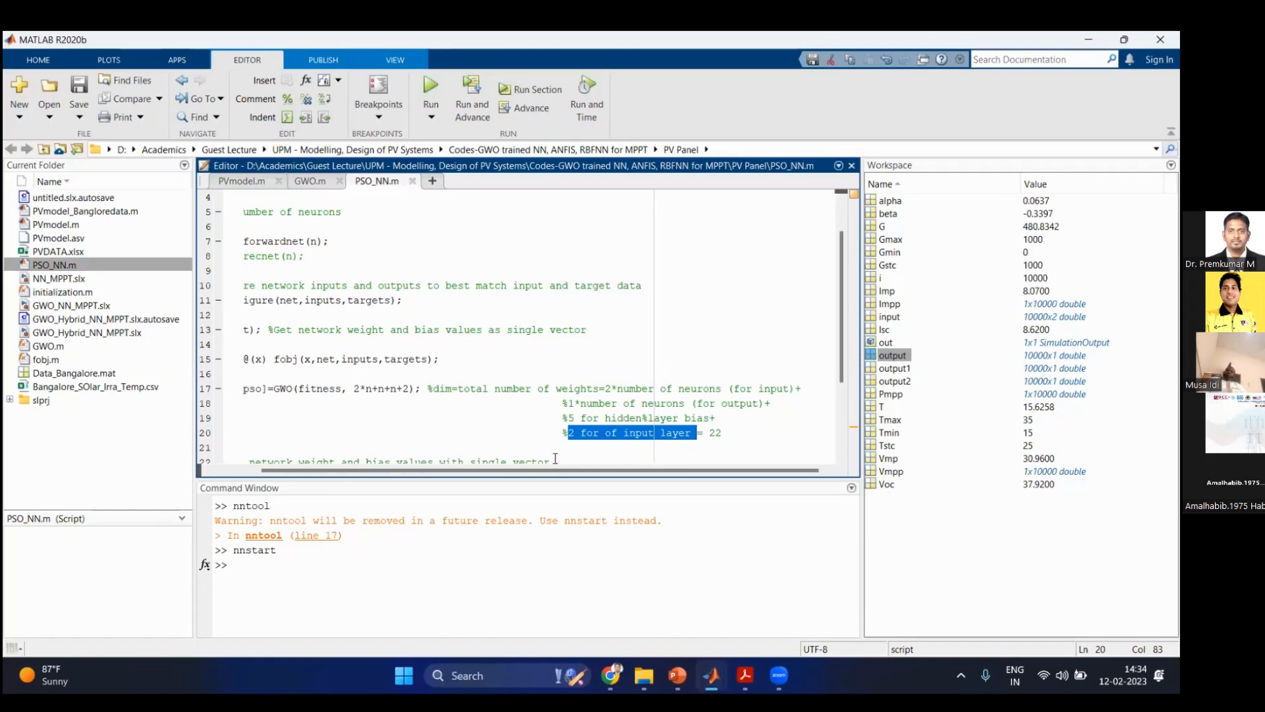
Step: Change the number of neurons n on line 5 to 10 and check each term of the GWO call's dimension argument against it
mouse_move(407, 388)
mouse_down()
mouse_move(248, 389)
mouse_move(403, 389)
mouse_up()
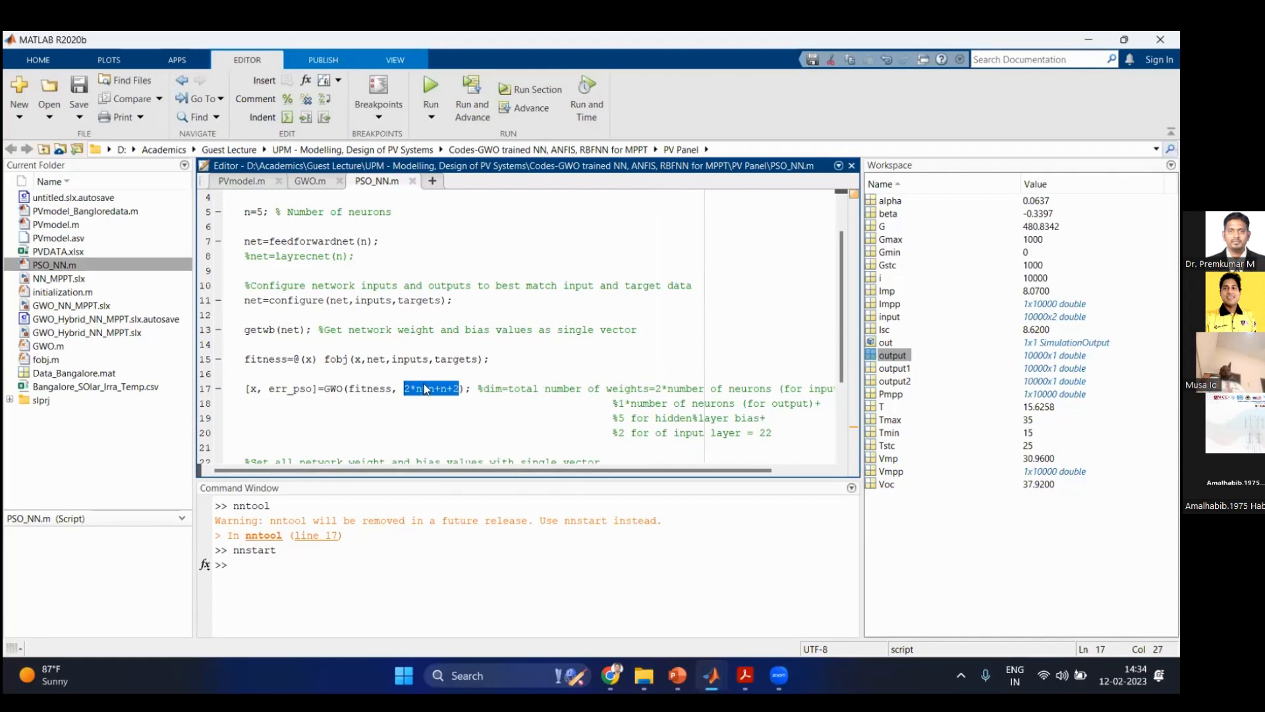
click(424, 388)
double_click(260, 211)
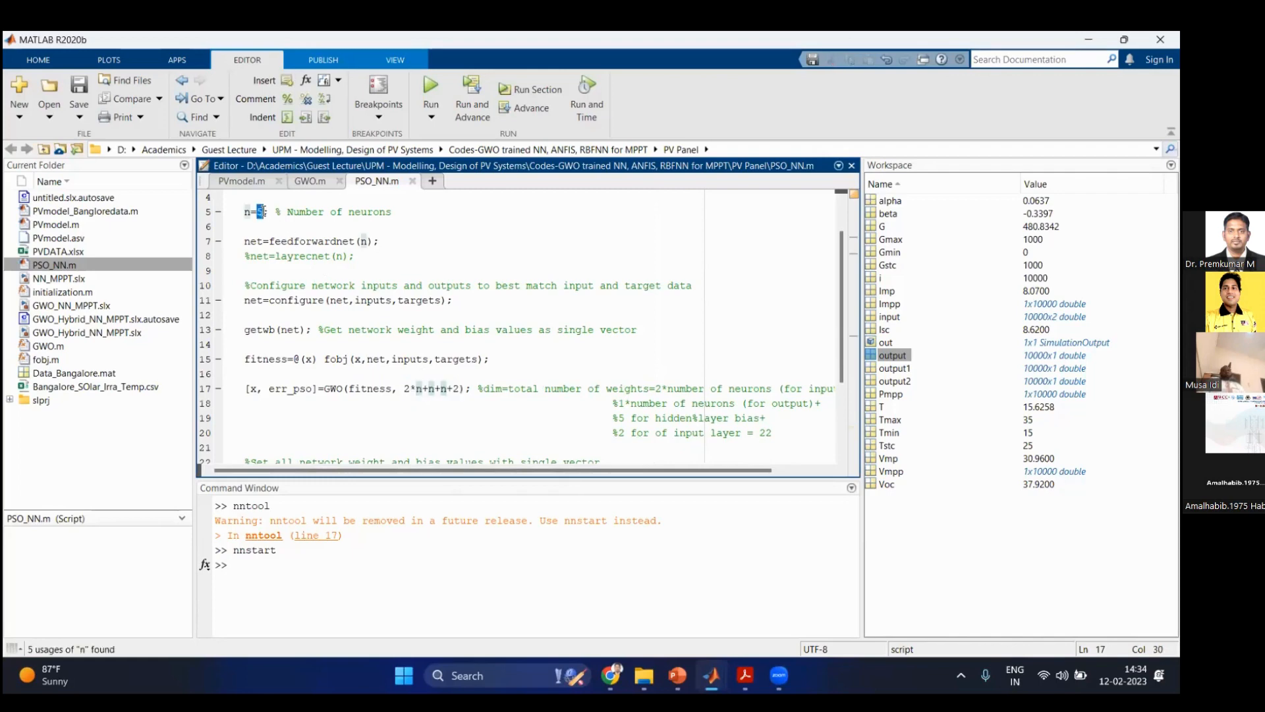
text(10)
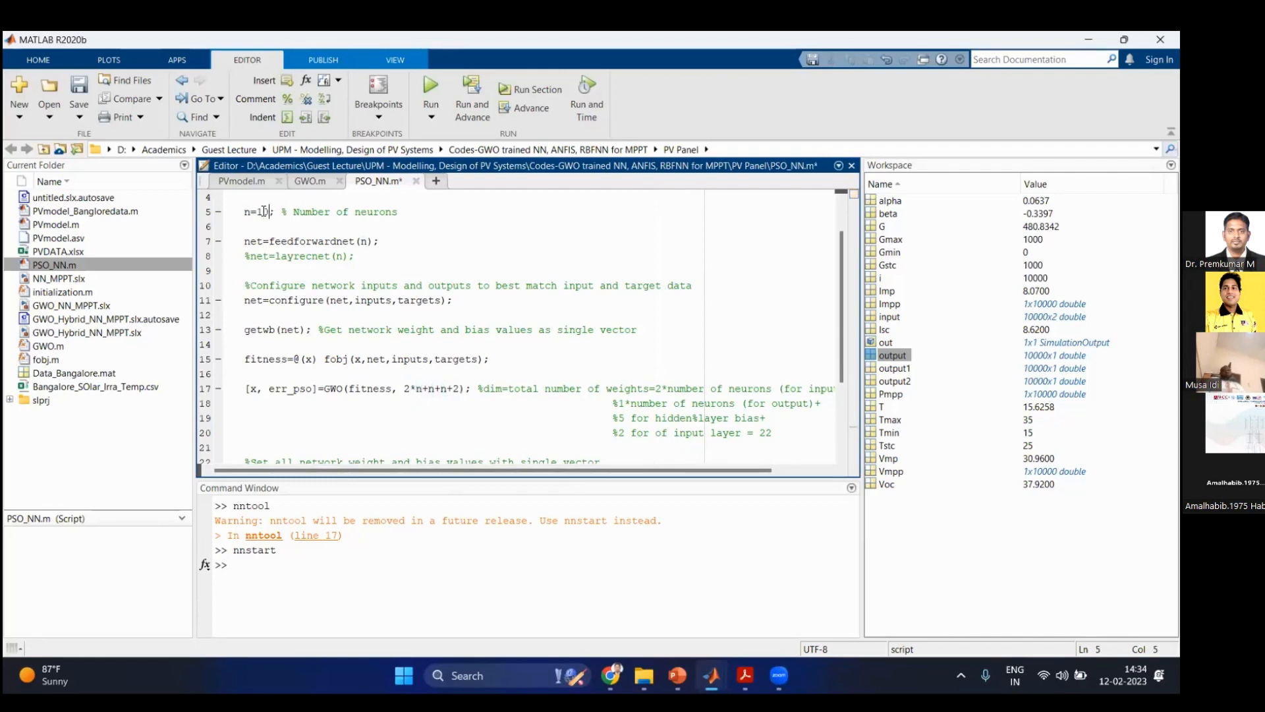
double_click(418, 390)
click(435, 390)
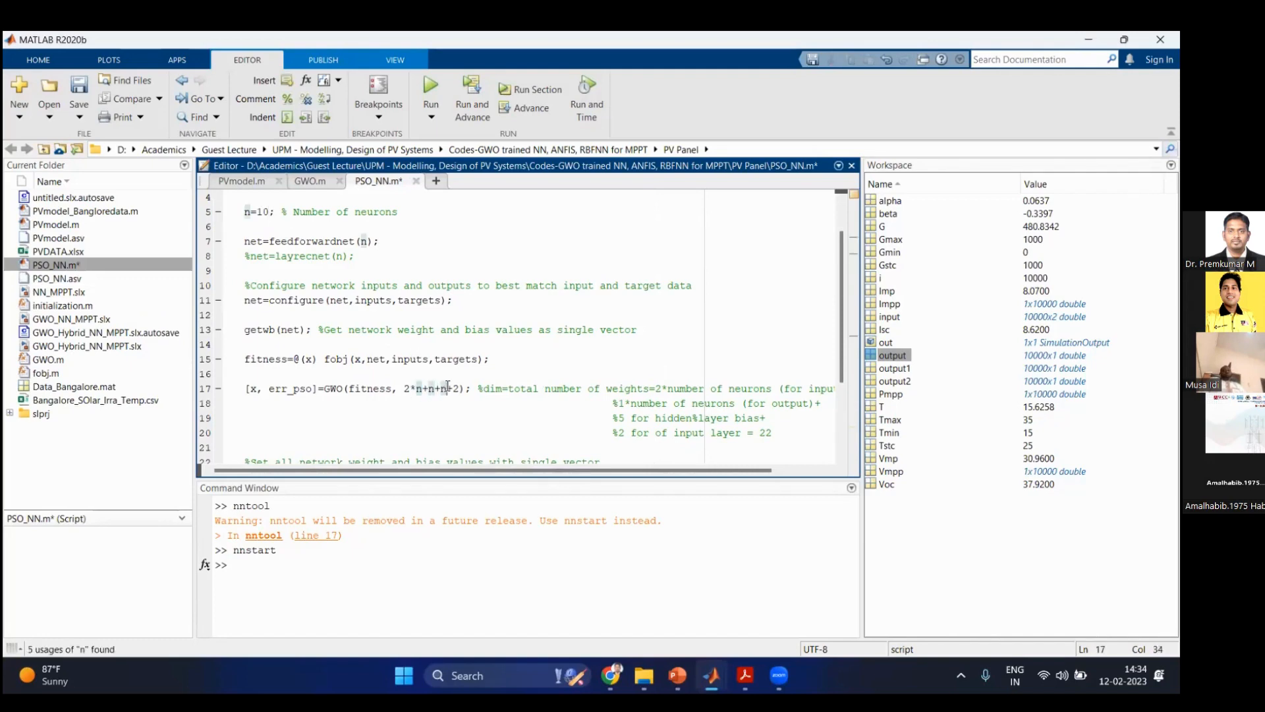
click(454, 388)
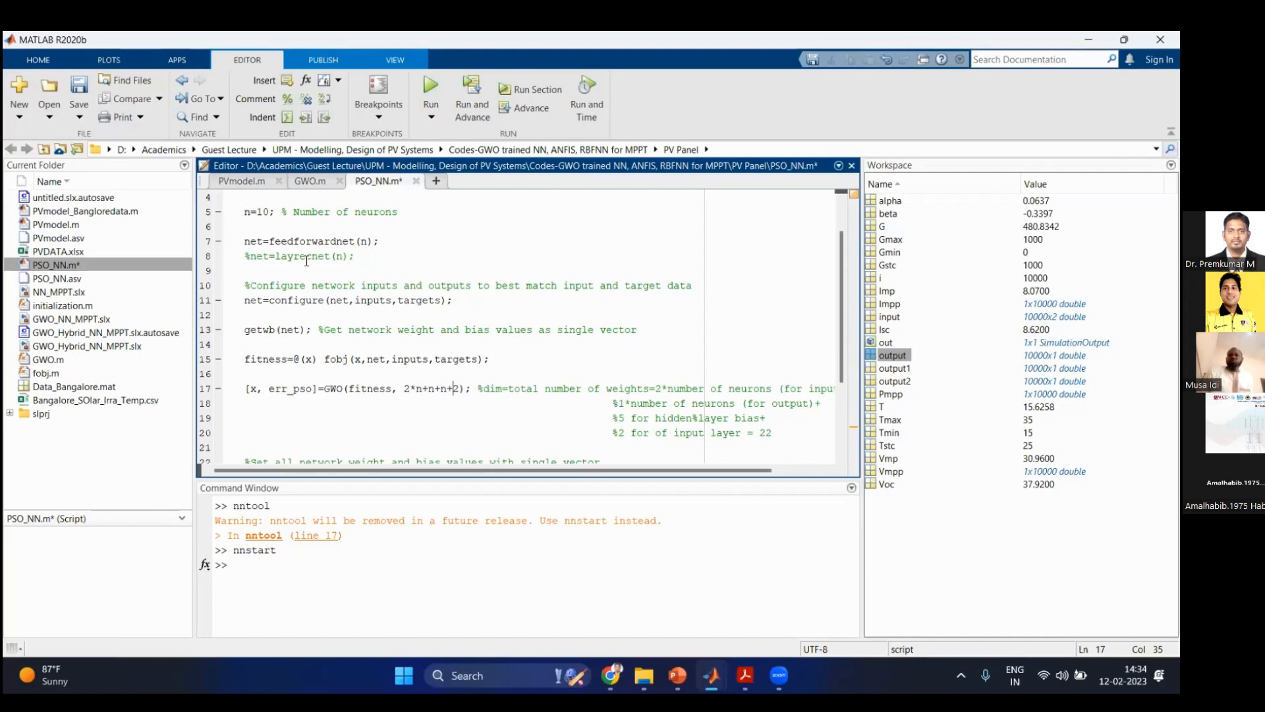
Step: Restore the number of neurons n on line 5 to 5
double_click(261, 211)
text(5)
click(375, 344)
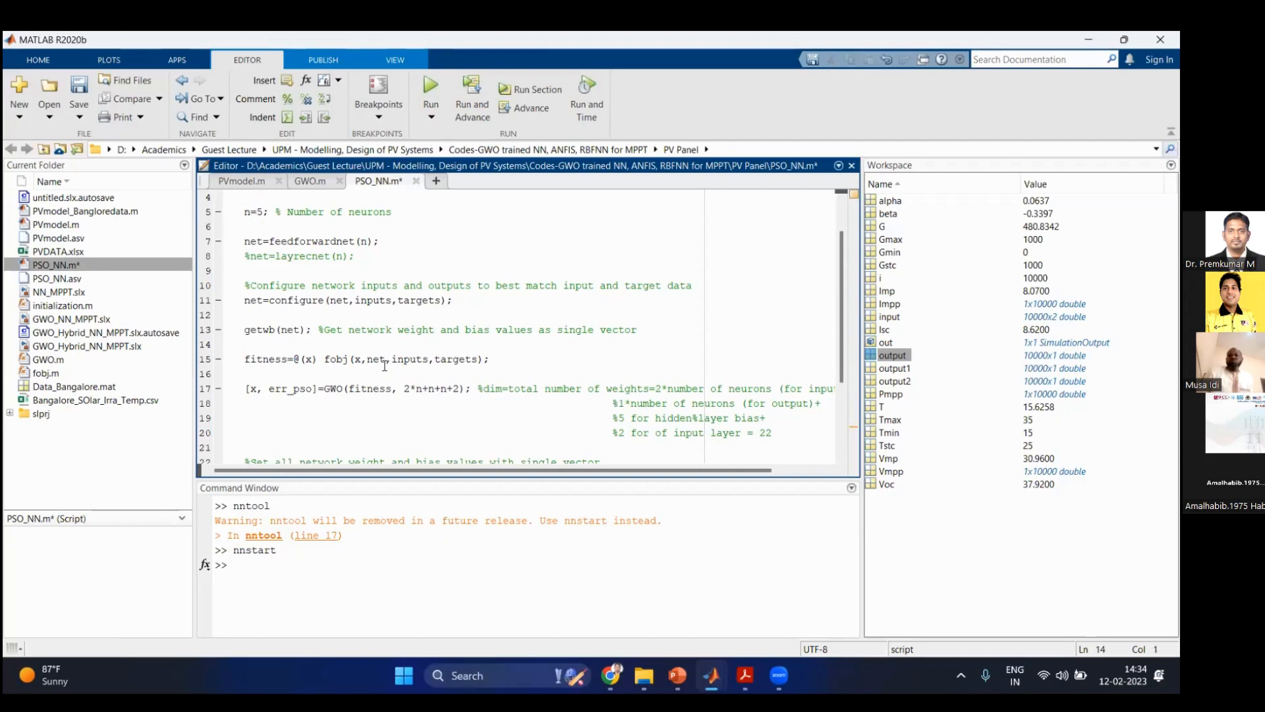
Step: Open the fobj.m function called by the fitness handle and examine its error and net statements
double_click(330, 358)
double_click(47, 373)
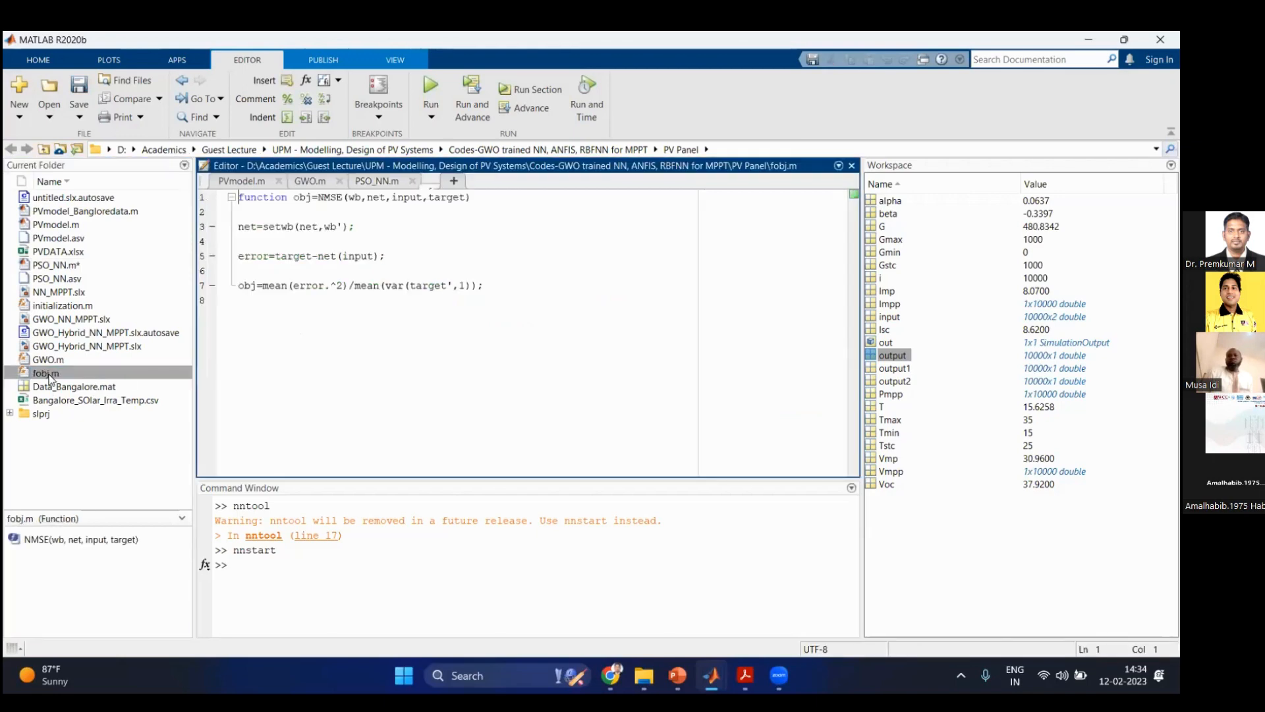
click(303, 288)
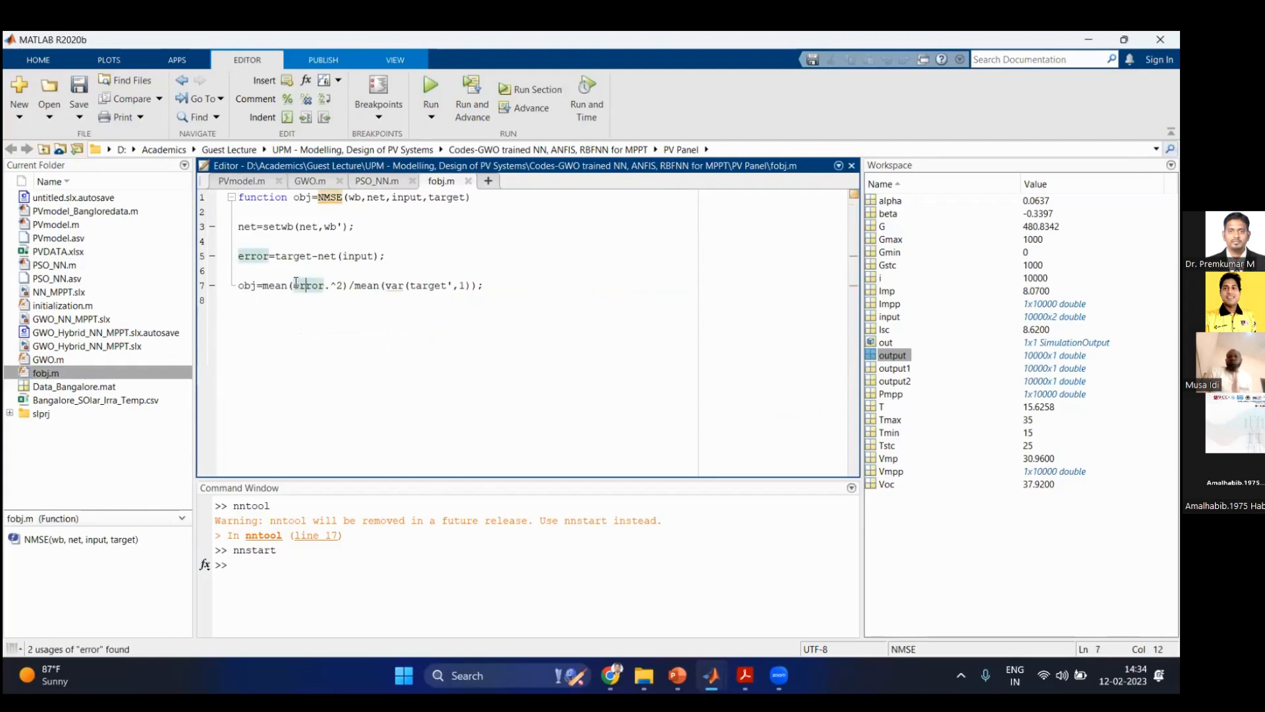
click(251, 229)
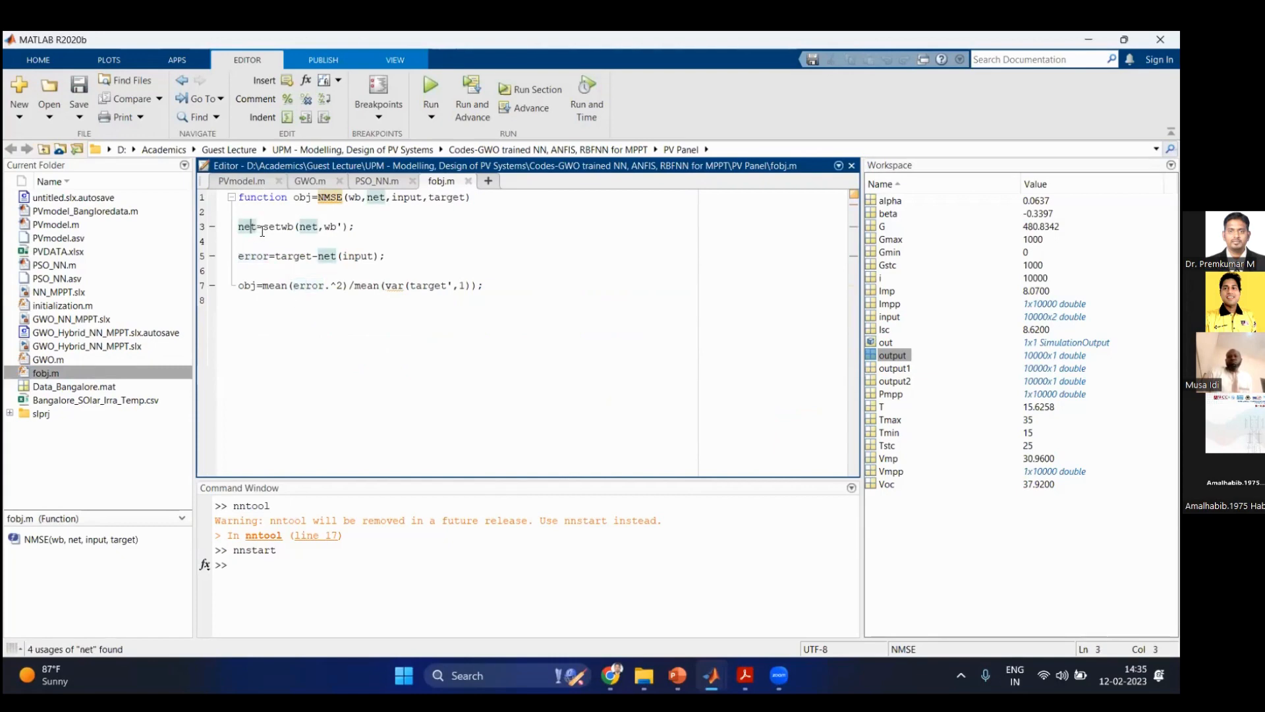
Step: Return to PSO_NN.m and review the transposed input and output assignments and the neuron count n
click(362, 181)
scroll(300, 219, up, 1)
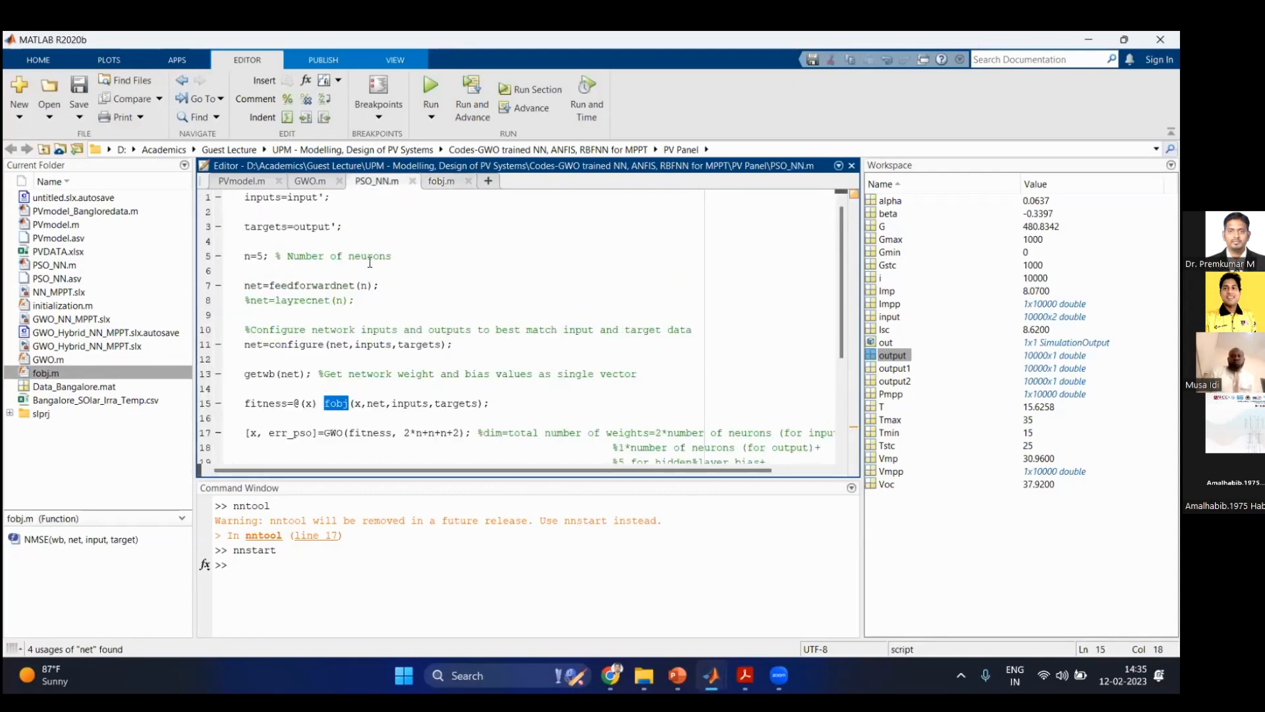
click(282, 198)
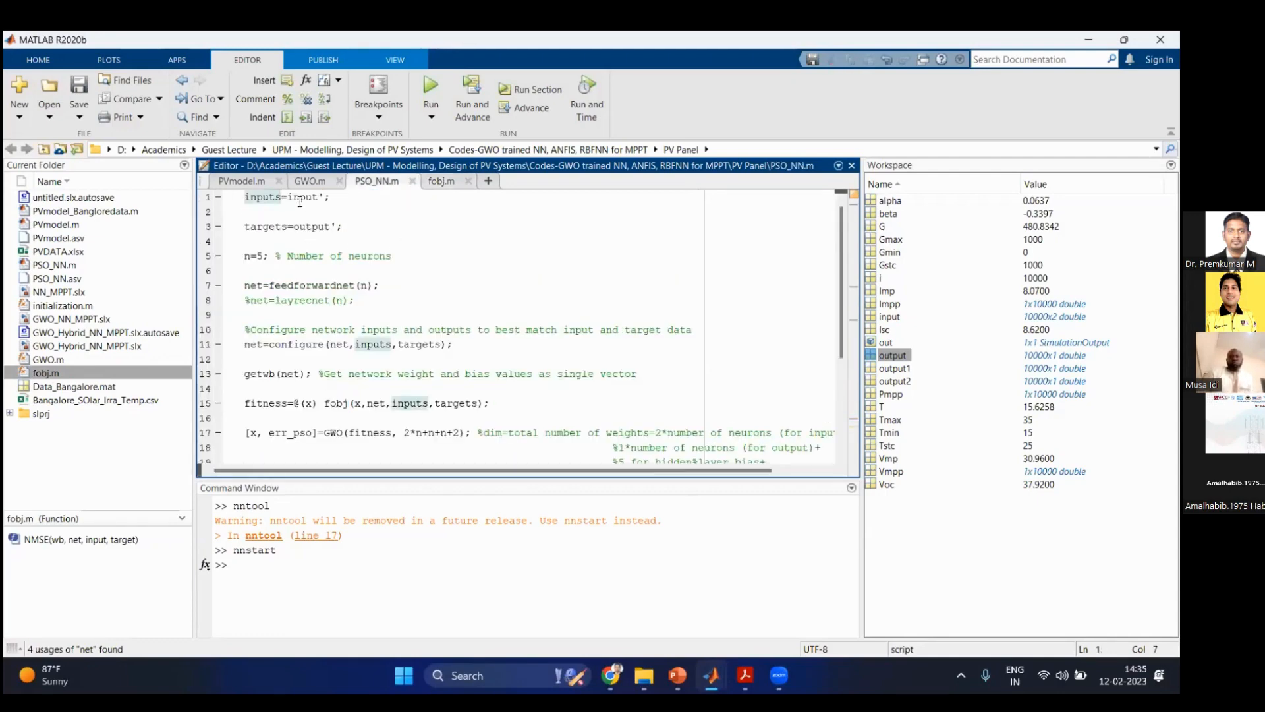
drag(325, 198, 290, 200)
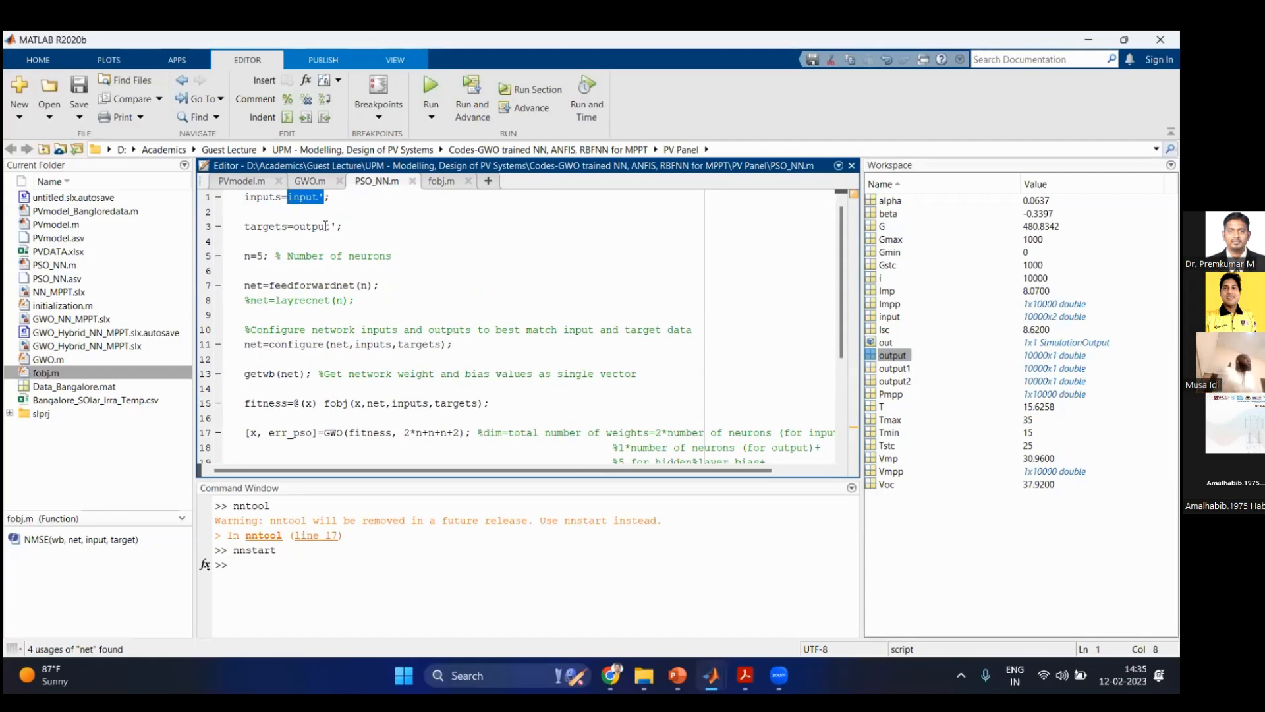
click(257, 197)
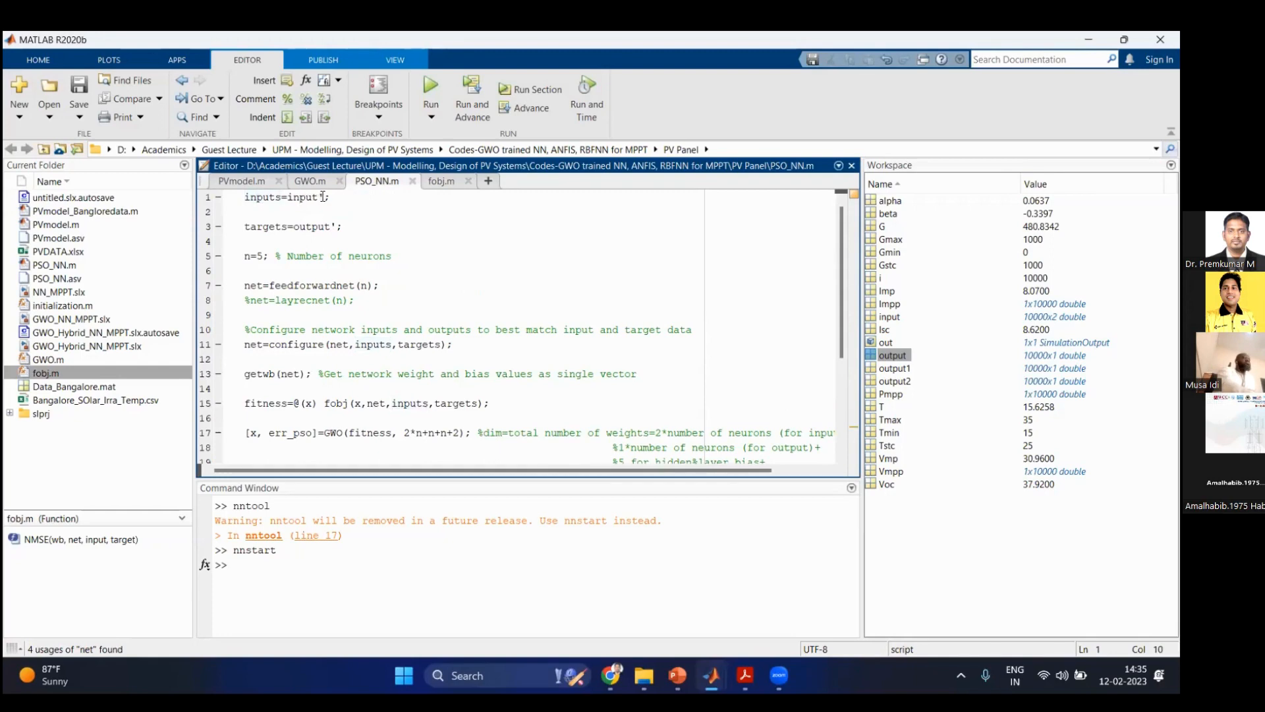
drag(324, 197, 251, 226)
drag(341, 226, 251, 261)
click(251, 262)
Step: Read the help description of feedforwardnet, close it, and highlight the function name and its n argument on line 7
scroll(251, 261, down, 1)
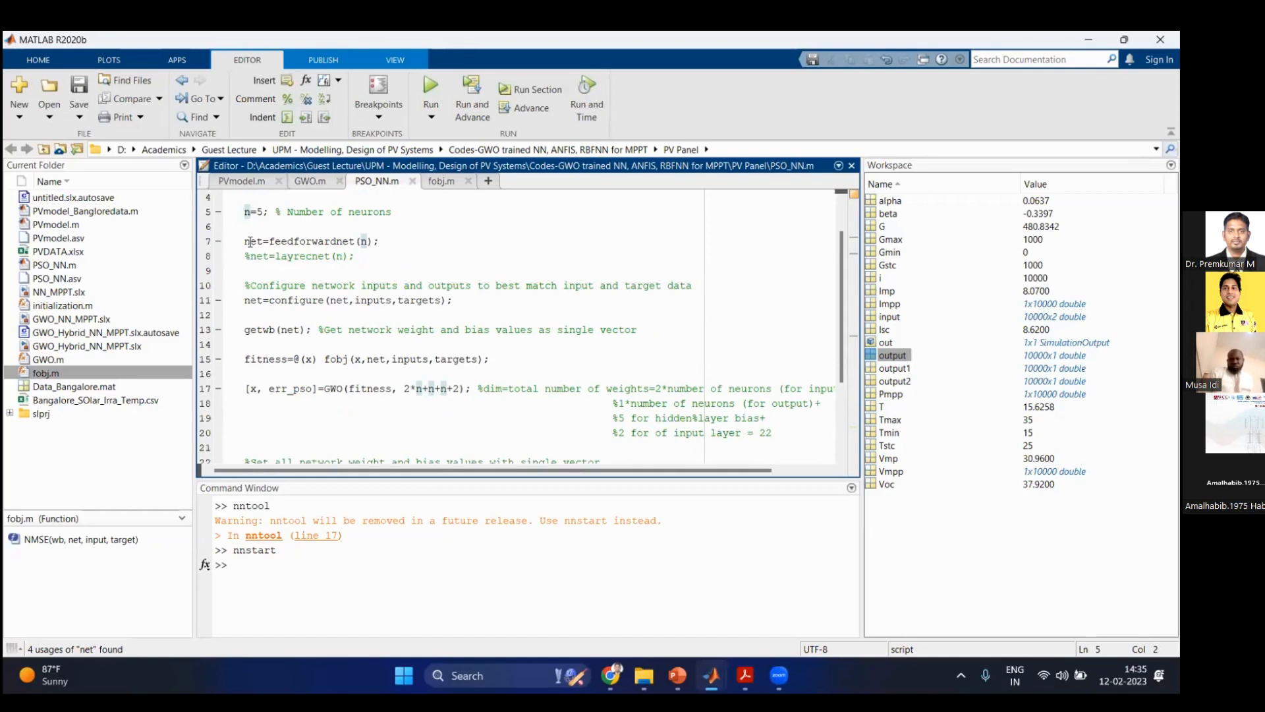
click(250, 241)
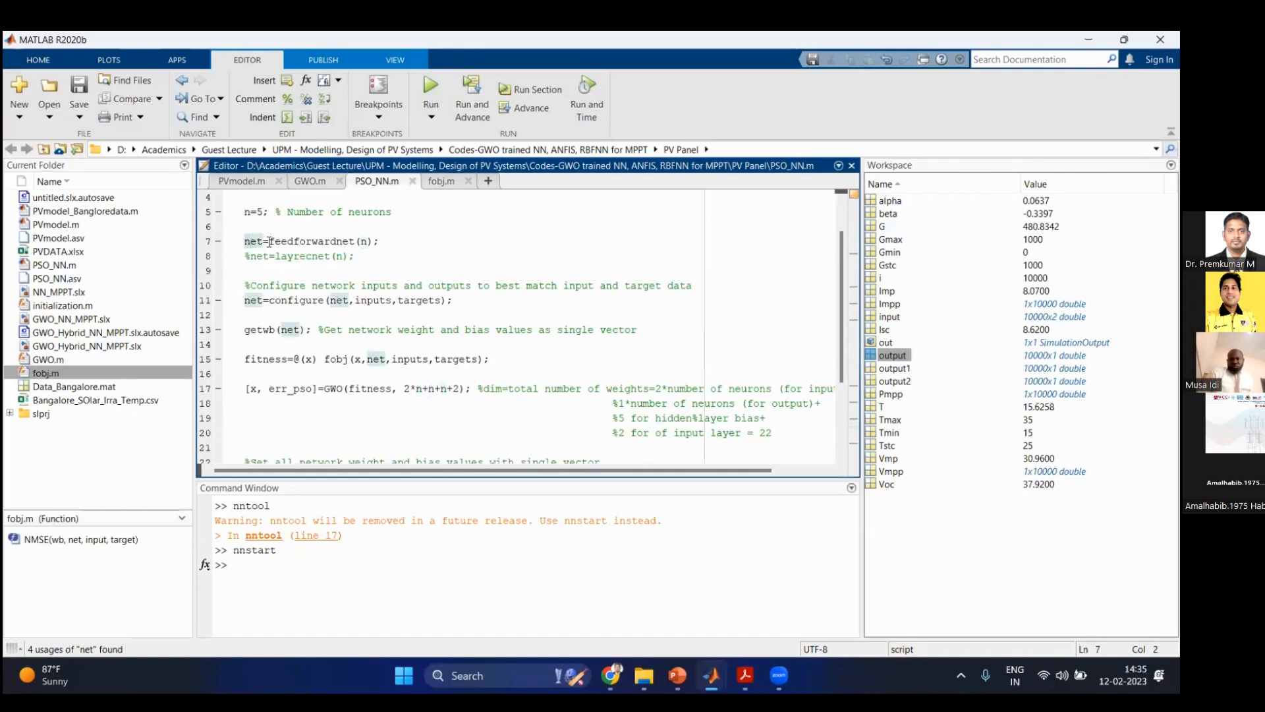
click(344, 242)
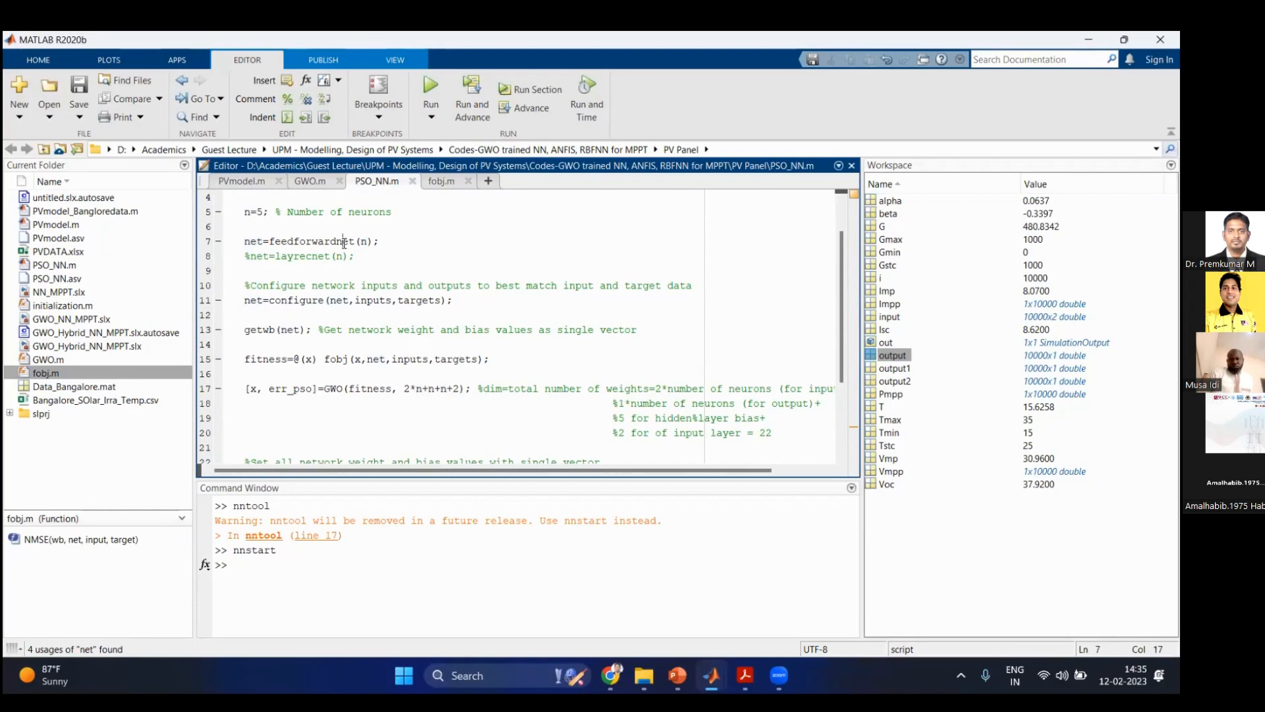
right_click(343, 242)
click(361, 267)
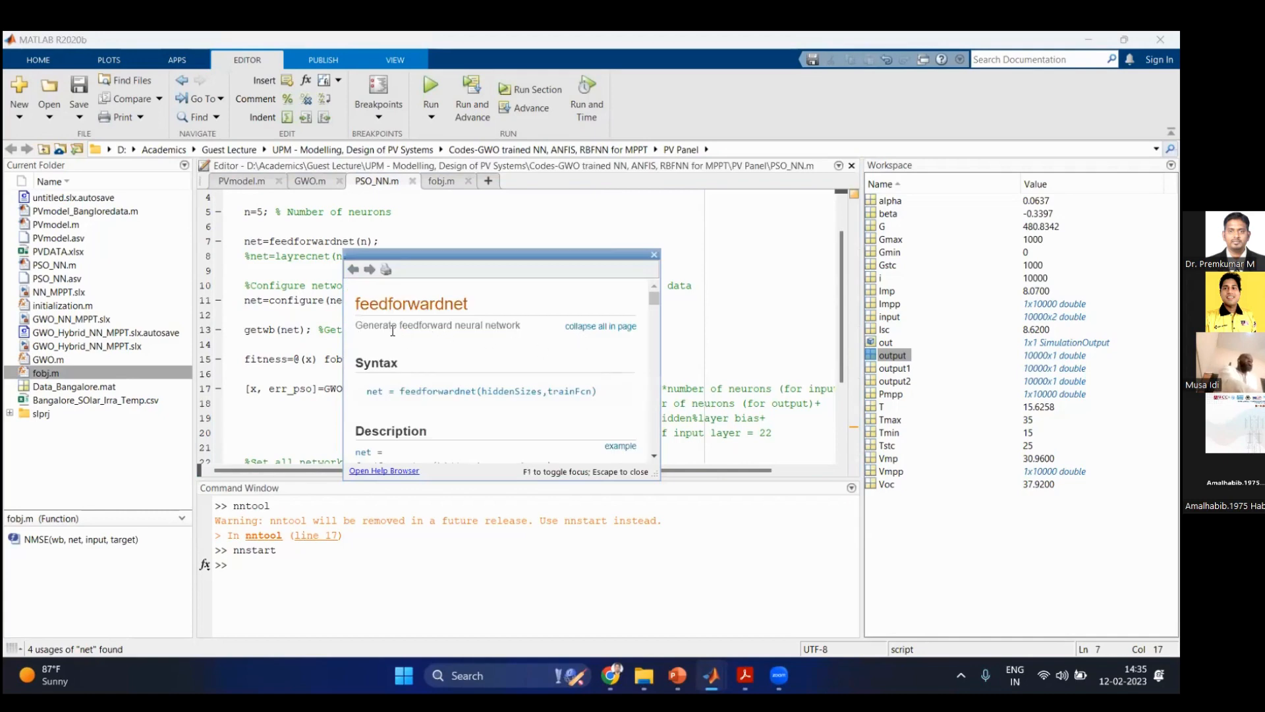
drag(355, 325, 490, 326)
click(655, 254)
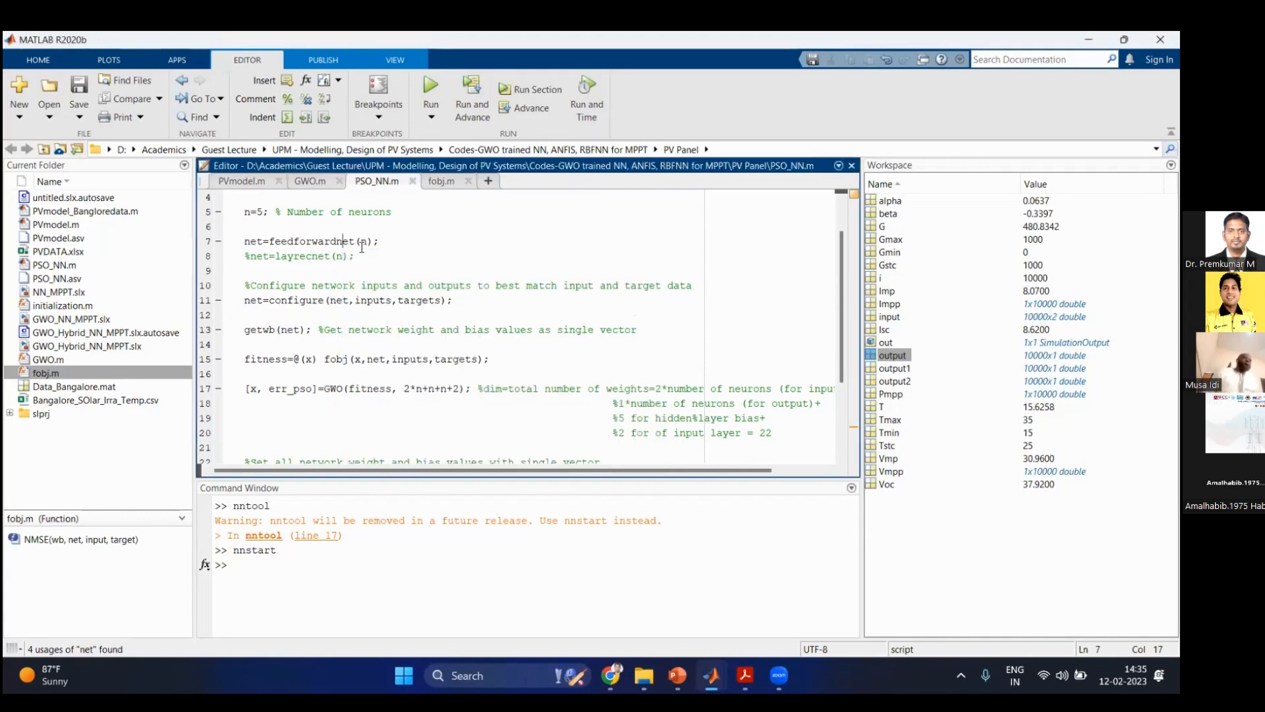
double_click(310, 246)
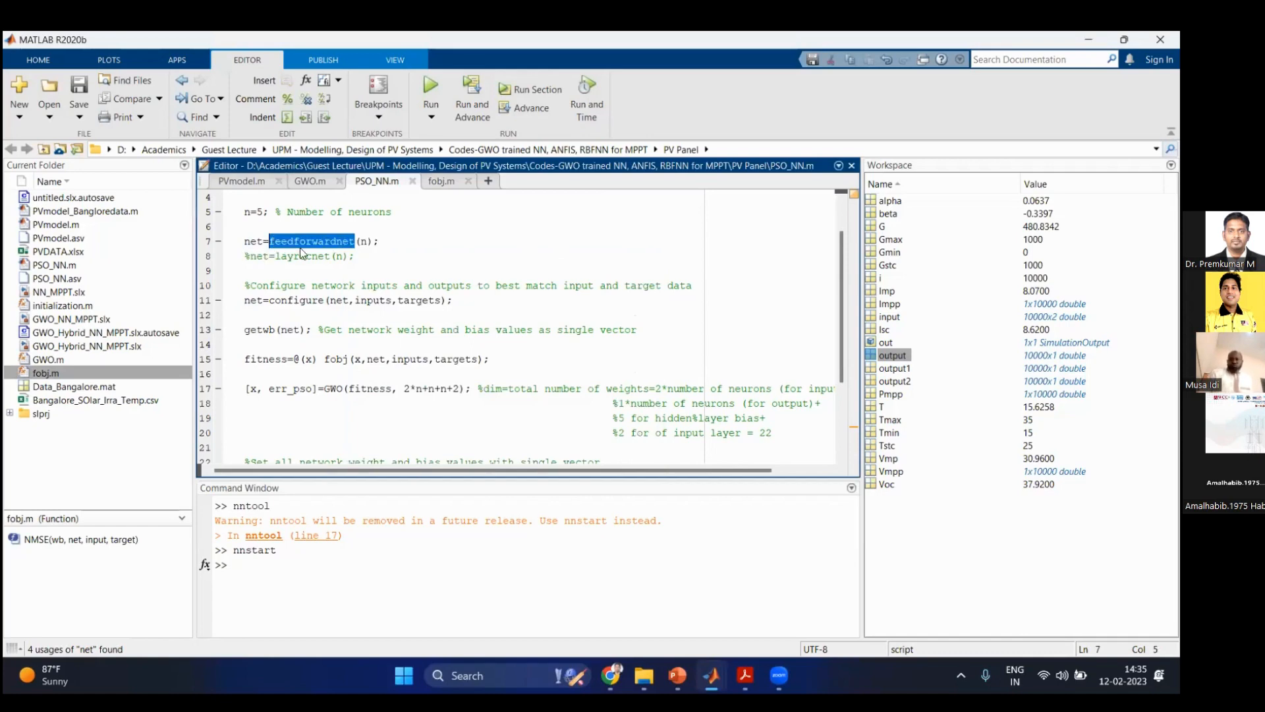
double_click(364, 243)
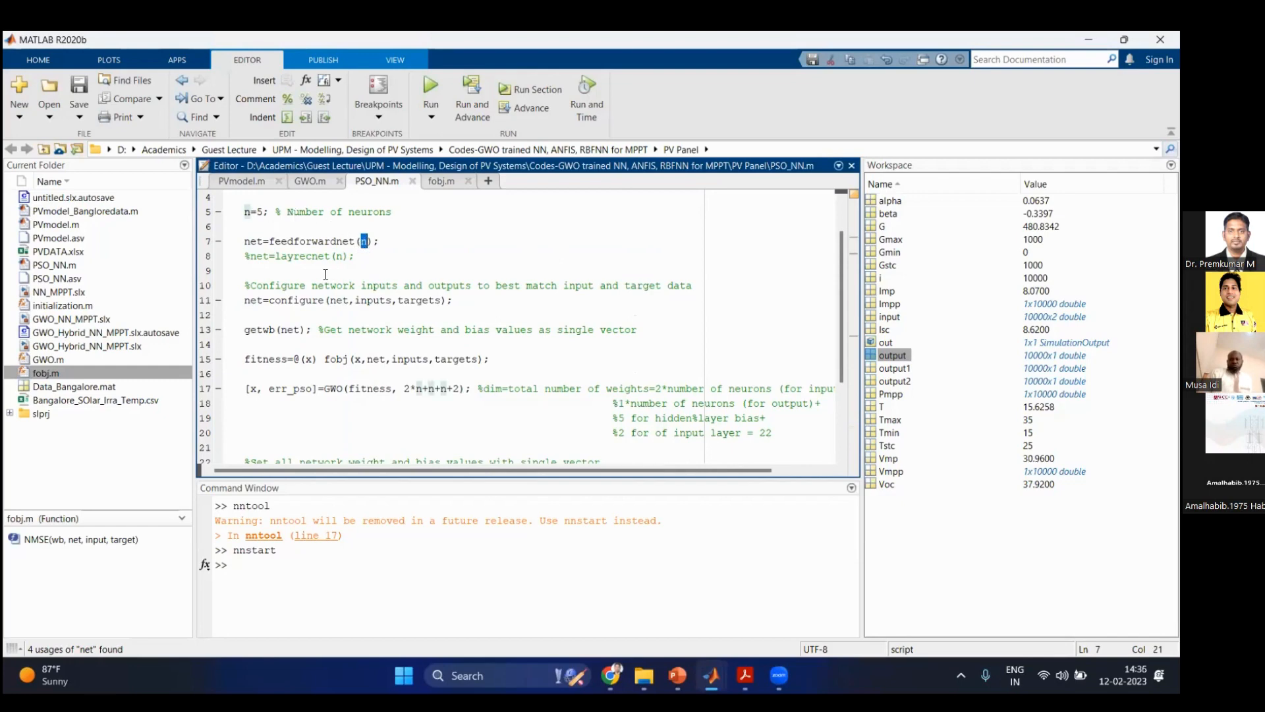
Step: Examine the net, inputs and targets arguments of the configure call on line 11
scroll(326, 273, down, 1)
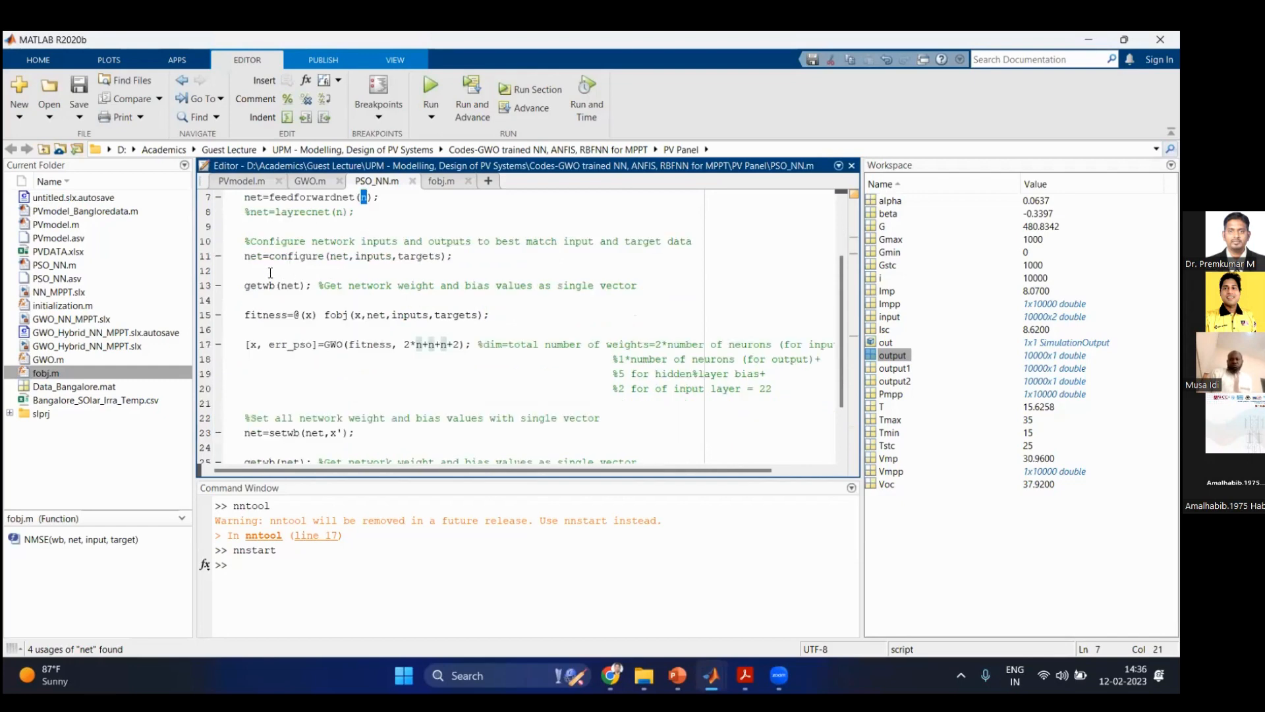
click(301, 256)
click(335, 256)
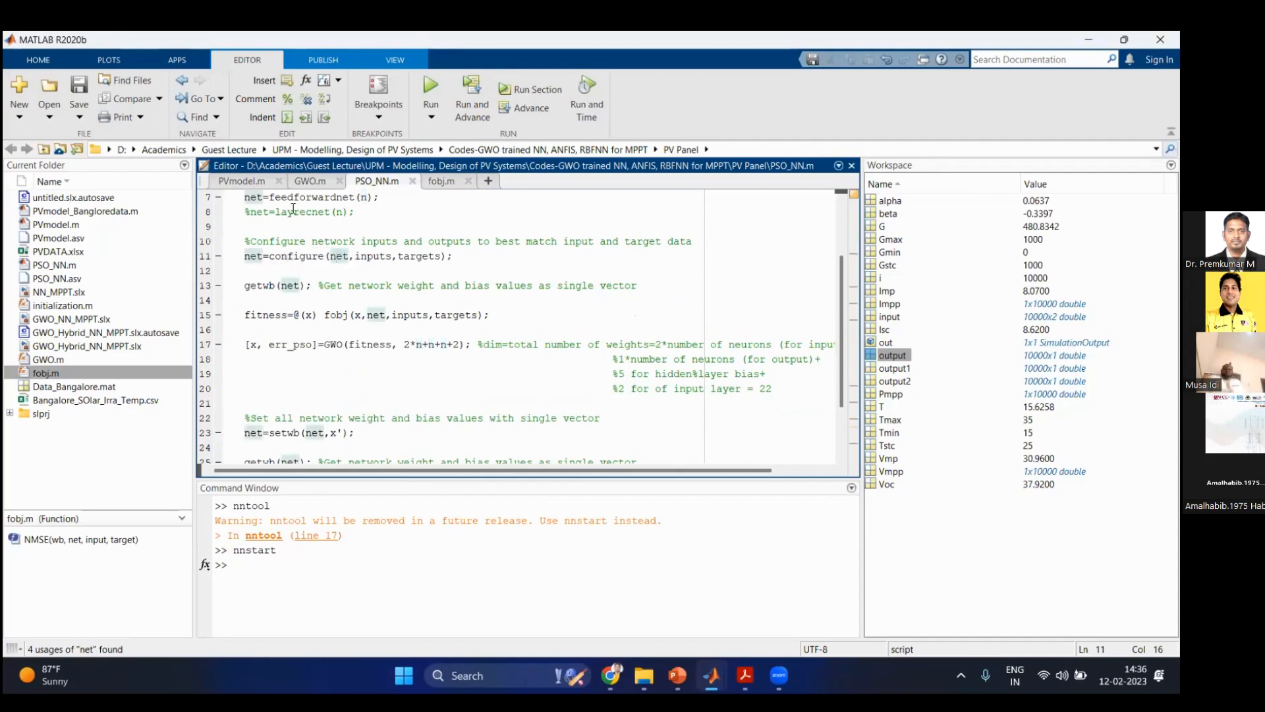
click(380, 259)
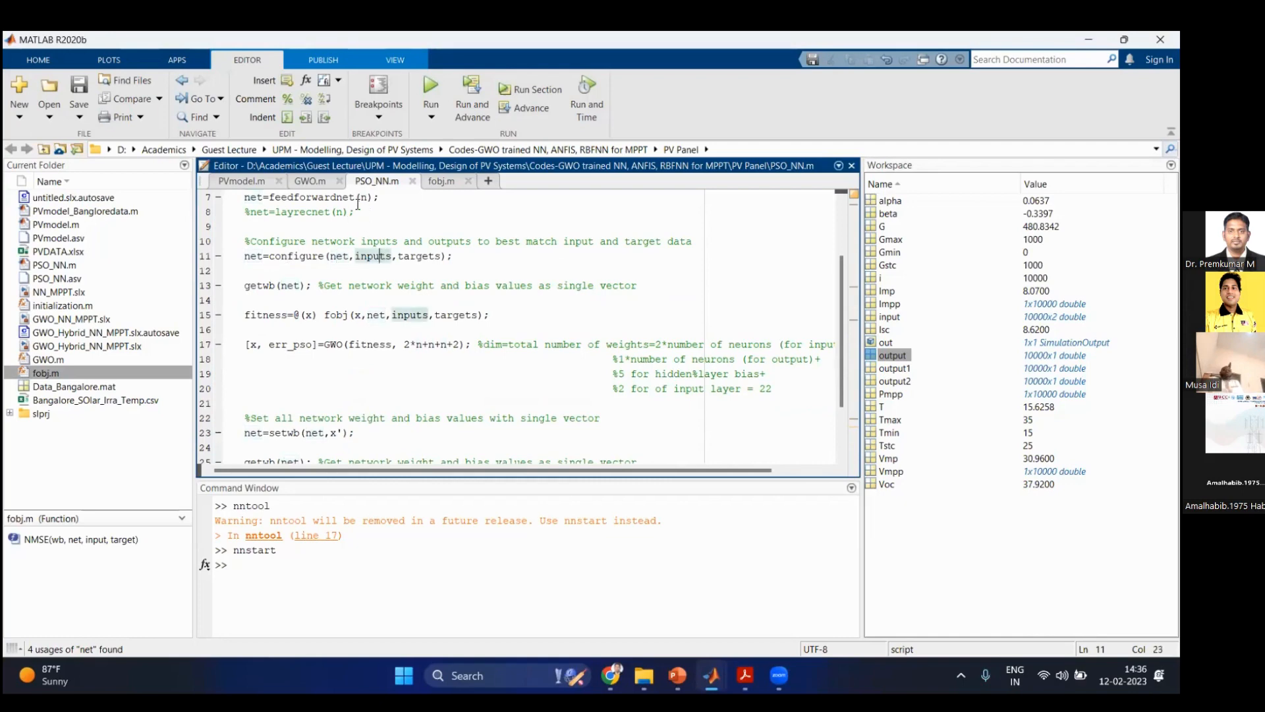
click(422, 257)
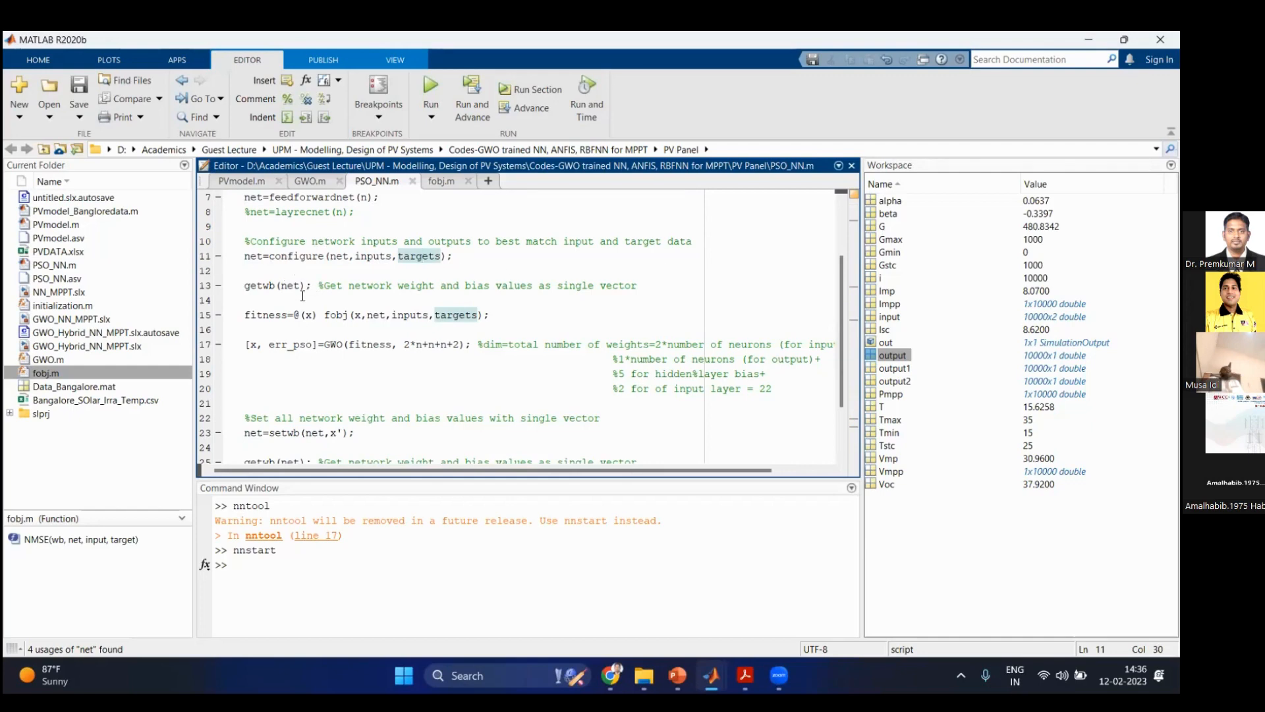
Step: Read the help on the getwb function used on line 13 and close it
click(262, 288)
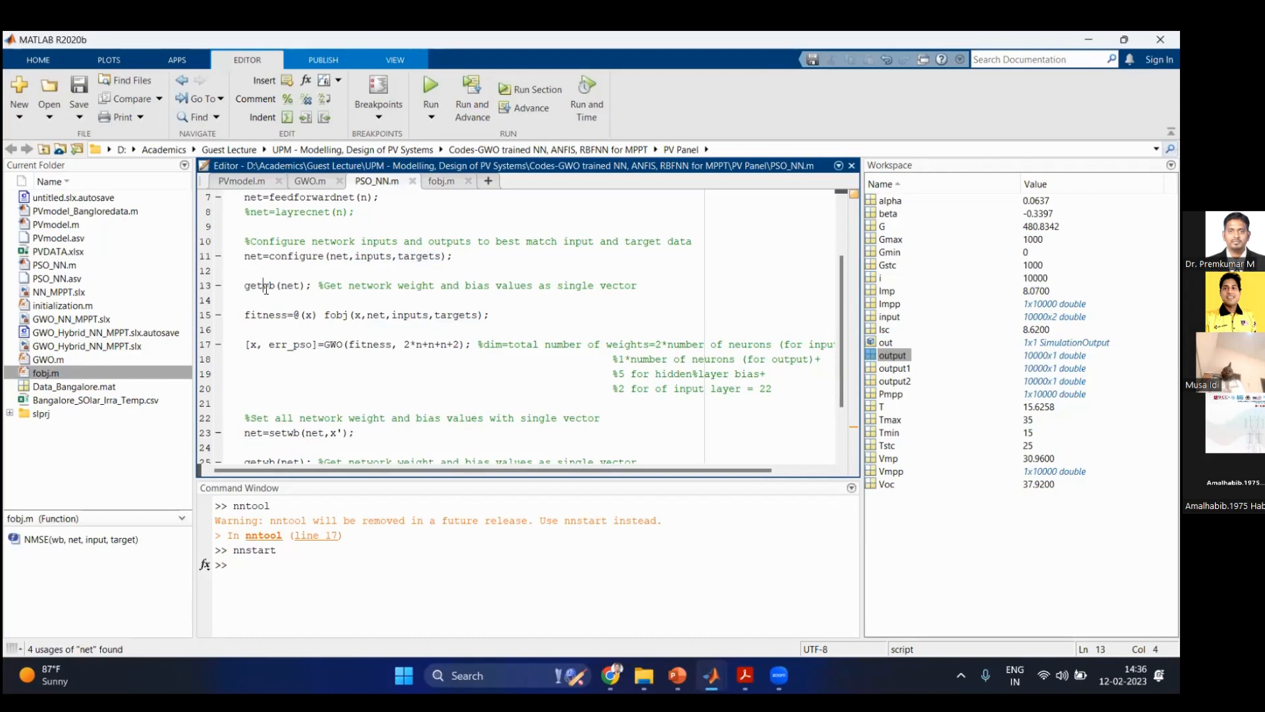
right_click(266, 290)
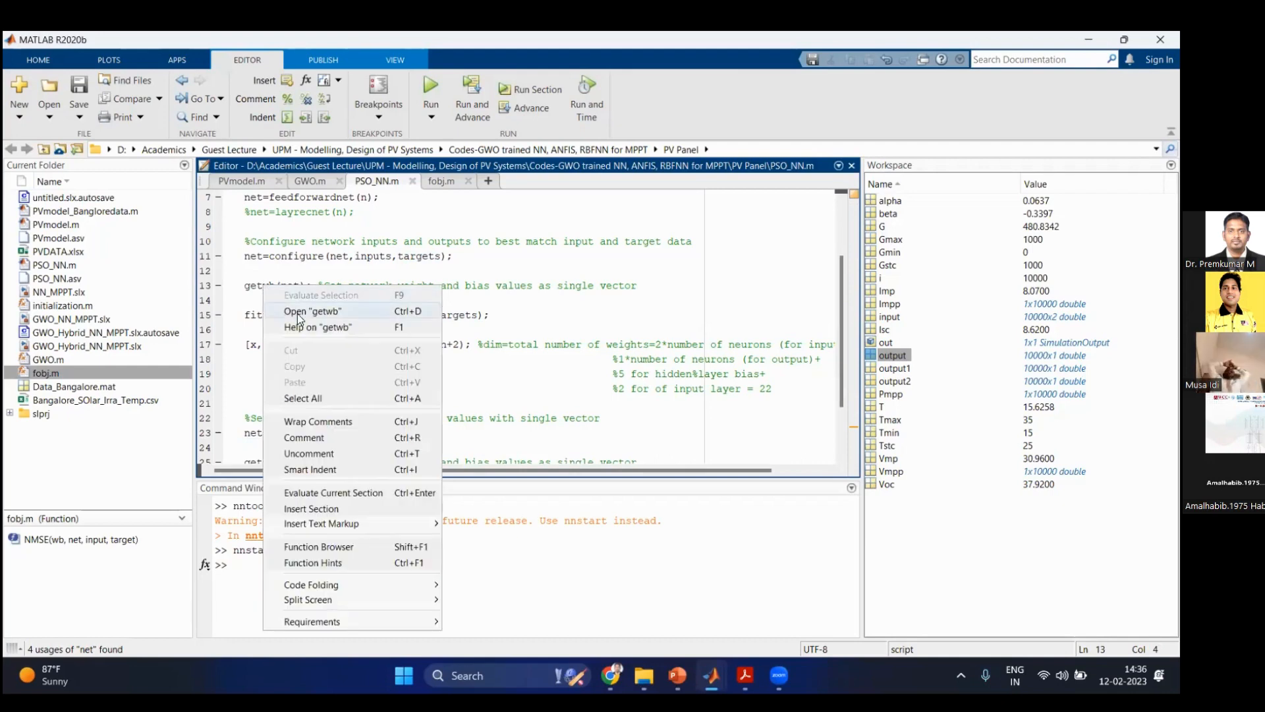
click(304, 326)
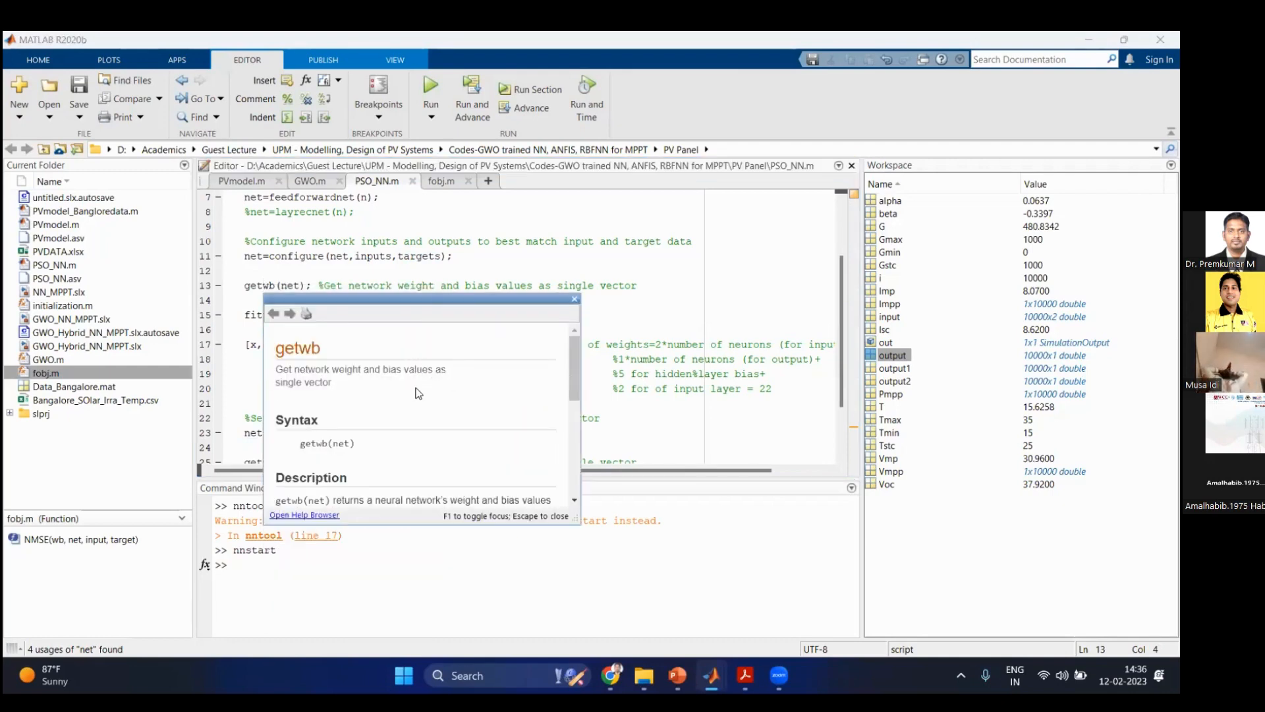
scroll(418, 396, down, 2)
key(Escape)
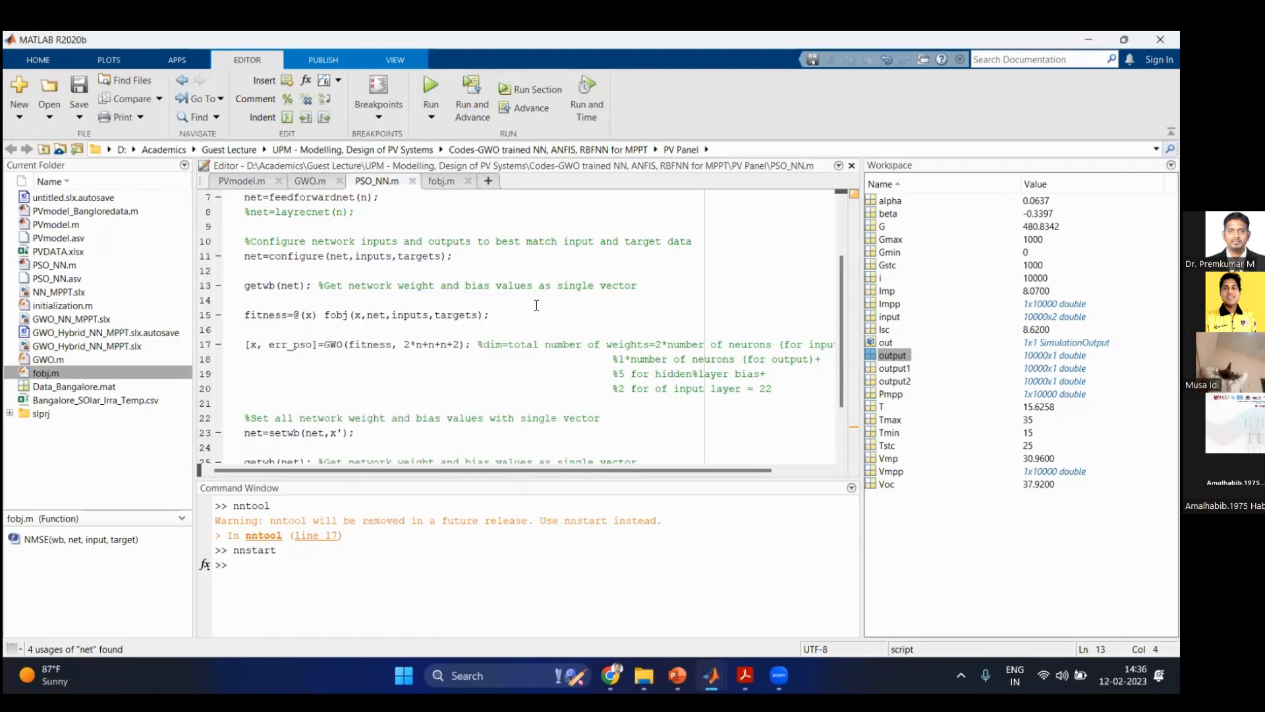
Step: Examine the fitness definition on line 15 and highlight the x, net, inputs and targets arguments passed to fobj
click(258, 319)
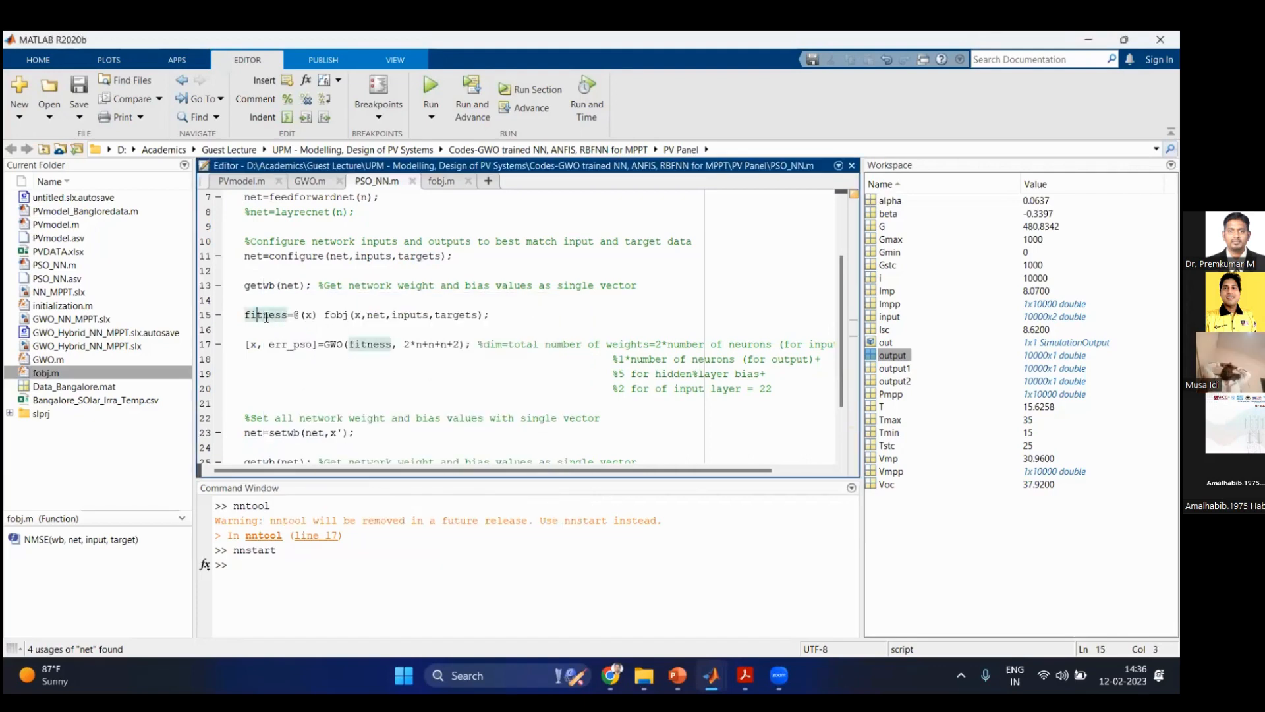
click(329, 315)
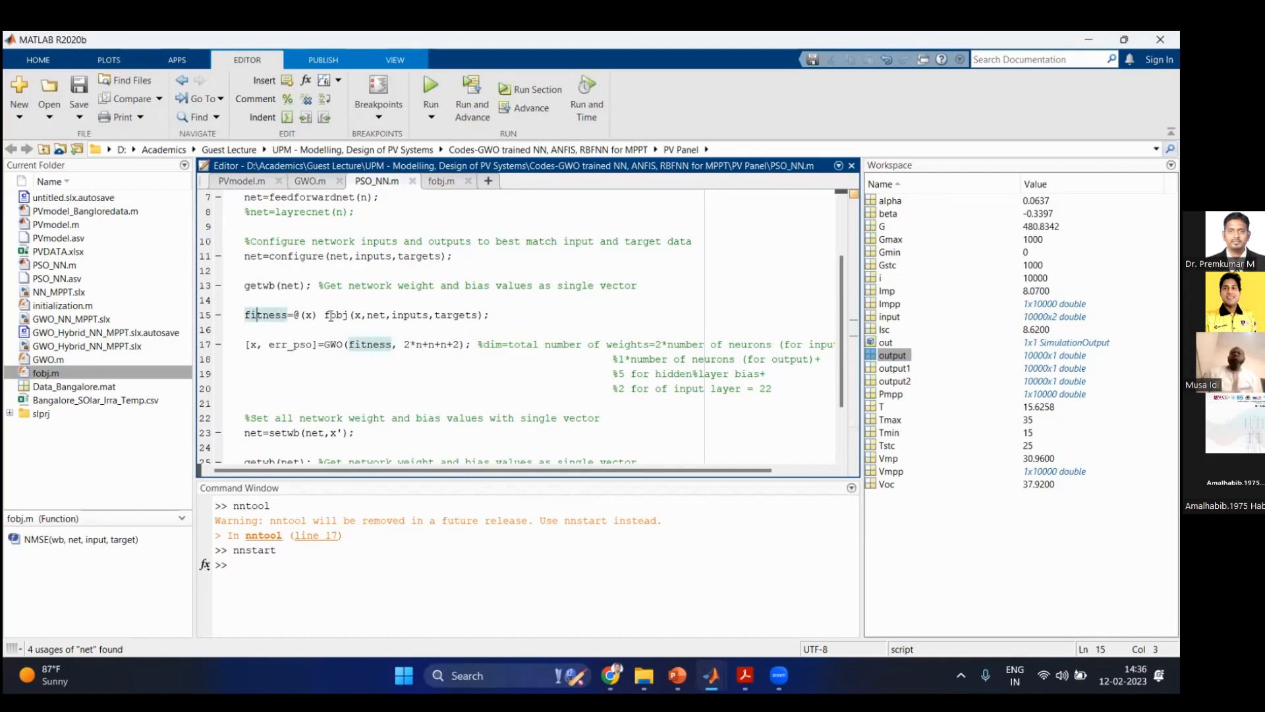
click(358, 315)
click(374, 316)
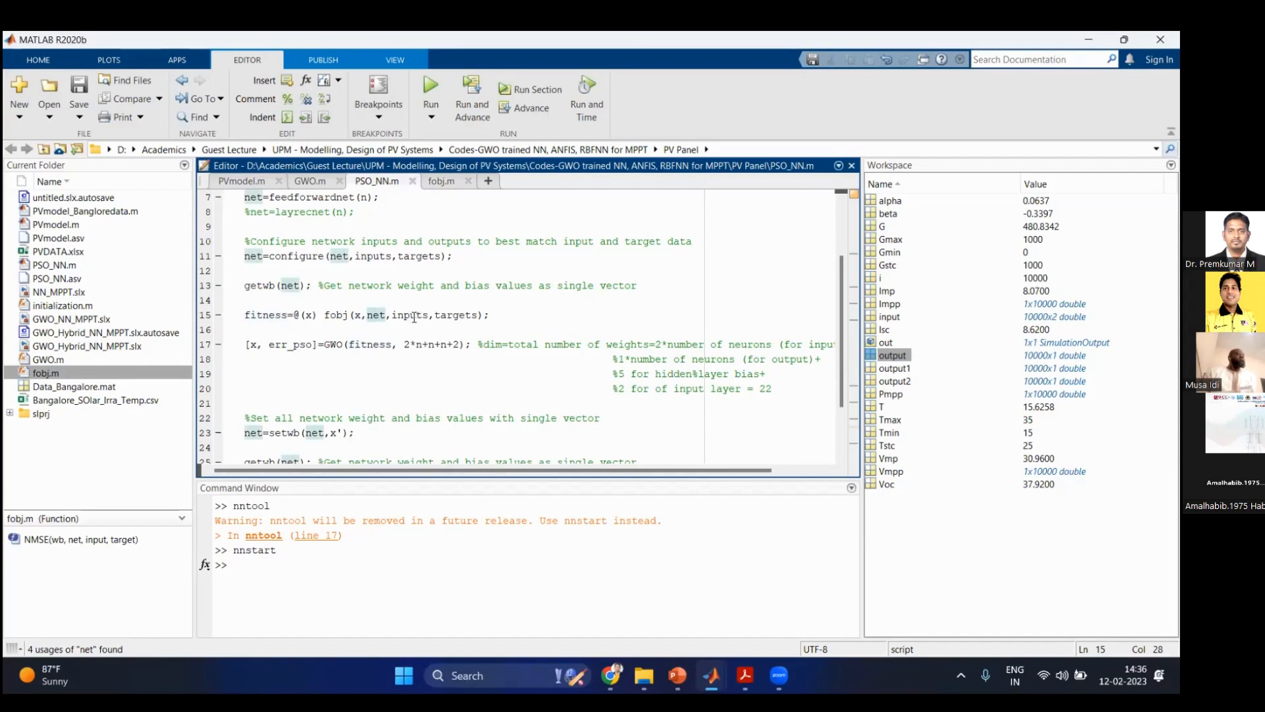
click(462, 315)
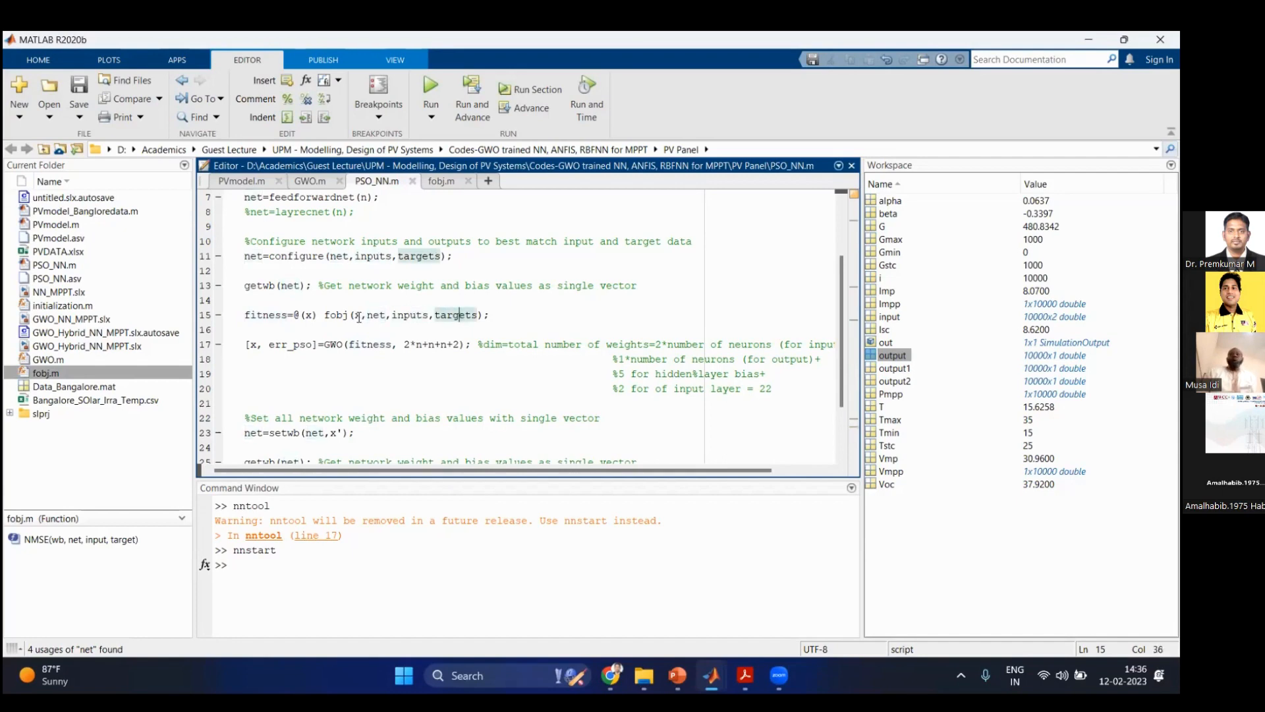
drag(354, 319, 478, 317)
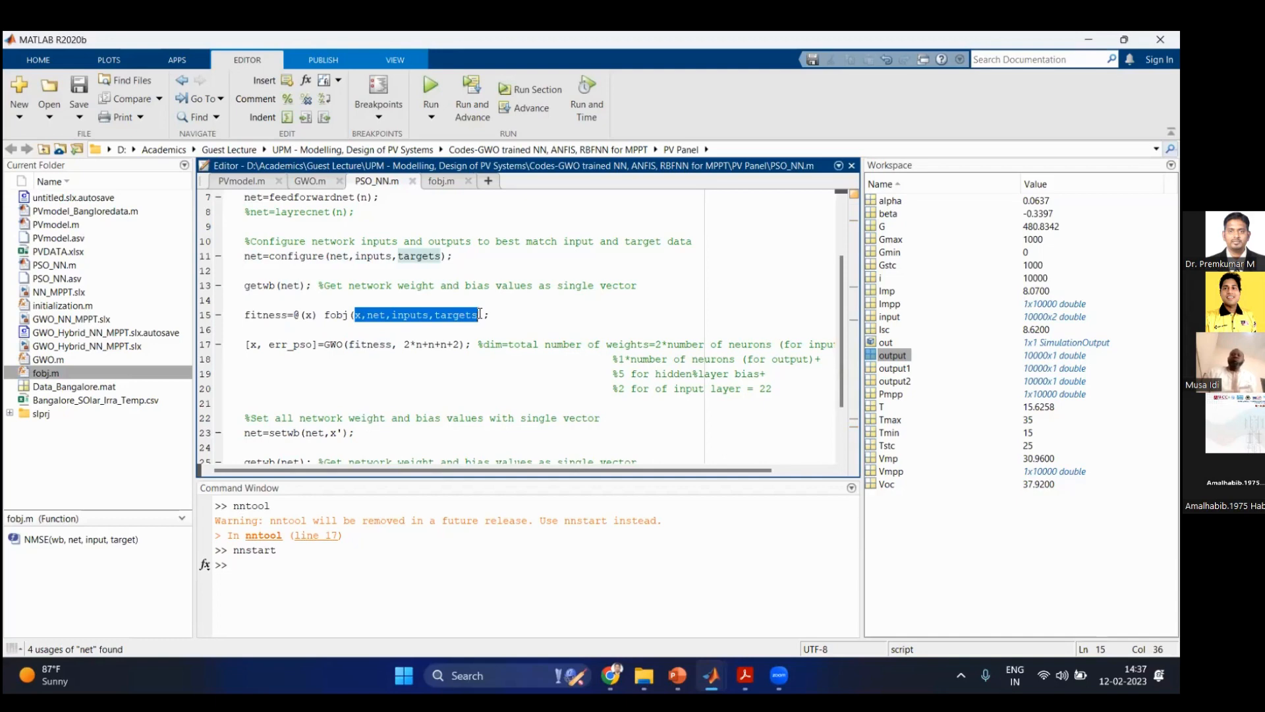
Step: Open fobj.m and examine the wb, net, input and target arguments of the NMSE function on line 1
click(441, 181)
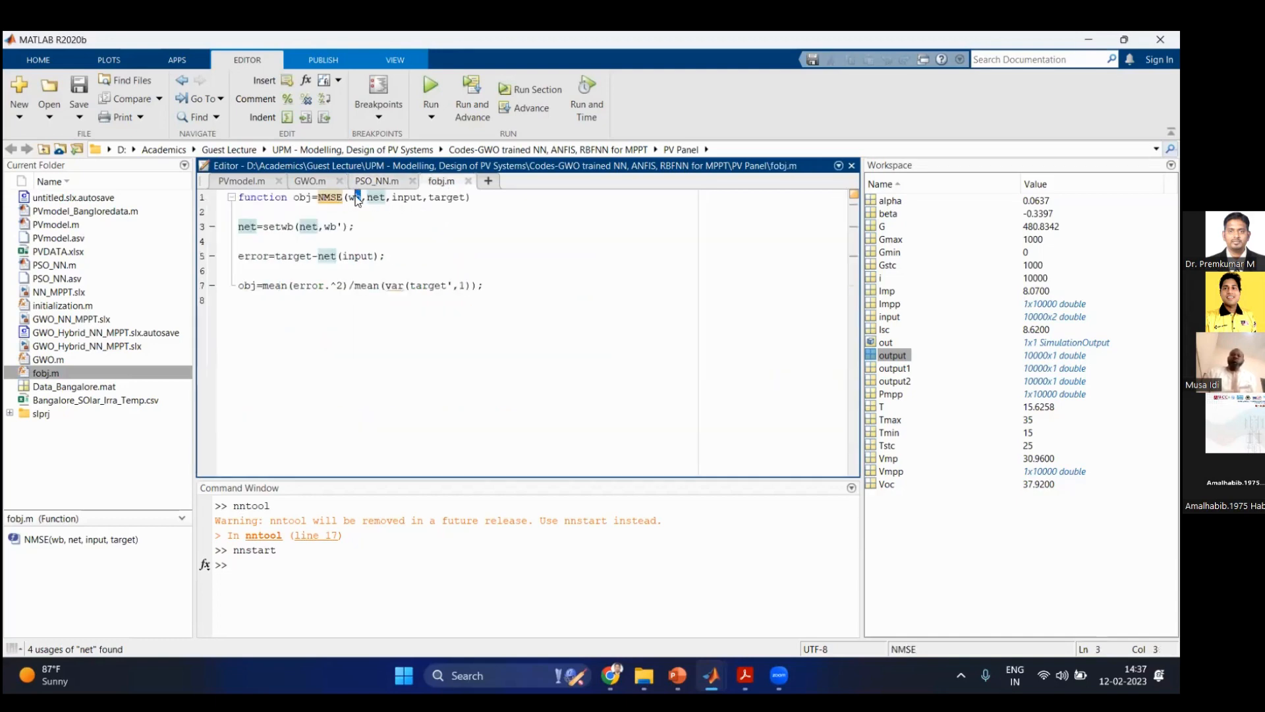
click(397, 197)
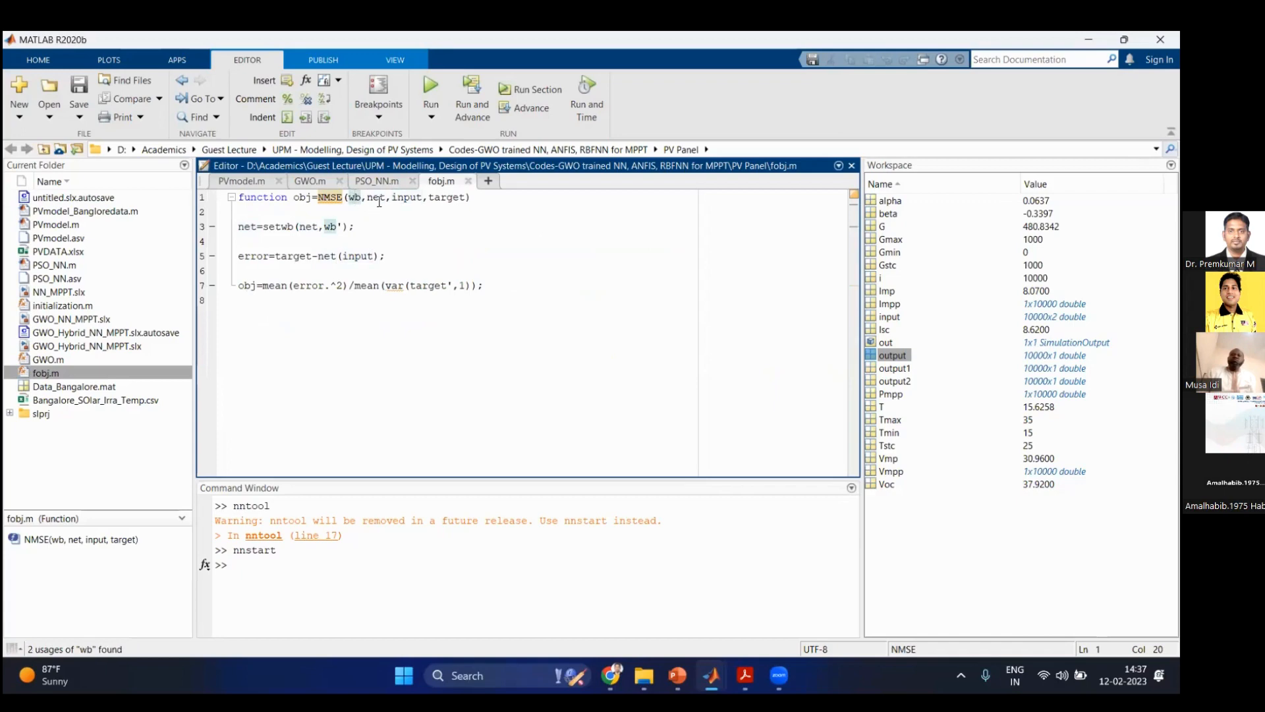
click(375, 197)
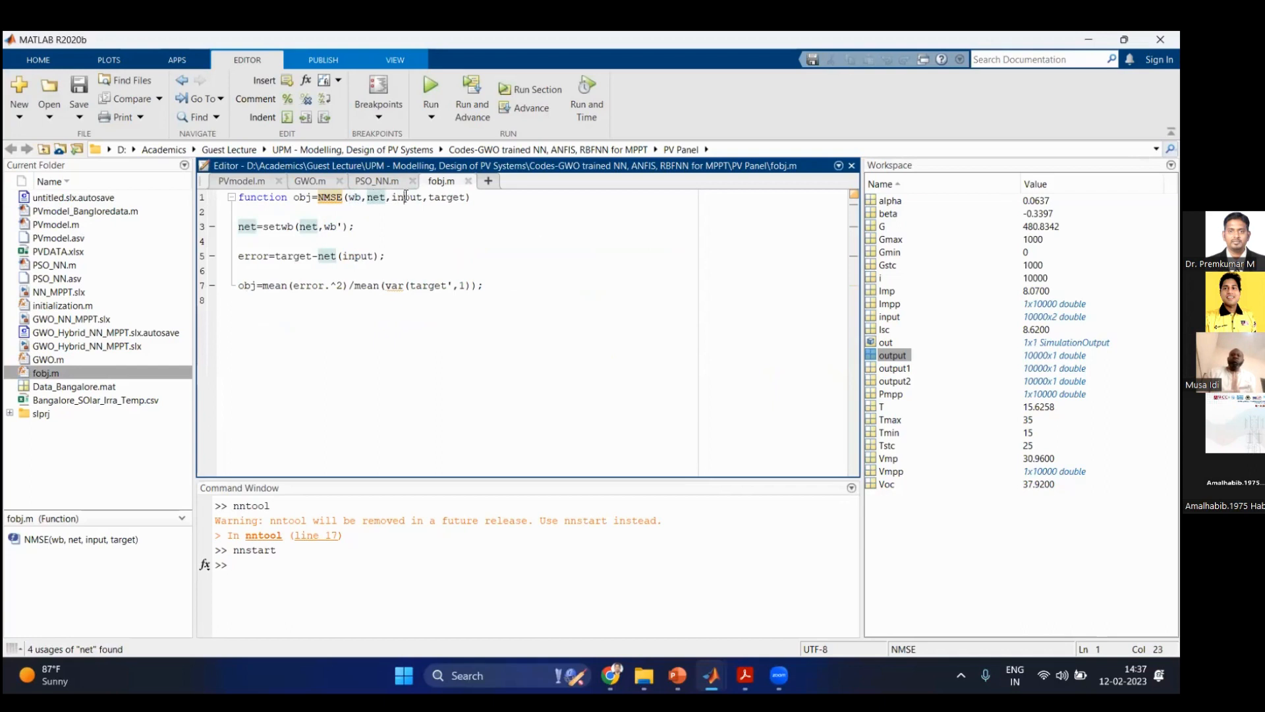
click(405, 197)
click(461, 197)
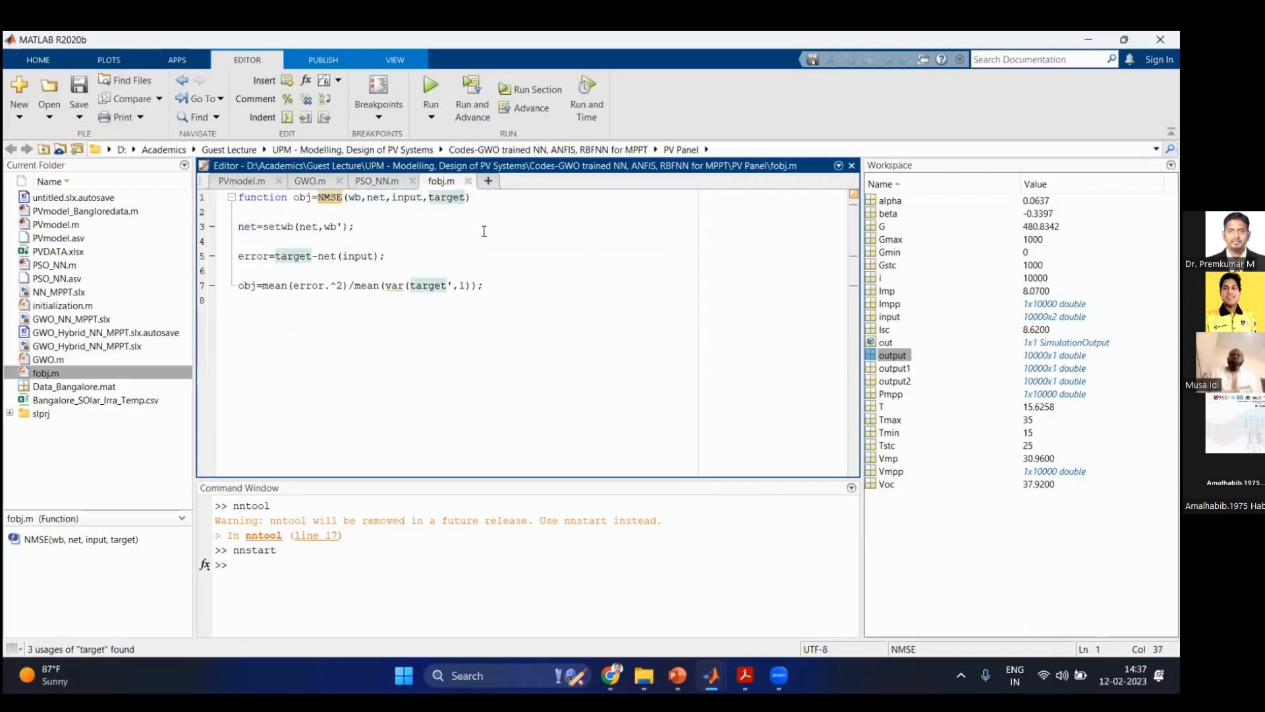
Step: Read the help on the setwb function used on line 3 of fobj.m and close it
double_click(248, 227)
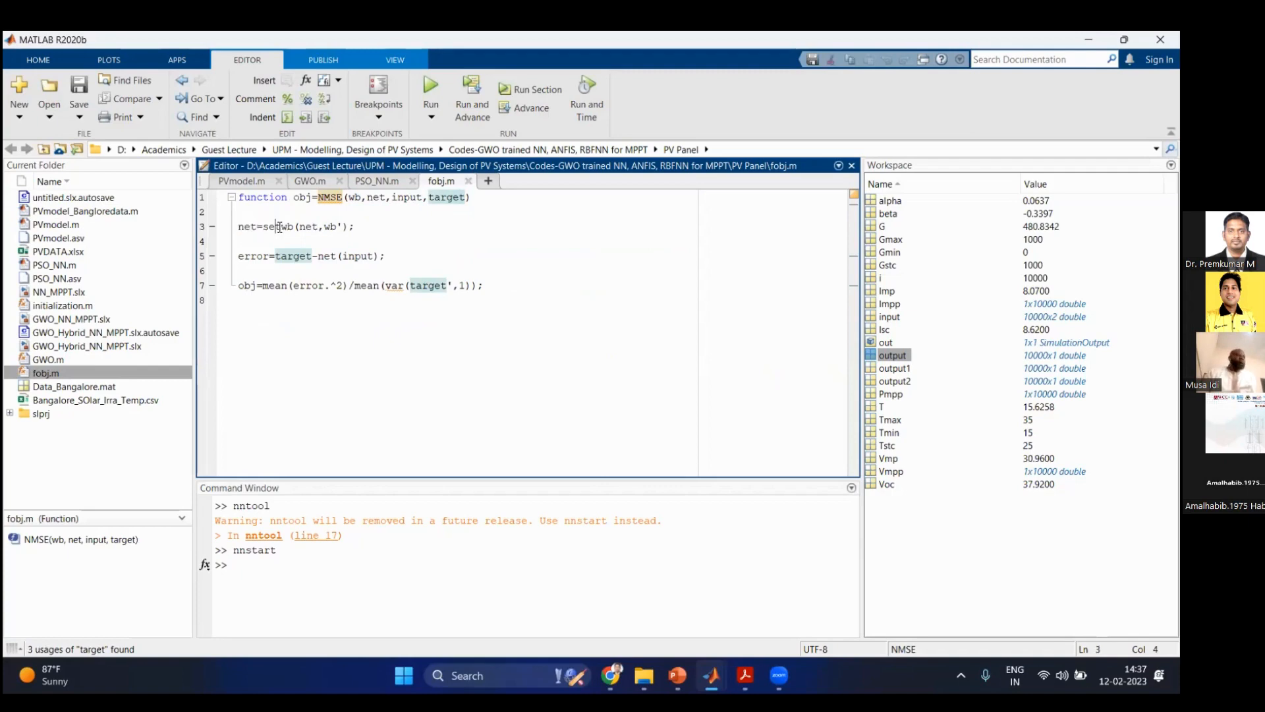
right_click(279, 226)
click(317, 257)
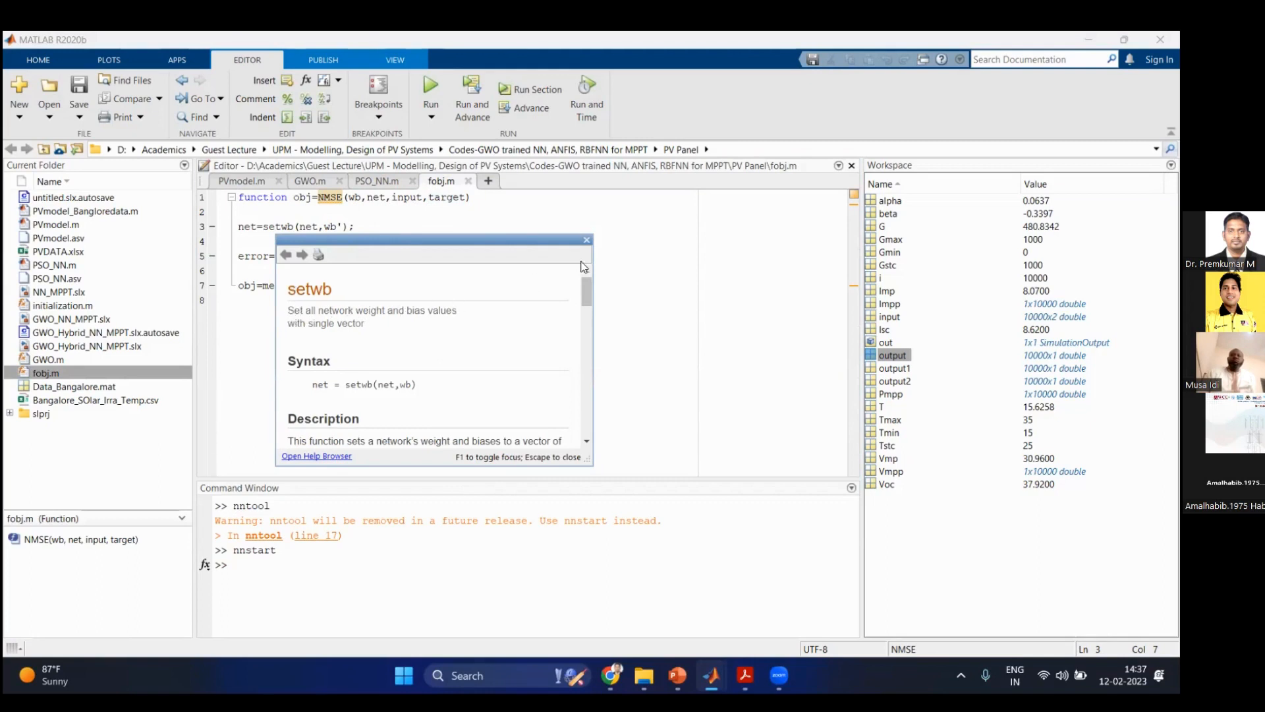
click(586, 240)
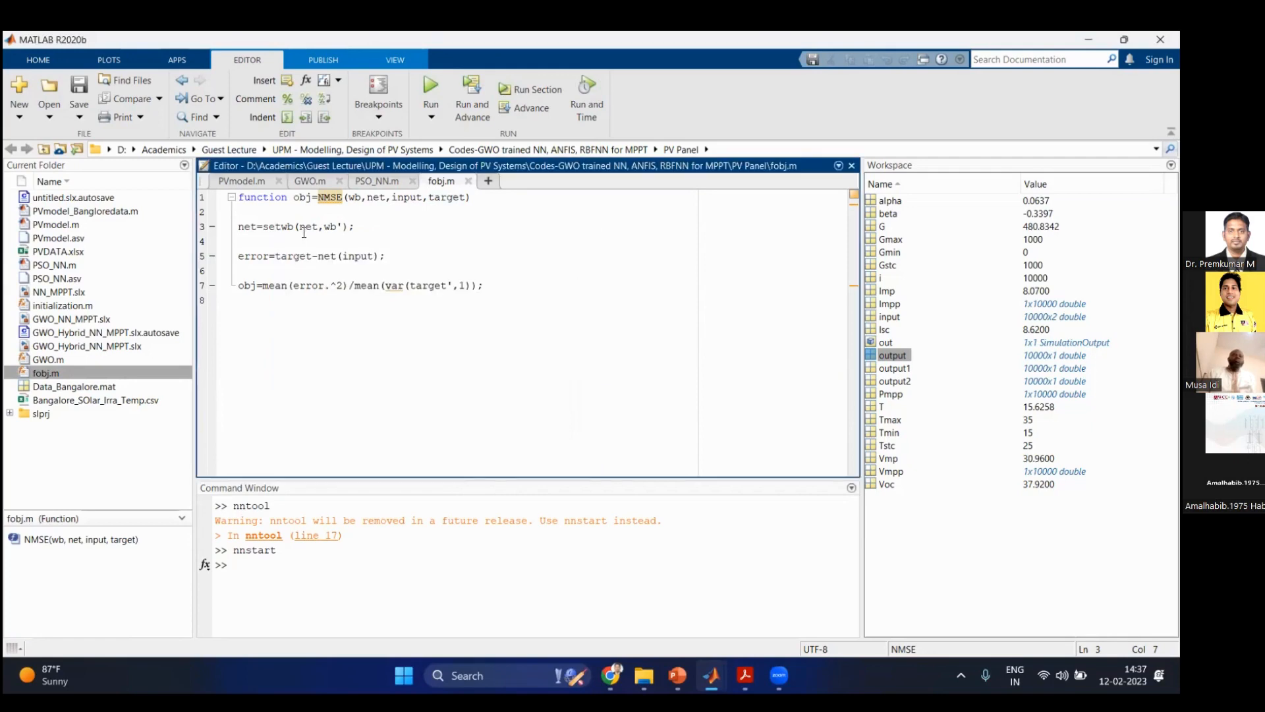
Step: Examine the error definition on line 5 of fobj.m, highlighting the target and net(input) terms of the subtraction
click(251, 255)
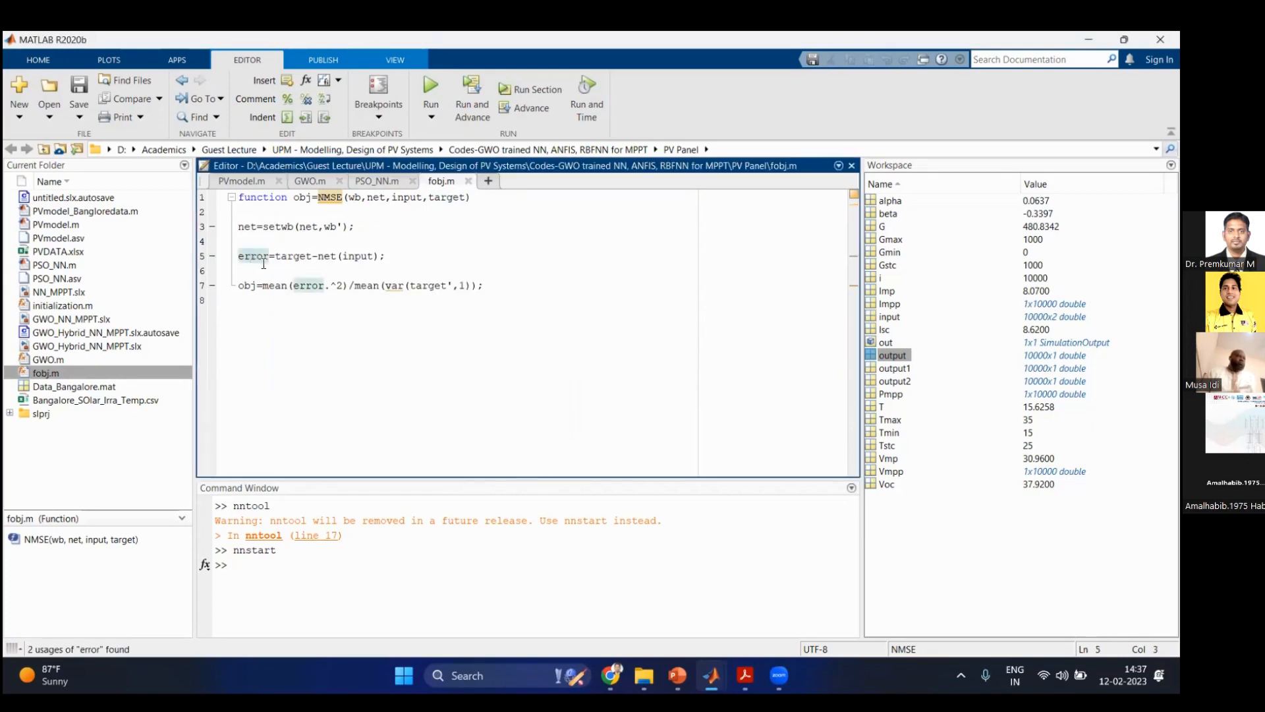
double_click(278, 255)
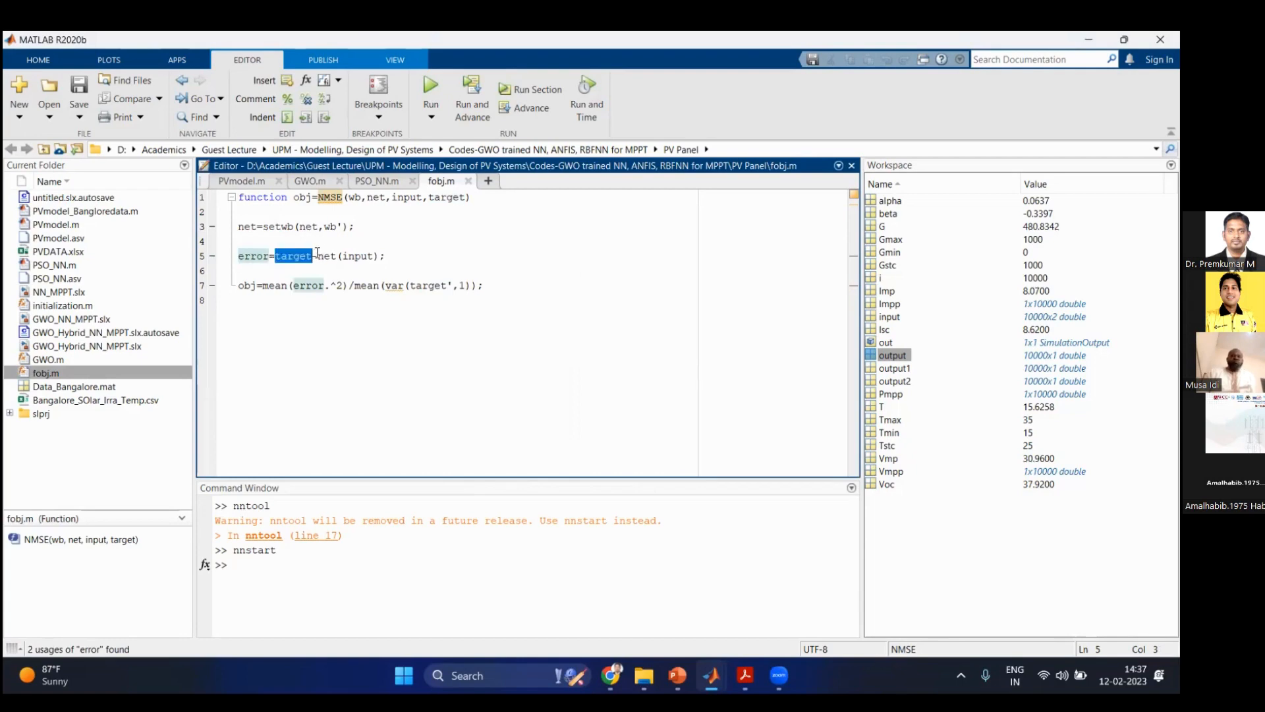
click(320, 255)
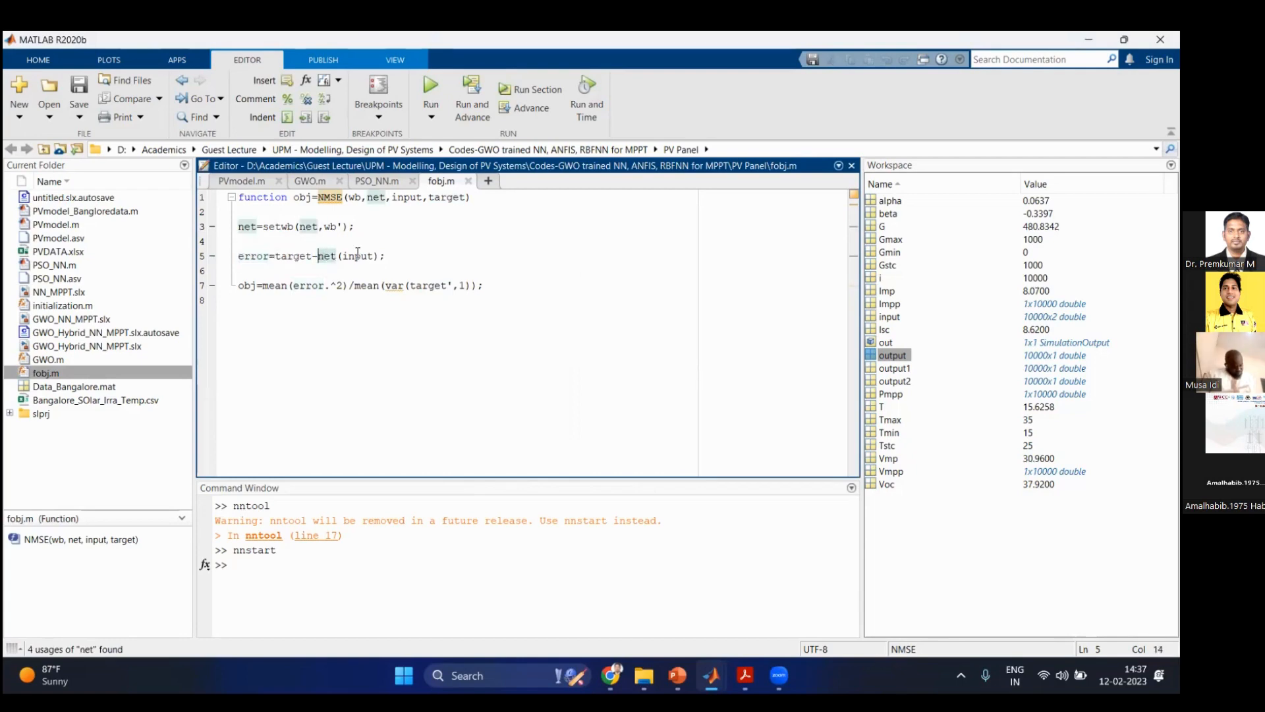
drag(373, 255, 342, 256)
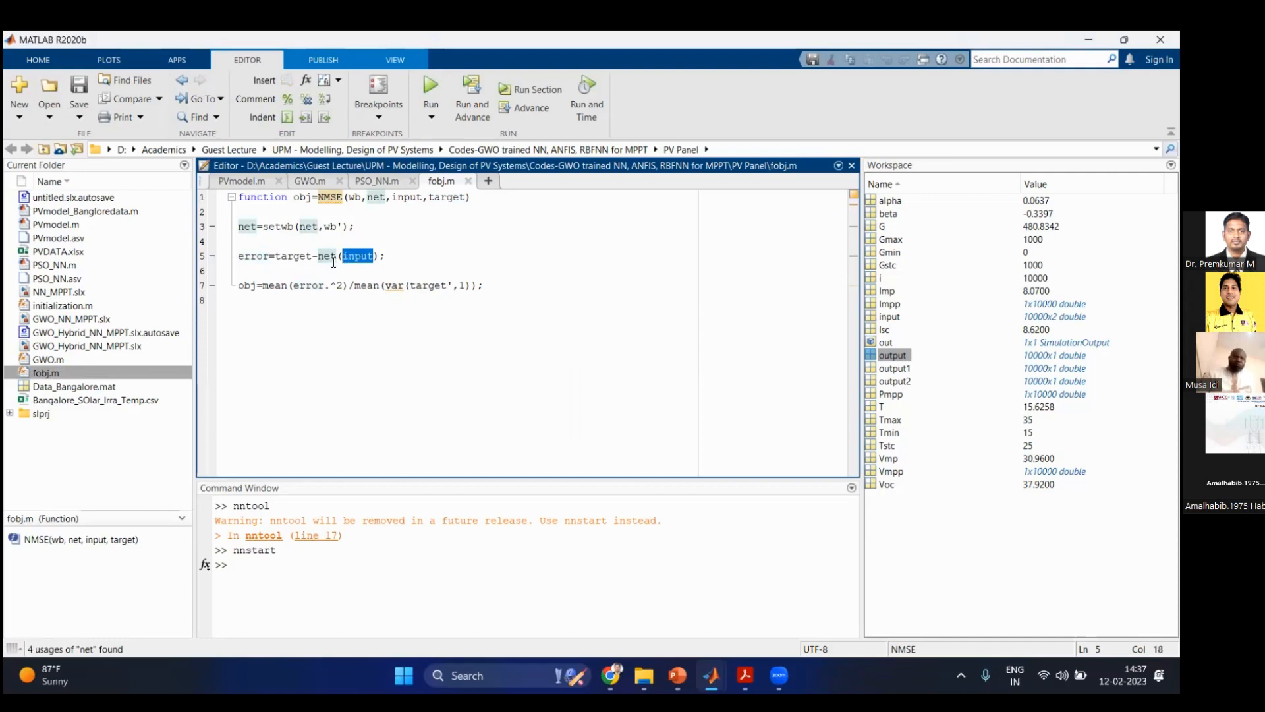
click(312, 257)
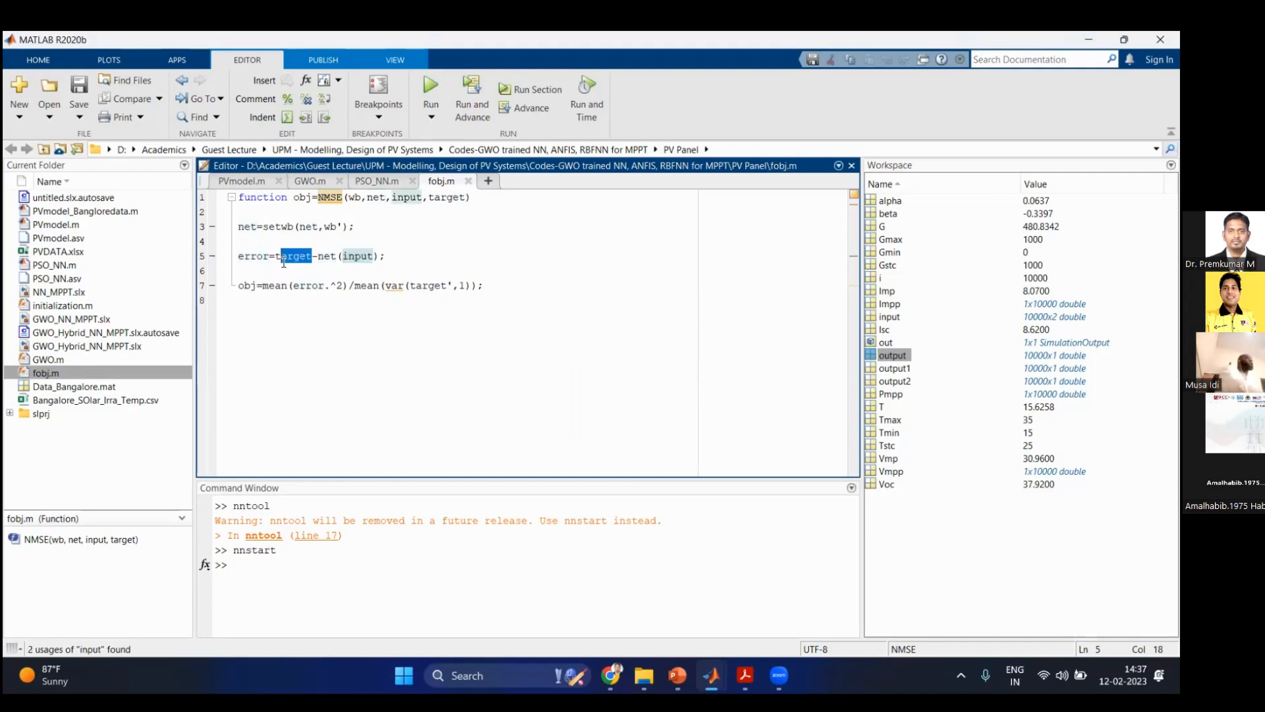
key(shift+End)
double_click(290, 256)
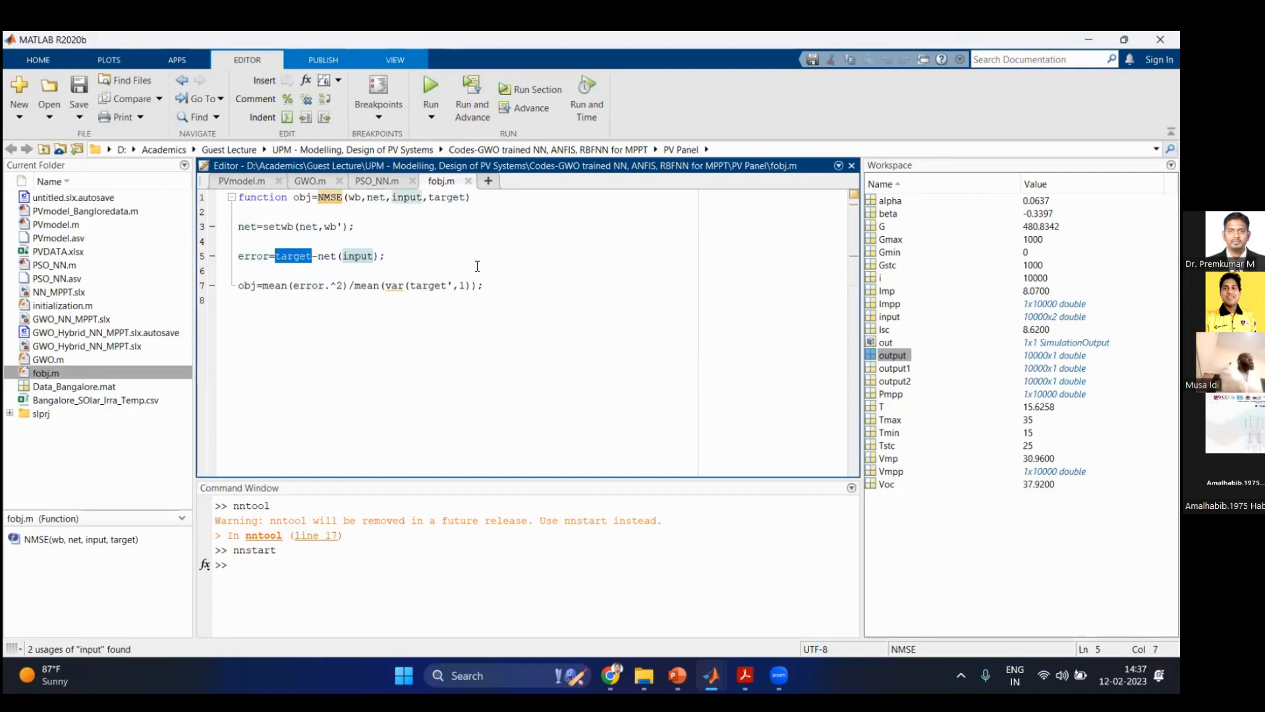
double_click(327, 257)
drag(369, 254, 379, 256)
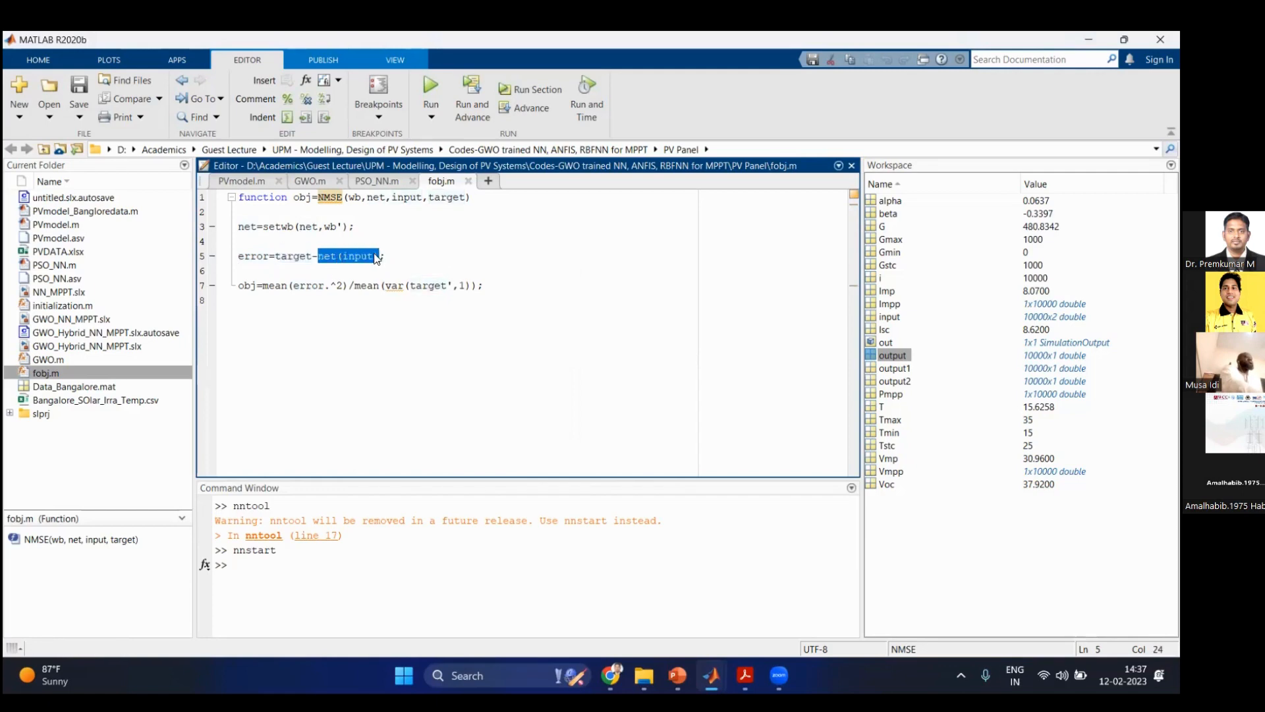
click(301, 257)
click(333, 258)
click(301, 257)
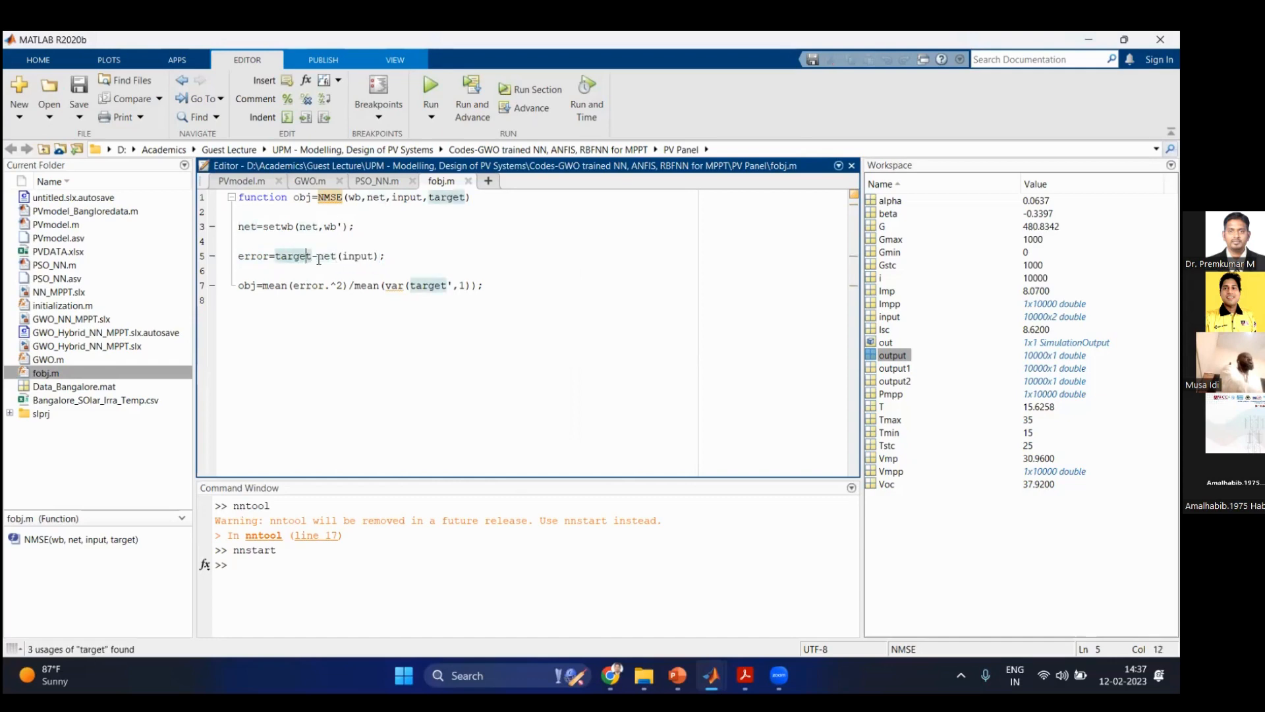
click(333, 257)
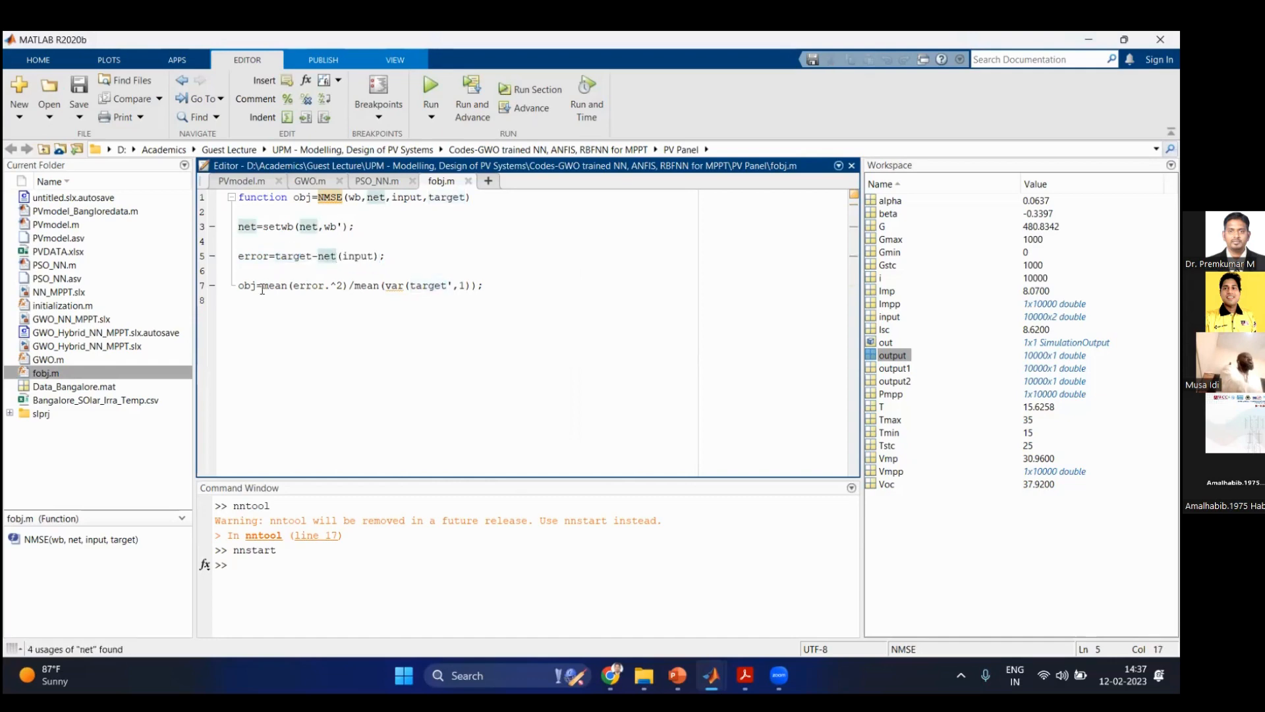
Step: Examine the obj formula on line 7 of fobj.m and relate it to the fitness variable on line 15 of PSO_NN.m
click(271, 287)
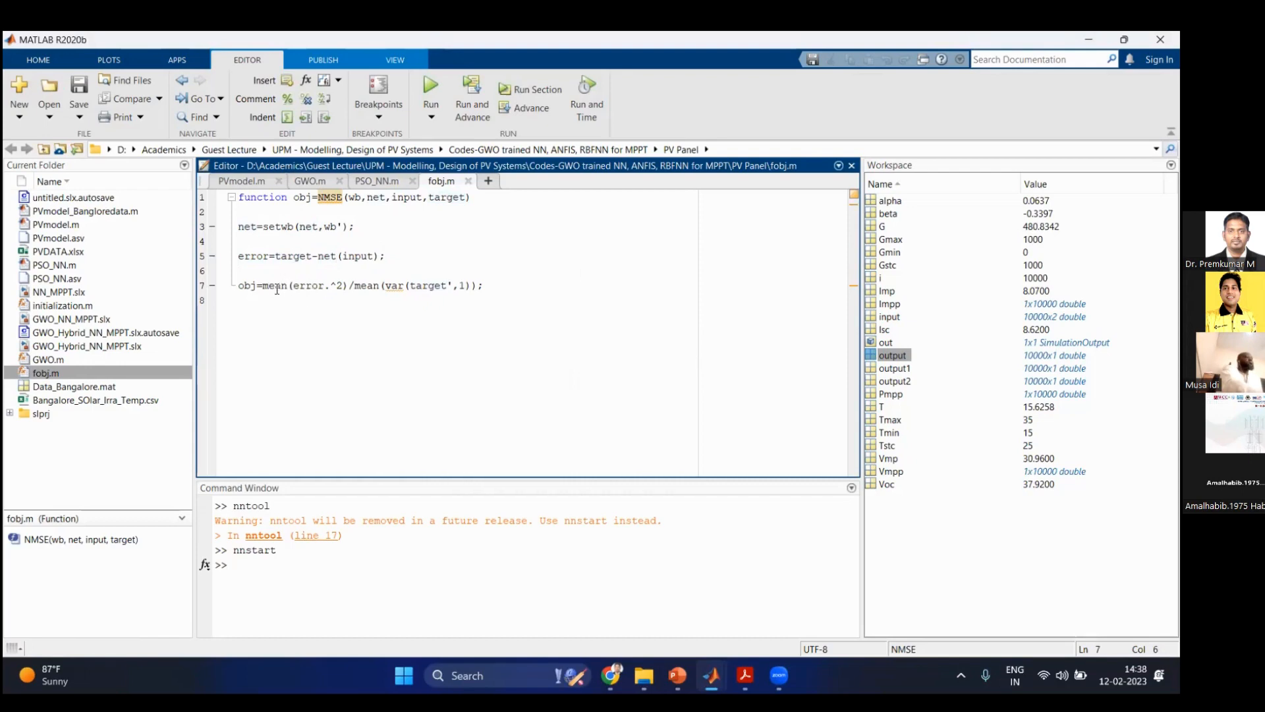
double_click(247, 286)
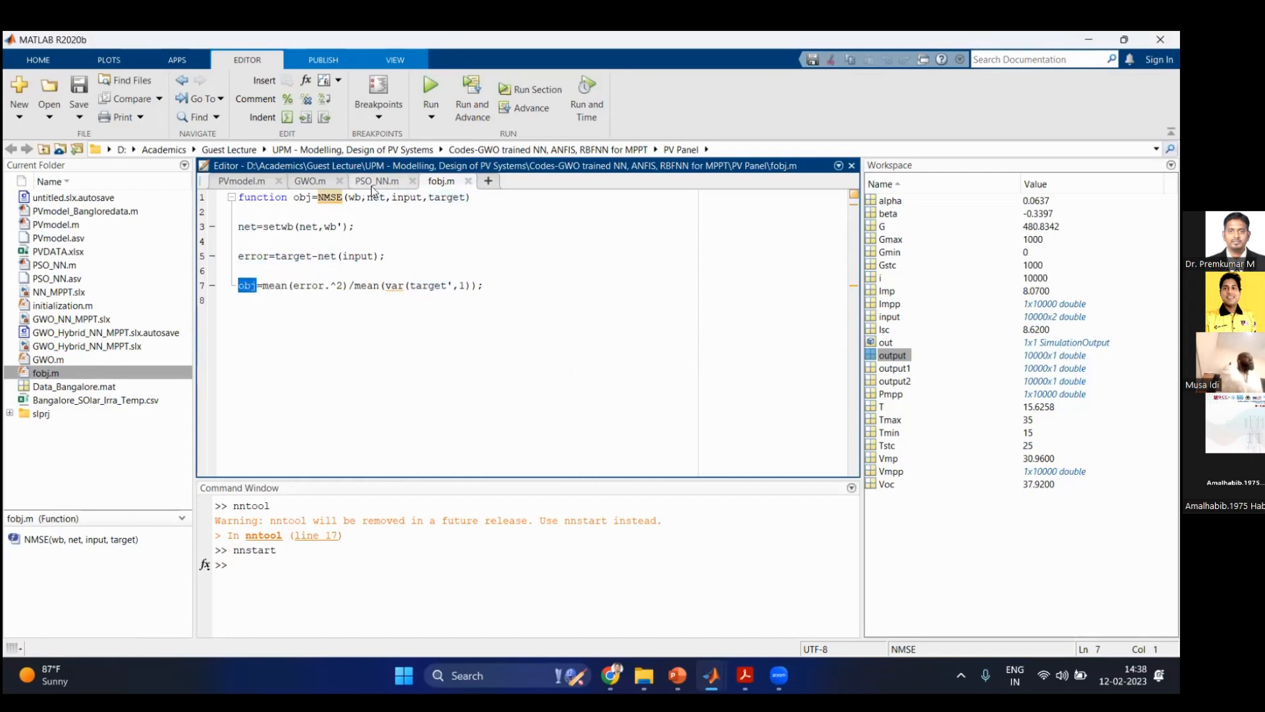
click(397, 182)
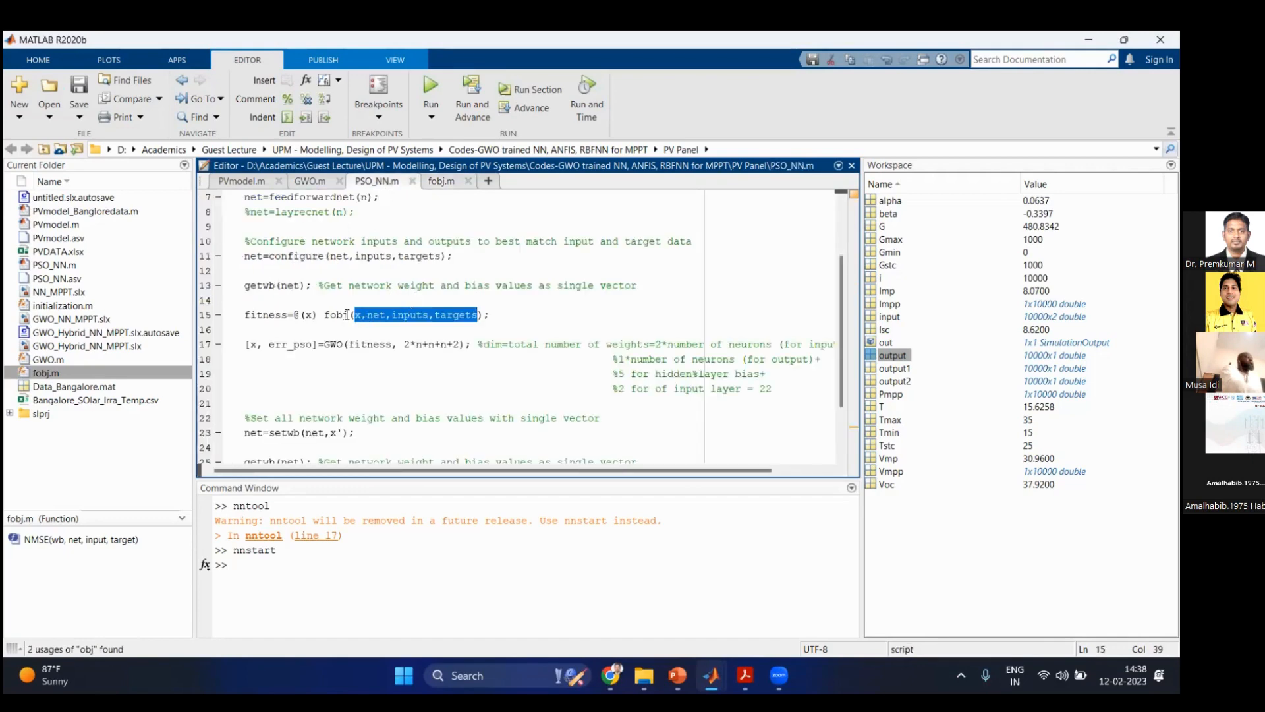
click(282, 317)
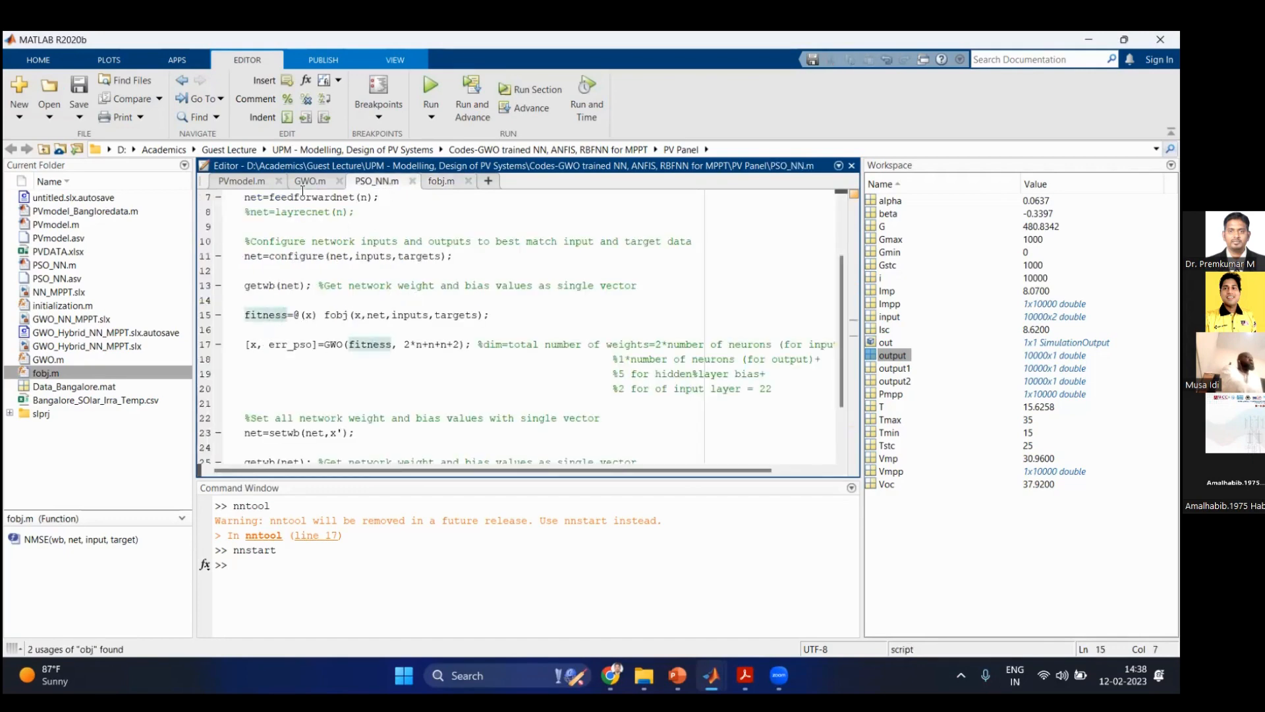
Step: Examine the fobj argument on line 3 of GWO.m and the Max_iter setting on line 9
click(309, 182)
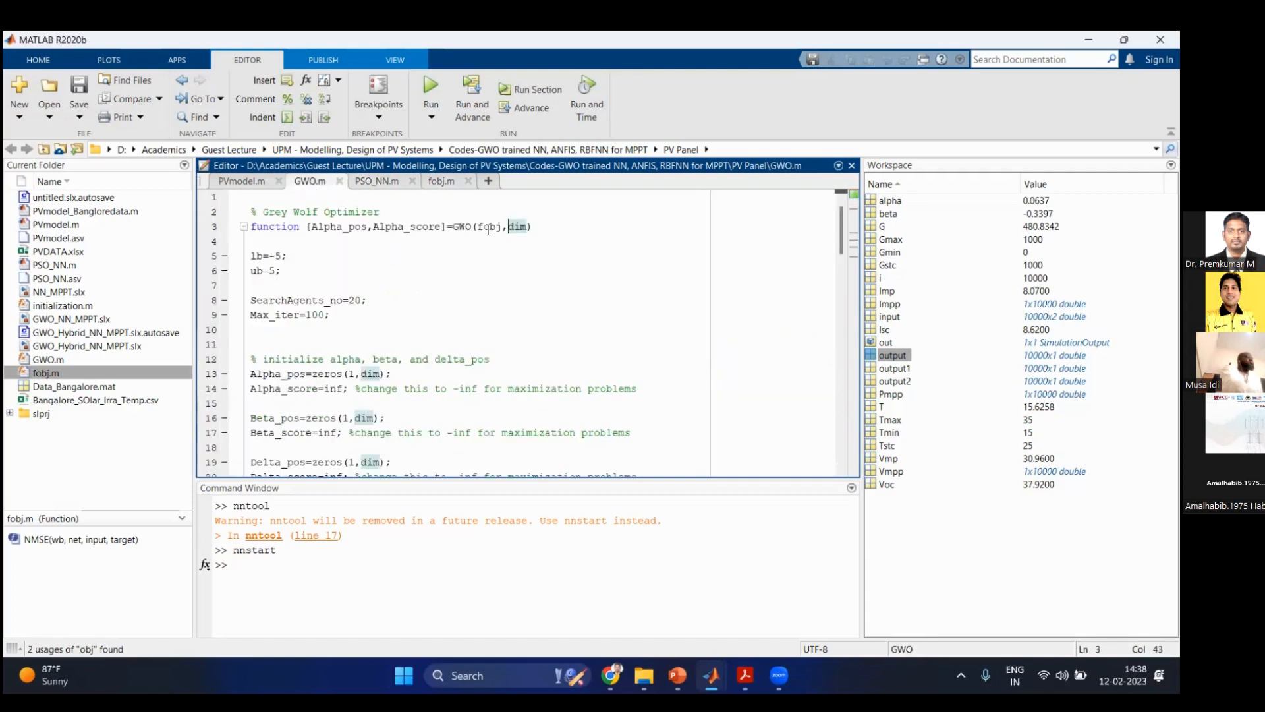
click(488, 228)
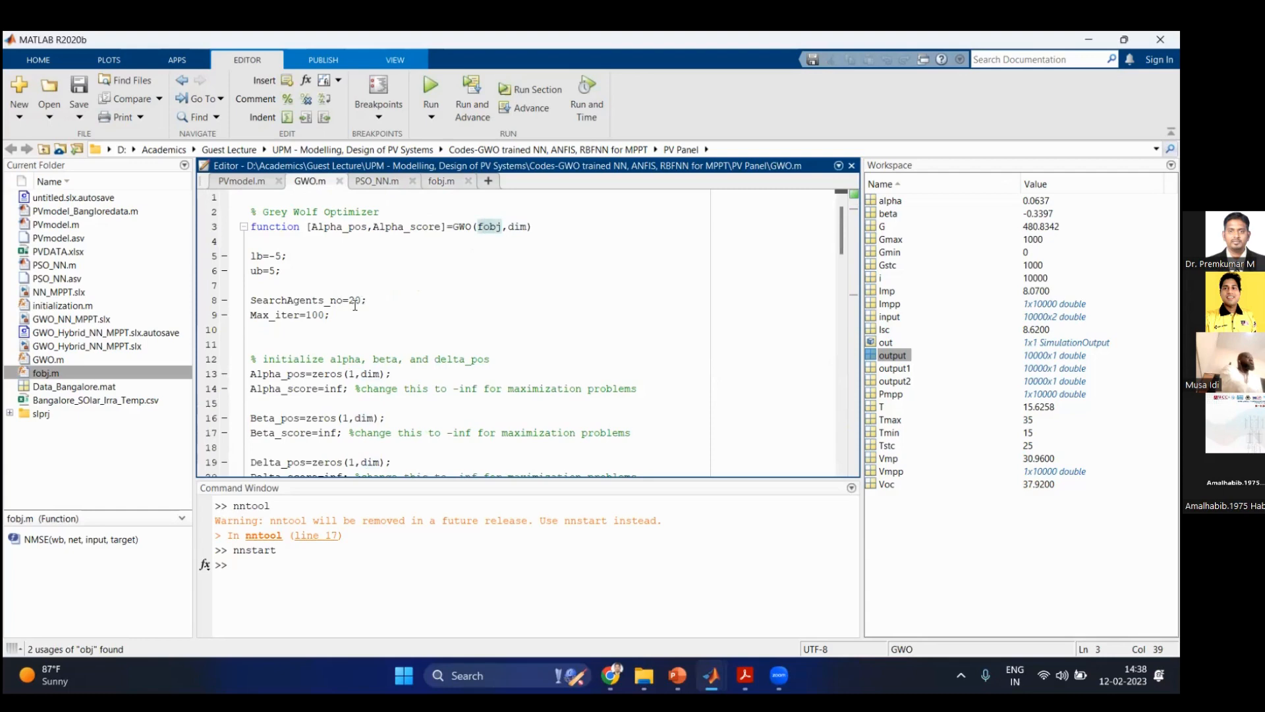
drag(325, 314, 317, 314)
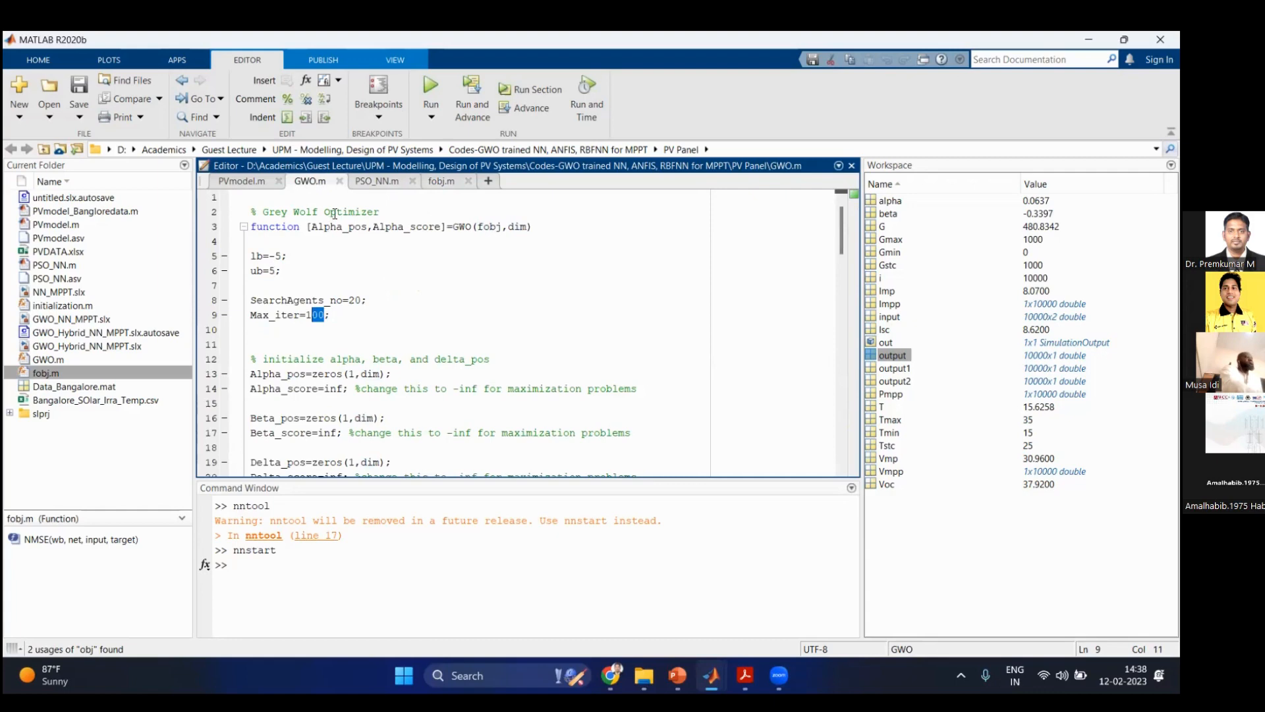
Step: Examine the closing lines of PSO_NN.m, including the calc formula and gensim call, and return to the start of the script
click(386, 187)
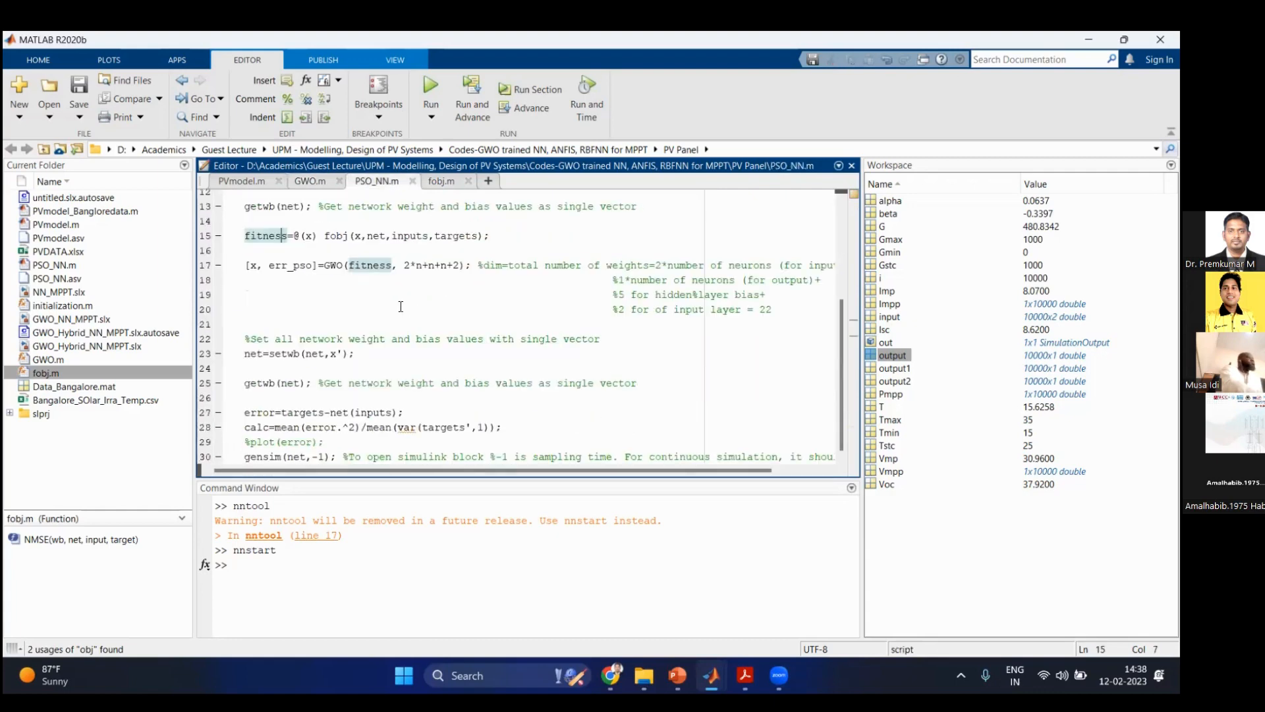
click(290, 368)
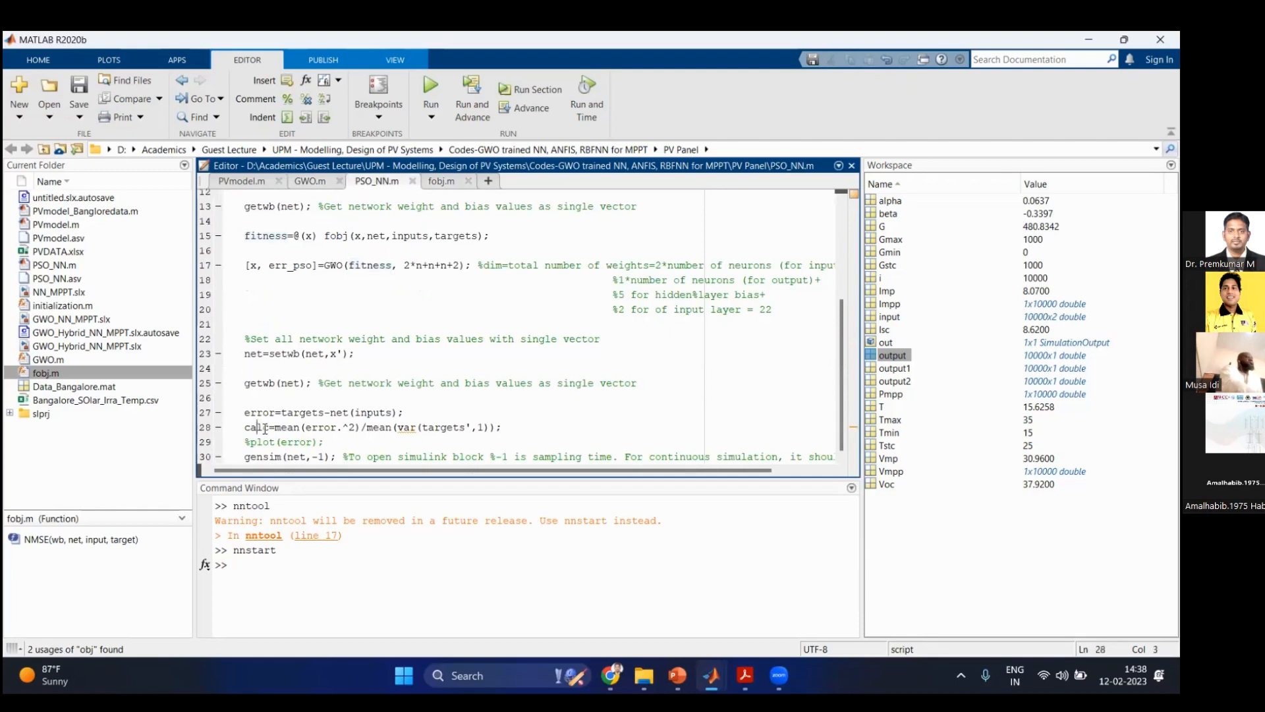
click(269, 456)
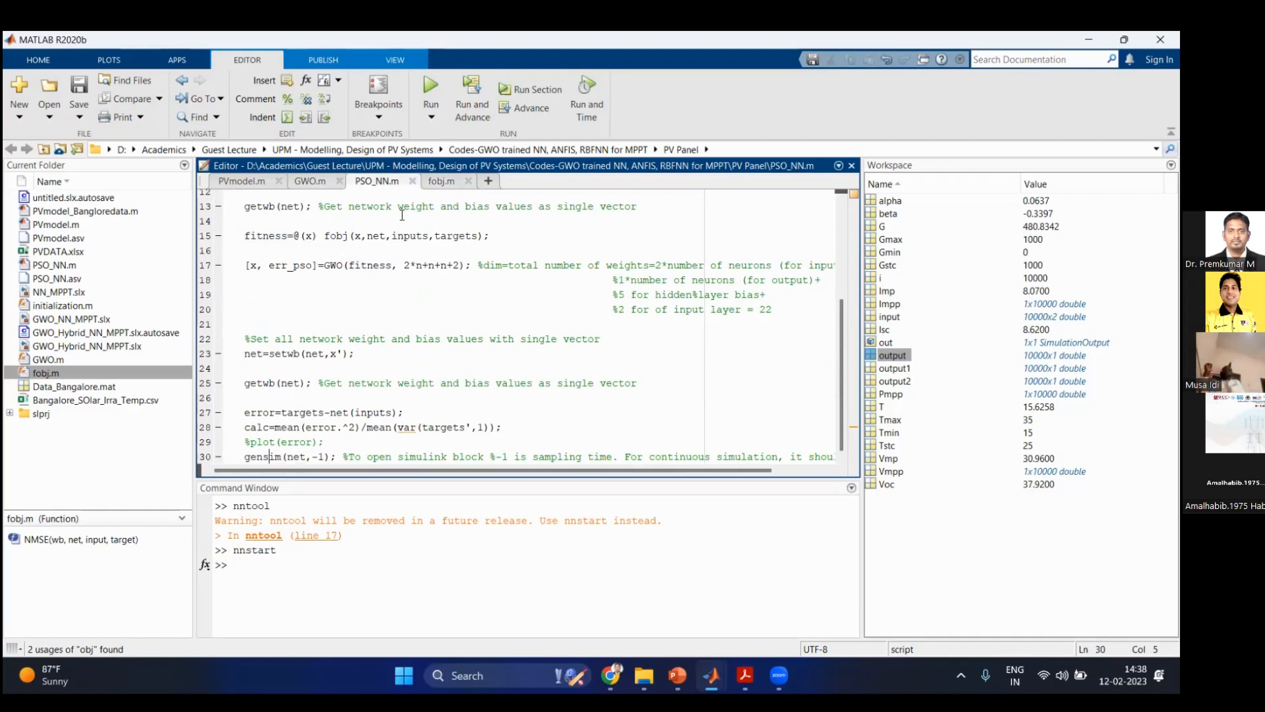
scroll(412, 277, up, 1)
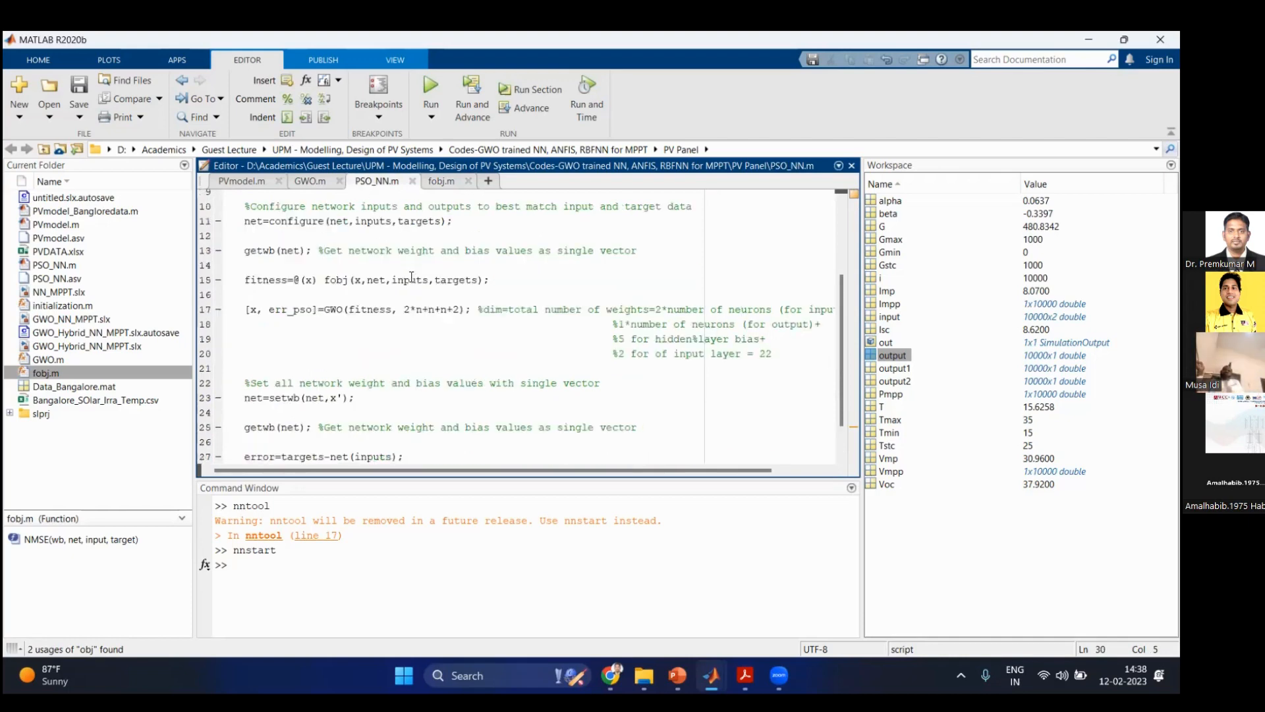
scroll(411, 277, up, 3)
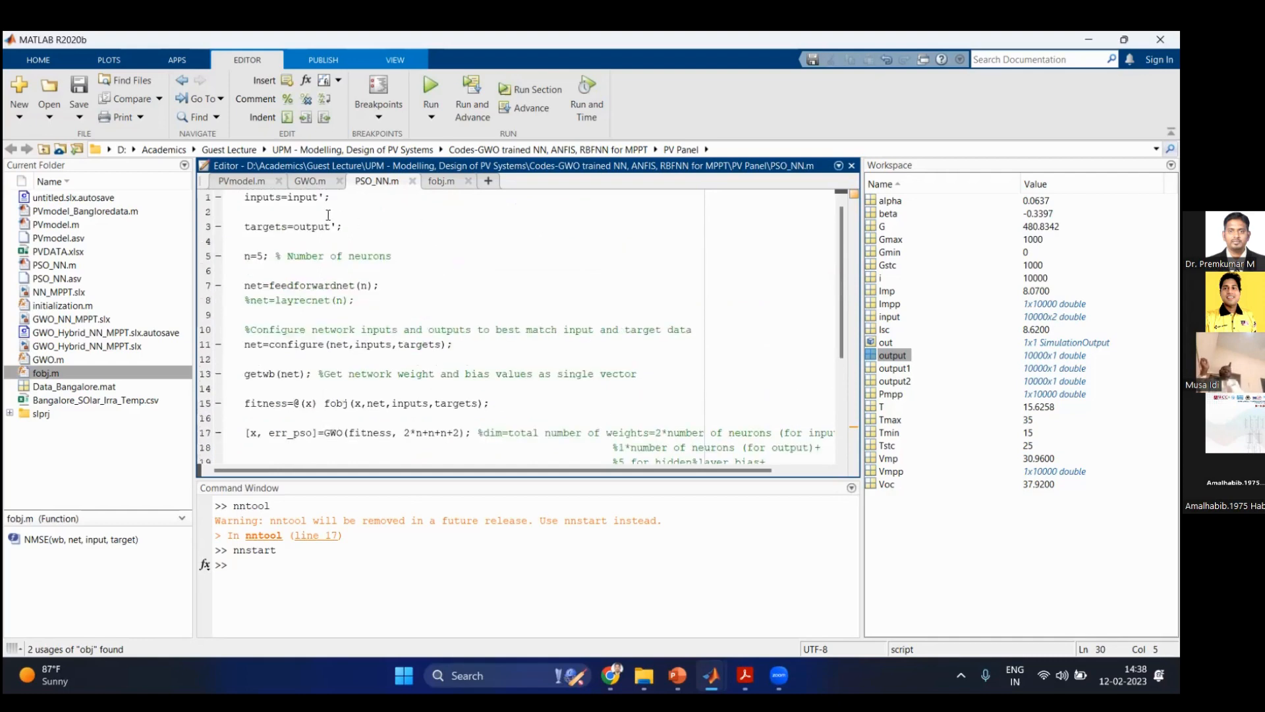
Step: Review PVmodel.m from its panel parameters to the PSO_NN call on line 34, comparing that call with the PSO_NN.m script
click(242, 181)
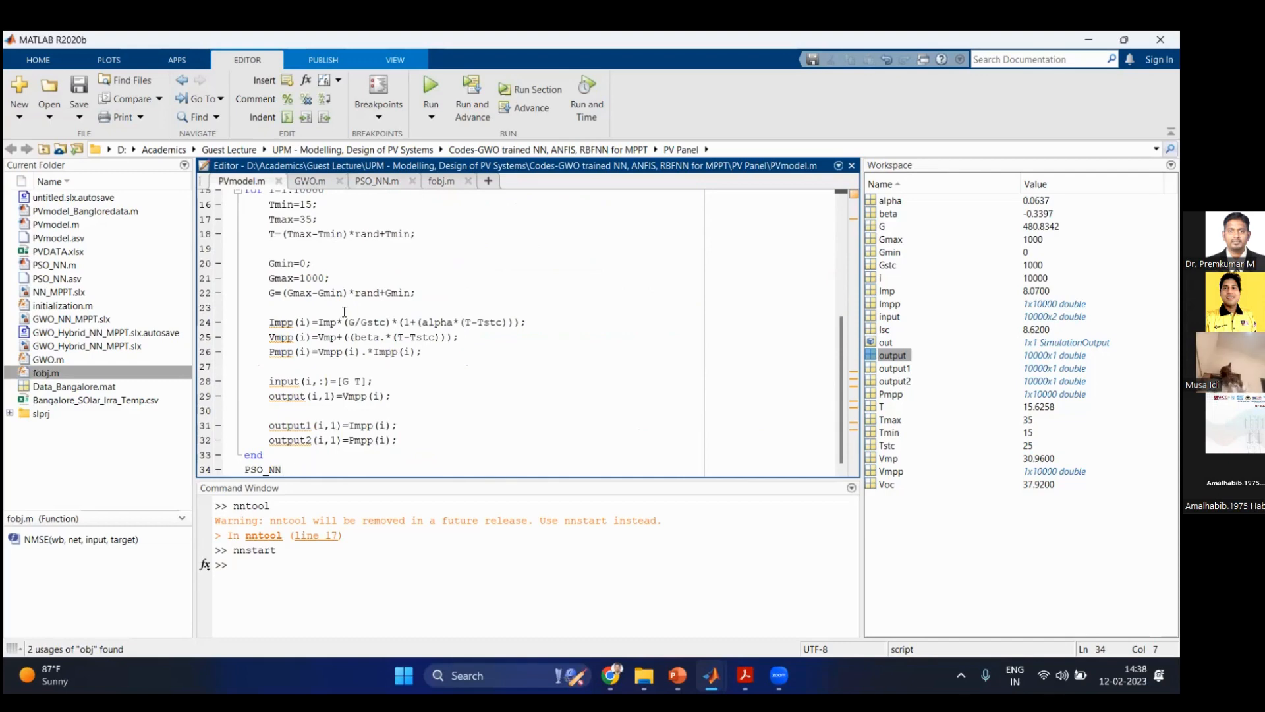
scroll(312, 425, up, 5)
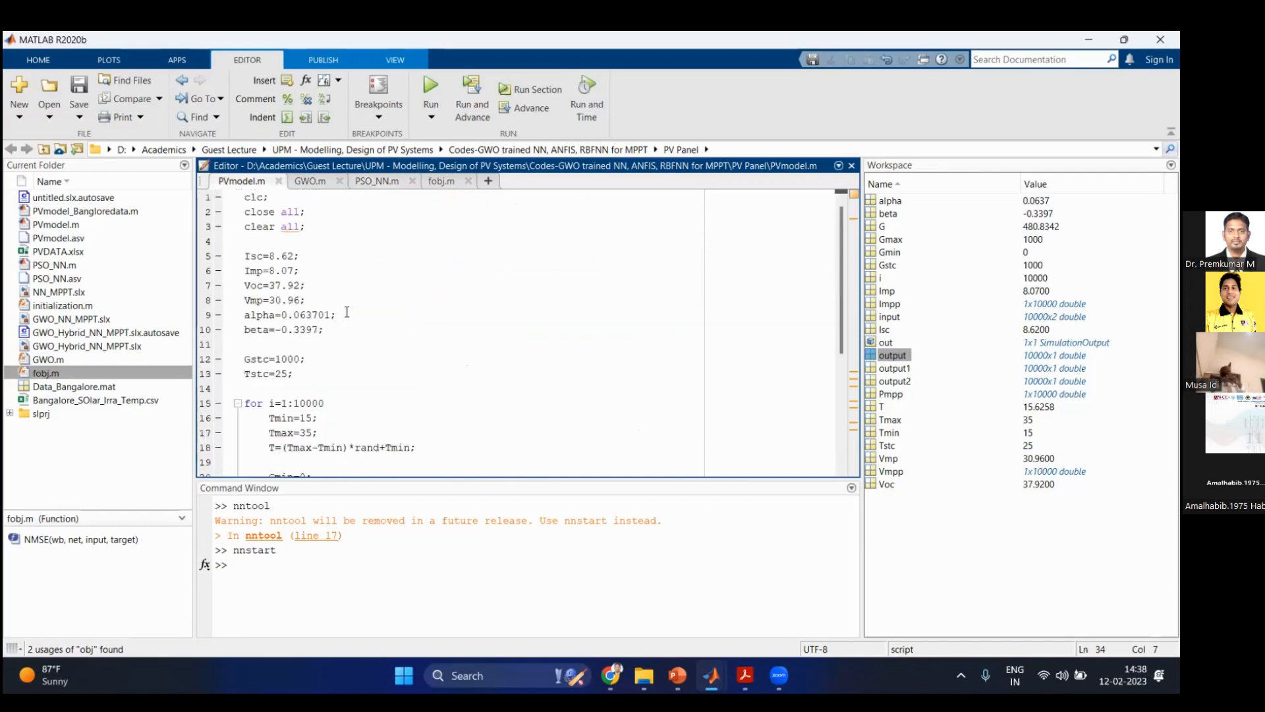
click(310, 241)
scroll(301, 373, down, 5)
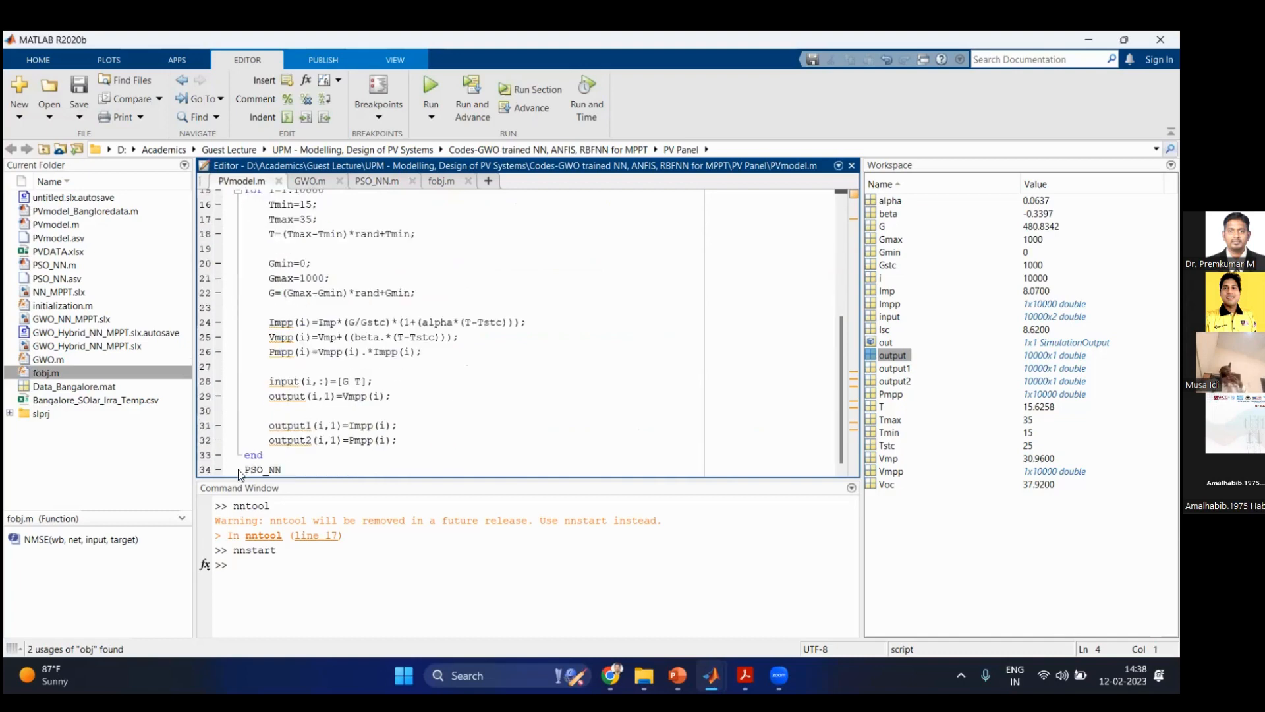
double_click(266, 468)
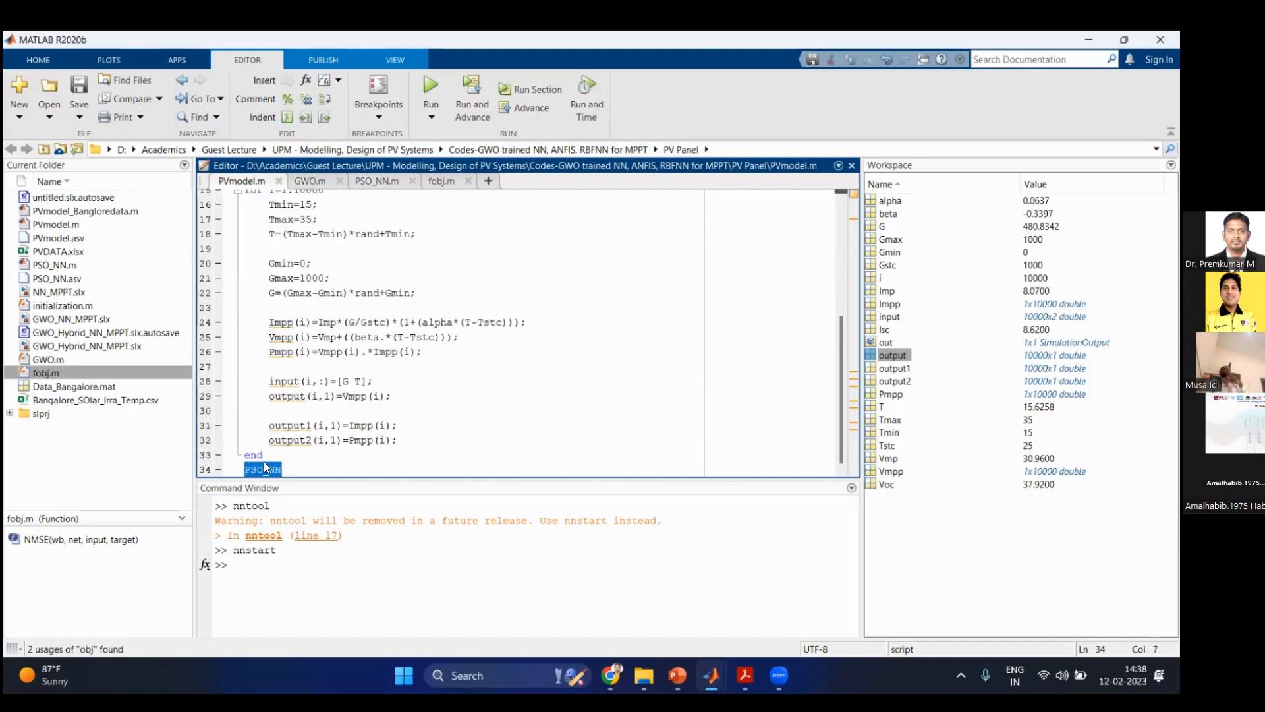
click(389, 183)
click(242, 181)
Step: Run the PVmodel.m script to generate the data, train the neural network with GWO and create its Simulink block
click(337, 234)
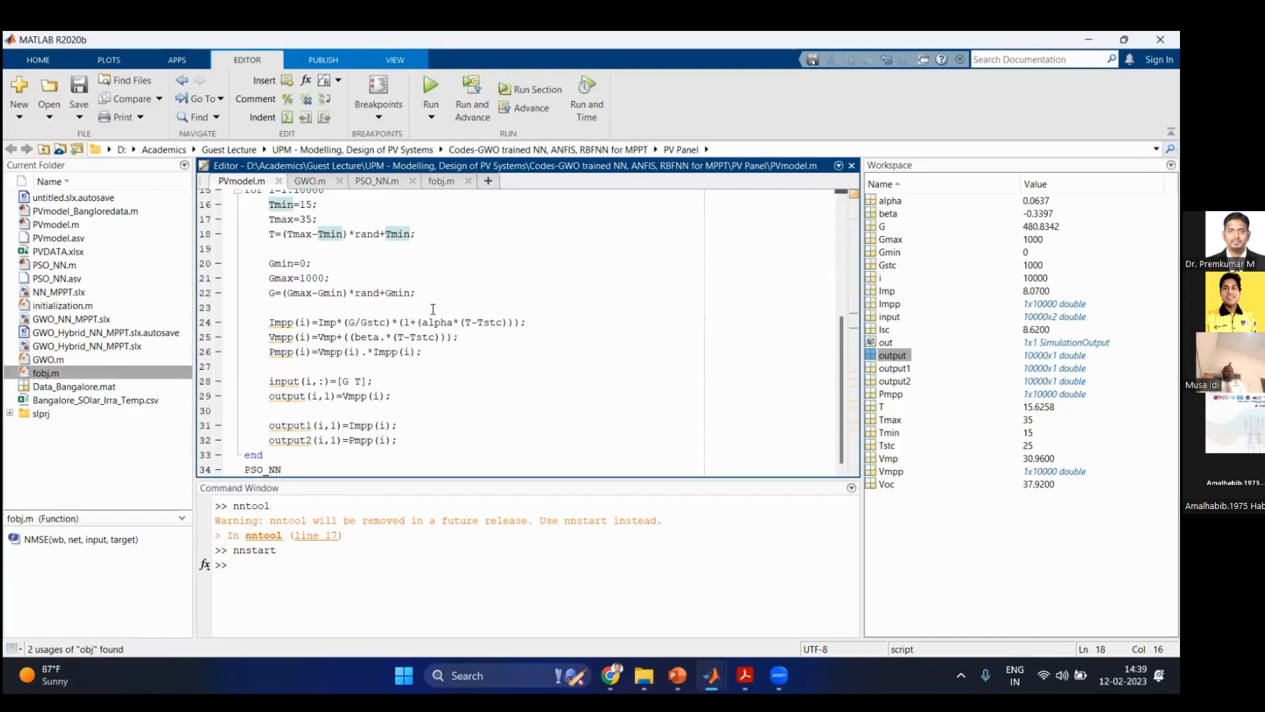
click(351, 338)
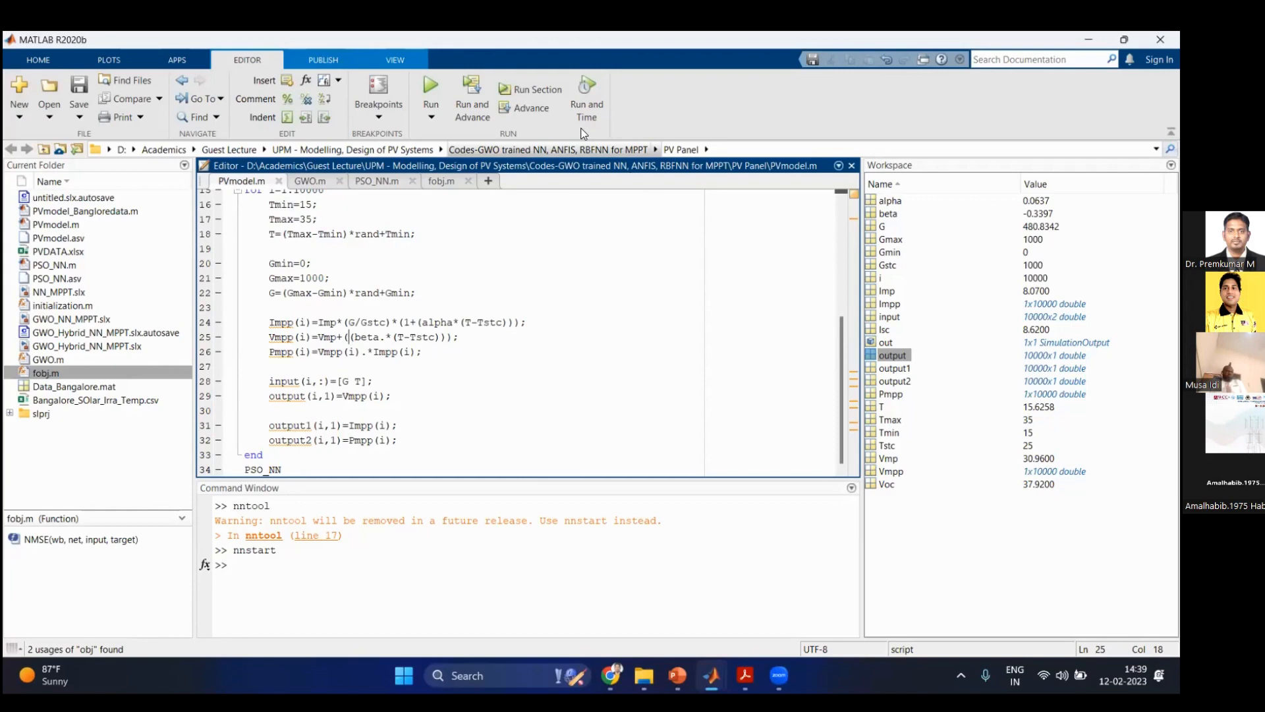
key(F5)
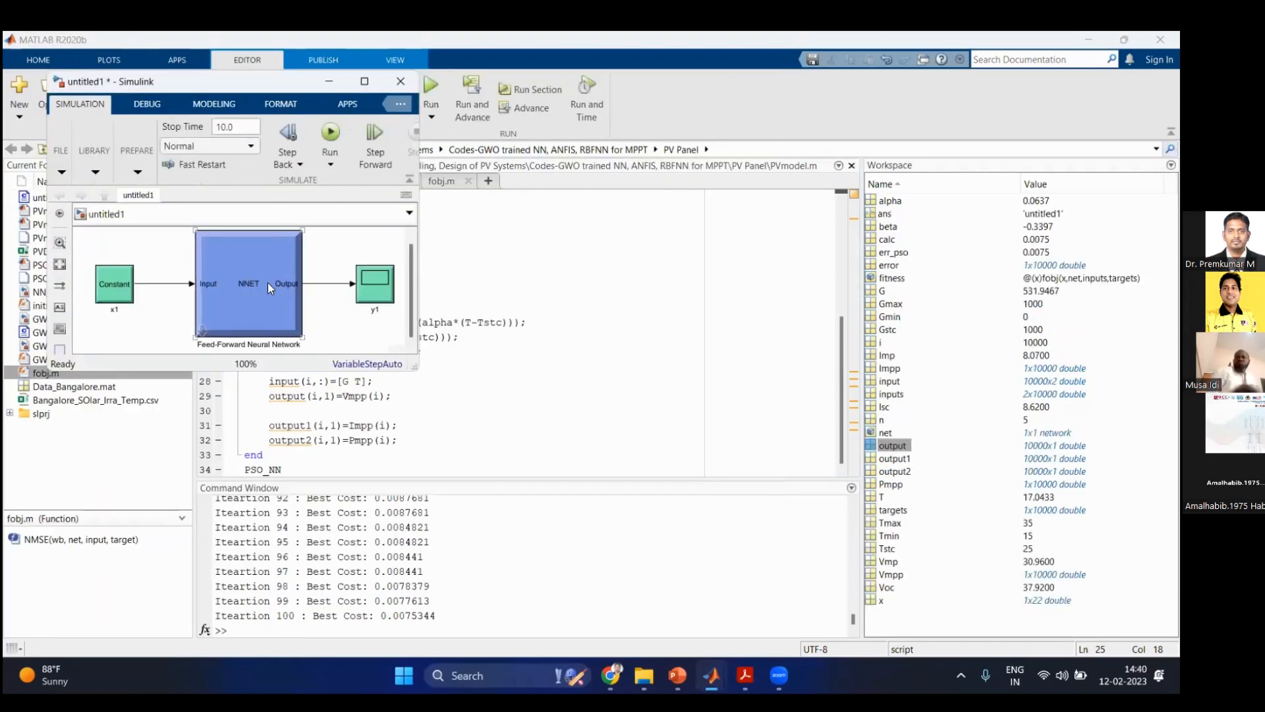
Step: Examine the generated feed-forward neural network block in the untitled1 Simulink model, enlarging its window, and return to the scripts
click(267, 284)
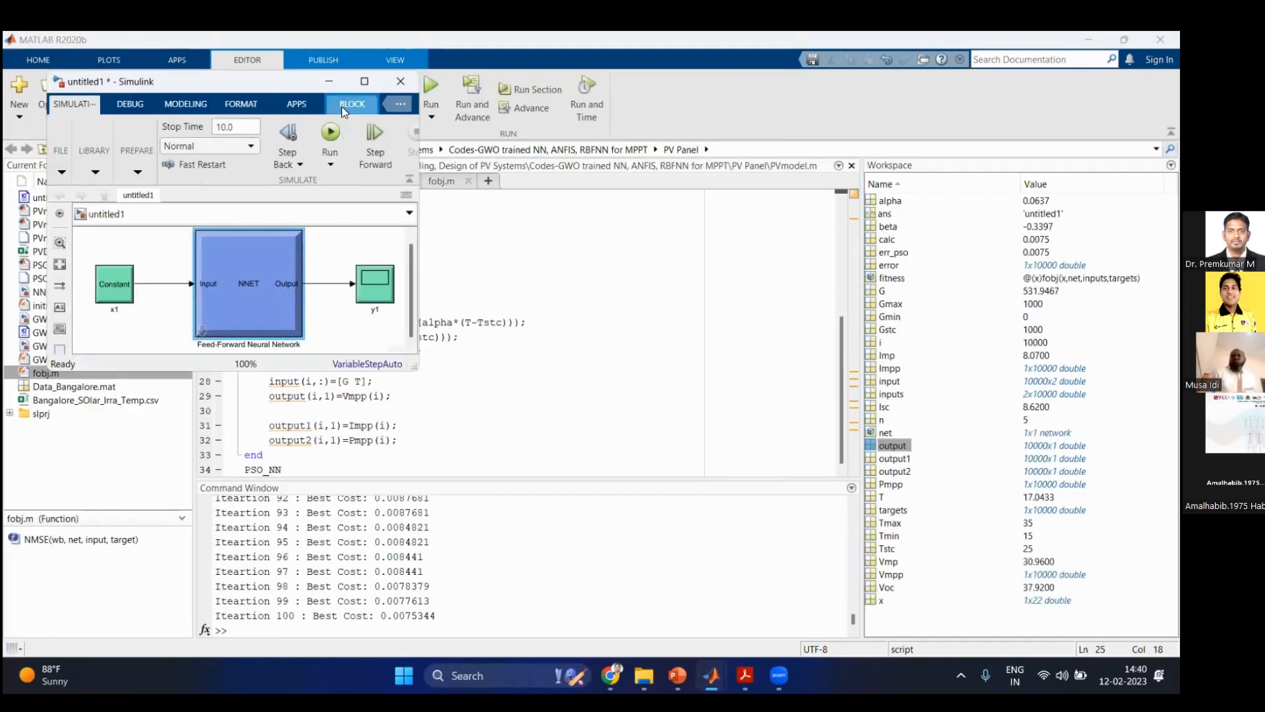
click(328, 81)
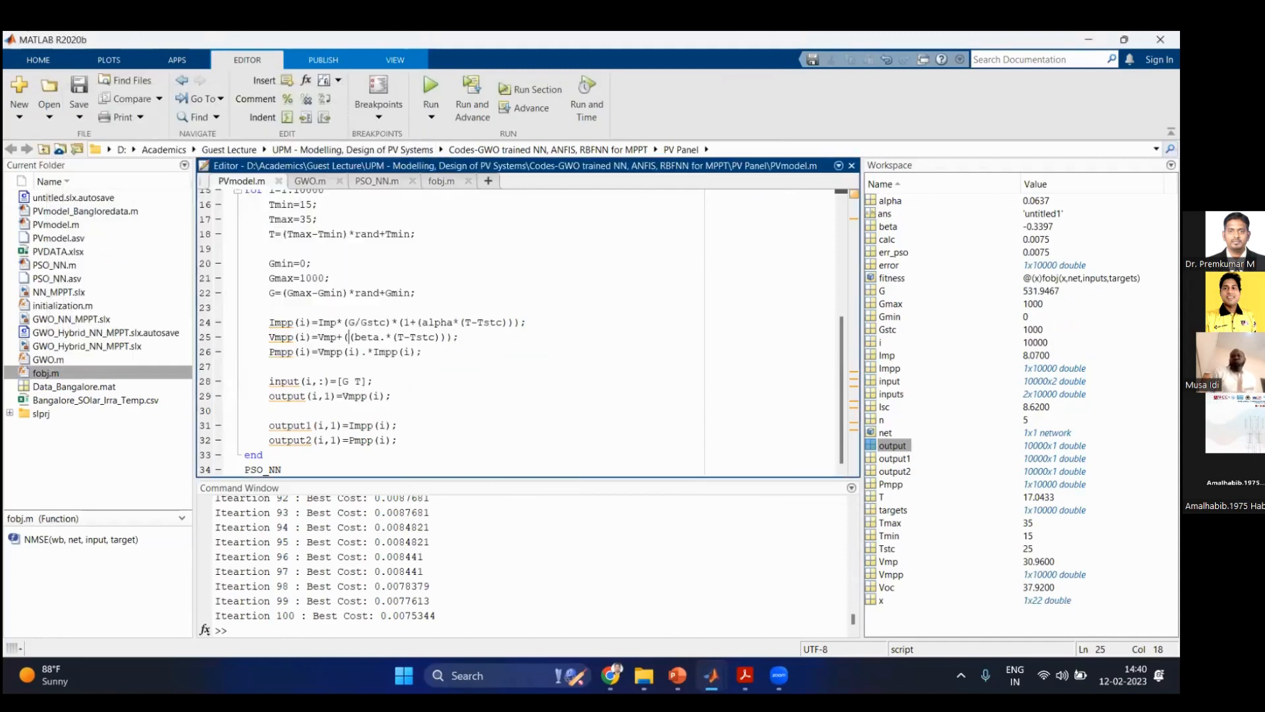
mouse_move(712, 675)
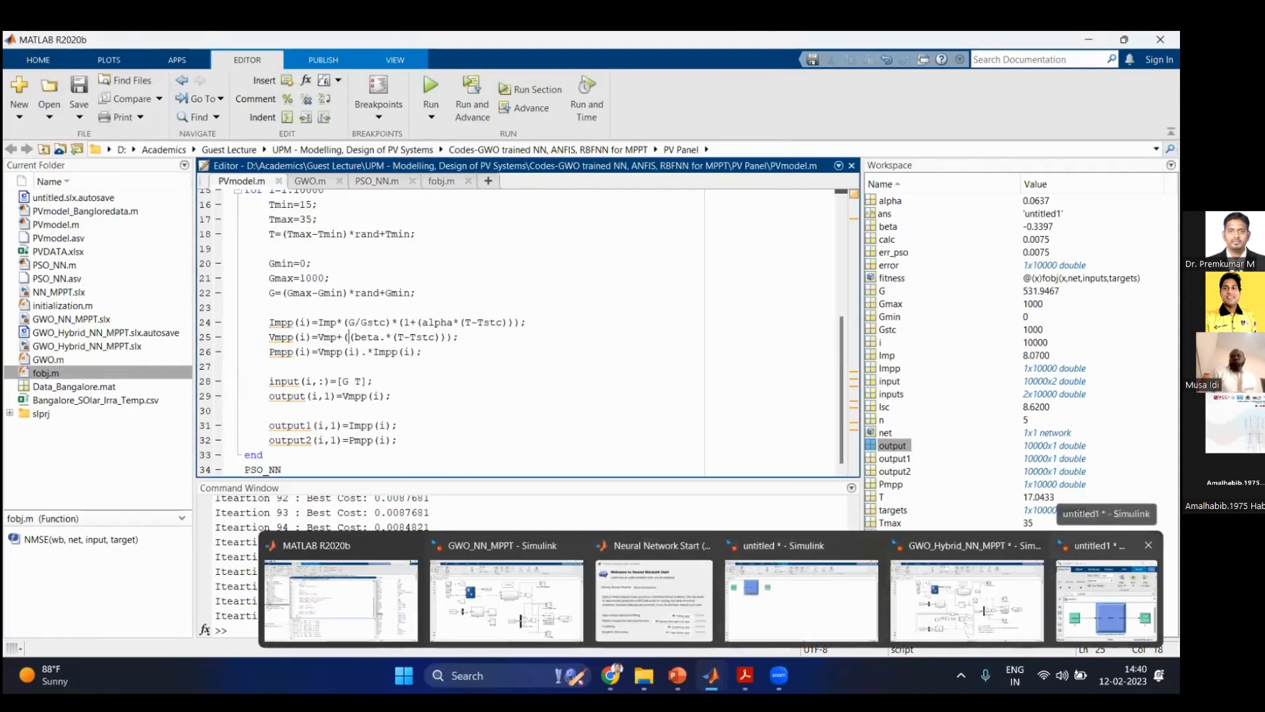
click(1107, 600)
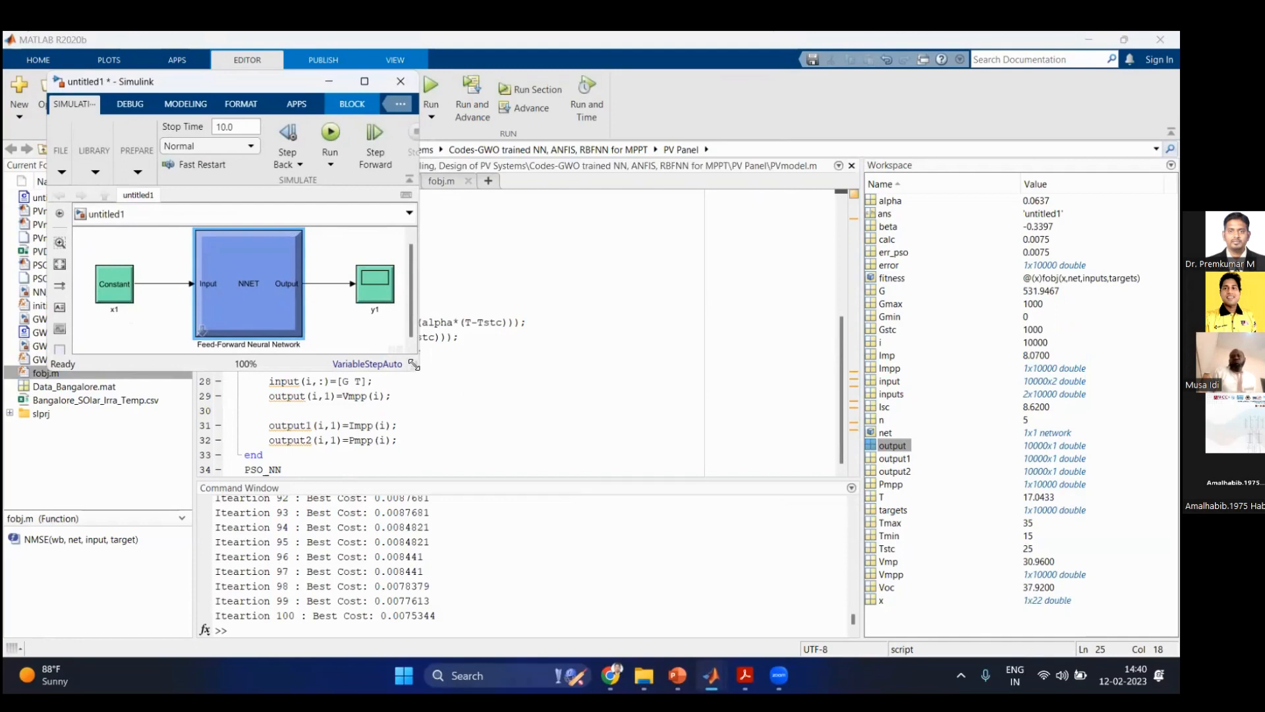
drag(414, 372, 540, 468)
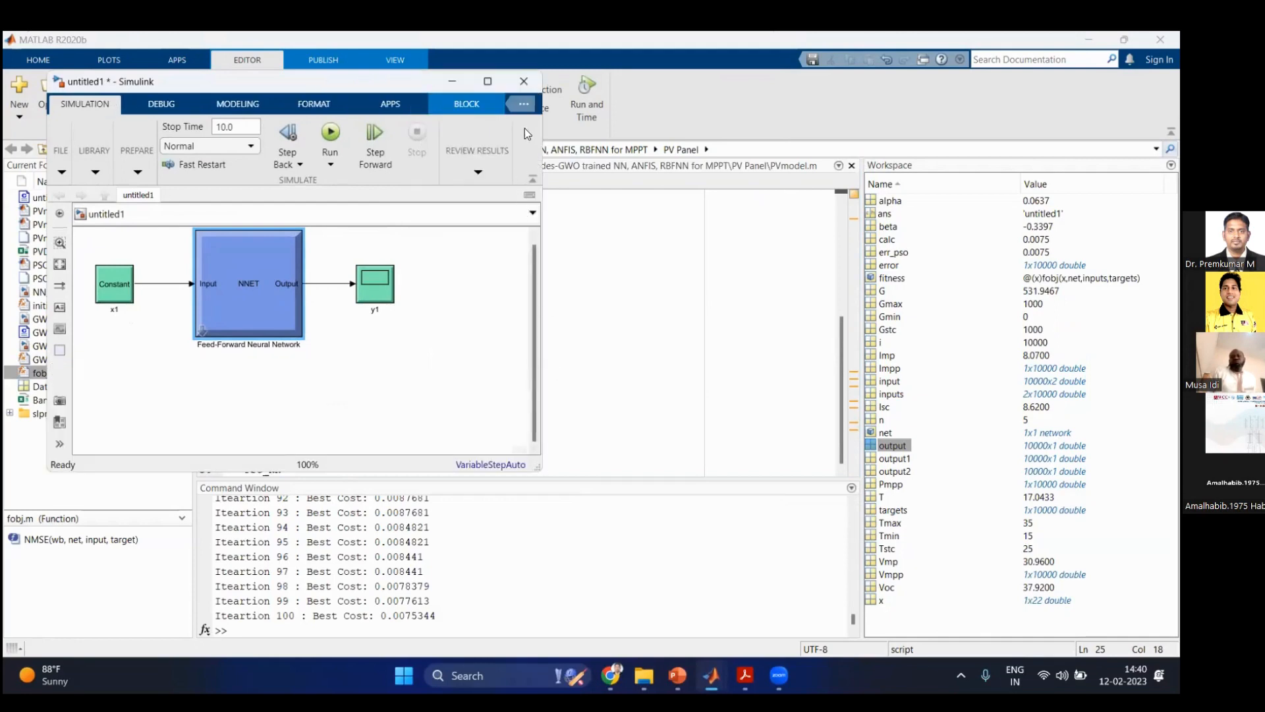
key(alt+Tab)
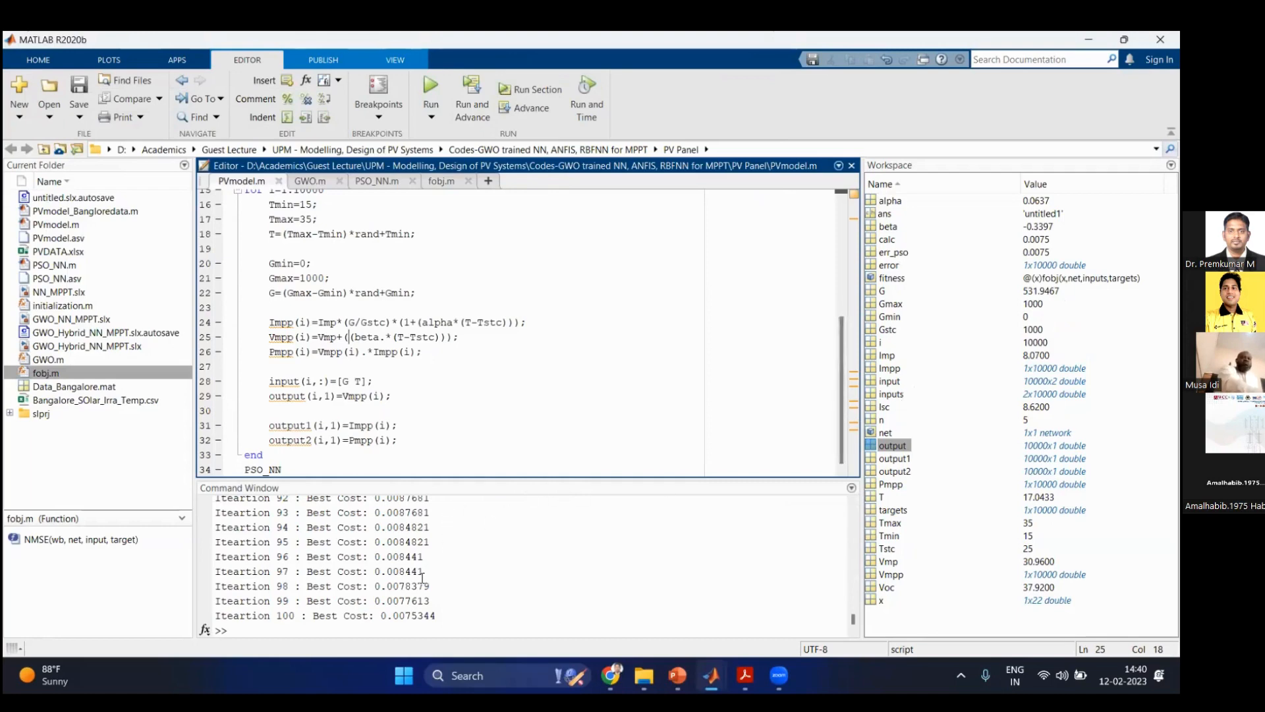
mouse_move(711, 676)
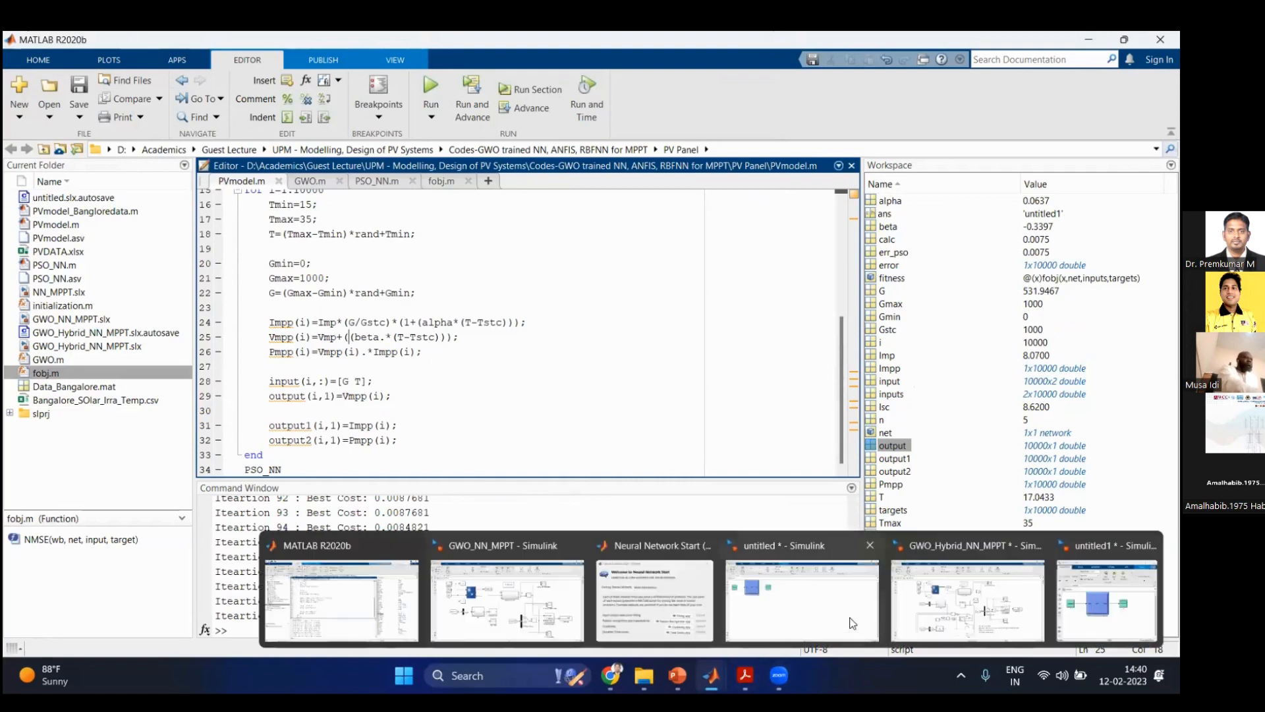
click(1107, 601)
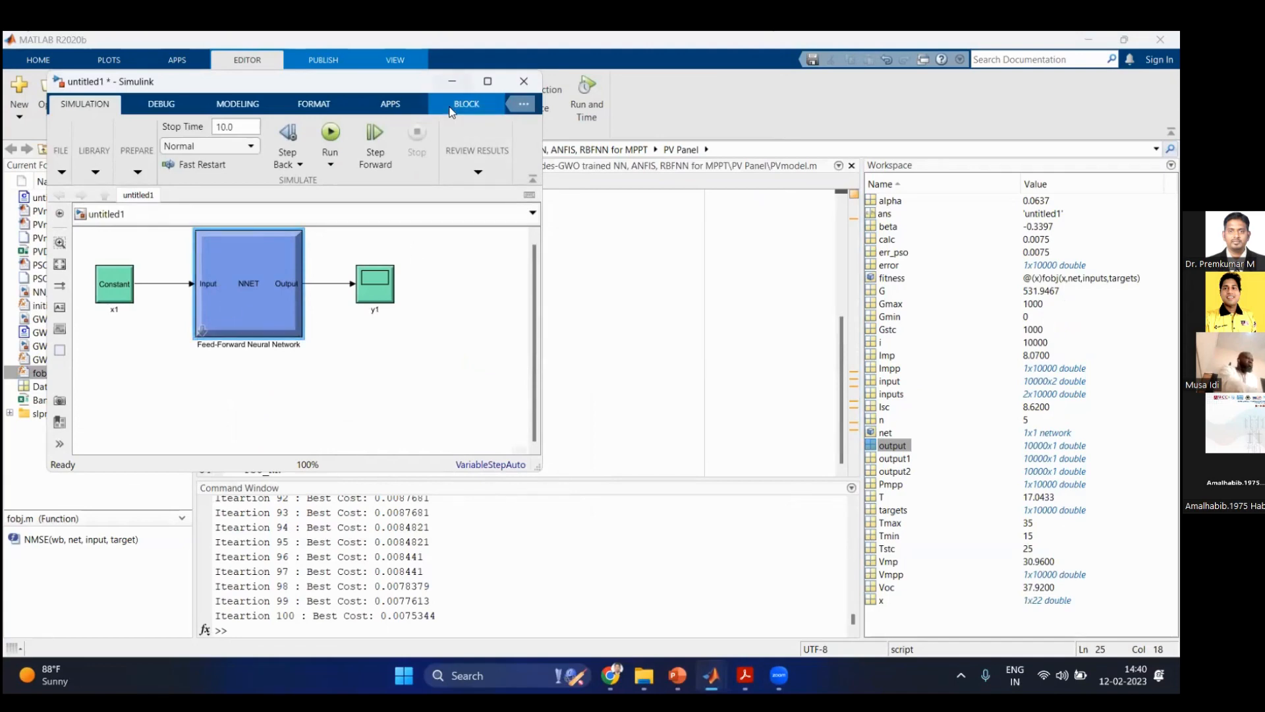
click(453, 82)
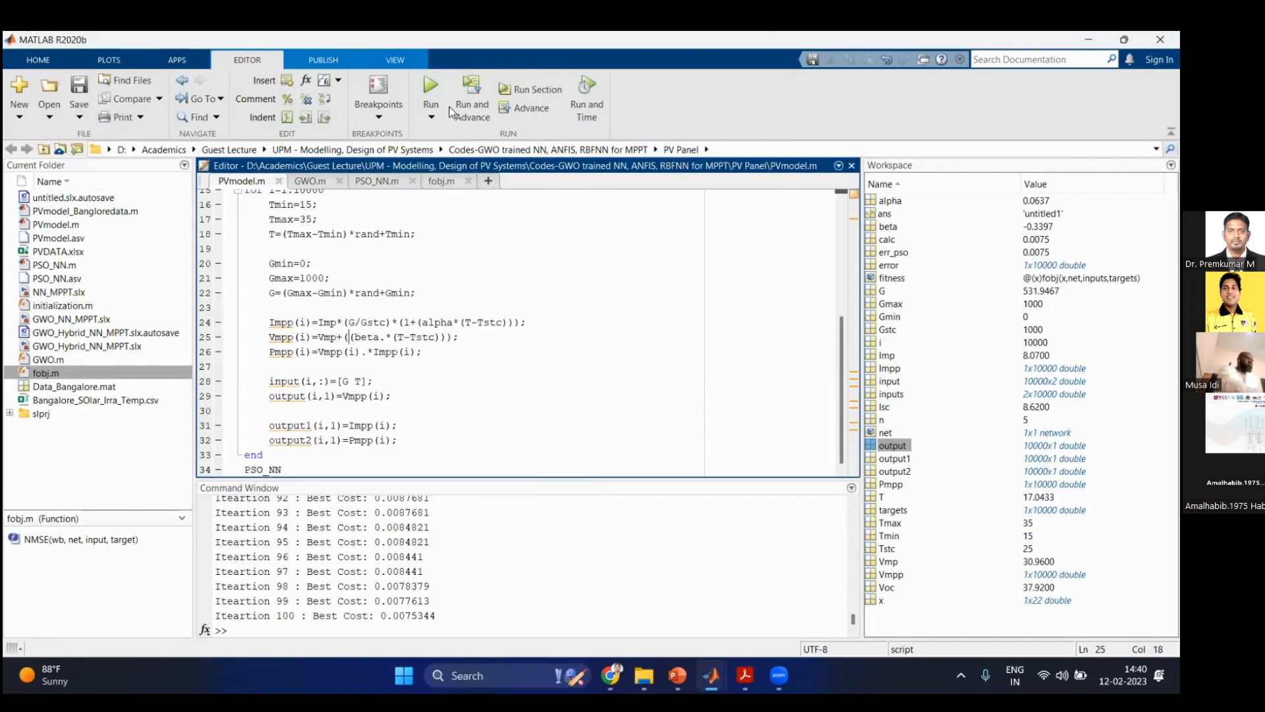
Step: Set the number of neurons n to 10 on line 5 of PSO_NN.m and save the script
click(310, 181)
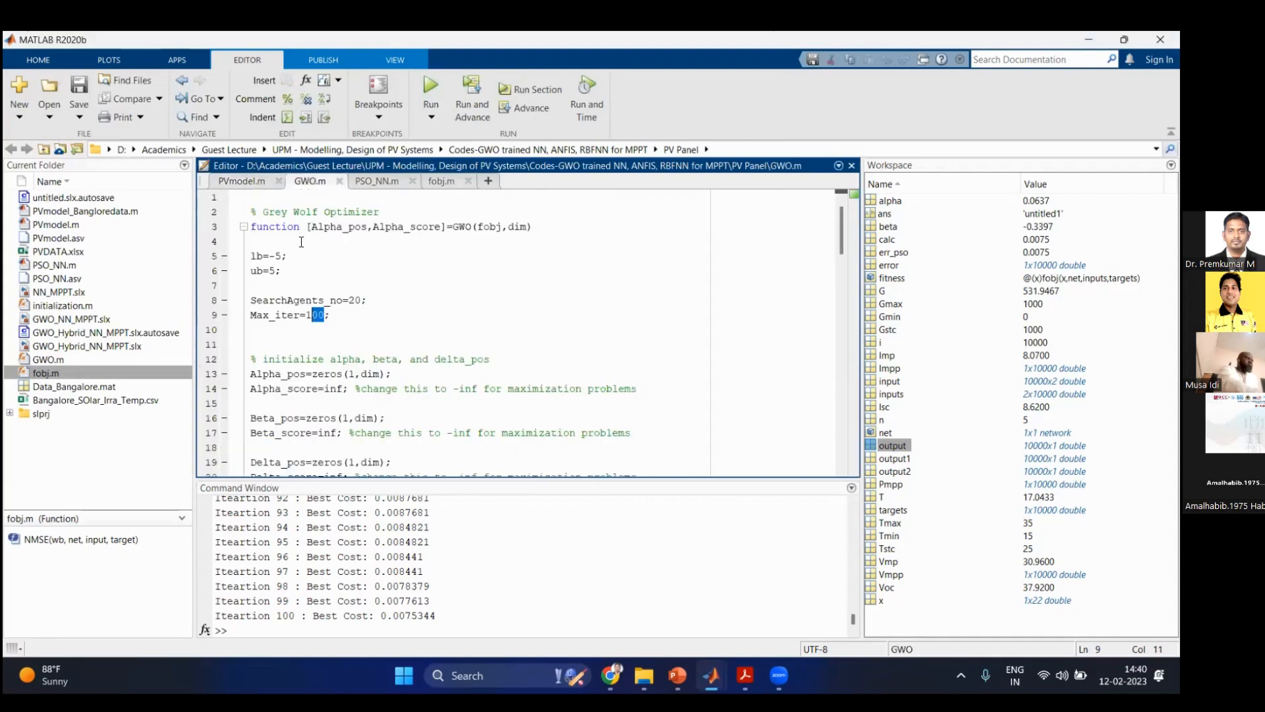
click(370, 185)
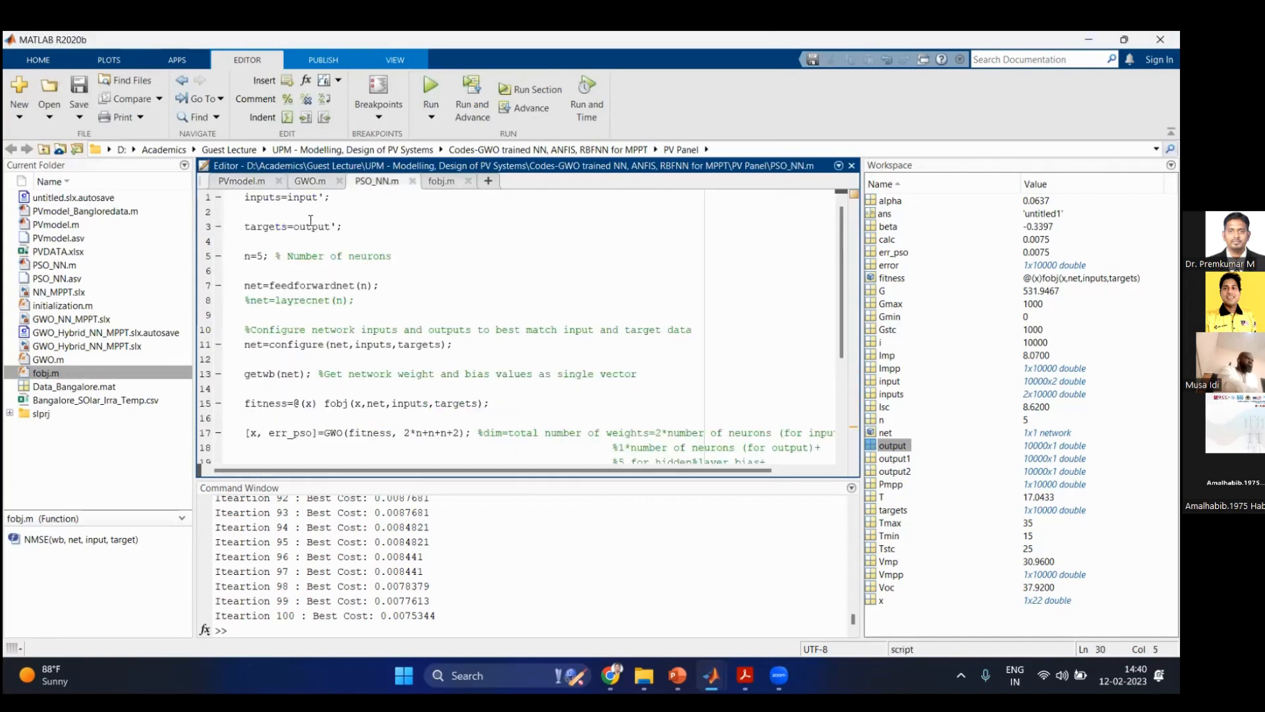
double_click(259, 254)
text(10)
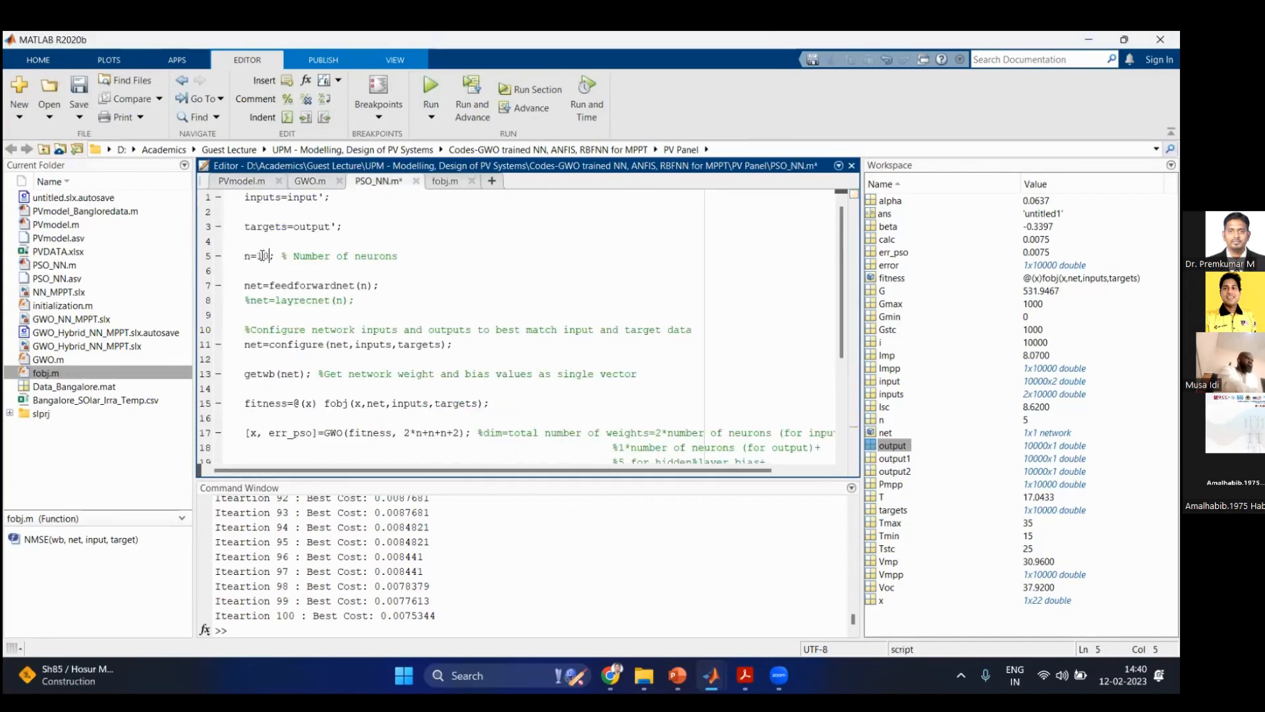
key(ctrl+s)
Step: Rerun PVmodel.m with 10 neurons and compare the iteration 100 best cost with that of the previous run
drag(381, 616, 434, 619)
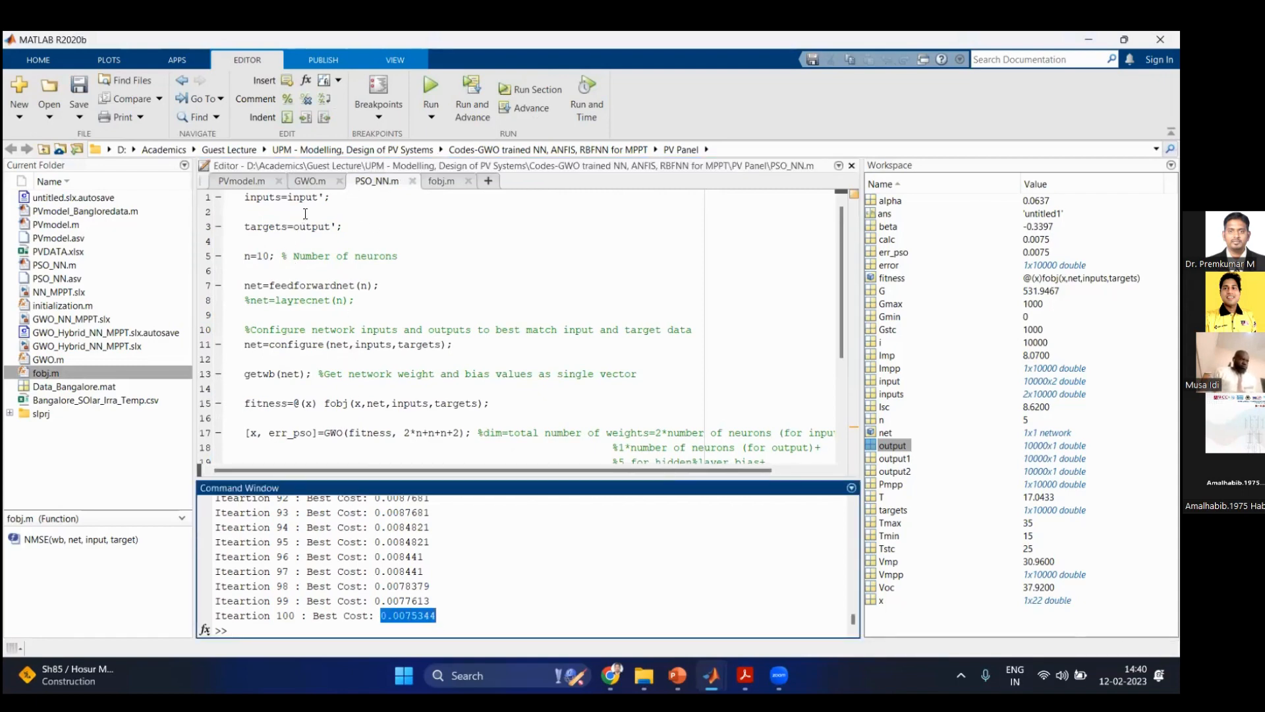
click(242, 181)
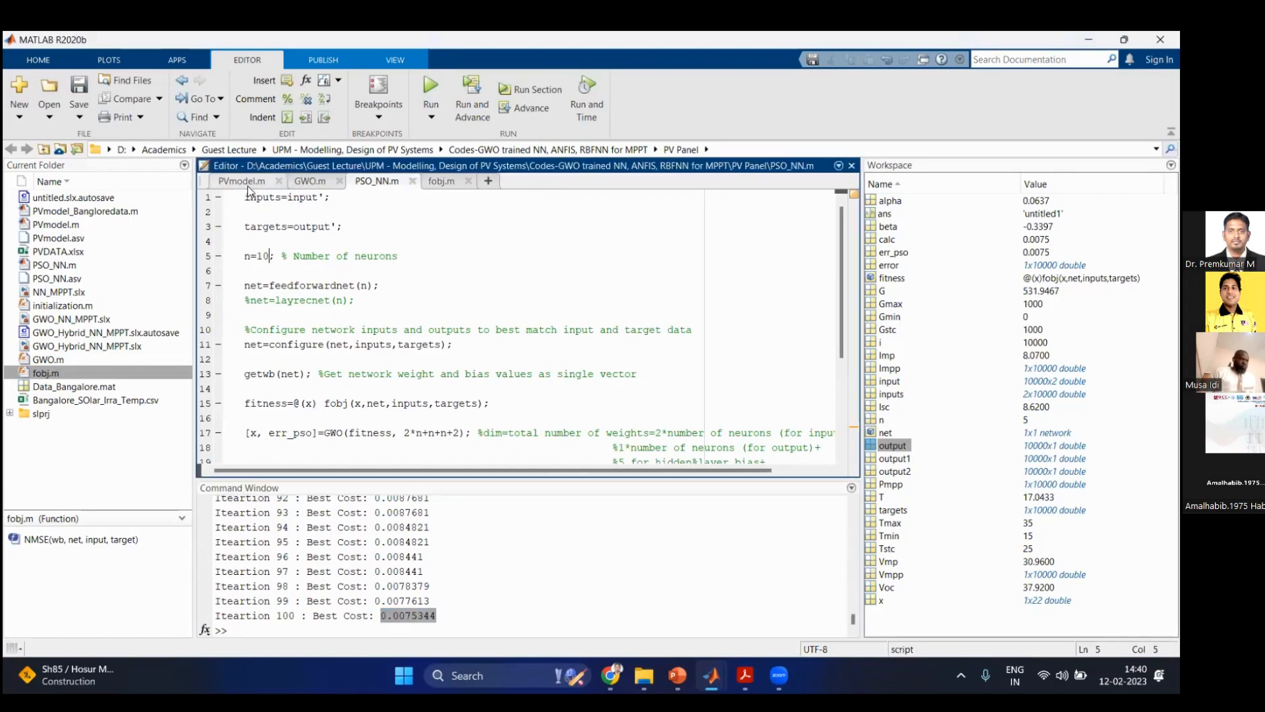
key(F5)
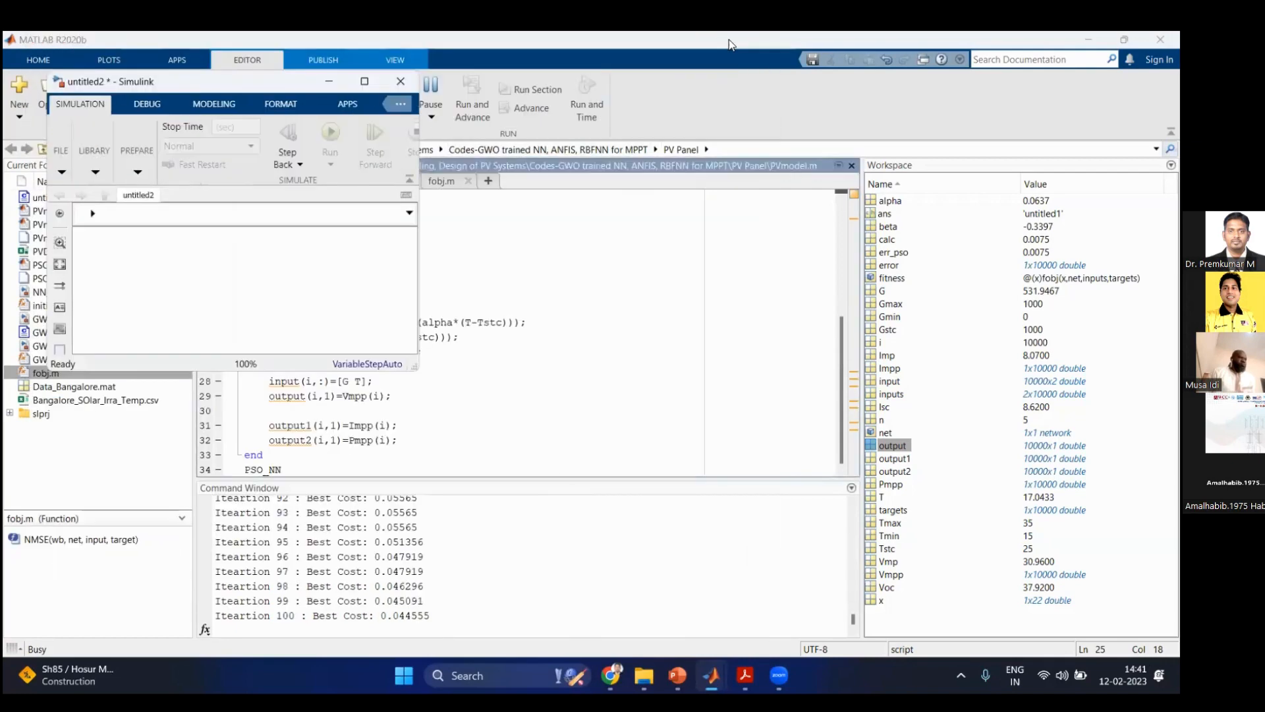
click(377, 565)
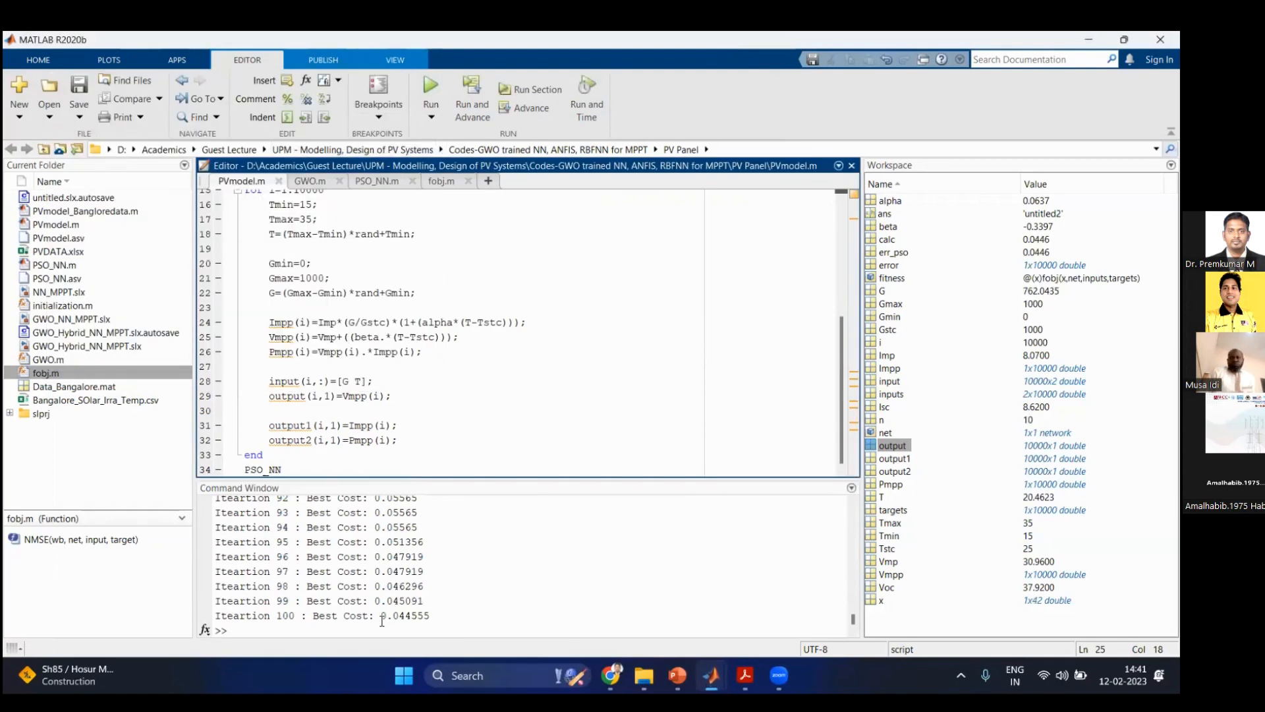
drag(382, 620, 430, 620)
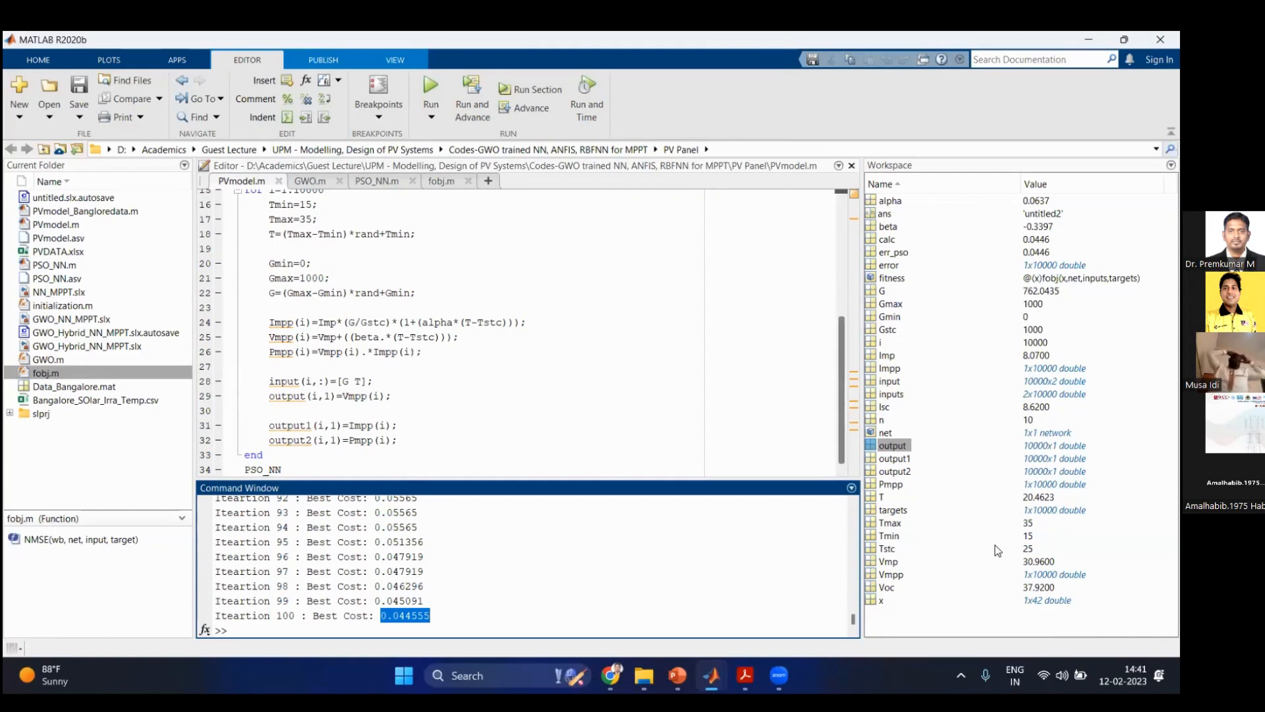
Step: Inspect the optimized weights and biases stored in workspace variable x for the 10-neuron network, and close the variable view
click(875, 599)
double_click(875, 597)
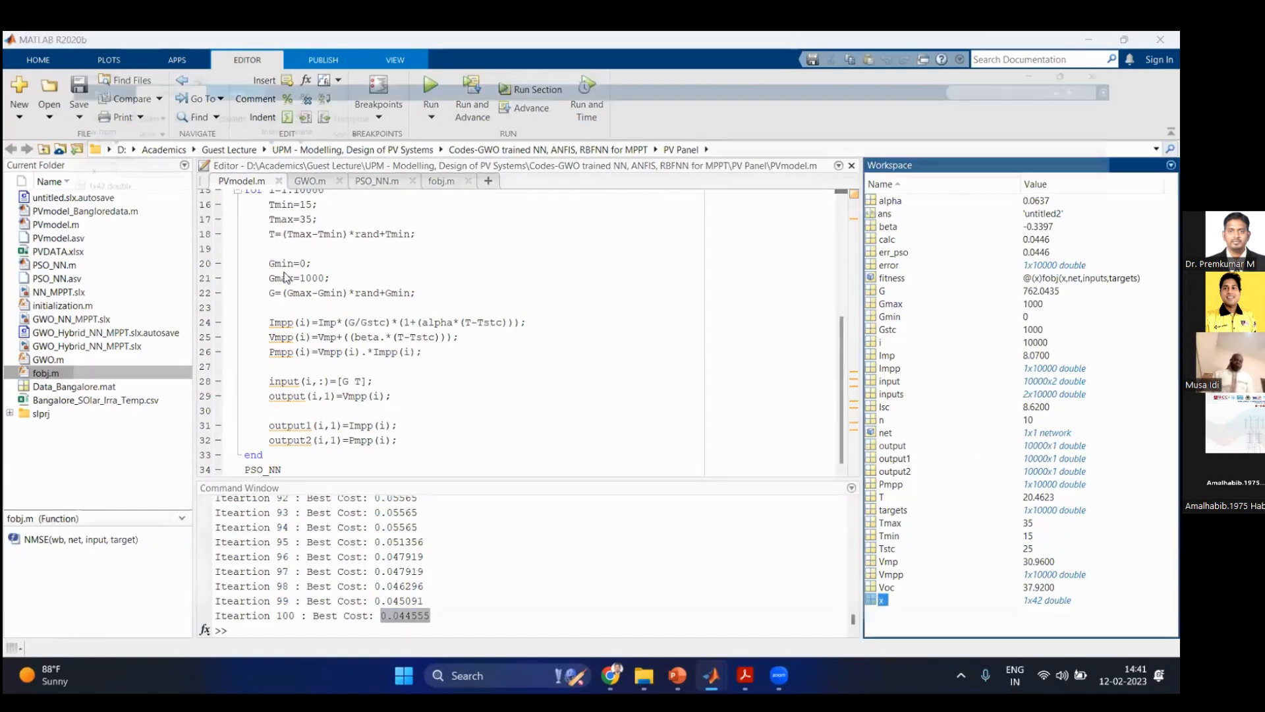
drag(328, 631, 689, 627)
key(super+Down)
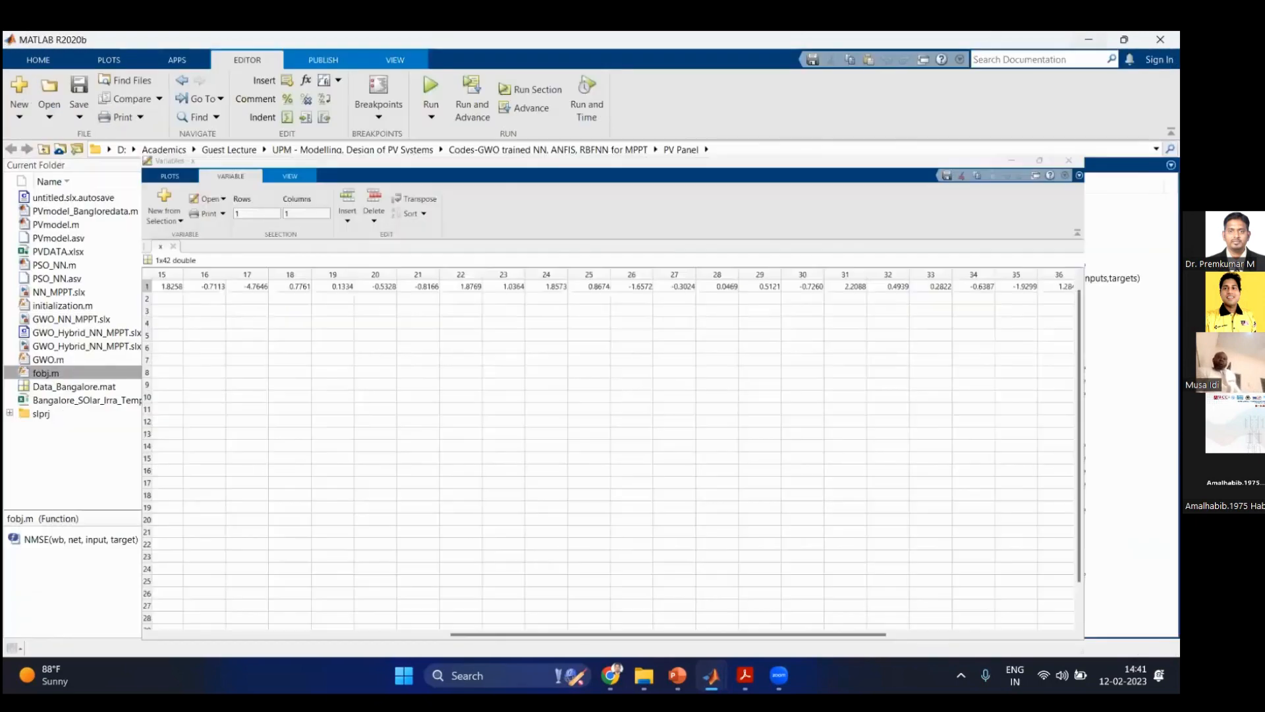
key(super+Down)
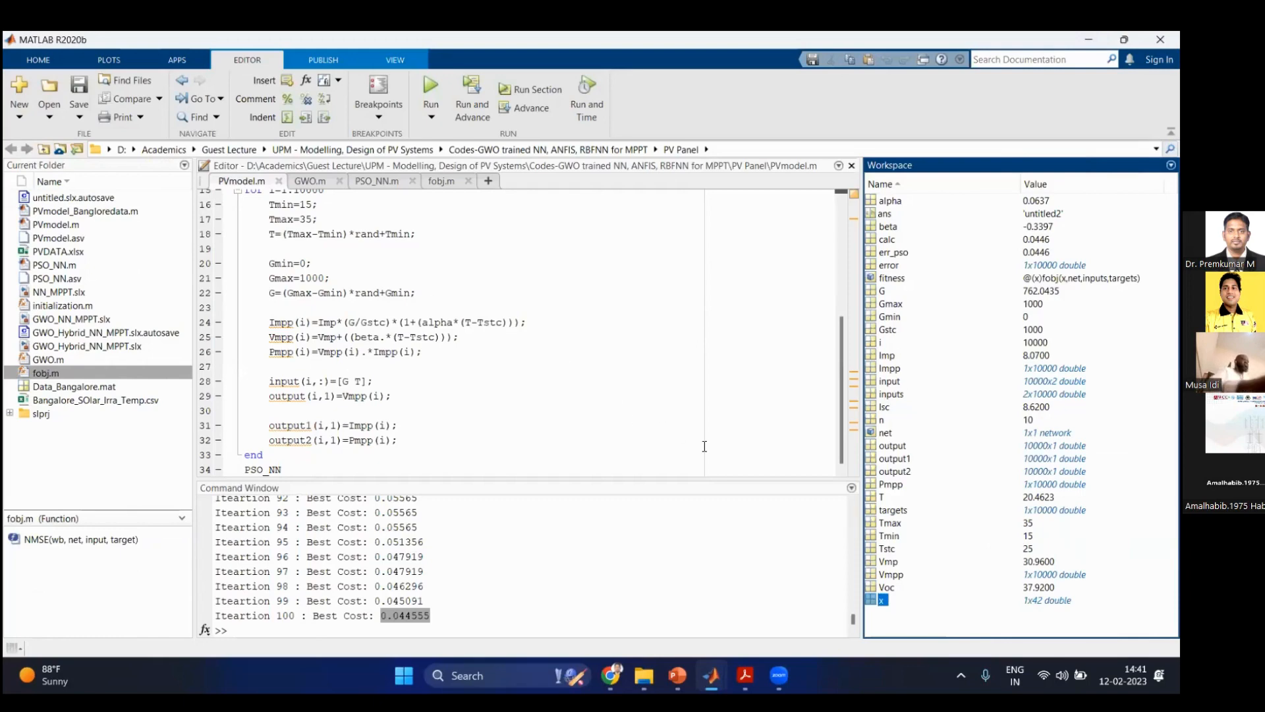
double_click(870, 600)
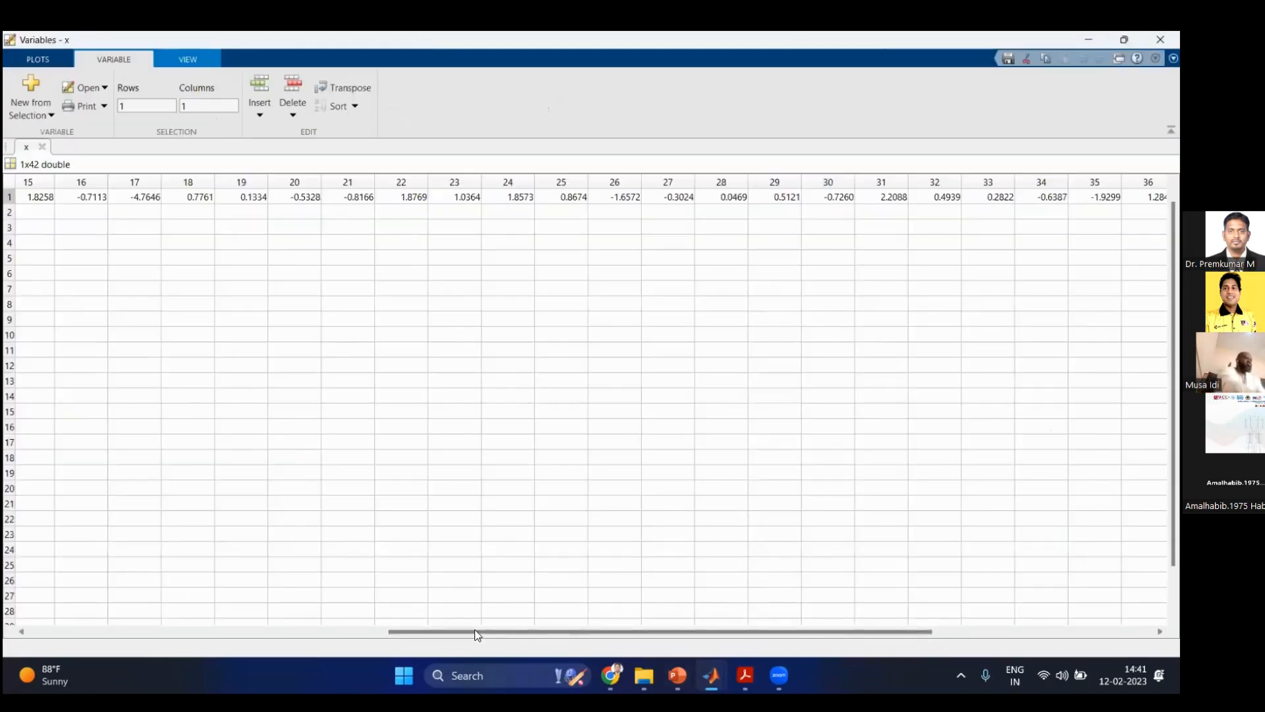
drag(476, 631, 223, 587)
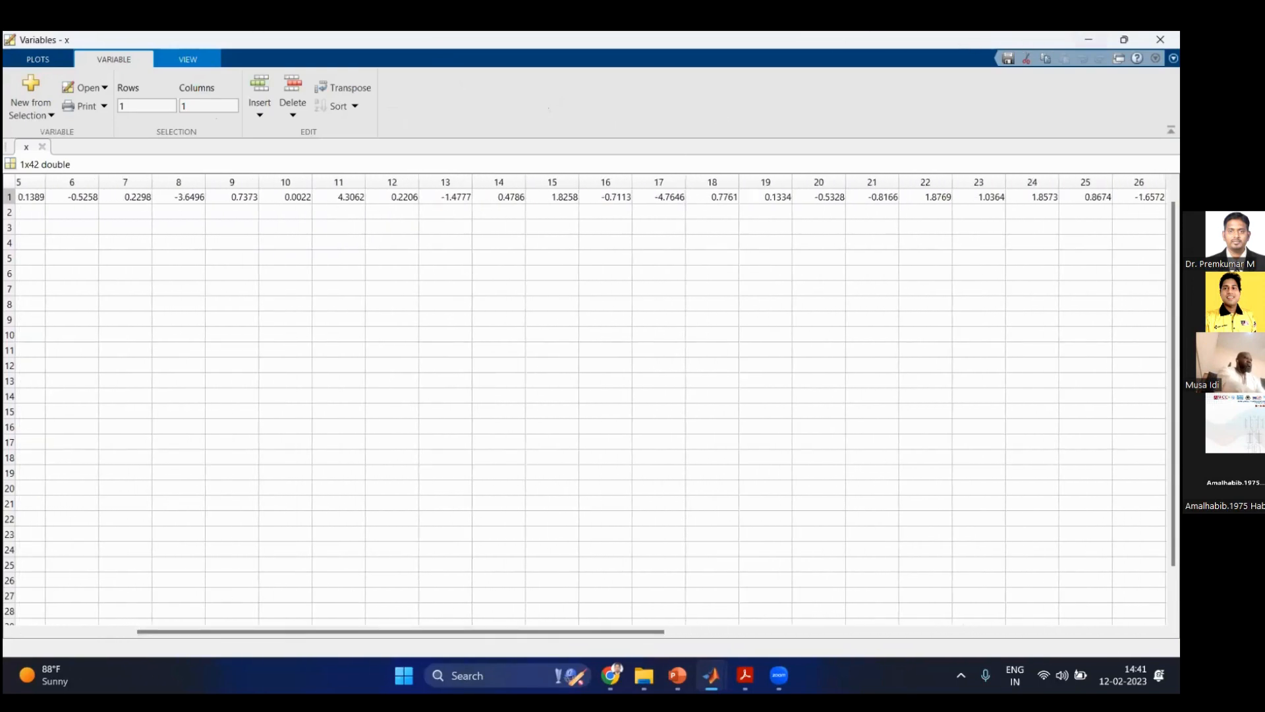
click(1161, 40)
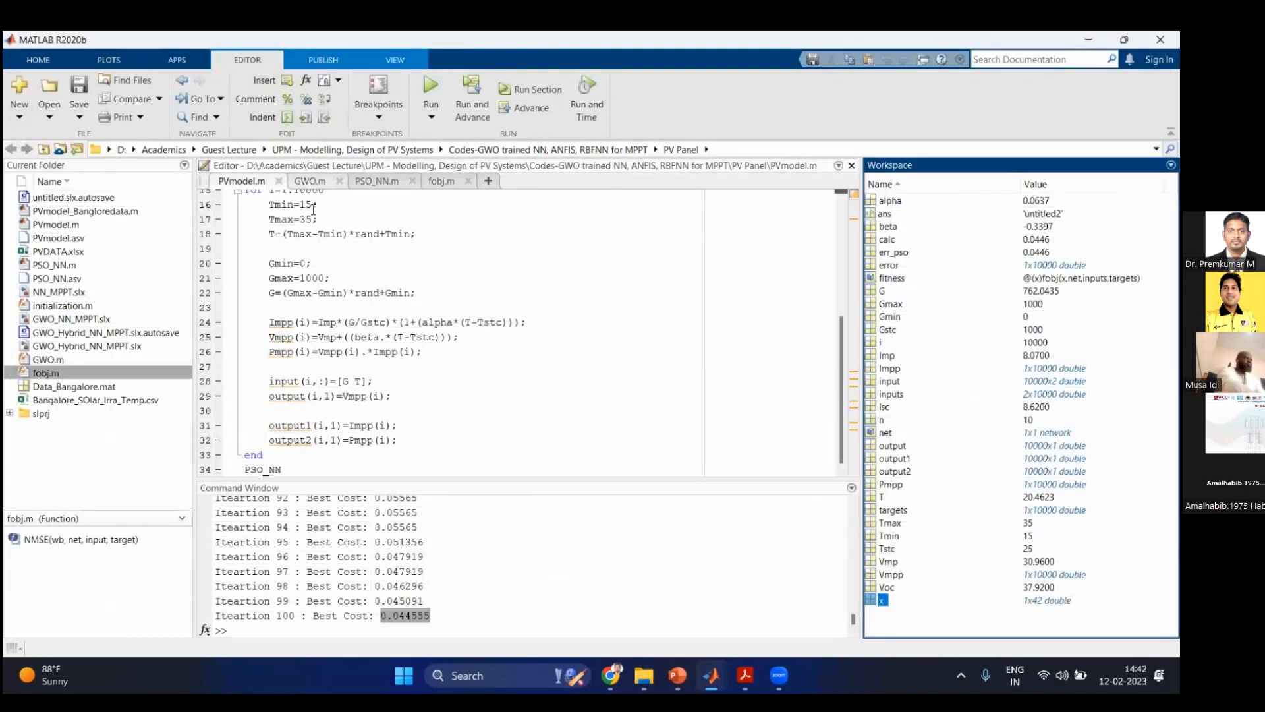
Step: Change the number of neurons n to 50 on line 5 of PSO_NN.m
click(310, 181)
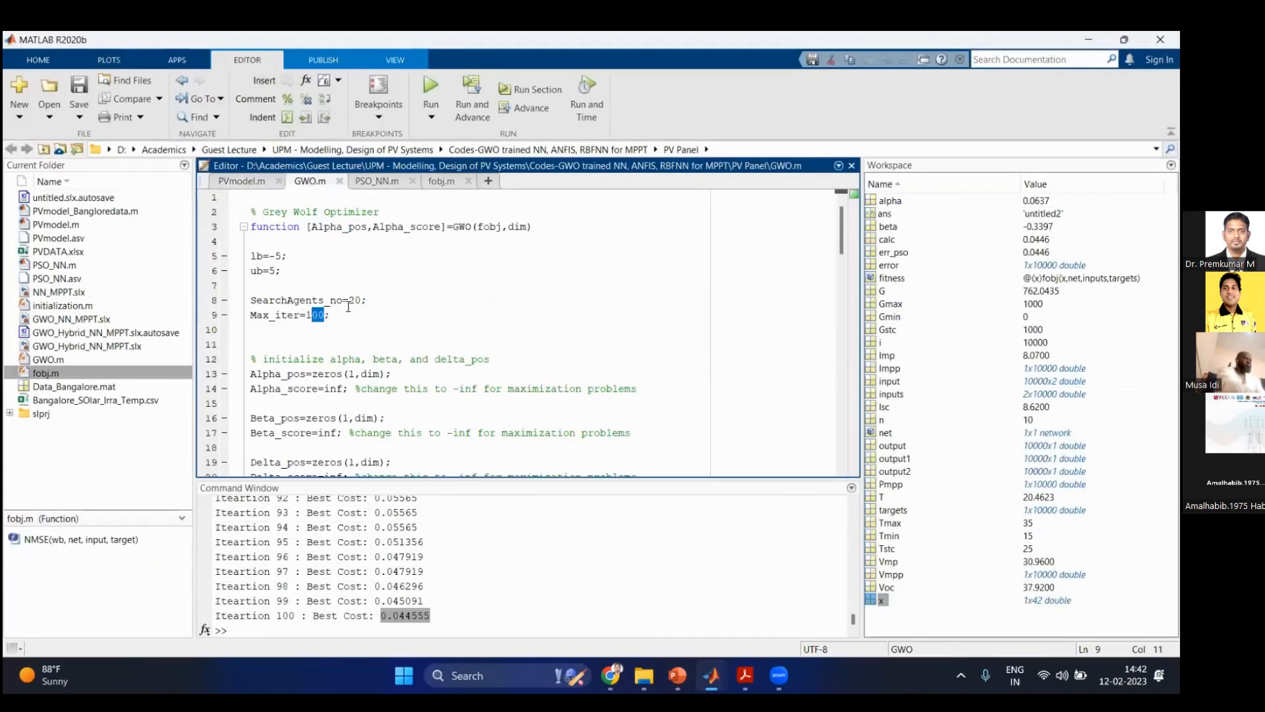
click(375, 181)
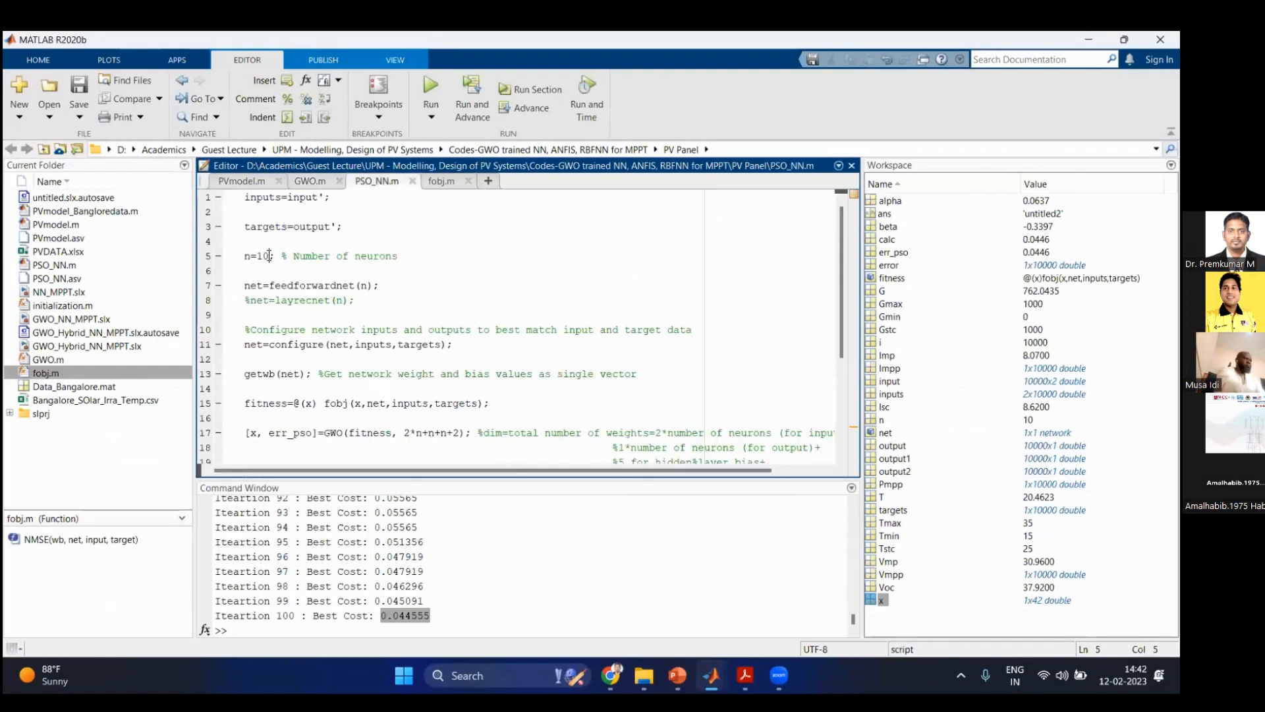
key(BackSpace)
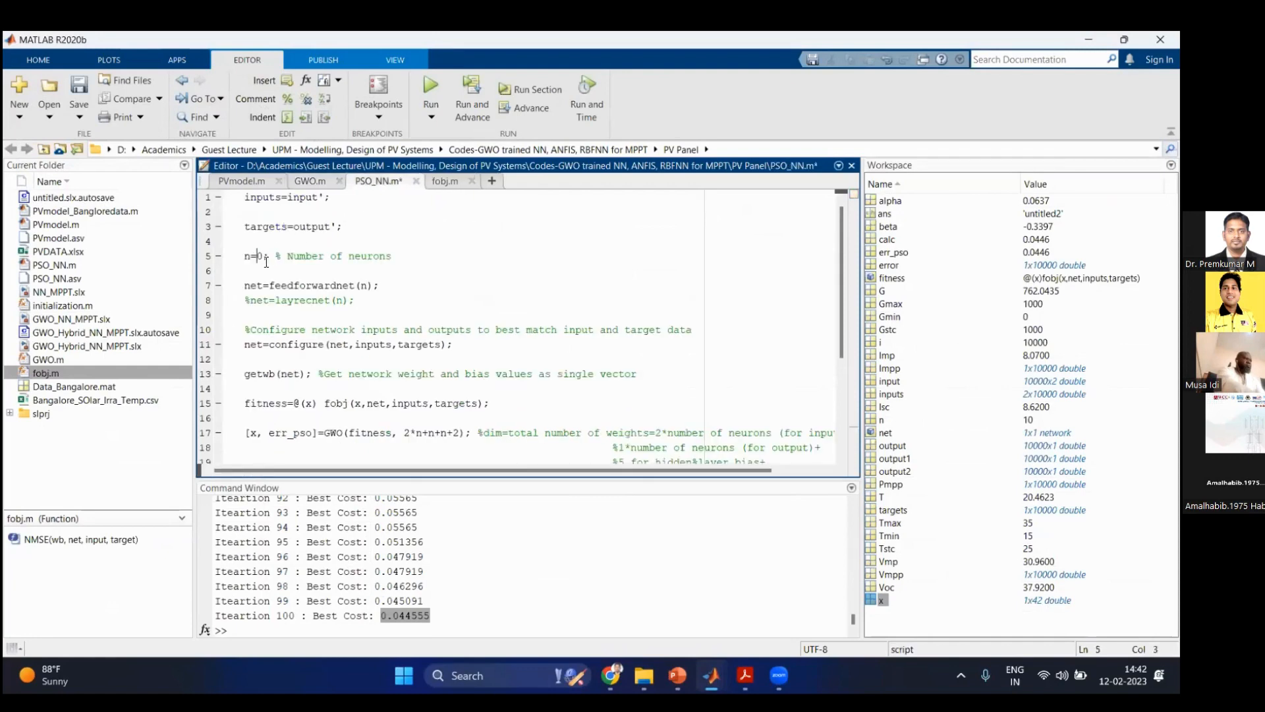
text(5)
Step: Rerun PVmodel.m with 50 neurons and check the best cost at iteration 100
click(242, 181)
click(431, 93)
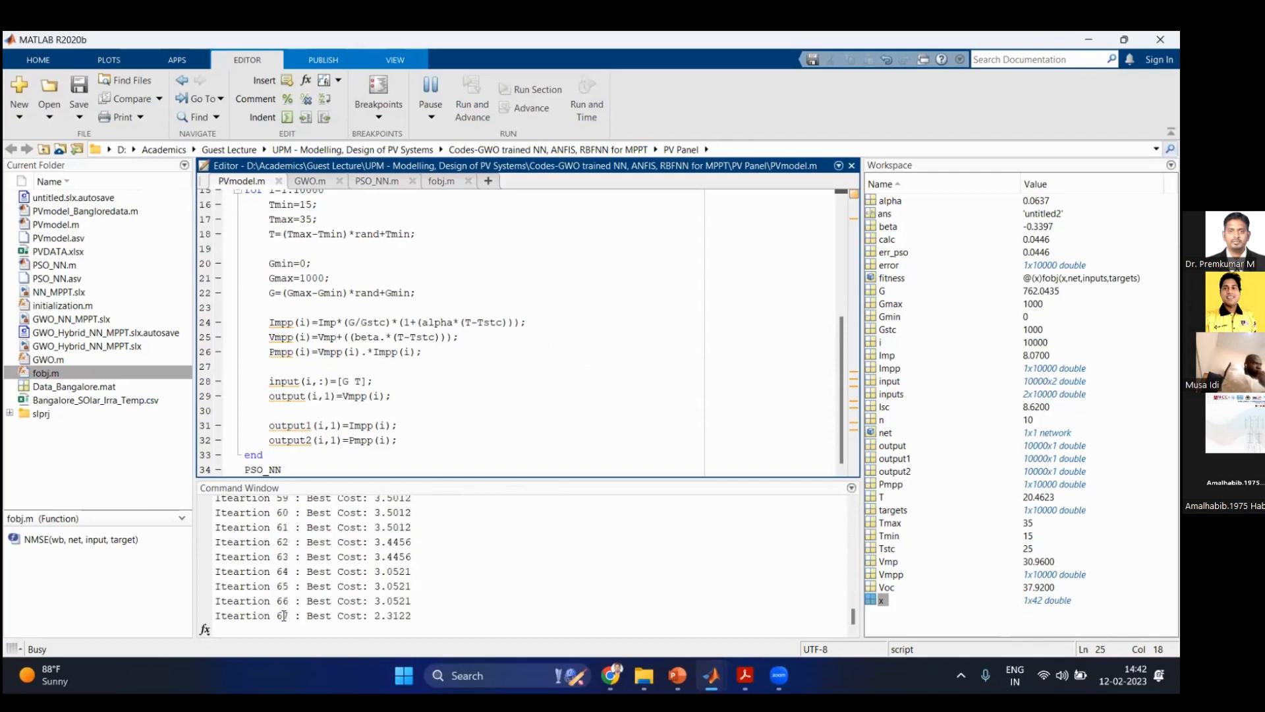
click(350, 615)
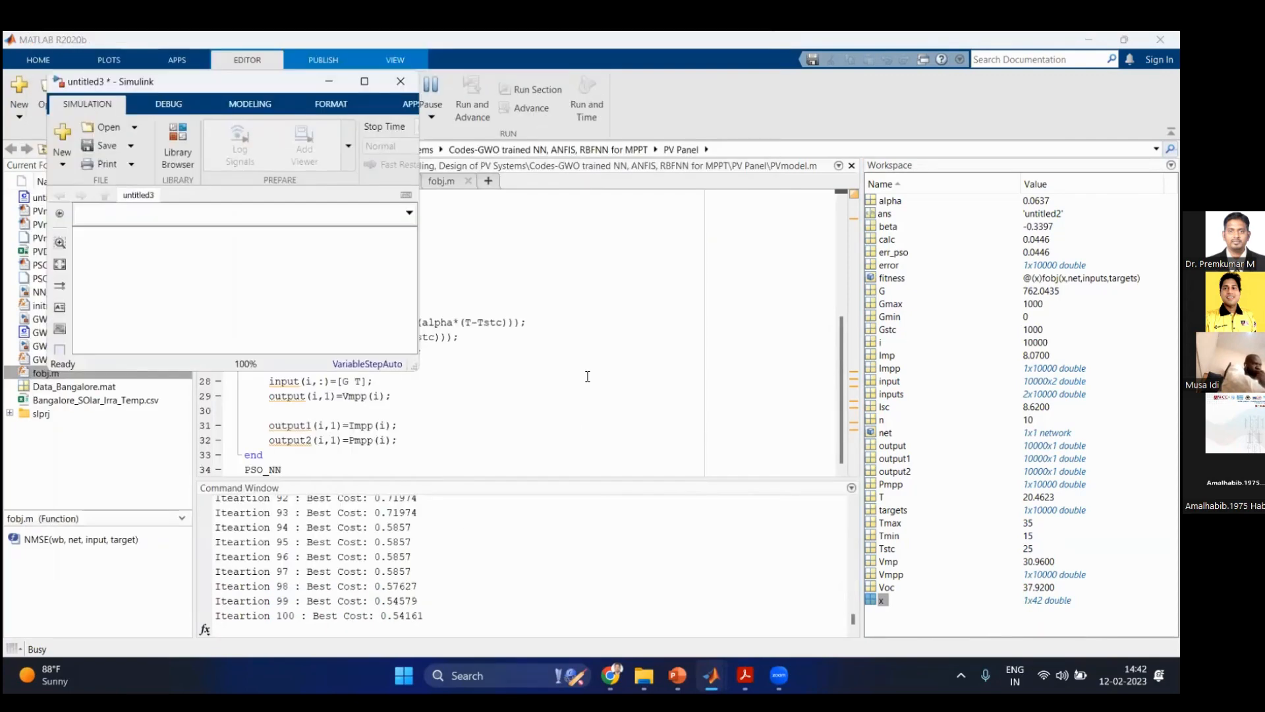
double_click(402, 615)
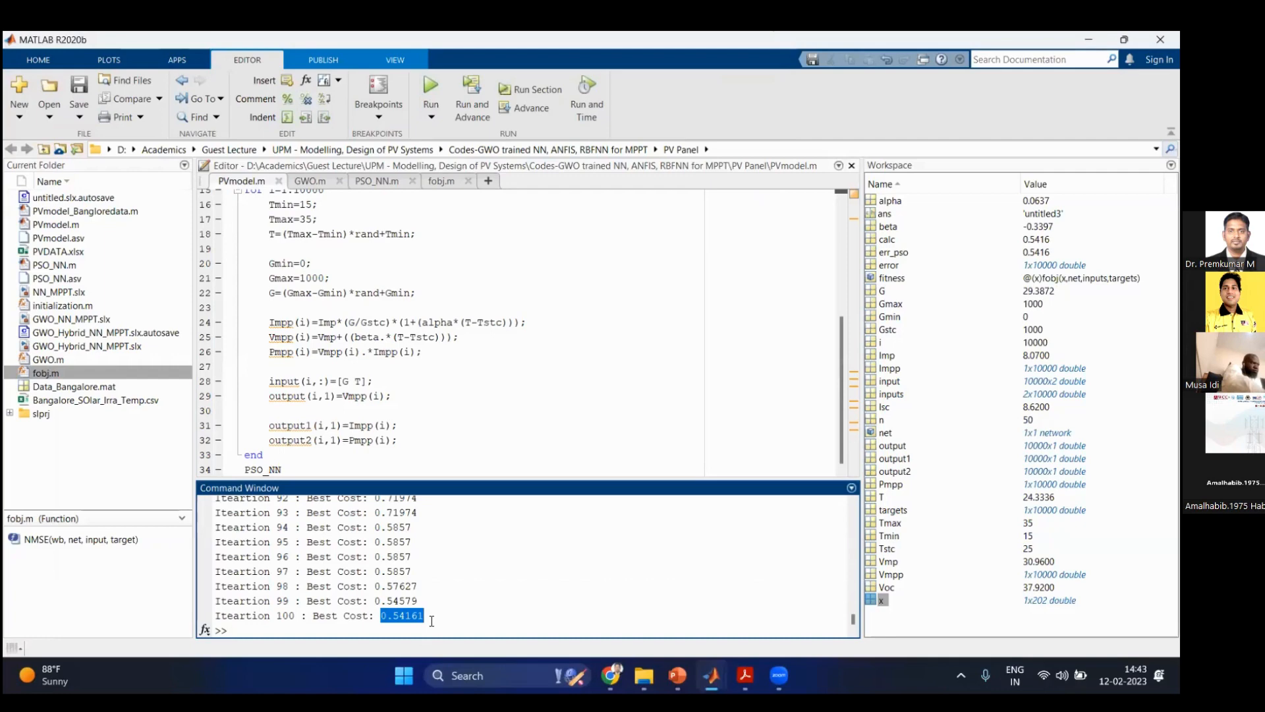
click(429, 617)
Step: View the GWO_Hybrid_NN_MPPT Simulink model briefly and return to the MATLAB main window
mouse_move(712, 676)
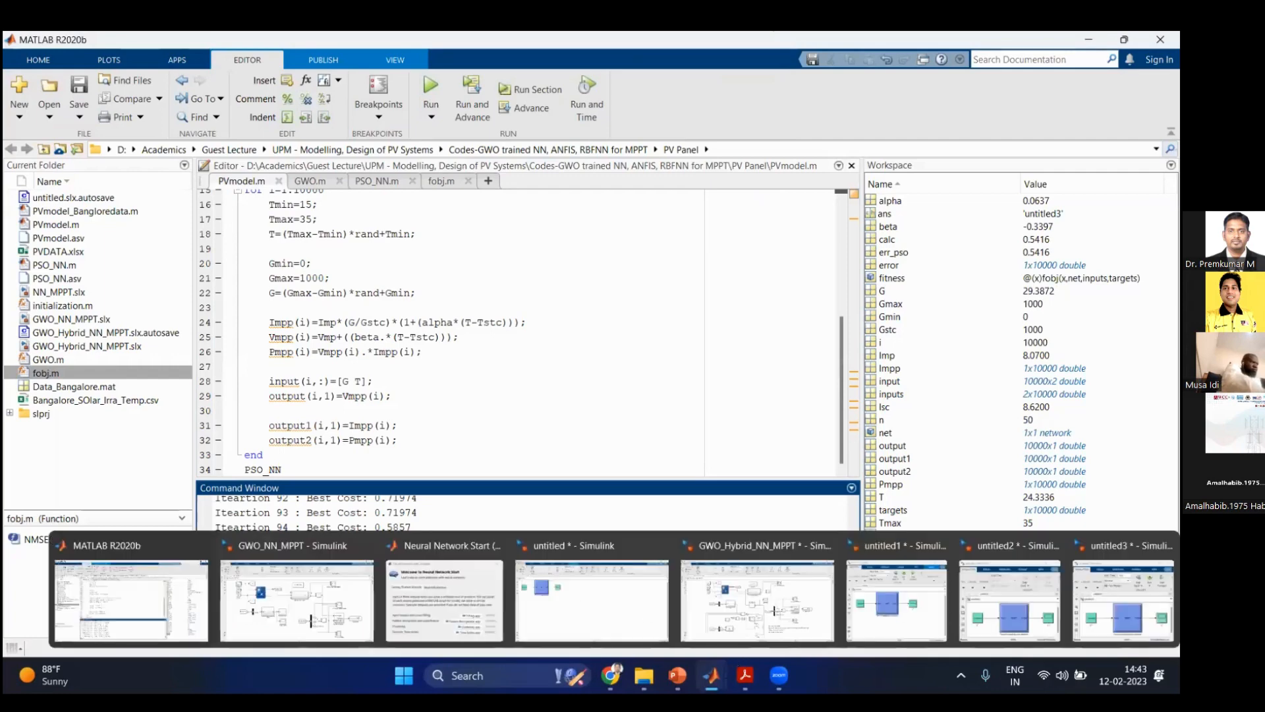
click(725, 615)
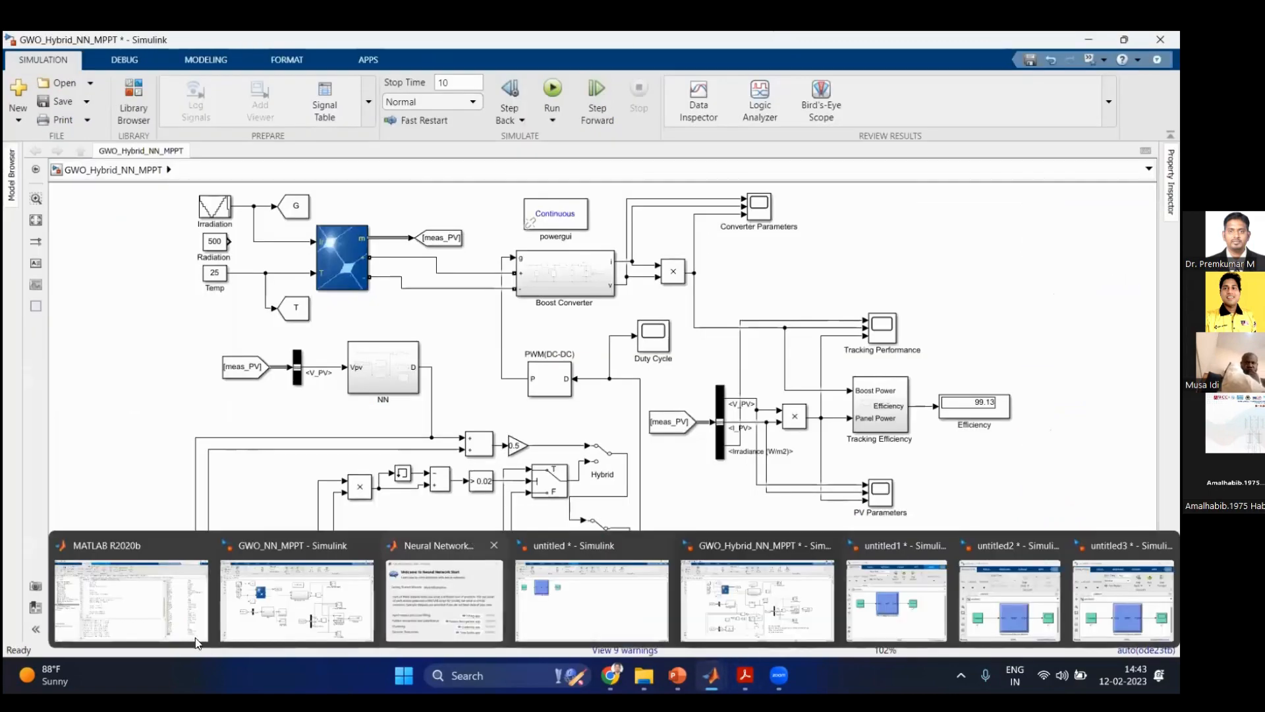
click(170, 619)
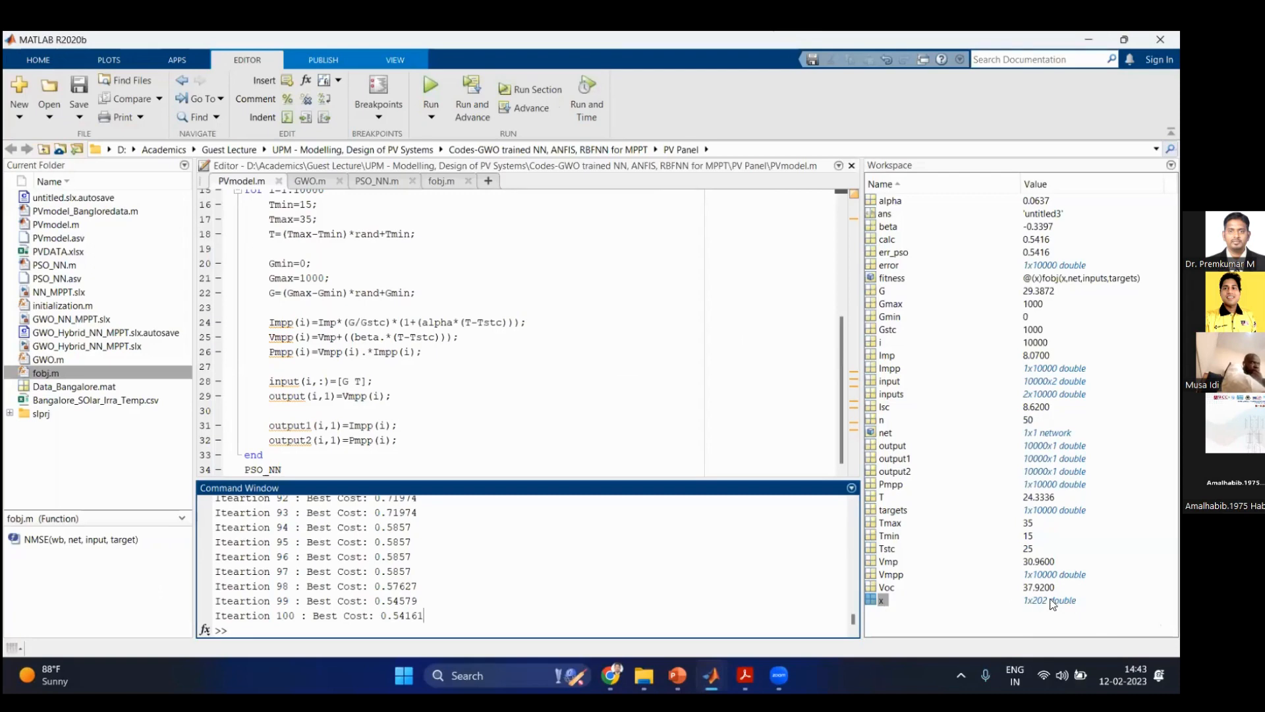
Step: Inspect the 50-neuron network's values in variable x through the last column, and close the variable view
double_click(873, 599)
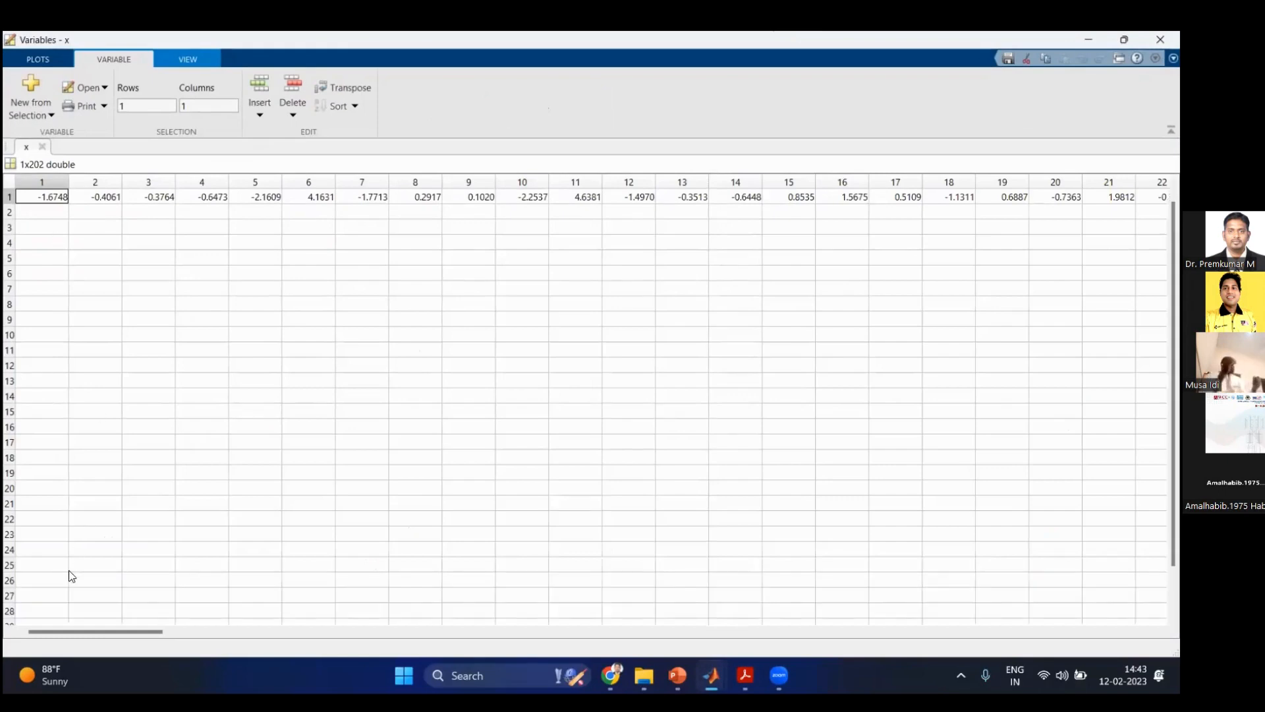
drag(105, 634, 1111, 635)
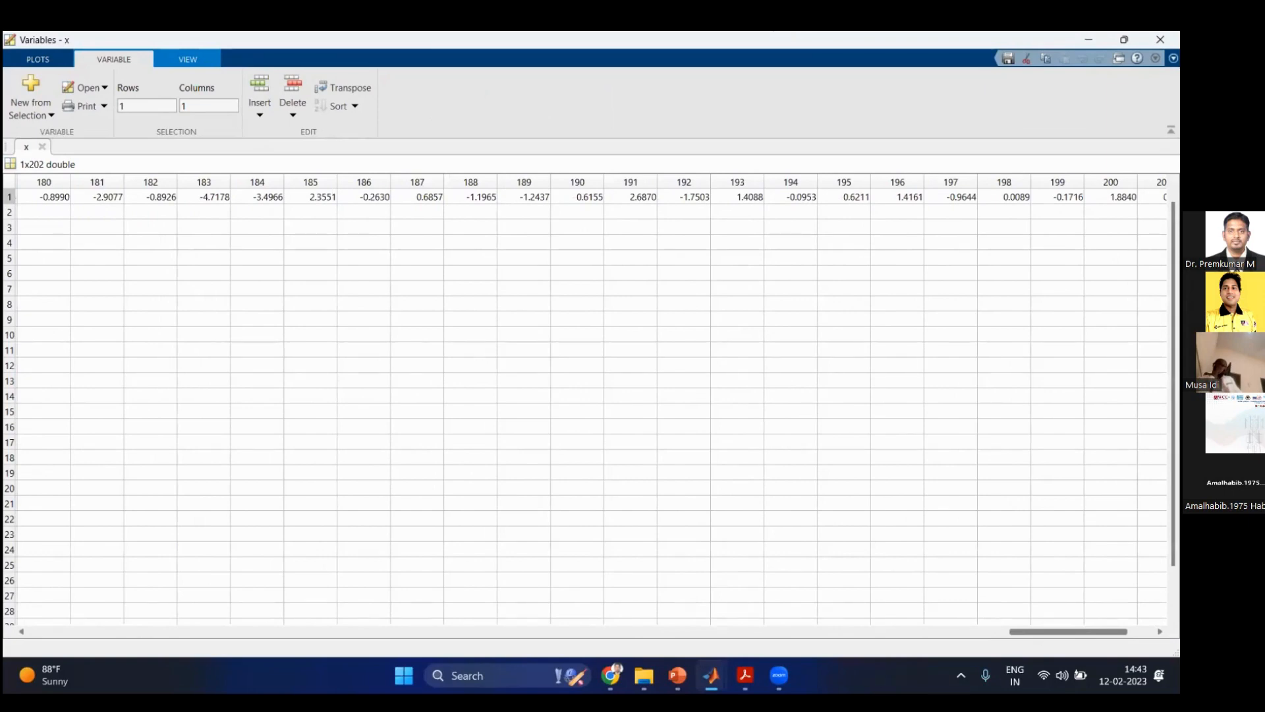
drag(1111, 635, 1137, 634)
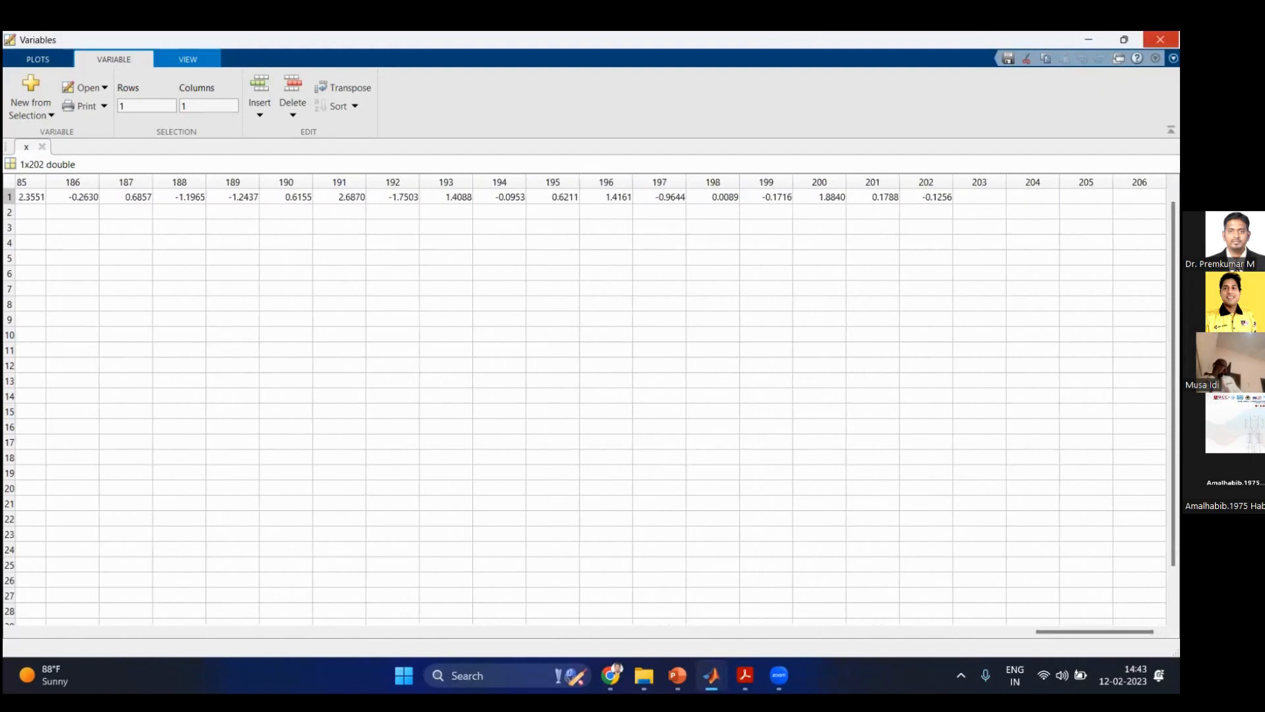
click(1161, 39)
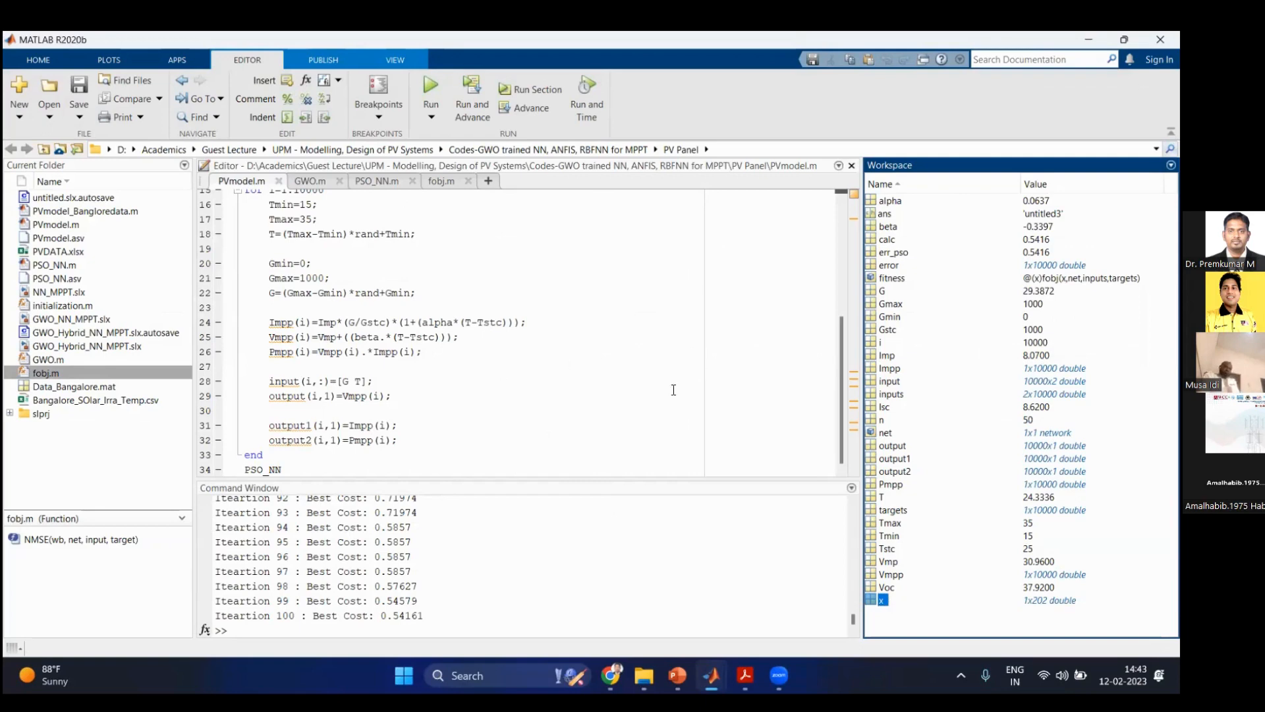
Step: Switch from MATLAB to the Chrome page on temperature effects on PV modules, and bring up the Zoom meeting window
click(460, 403)
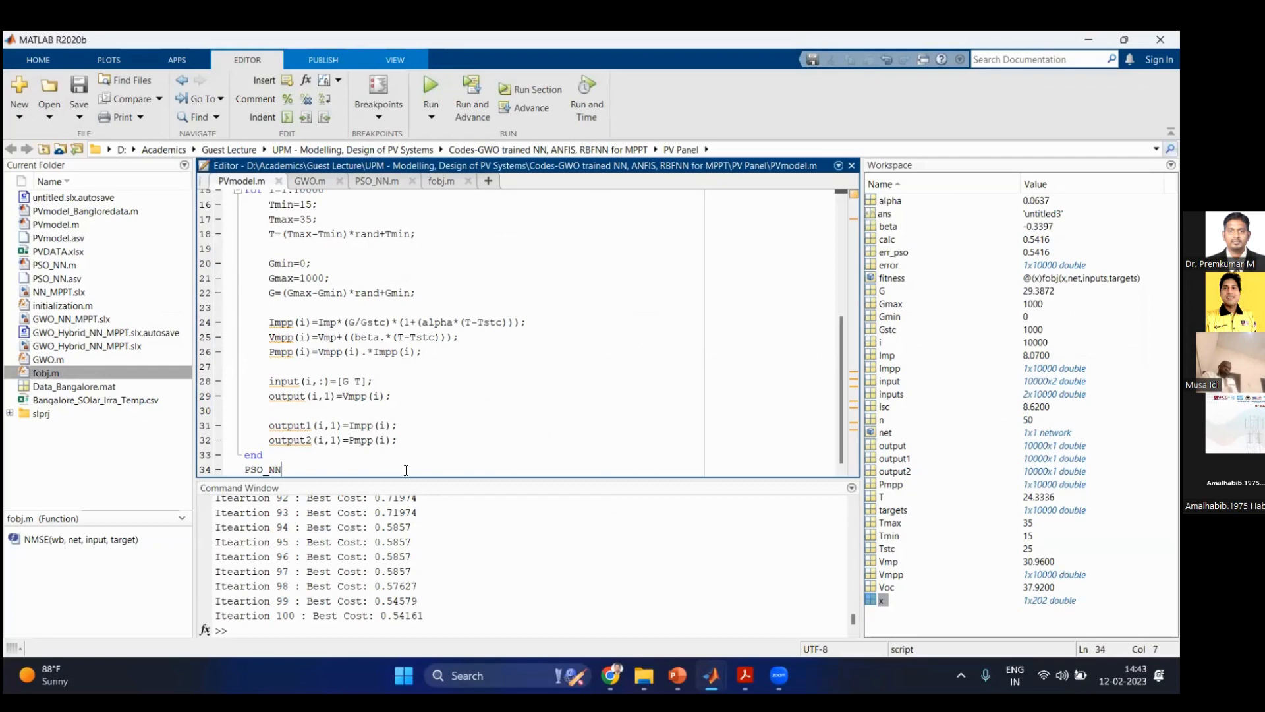
mouse_move(711, 675)
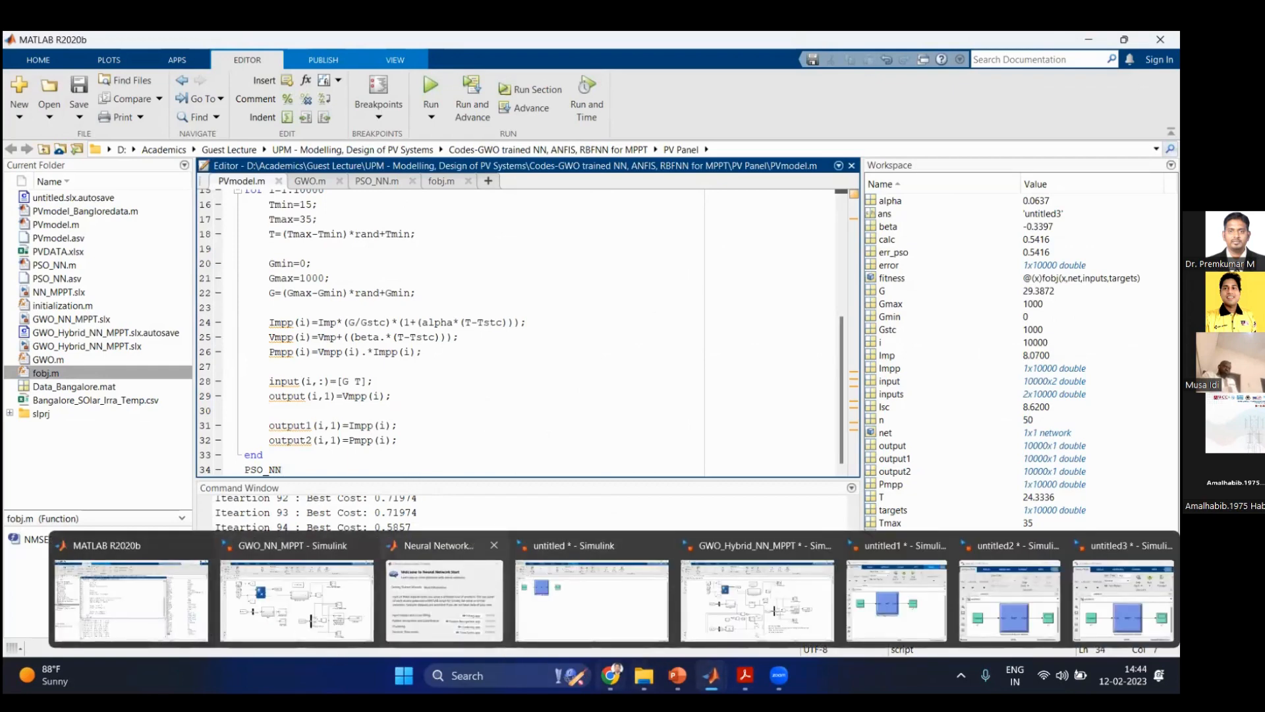
click(610, 676)
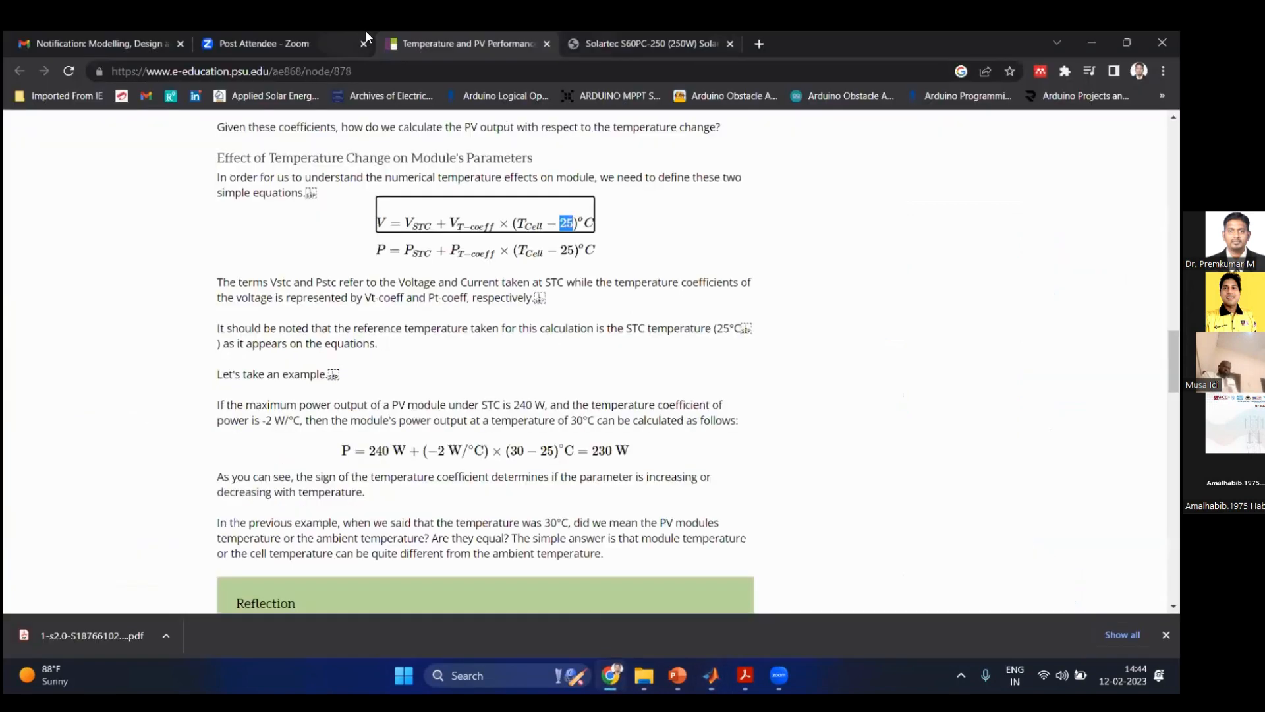
click(780, 676)
click(821, 603)
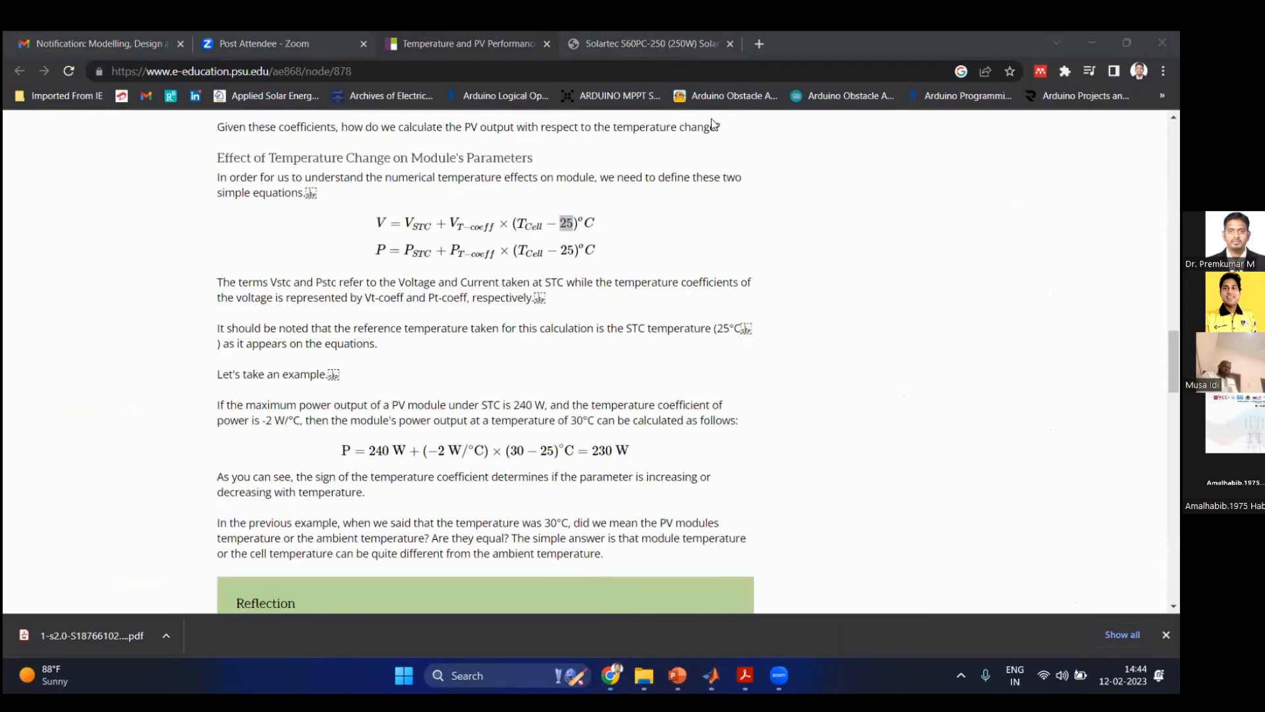